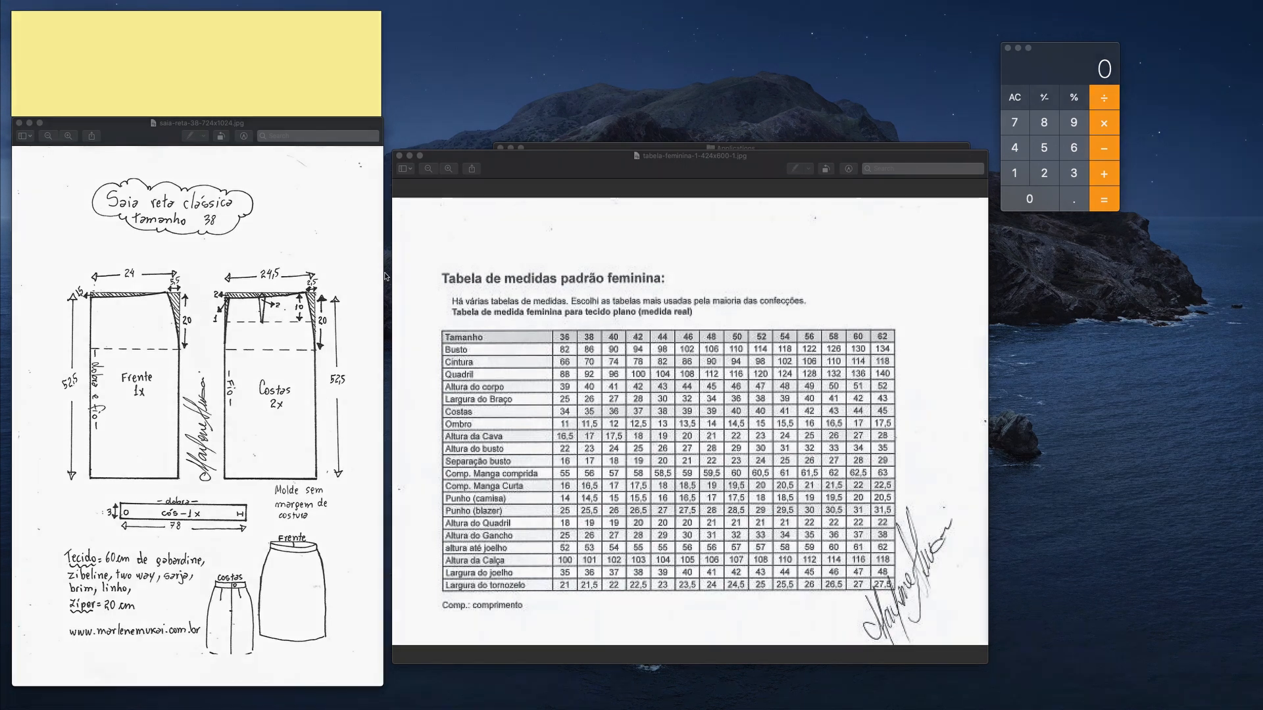
# Underline the skirt pattern's title, its size 38, and the front piece measurements 24, 20 and 52,5 in blue.
pyautogui.moveTo(107, 208)
pyautogui.mouseDown()
pyautogui.moveTo(234, 210)
pyautogui.moveTo(224, 227)
pyautogui.mouseUp()
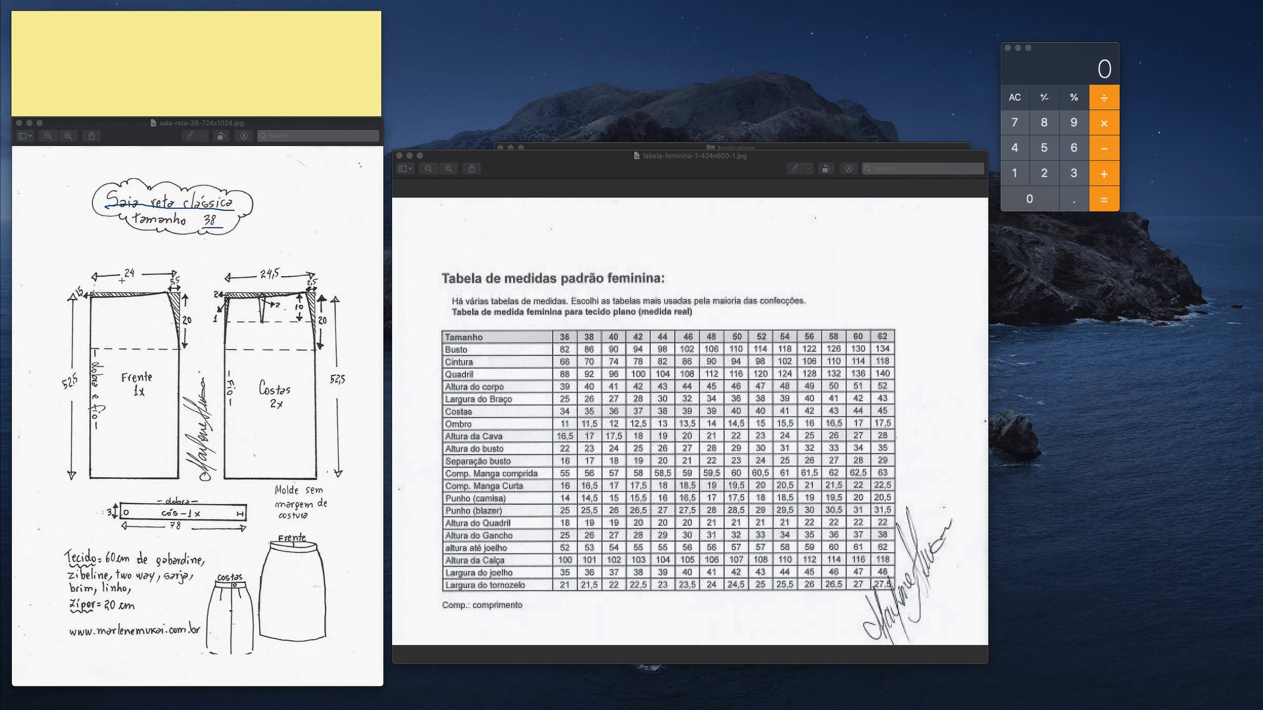
pyautogui.moveTo(124, 281); pyautogui.dragTo(135, 280)
pyautogui.moveTo(64, 395); pyautogui.dragTo(77, 381)
# Mark the table title and the size 38 Quadril value of 92 in blue, and divide 92 by 4.
pyautogui.moveTo(587, 313)
pyautogui.mouseDown()
pyautogui.moveTo(588, 329)
pyautogui.moveTo(530, 288)
pyautogui.moveTo(442, 288)
pyautogui.mouseUp()
pyautogui.moveTo(438, 373)
pyautogui.mouseDown()
pyautogui.moveTo(422, 370)
pyautogui.moveTo(431, 375)
pyautogui.mouseUp()
pyautogui.moveTo(590, 365)
pyautogui.mouseDown()
pyautogui.moveTo(592, 381)
pyautogui.moveTo(581, 369)
pyautogui.mouseUp()
pyautogui.click(1014, 95)
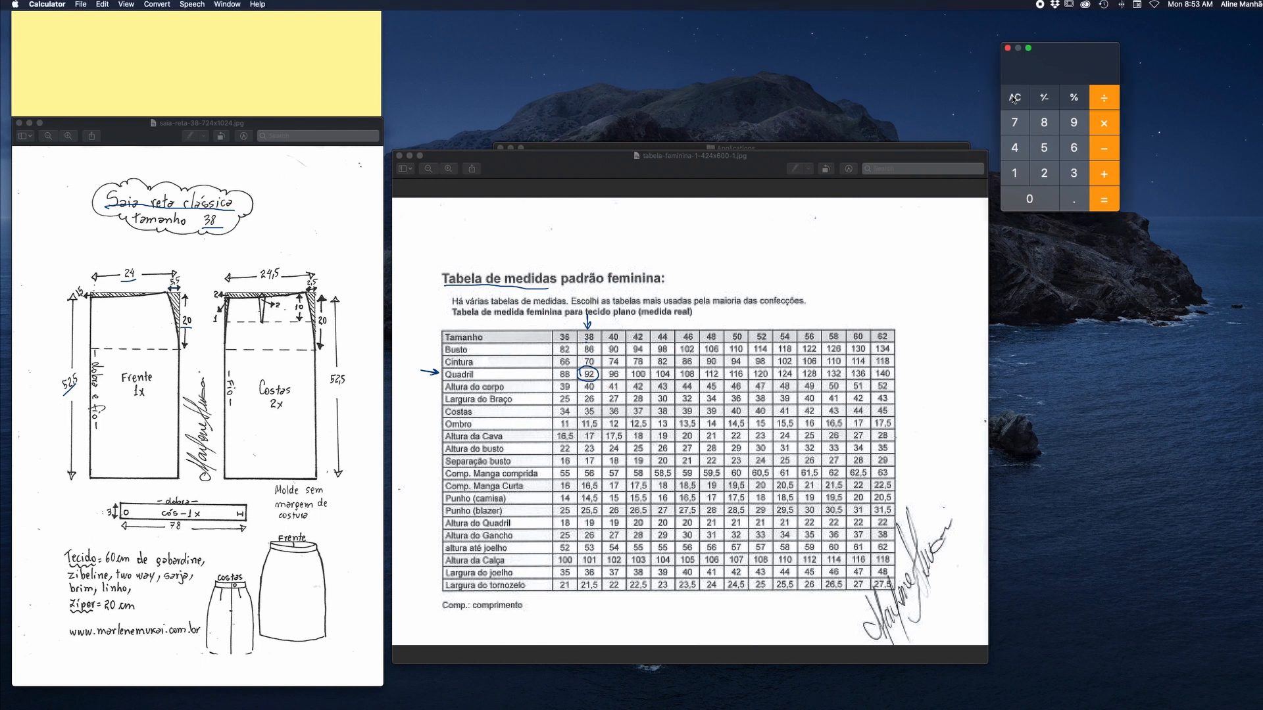
pyautogui.click(1068, 124)
pyautogui.click(1043, 173)
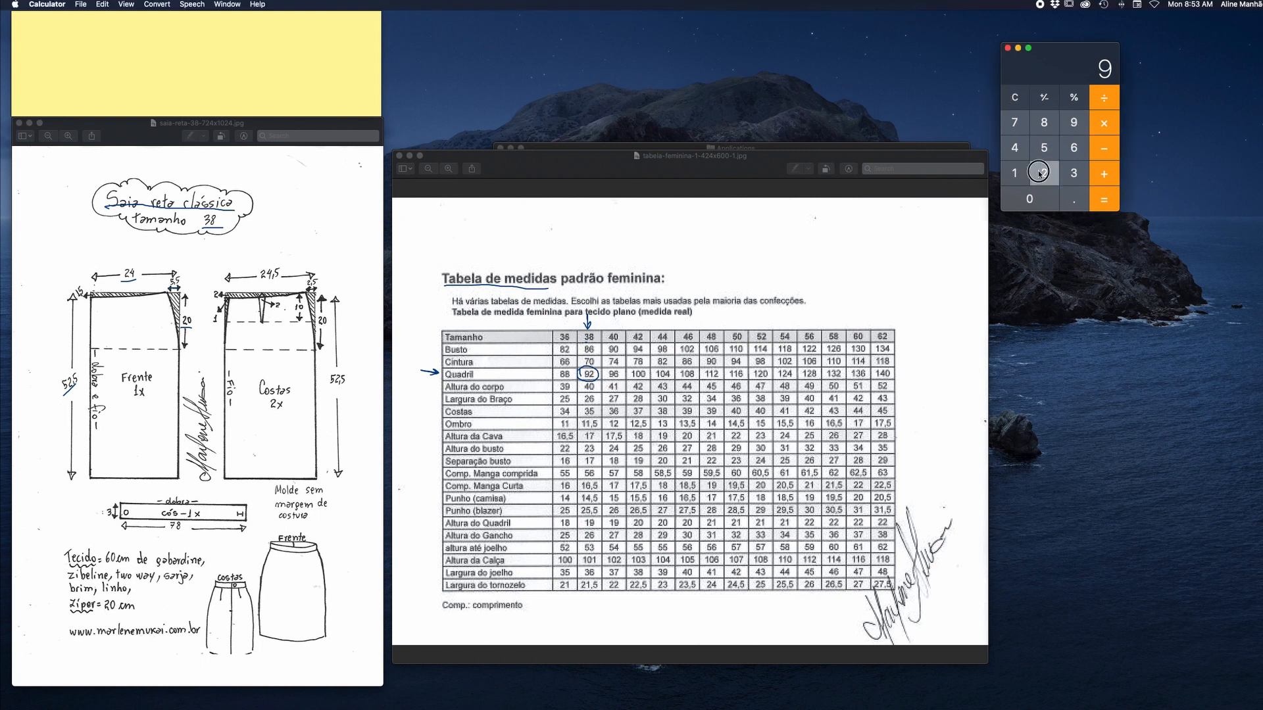
pyautogui.press('/')
pyautogui.click(1016, 148)
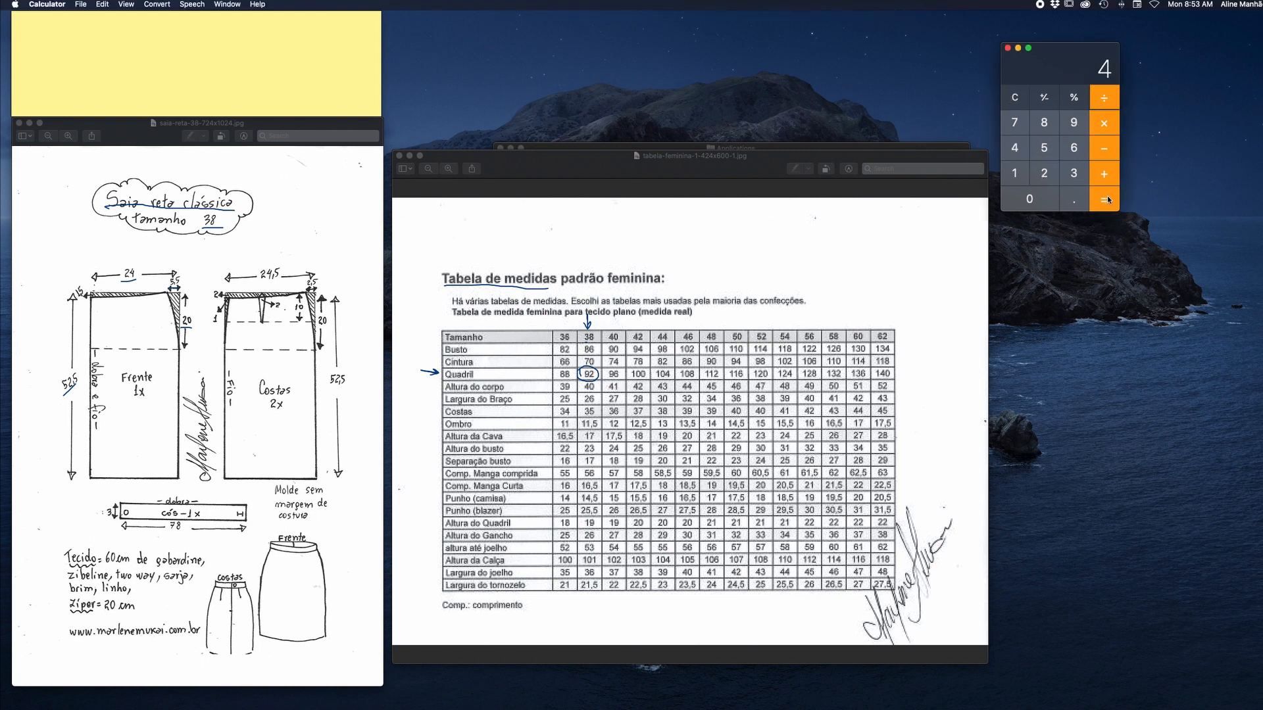
pyautogui.click(1103, 200)
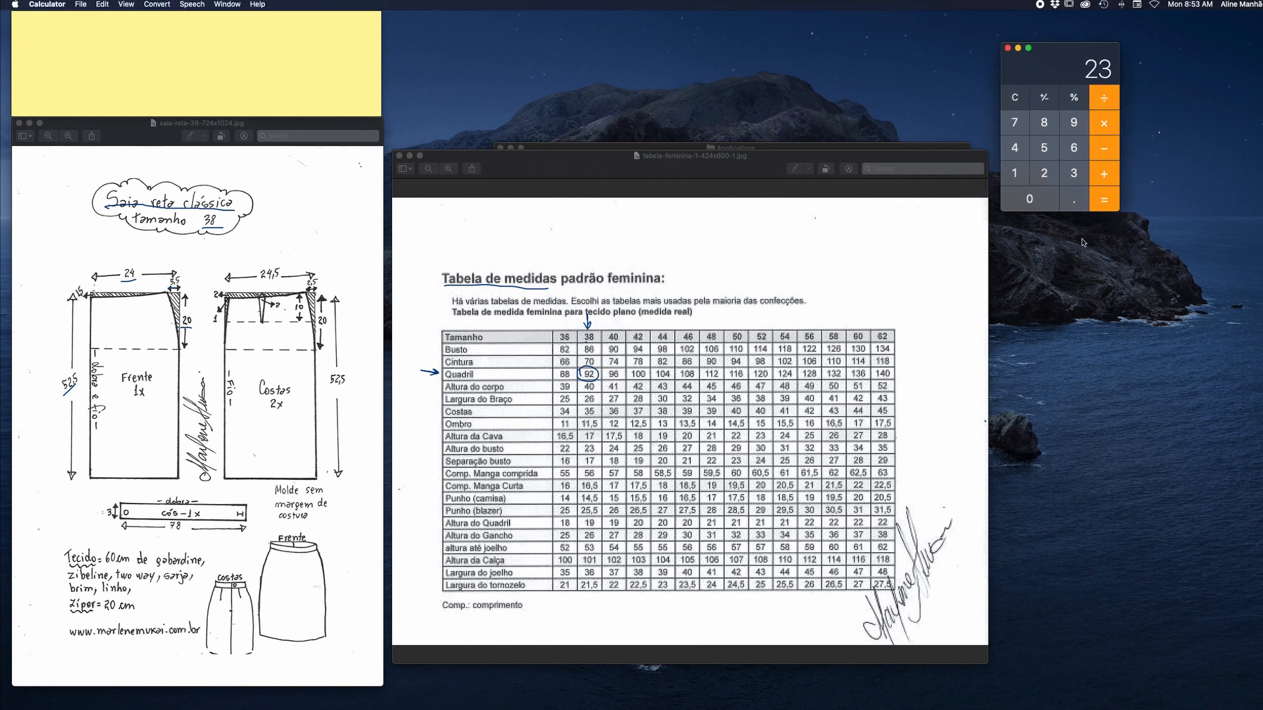
# Write "Circunferência do Quadril = 92 cm" and "1/4 quadril = 23 cm" on the sticky note.
pyautogui.click(184, 62)
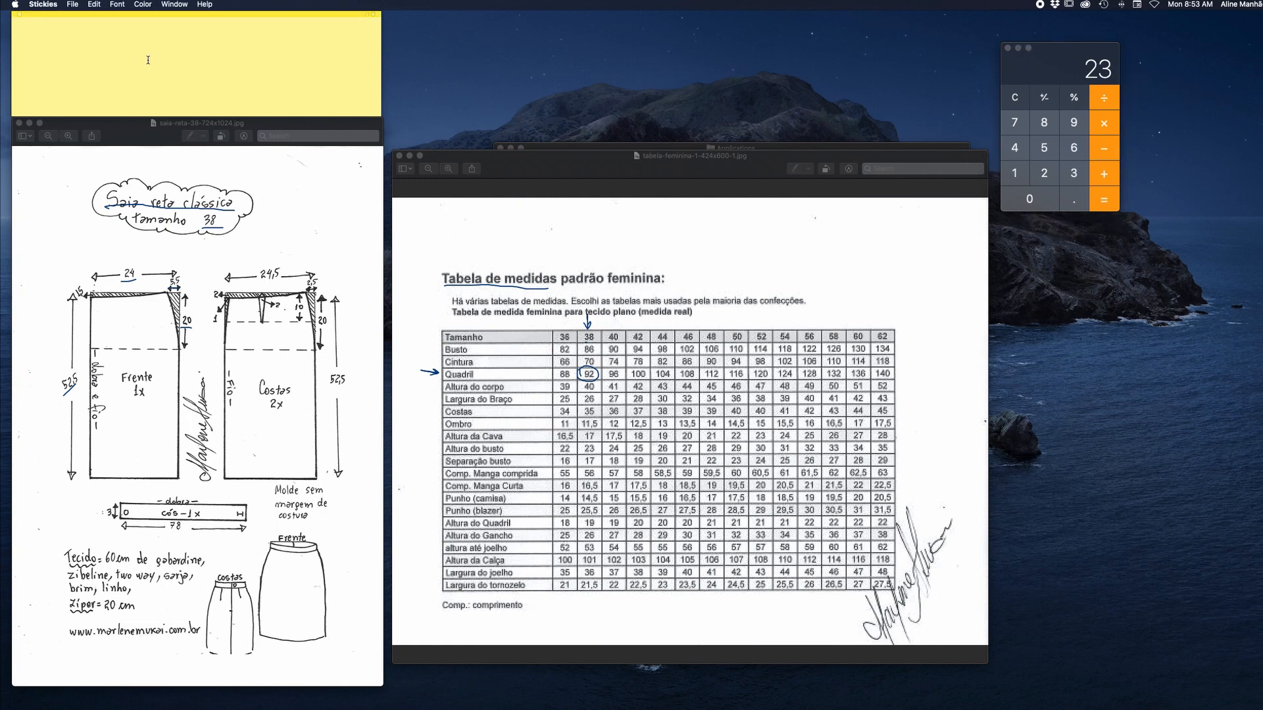
pyautogui.write('Circunferência do Quadril')
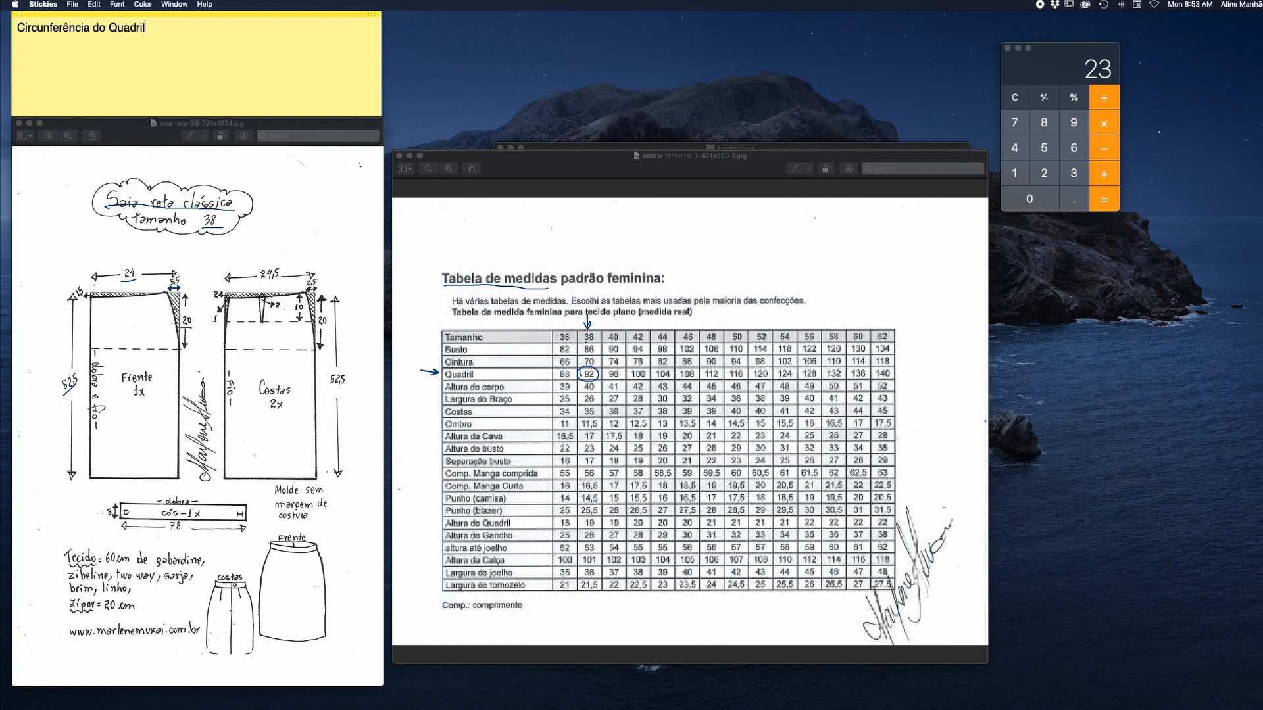
pyautogui.write(' = 92 cm')
pyautogui.press('Return')
pyautogui.write('1/4 quadril = 23 cm')
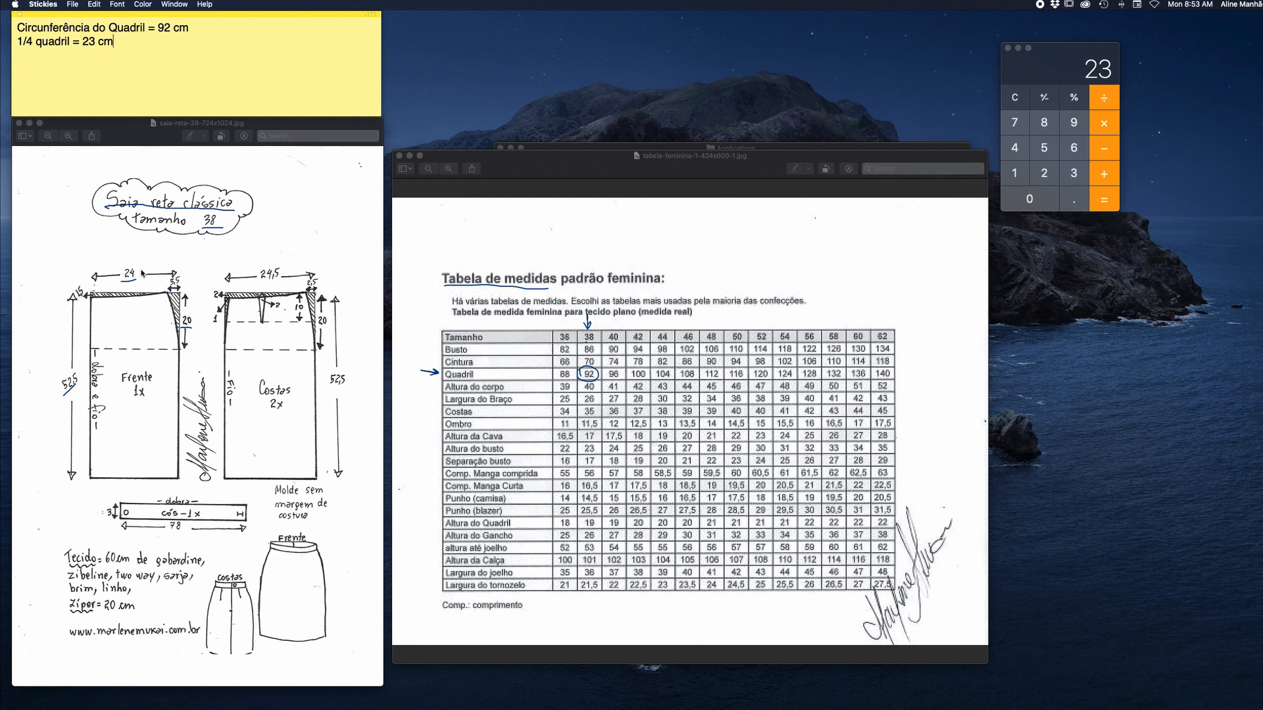
# Annotate the front piece's 24 width as 1/4 quadril+1cm in red and draw a red double arrow along its waistline.
pyautogui.click(1261, 447)
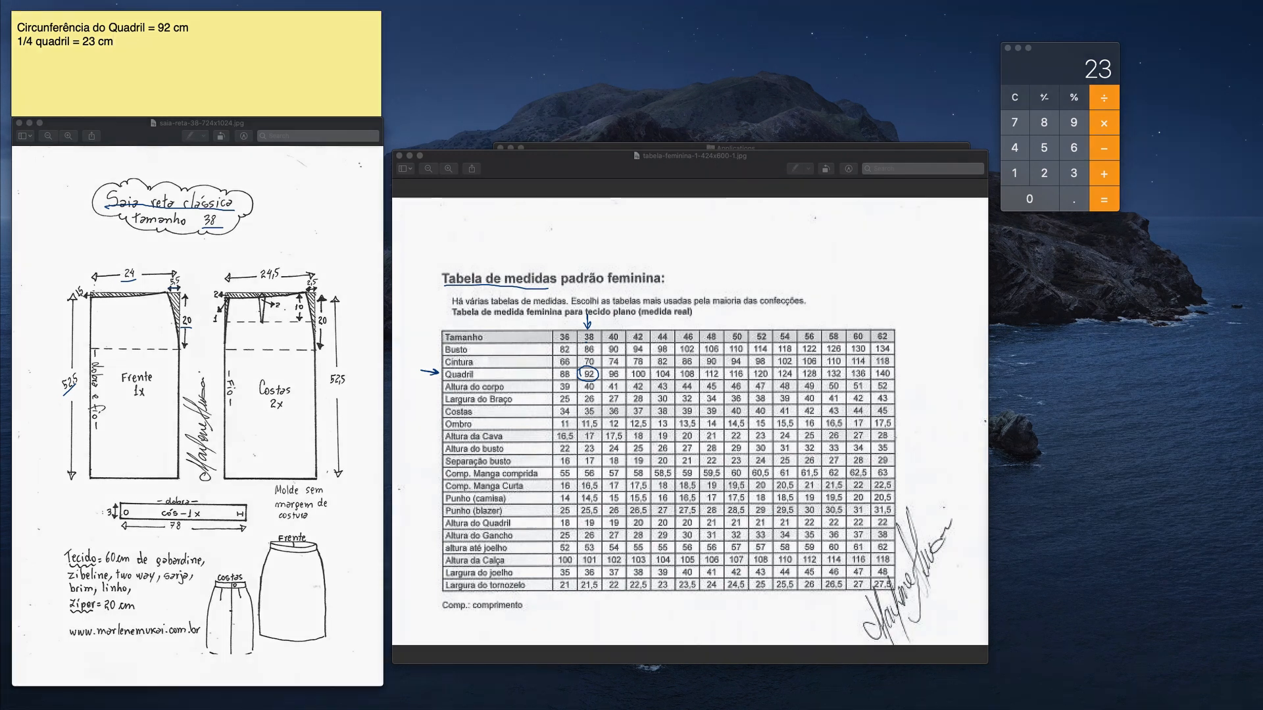
pyautogui.click(1170, 448)
pyautogui.moveTo(66, 254); pyautogui.dragTo(70, 263)
pyautogui.moveTo(68, 257)
pyautogui.mouseDown()
pyautogui.moveTo(68, 270)
pyautogui.moveTo(82, 254)
pyautogui.moveTo(81, 265)
pyautogui.moveTo(137, 247)
pyautogui.moveTo(158, 258)
pyautogui.mouseUp()
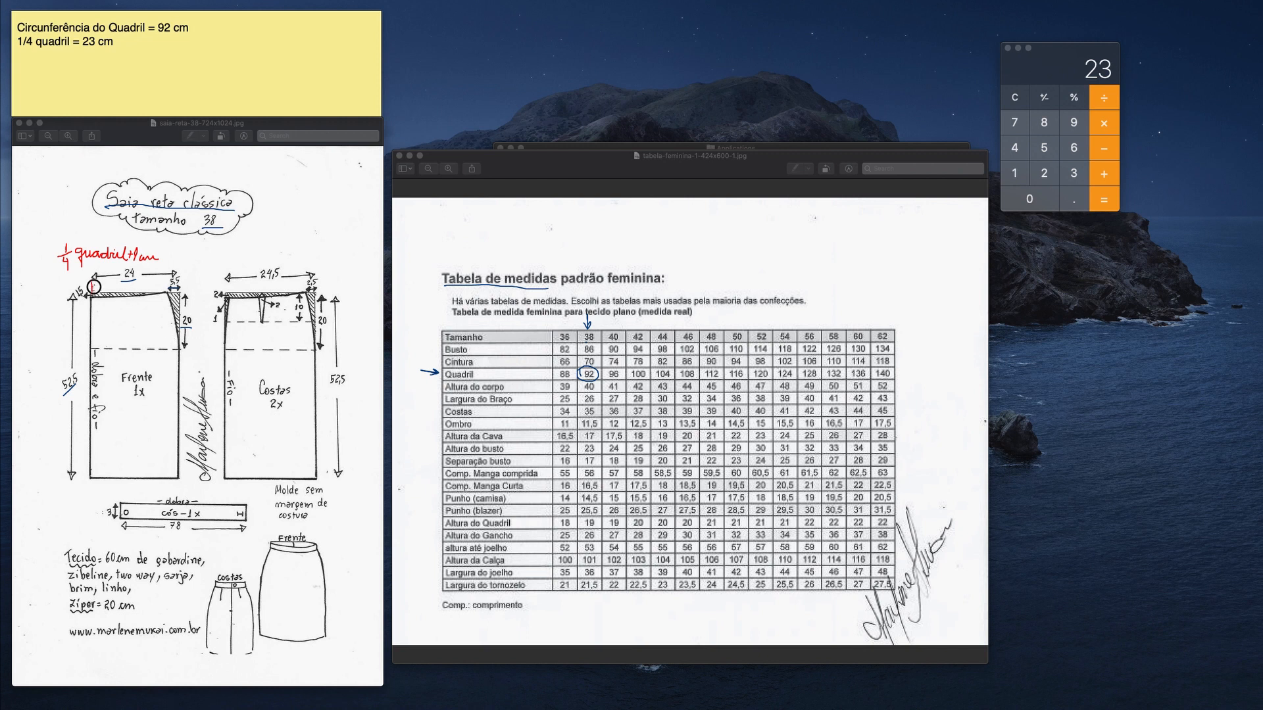
pyautogui.moveTo(94, 287)
pyautogui.mouseDown()
pyautogui.moveTo(168, 286)
pyautogui.moveTo(99, 283)
pyautogui.mouseUp()
pyautogui.moveTo(93, 288); pyautogui.dragTo(166, 287)
pyautogui.moveTo(167, 287); pyautogui.dragTo(161, 292)
# Mark the Cintura row and circle its size 38 value of 70 in red, and divide 70 by 4.
pyautogui.moveTo(422, 358); pyautogui.dragTo(437, 360)
pyautogui.moveTo(437, 360); pyautogui.dragTo(432, 363)
pyautogui.moveTo(585, 363)
pyautogui.mouseDown()
pyautogui.moveTo(586, 353)
pyautogui.moveTo(597, 367)
pyautogui.moveTo(579, 358)
pyautogui.mouseUp()
pyautogui.click(1014, 98)
pyautogui.click(1011, 129)
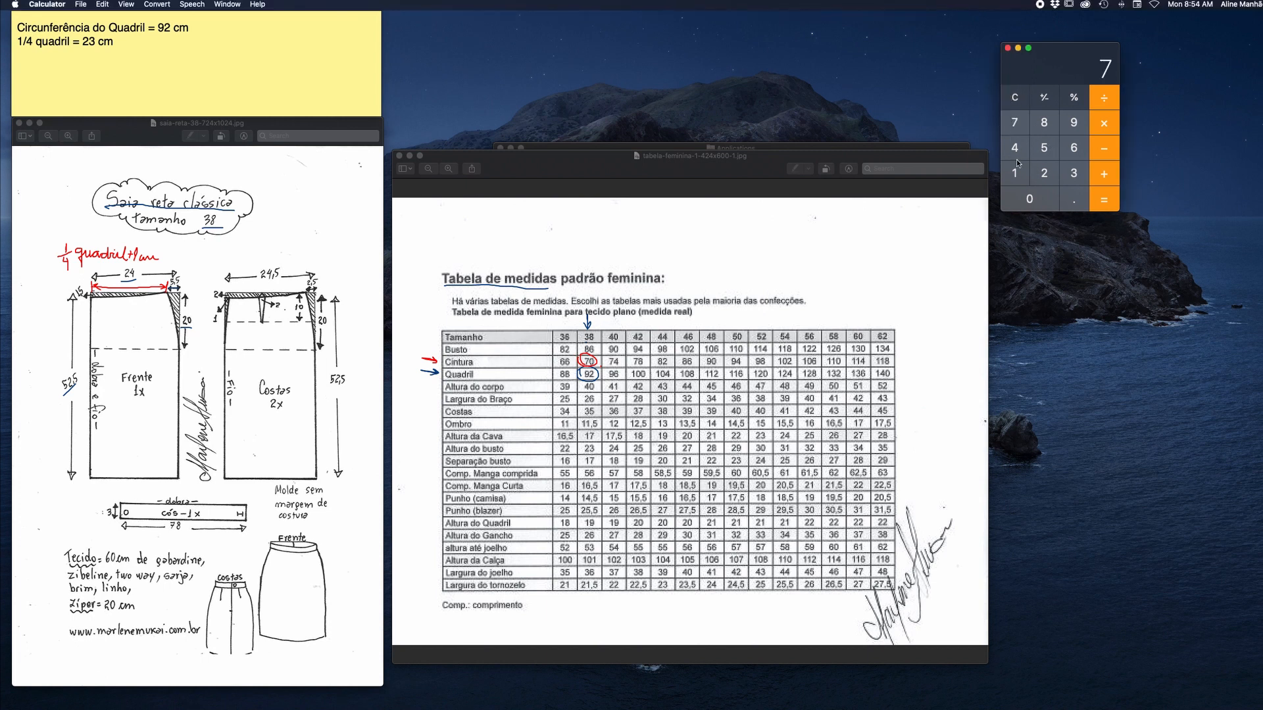
pyautogui.click(1026, 200)
pyautogui.click(1110, 102)
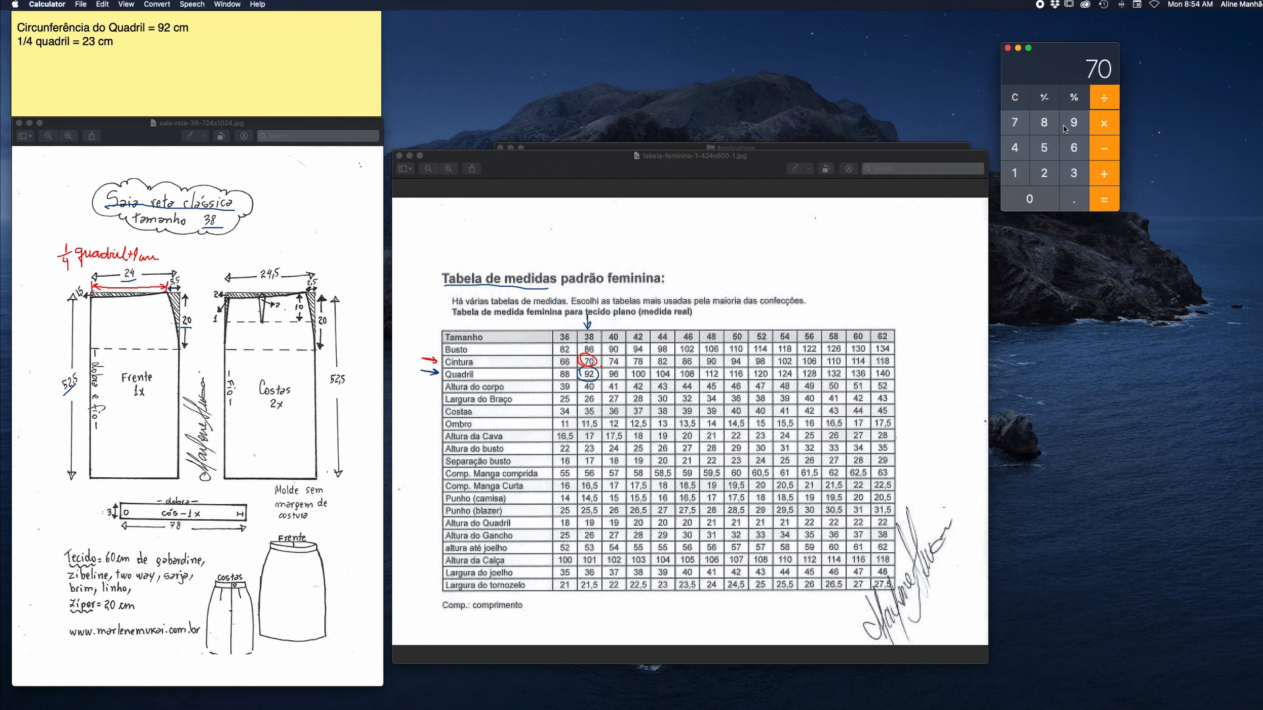
pyautogui.click(1014, 148)
pyautogui.click(1092, 201)
# Add the lines "Circunferência da Cintura = 70 cm" and "1/4 cintura = 17,5 cm" to the sticky note.
pyautogui.click(146, 56)
pyautogui.write('C')
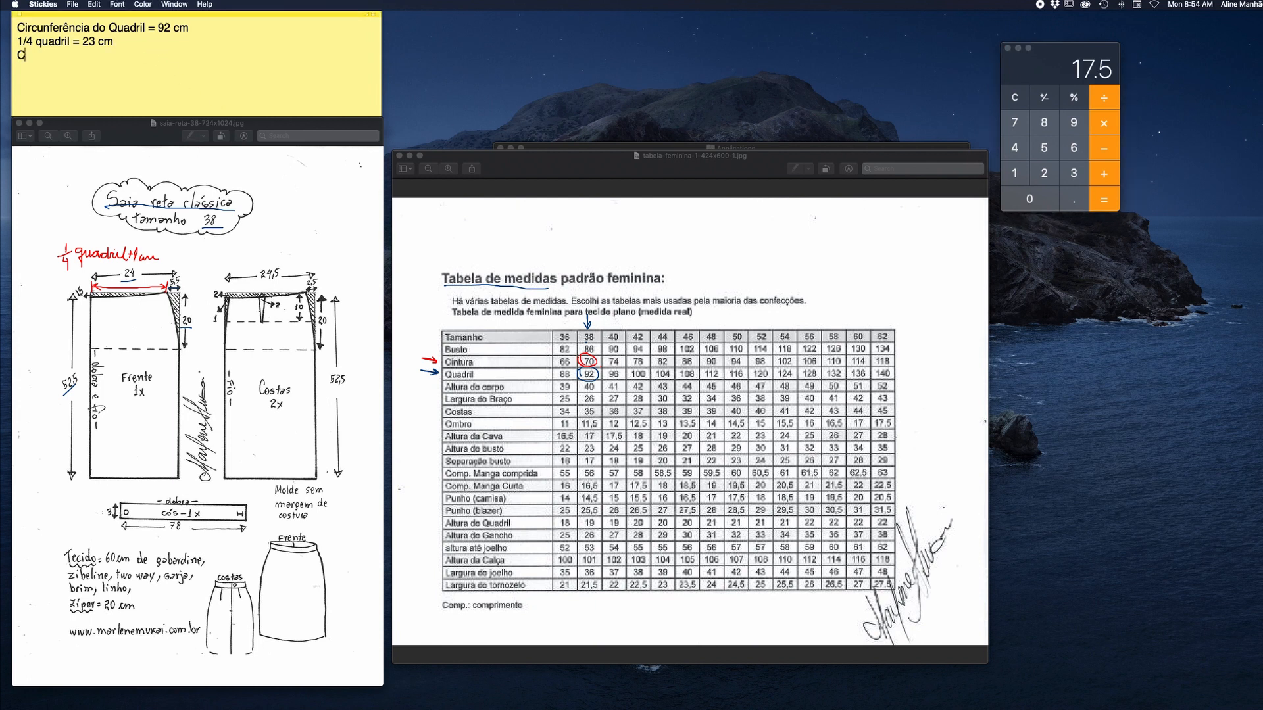
pyautogui.write('ircunferência da Cintura = 70 cm')
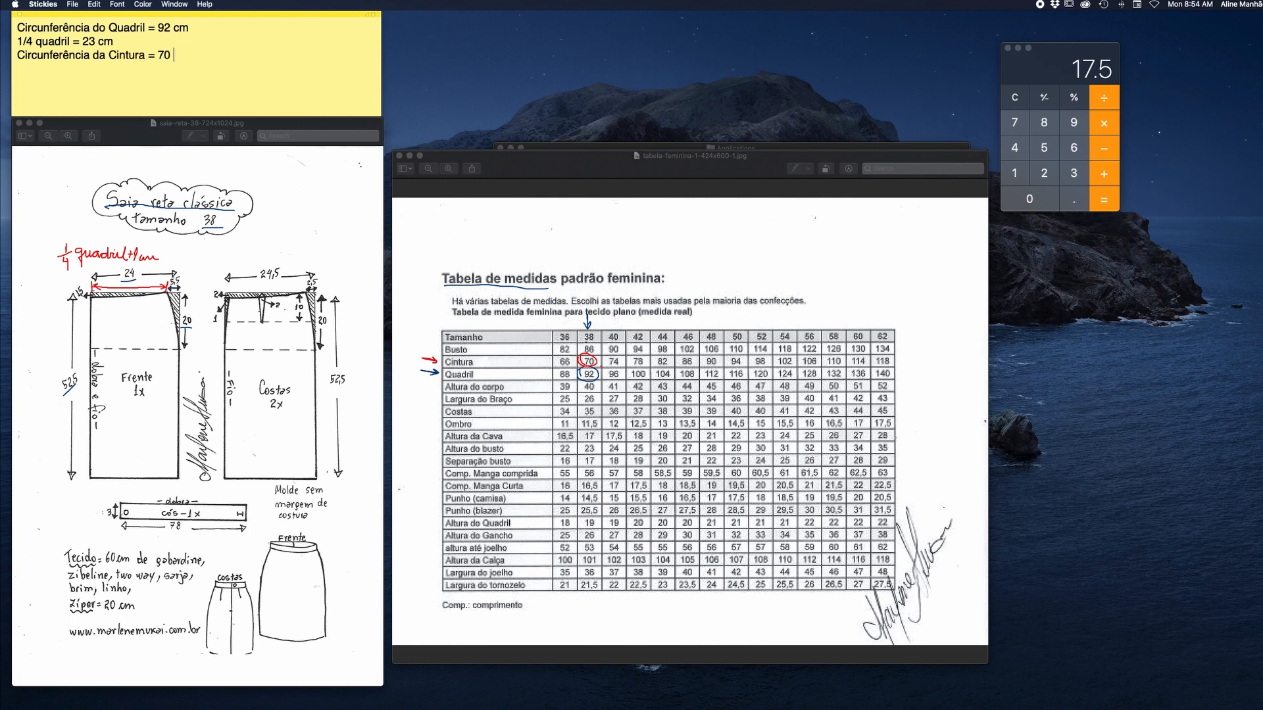
pyautogui.press('Return')
pyautogui.write('1/4 cintura = 17,5 cm')
# Calculate the front waist width by subtracting 5.5 from 24.
pyautogui.click(1015, 99)
pyautogui.click(1043, 175)
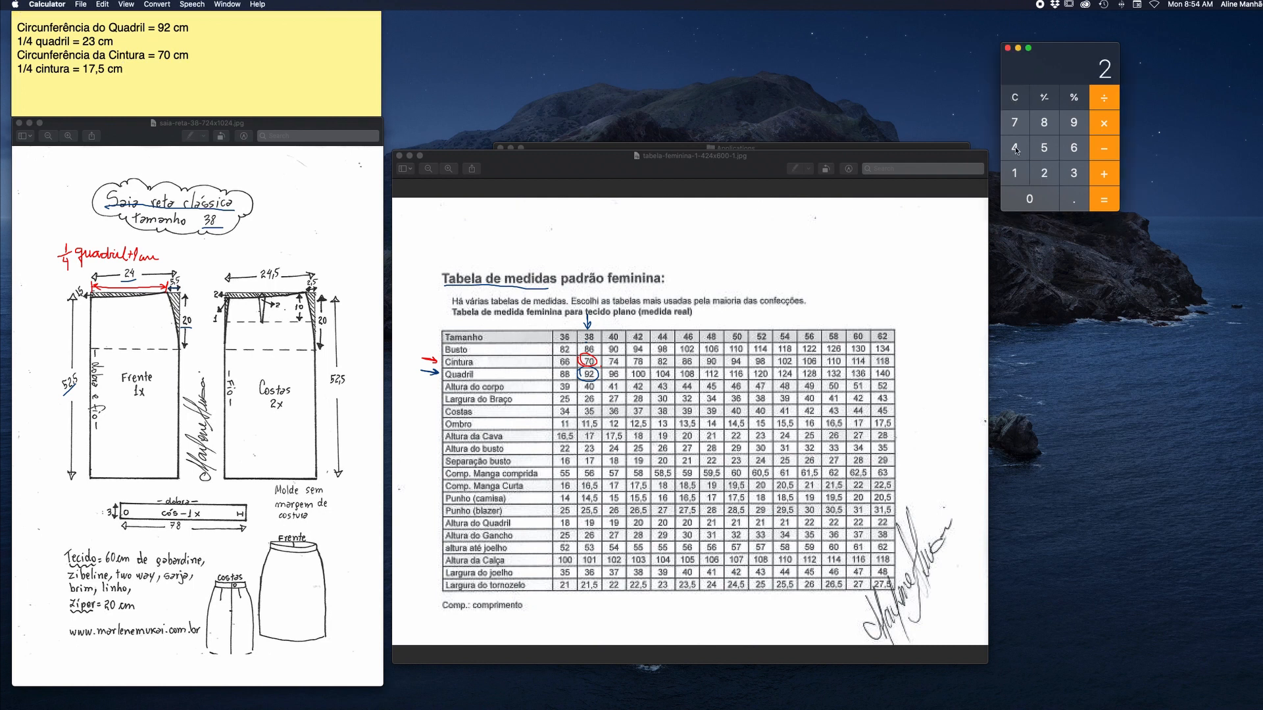
pyautogui.click(1017, 150)
pyautogui.click(1103, 150)
pyautogui.click(1044, 149)
pyautogui.write('.5')
pyautogui.click(1103, 206)
# Write 18,5 on the front's waist arrow in red and annotate that width as 1/4 cintura+1cm.
pyautogui.click(1260, 430)
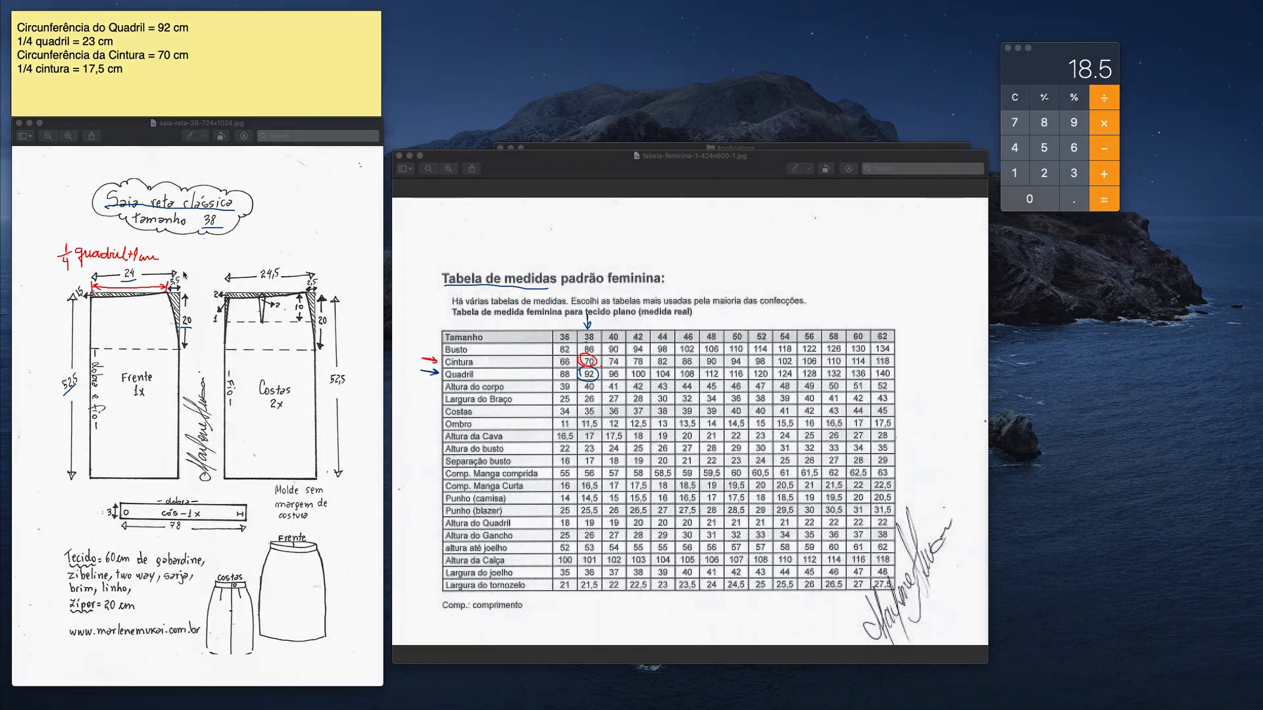
pyautogui.moveTo(137, 281); pyautogui.dragTo(157, 284)
pyautogui.moveTo(94, 326); pyautogui.dragTo(99, 344)
pyautogui.moveTo(109, 297); pyautogui.dragTo(109, 314)
pyautogui.moveTo(109, 314); pyautogui.dragTo(113, 309)
pyautogui.moveTo(122, 332); pyautogui.dragTo(135, 329)
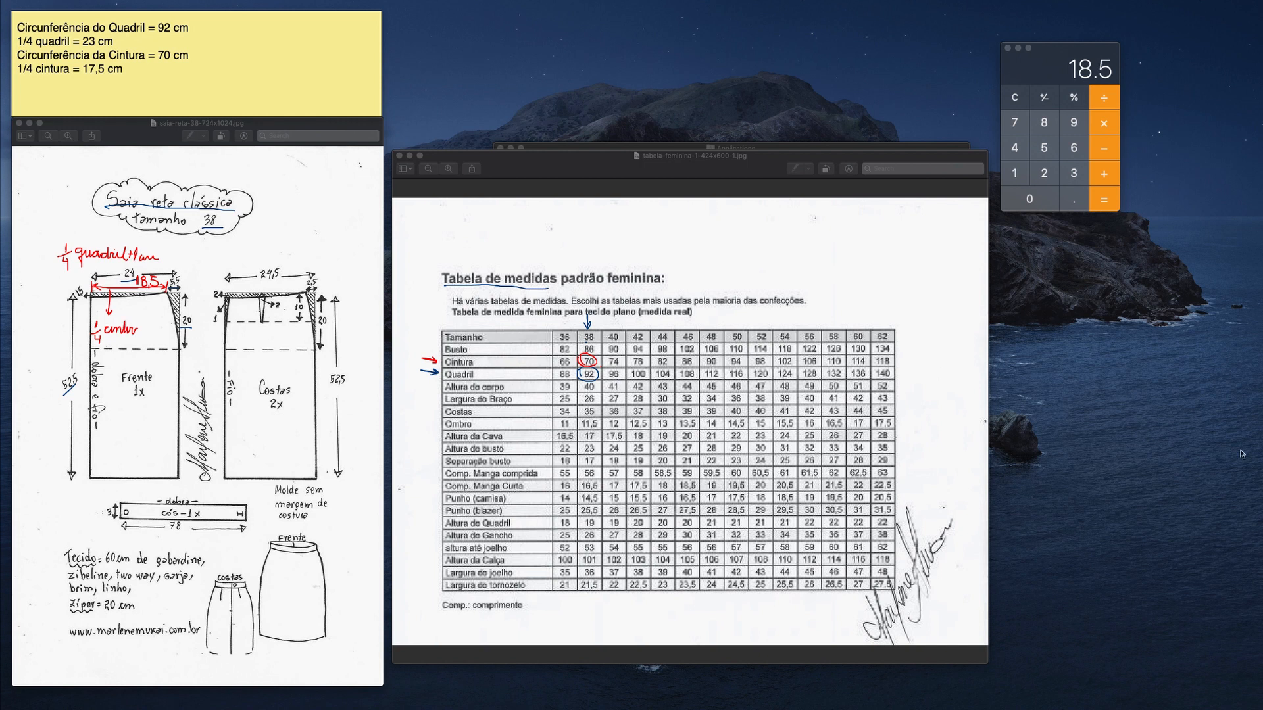
pyautogui.moveTo(138, 322); pyautogui.dragTo(129, 330)
pyautogui.moveTo(107, 332)
pyautogui.mouseDown()
pyautogui.moveTo(149, 330)
pyautogui.moveTo(128, 320)
pyautogui.moveTo(185, 332)
pyautogui.mouseUp()
# Mark the size 38 Altura do Quadril value in the table and add "Altura do Quadril = 19 cm" to the sticky note.
pyautogui.moveTo(419, 523); pyautogui.dragTo(432, 527)
pyautogui.moveTo(579, 524)
pyautogui.mouseDown()
pyautogui.moveTo(595, 517)
pyautogui.moveTo(593, 532)
pyautogui.moveTo(577, 515)
pyautogui.mouseUp()
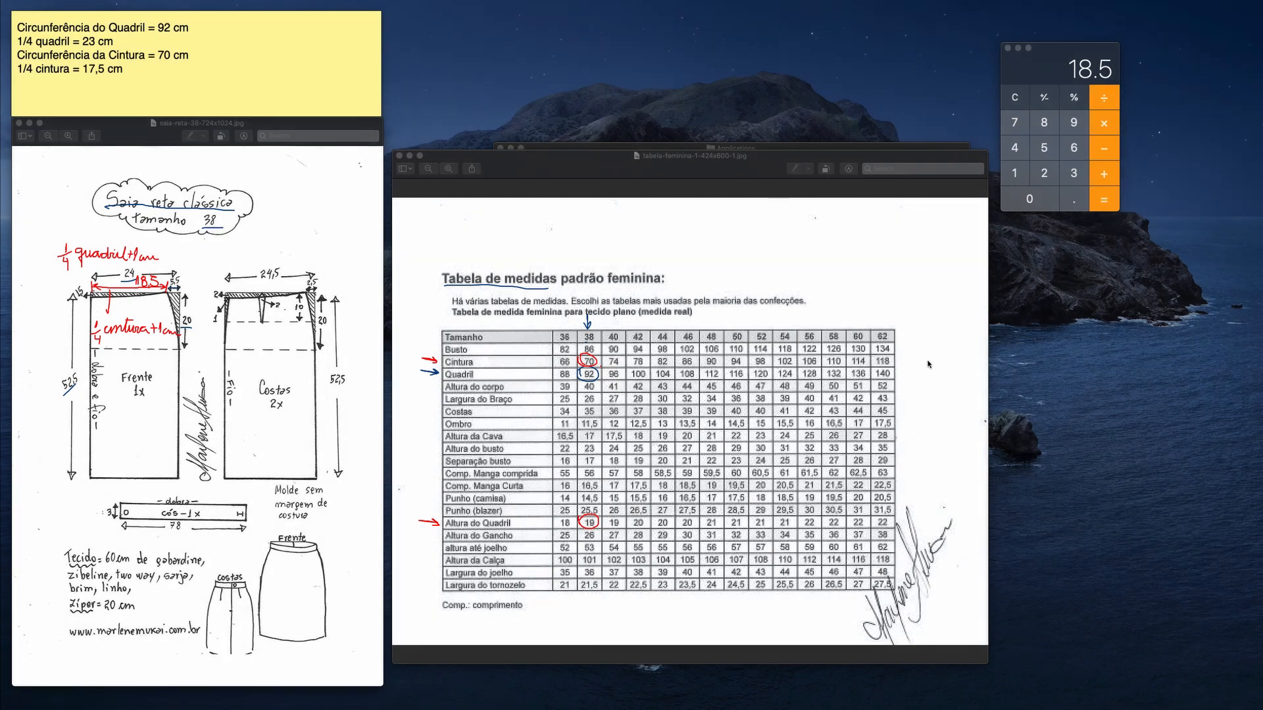
pyautogui.click(135, 74)
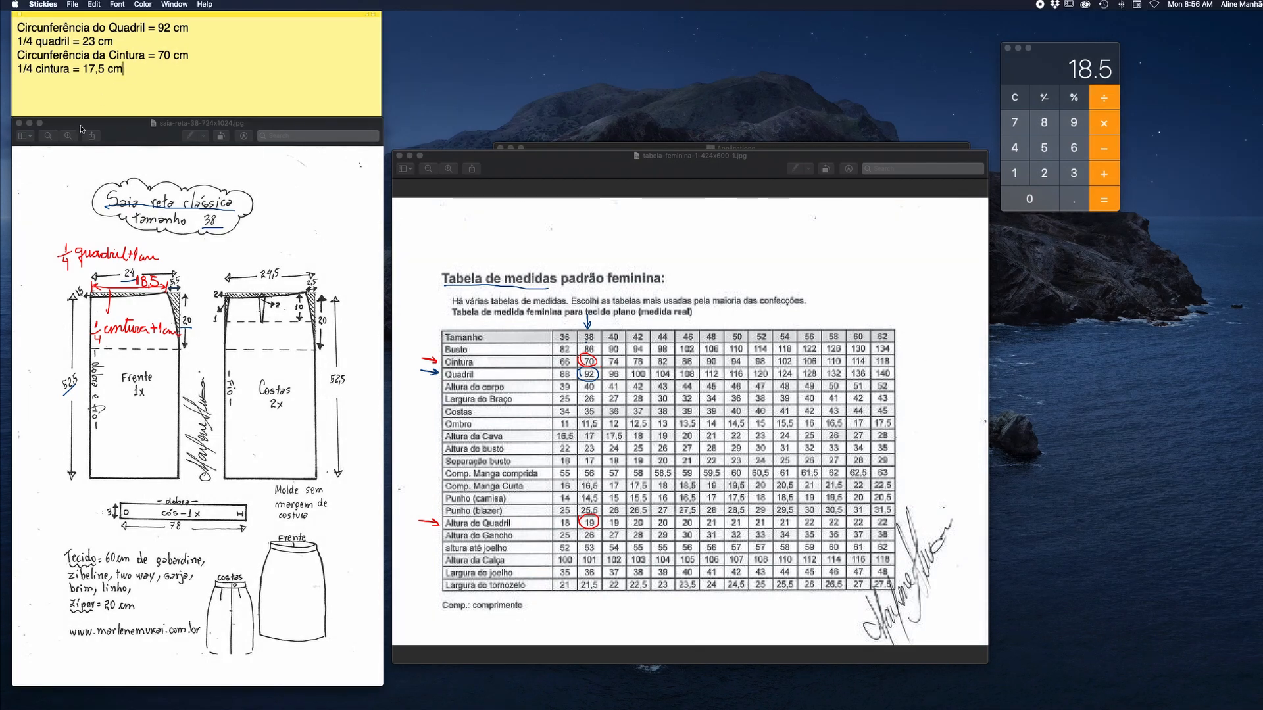
pyautogui.press('Return')
pyautogui.write('Altura do Quadril')
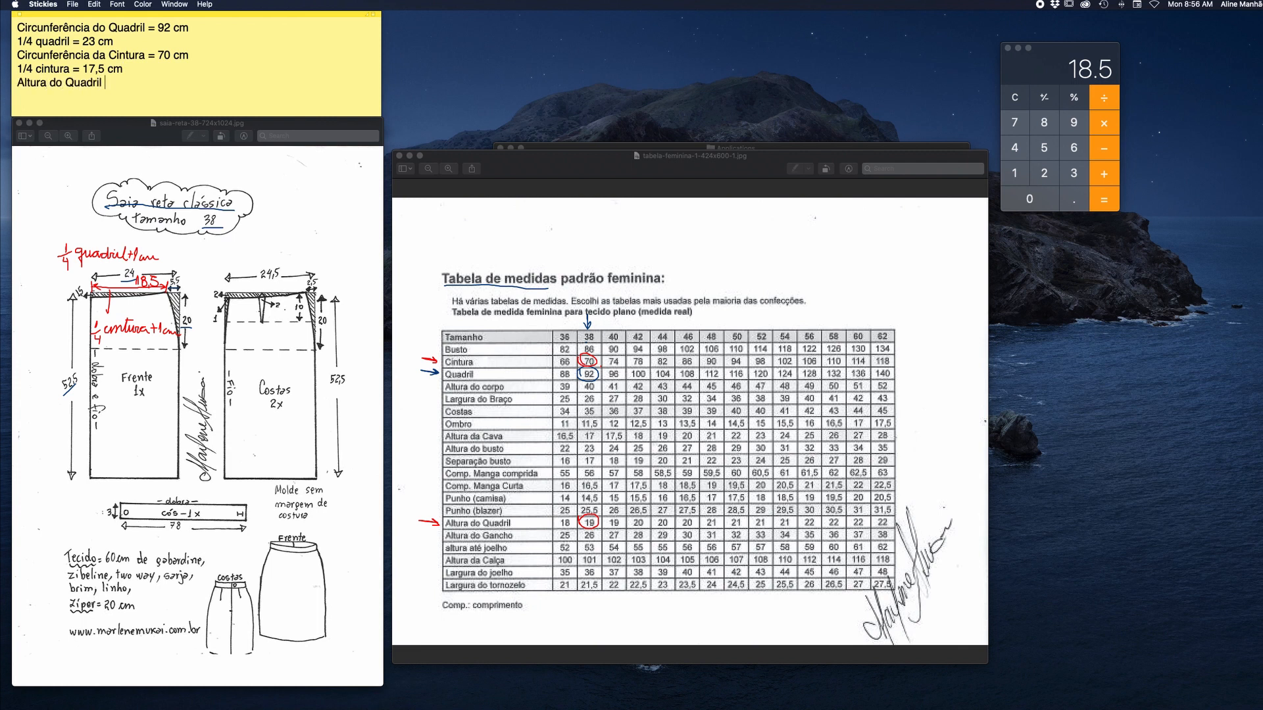
pyautogui.write(' = 19 cm')
pyautogui.click(352, 254)
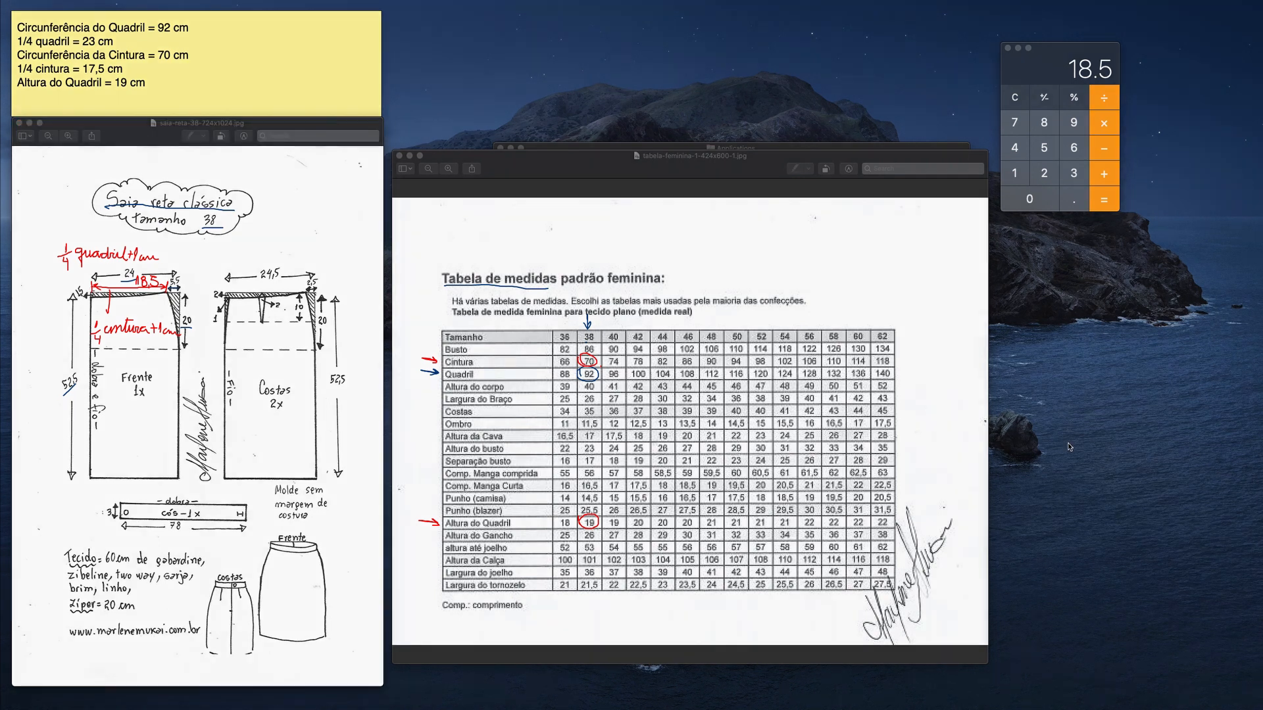
# Mark the size 38 altura até joelho value in the table and add "Altura até Joelho = 53 cm" to the sticky note.
pyautogui.moveTo(435, 547)
pyautogui.mouseDown()
pyautogui.moveTo(418, 545)
pyautogui.moveTo(435, 550)
pyautogui.mouseUp()
pyautogui.moveTo(582, 551)
pyautogui.mouseDown()
pyautogui.moveTo(587, 538)
pyautogui.moveTo(604, 546)
pyautogui.moveTo(580, 556)
pyautogui.moveTo(576, 543)
pyautogui.mouseUp()
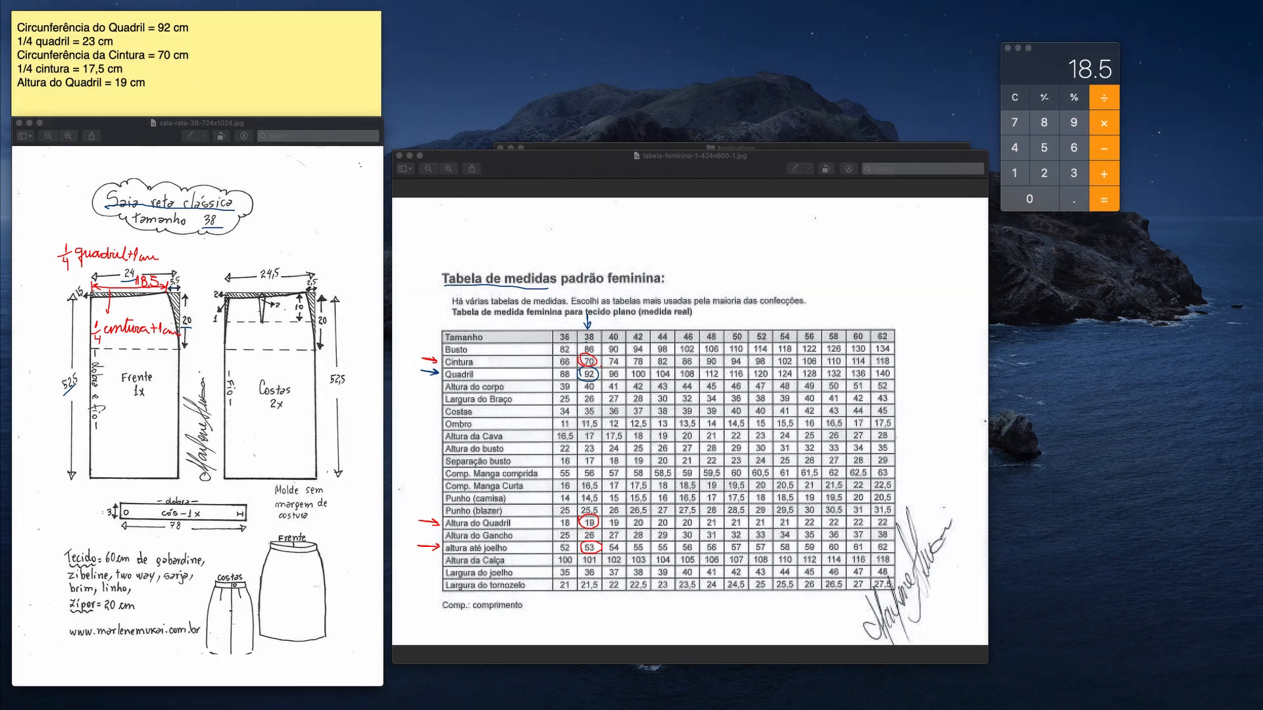
pyautogui.click(89, 109)
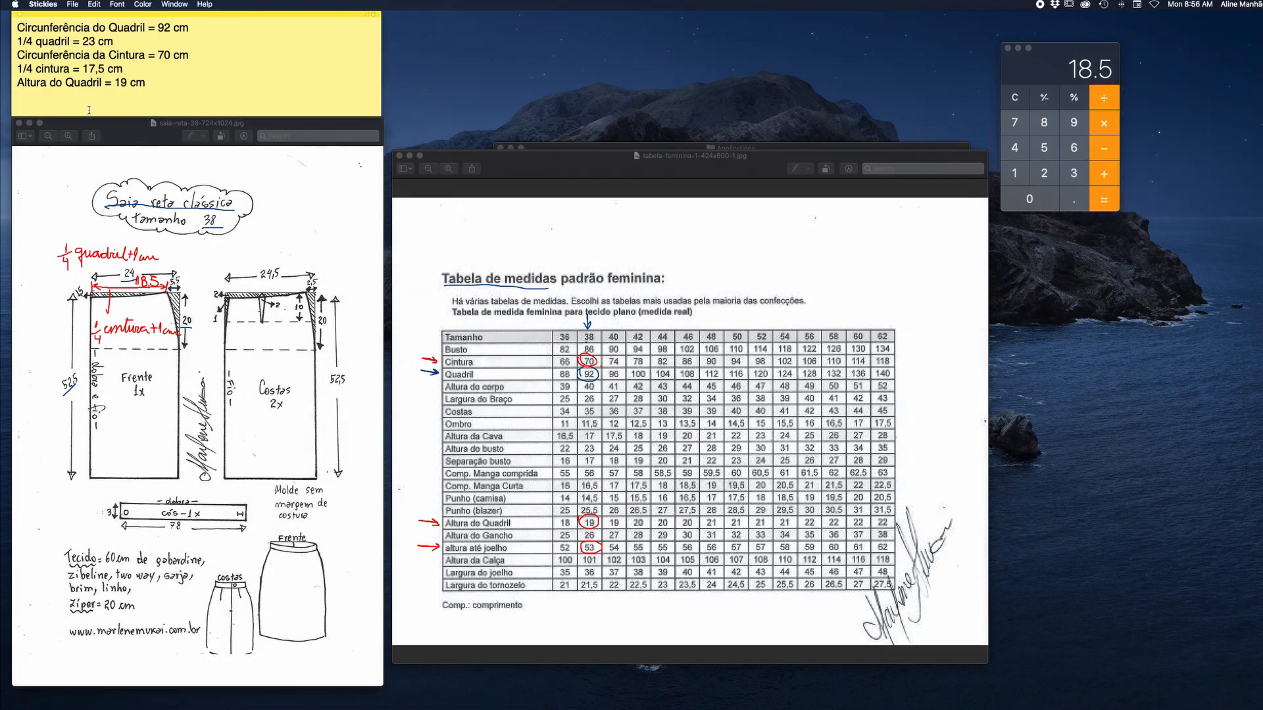
pyautogui.write('Altura até Joelho = 53 cm')
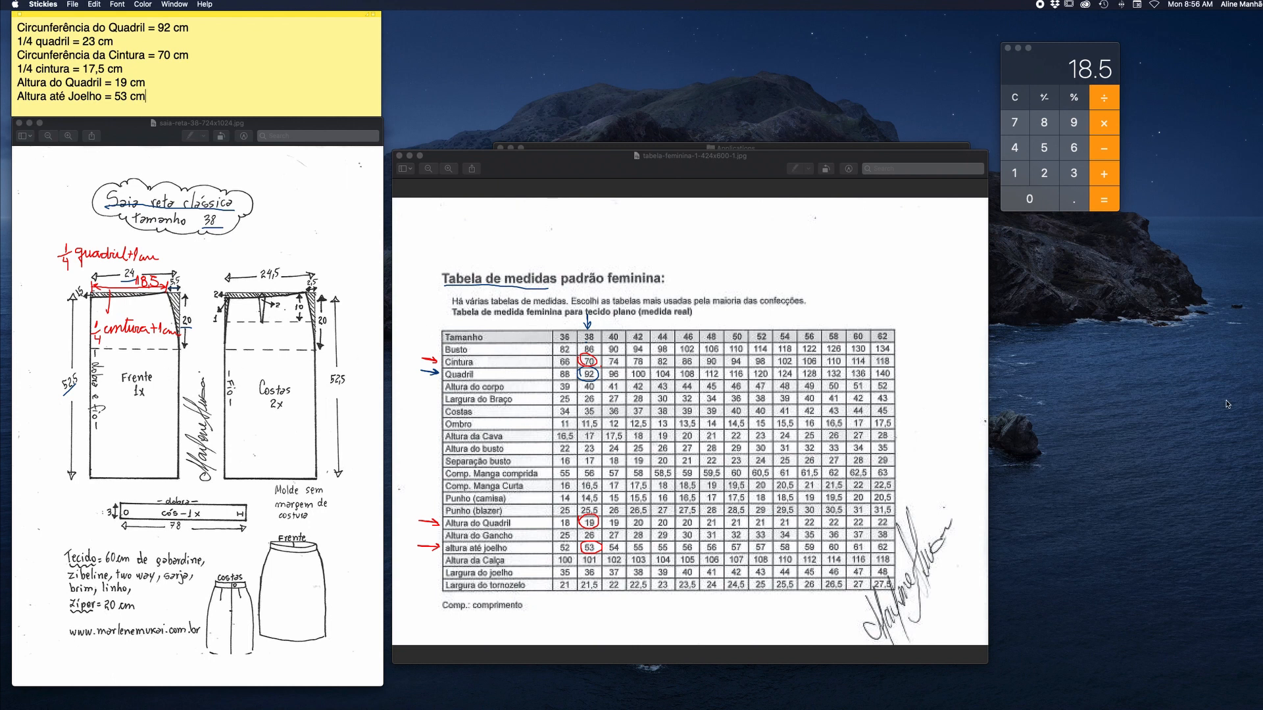
# Erase the markings on the measurement table and launch Seamly2D from the Applications folder.
pyautogui.hotkey('ctrl', 'Tab')
pyautogui.moveTo(429, 352)
pyautogui.mouseDown()
pyautogui.moveTo(455, 271)
pyautogui.moveTo(588, 355)
pyautogui.moveTo(574, 519)
pyautogui.moveTo(590, 519)
pyautogui.moveTo(425, 546)
pyautogui.moveTo(415, 459)
pyautogui.moveTo(428, 572)
pyautogui.moveTo(513, 578)
pyautogui.mouseUp()
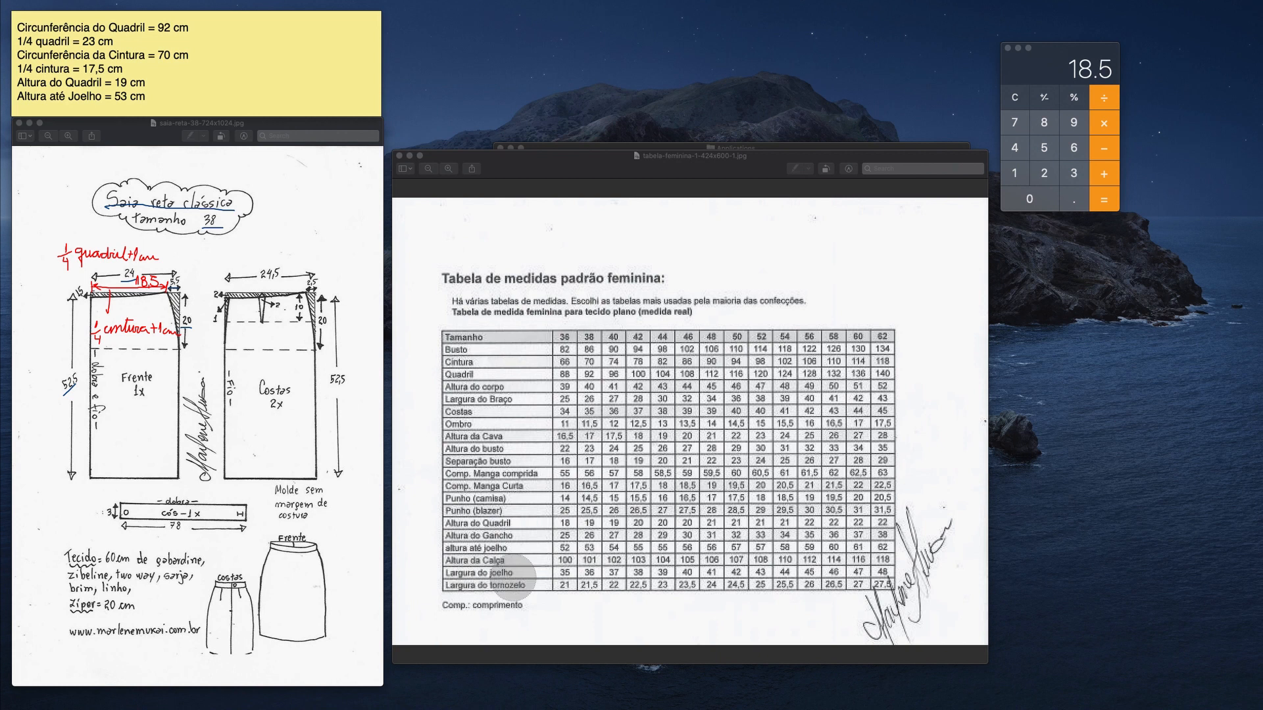
pyautogui.click(670, 148)
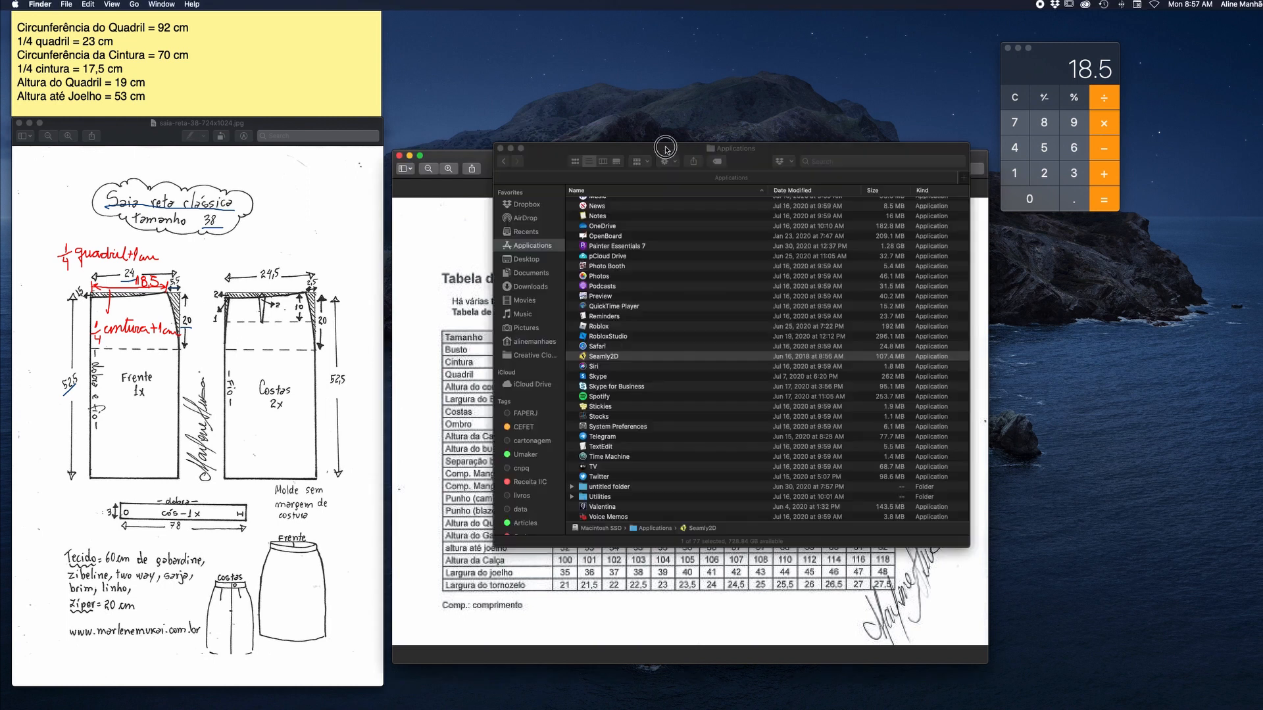
pyautogui.click(597, 358)
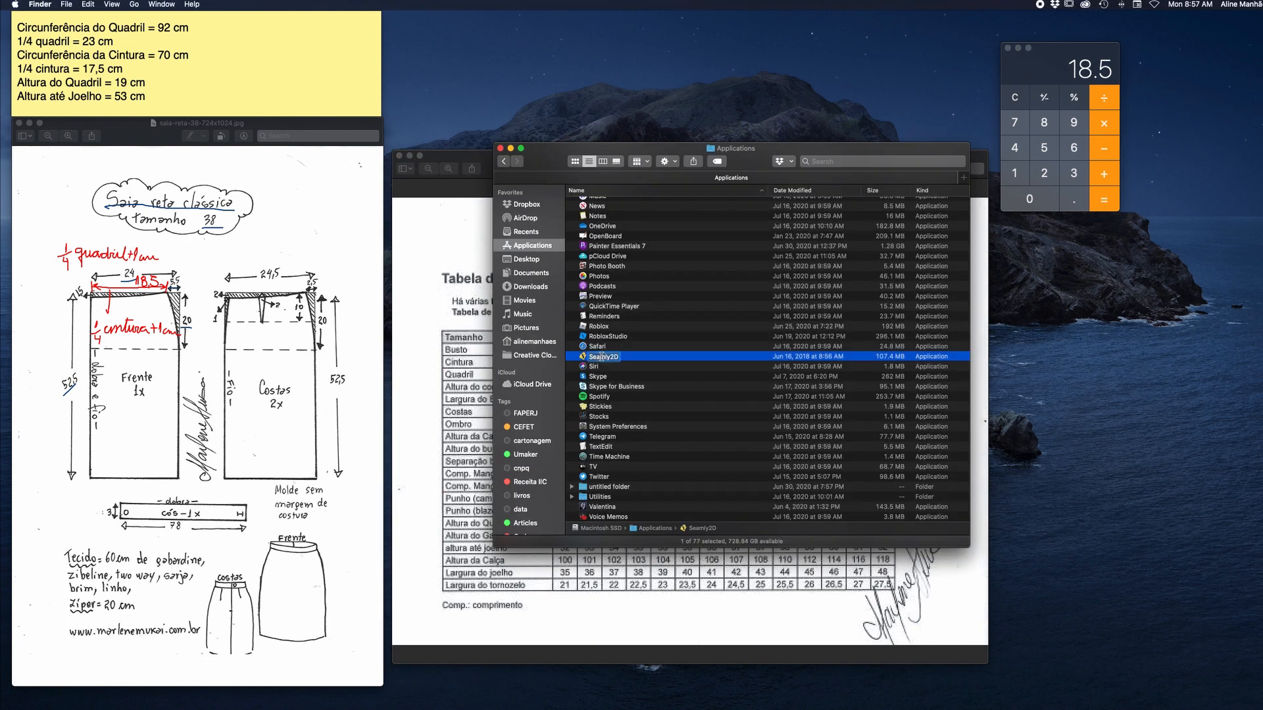
pyautogui.doubleClick(582, 360)
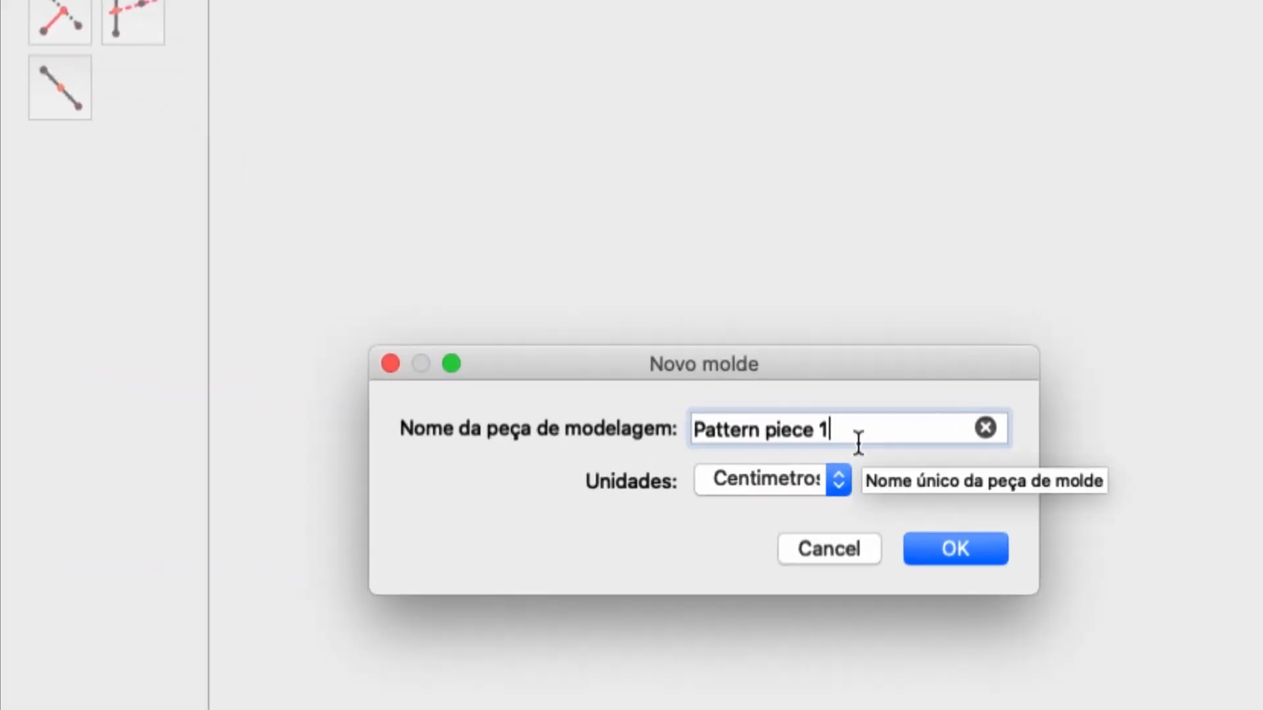
# Create the new pattern piece named "Frente Saia Reta" followed by the pattern designer's name, with centimetres as the unit.
pyautogui.moveTo(853, 434); pyautogui.dragTo(693, 413)
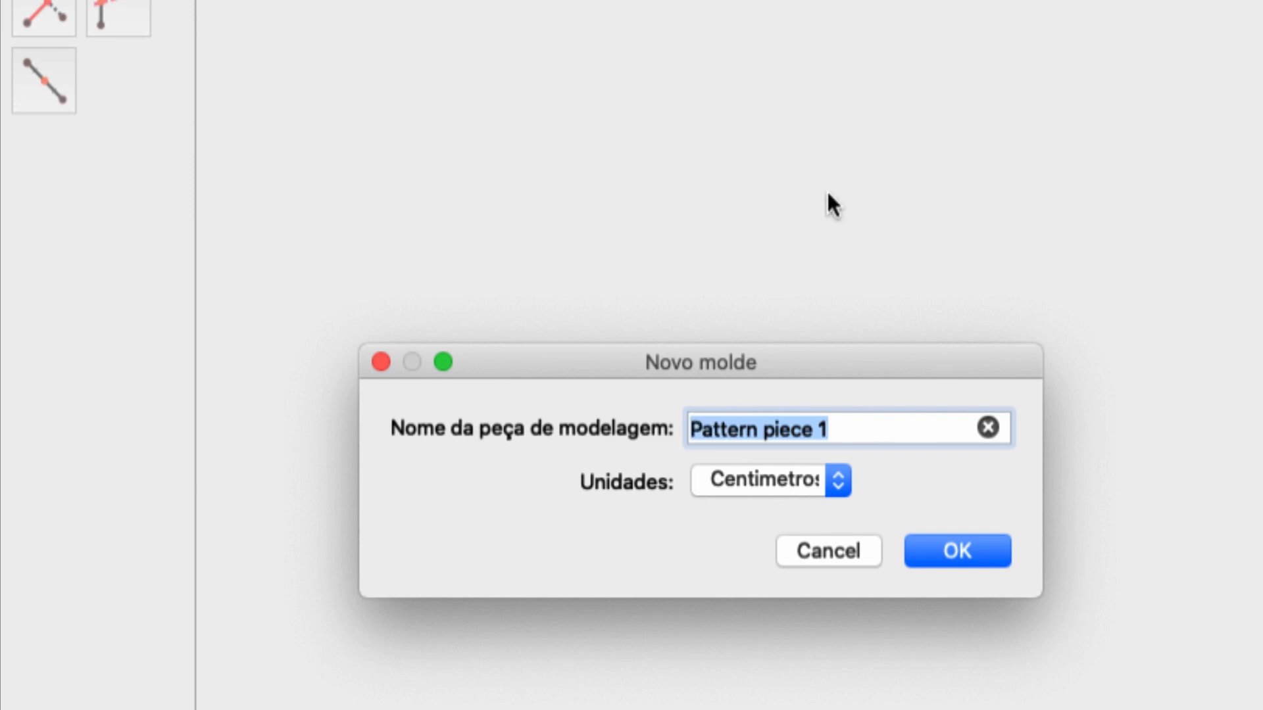
pyautogui.write('Frente ')
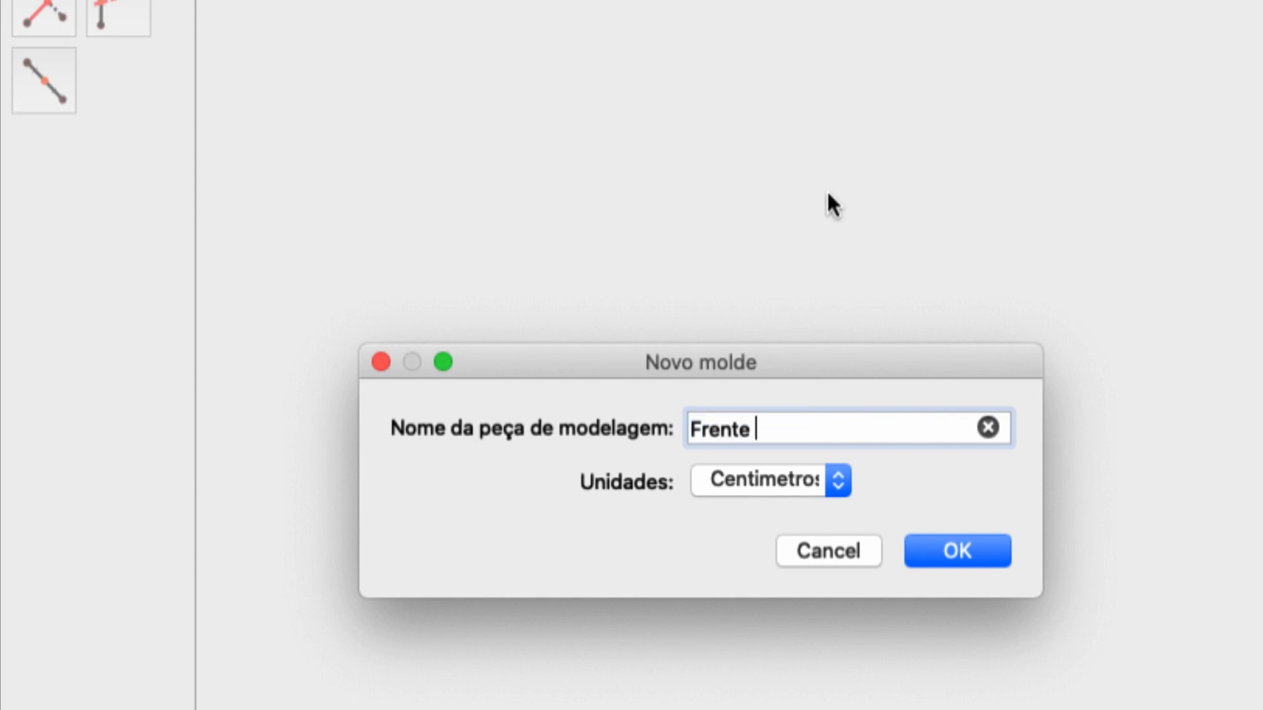
pyautogui.write('Saia Reta ')
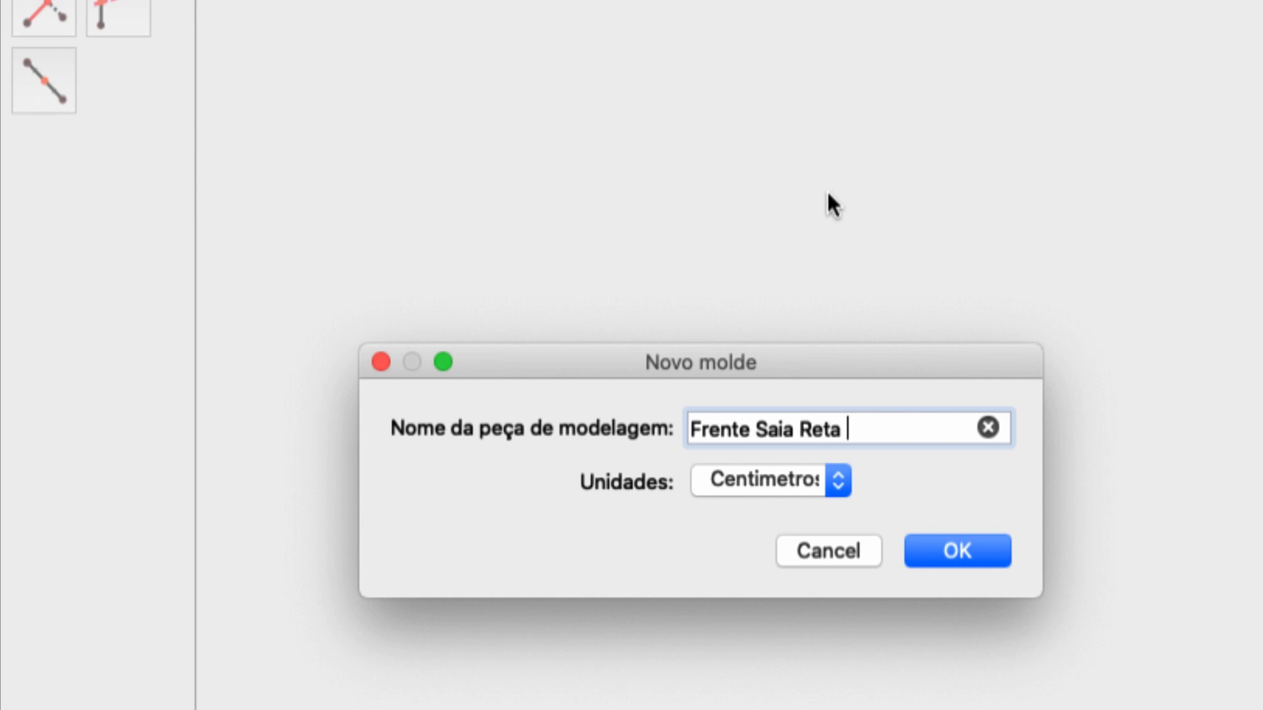
pyautogui.write('Marlene ')
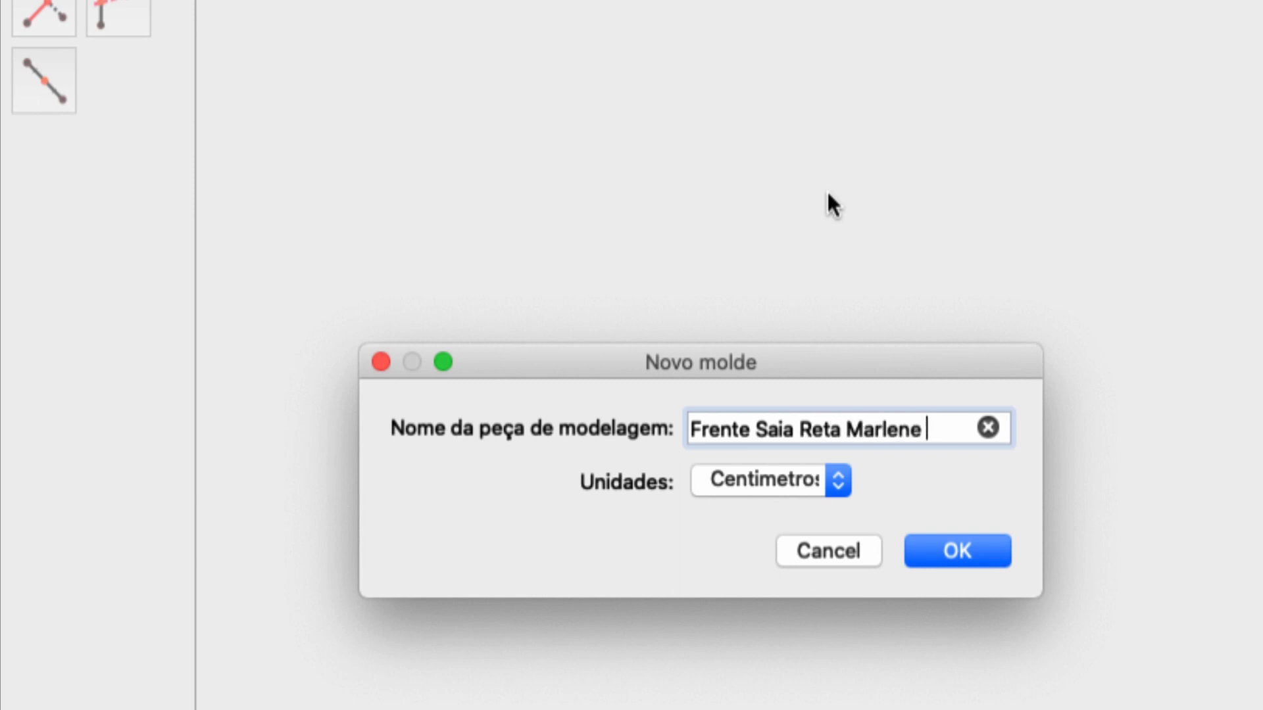
pyautogui.write('Mukai')
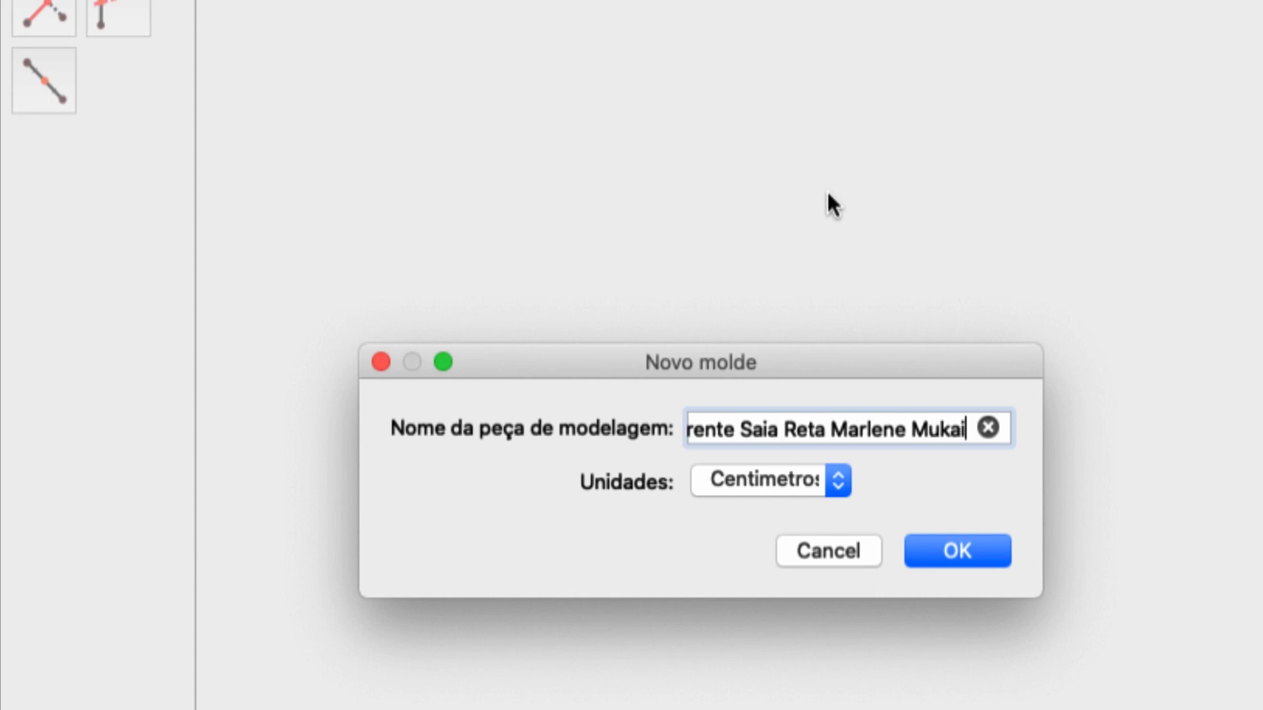
pyautogui.click(845, 482)
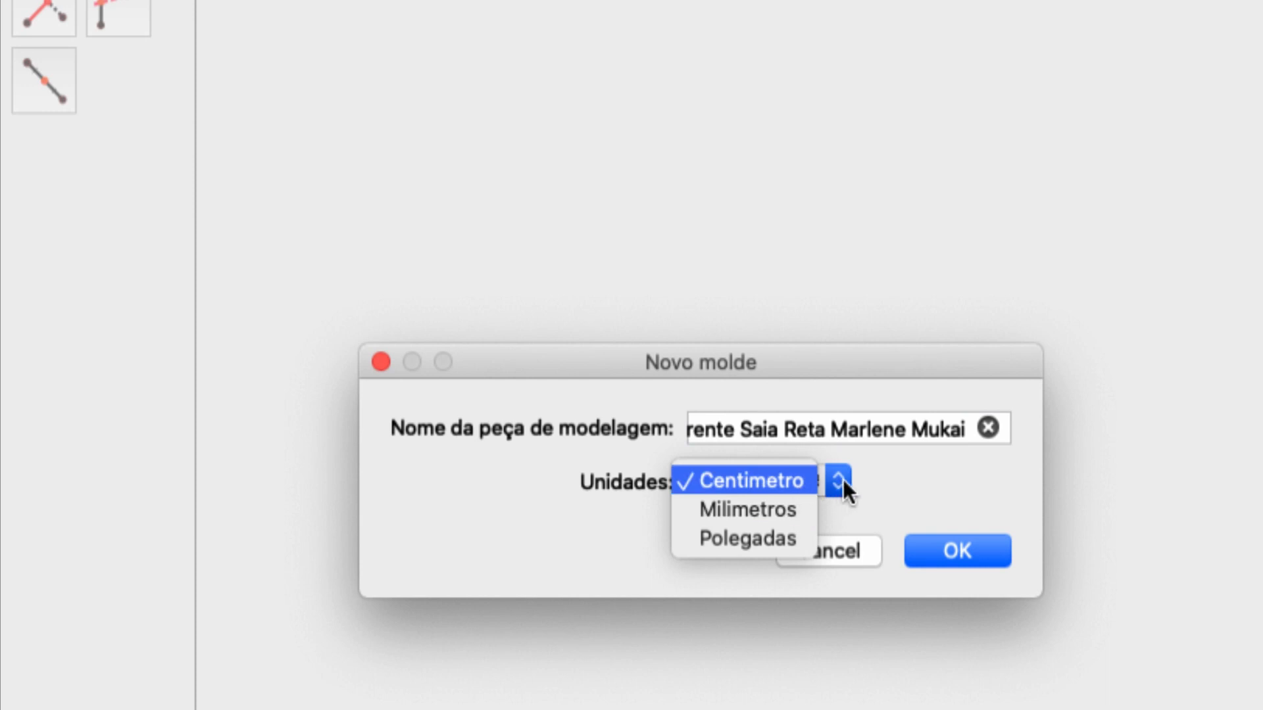
pyautogui.click(844, 482)
pyautogui.click(958, 543)
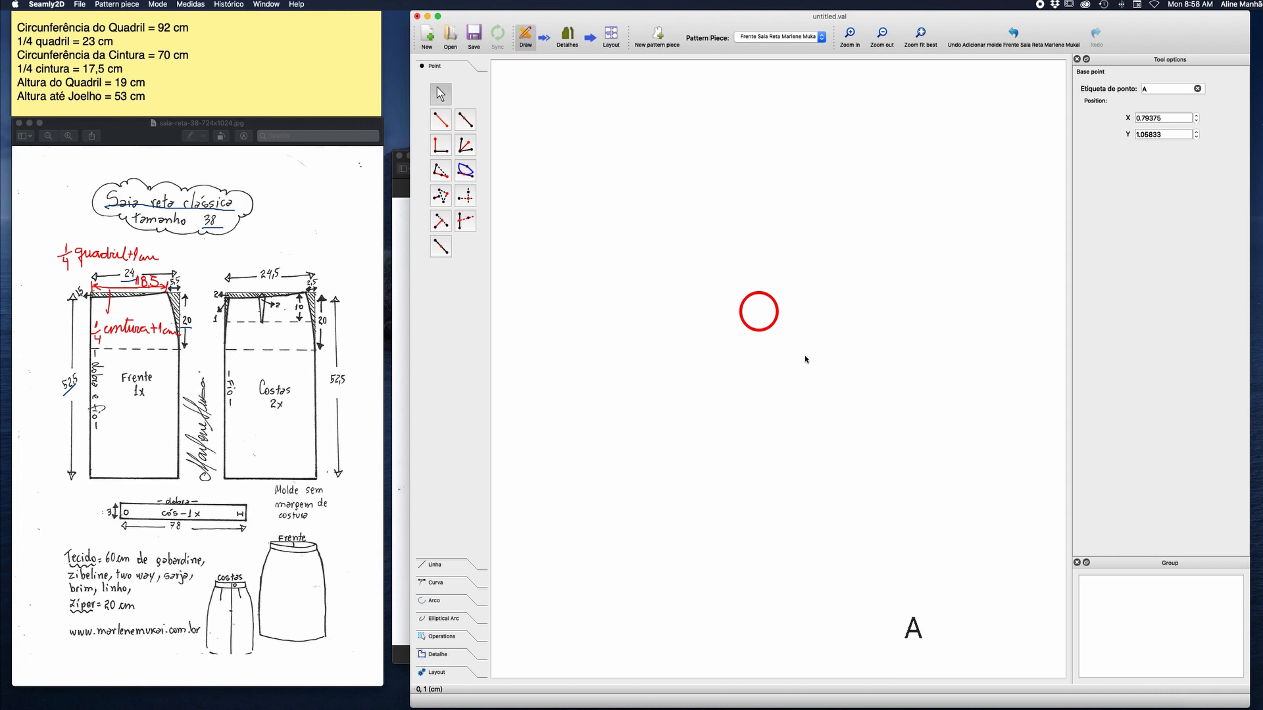
# Move the label of base point A right beside its point marker.
pyautogui.moveTo(920, 643); pyautogui.dragTo(893, 579)
pyautogui.click(881, 33)
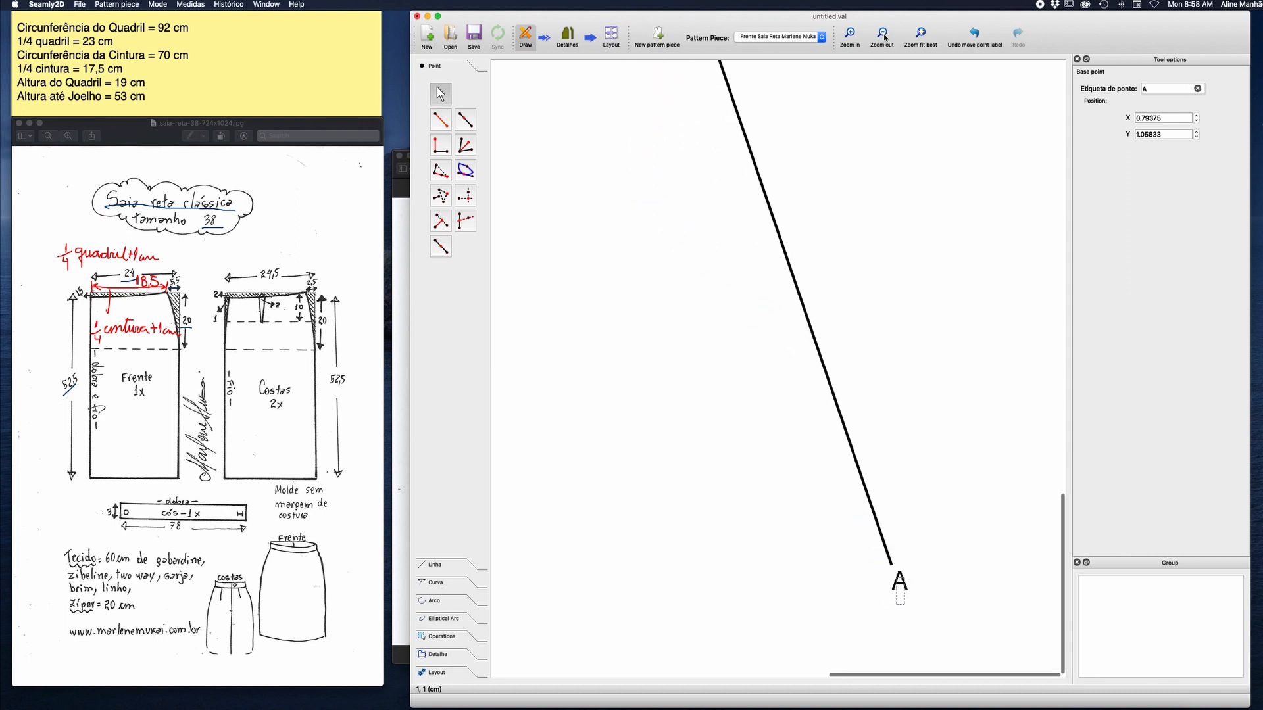
pyautogui.click(882, 33)
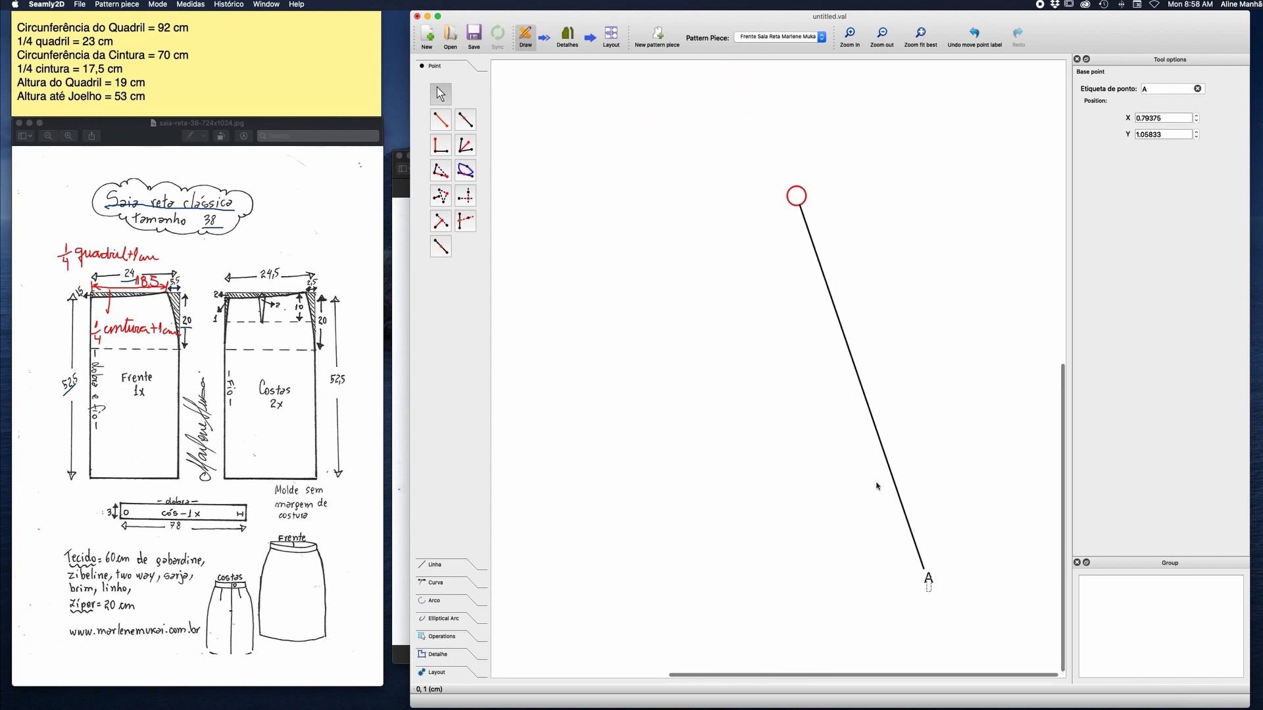
pyautogui.moveTo(928, 577); pyautogui.dragTo(810, 203)
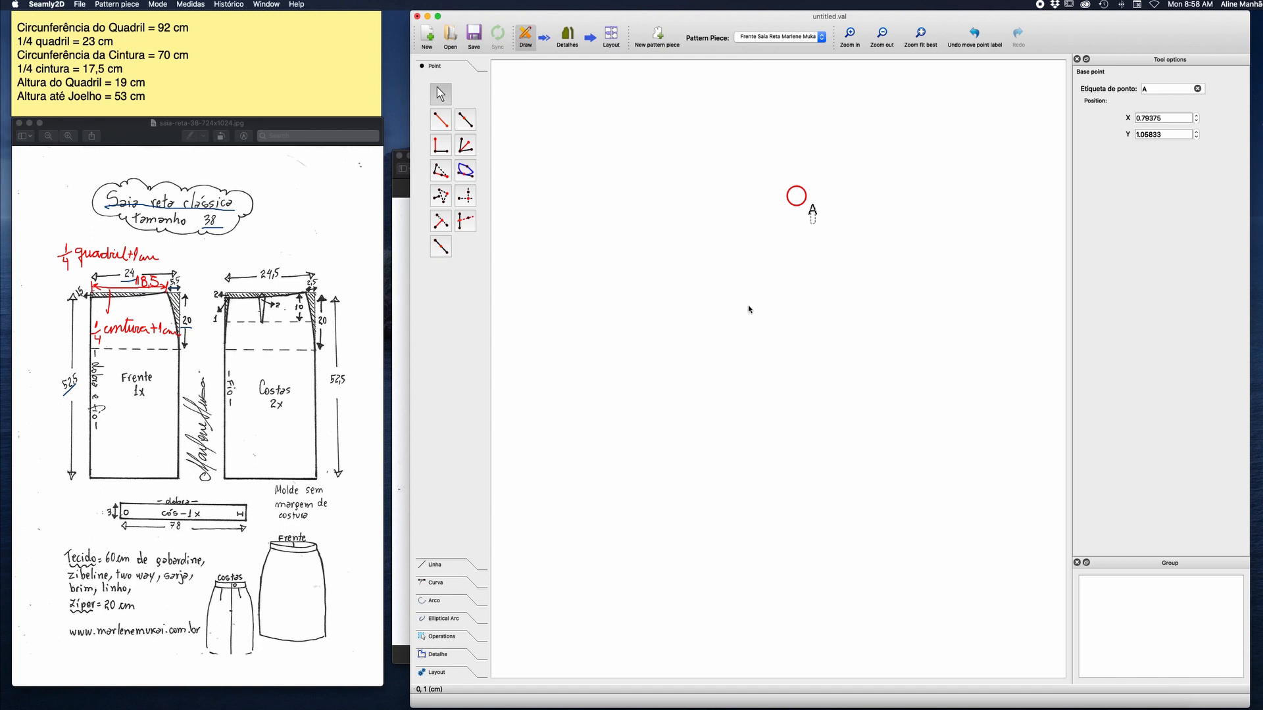
# Move base point A nearer to the origin axes, to about X 0.19 and Y 0.35.
pyautogui.scroll(5, 747, 307)
pyautogui.scroll(-4, 747, 308)
pyautogui.scroll(-1, 748, 309)
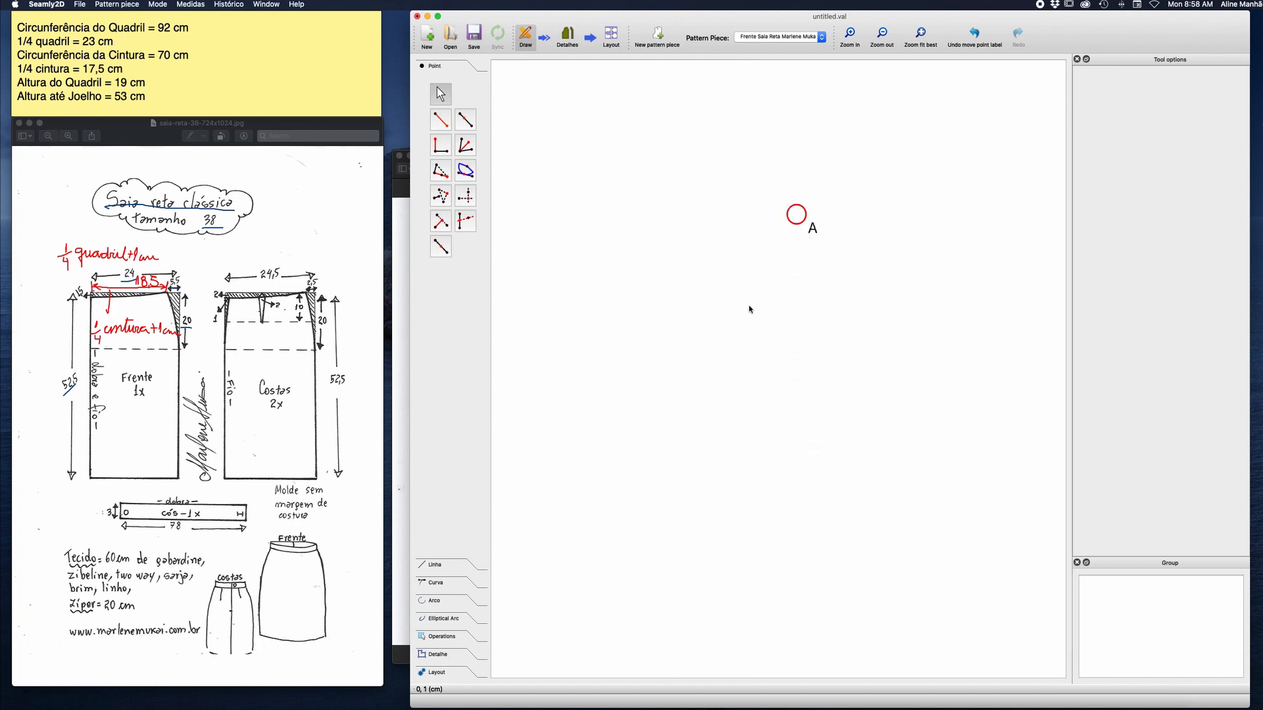
pyautogui.click(880, 35)
pyautogui.click(880, 34)
pyautogui.click(880, 34)
pyautogui.click(879, 34)
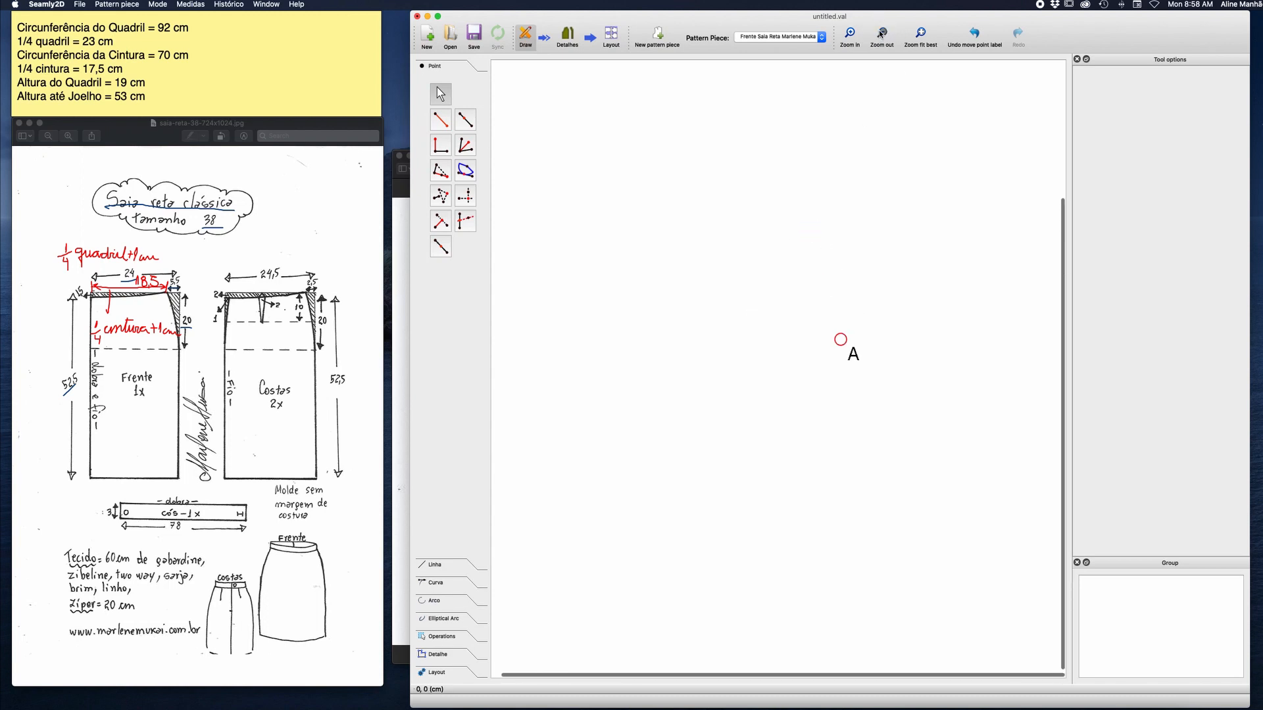
pyautogui.click(880, 34)
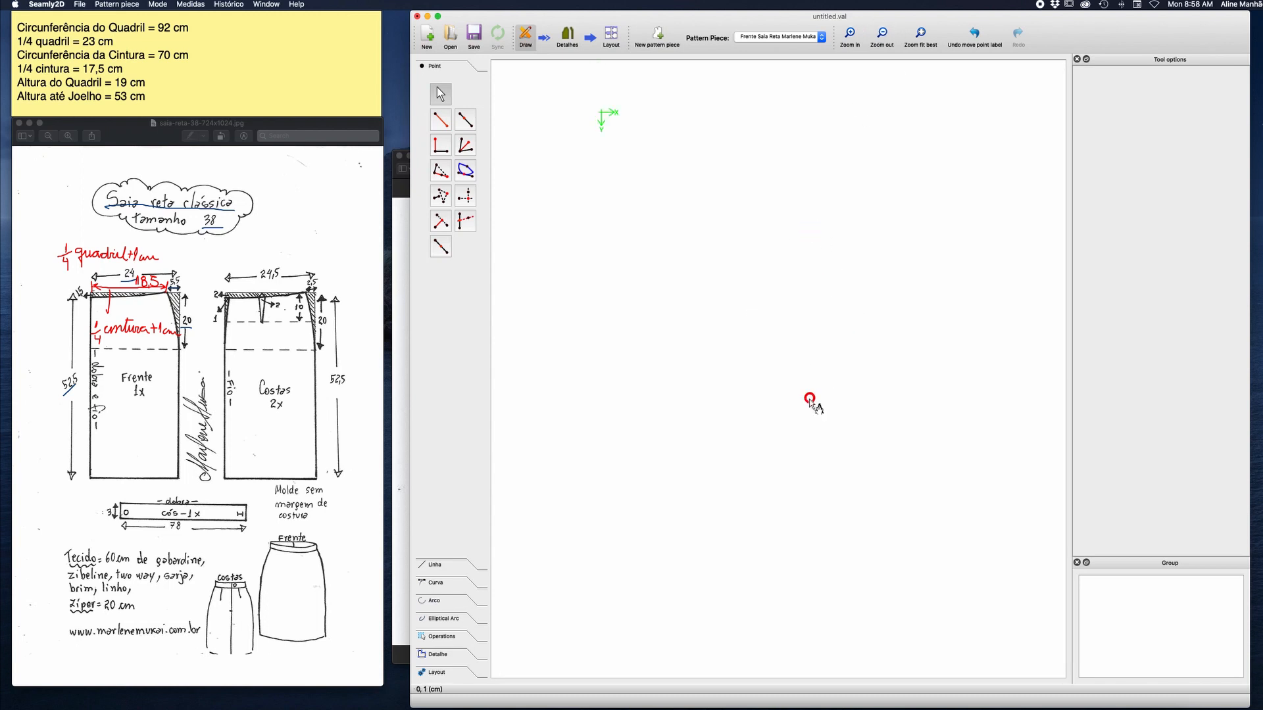
pyautogui.click(809, 398)
pyautogui.moveTo(809, 398); pyautogui.dragTo(651, 206)
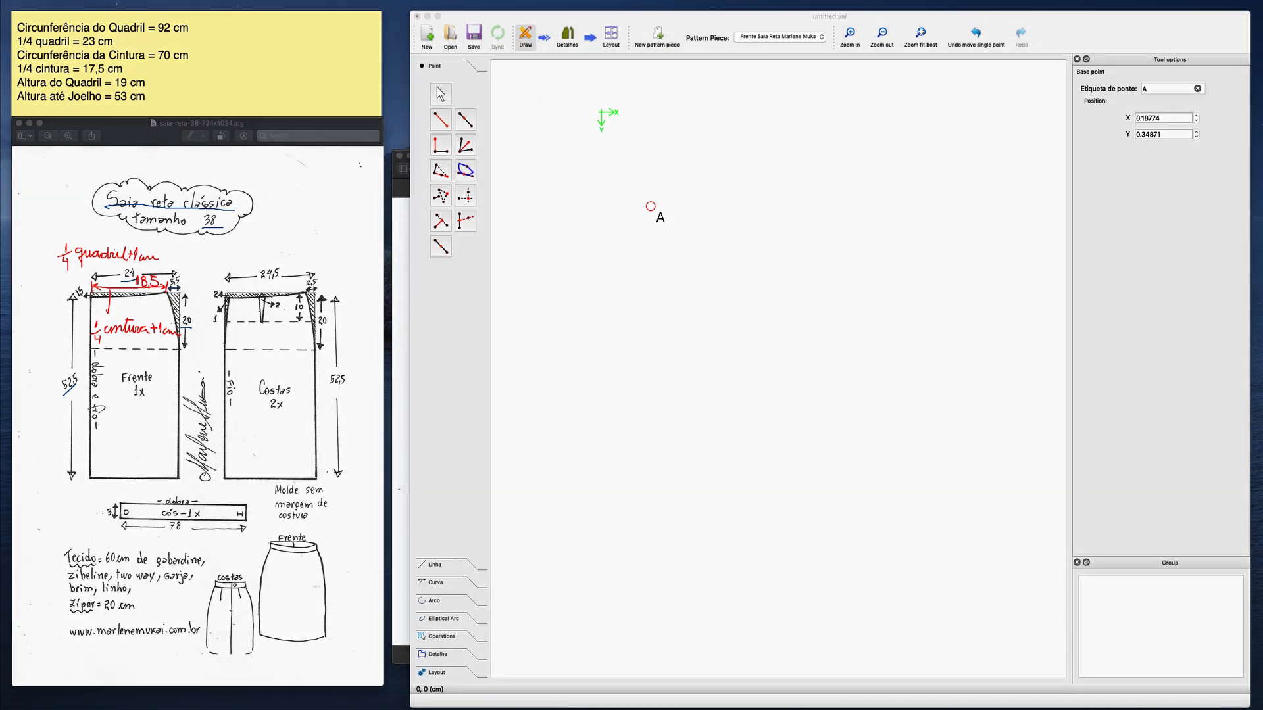
# Circle the four corners of the front skirt diagram in blue and label them A, A1, A2 and A3.
pyautogui.click(1174, 451)
pyautogui.moveTo(87, 301)
pyautogui.mouseDown()
pyautogui.moveTo(96, 285)
pyautogui.moveTo(95, 303)
pyautogui.moveTo(37, 289)
pyautogui.mouseUp()
pyautogui.moveTo(173, 296); pyautogui.dragTo(197, 283)
pyautogui.moveTo(84, 490)
pyautogui.mouseDown()
pyautogui.moveTo(79, 479)
pyautogui.moveTo(97, 468)
pyautogui.moveTo(69, 510)
pyautogui.moveTo(88, 508)
pyautogui.mouseUp()
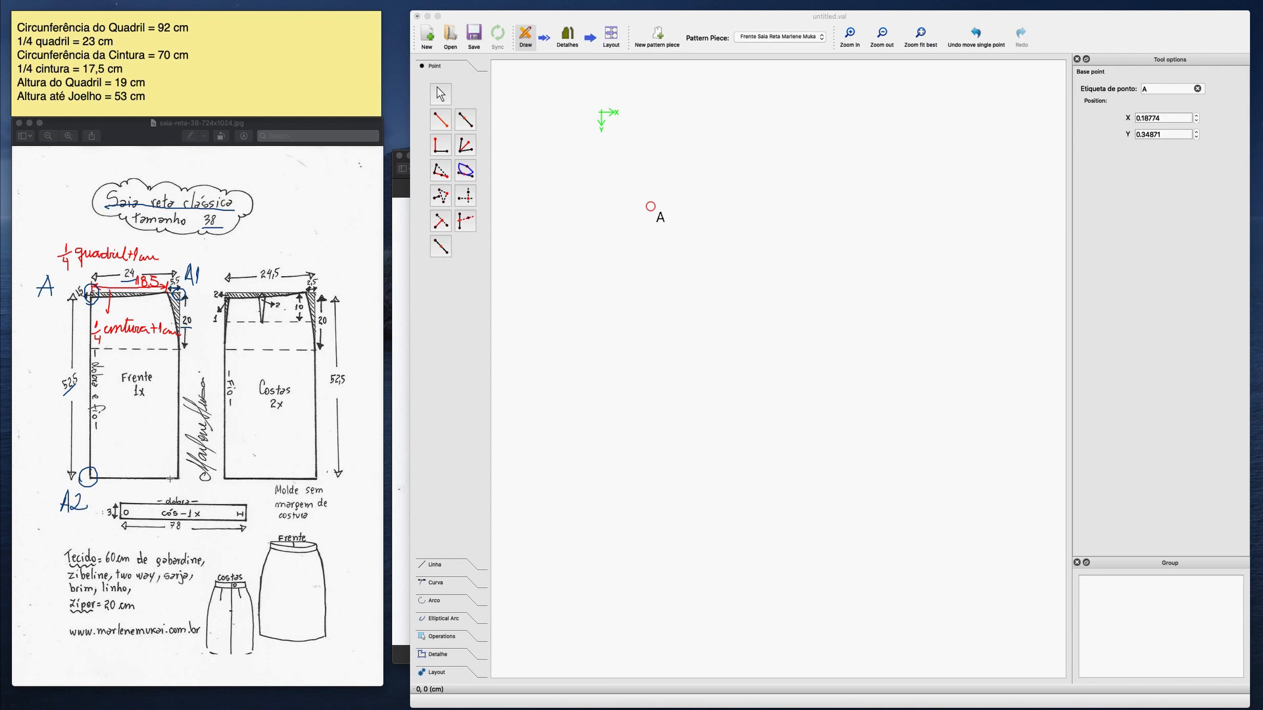
pyautogui.moveTo(170, 478)
pyautogui.mouseDown()
pyautogui.moveTo(184, 468)
pyautogui.moveTo(172, 485)
pyautogui.moveTo(204, 485)
pyautogui.moveTo(197, 494)
pyautogui.mouseUp()
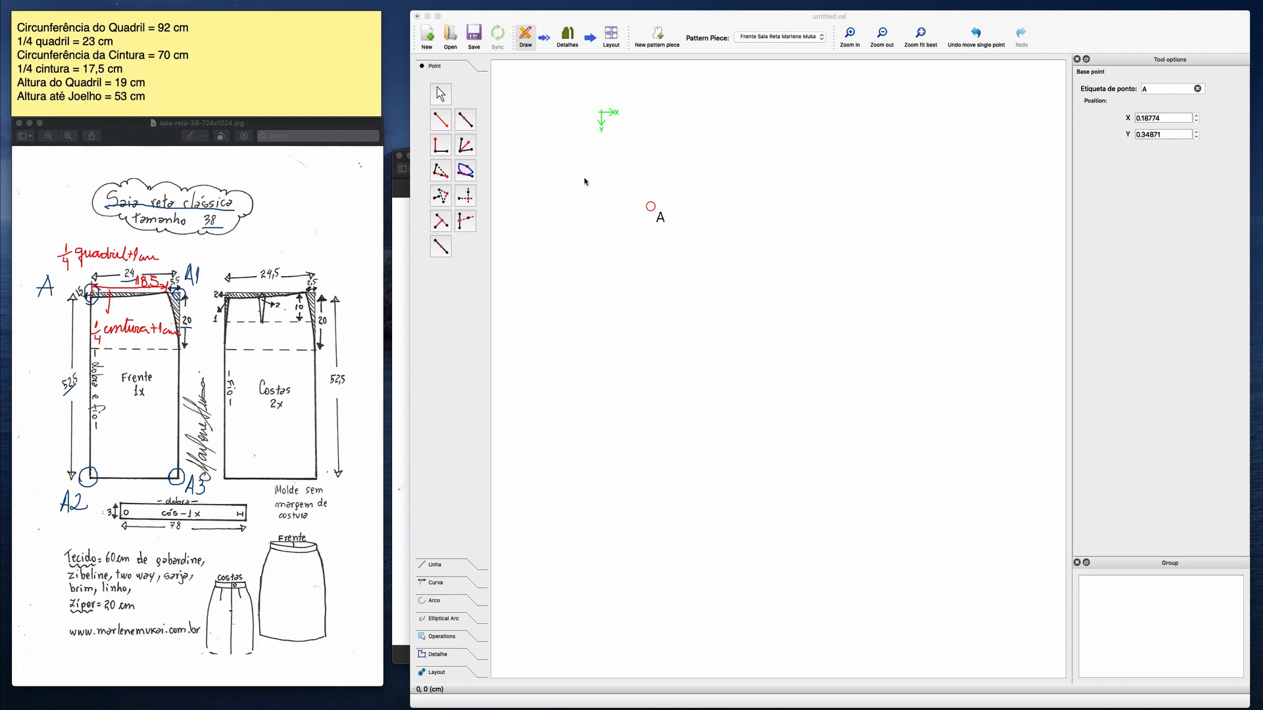
pyautogui.click(446, 125)
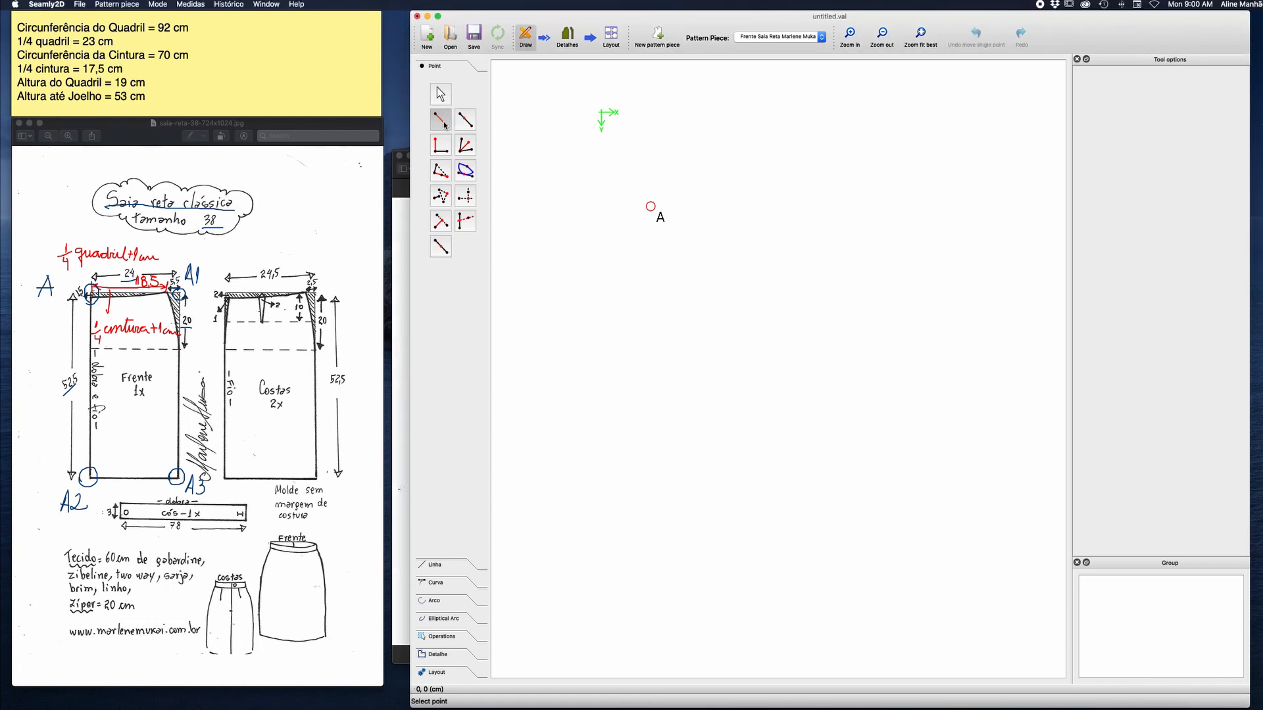
pyautogui.click(650, 207)
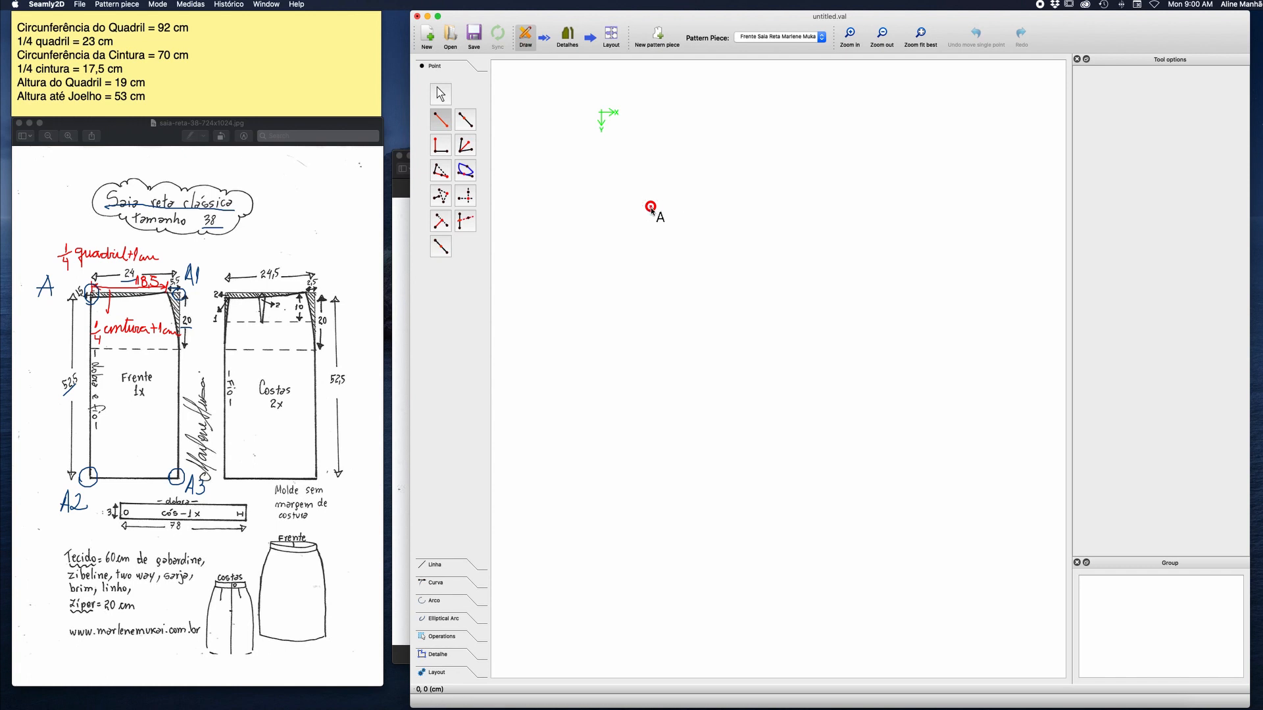
pyautogui.click(765, 185)
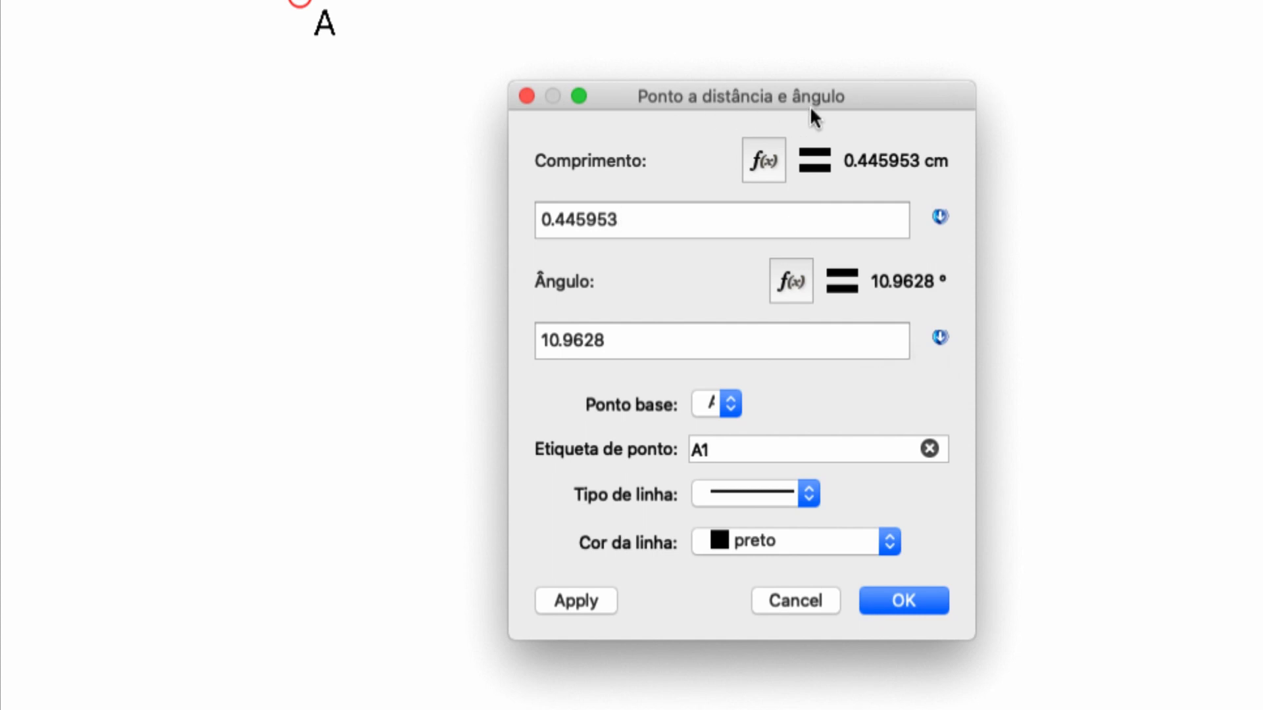
pyautogui.moveTo(620, 217); pyautogui.dragTo(539, 219)
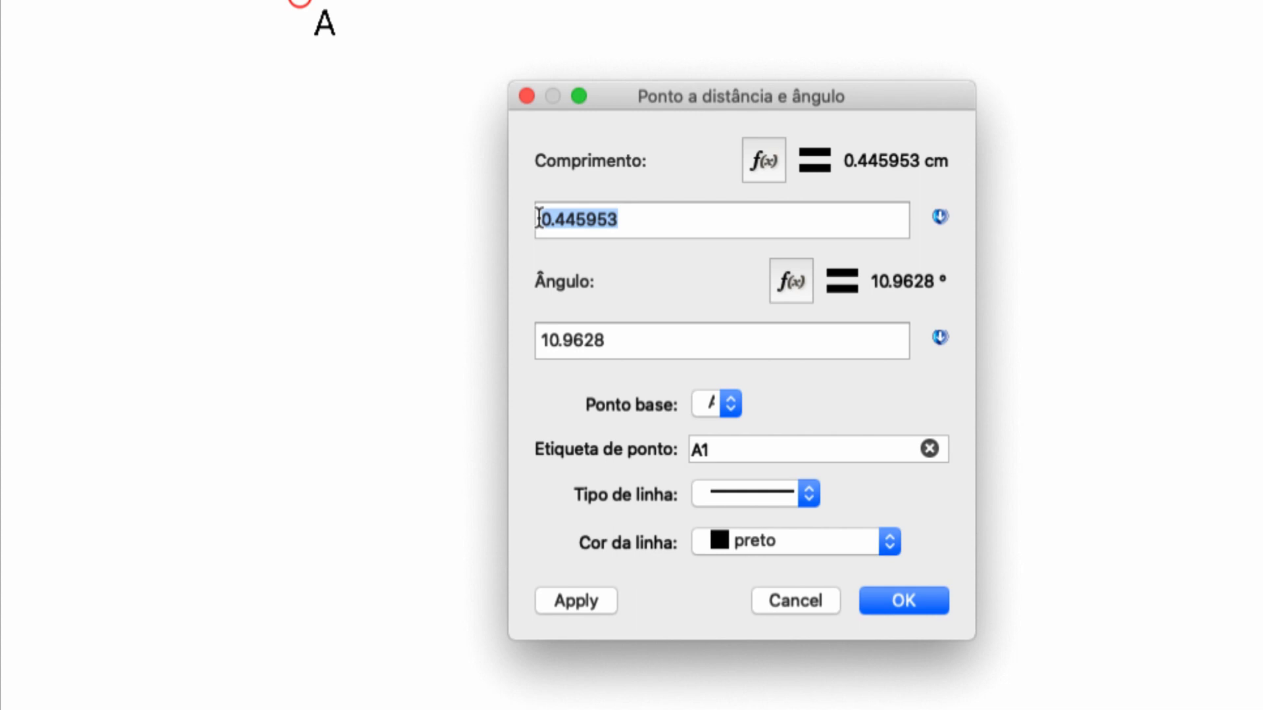
pyautogui.moveTo(621, 342); pyautogui.dragTo(530, 341)
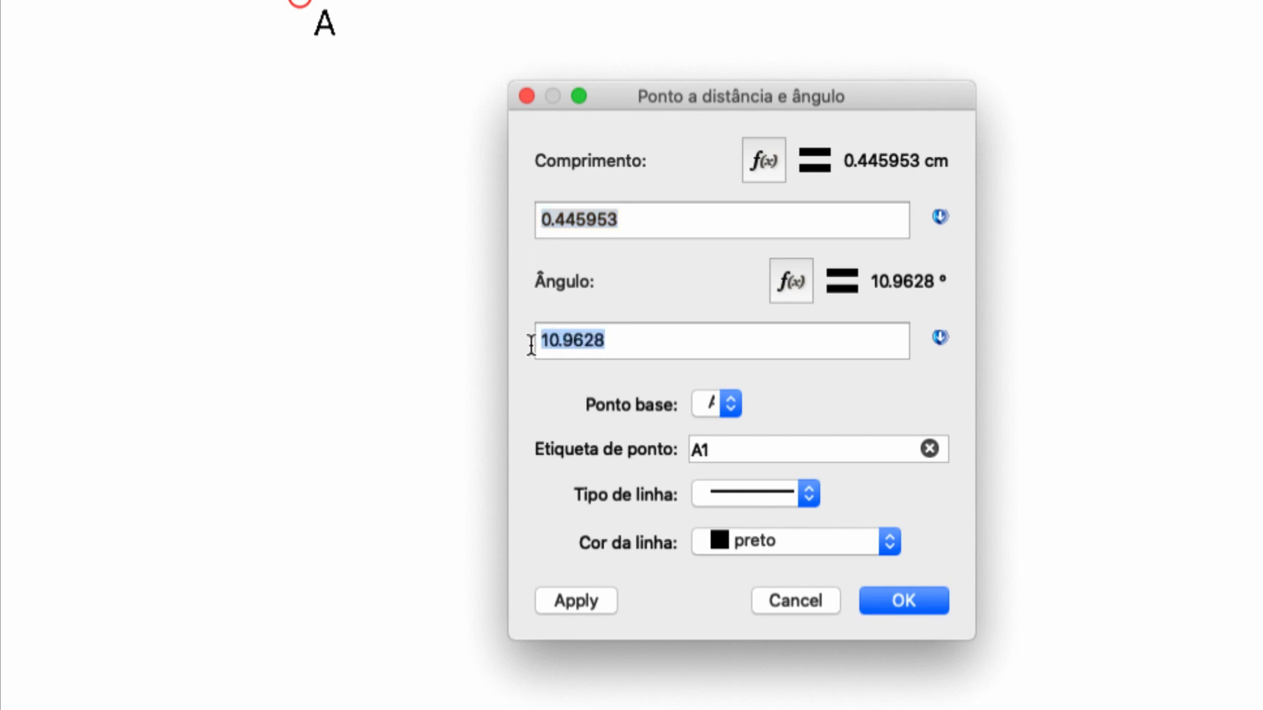
pyautogui.write('0')
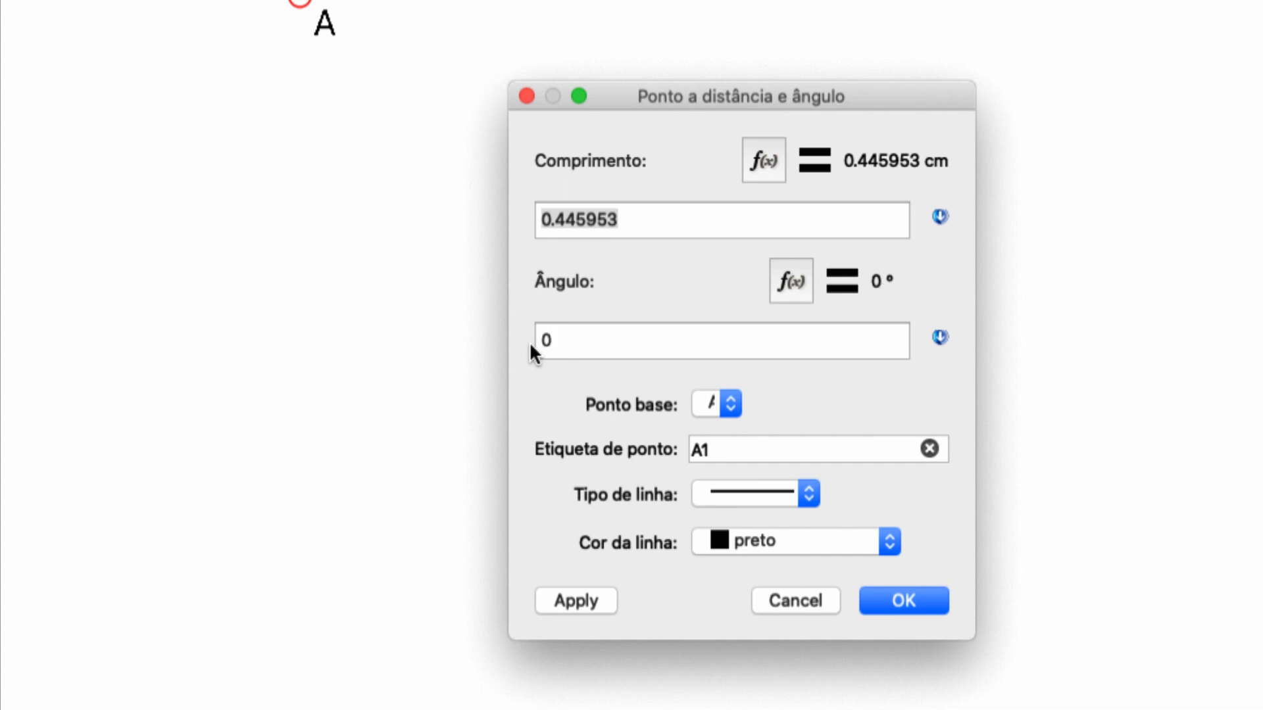
pyautogui.click(807, 491)
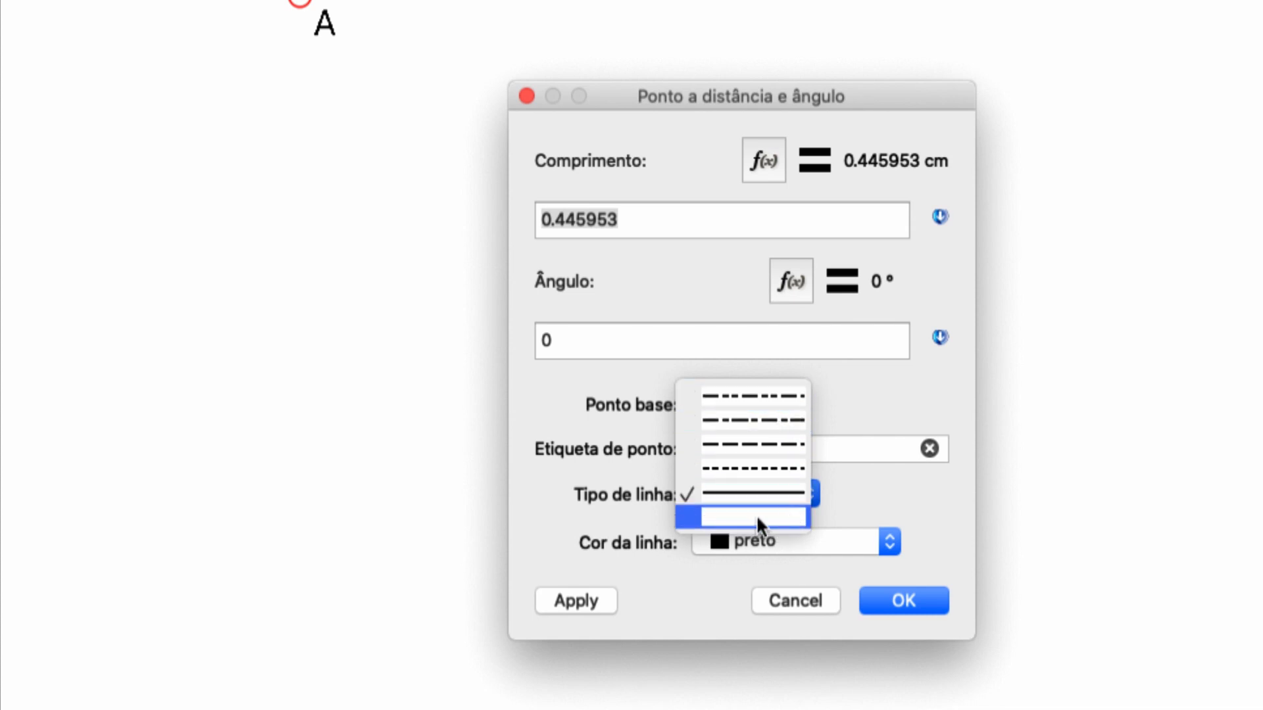
pyautogui.click(845, 504)
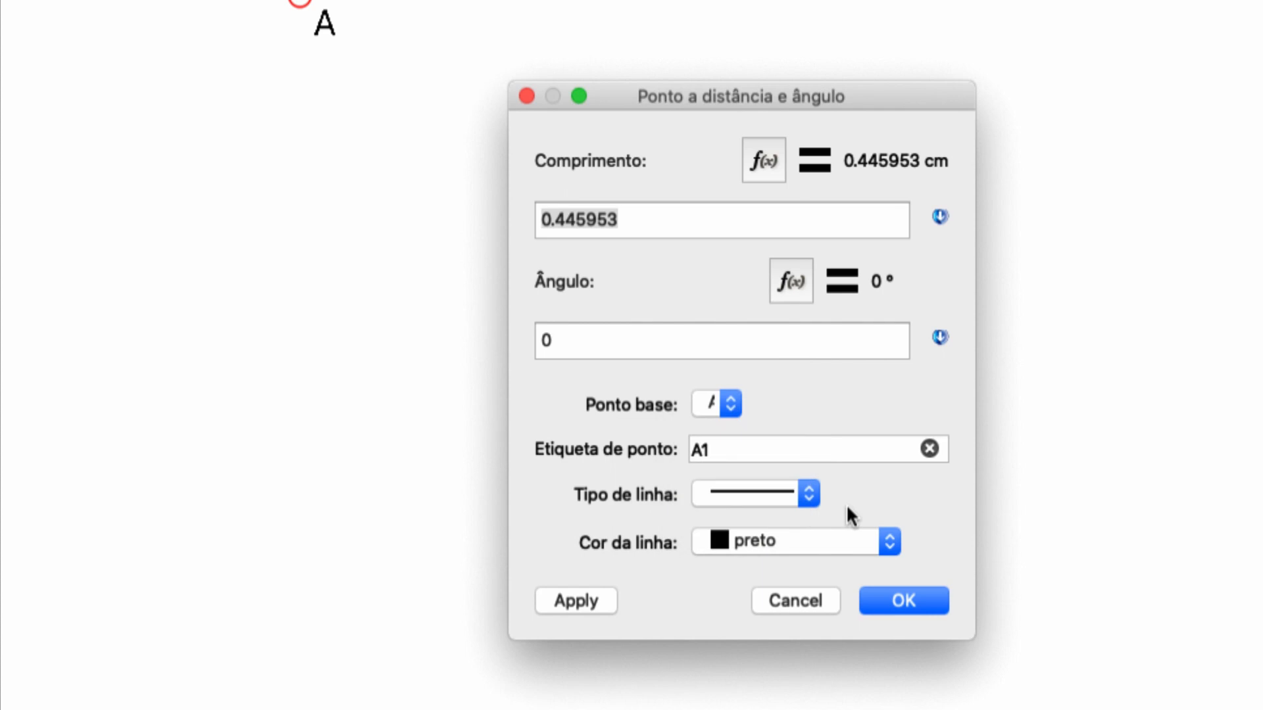
pyautogui.click(891, 541)
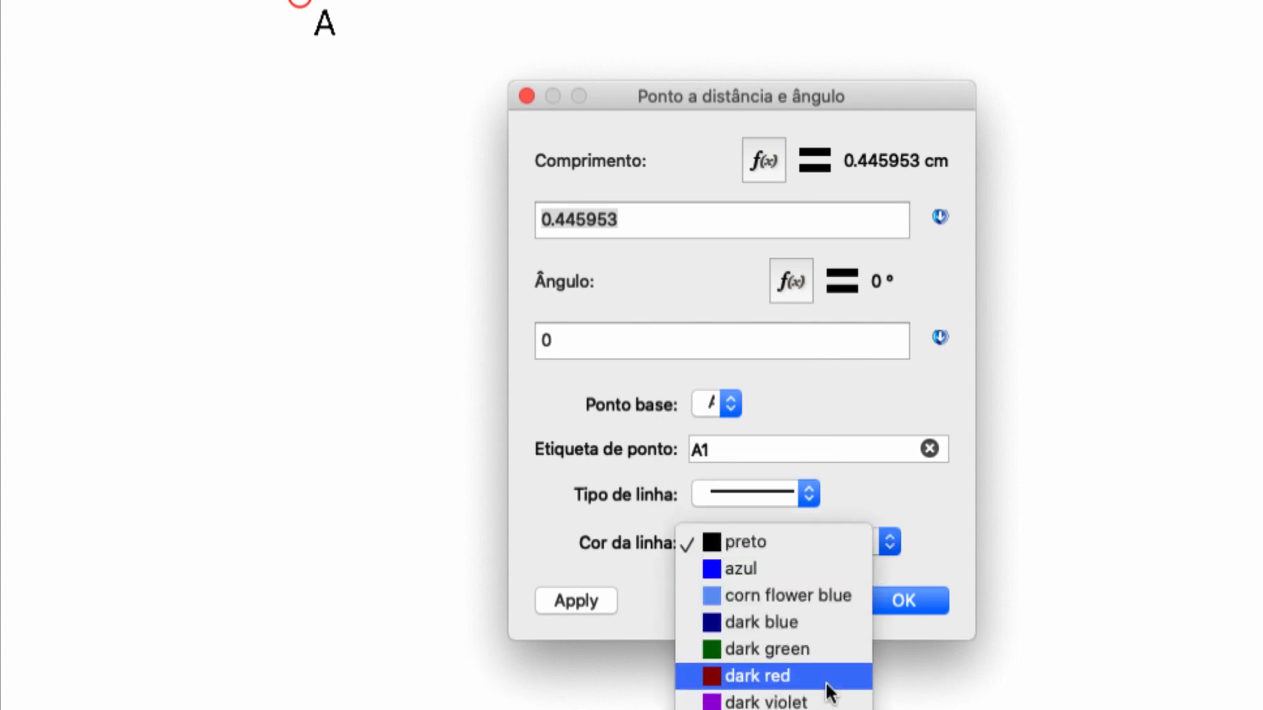
pyautogui.click(842, 491)
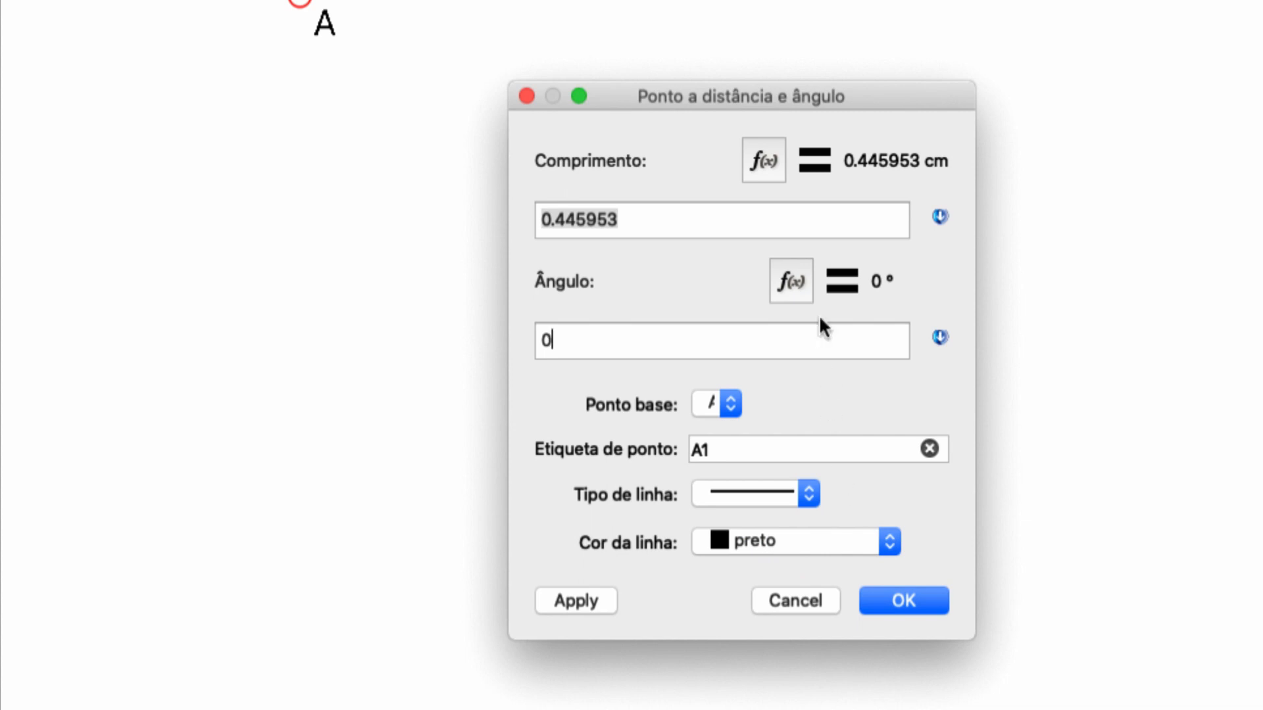
# Examine the data categories offered for point A1's length formula, from measurements to arc radius, and discard the point.
pyautogui.click(764, 161)
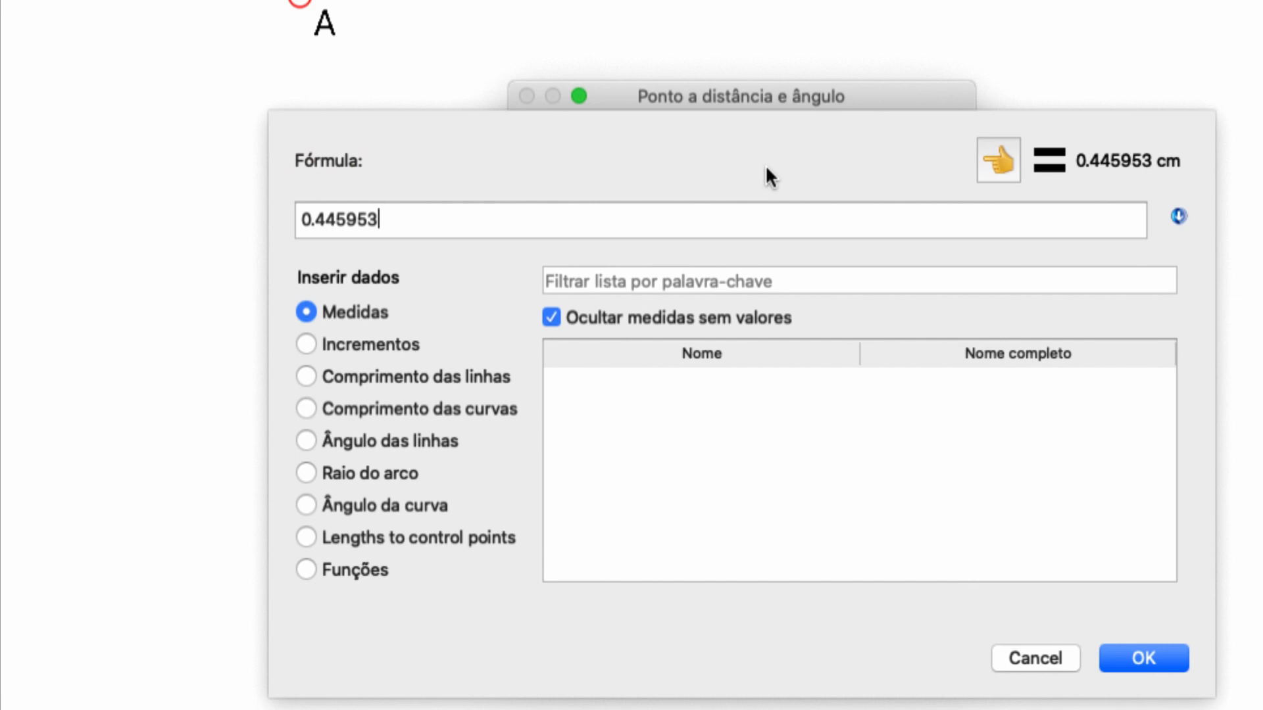
pyautogui.click(306, 347)
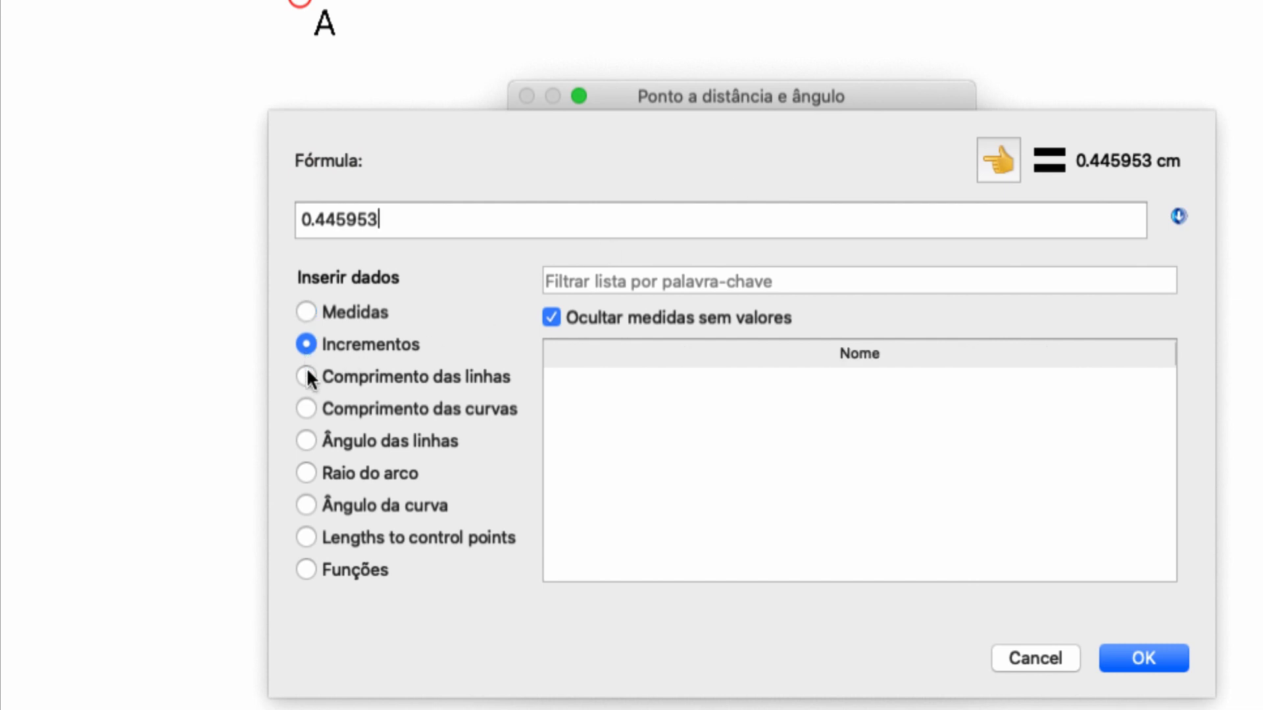
pyautogui.click(306, 375)
pyautogui.click(306, 407)
pyautogui.click(306, 440)
pyautogui.click(305, 472)
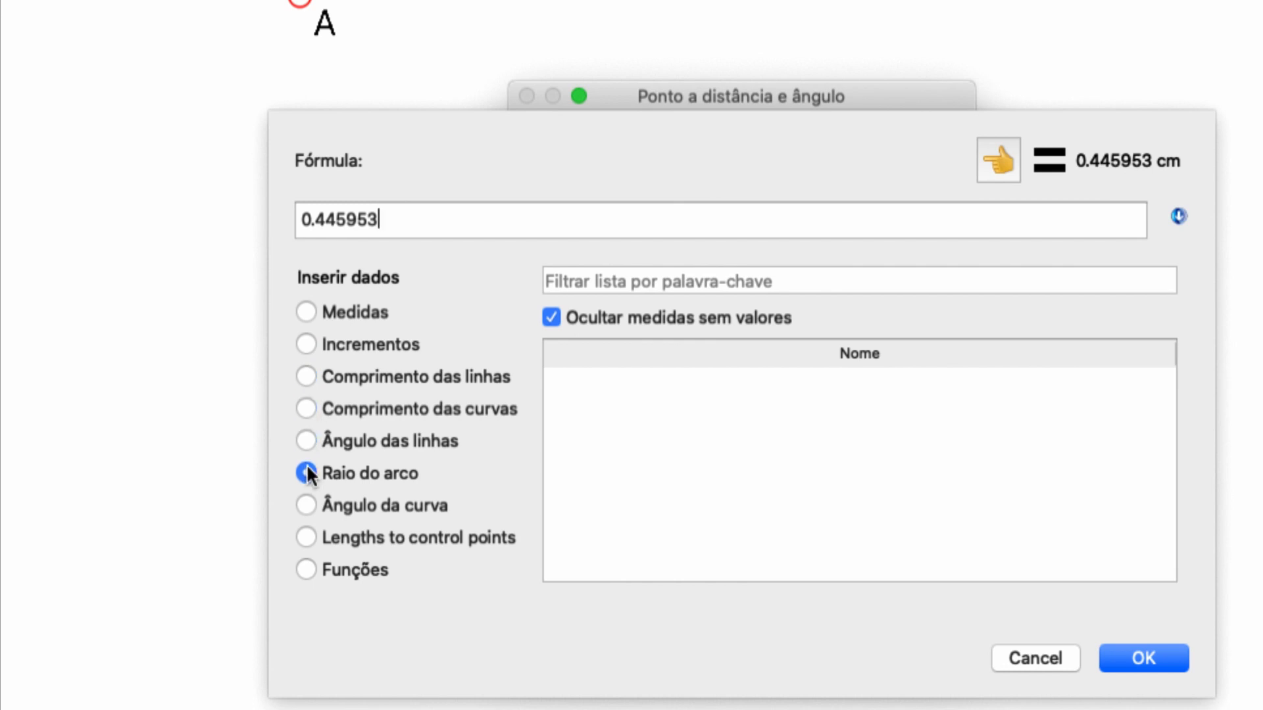
pyautogui.click(309, 310)
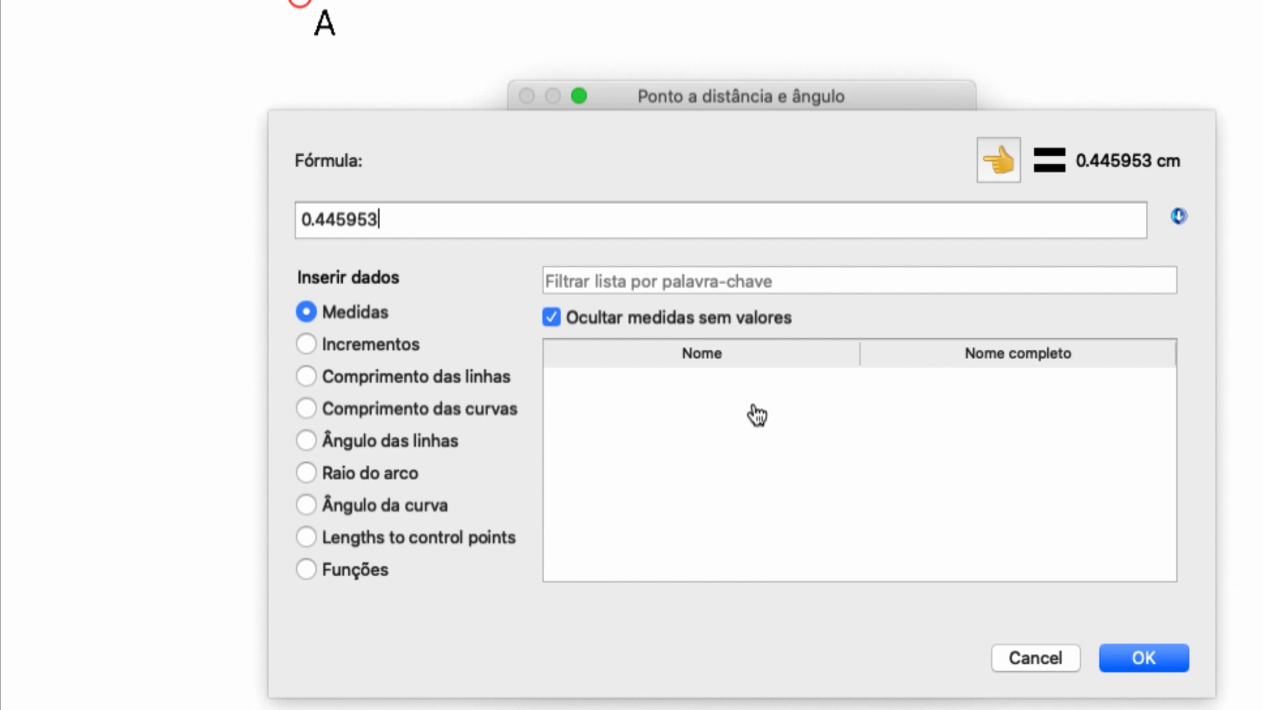
pyautogui.click(1014, 649)
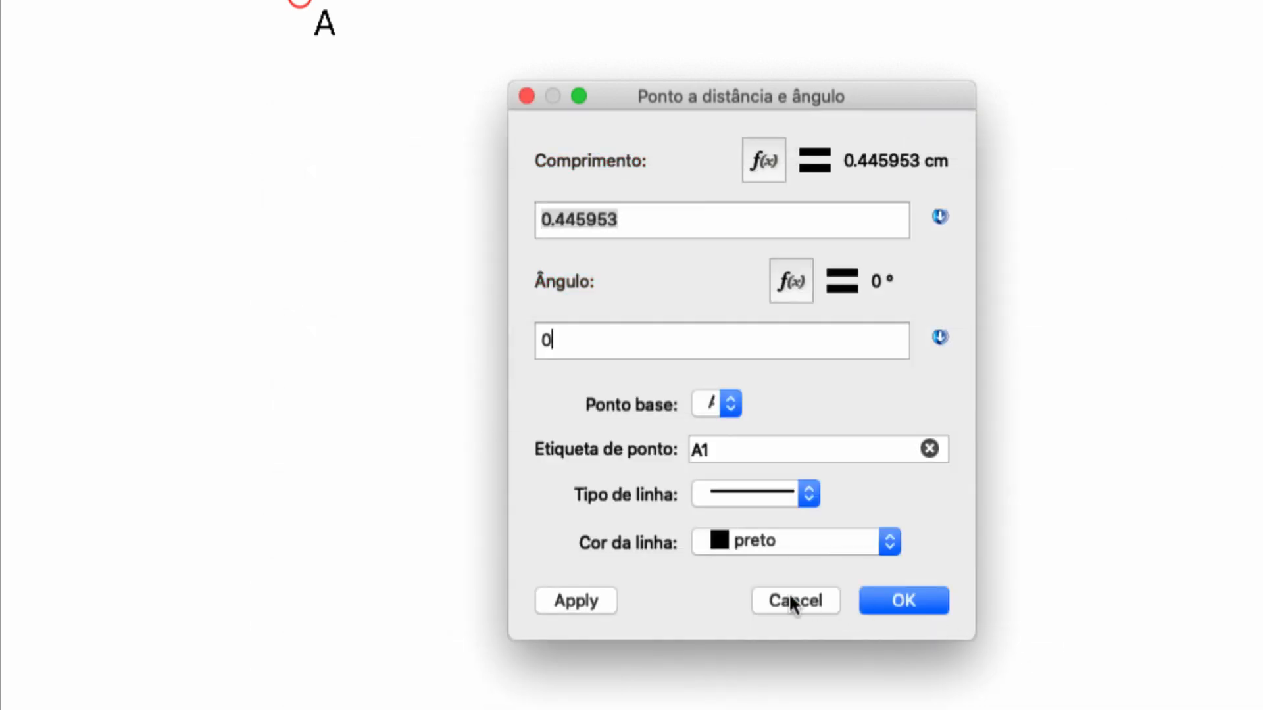
pyautogui.click(792, 601)
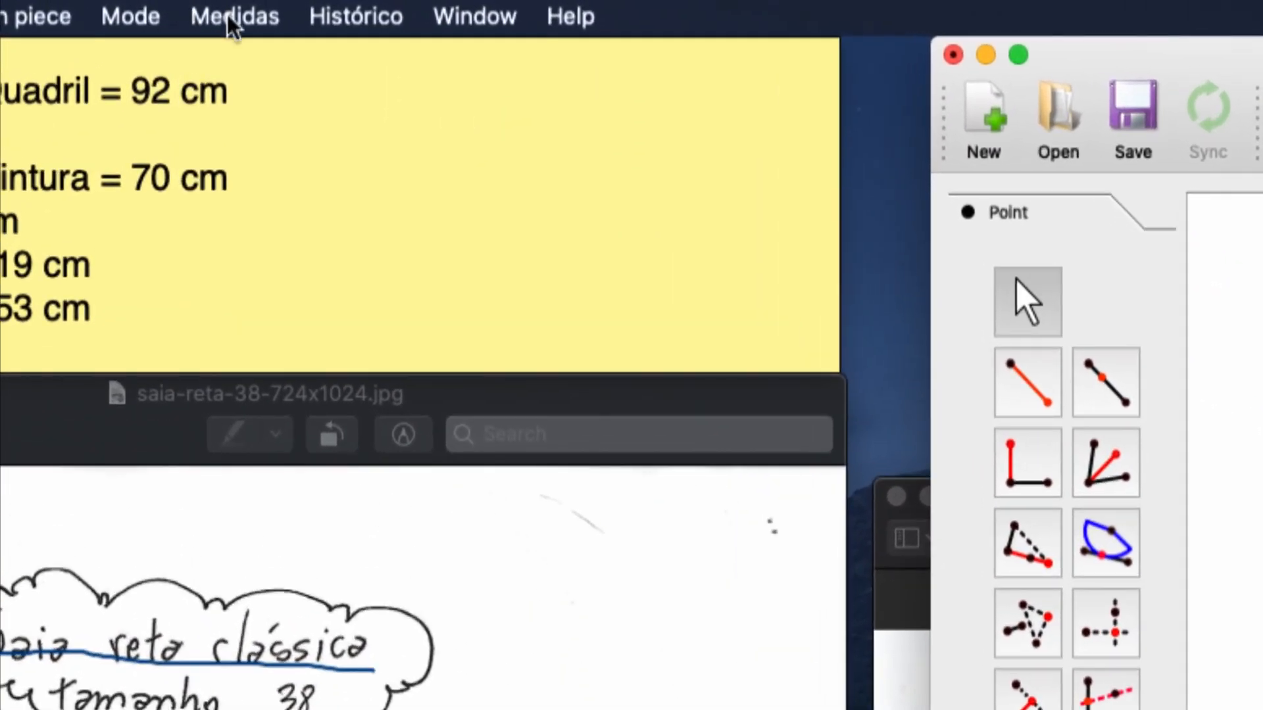
# Open SeamlyMe from the measurements commands and create a new individual measurement file in centimetres.
pyautogui.click(231, 20)
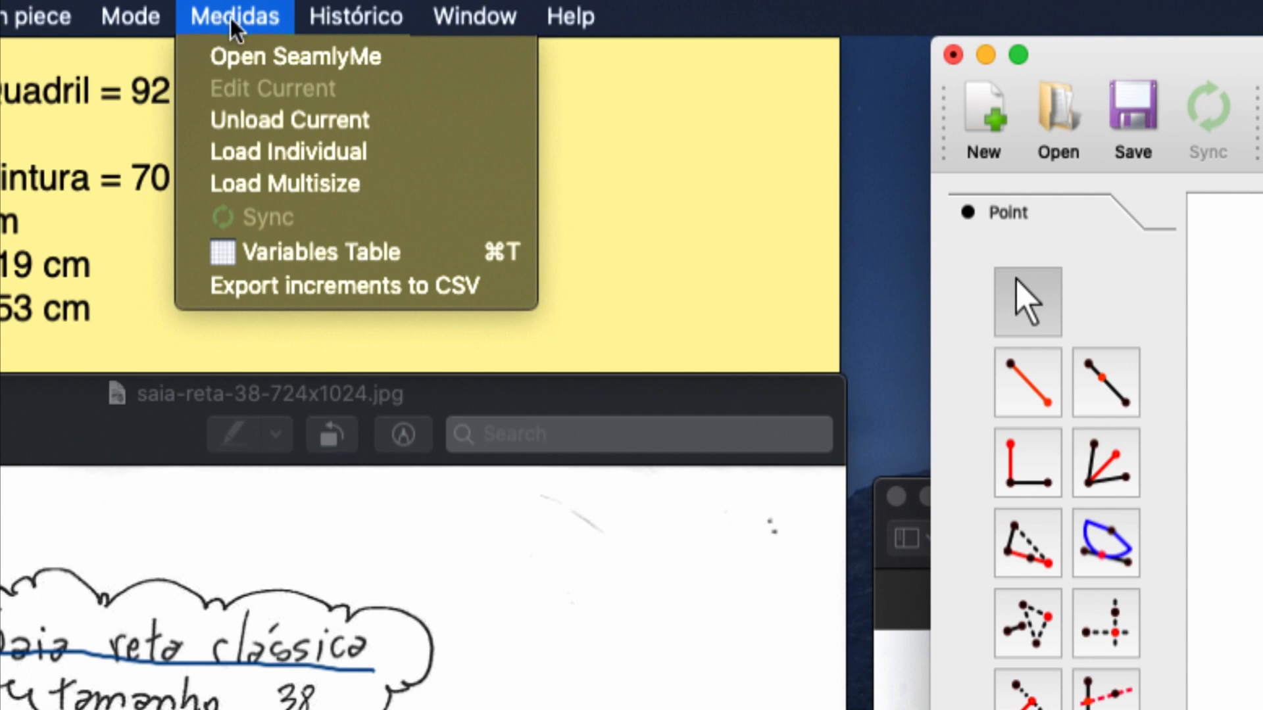
pyautogui.click(311, 64)
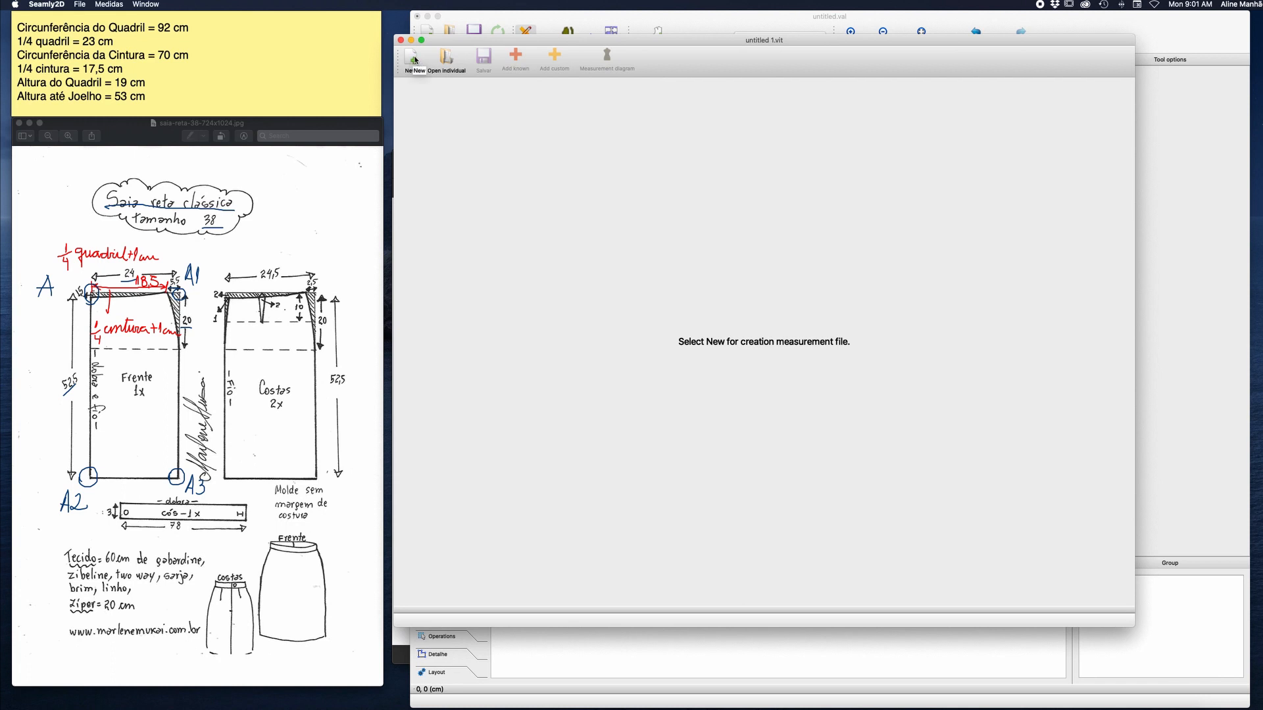
pyautogui.click(414, 60)
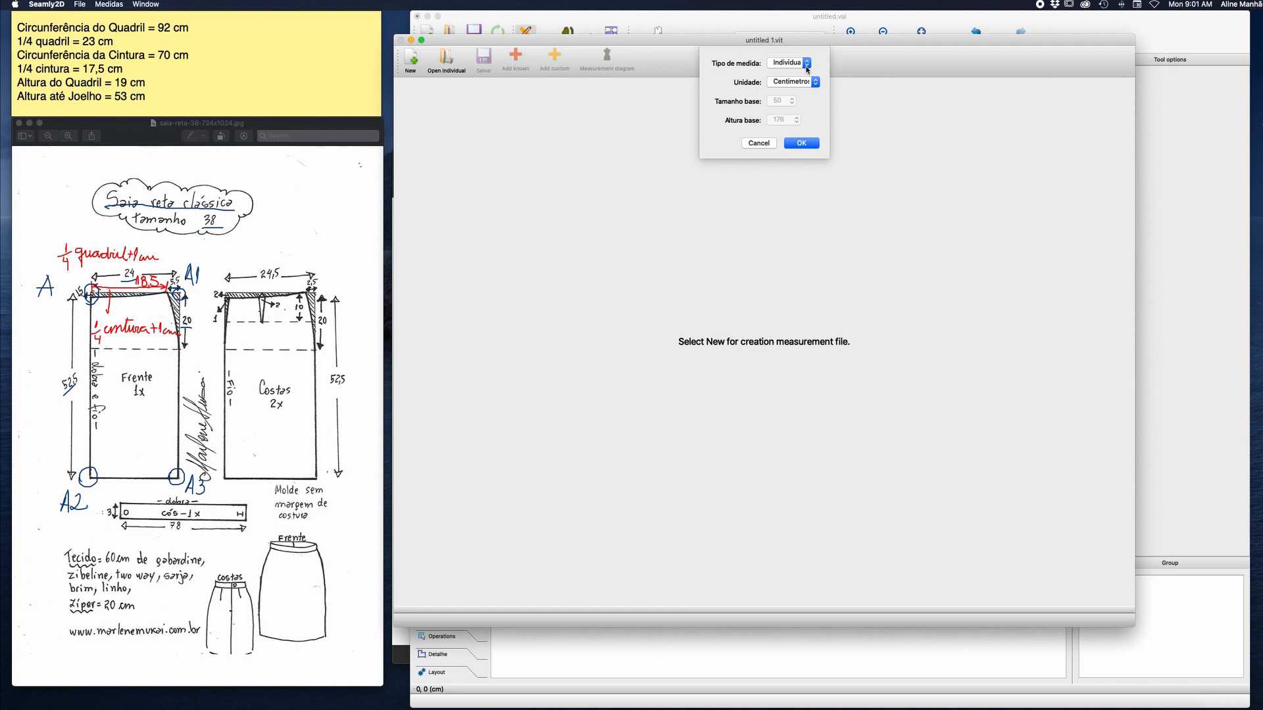
pyautogui.click(806, 63)
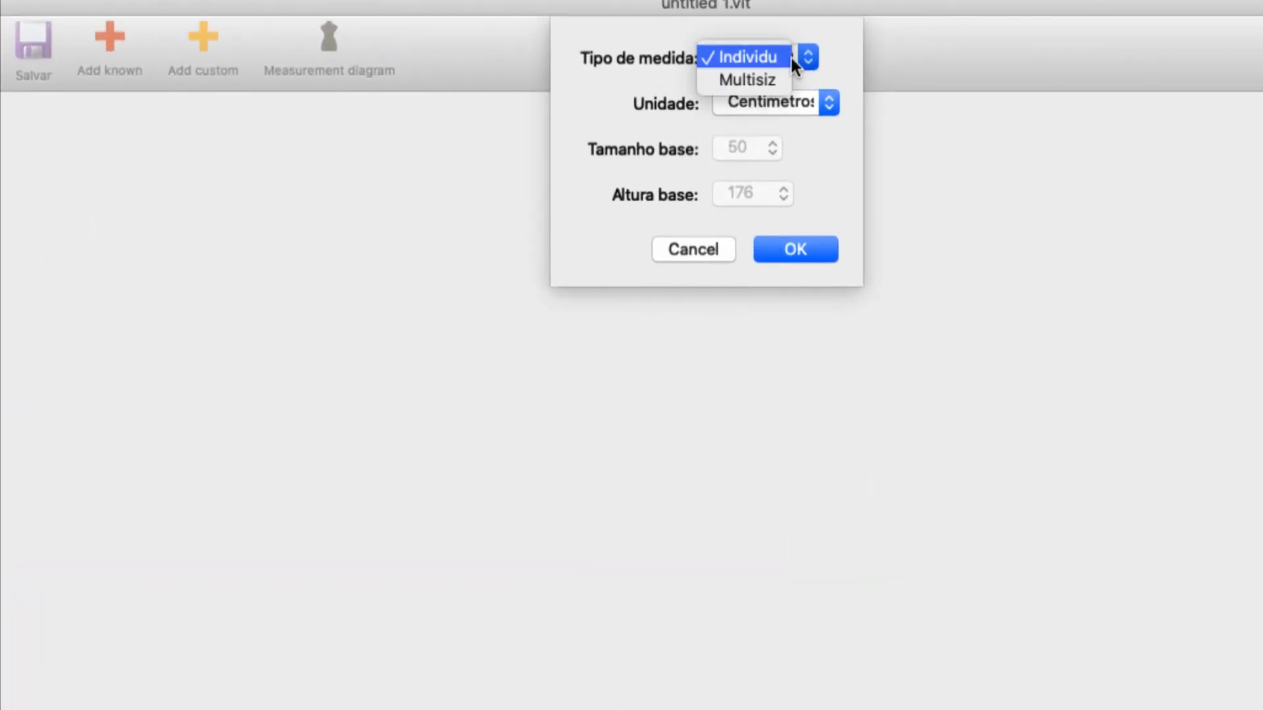
pyautogui.click(810, 56)
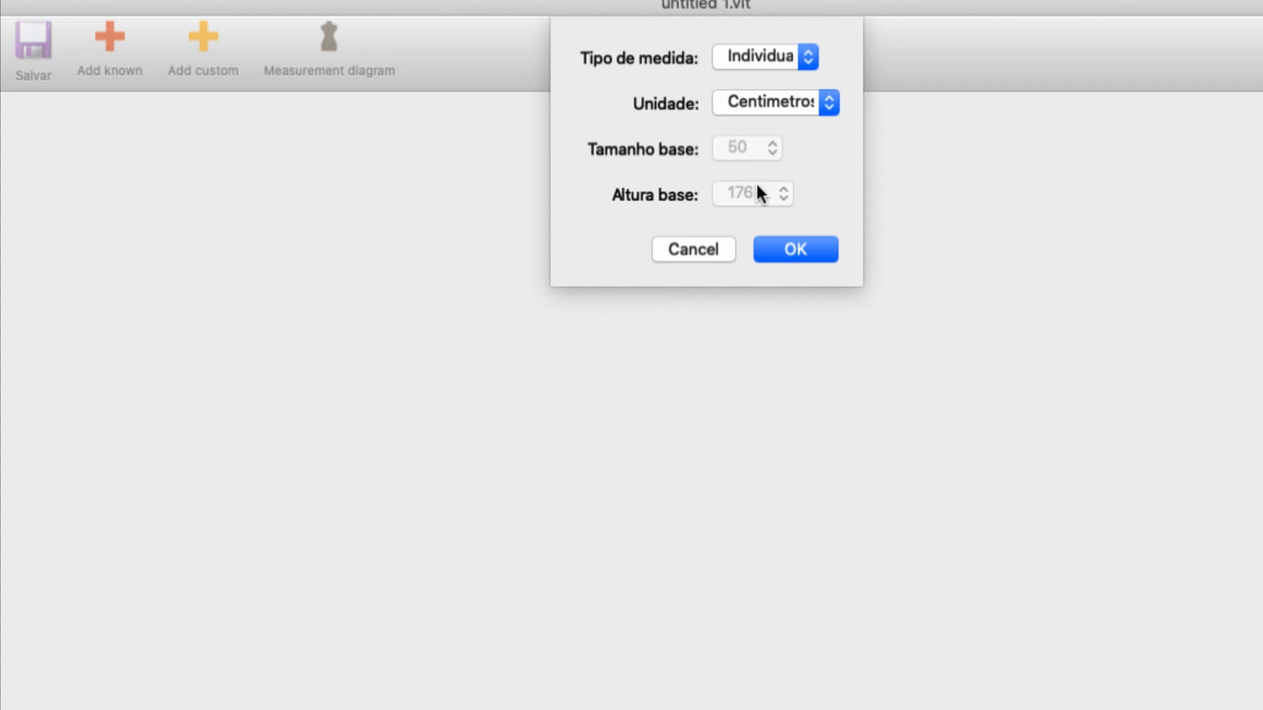
pyautogui.click(807, 249)
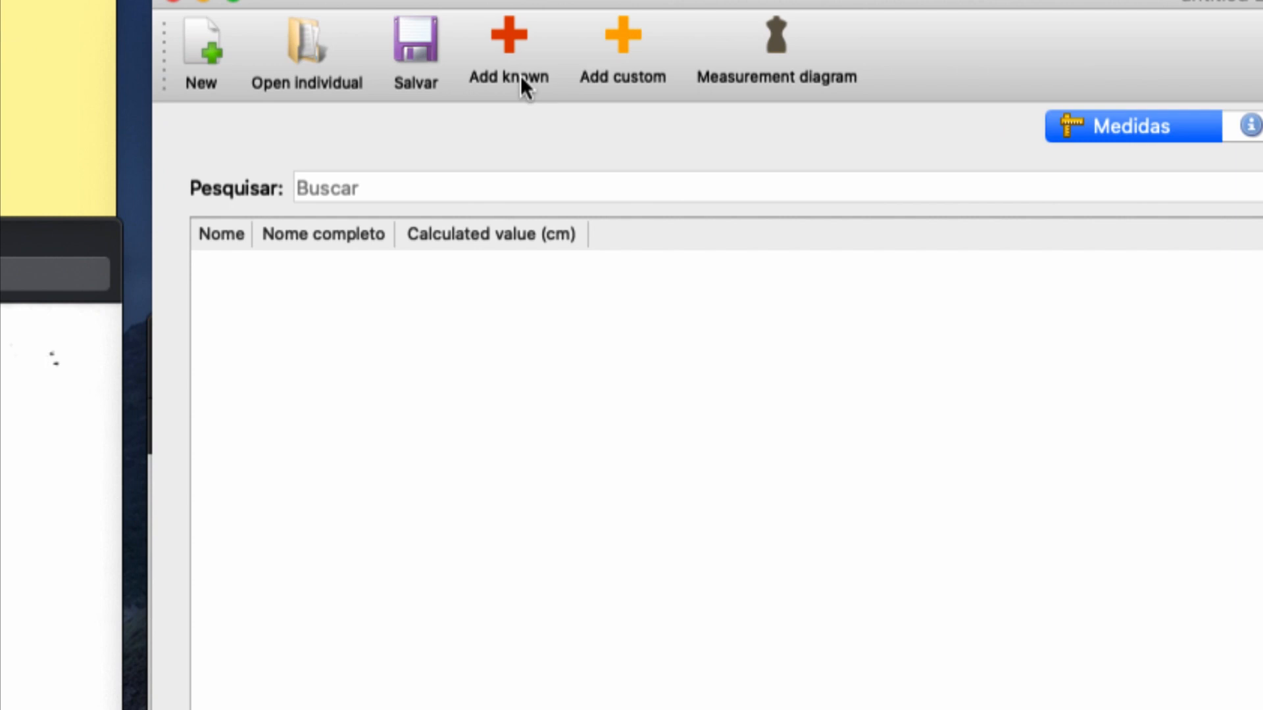
# Open the catalogue of known measurements and examine the diagrams and descriptions, from direct heights through widths, hand, foot and head to circumferences.
pyautogui.click(507, 41)
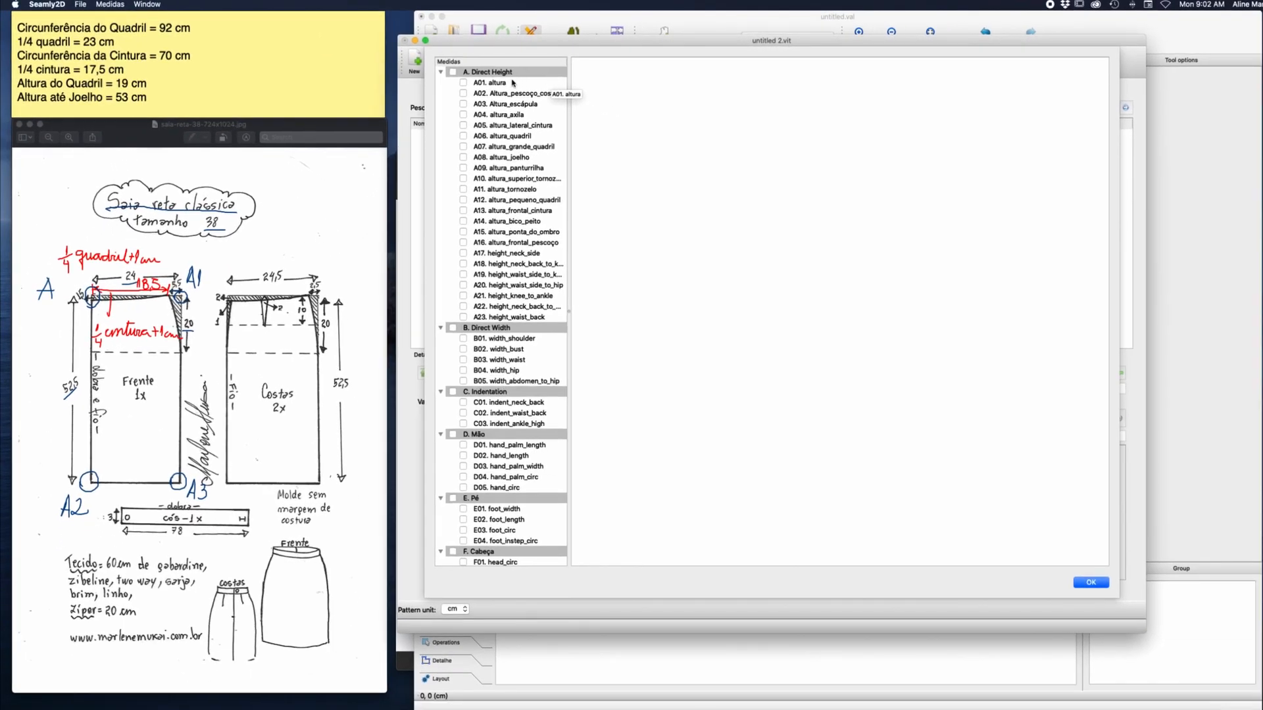
pyautogui.click(488, 117)
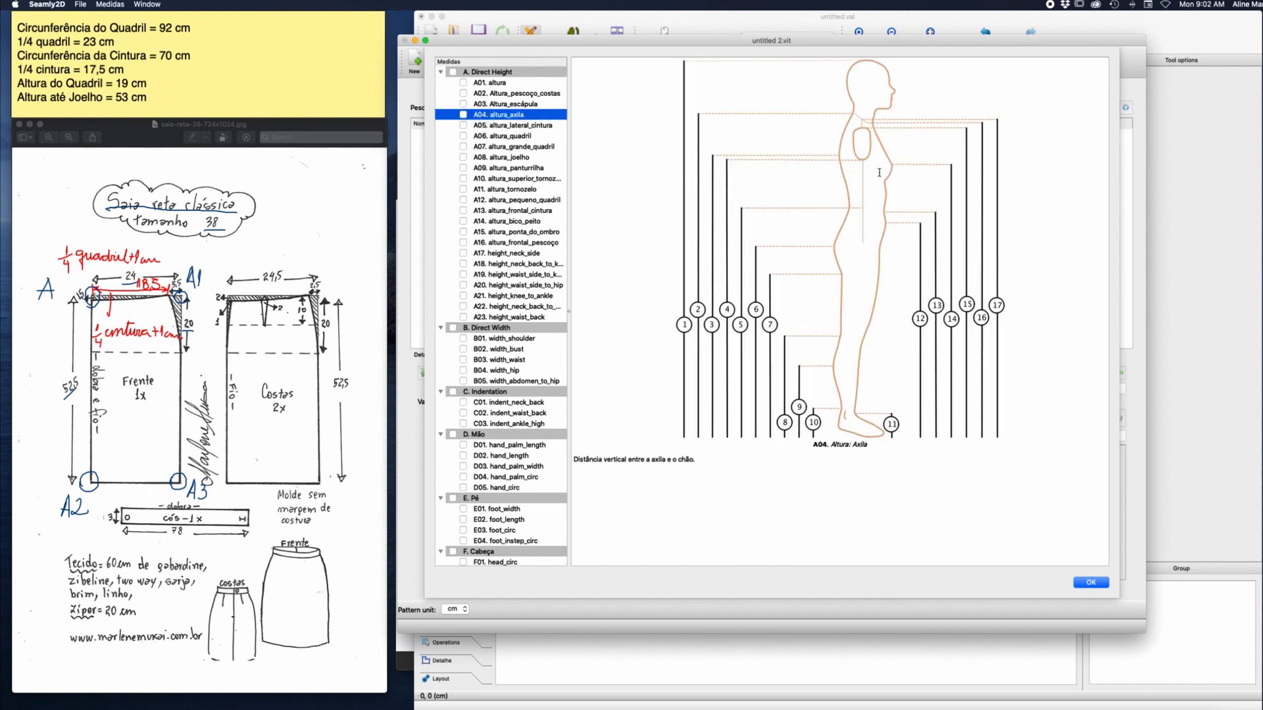
pyautogui.click(484, 84)
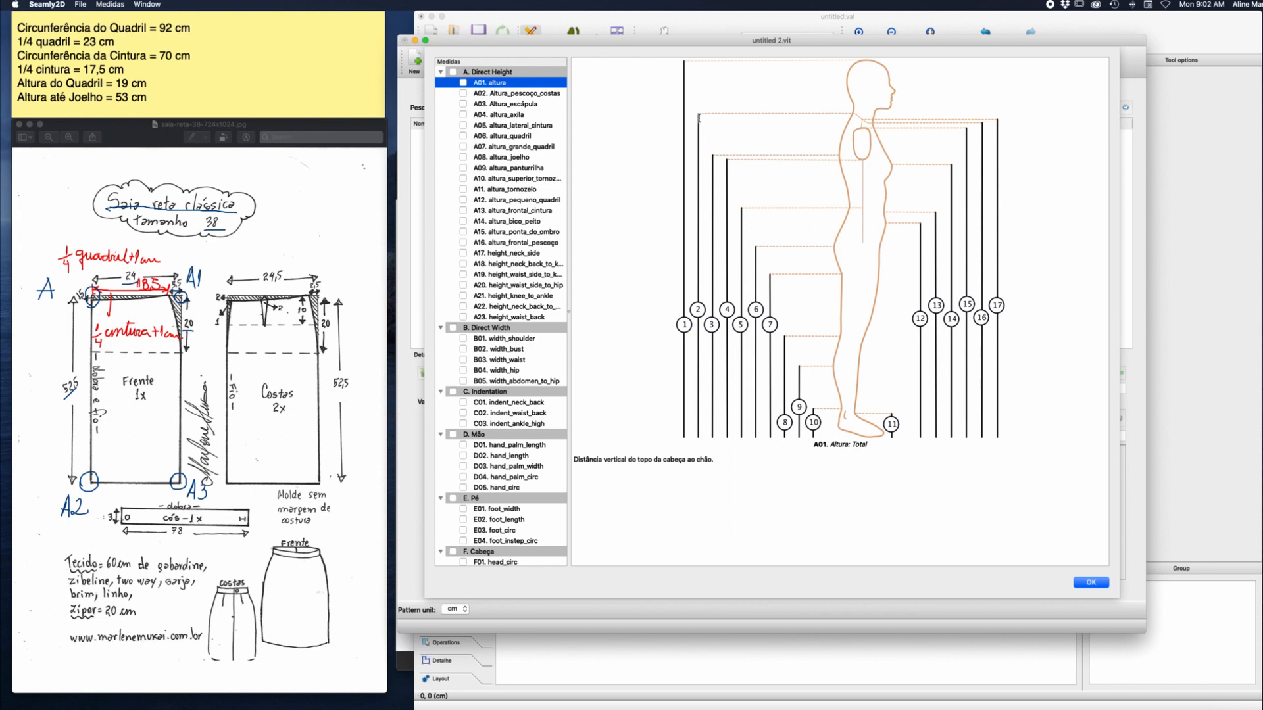
pyautogui.click(536, 94)
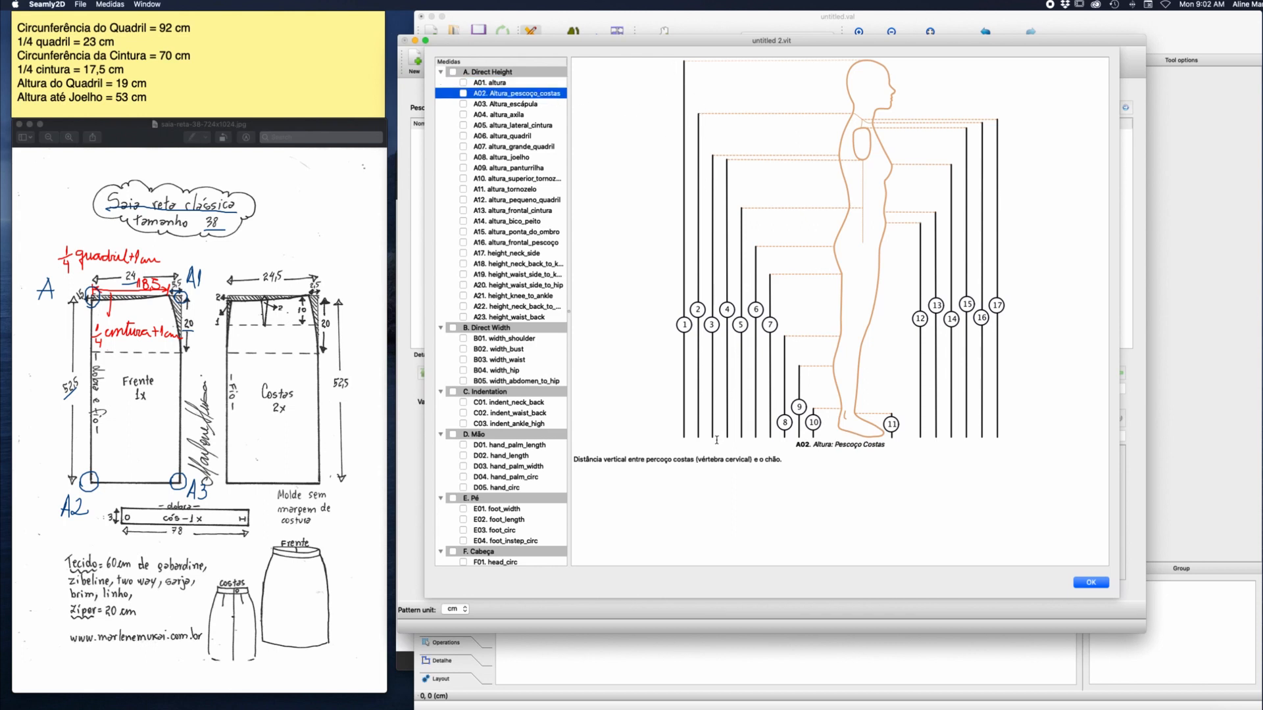
pyautogui.click(520, 307)
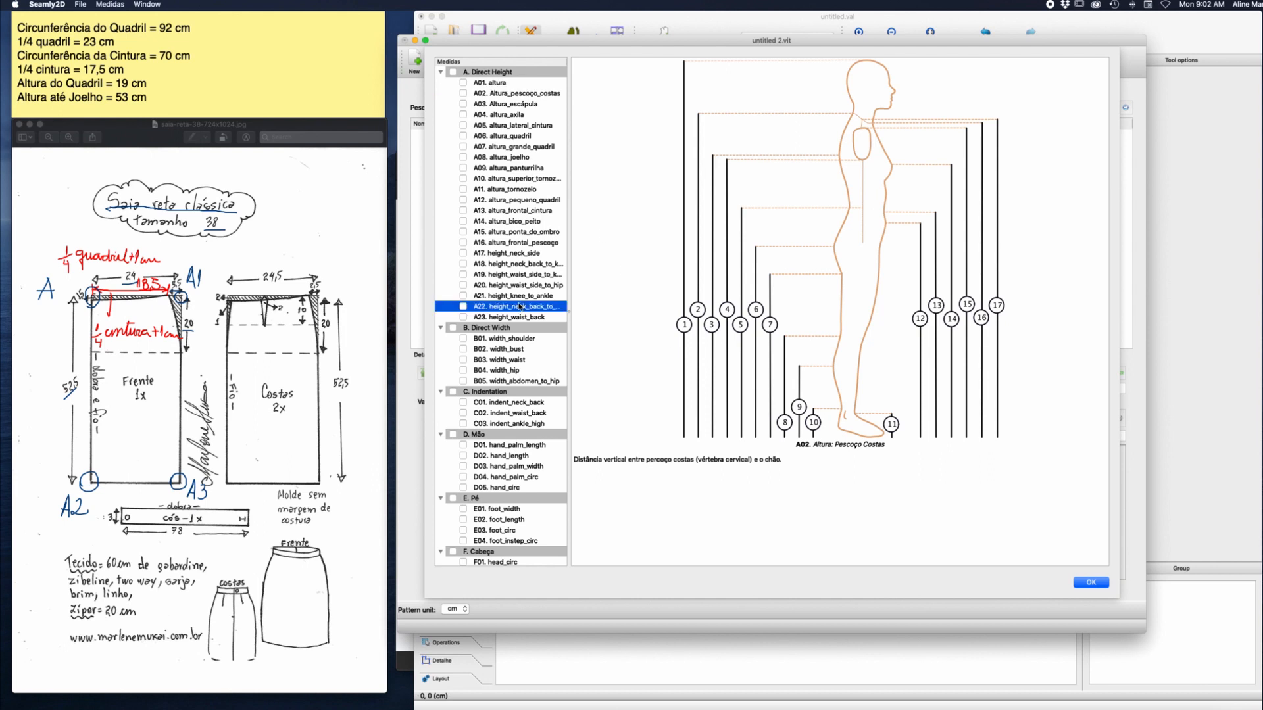
pyautogui.click(519, 349)
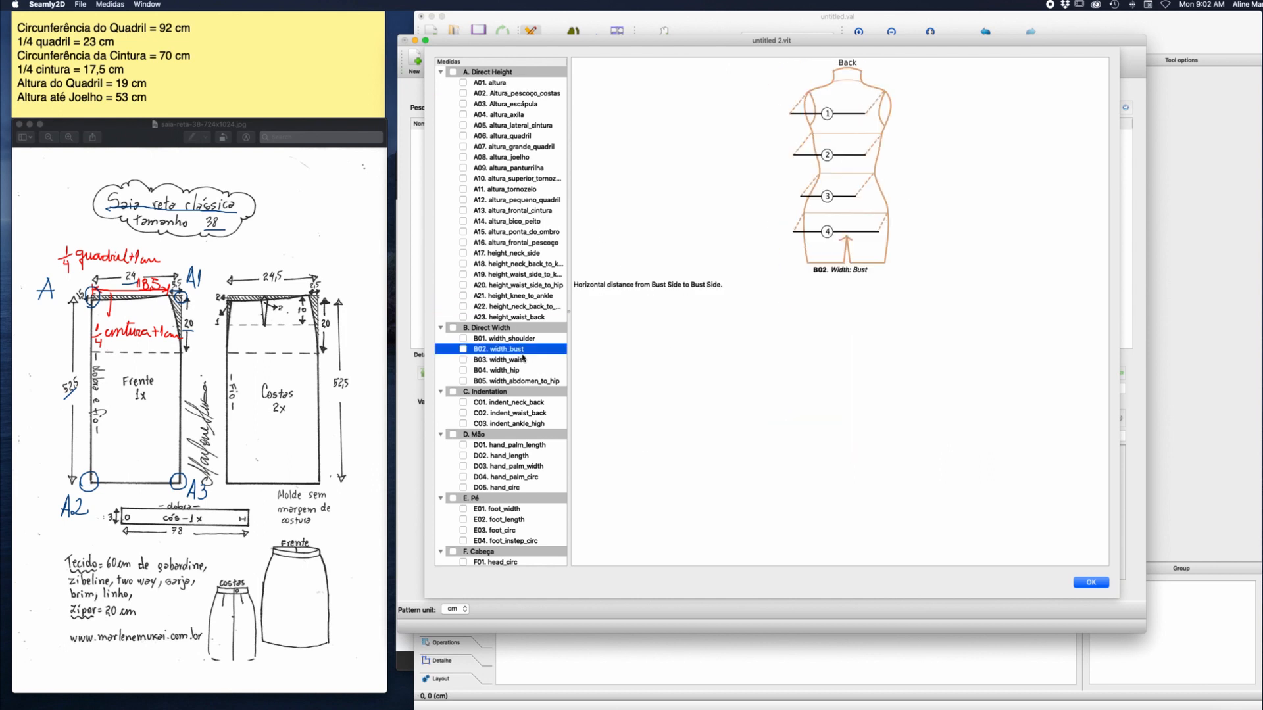
pyautogui.scroll(-3, 522, 358)
pyautogui.click(519, 359)
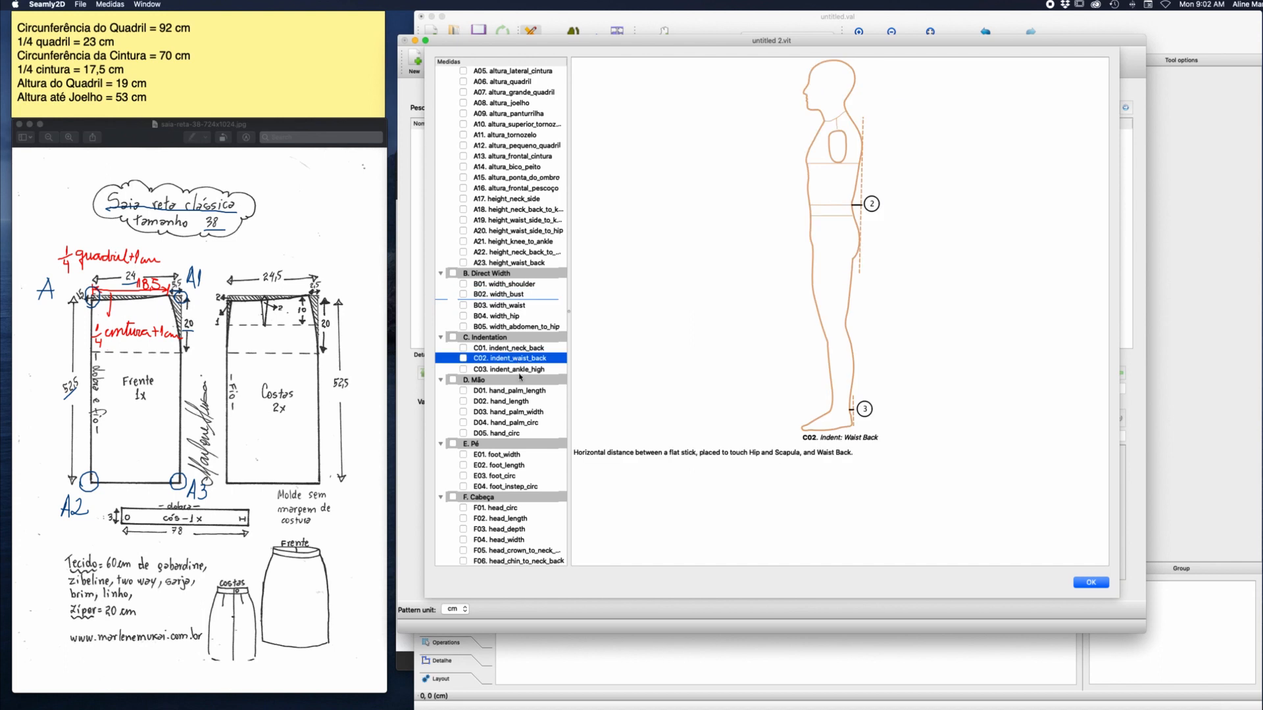
pyautogui.click(520, 423)
pyautogui.scroll(-3, 520, 426)
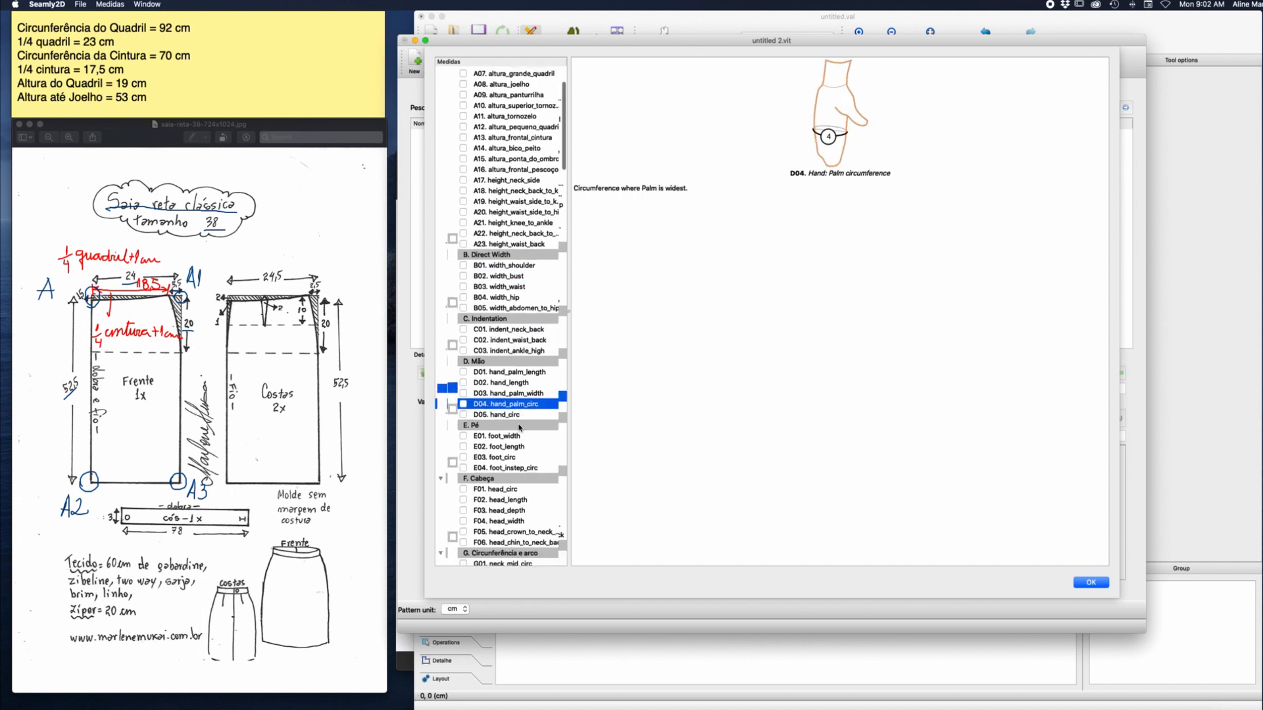
pyautogui.click(517, 421)
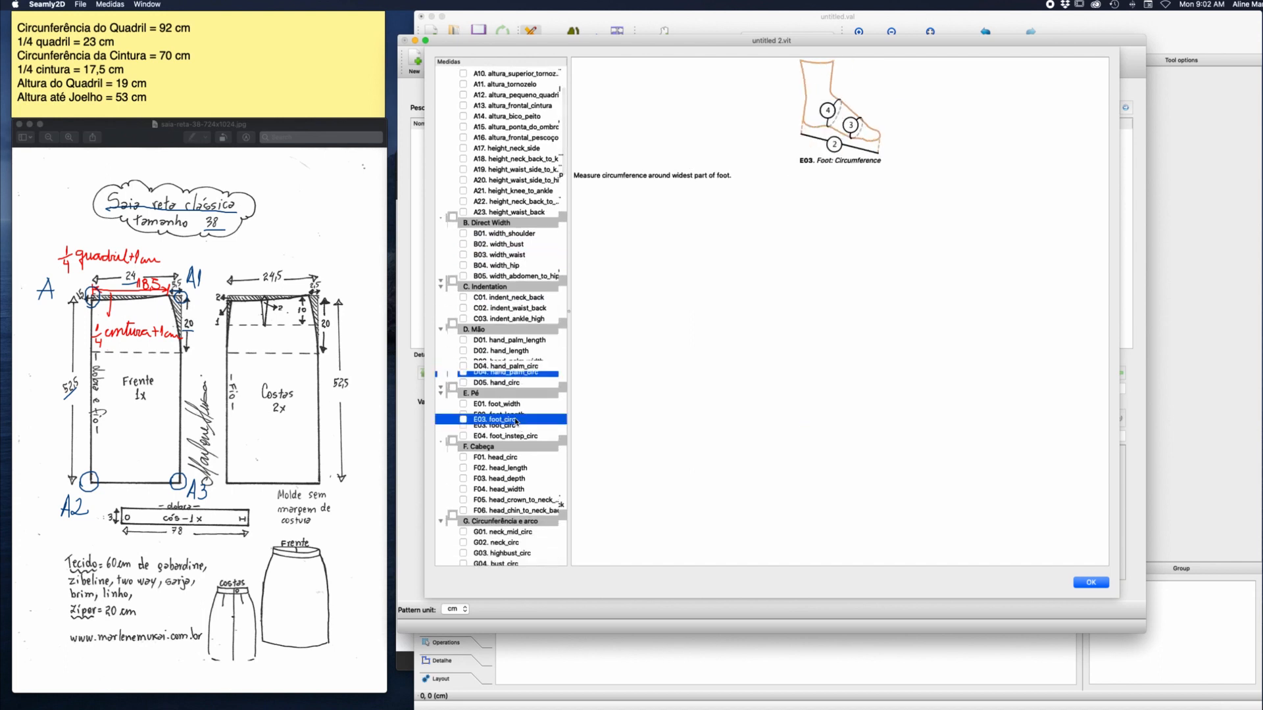
pyautogui.click(511, 483)
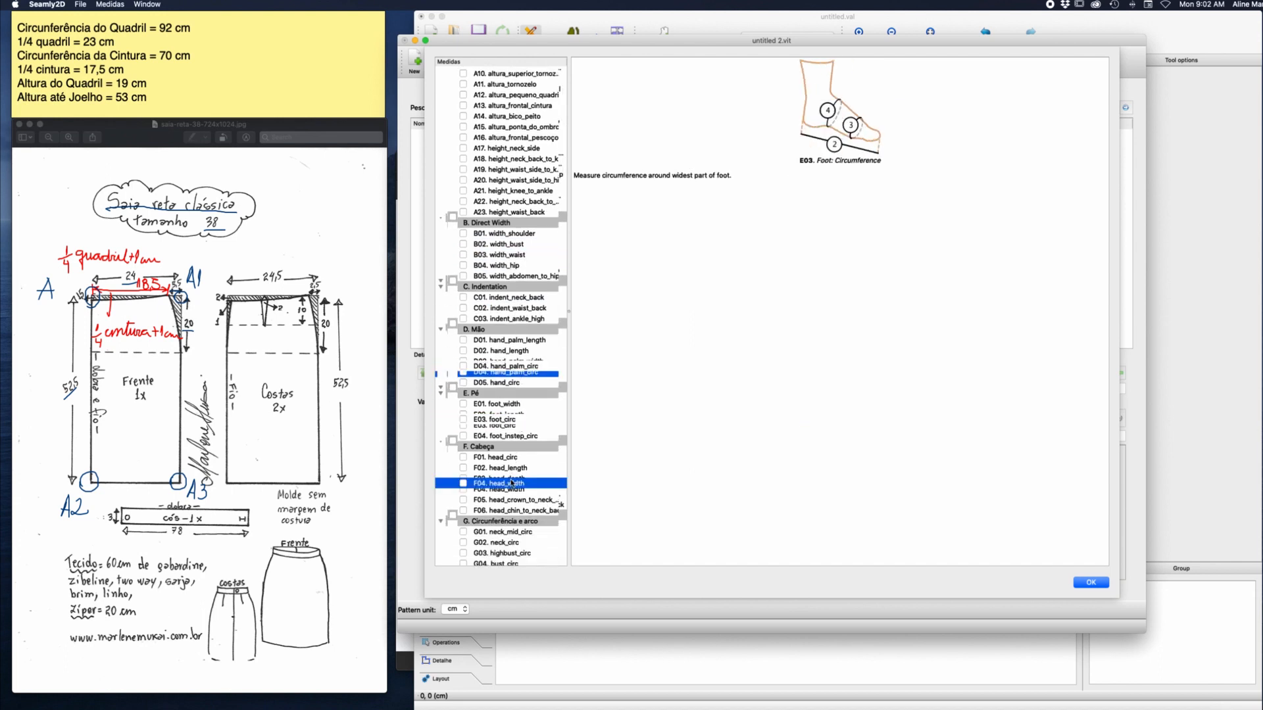
pyautogui.click(511, 546)
pyautogui.scroll(-5, 511, 545)
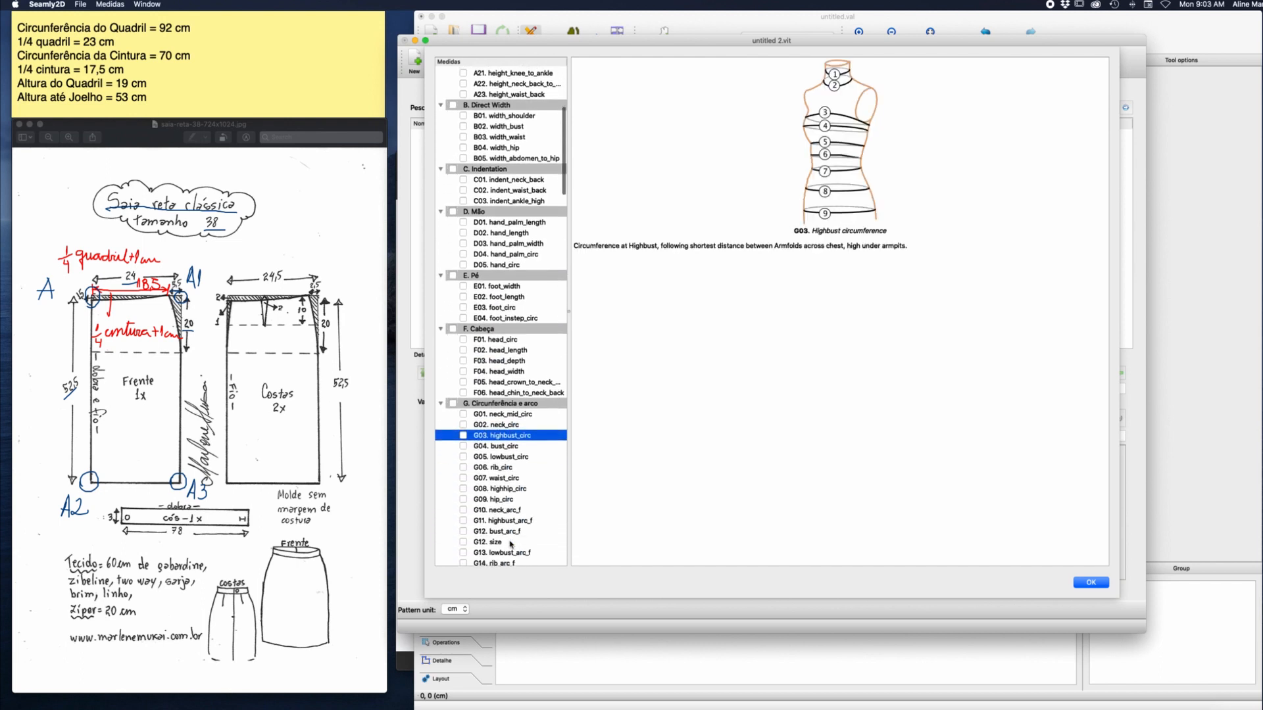
# Mark G07 waist_circ and G09 hip_circ in the circumference and arc group for adding.
pyautogui.scroll(-1, 511, 544)
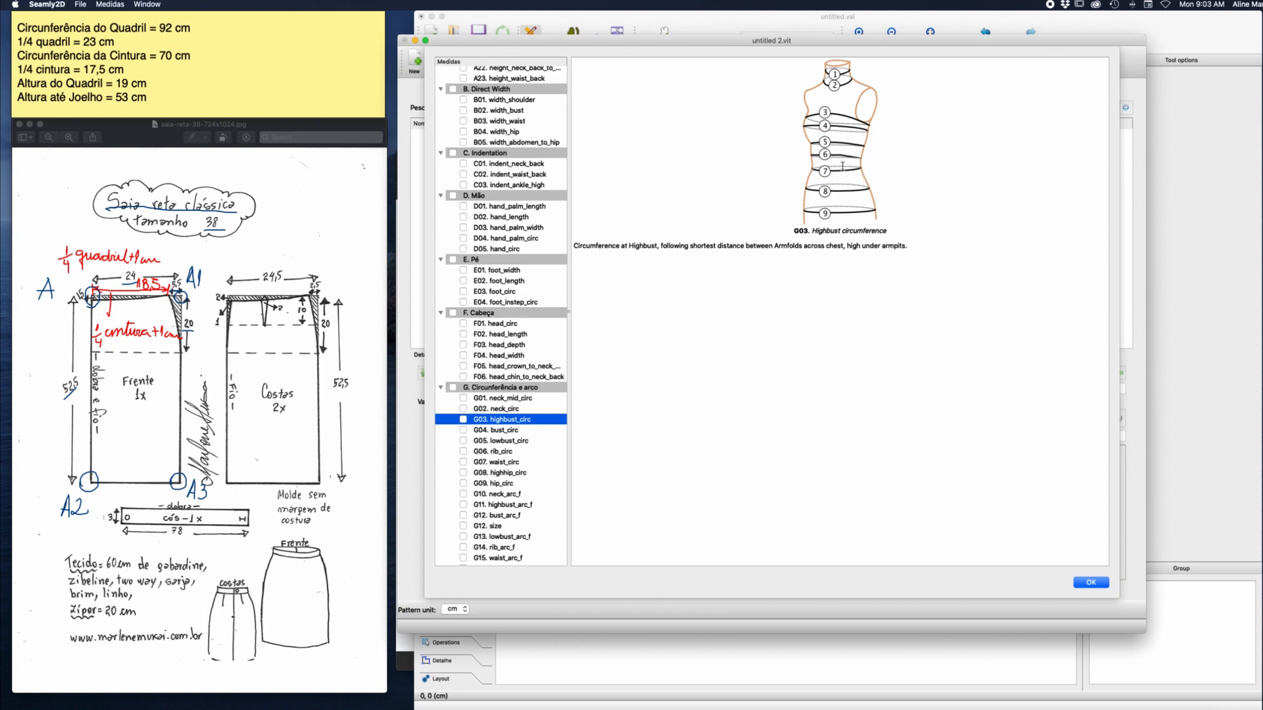
pyautogui.click(463, 462)
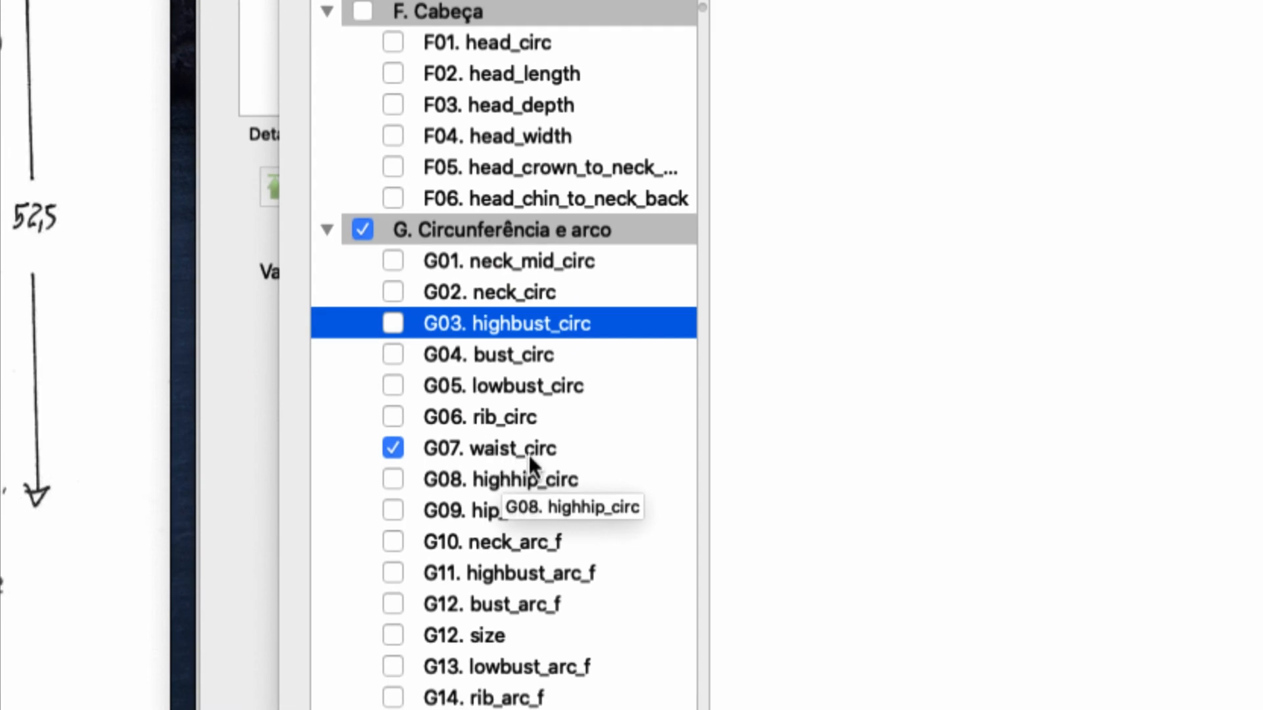
pyautogui.click(393, 511)
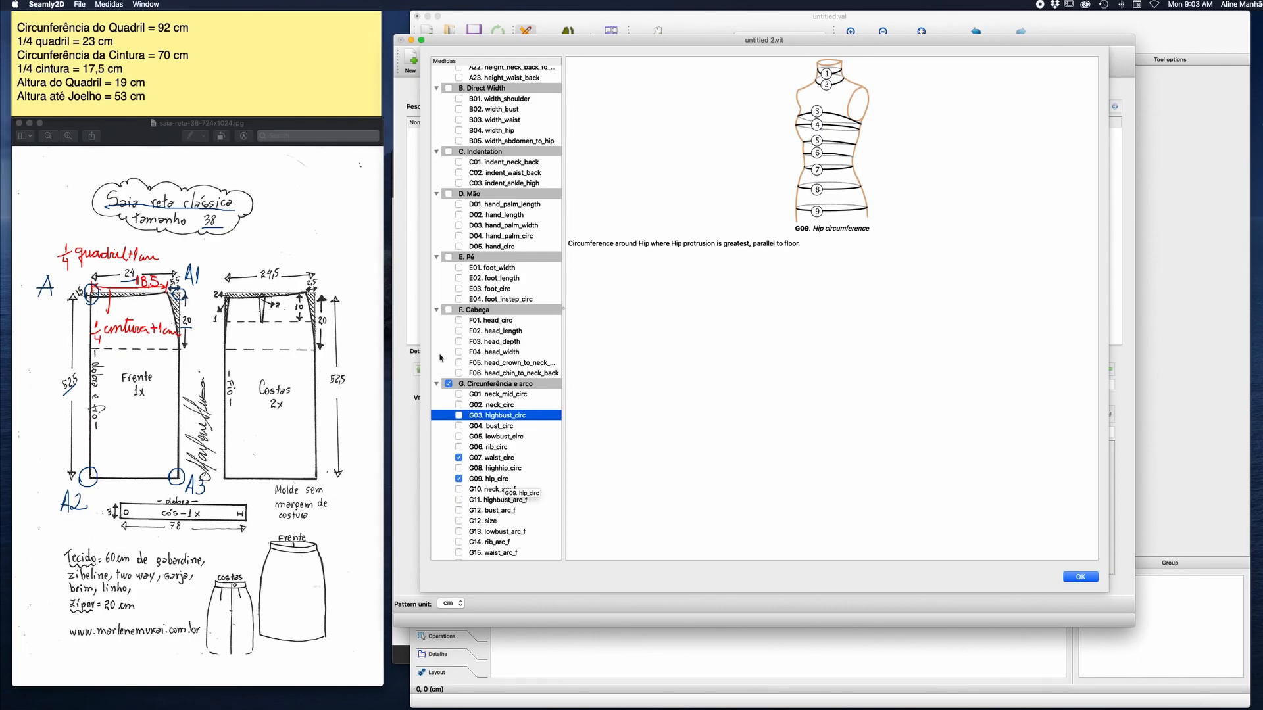
# In the Stickies note, append "- hip_circ" to the hip circumference line and "- waist_circ" to the waist circumference line.
pyautogui.click(223, 33)
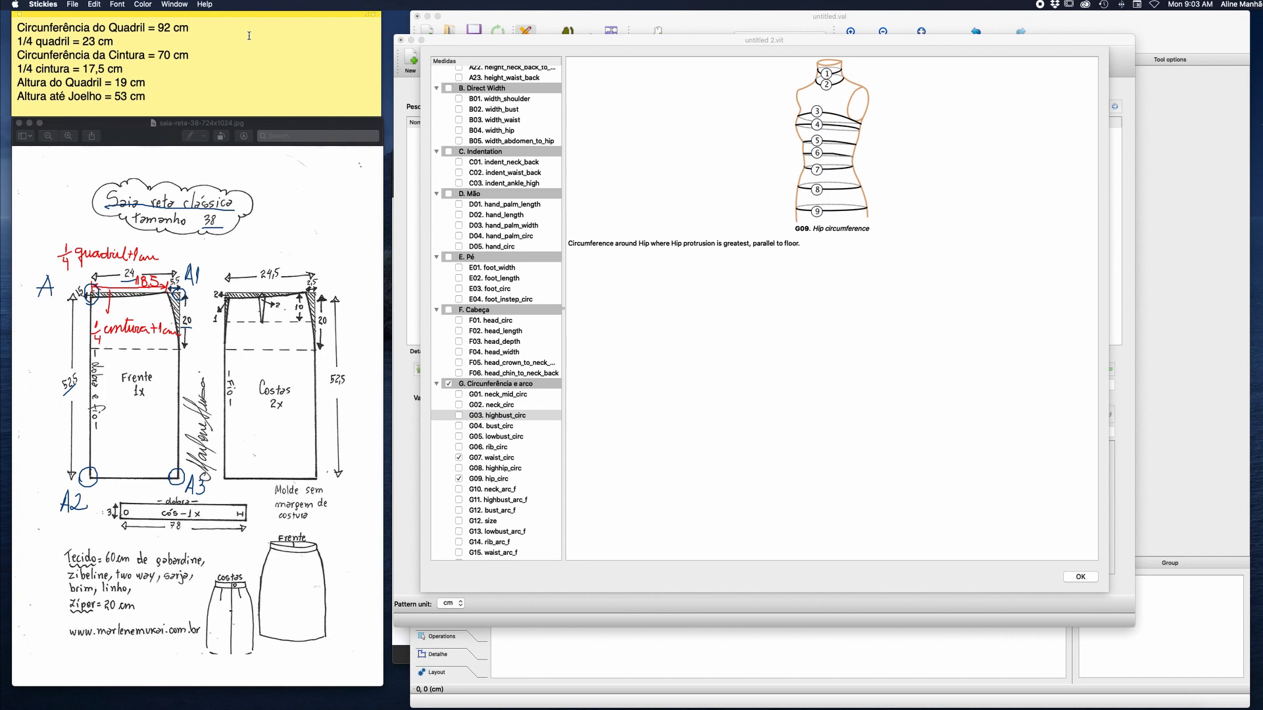
pyautogui.write('- waist_circ')
pyautogui.press('Left')
pyautogui.press('Left')
pyautogui.press('Left')
pyautogui.press('Left')
pyautogui.press('Left')
pyautogui.hotkey('shift', 'Left')
pyautogui.hotkey('shift', 'Left')
pyautogui.hotkey('shift', 'Left')
pyautogui.hotkey('shift', 'Left')
pyautogui.hotkey('shift', 'Left')
pyautogui.write('hip- waist_circ')
# Mark A20 height_waist_side_to_hip and A19 height_waist_side_to_knee for adding, and widen the measurement list to show full names.
pyautogui.scroll(8, 473, 144)
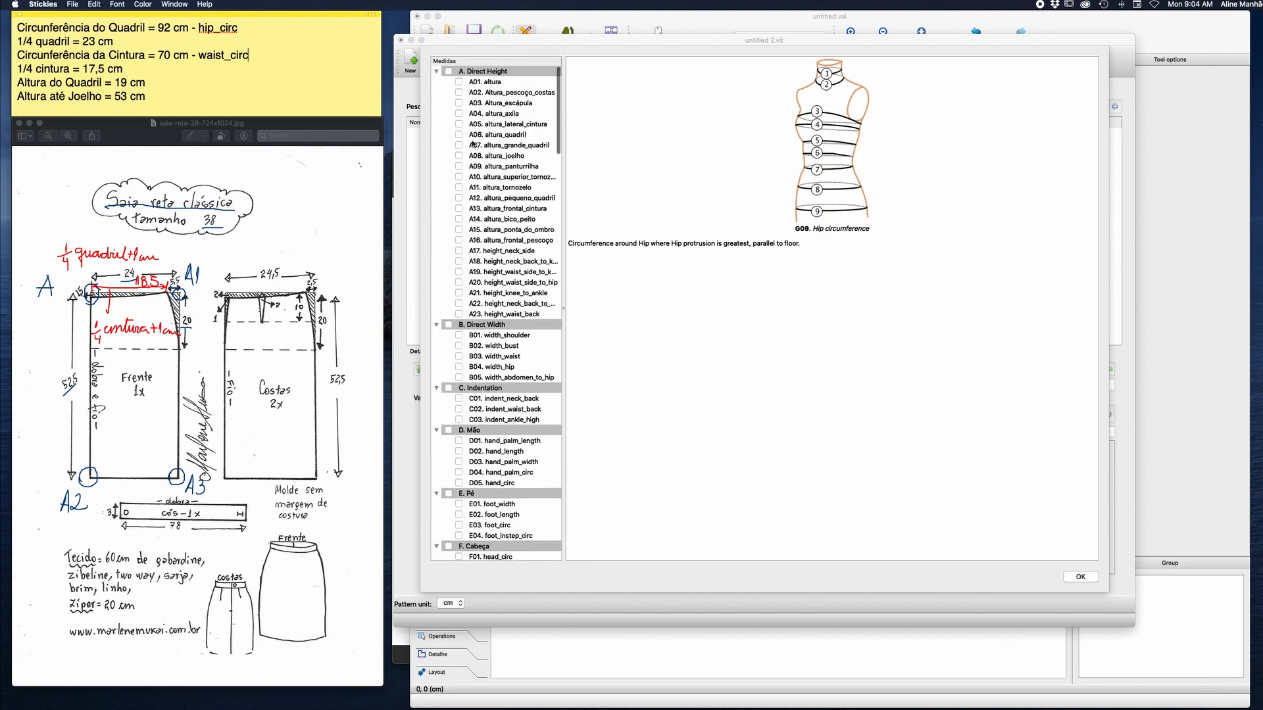
pyautogui.click(493, 282)
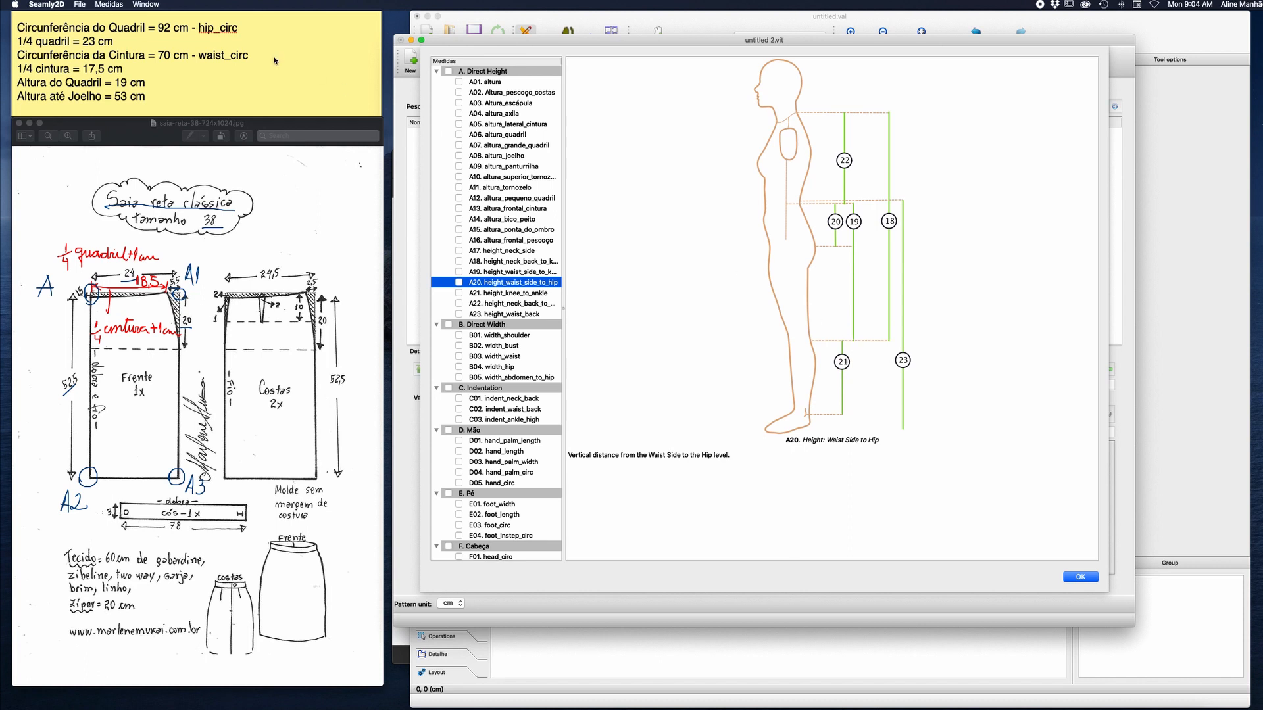
pyautogui.click(458, 282)
pyautogui.click(460, 273)
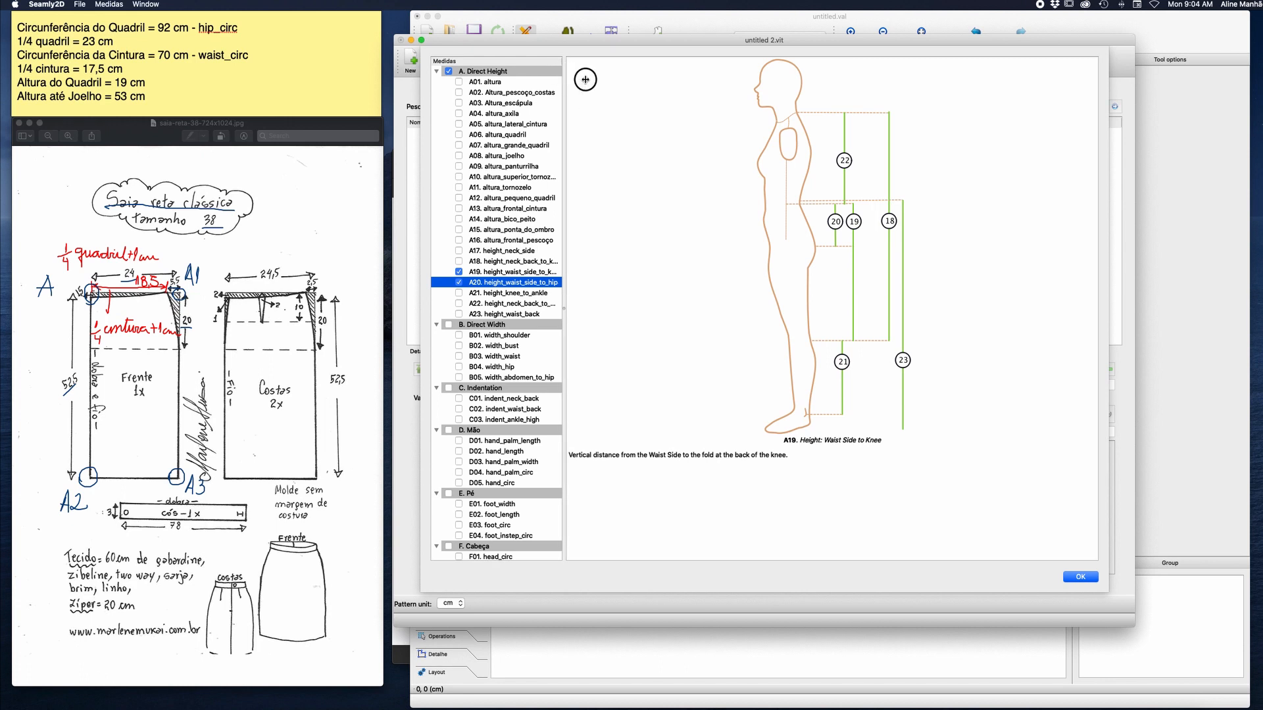
pyautogui.moveTo(562, 77); pyautogui.dragTo(600, 81)
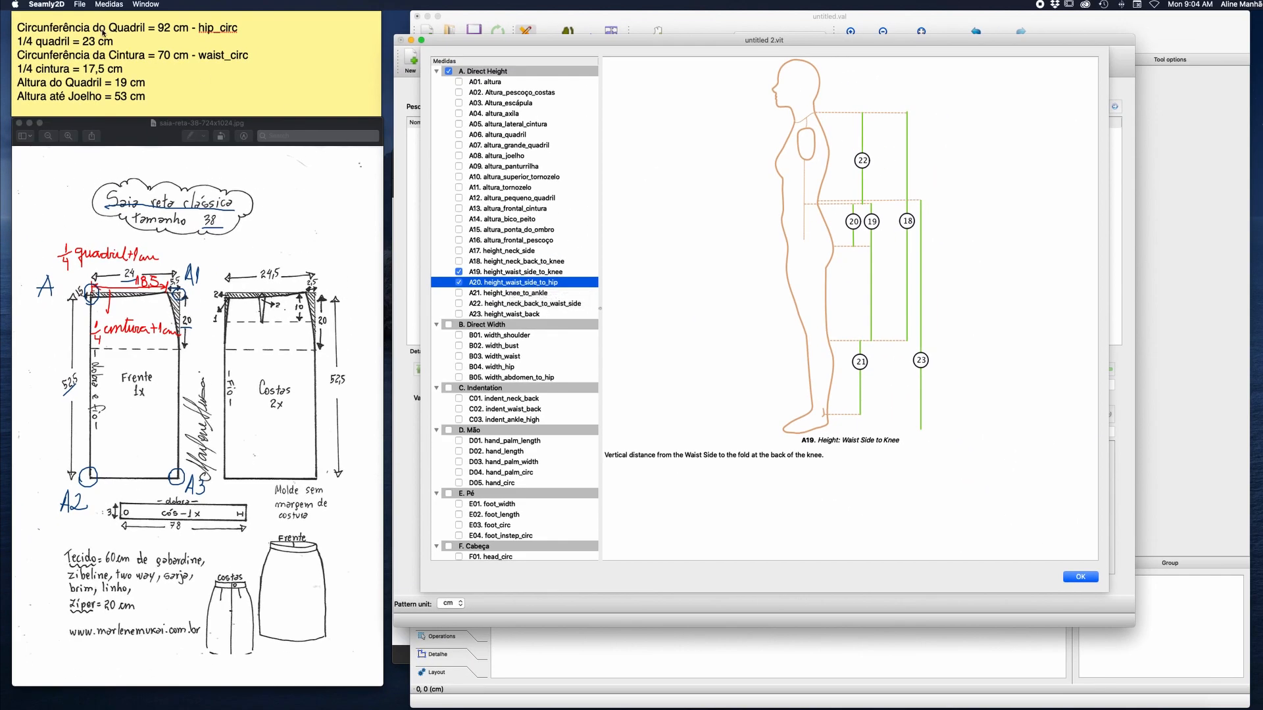
# Append "- height_waist_side_to_hip" to the hip height line of the Stickies note.
pyautogui.click(152, 84)
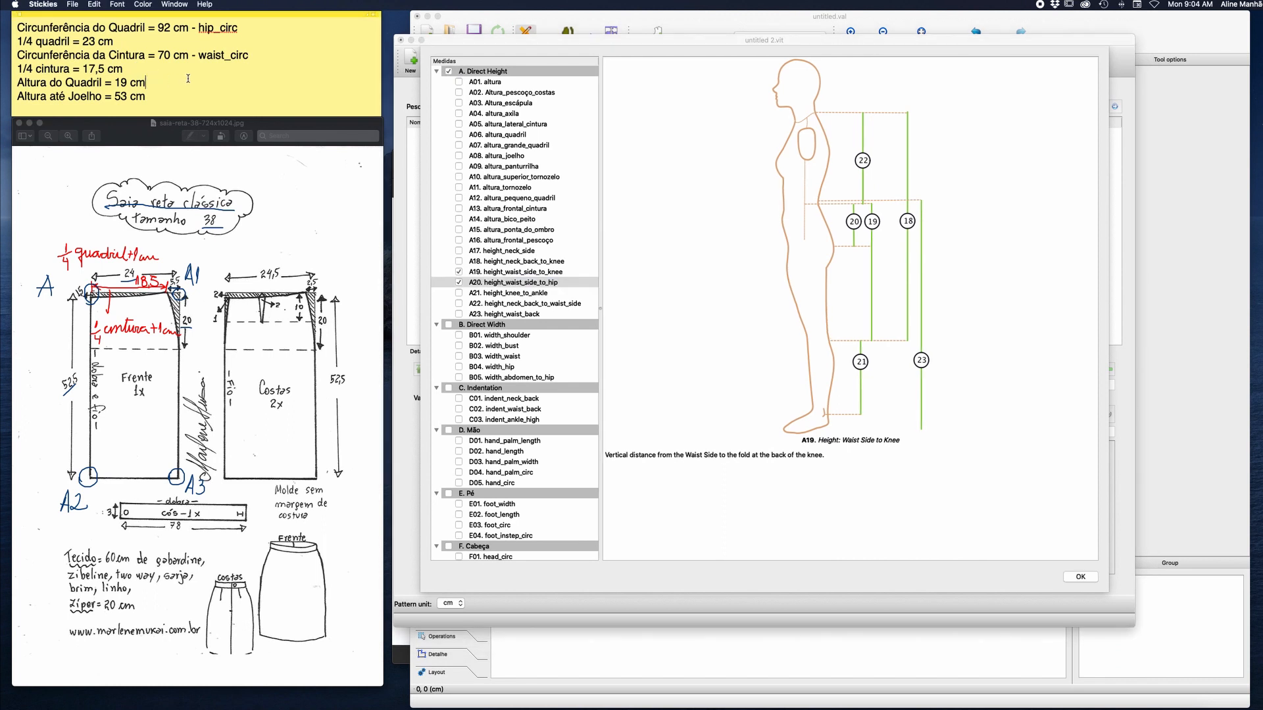
pyautogui.write('- height_w')
pyautogui.write('aist_side_to_hip Altura até Joelho = 53 cm ')
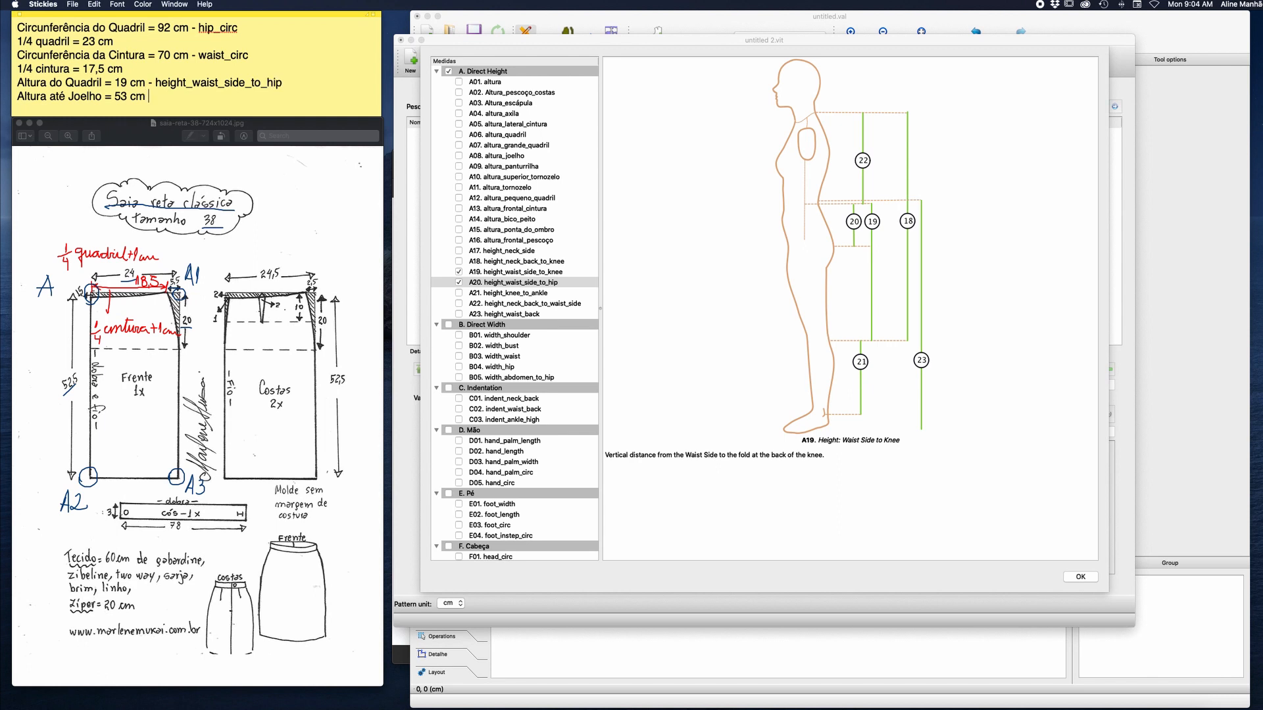
pyautogui.write('- height_waist_side_to_knee')
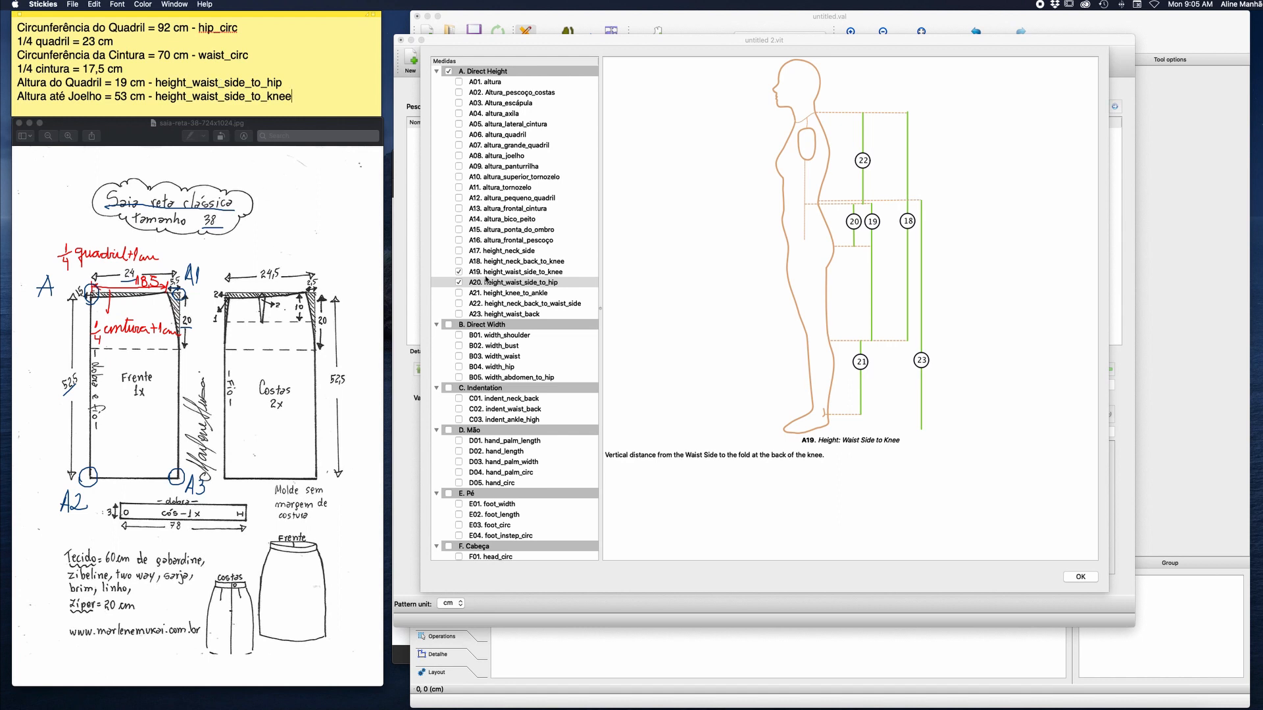
# Add the marked measurements to the SeamlyMe file and replace the height_waist_side_to_knee formula with 53 cm.
pyautogui.click(1081, 578)
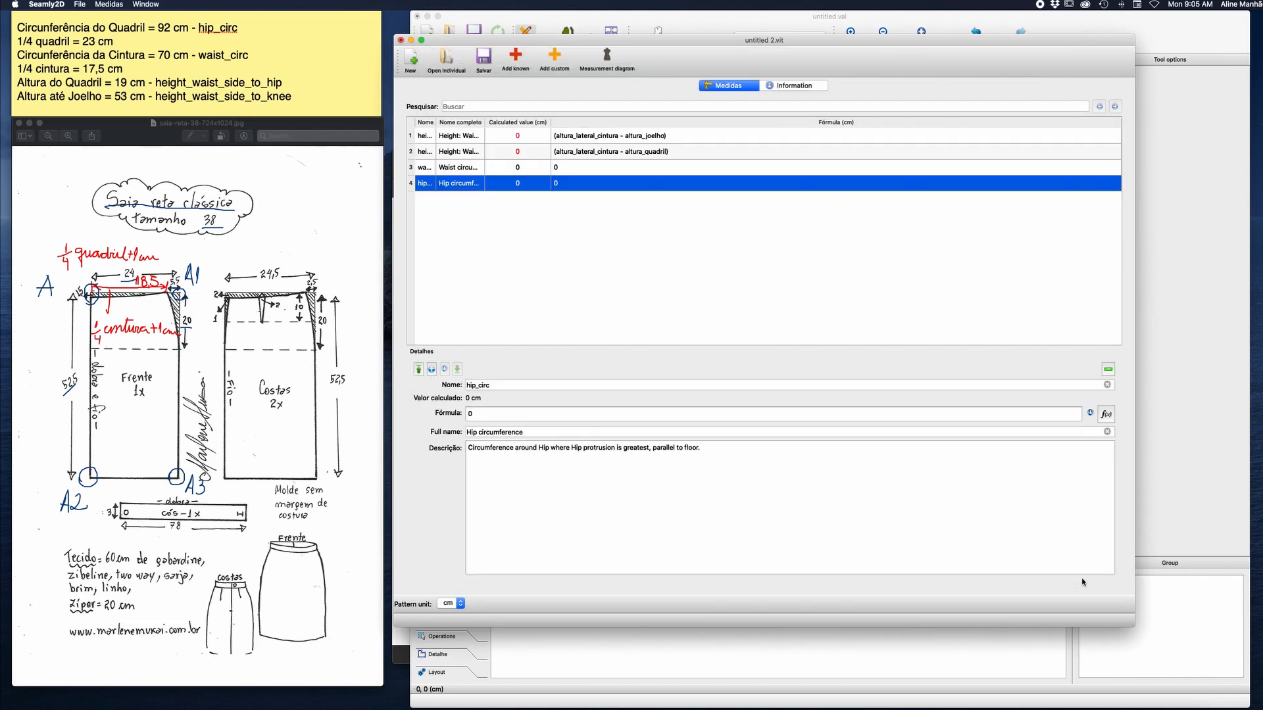
pyautogui.moveTo(434, 121); pyautogui.dragTo(622, 122)
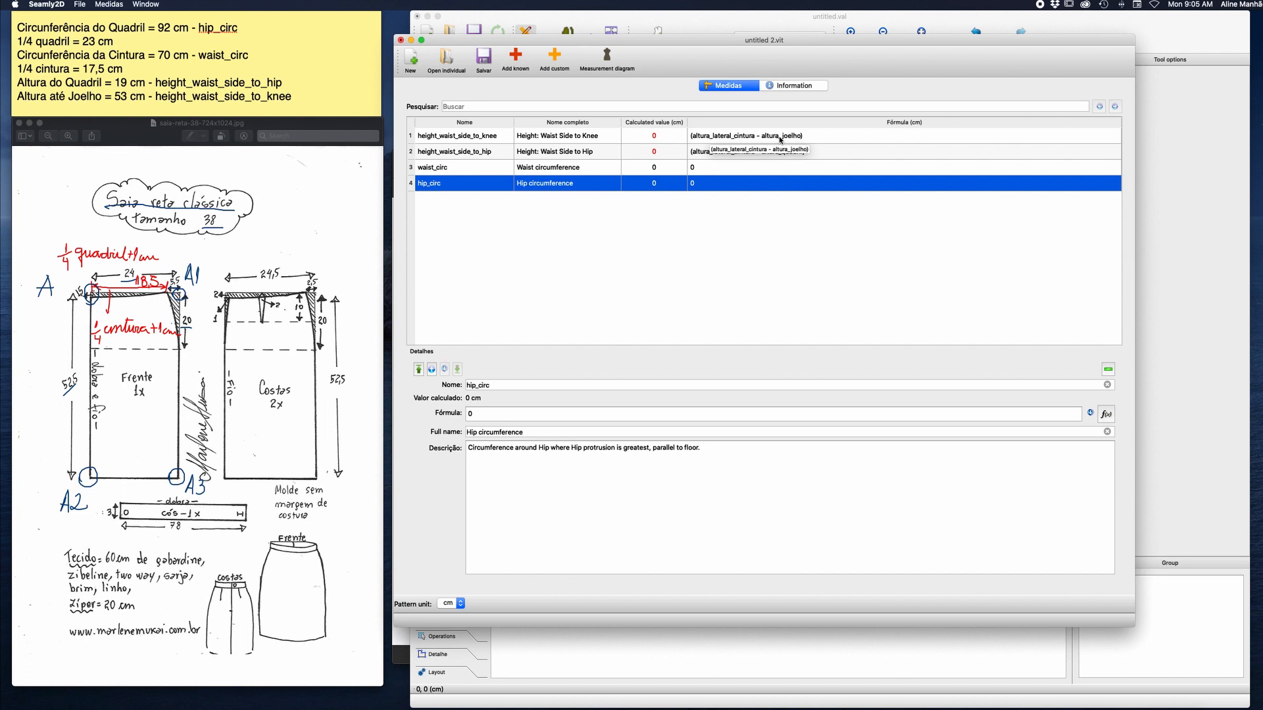
pyautogui.click(702, 138)
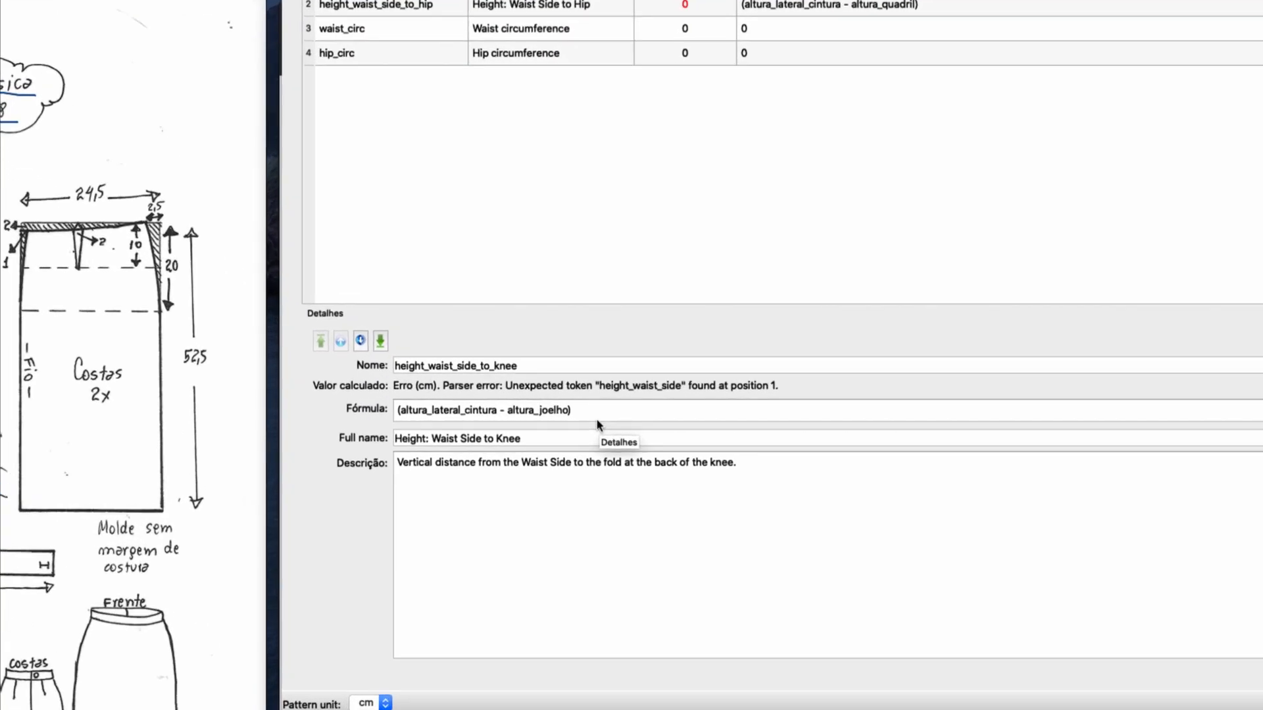
pyautogui.moveTo(591, 415); pyautogui.dragTo(324, 405)
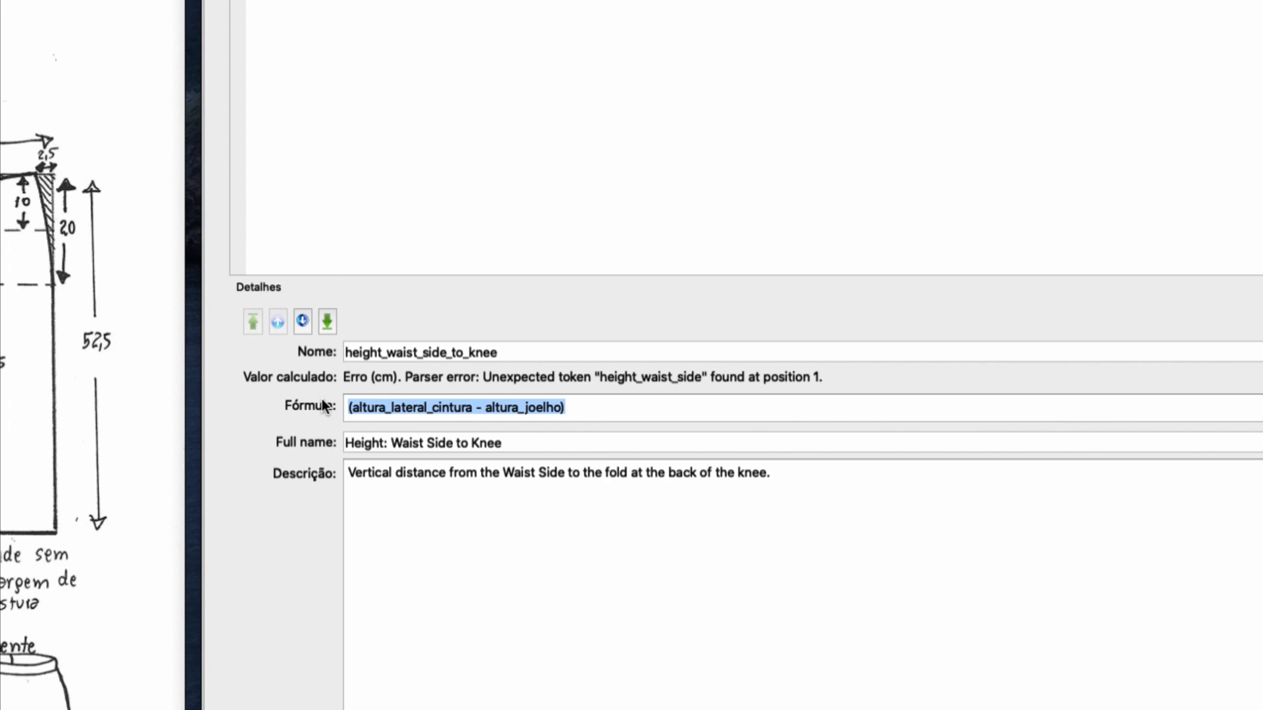
pyautogui.press('BackSpace')
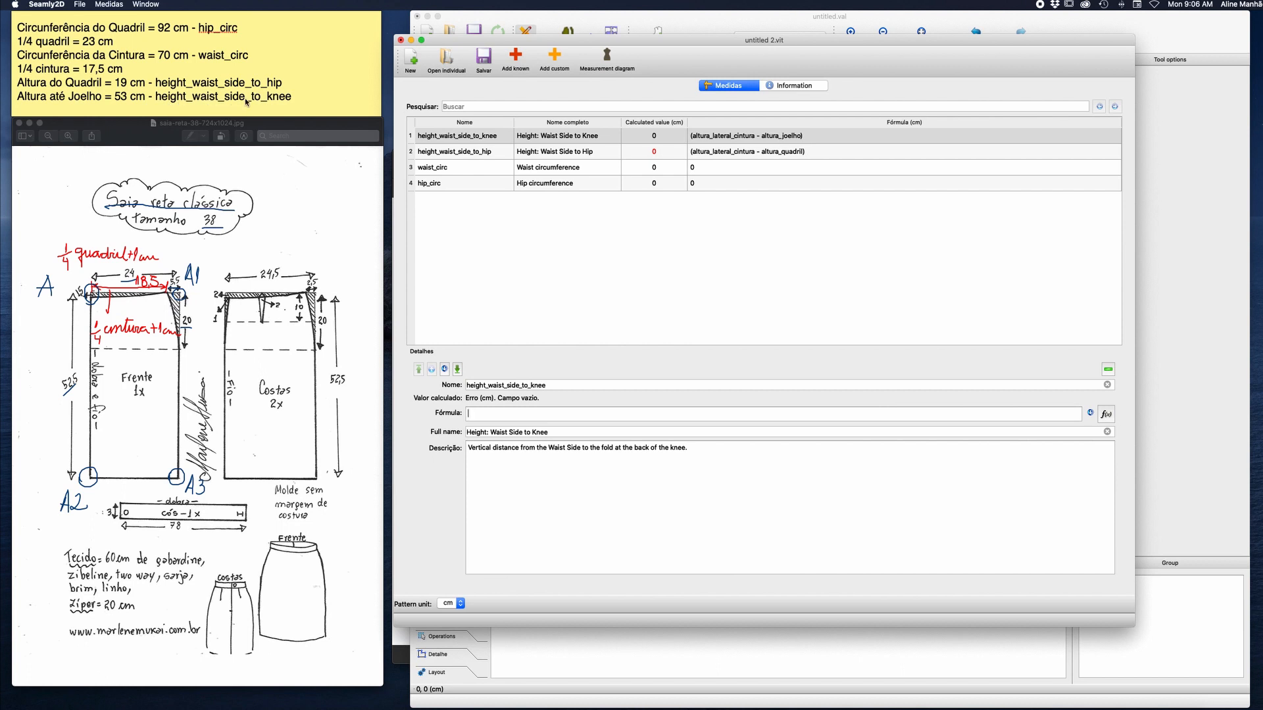
pyautogui.write('53')
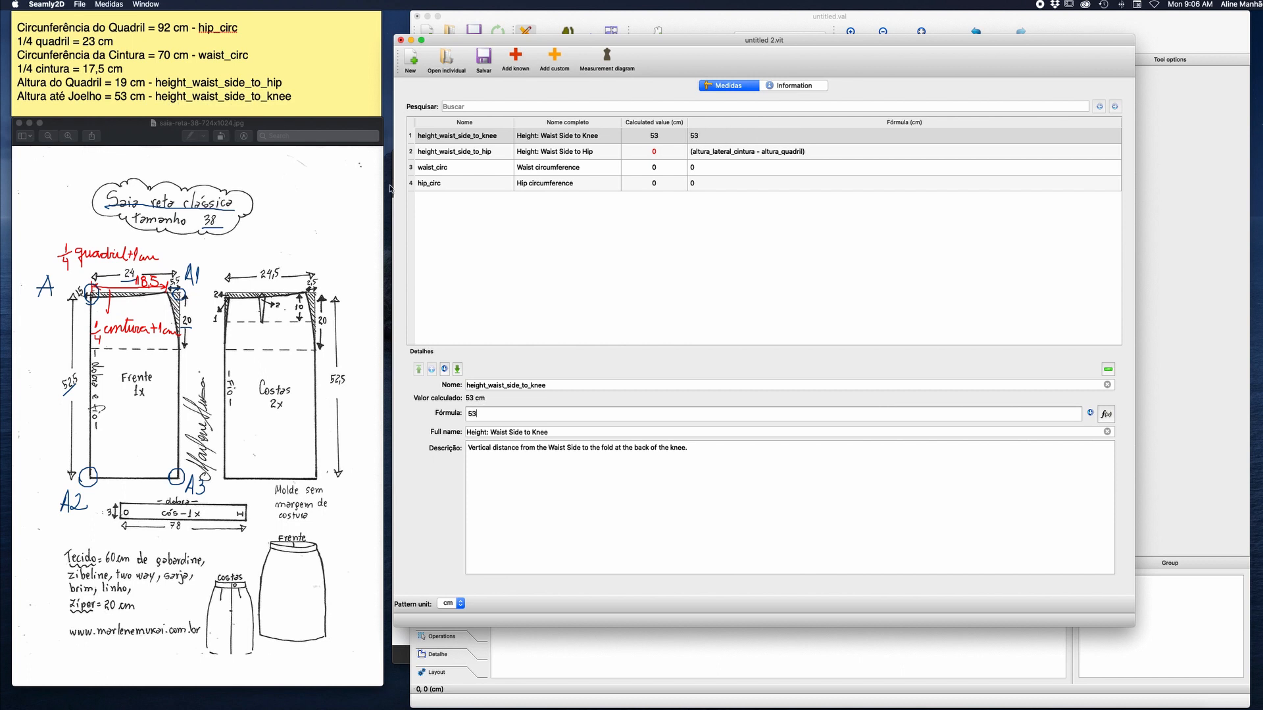
# Set the formula of height_waist_side_to_hip to 19 cm and that of waist_circ to 70 cm.
pyautogui.click(663, 152)
pyautogui.moveTo(579, 415); pyautogui.dragTo(453, 408)
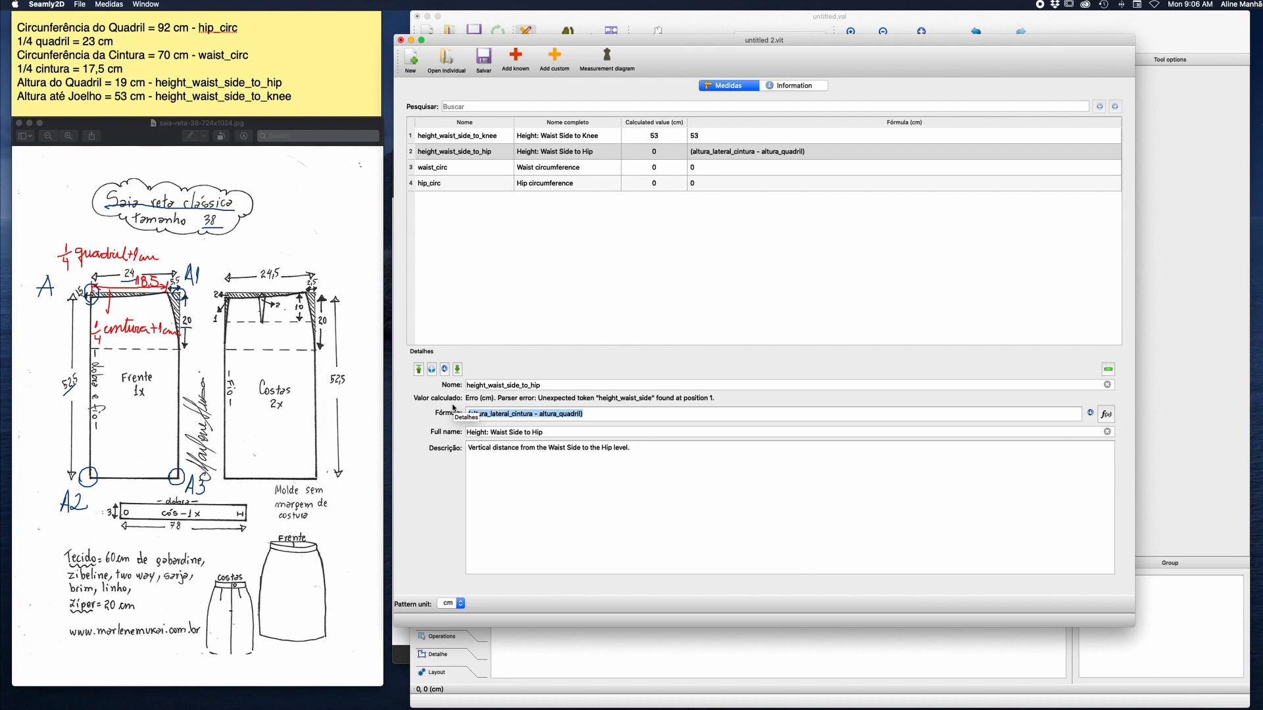
pyautogui.write('19')
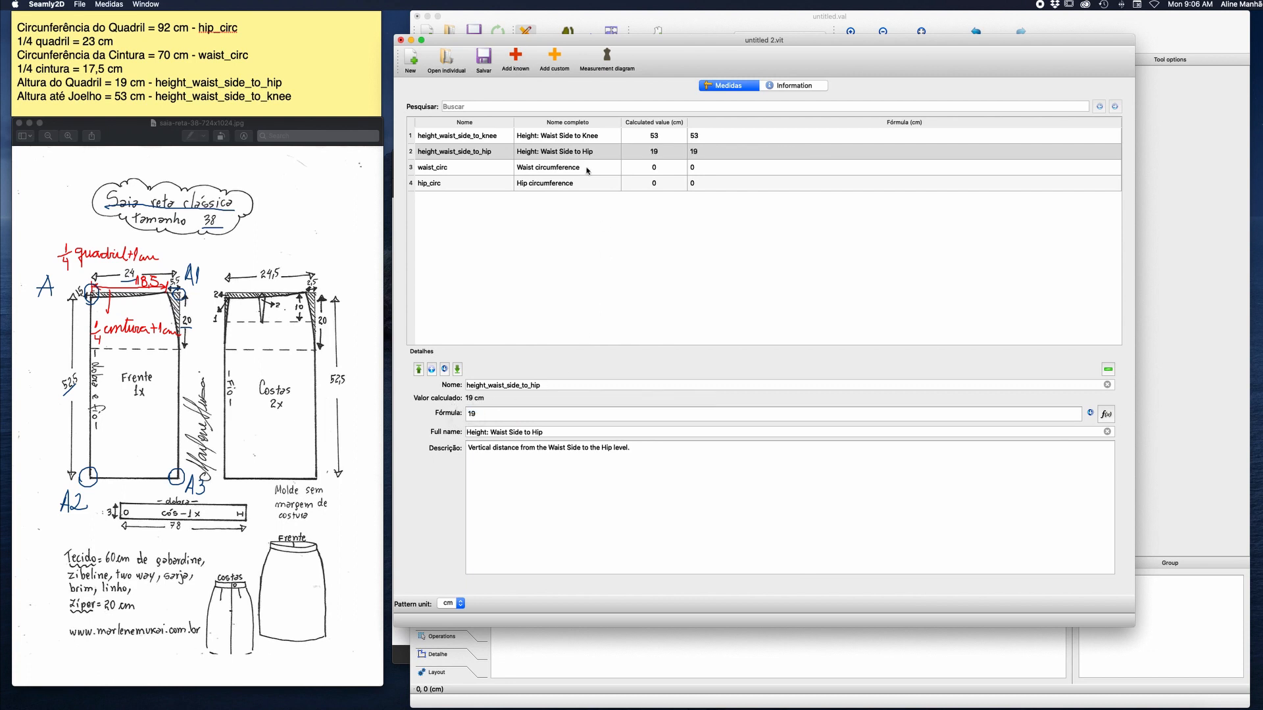
pyautogui.click(587, 169)
pyautogui.doubleClick(474, 412)
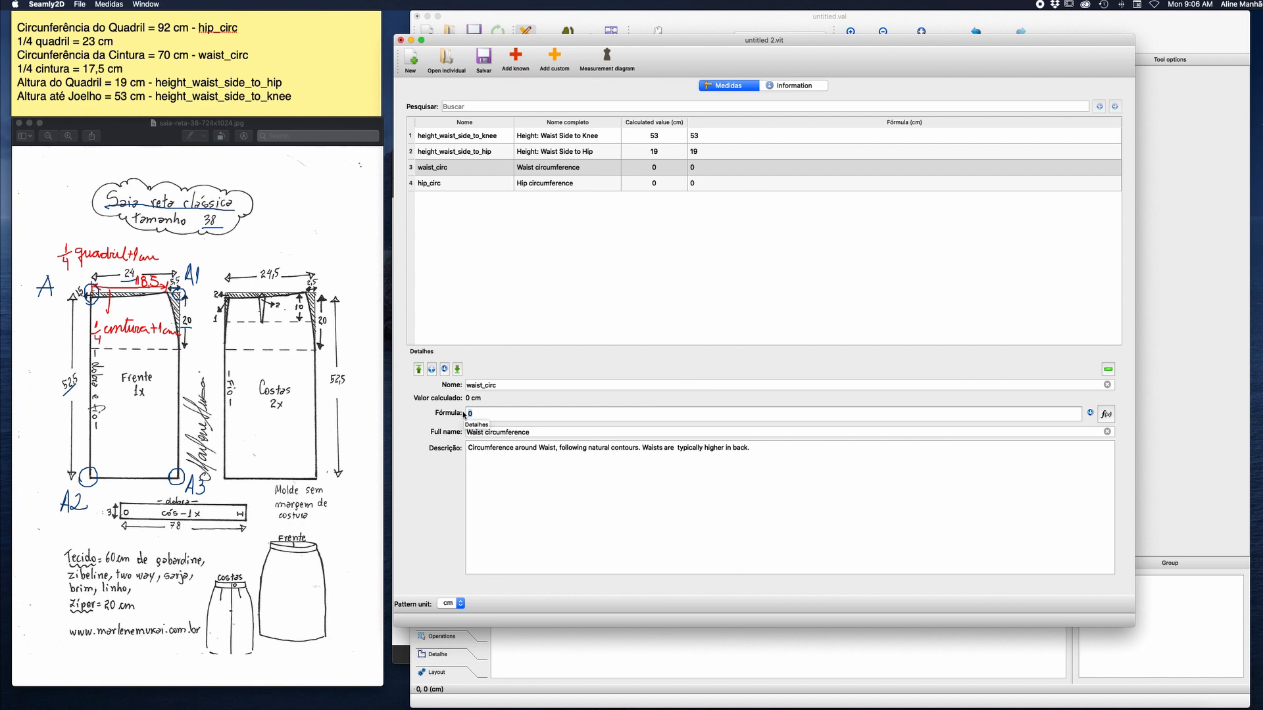
pyautogui.write('70')
# Set the hip_circ formula to 92 cm.
pyautogui.click(563, 185)
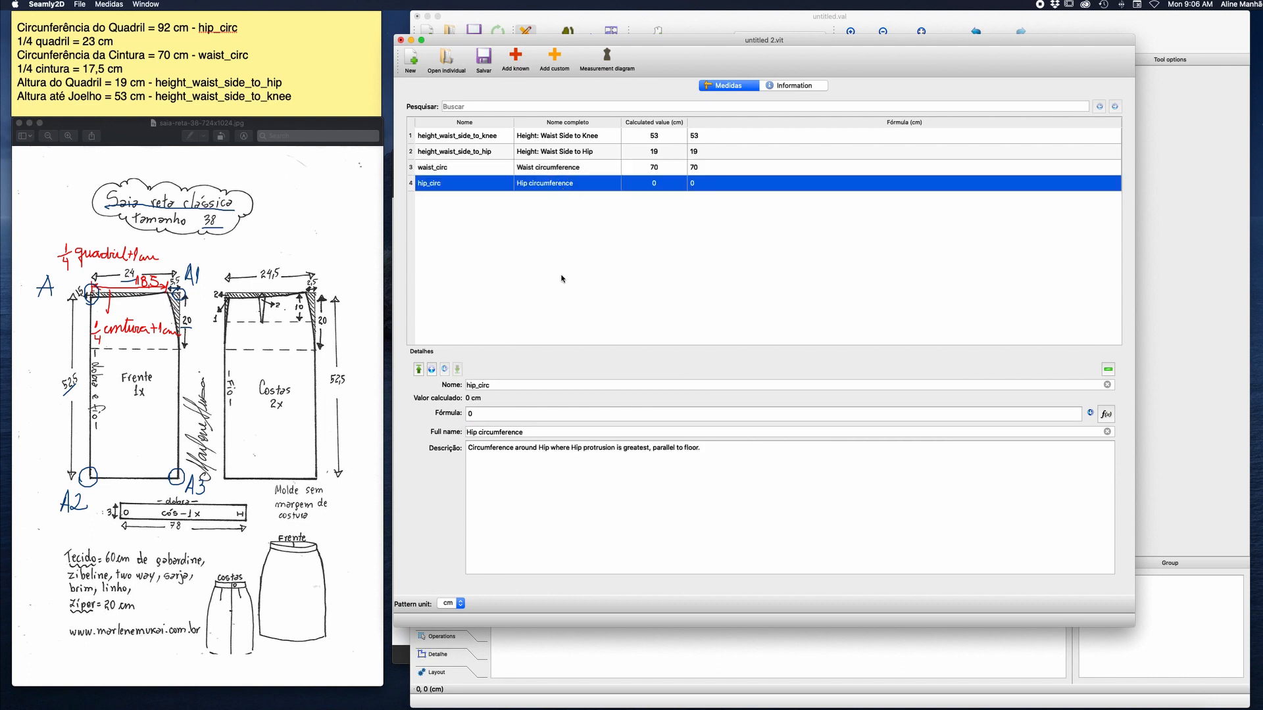
pyautogui.doubleClick(502, 413)
pyautogui.write('92')
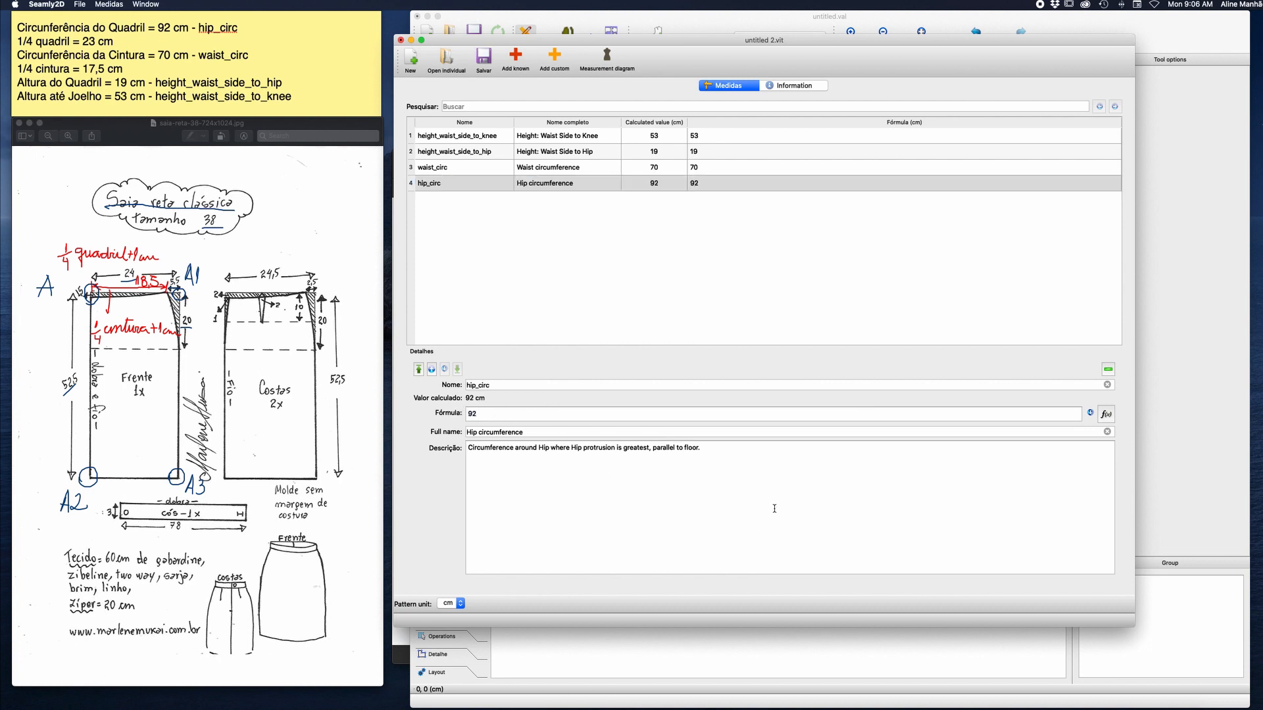
pyautogui.click(718, 311)
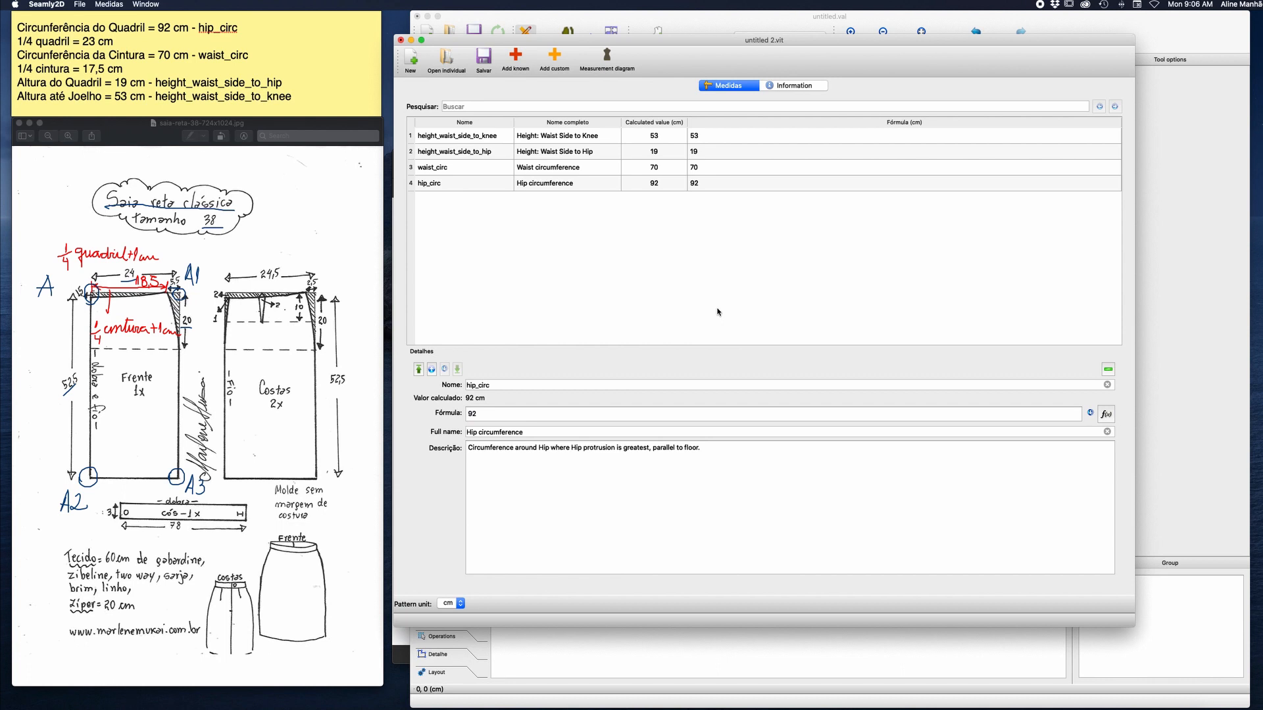
# Save the measurement file as Tamanho38TabelaMarlene in the individual folder and close the measurement editor.
pyautogui.click(485, 67)
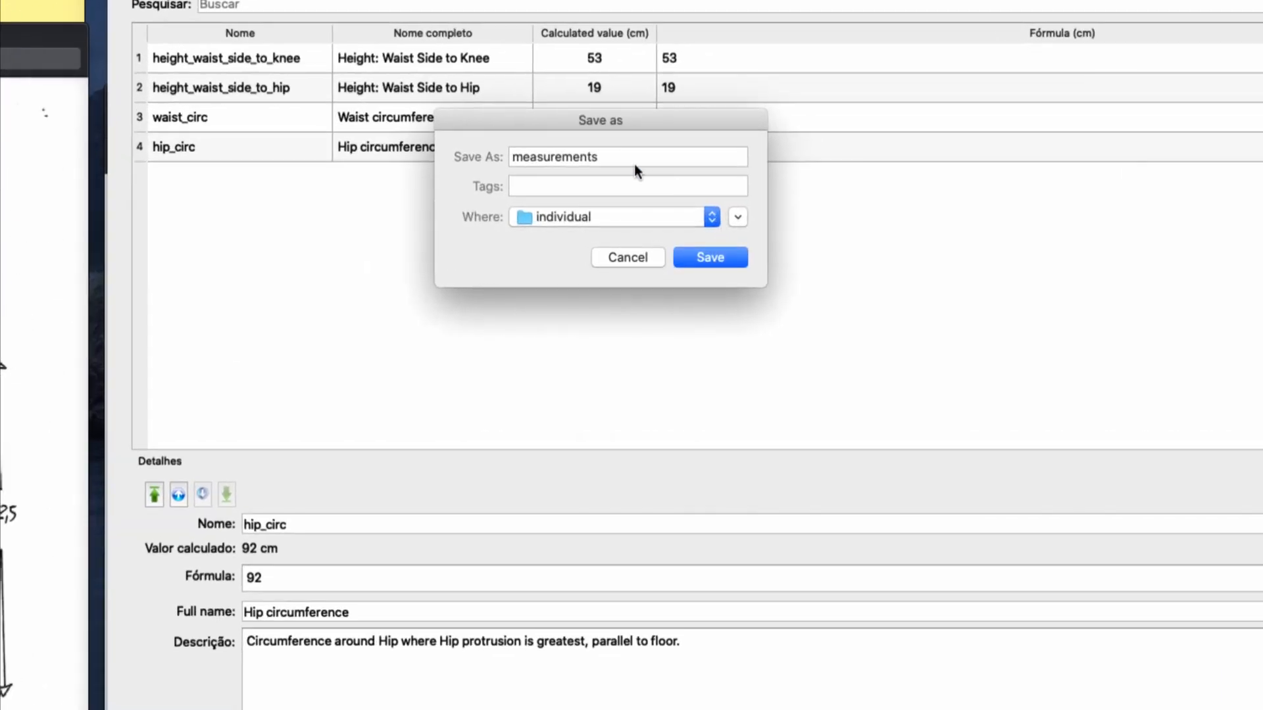
pyautogui.moveTo(656, 188); pyautogui.dragTo(647, 186)
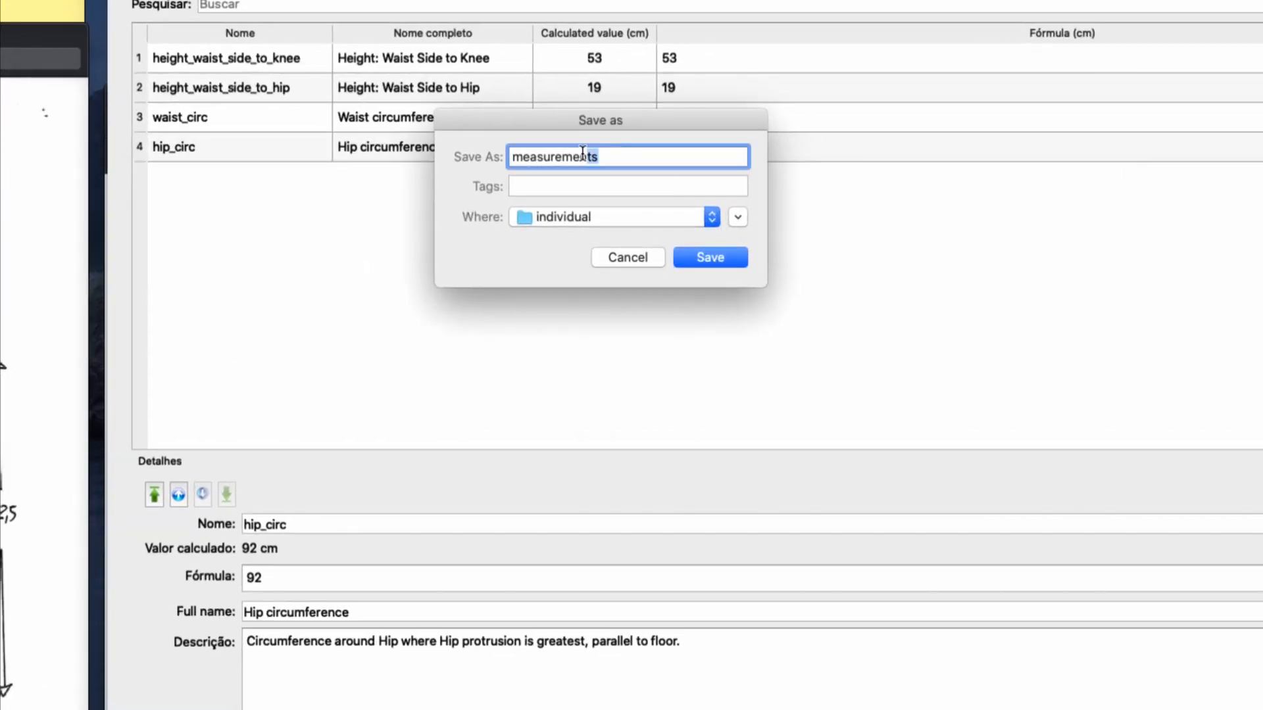
pyautogui.moveTo(582, 153); pyautogui.dragTo(505, 155)
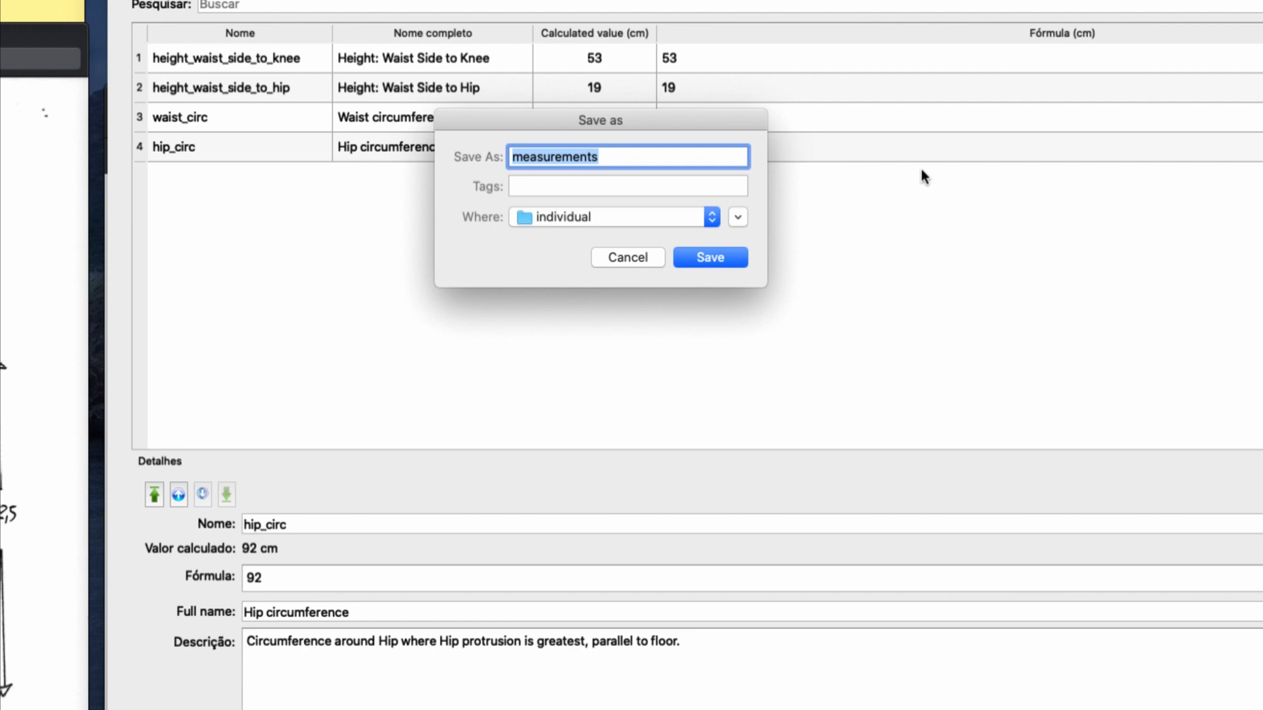
pyautogui.write('Tama')
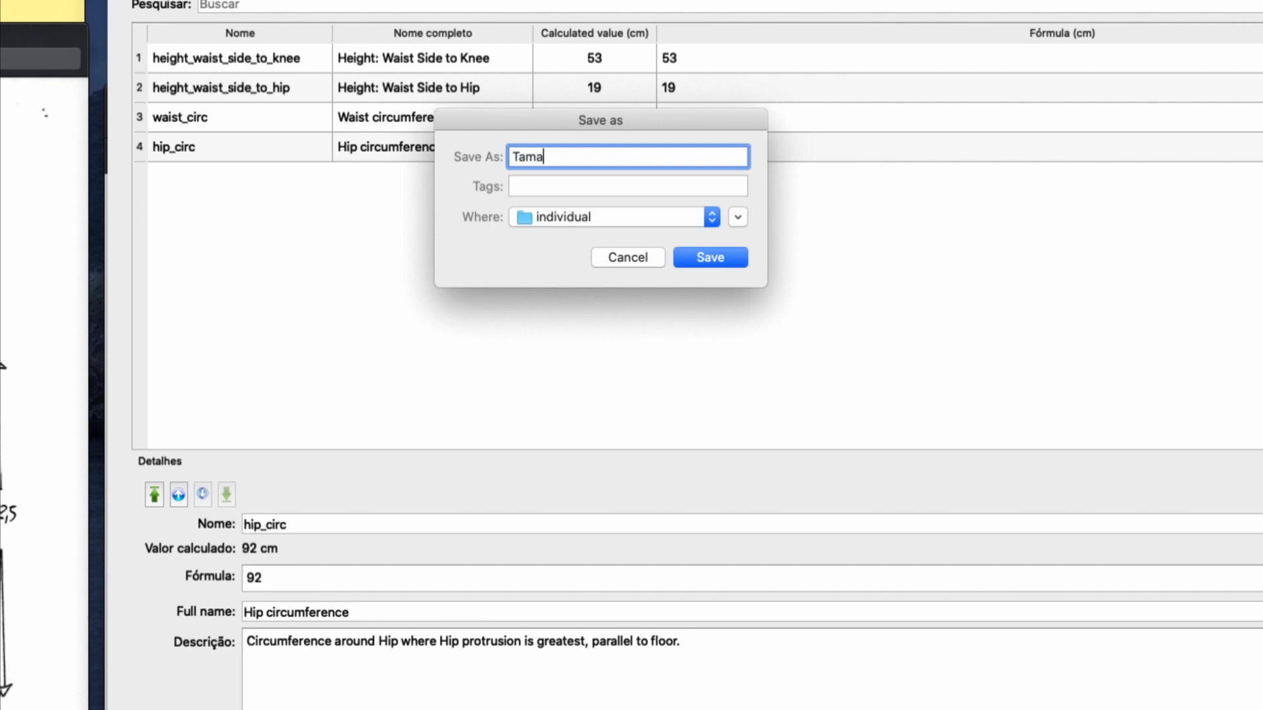
pyautogui.write('nho38TabelaMarlene')
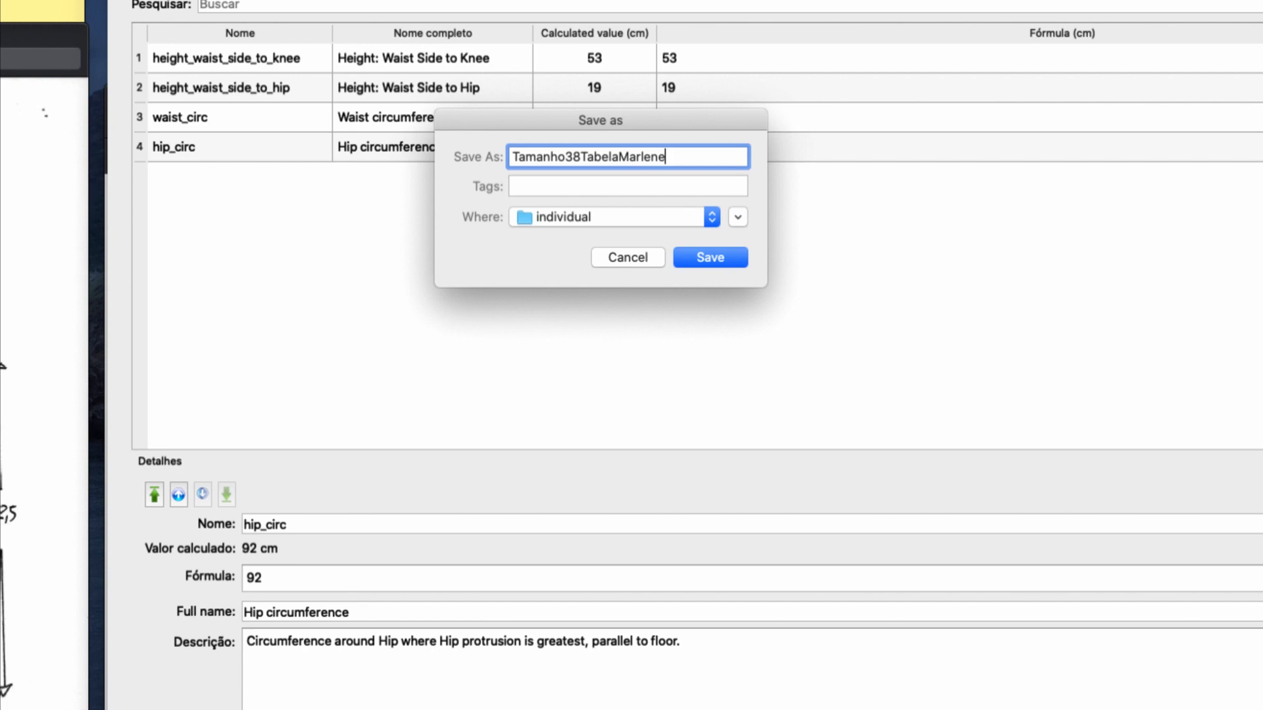
pyautogui.click(705, 255)
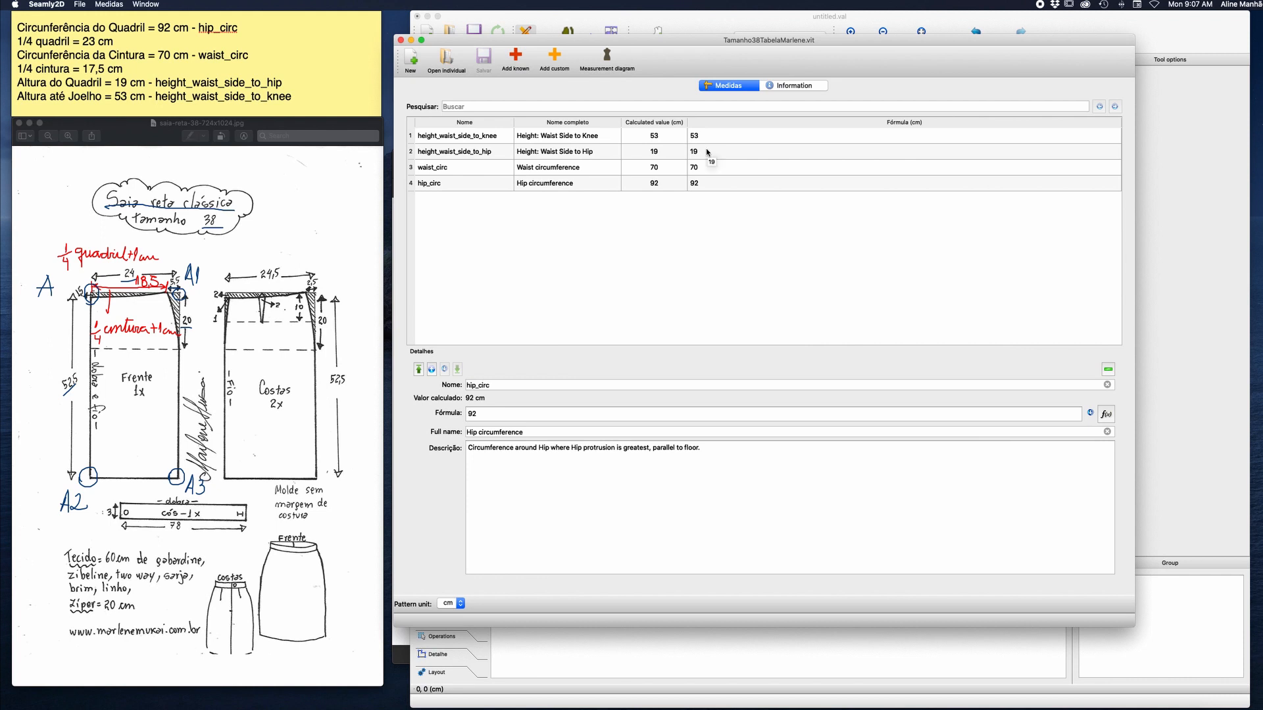
pyautogui.click(400, 41)
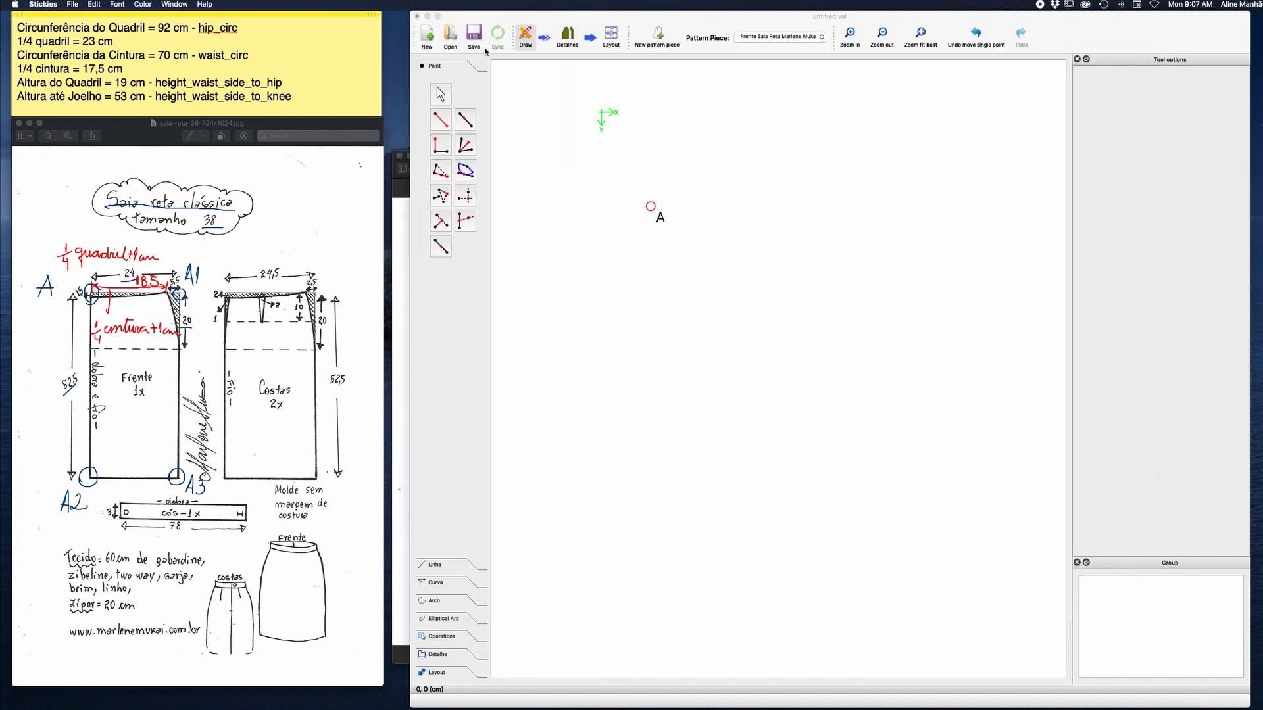
# Load the individual measurement file Tamanho38TabelaMarlene.vit into the skirt pattern.
pyautogui.click(516, 25)
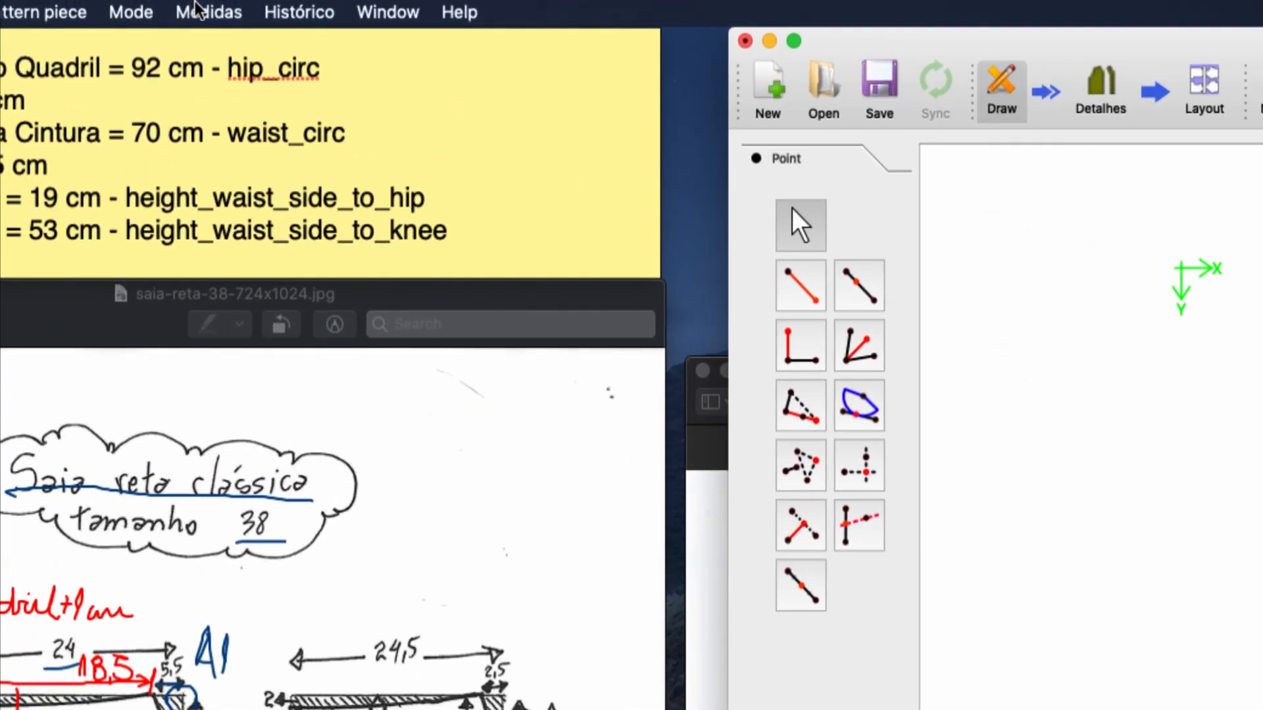
pyautogui.click(185, 5)
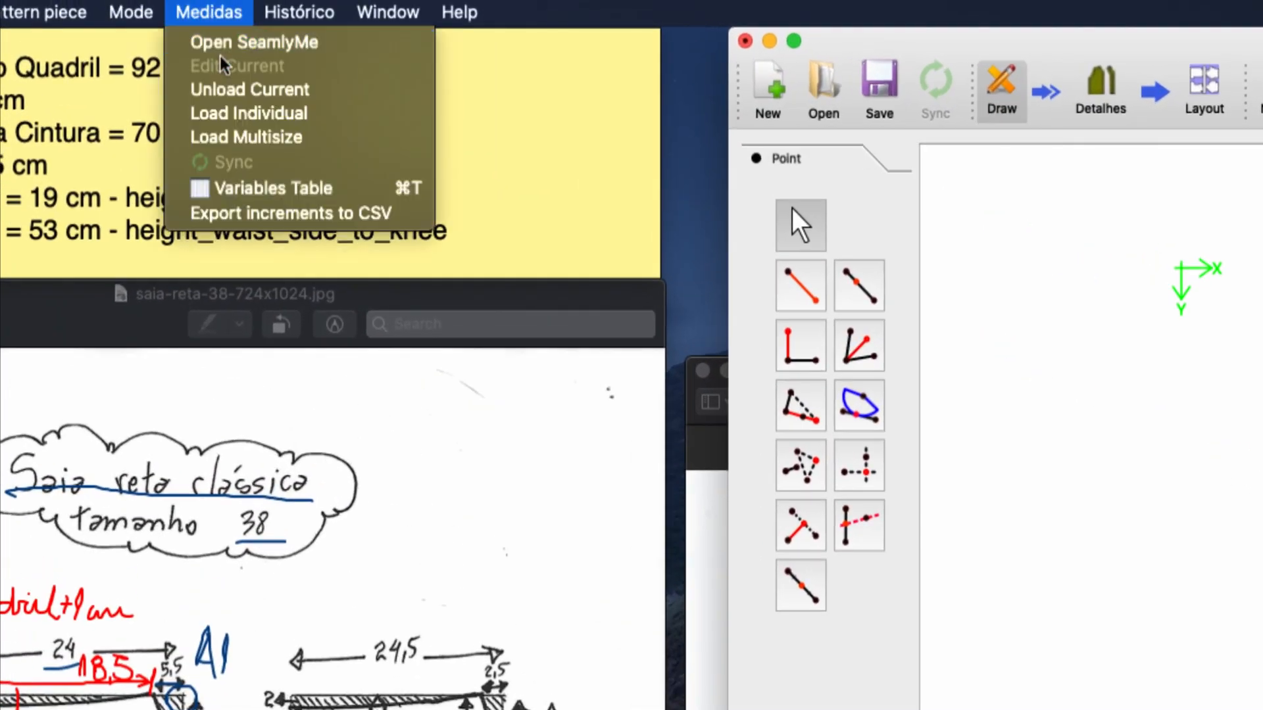
pyautogui.click(275, 123)
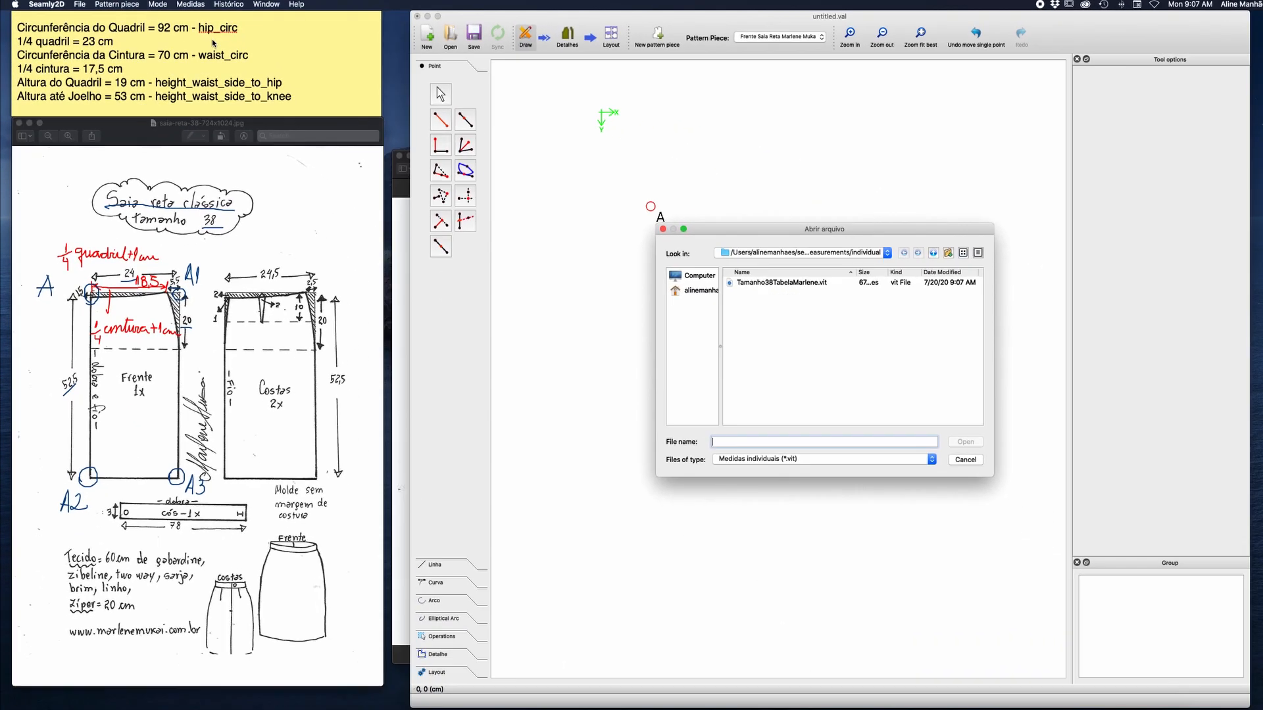
pyautogui.click(801, 288)
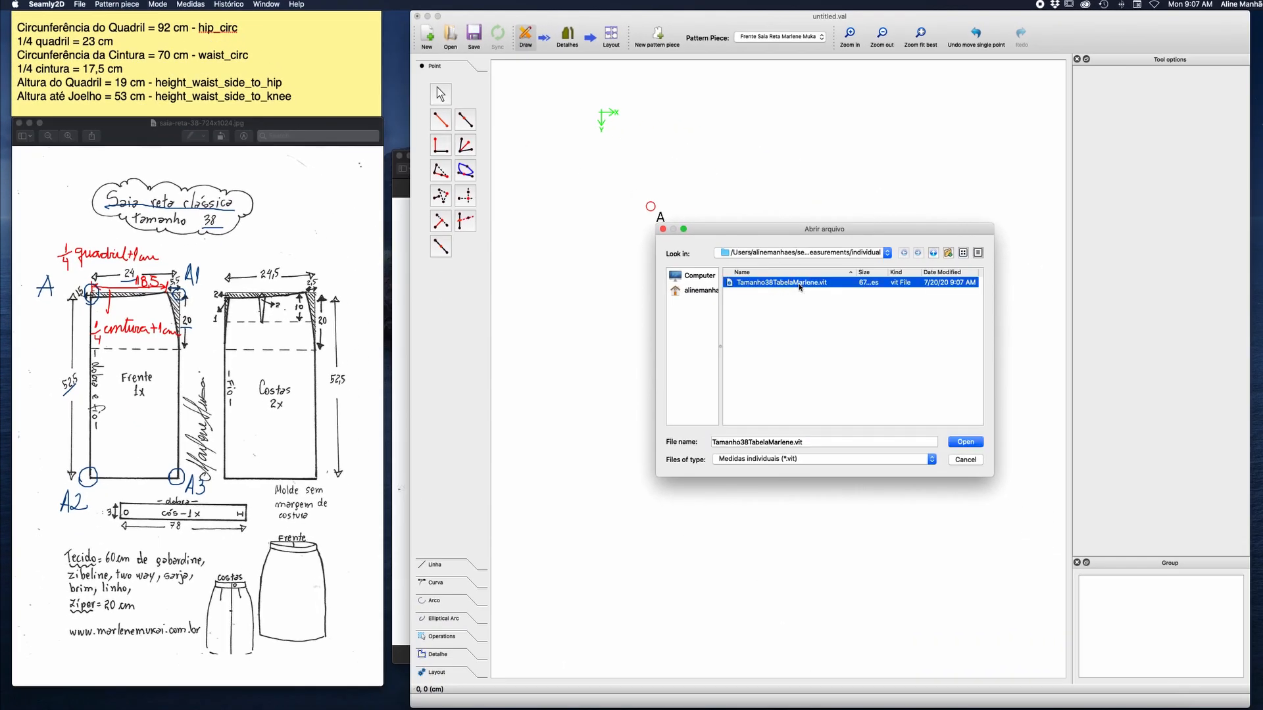
pyautogui.click(967, 442)
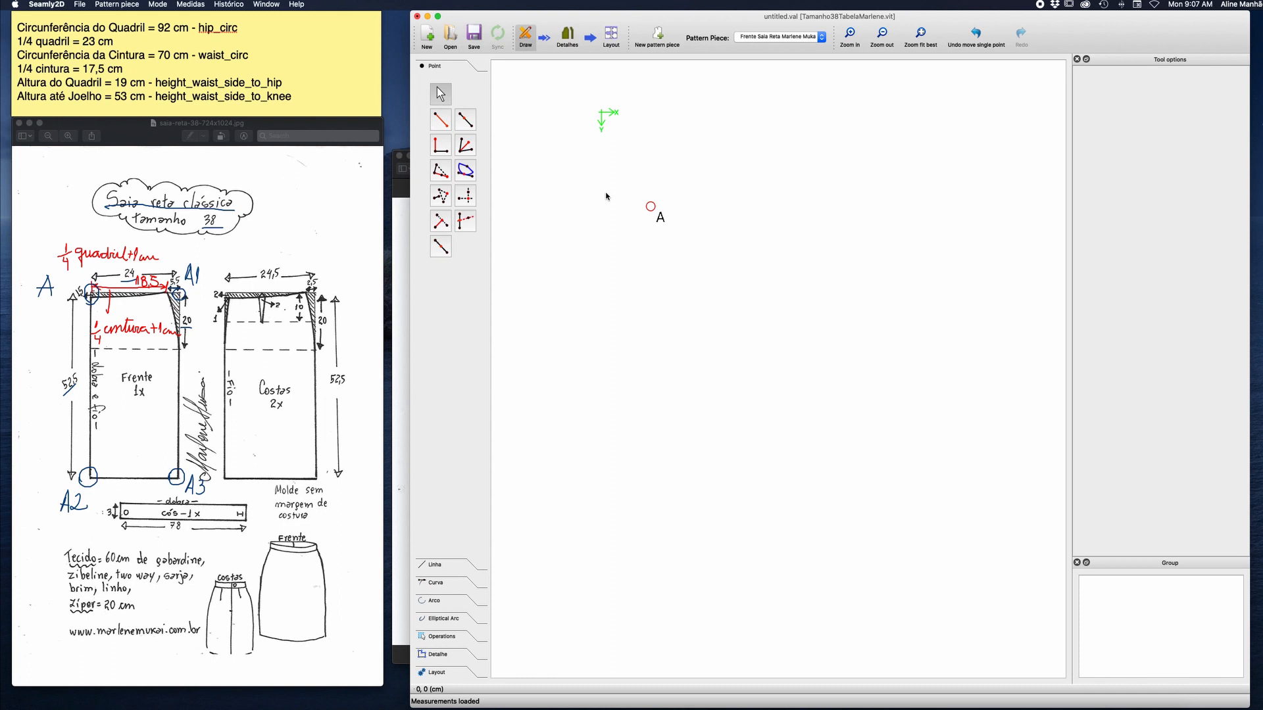
# Start a point at distance and angle from point A, with the length formula hip_circ/4+1.
pyautogui.click(442, 126)
pyautogui.click(650, 207)
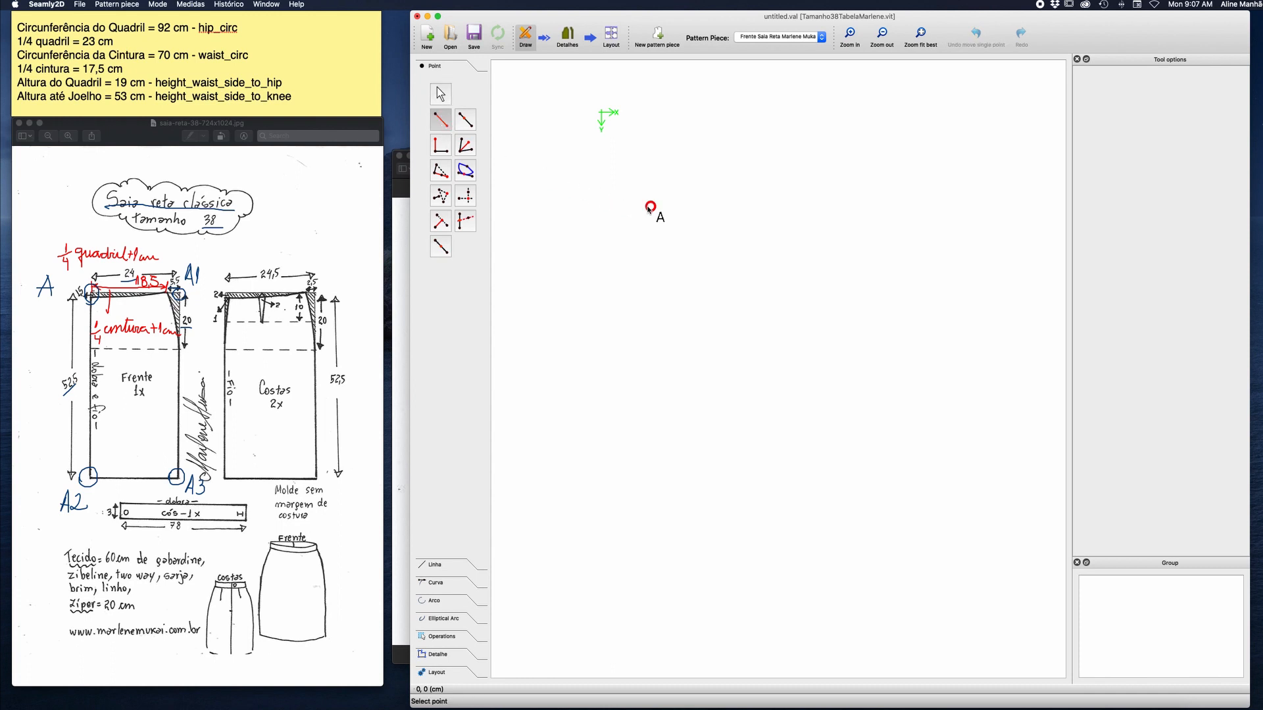
pyautogui.click(878, 193)
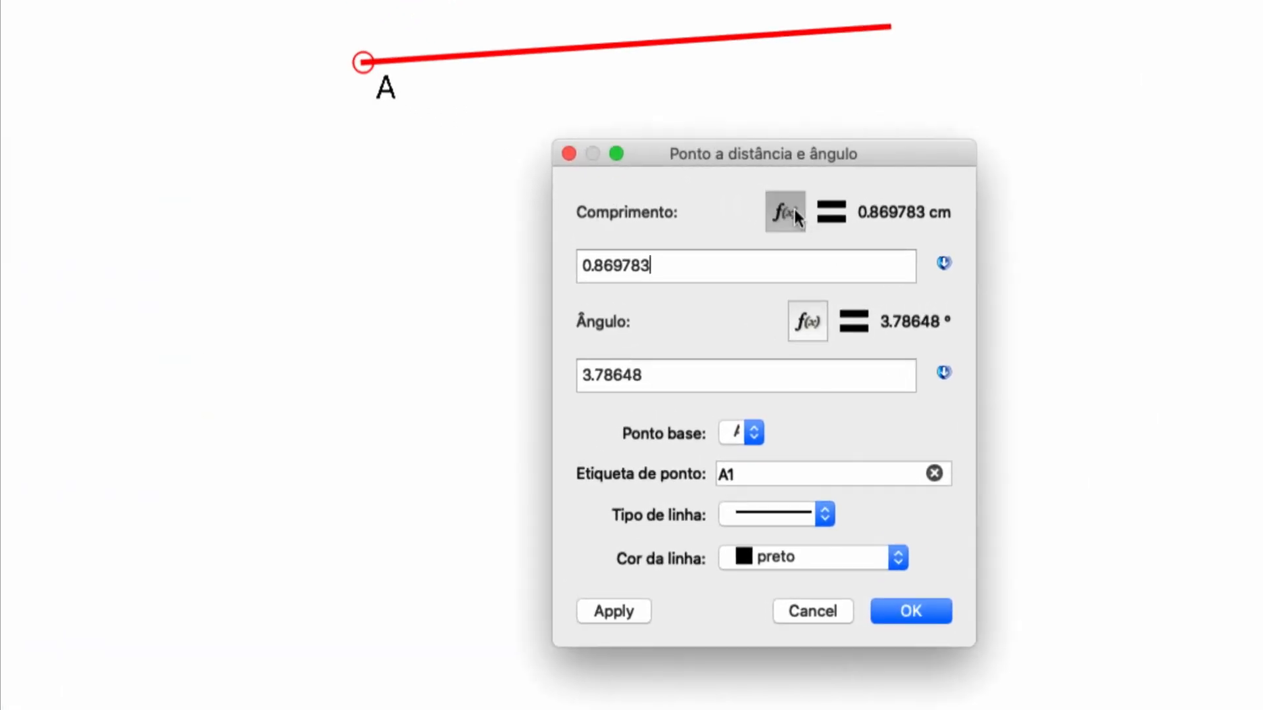
pyautogui.click(795, 210)
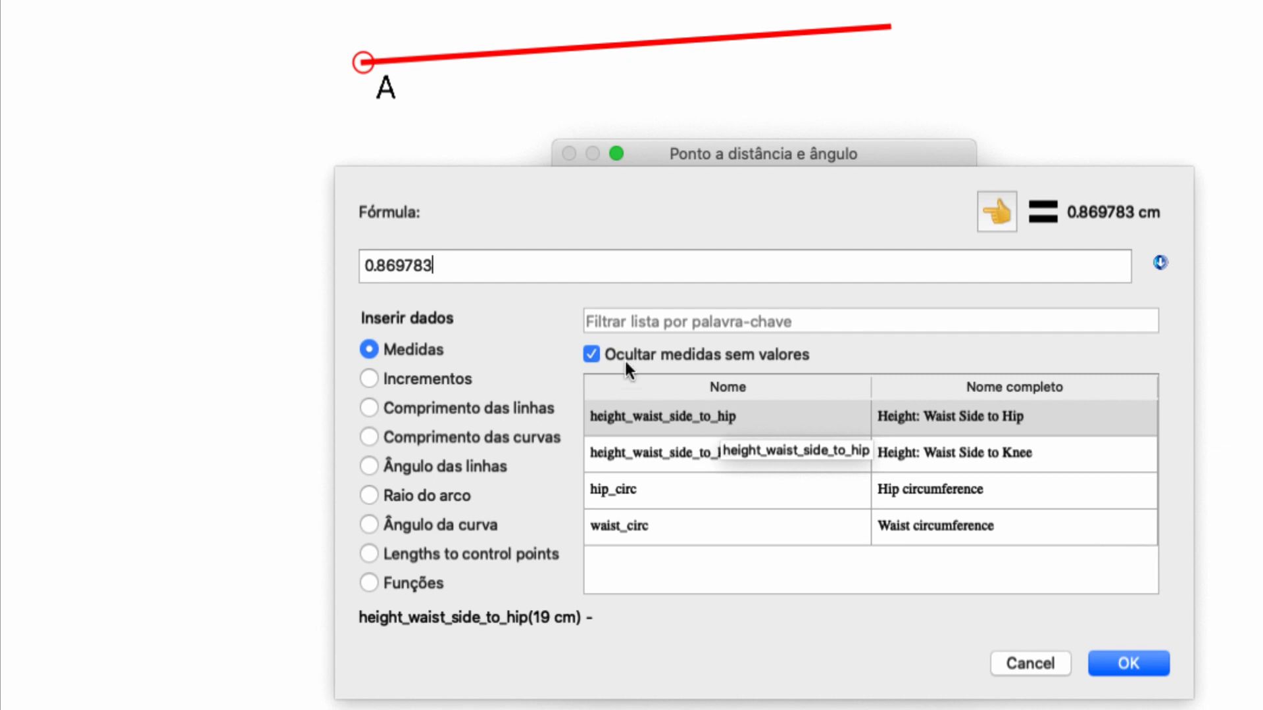
pyautogui.moveTo(440, 267); pyautogui.dragTo(362, 267)
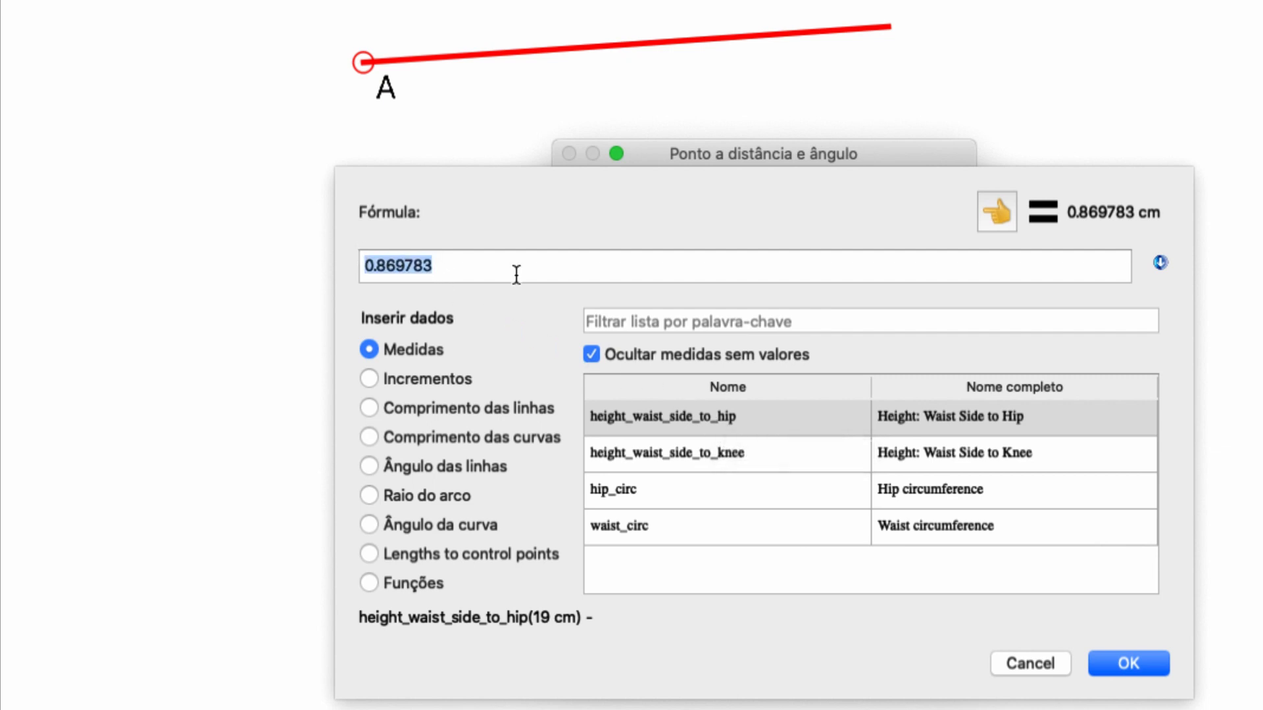
pyautogui.press('BackSpace')
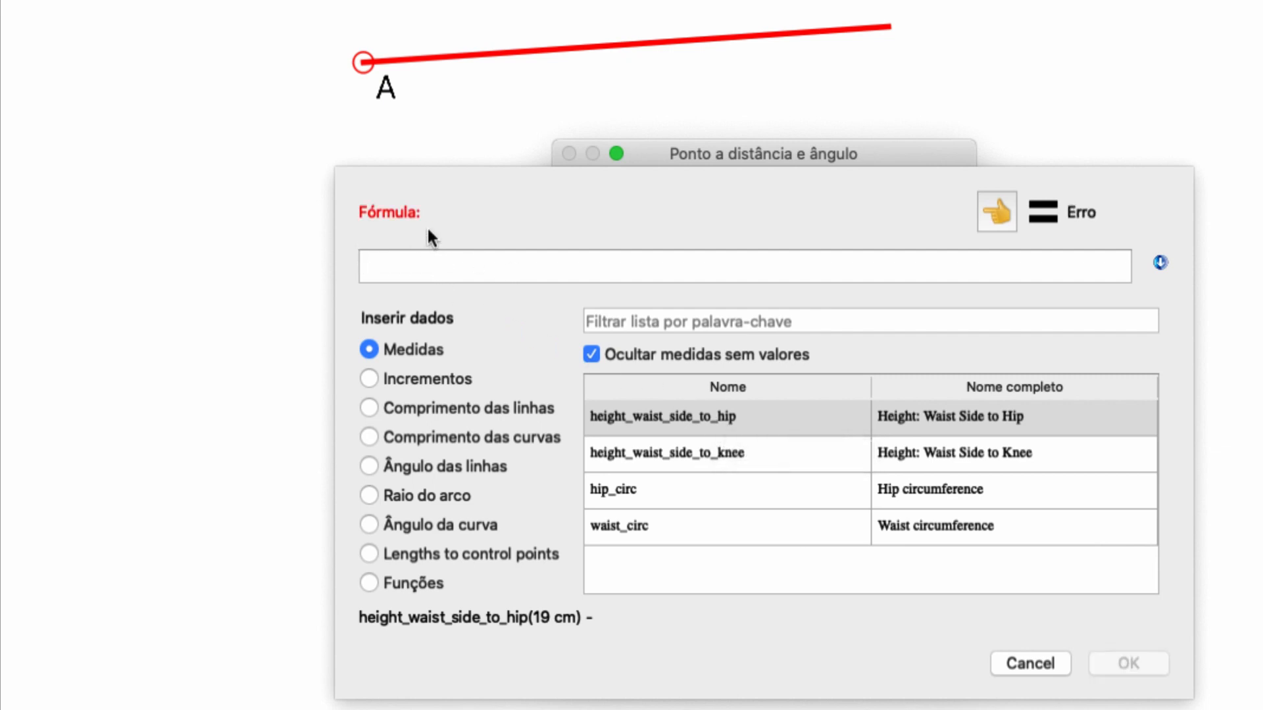
pyautogui.moveTo(1098, 229)
pyautogui.click(915, 504)
pyautogui.doubleClick(915, 504)
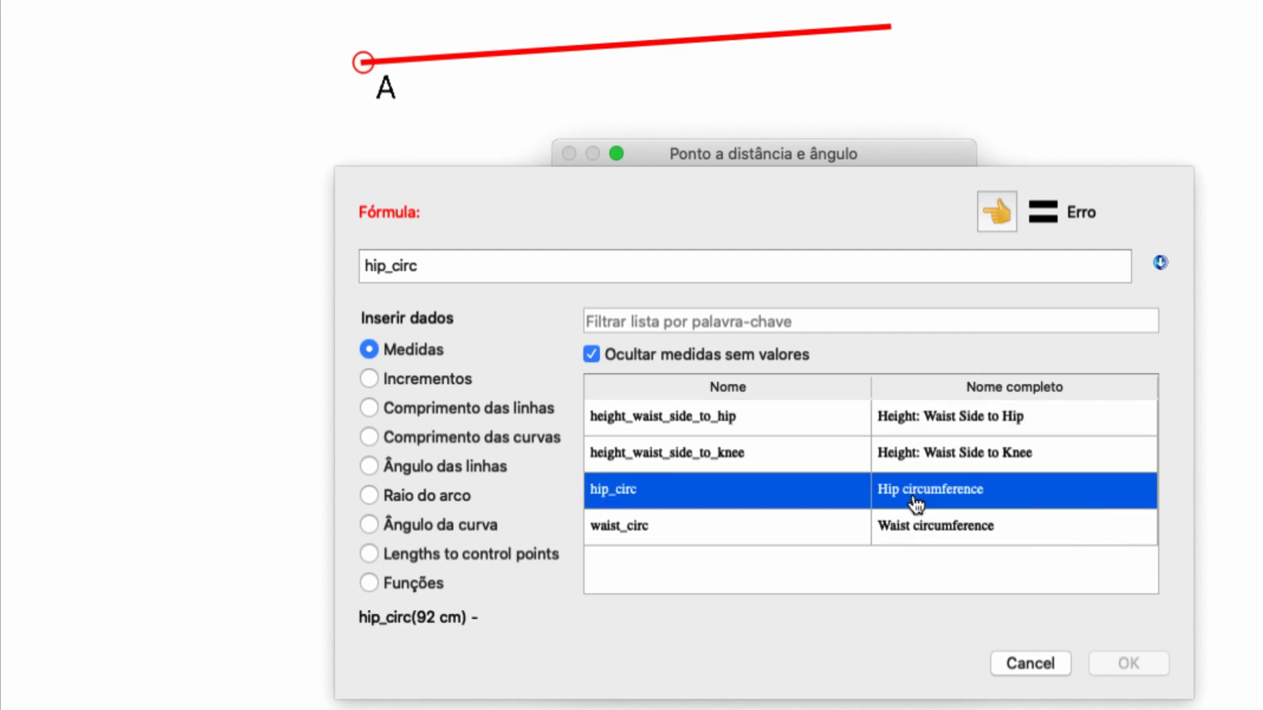
pyautogui.click(707, 252)
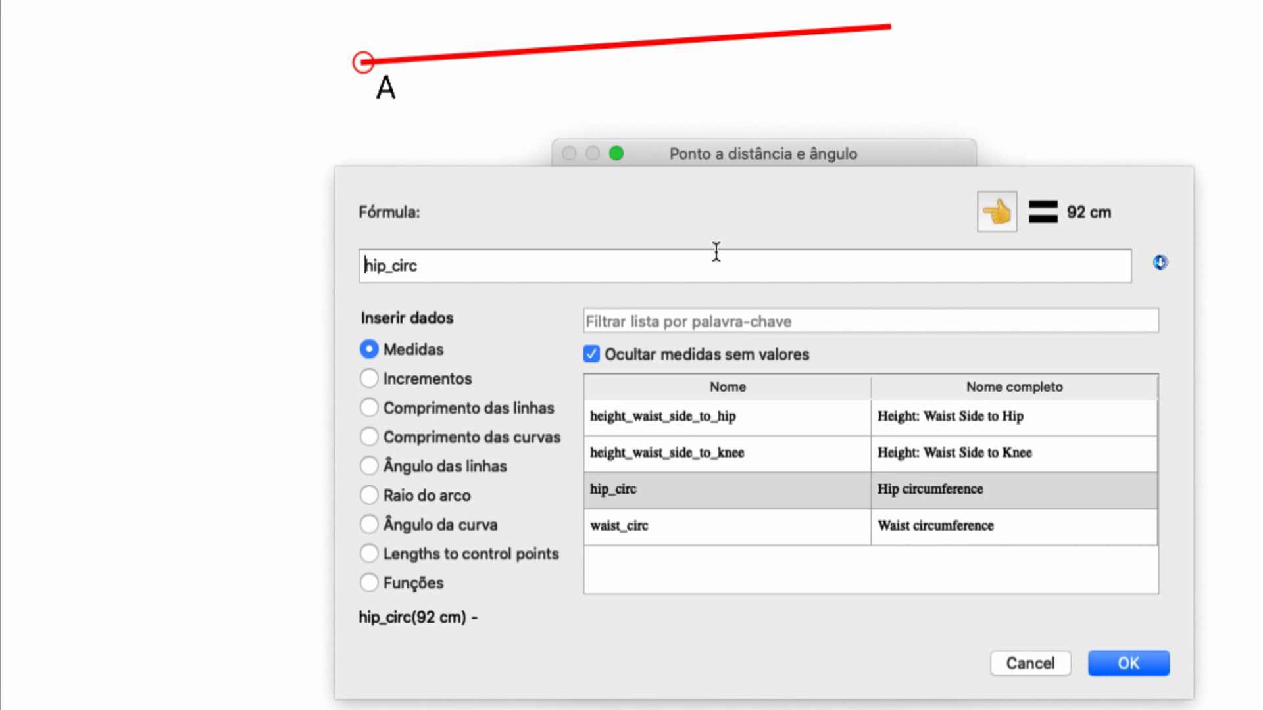
pyautogui.write('/4+1')
pyautogui.click(1127, 661)
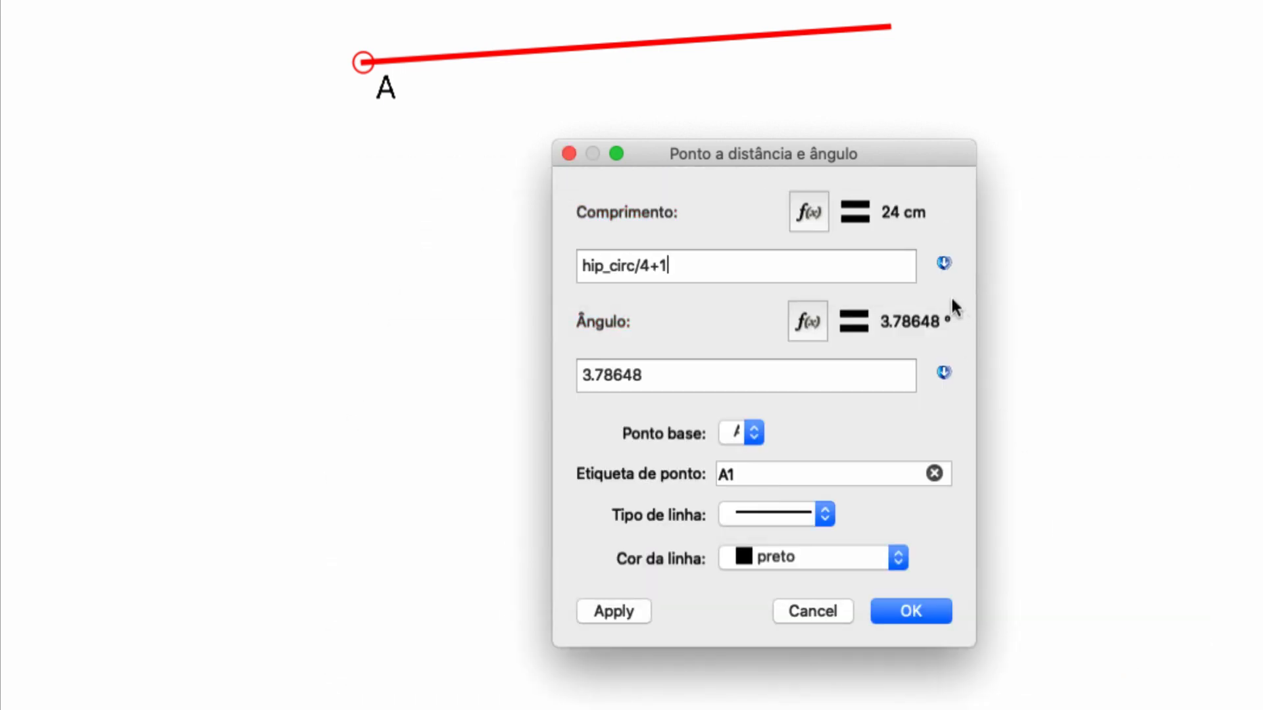
# Set the new point's angle to 0° and create it as A1.
pyautogui.moveTo(652, 373); pyautogui.dragTo(557, 356)
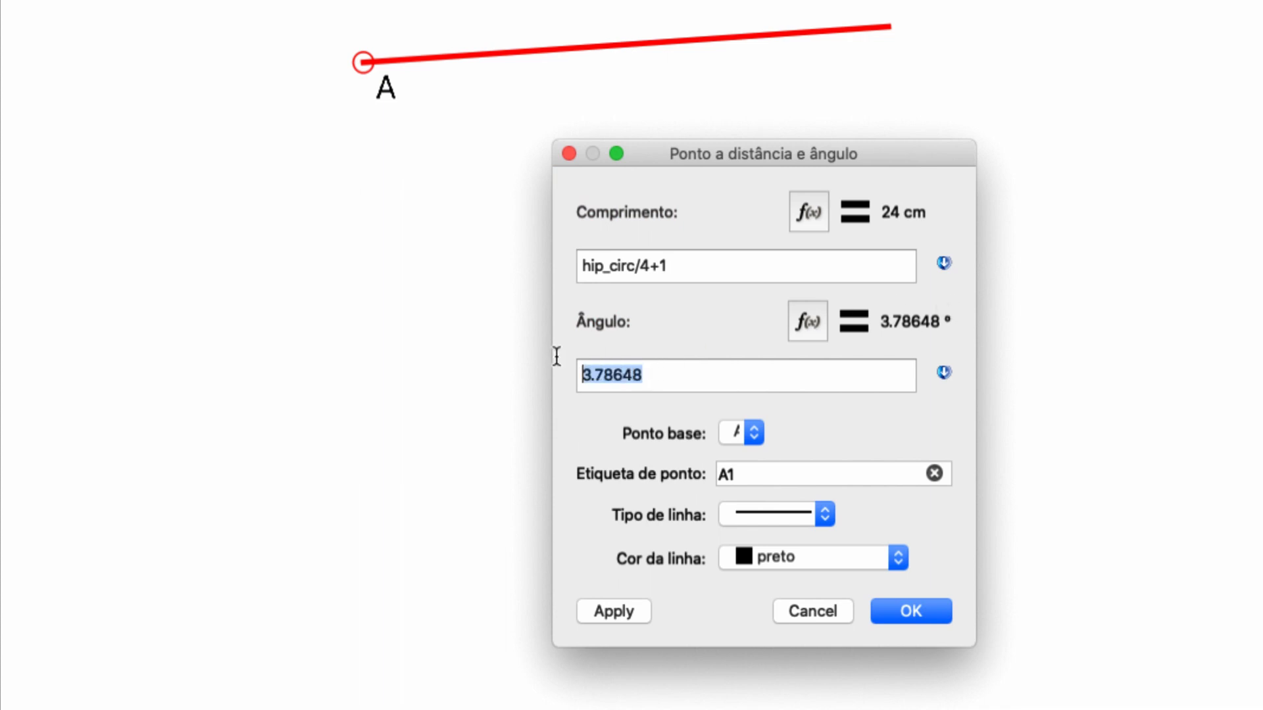
pyautogui.write('0')
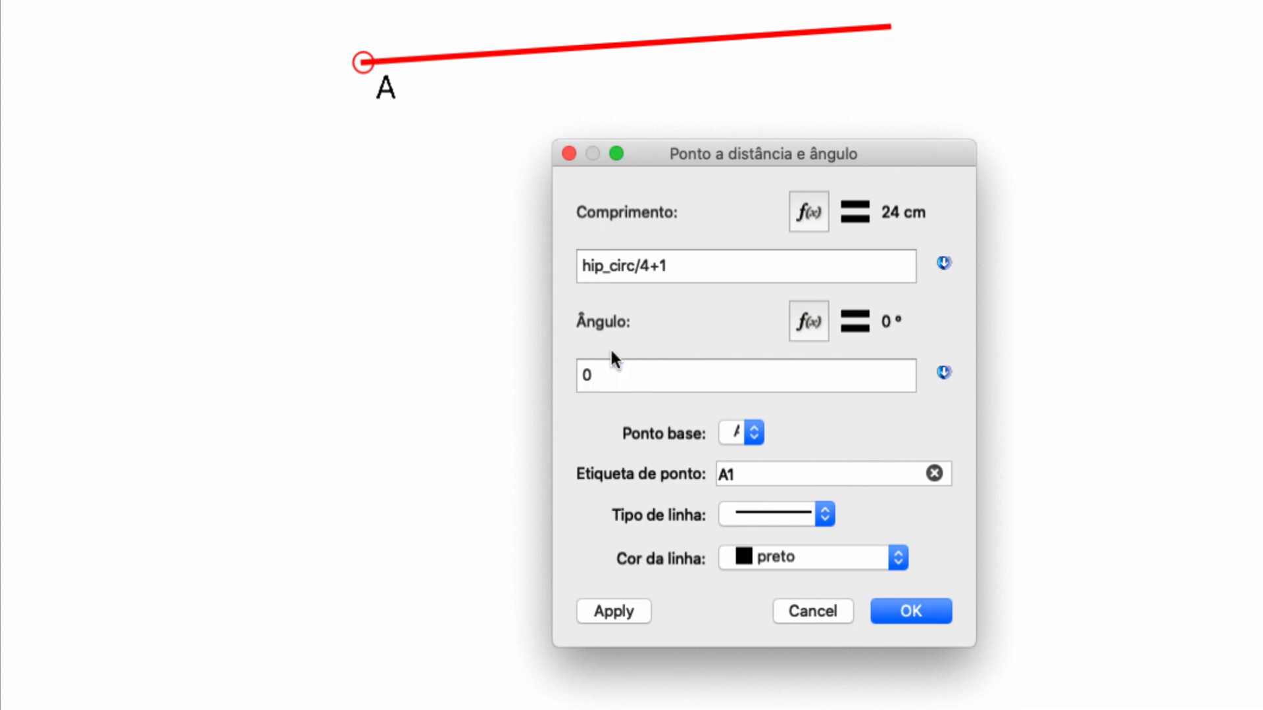
pyautogui.click(901, 613)
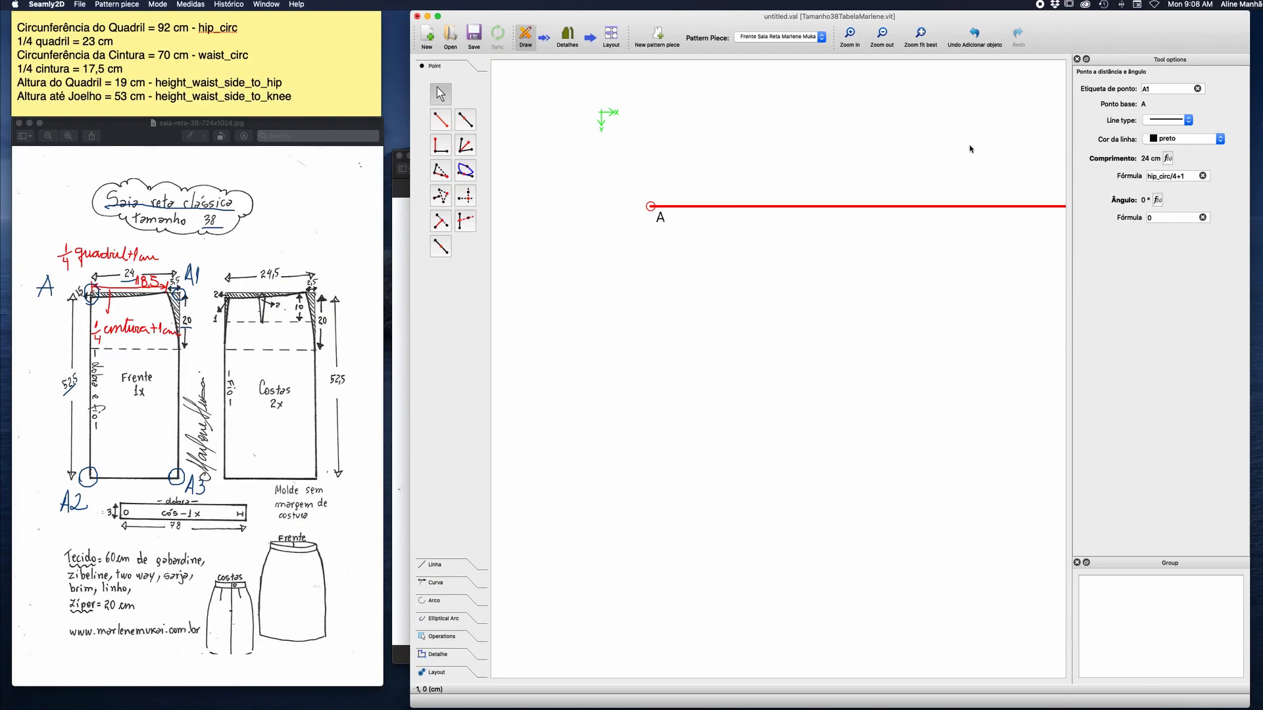
# Change the line type between A and A1 to the short-dashed style, keeping the colour black.
pyautogui.click(921, 33)
pyautogui.click(883, 37)
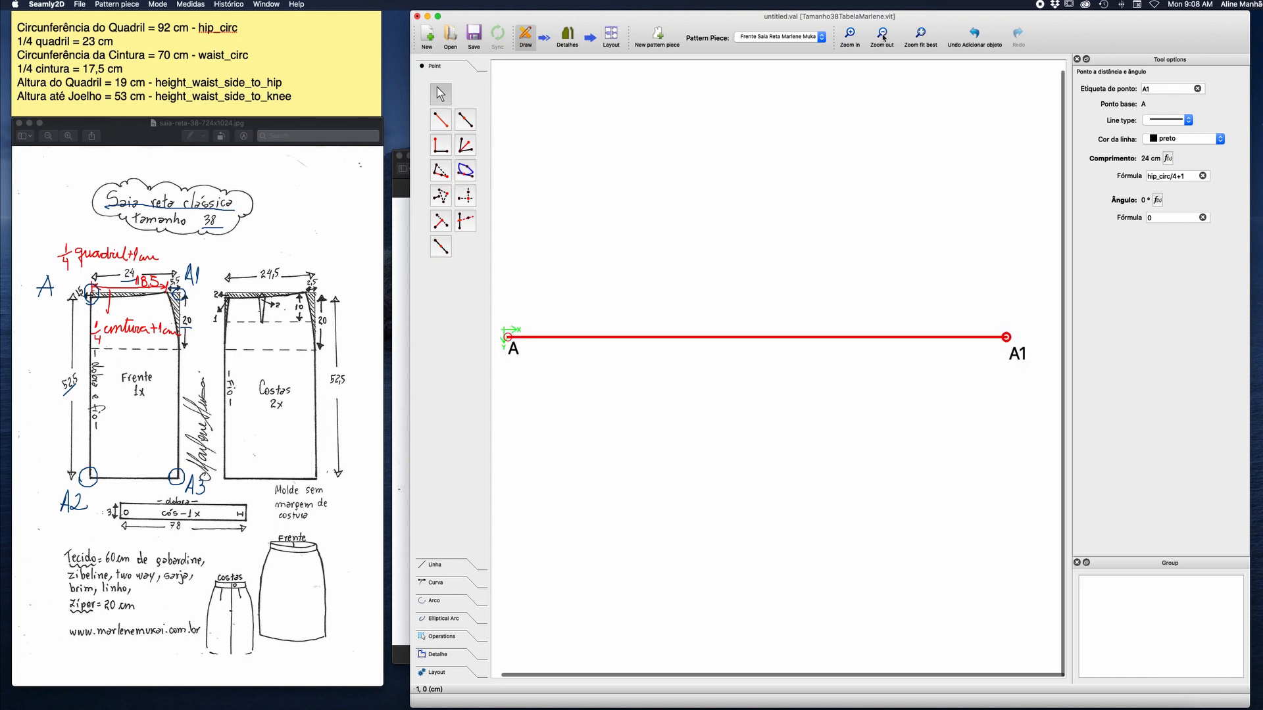
pyautogui.click(883, 37)
pyautogui.click(847, 206)
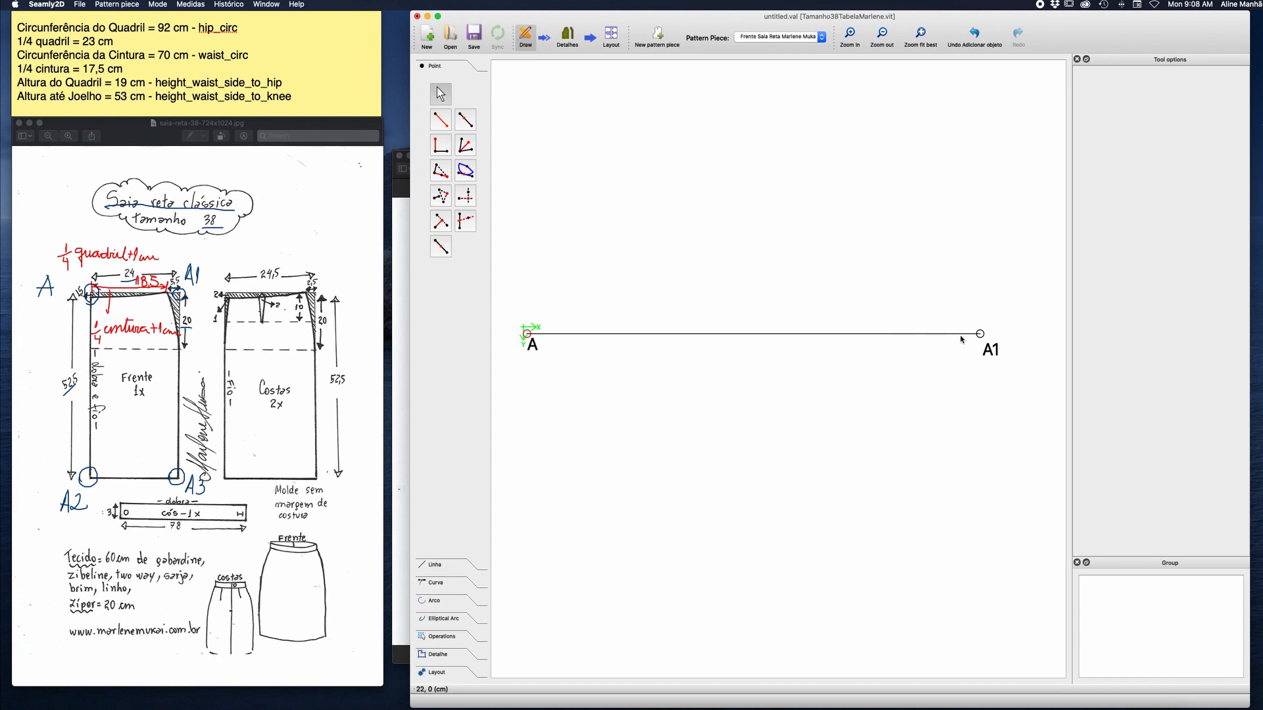
pyautogui.click(980, 334)
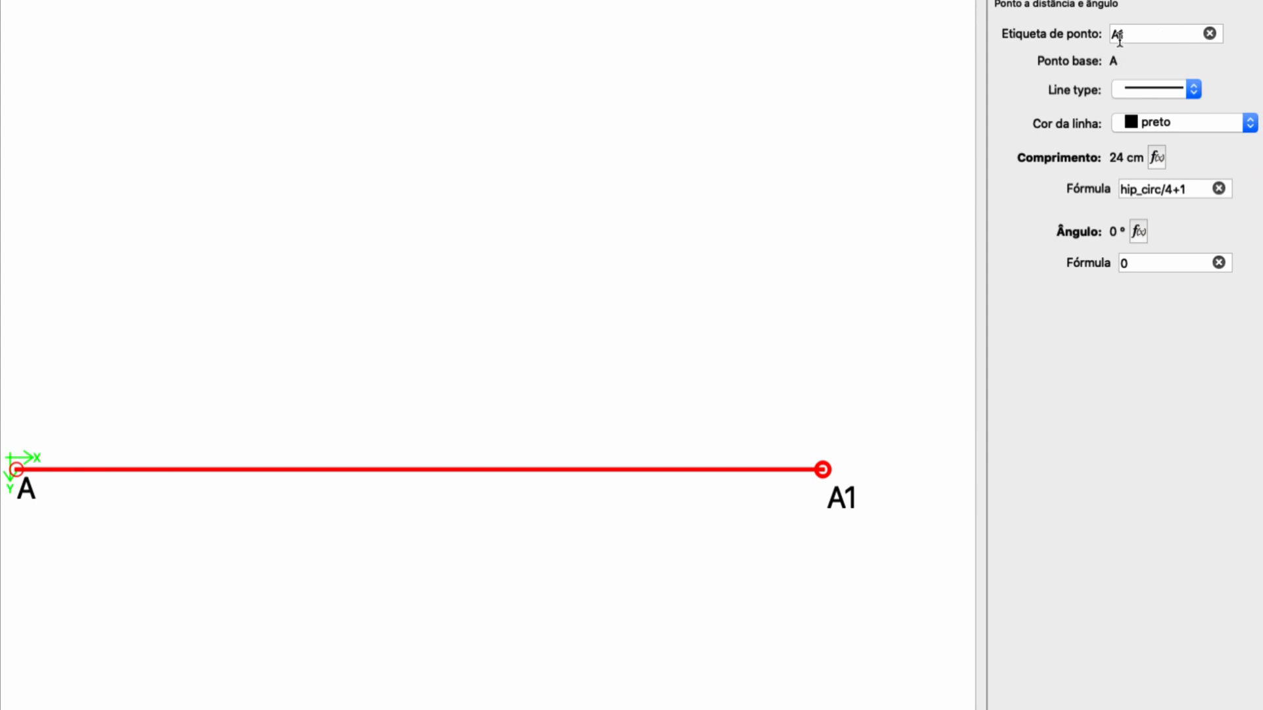
pyautogui.click(1193, 89)
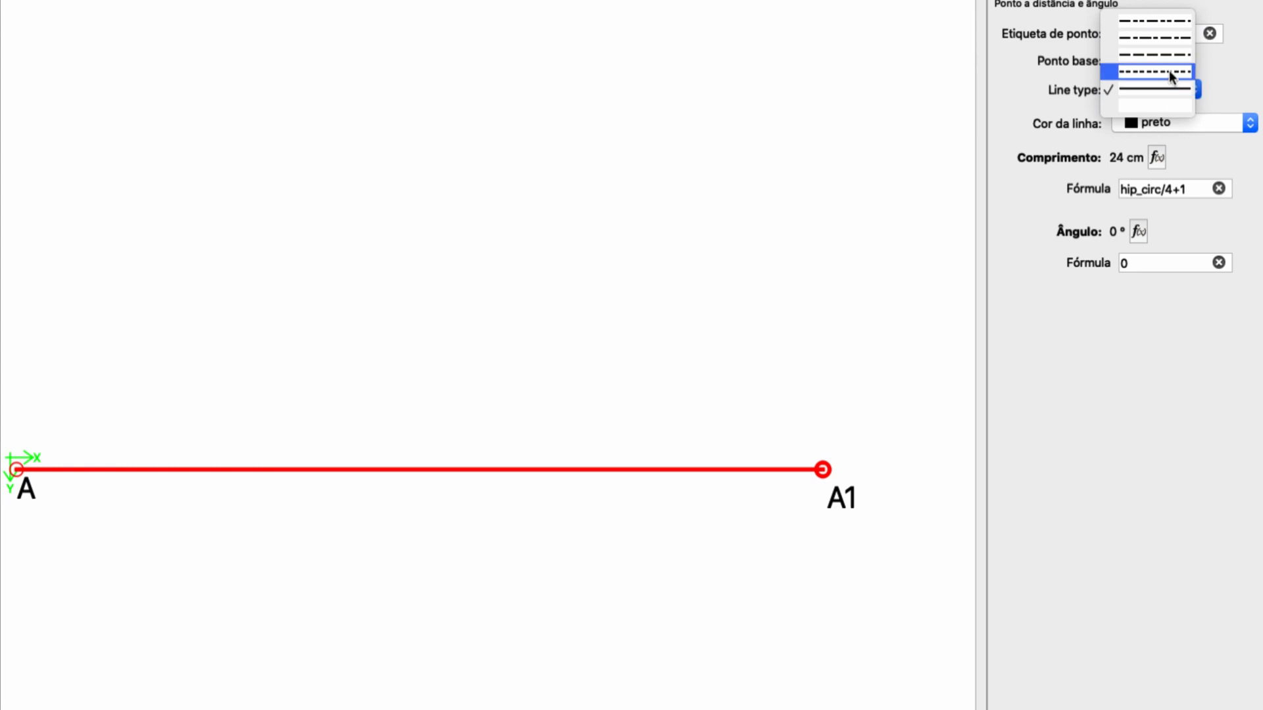
pyautogui.click(1169, 70)
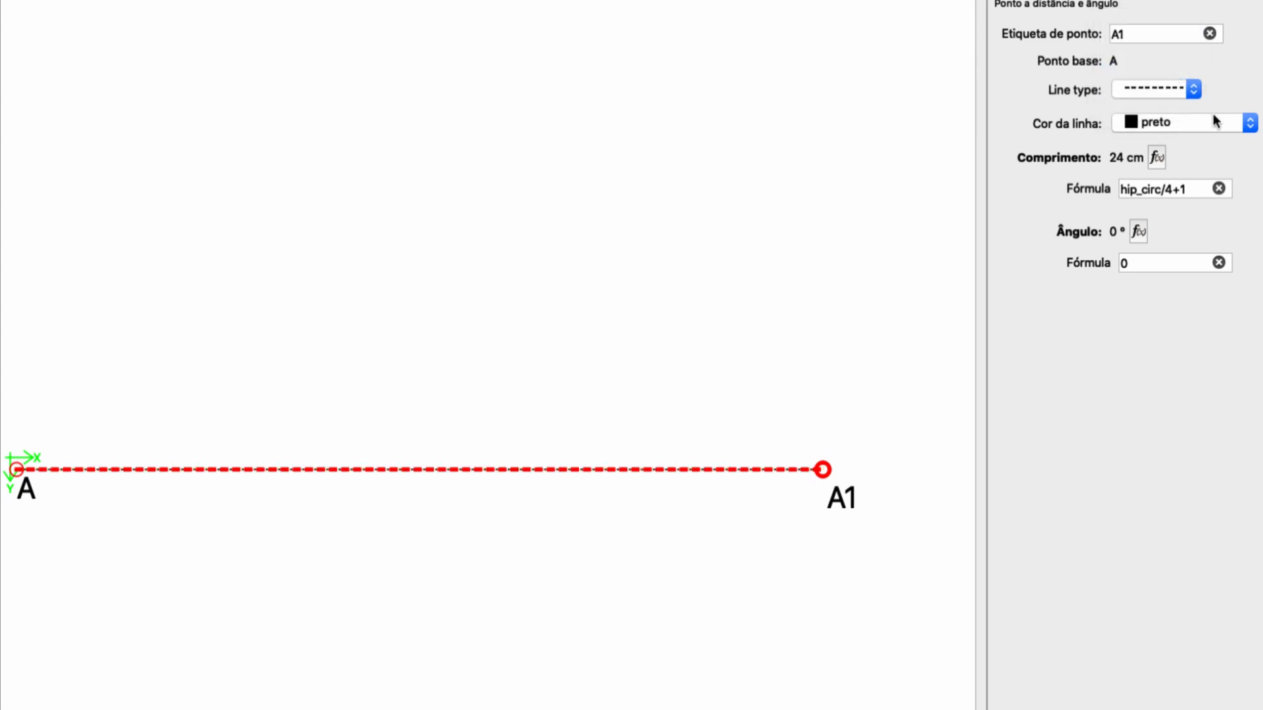
pyautogui.click(1248, 123)
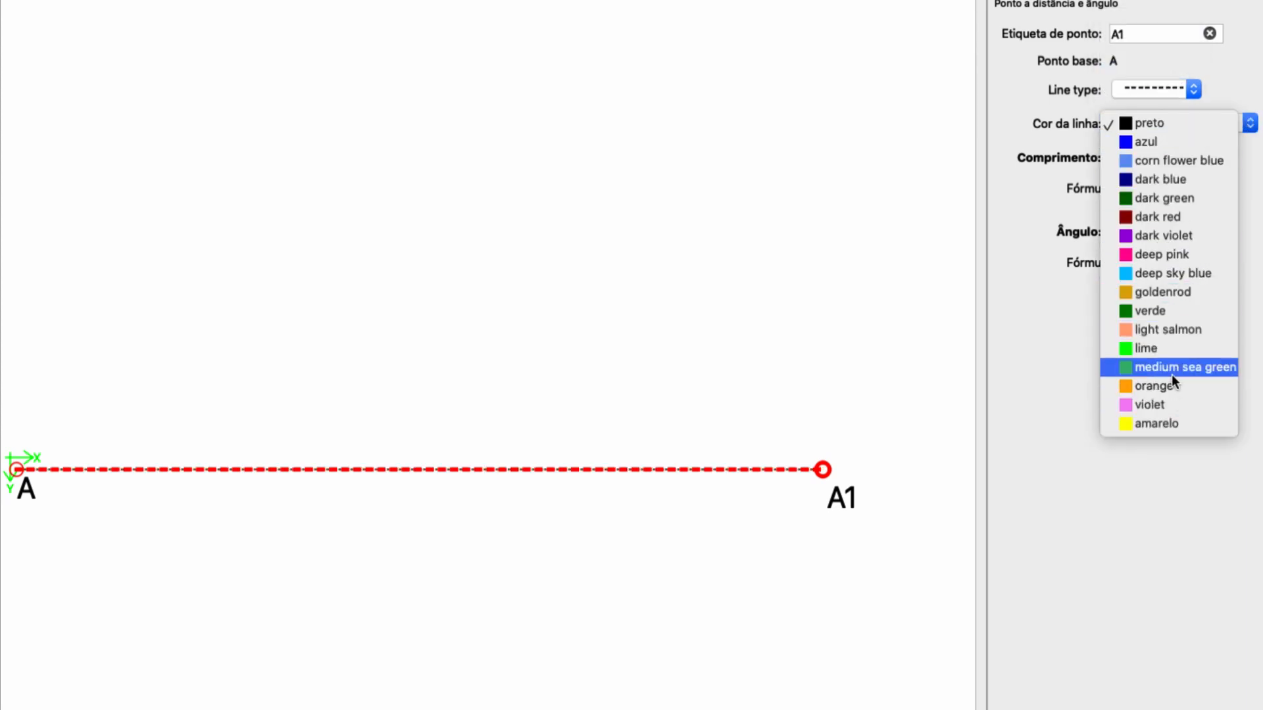
pyautogui.click(1214, 93)
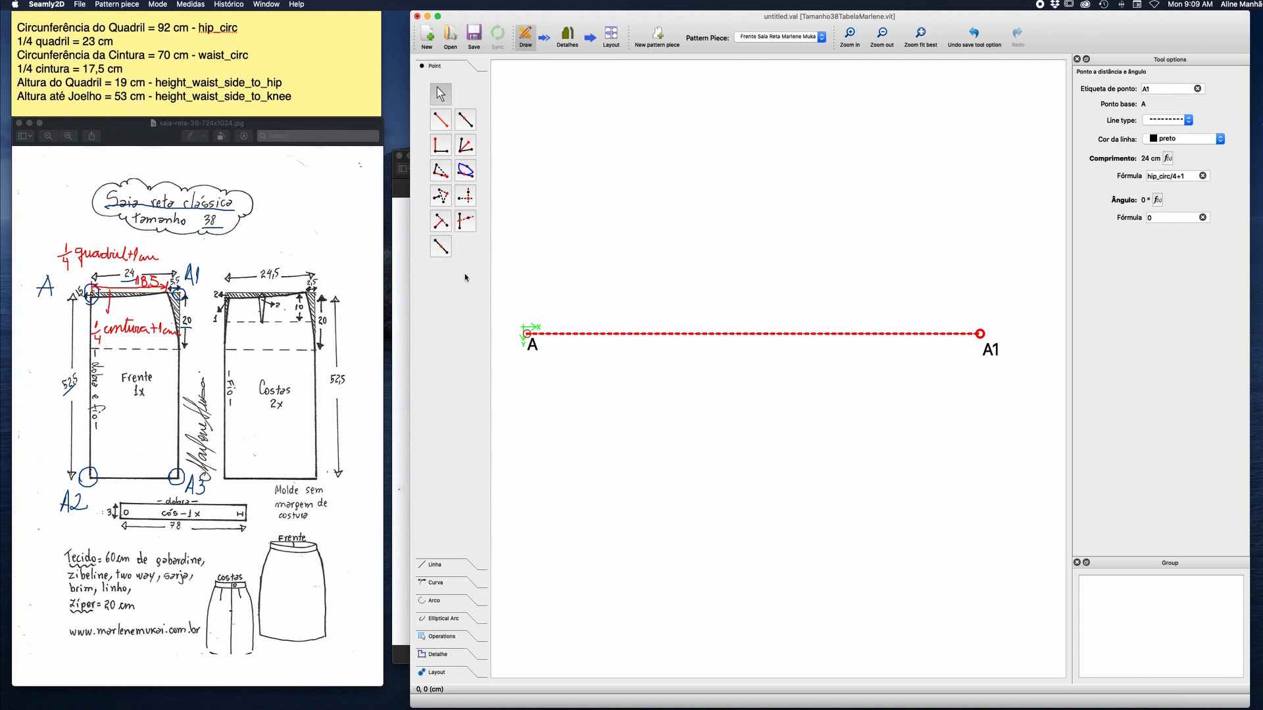
# Start a point at distance and angle from point A, with the length formula height_waist_side_to_knee-0.5.
pyautogui.click(440, 120)
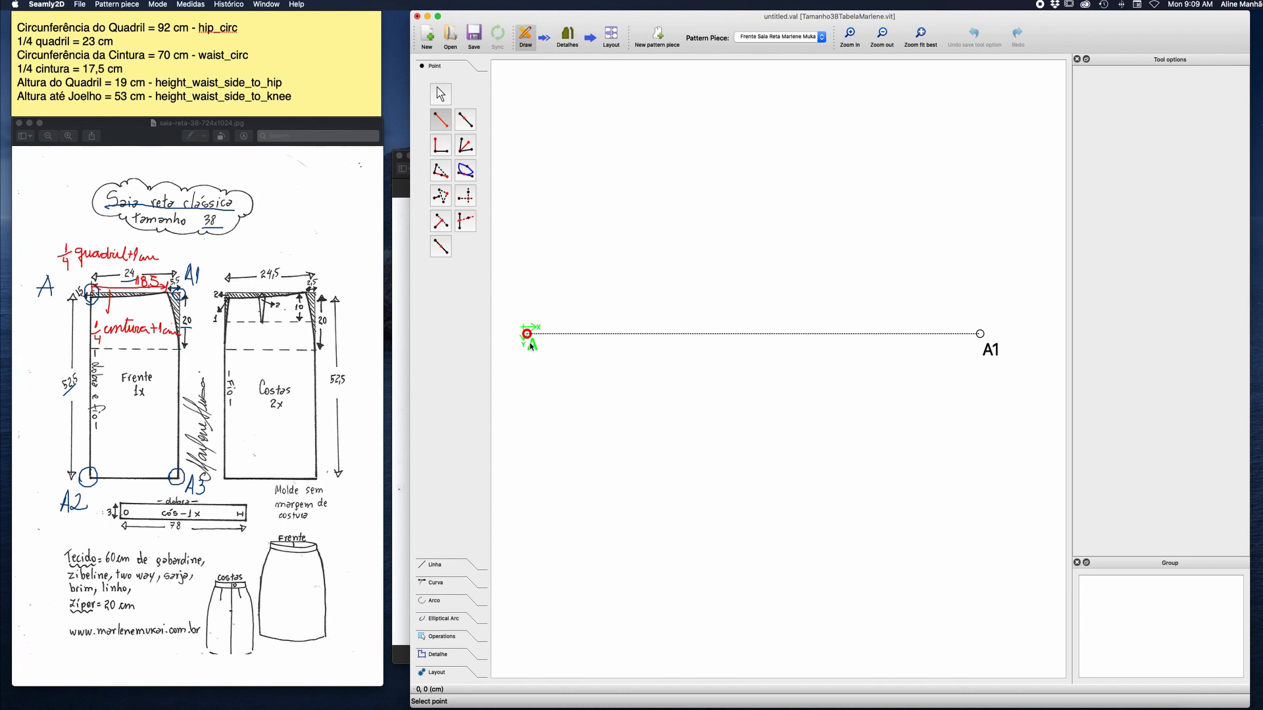
pyautogui.click(527, 335)
pyautogui.click(557, 484)
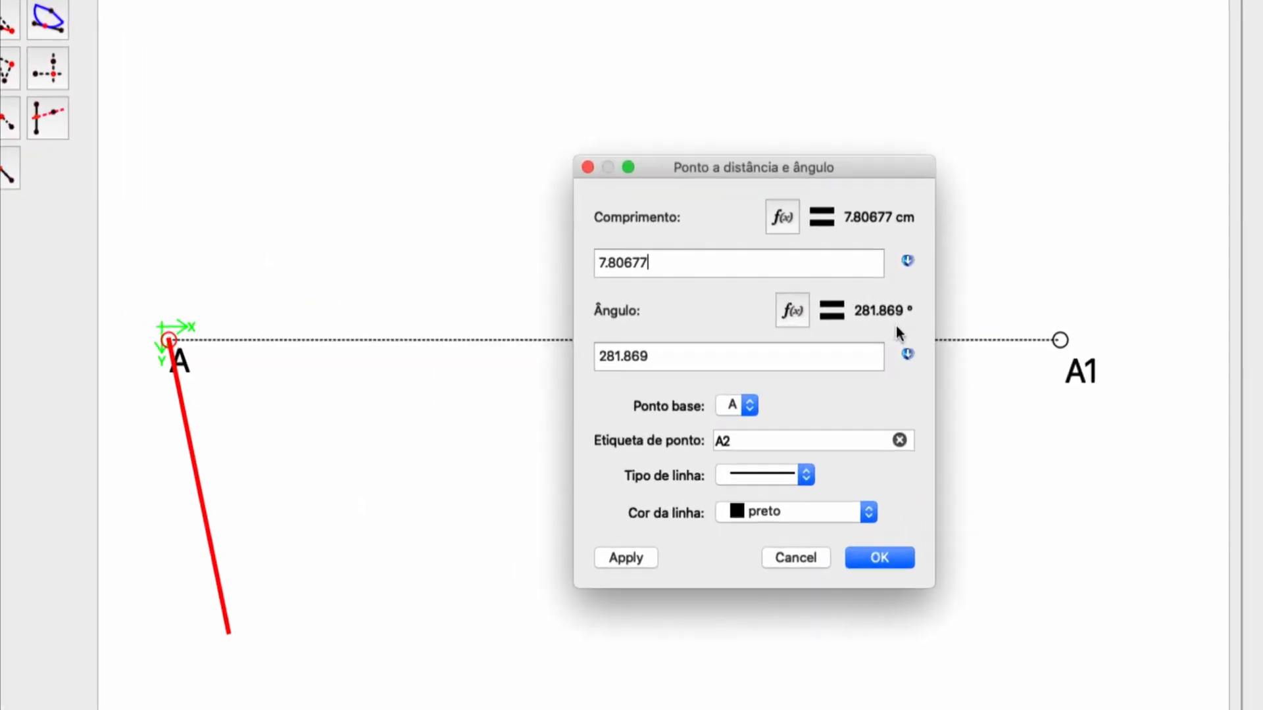
pyautogui.click(748, 190)
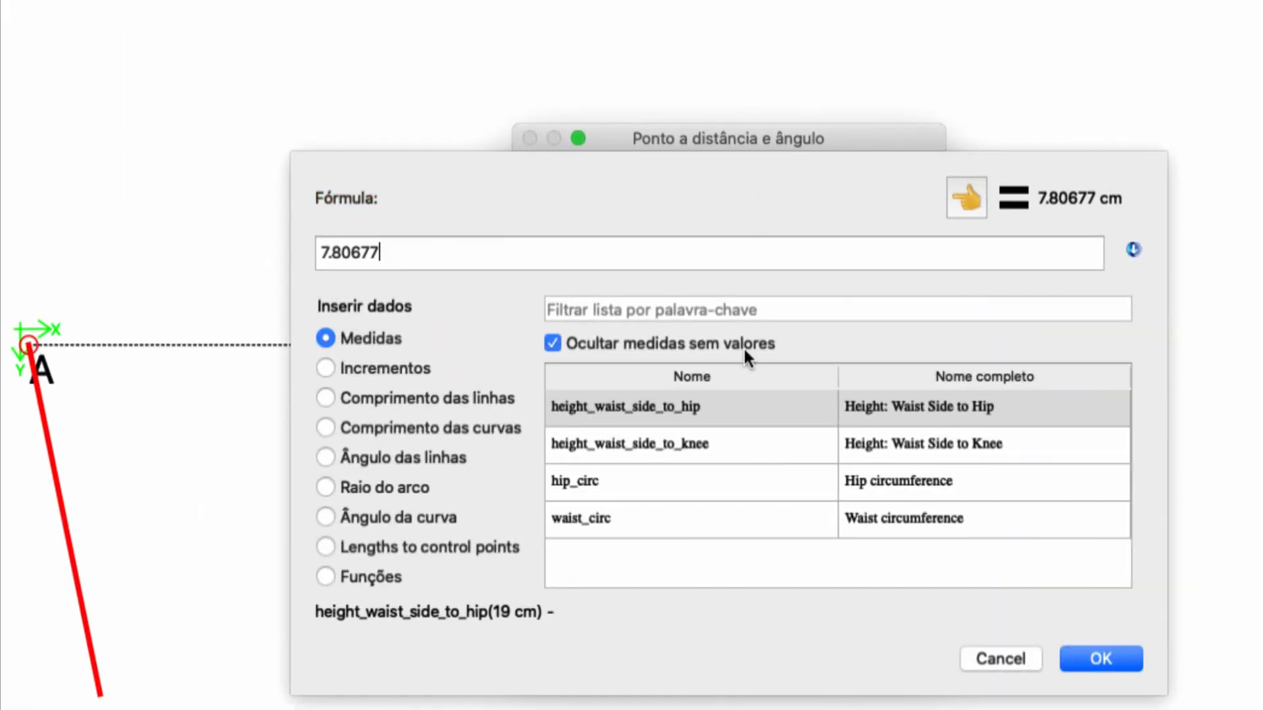
pyautogui.press('BackSpace')
pyautogui.press('BackSpace')
pyautogui.press('BackSpace')
pyautogui.press('BackSpace')
pyautogui.press('BackSpace')
pyautogui.press('BackSpace')
pyautogui.press('BackSpace')
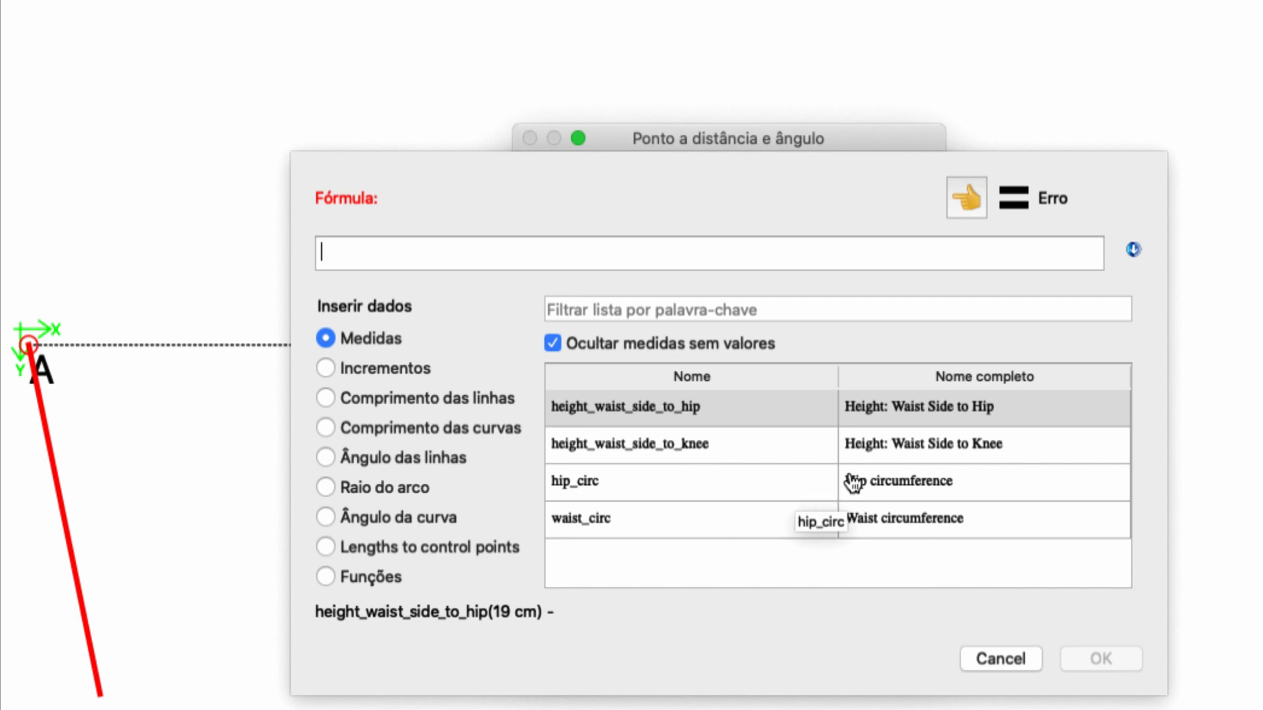
pyautogui.doubleClick(889, 454)
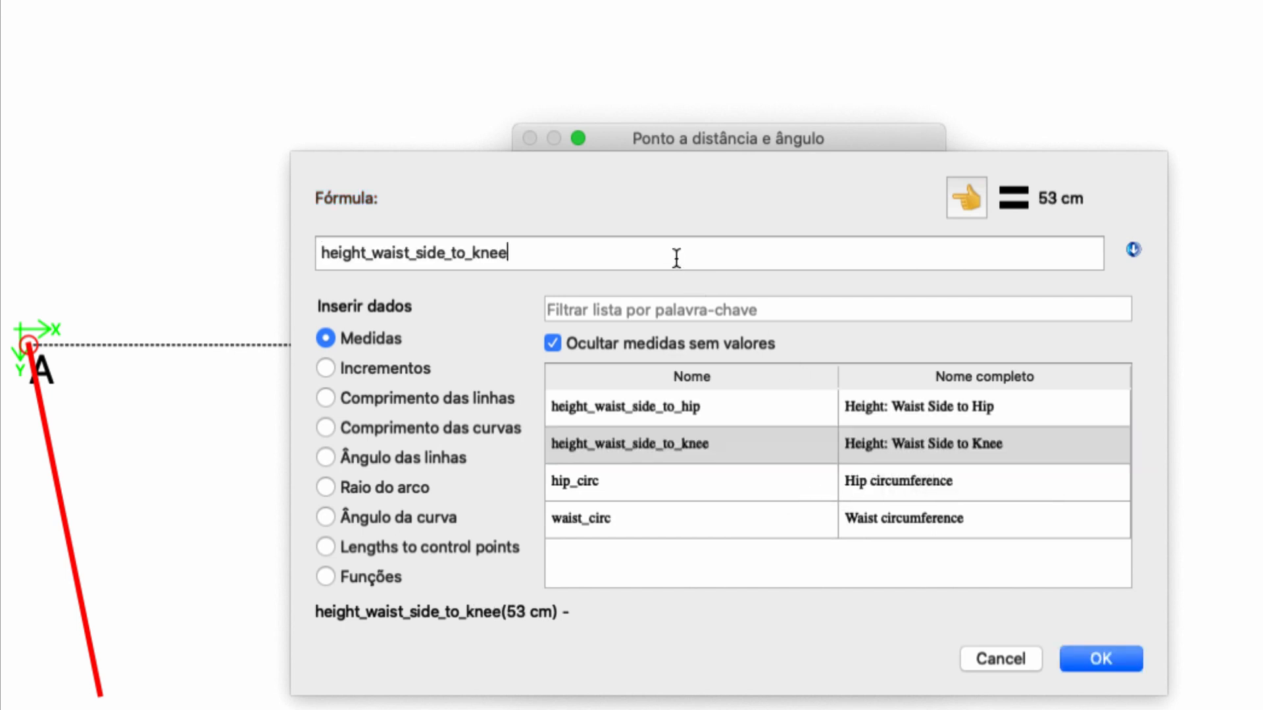
pyautogui.write('-0.5')
pyautogui.click(1110, 666)
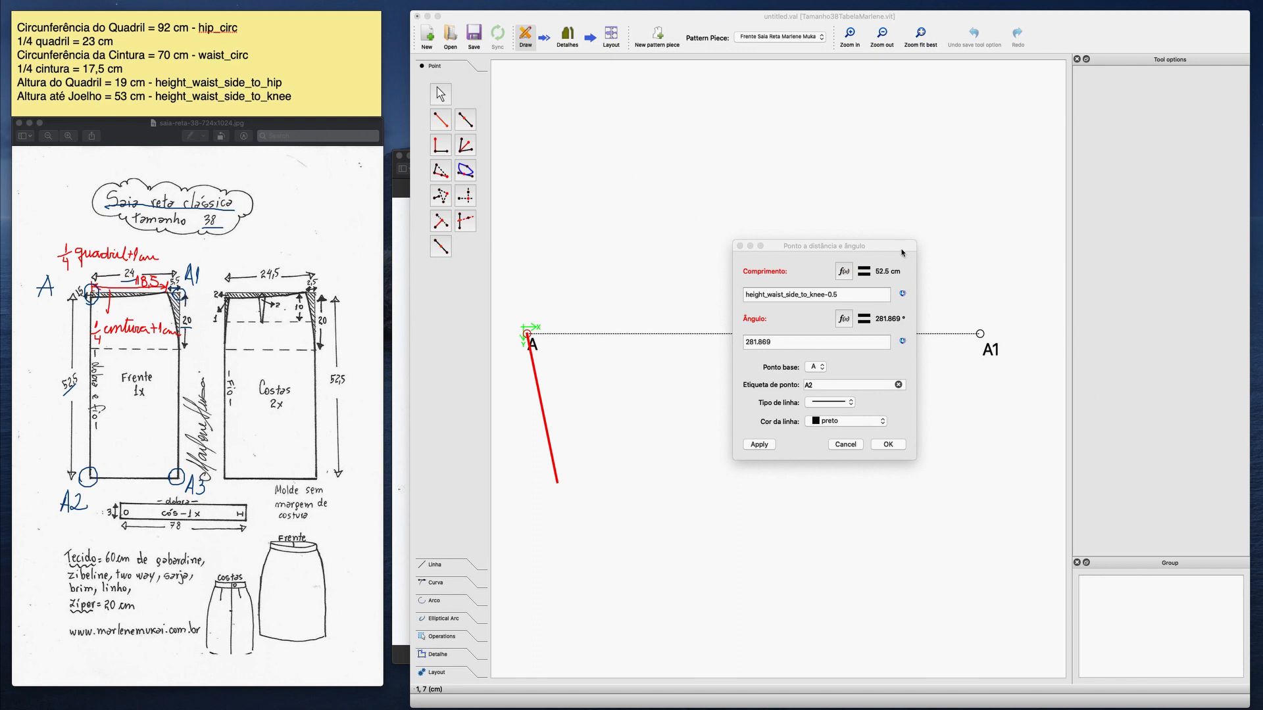
pyautogui.moveTo(625, 163)
pyautogui.mouseDown()
pyautogui.moveTo(681, 162)
pyautogui.moveTo(675, 171)
pyautogui.moveTo(690, 153)
pyautogui.moveTo(710, 162)
pyautogui.moveTo(705, 172)
pyautogui.moveTo(734, 155)
pyautogui.mouseUp()
pyautogui.moveTo(621, 166)
pyautogui.mouseDown()
pyautogui.moveTo(629, 120)
pyautogui.moveTo(636, 162)
pyautogui.mouseUp()
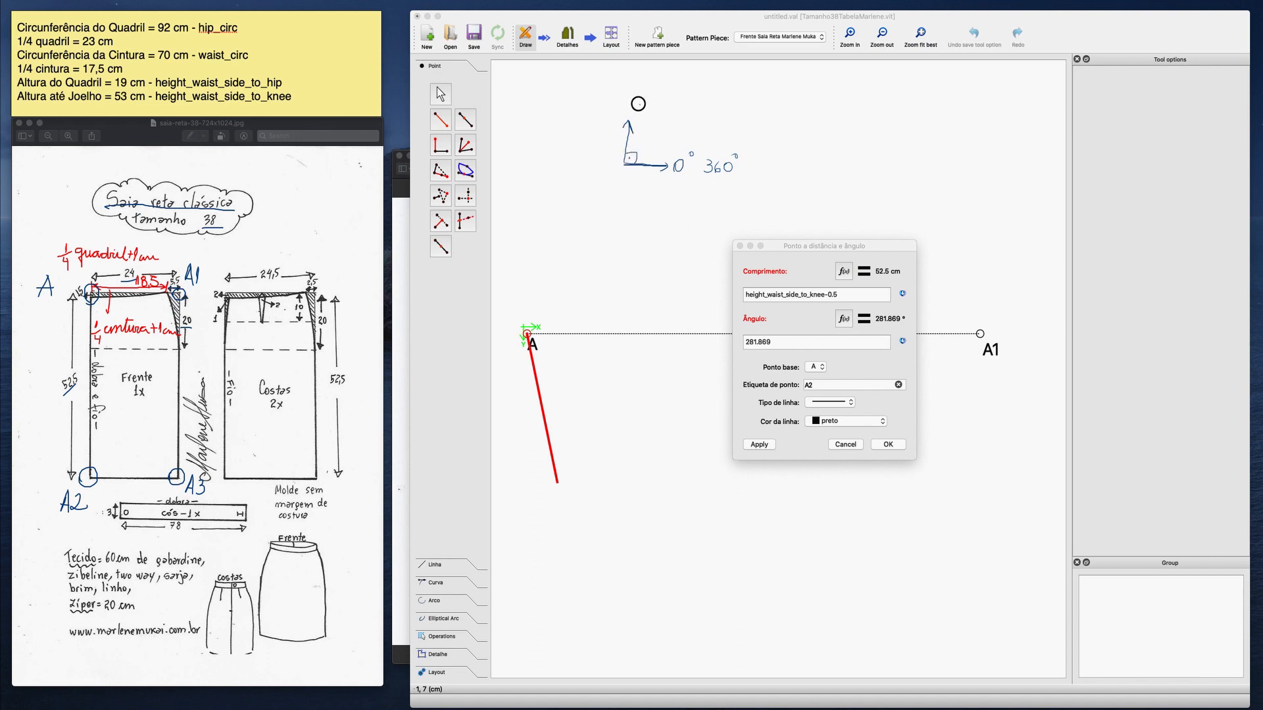
pyautogui.moveTo(637, 103); pyautogui.dragTo(653, 97)
pyautogui.moveTo(620, 164)
pyautogui.mouseDown()
pyautogui.moveTo(587, 167)
pyautogui.moveTo(553, 146)
pyautogui.moveTo(557, 156)
pyautogui.moveTo(568, 137)
pyautogui.moveTo(621, 168)
pyautogui.moveTo(613, 203)
pyautogui.moveTo(637, 220)
pyautogui.mouseUp()
pyautogui.moveTo(647, 210); pyautogui.dragTo(648, 210)
pyautogui.moveTo(655, 203); pyautogui.dragTo(656, 202)
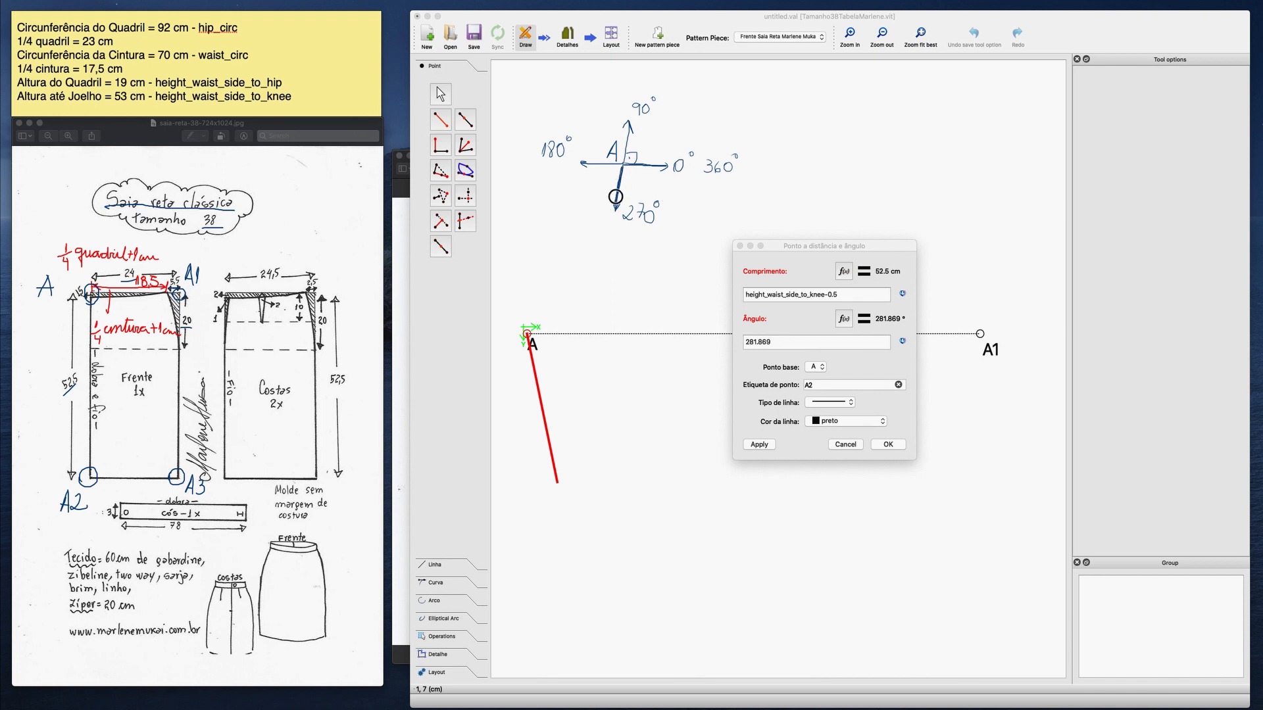
pyautogui.moveTo(622, 171)
pyautogui.mouseDown()
pyautogui.moveTo(602, 253)
pyautogui.moveTo(629, 252)
pyautogui.mouseUp()
pyautogui.moveTo(657, 152)
pyautogui.mouseDown()
pyautogui.moveTo(600, 134)
pyautogui.moveTo(611, 183)
pyautogui.moveTo(600, 178)
pyautogui.moveTo(649, 167)
pyautogui.mouseUp()
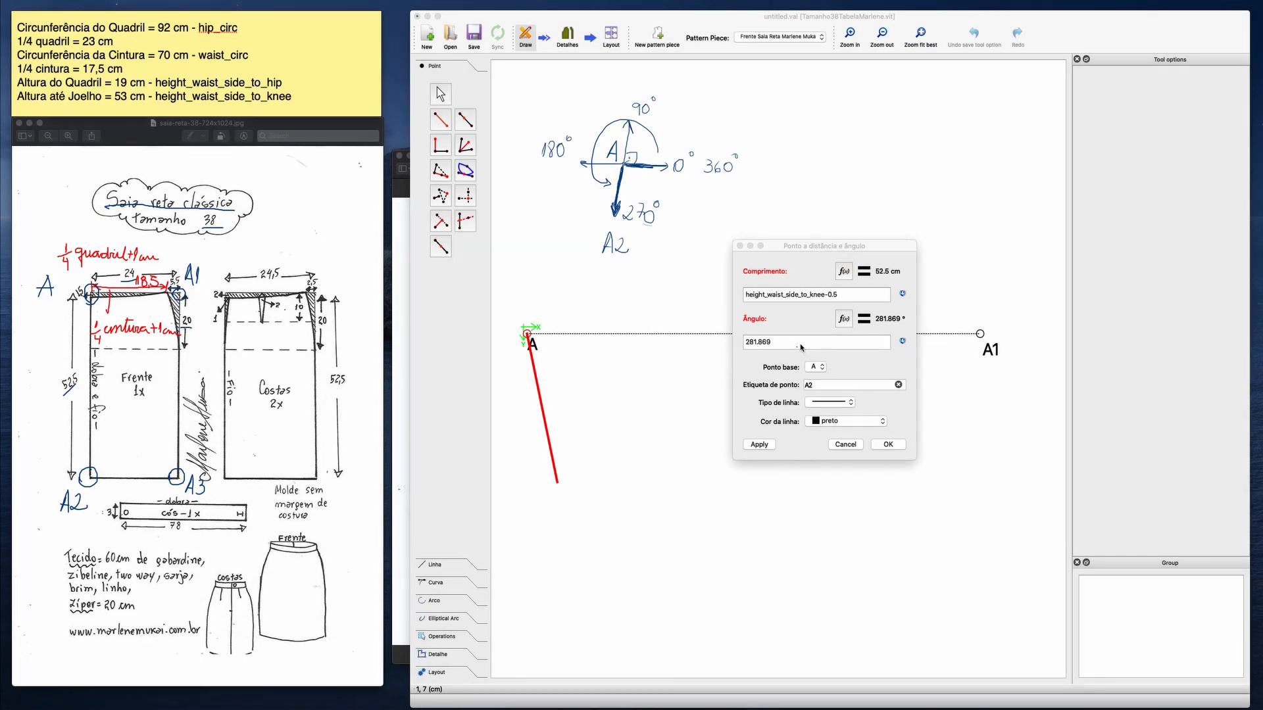
# Set the new point's angle to 270° and its line type to short-dashed, and create it as A2.
pyautogui.moveTo(799, 343); pyautogui.dragTo(739, 342)
pyautogui.write('270')
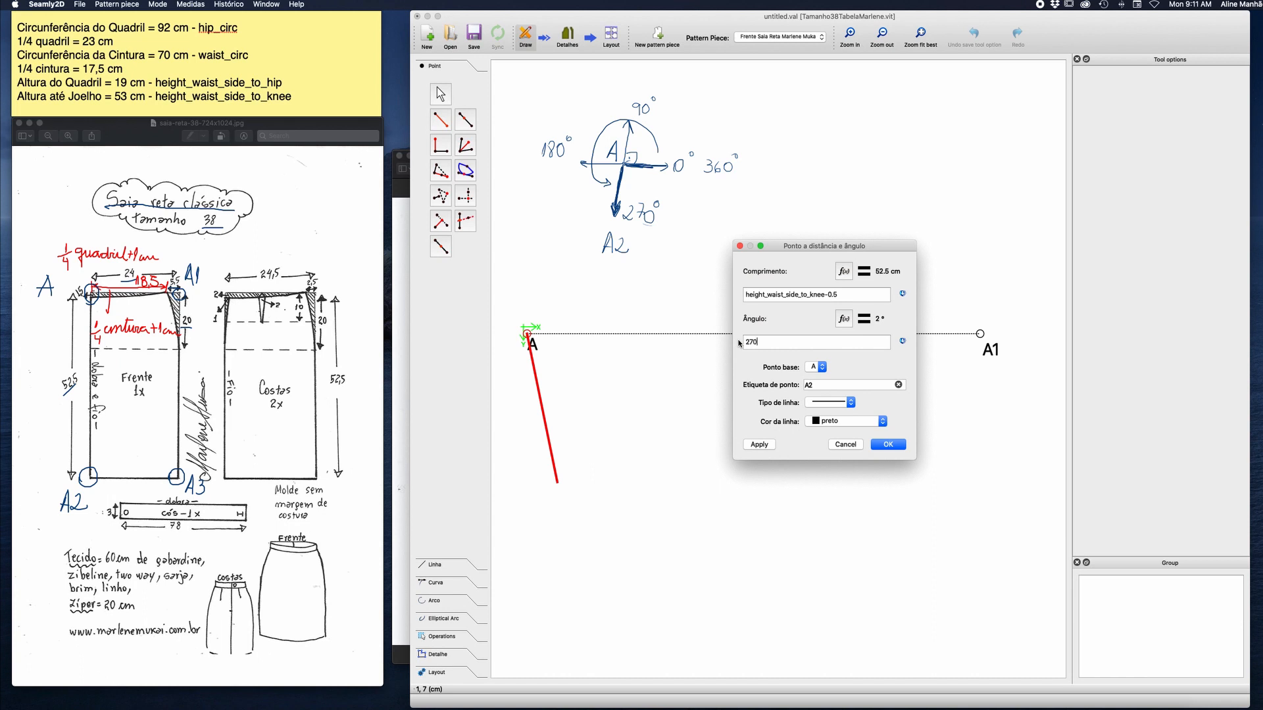
pyautogui.click(851, 402)
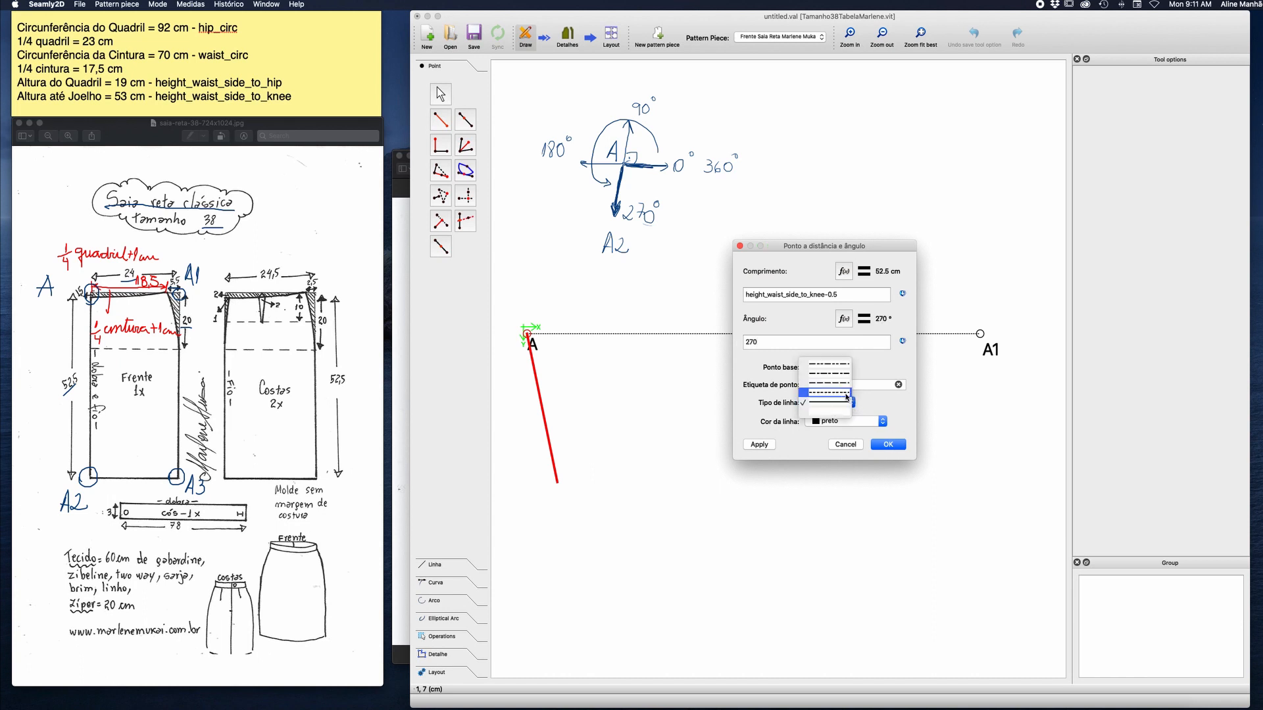
pyautogui.click(853, 414)
pyautogui.click(887, 444)
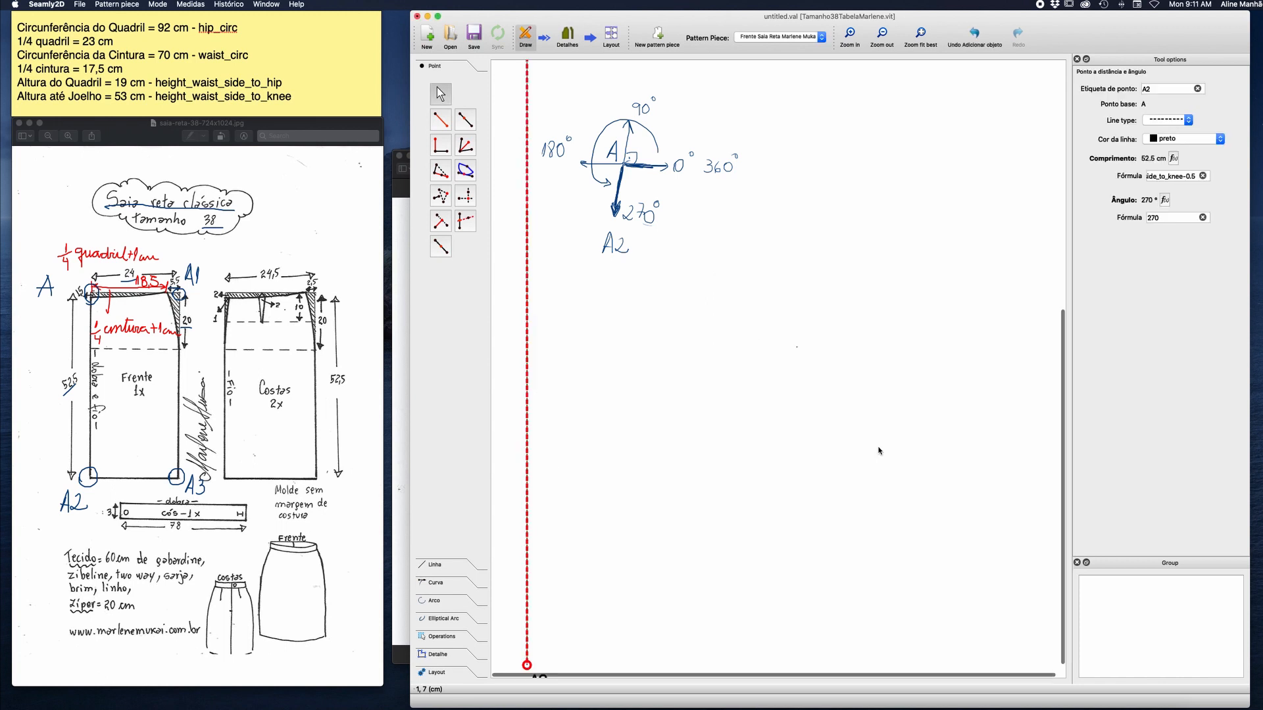
pyautogui.click(920, 40)
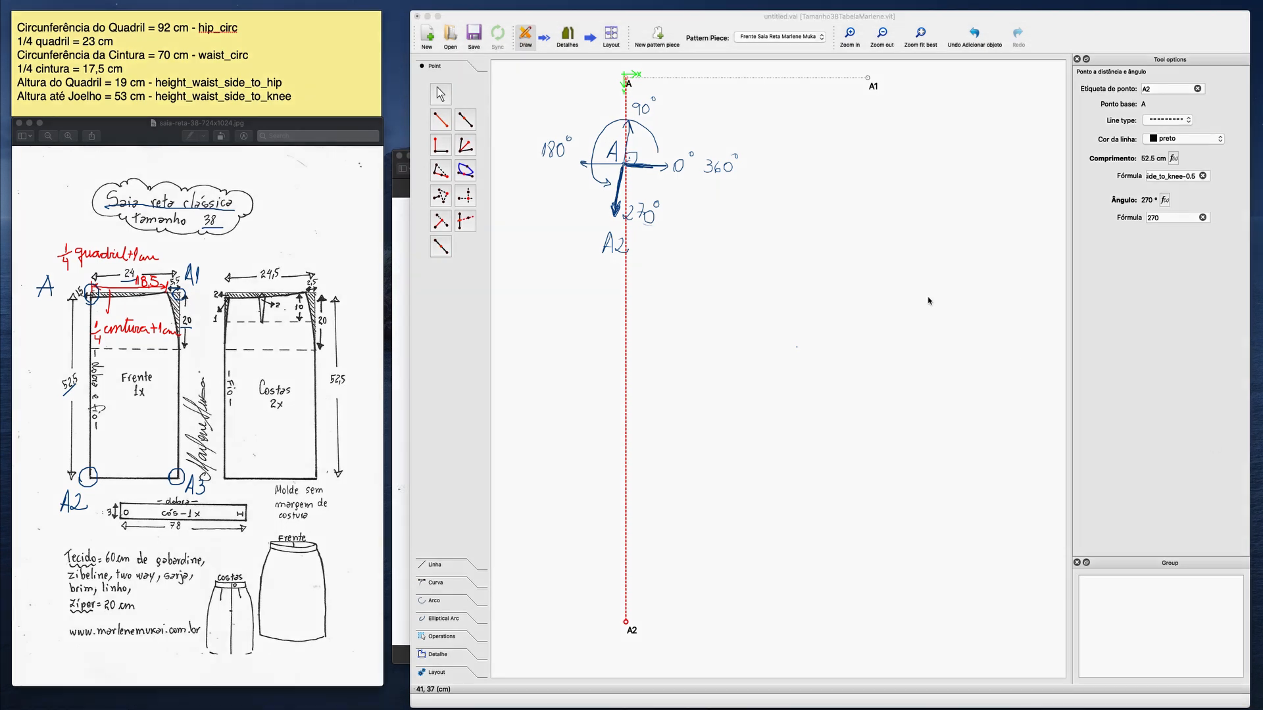
pyautogui.moveTo(716, 146)
pyautogui.mouseDown()
pyautogui.moveTo(553, 143)
pyautogui.moveTo(656, 161)
pyautogui.moveTo(625, 217)
pyautogui.moveTo(631, 256)
pyautogui.mouseUp()
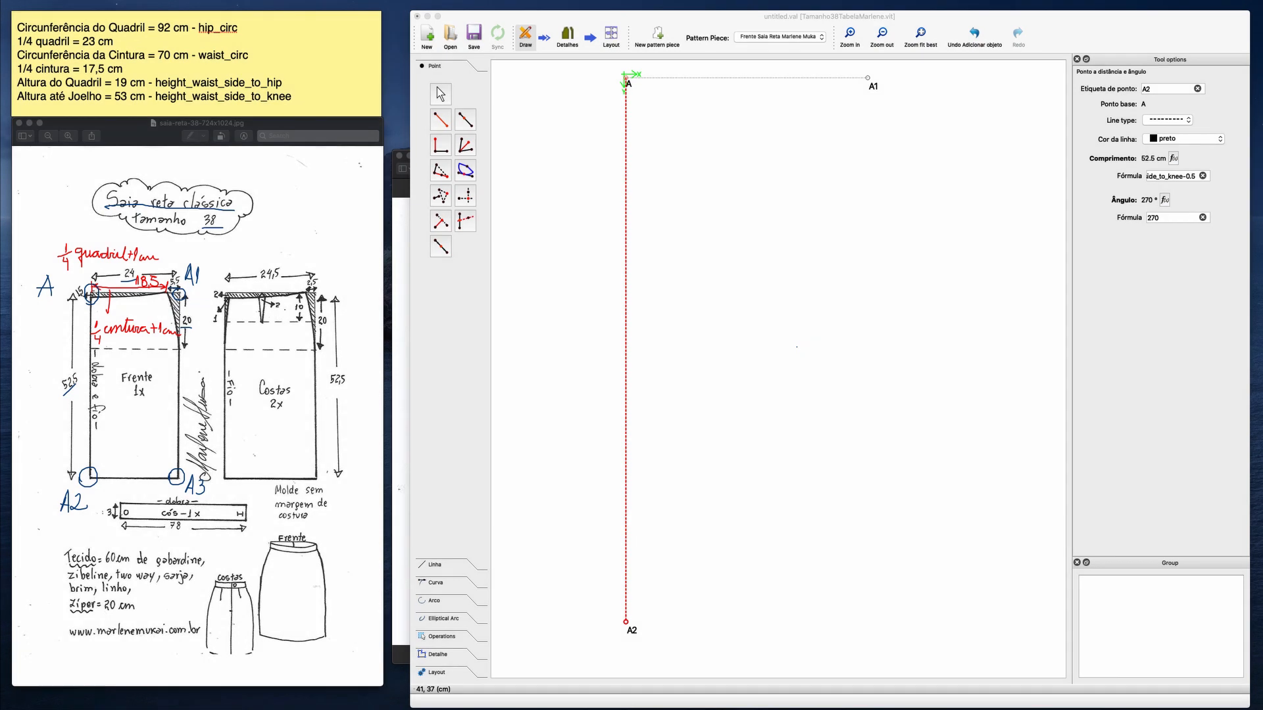
pyautogui.click(826, 311)
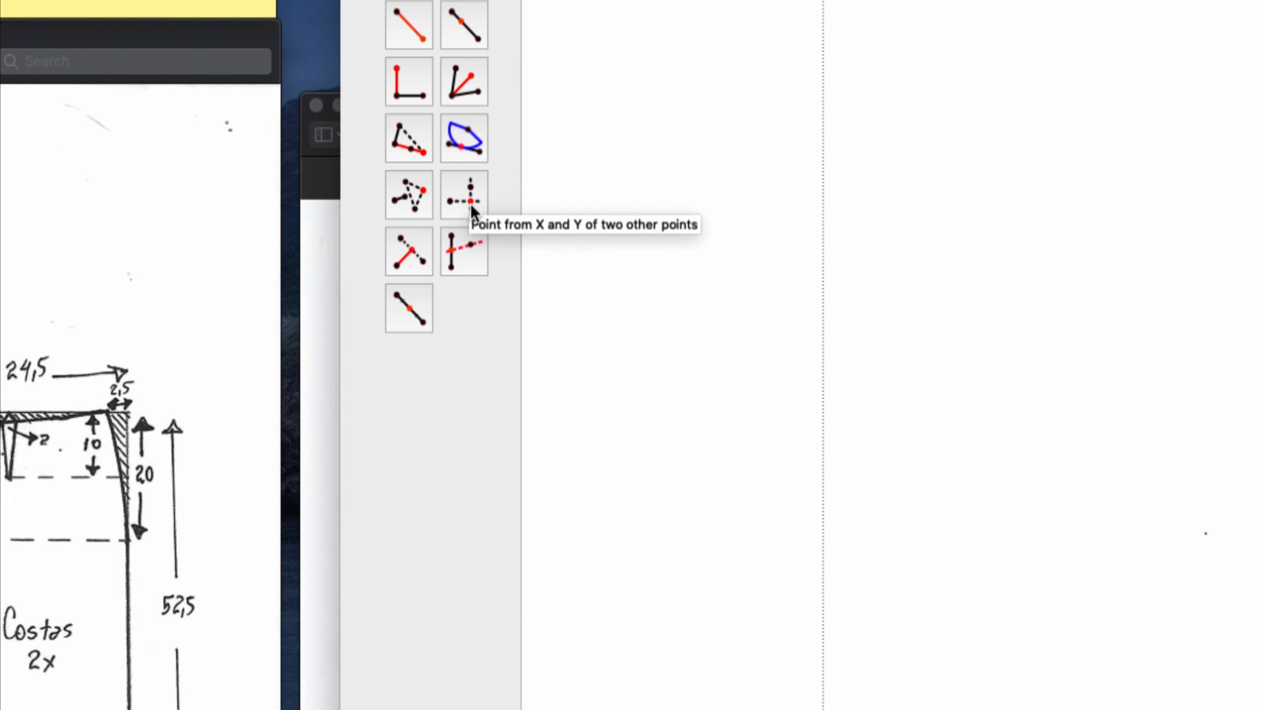
# Create point A3 from the X position of A1 and the Y position of A2.
pyautogui.click(473, 210)
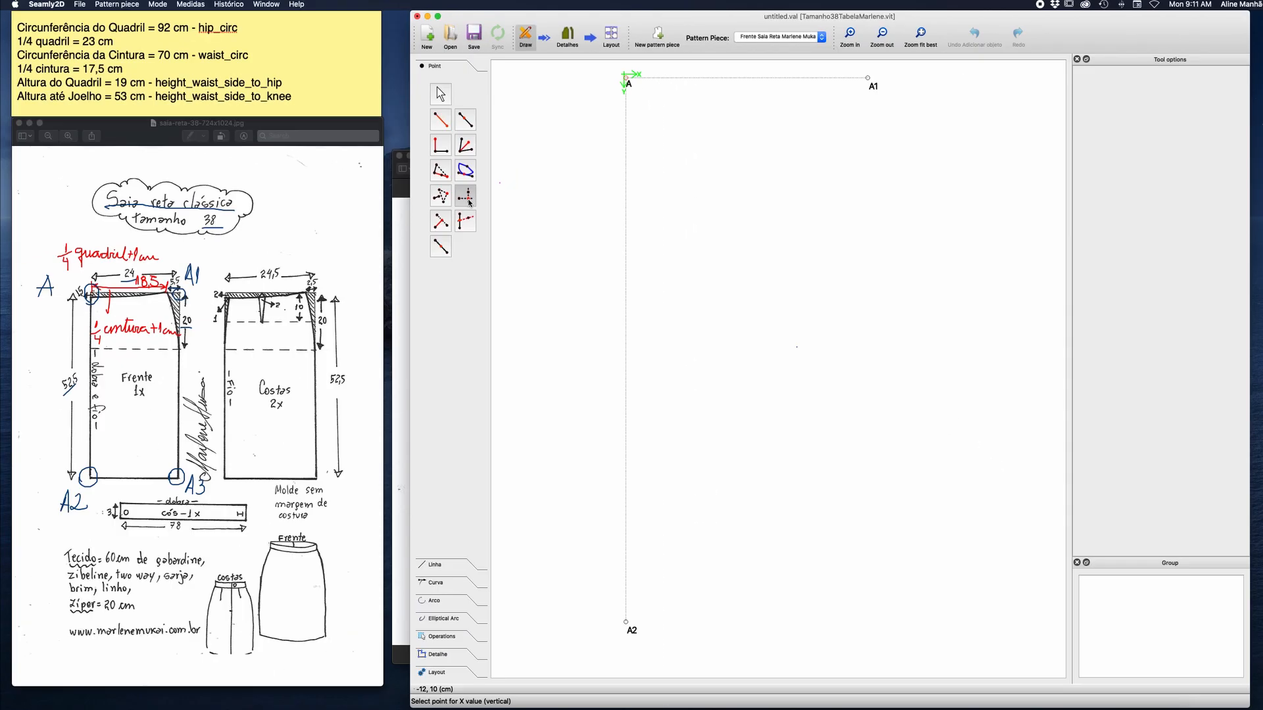
pyautogui.click(868, 79)
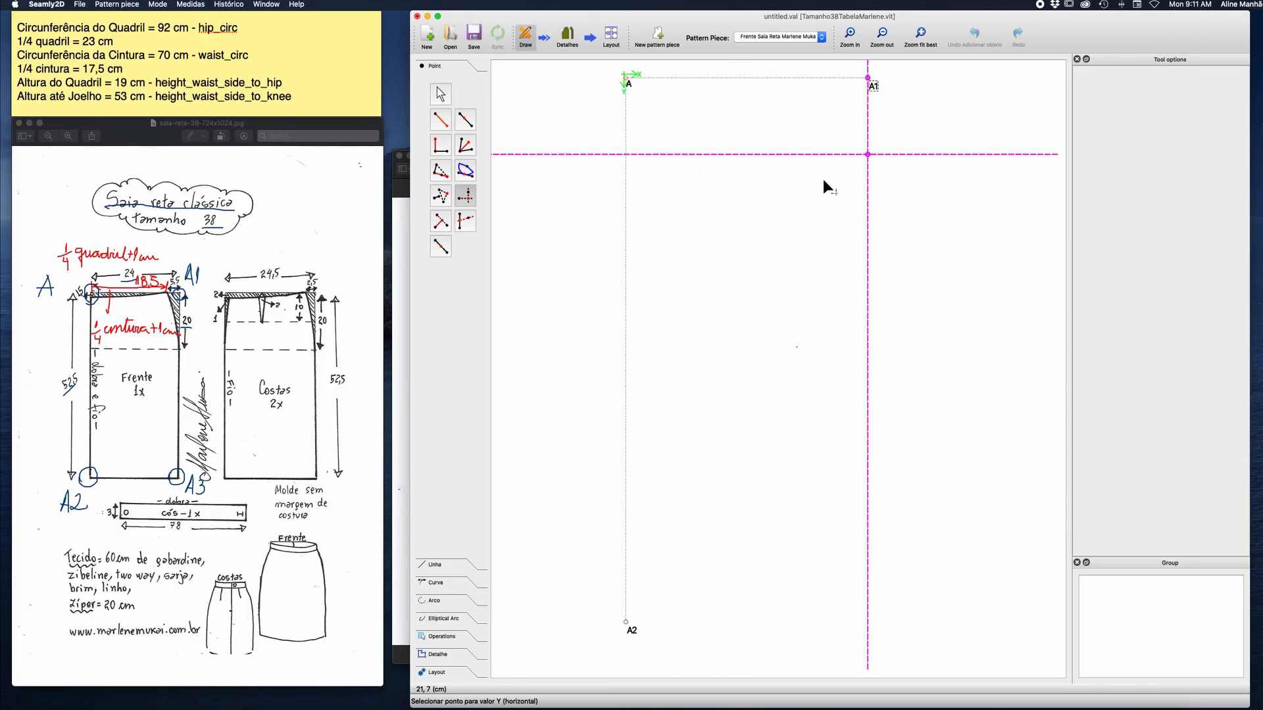
pyautogui.click(635, 630)
pyautogui.click(832, 611)
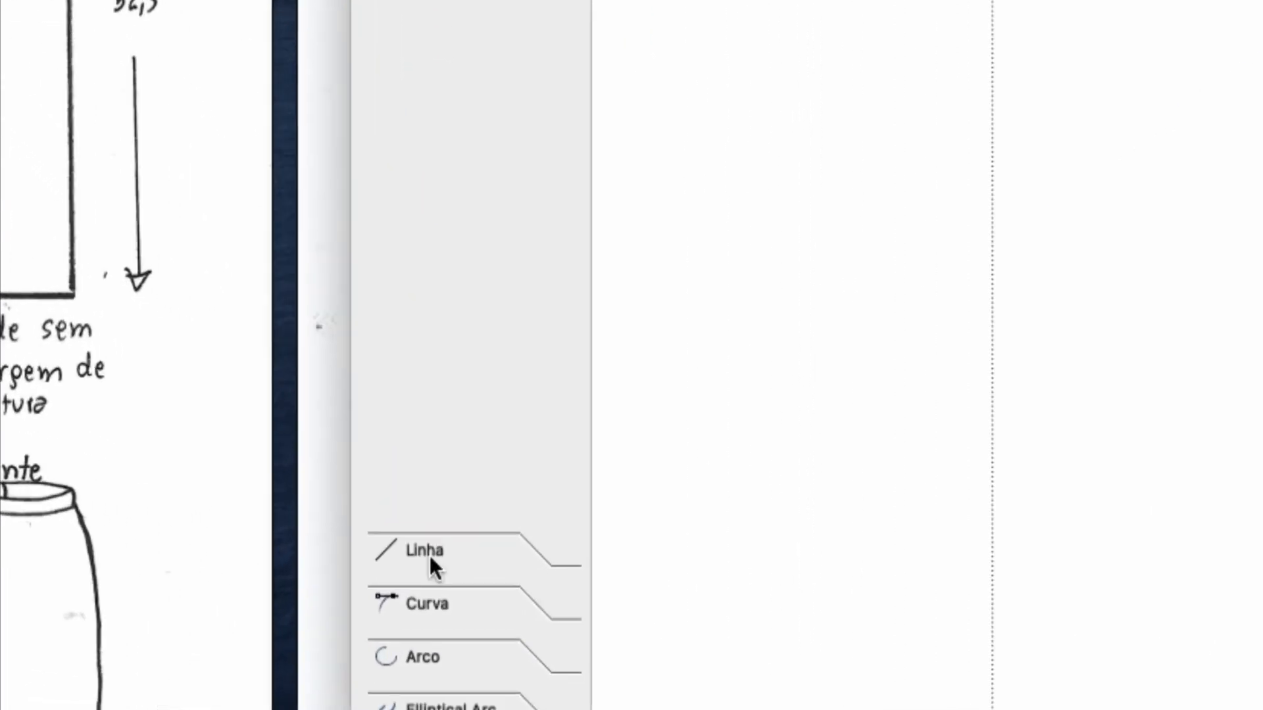
# Draw a line between points A2 and A3 and give it the short-dashed line type.
pyautogui.click(429, 555)
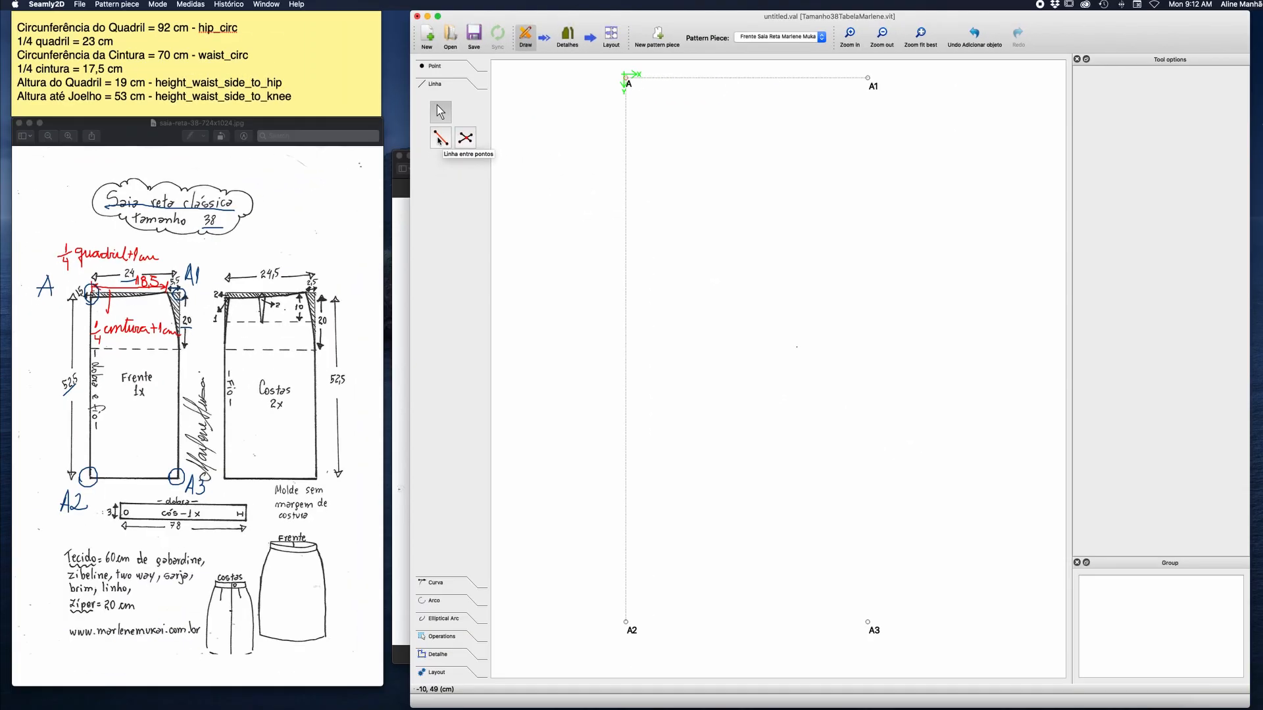
pyautogui.click(435, 140)
pyautogui.click(628, 628)
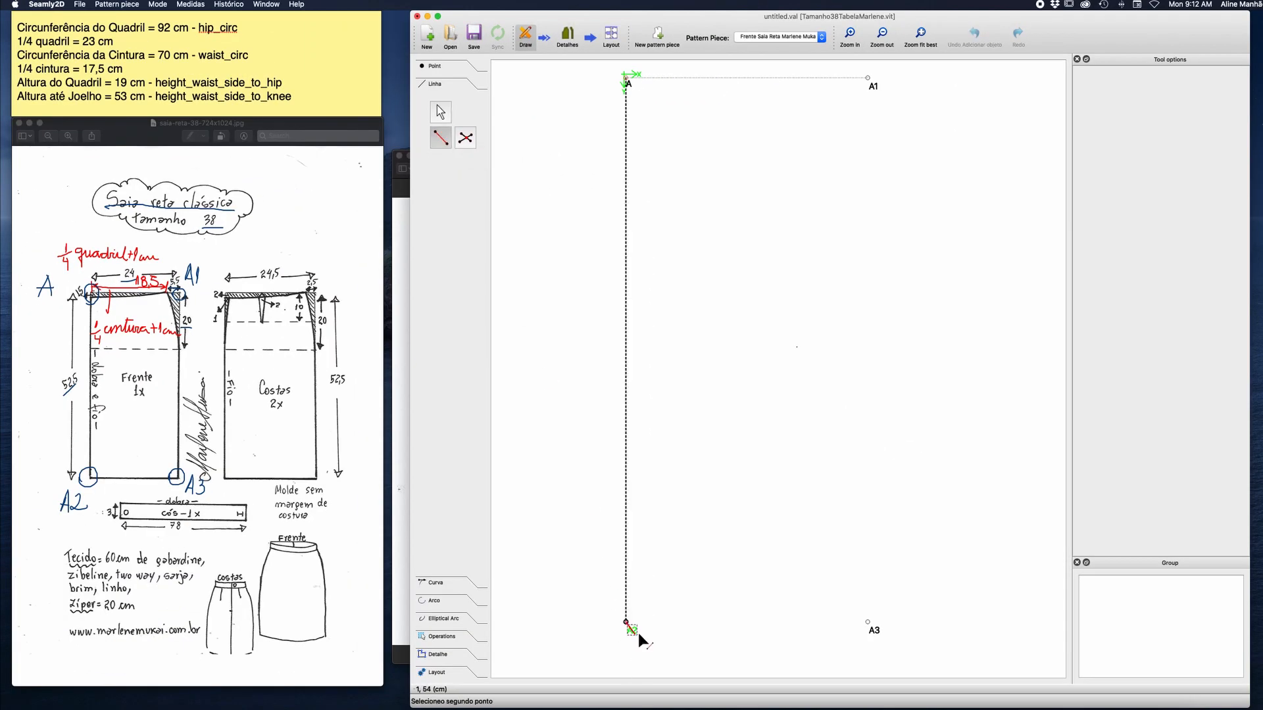
pyautogui.click(871, 636)
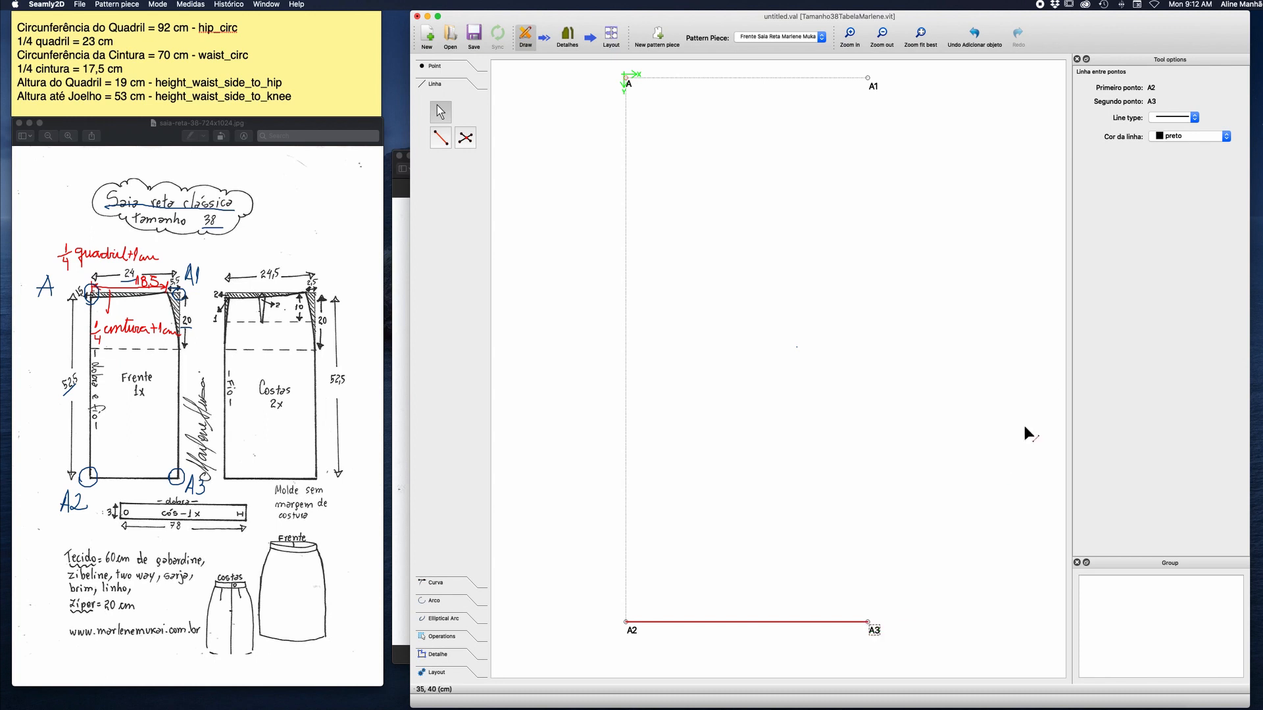
pyautogui.click(1174, 117)
pyautogui.click(1171, 108)
# Draw a line between points A1 and A3 and give it the short-dashed line type.
pyautogui.click(441, 137)
pyautogui.click(867, 78)
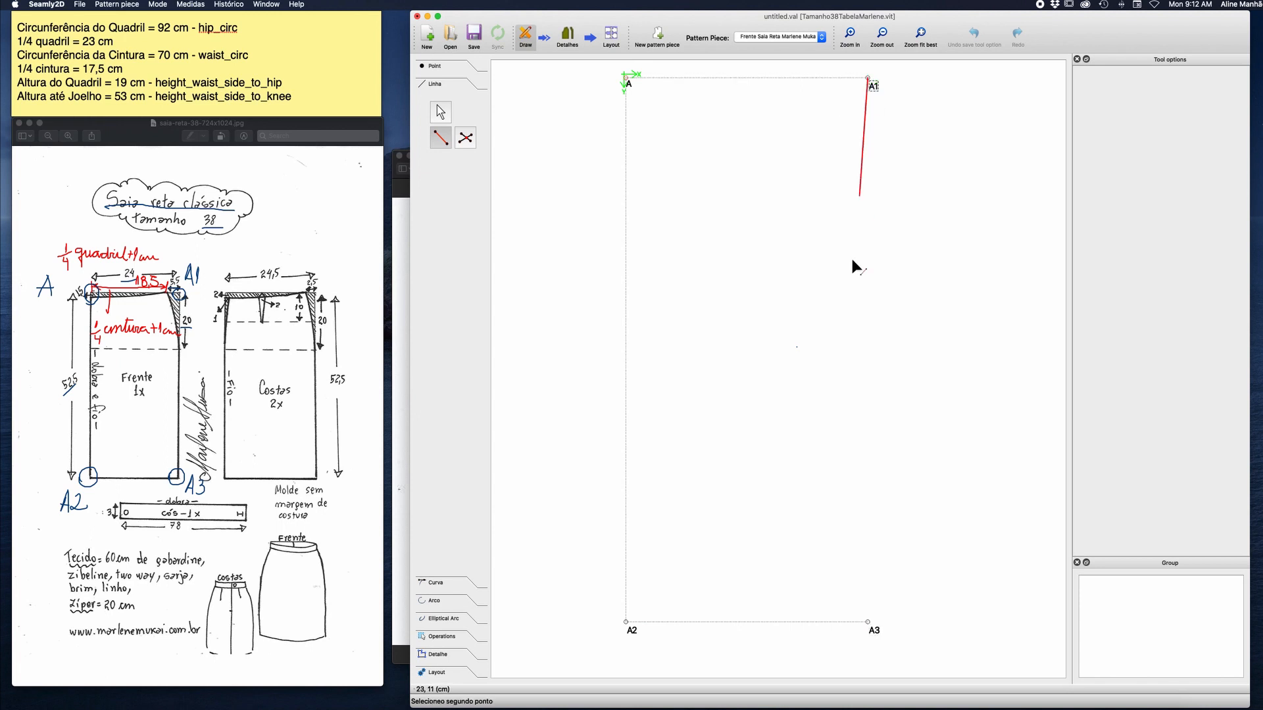
pyautogui.click(875, 631)
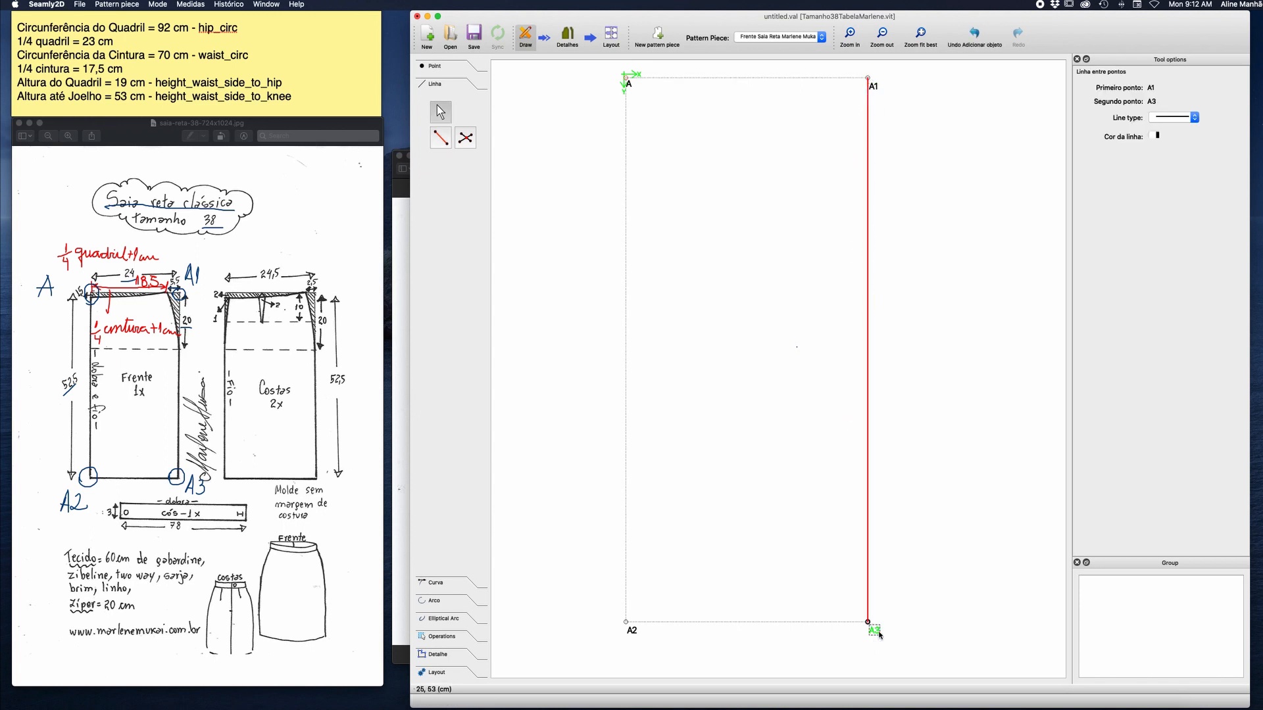
pyautogui.click(1194, 119)
pyautogui.click(1186, 108)
pyautogui.click(1048, 197)
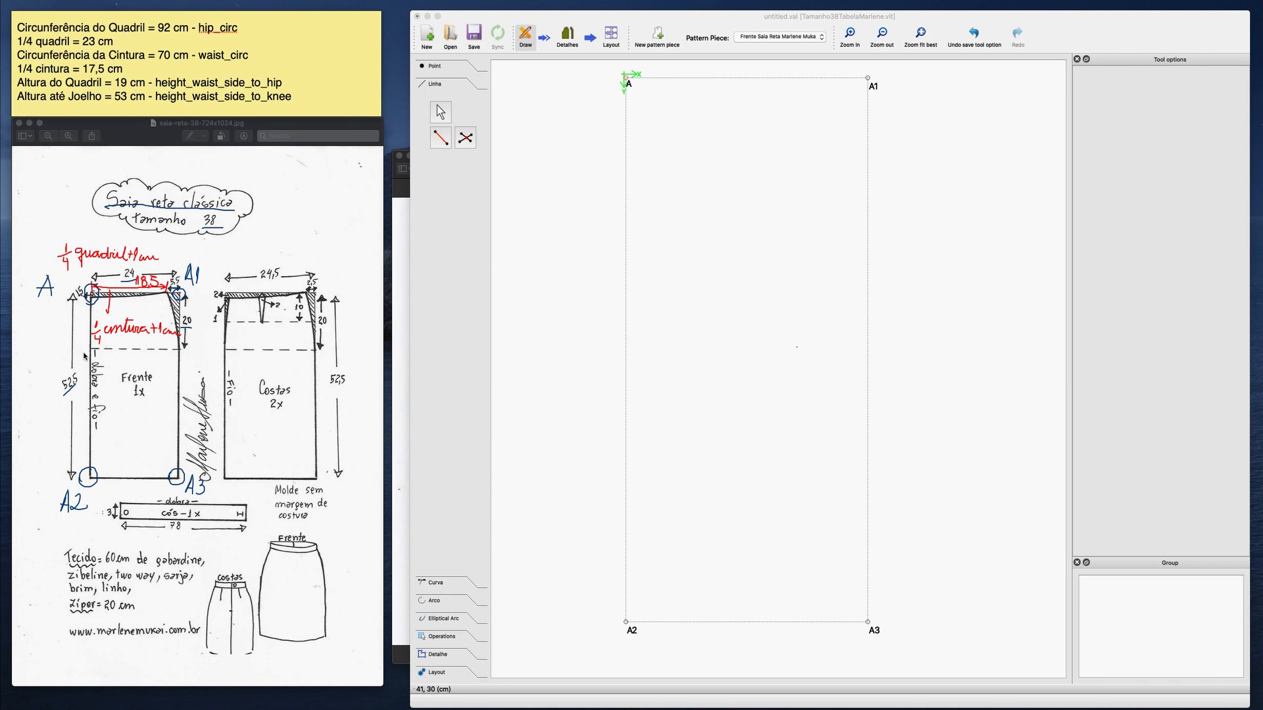
pyautogui.moveTo(171, 349); pyautogui.dragTo(189, 369)
pyautogui.moveTo(199, 349)
pyautogui.mouseDown()
pyautogui.moveTo(203, 368)
pyautogui.moveTo(214, 357)
pyautogui.mouseUp()
pyautogui.moveTo(215, 350); pyautogui.dragTo(209, 370)
pyautogui.moveTo(90, 342); pyautogui.dragTo(46, 337)
pyautogui.moveTo(46, 336); pyautogui.dragTo(58, 357)
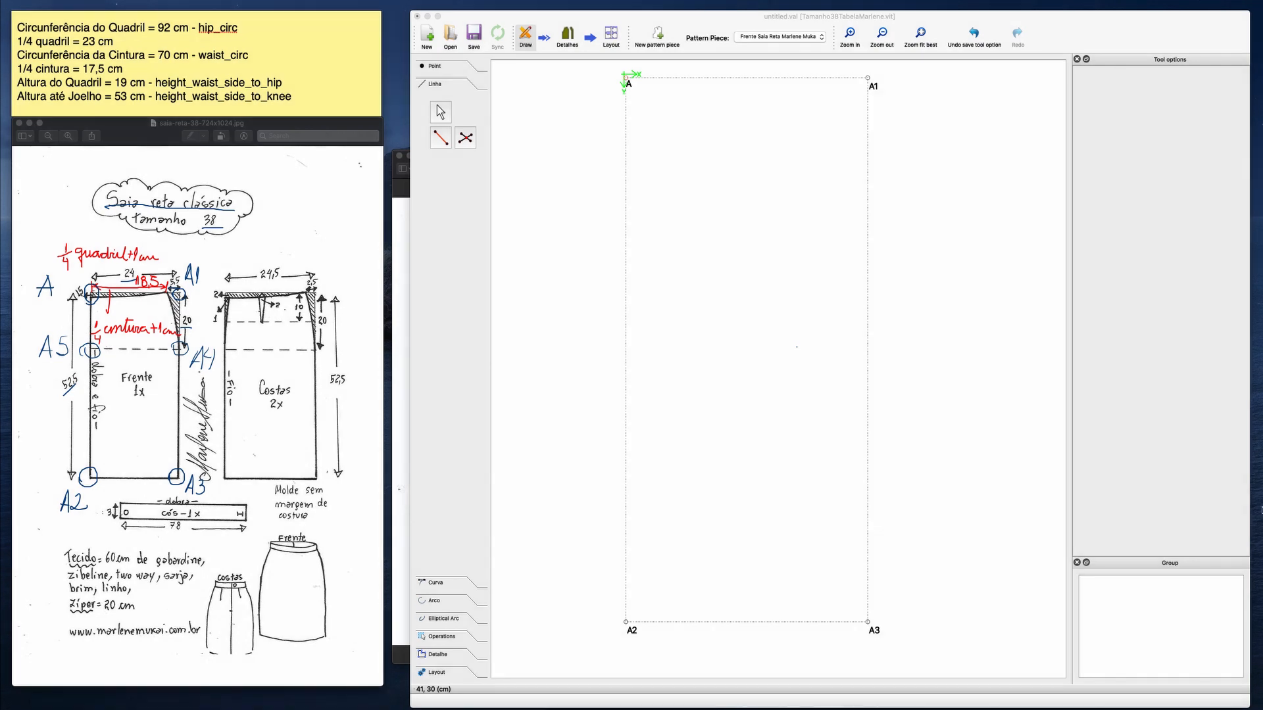
pyautogui.click(1011, 412)
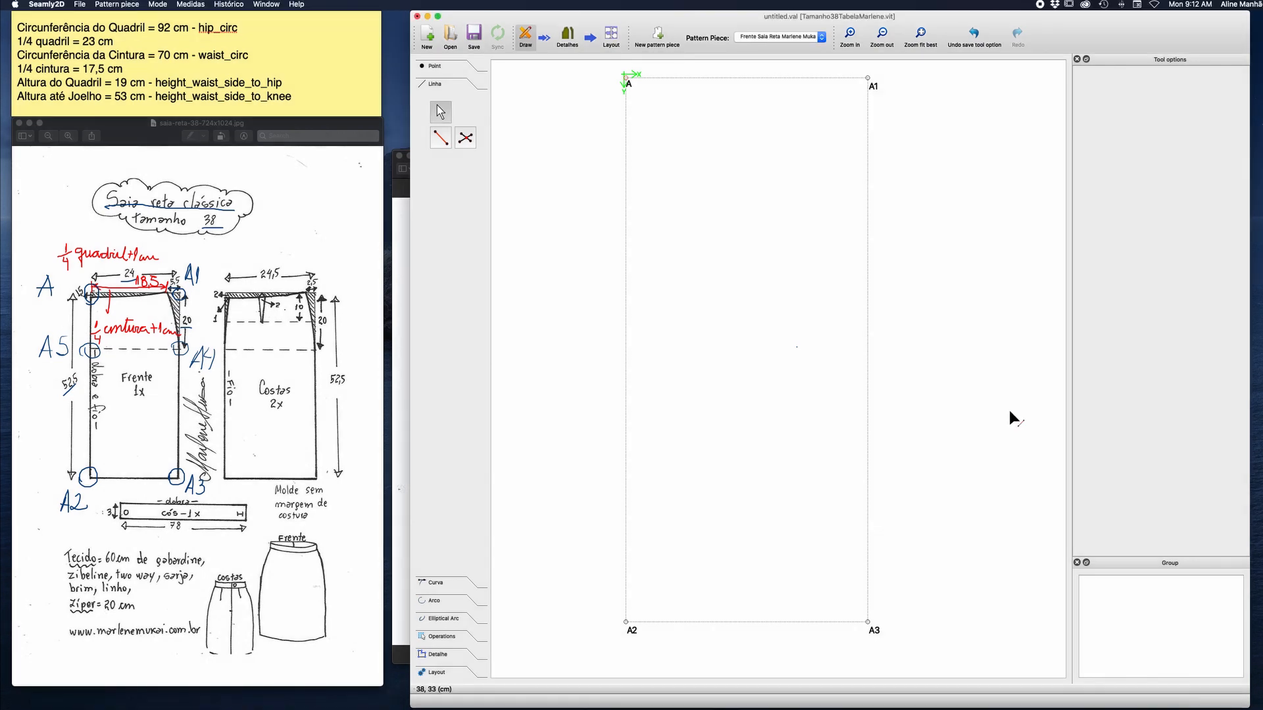
# Start point A4 at distance and angle from A1, with the length formula height_waist_side_to_hip+1.
pyautogui.click(439, 66)
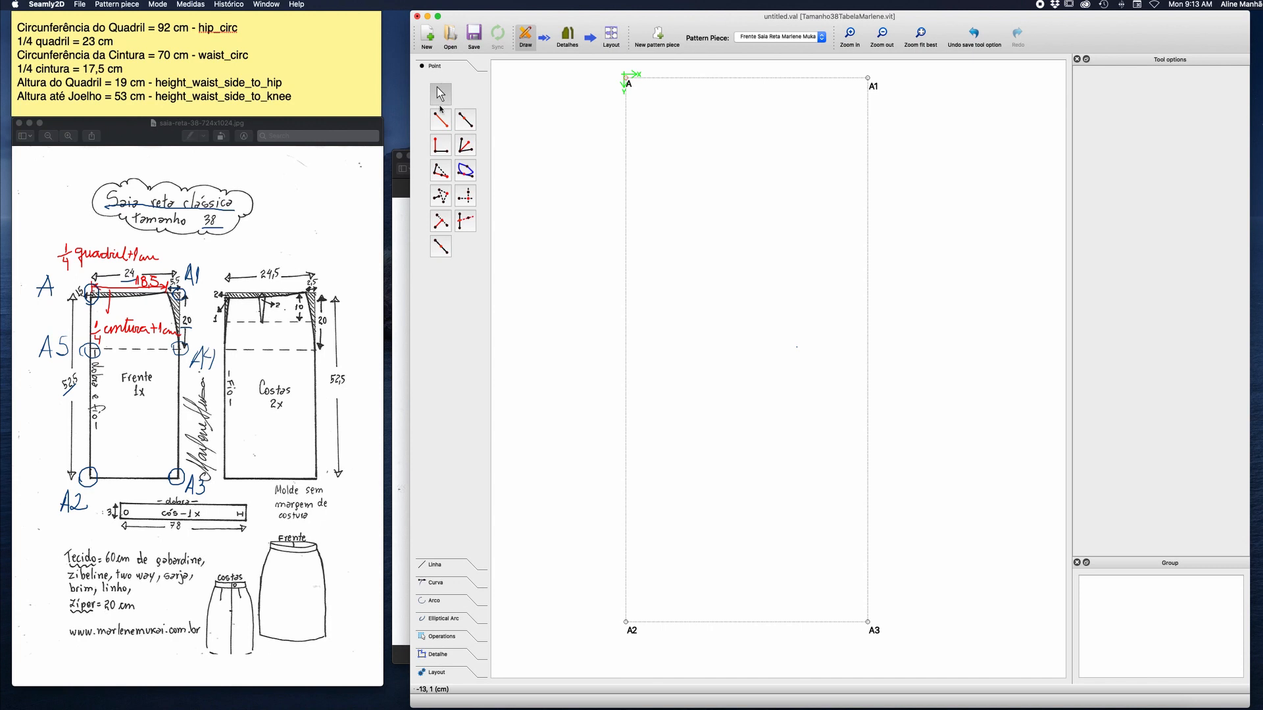
pyautogui.click(439, 118)
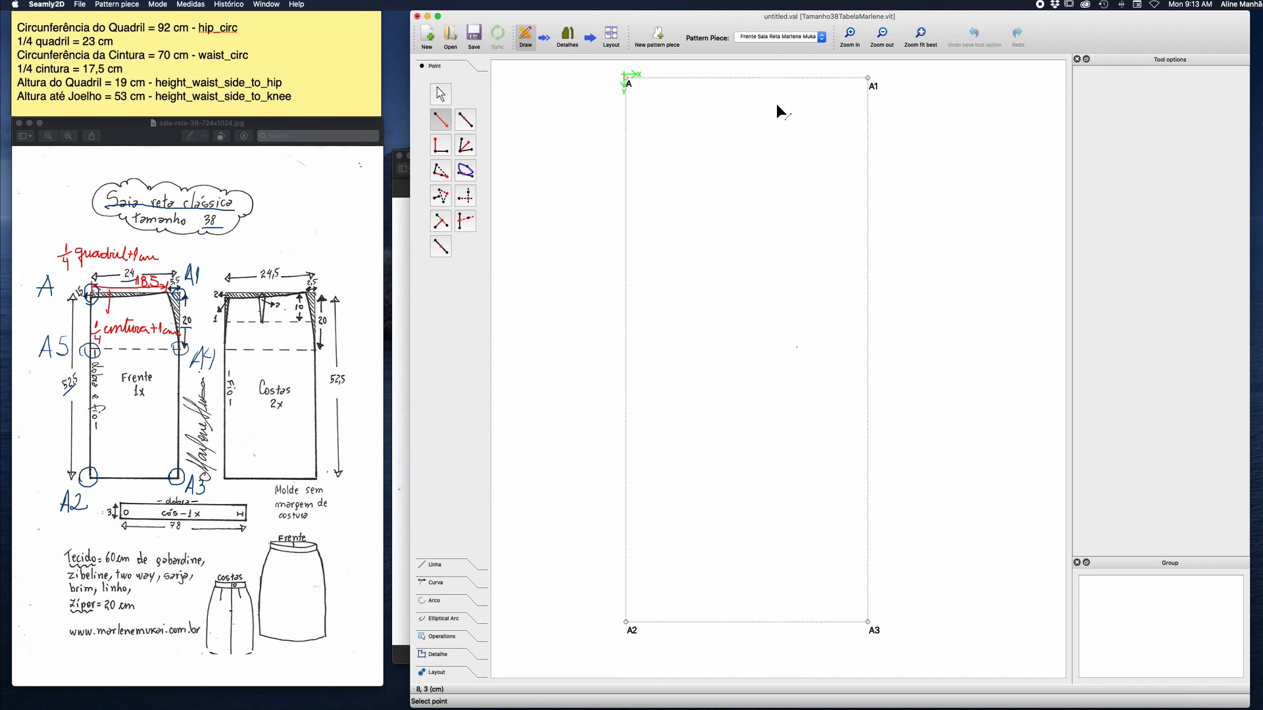
pyautogui.click(868, 79)
pyautogui.click(872, 222)
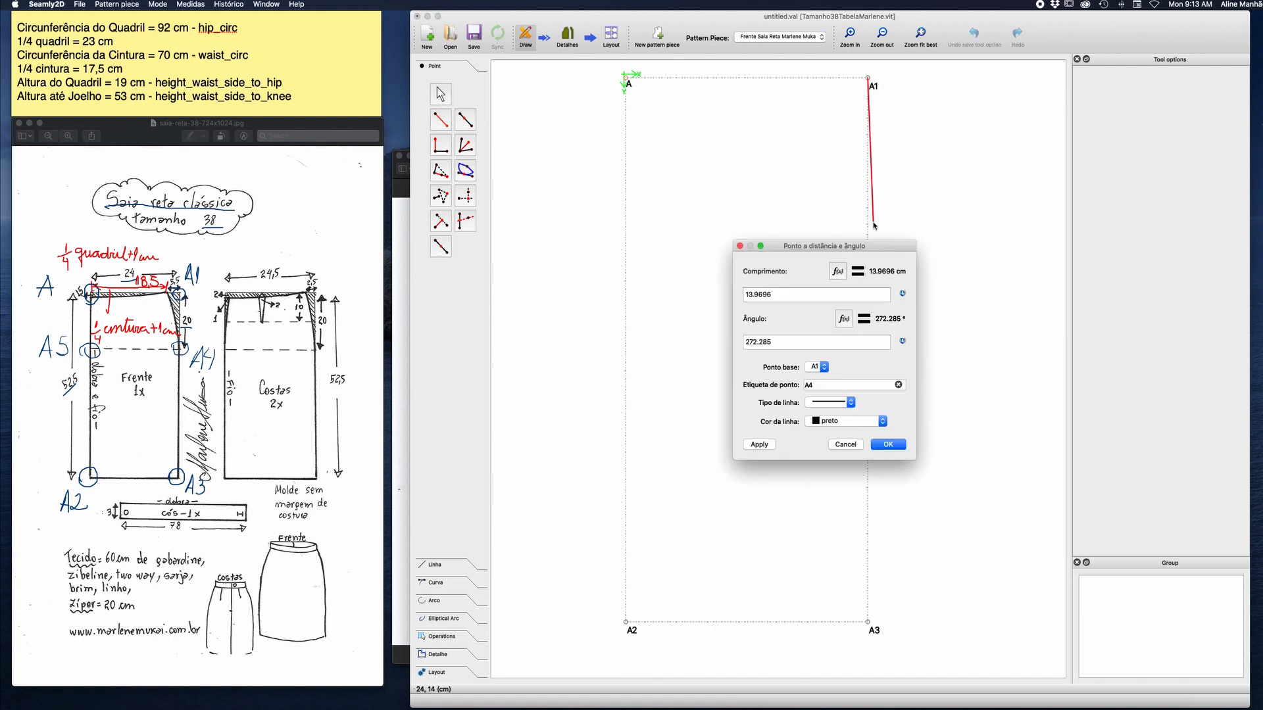
pyautogui.click(837, 272)
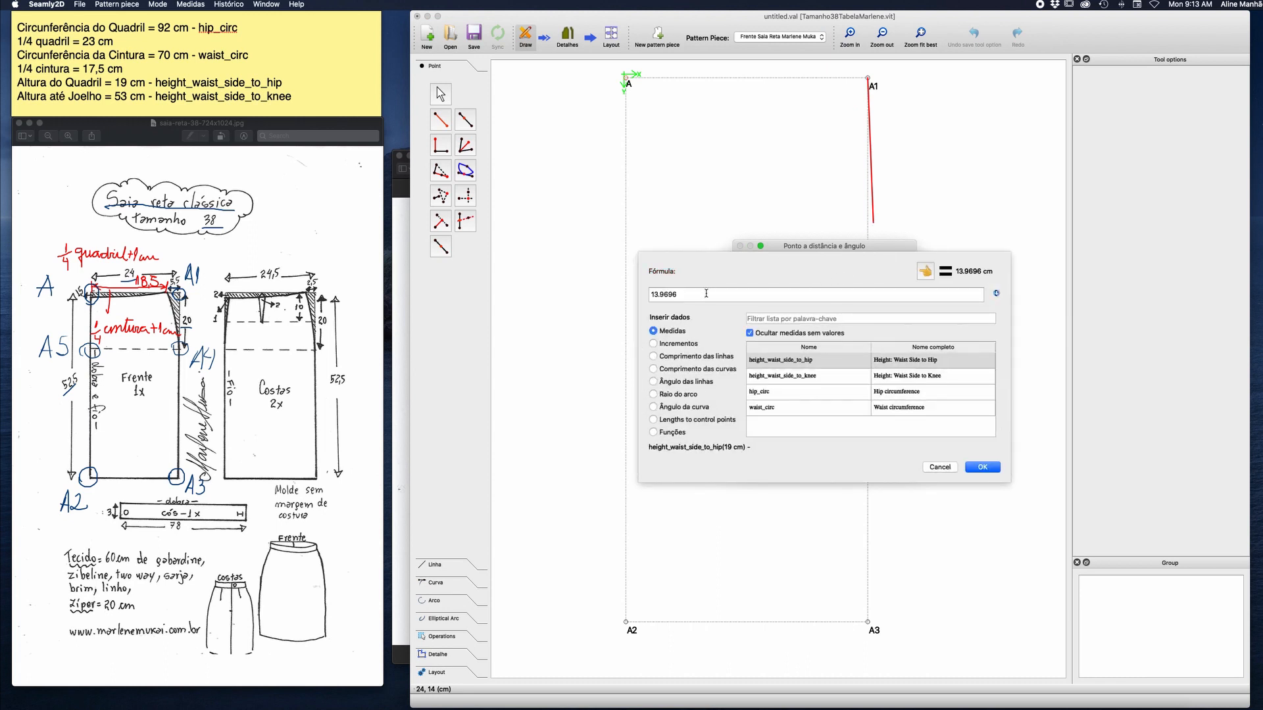
pyautogui.tripleClick(706, 294)
pyautogui.press('BackSpace')
pyautogui.doubleClick(805, 359)
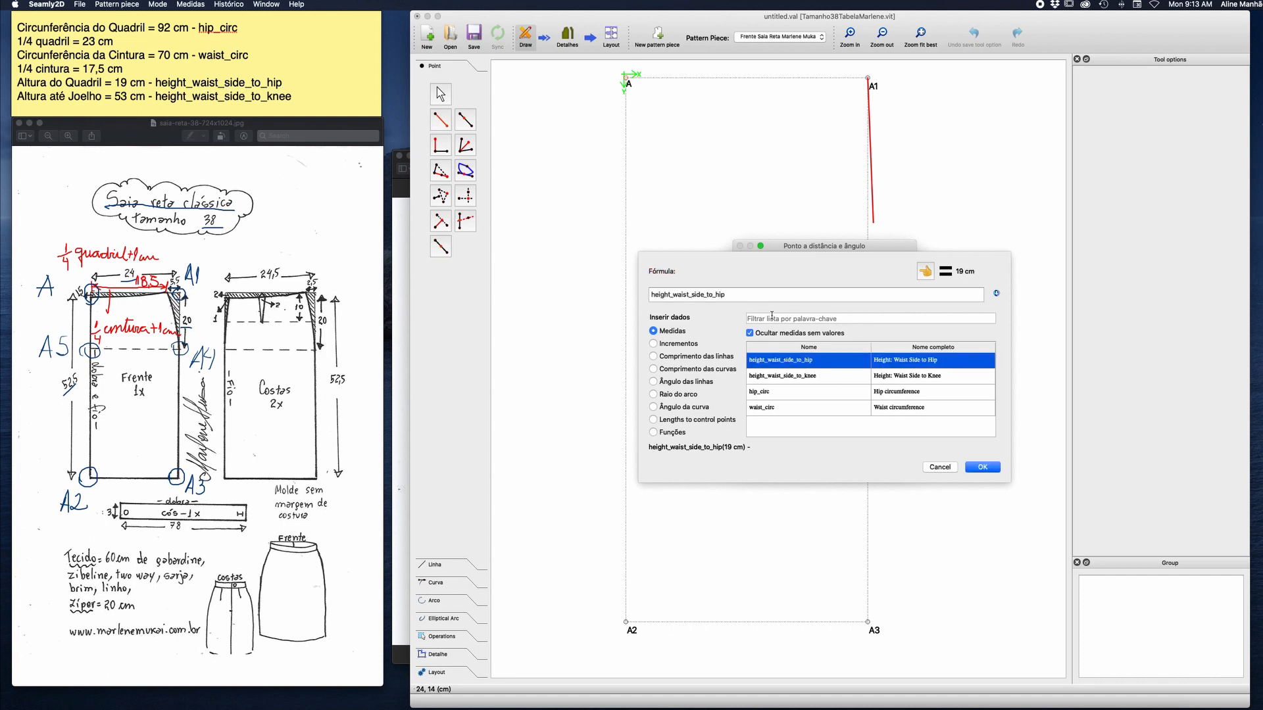
pyautogui.click(738, 295)
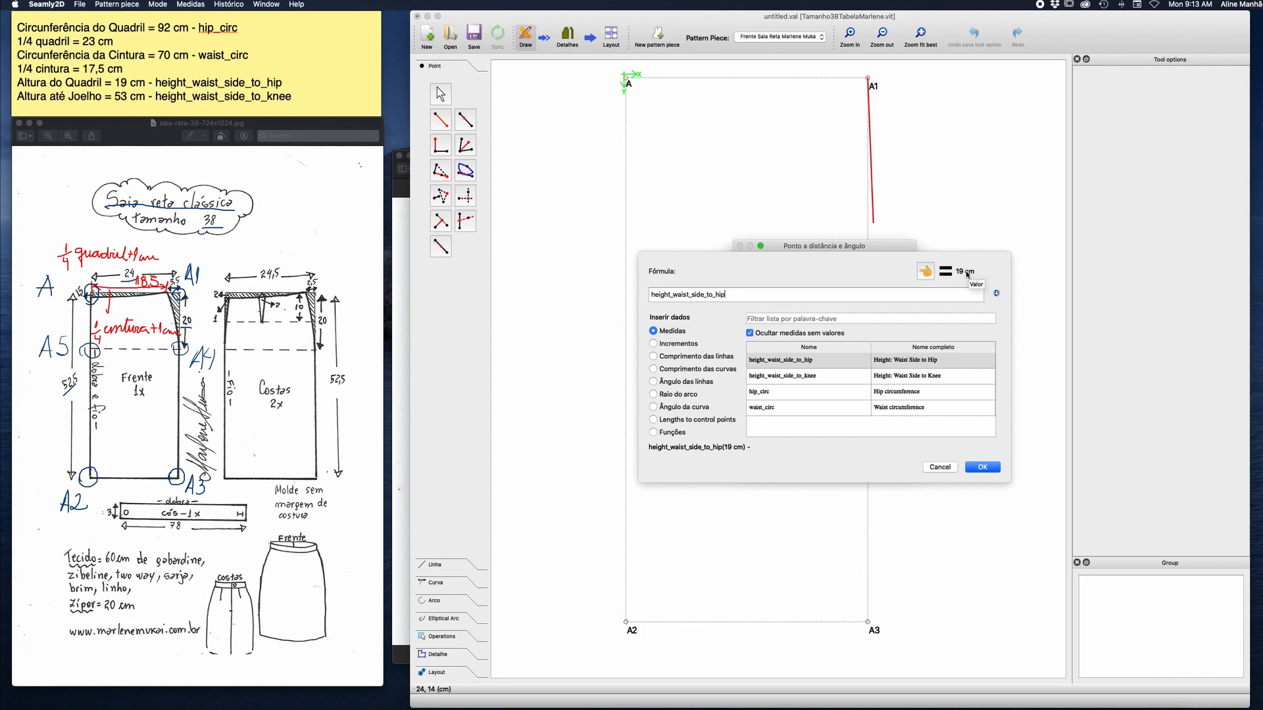
pyautogui.write('+1')
pyautogui.click(982, 468)
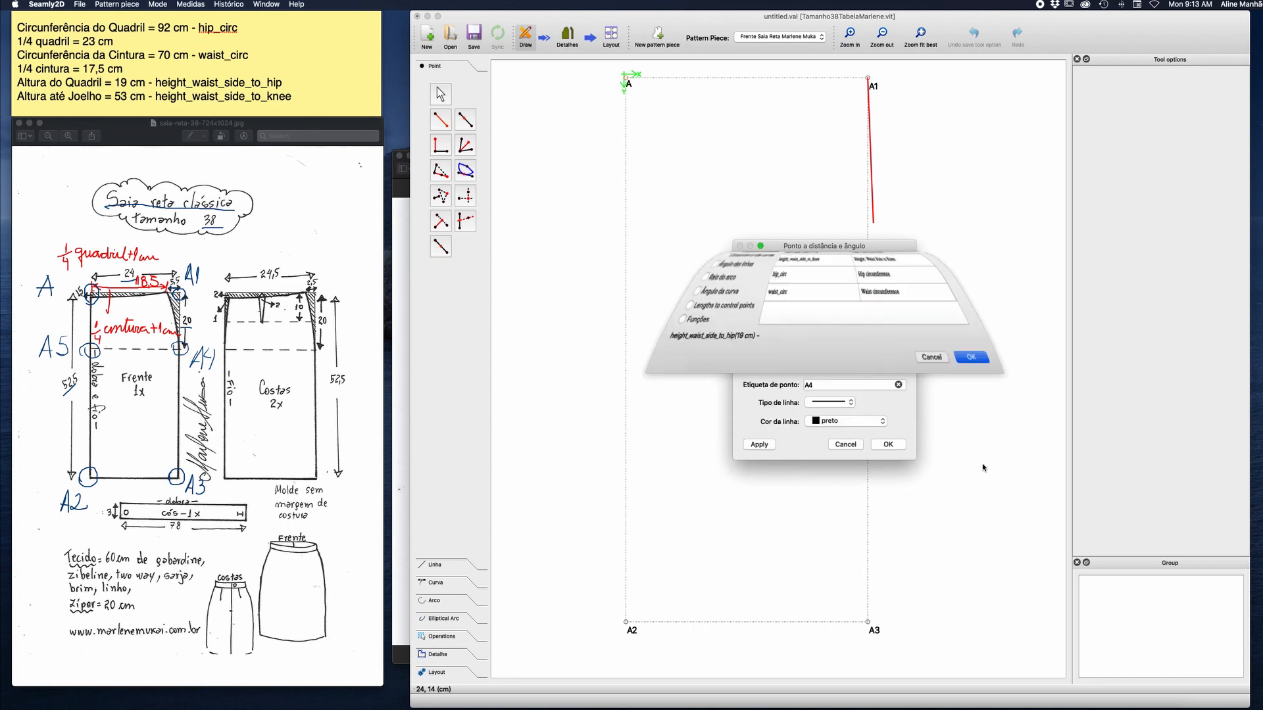
# Set point A4's angle to 270 and its line type to none, and create the point.
pyautogui.moveTo(754, 342); pyautogui.dragTo(794, 355)
pyautogui.write('0')
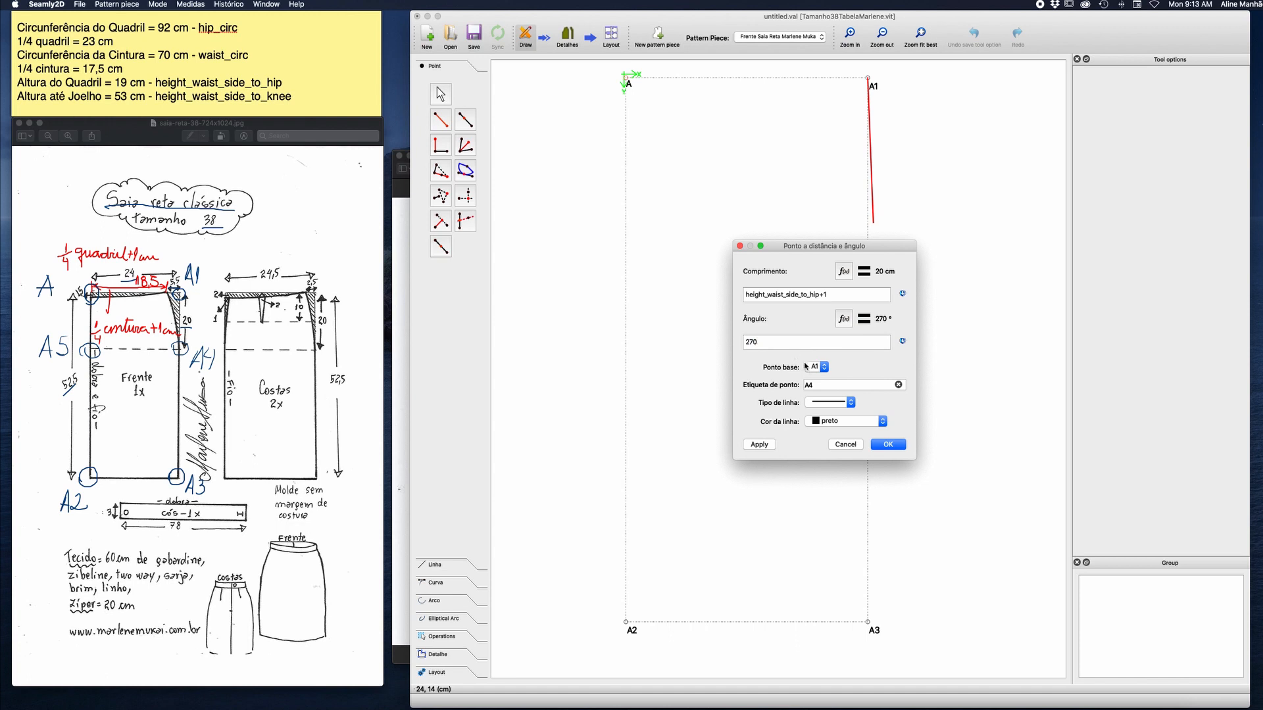
pyautogui.click(851, 407)
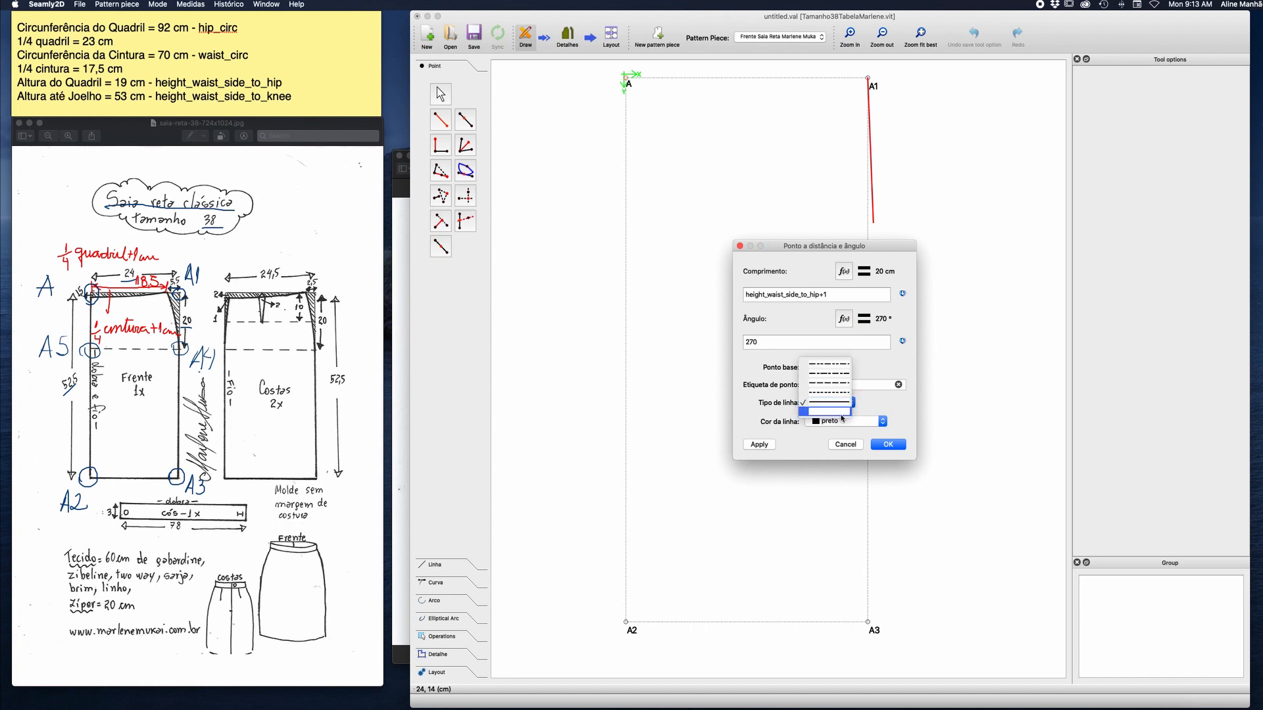
pyautogui.click(842, 418)
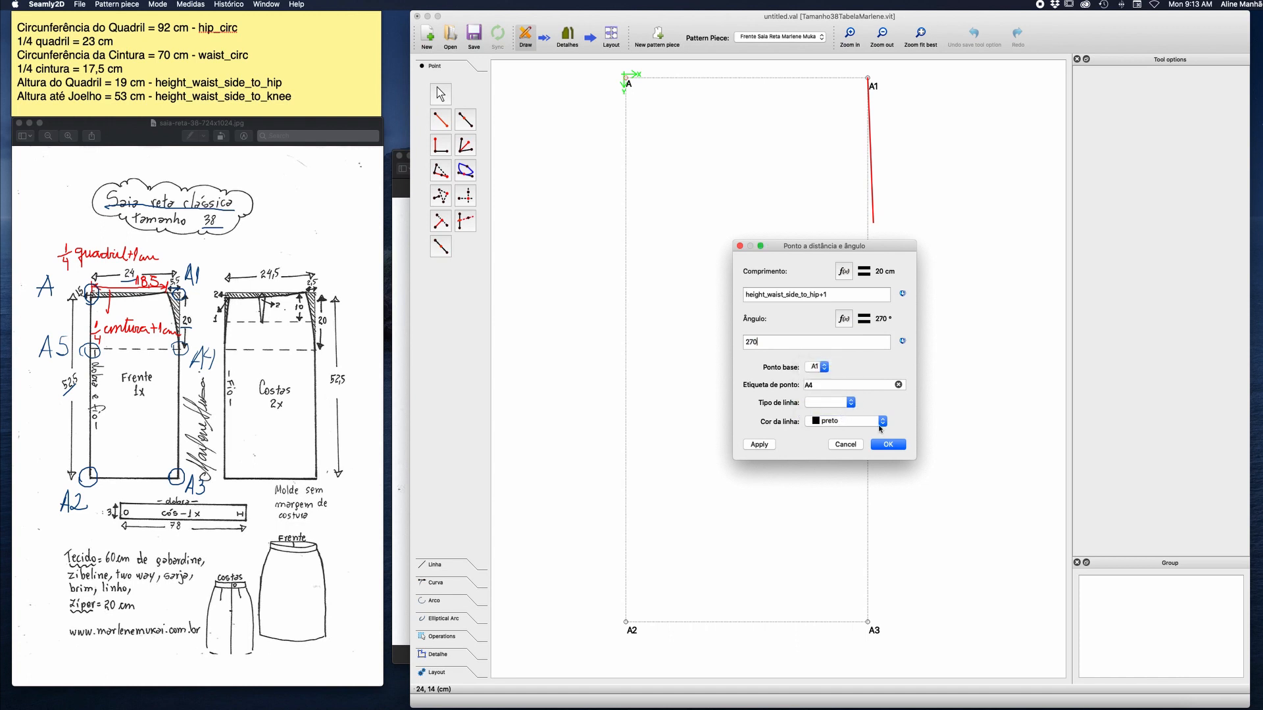
pyautogui.click(888, 445)
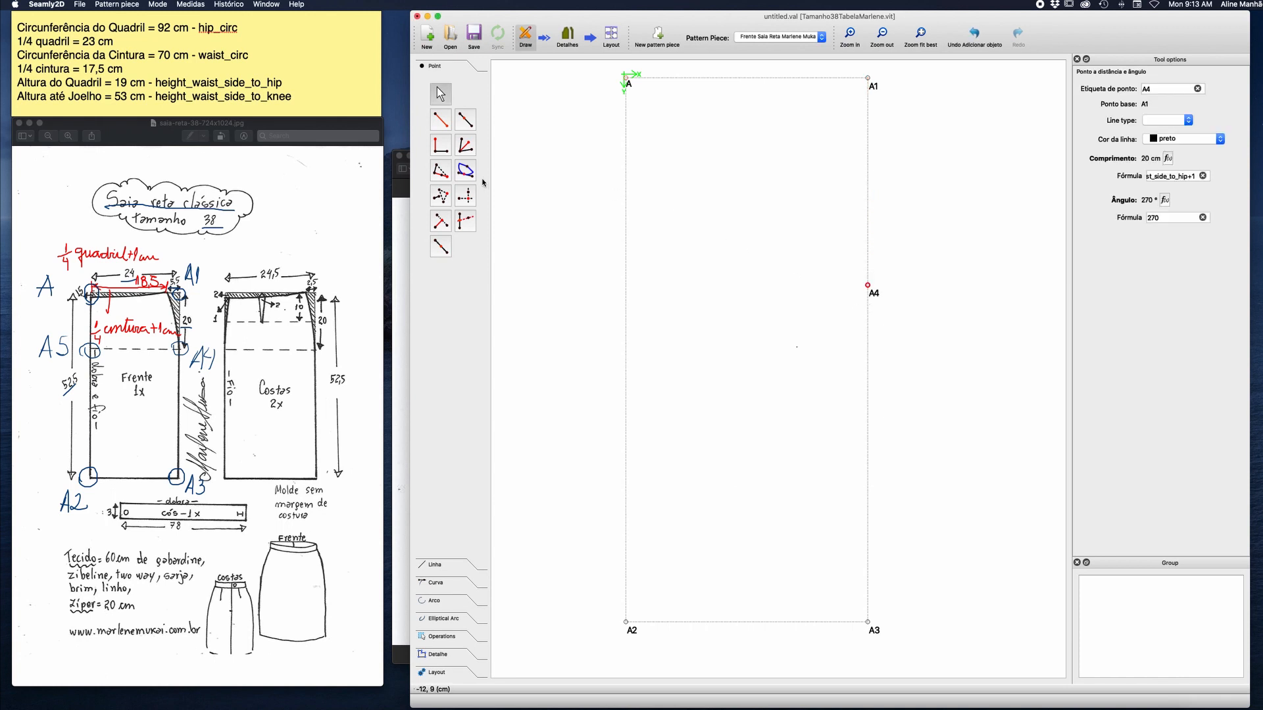
# Create point A5 from the X position of A and the Y position of A4.
pyautogui.click(467, 196)
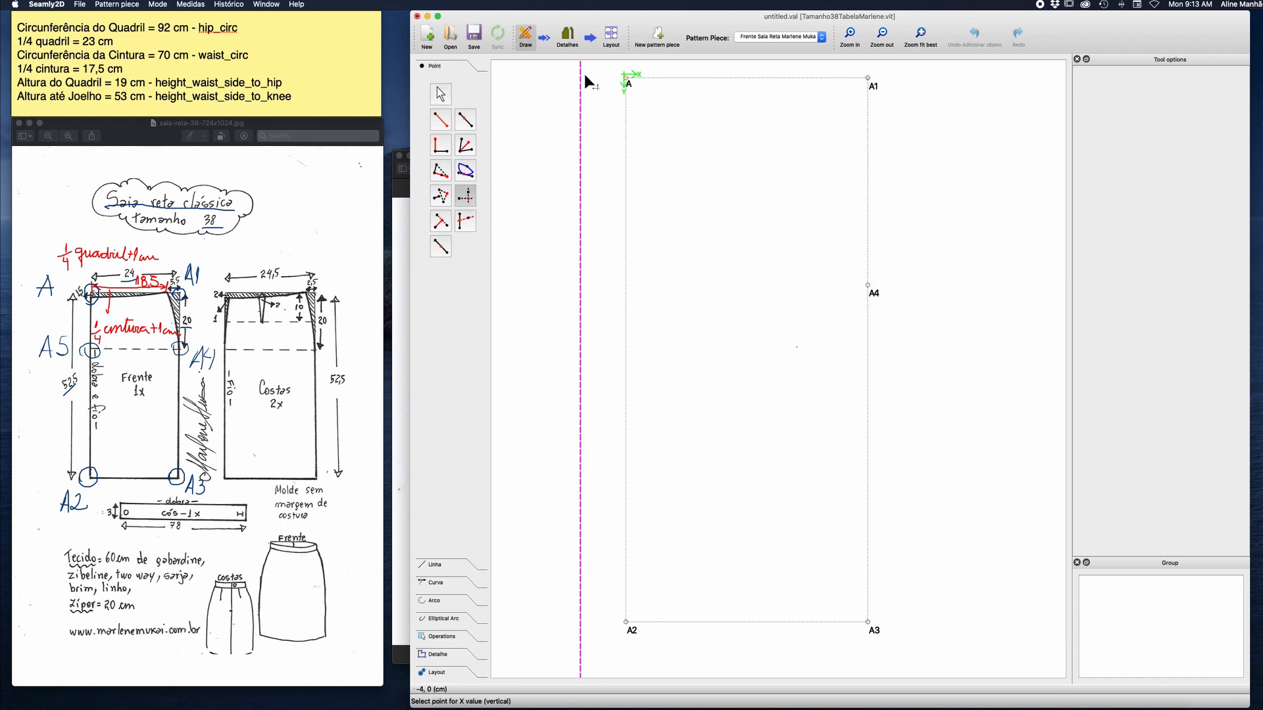
pyautogui.click(627, 84)
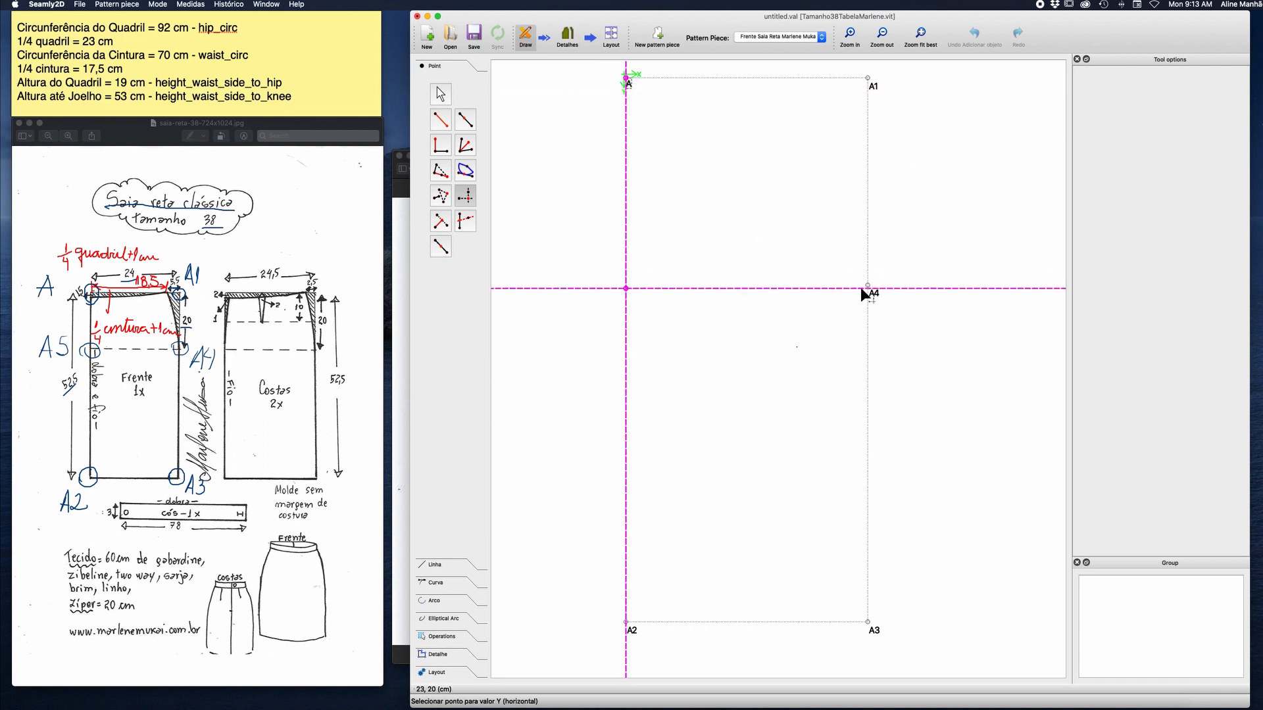
pyautogui.click(877, 294)
pyautogui.click(669, 317)
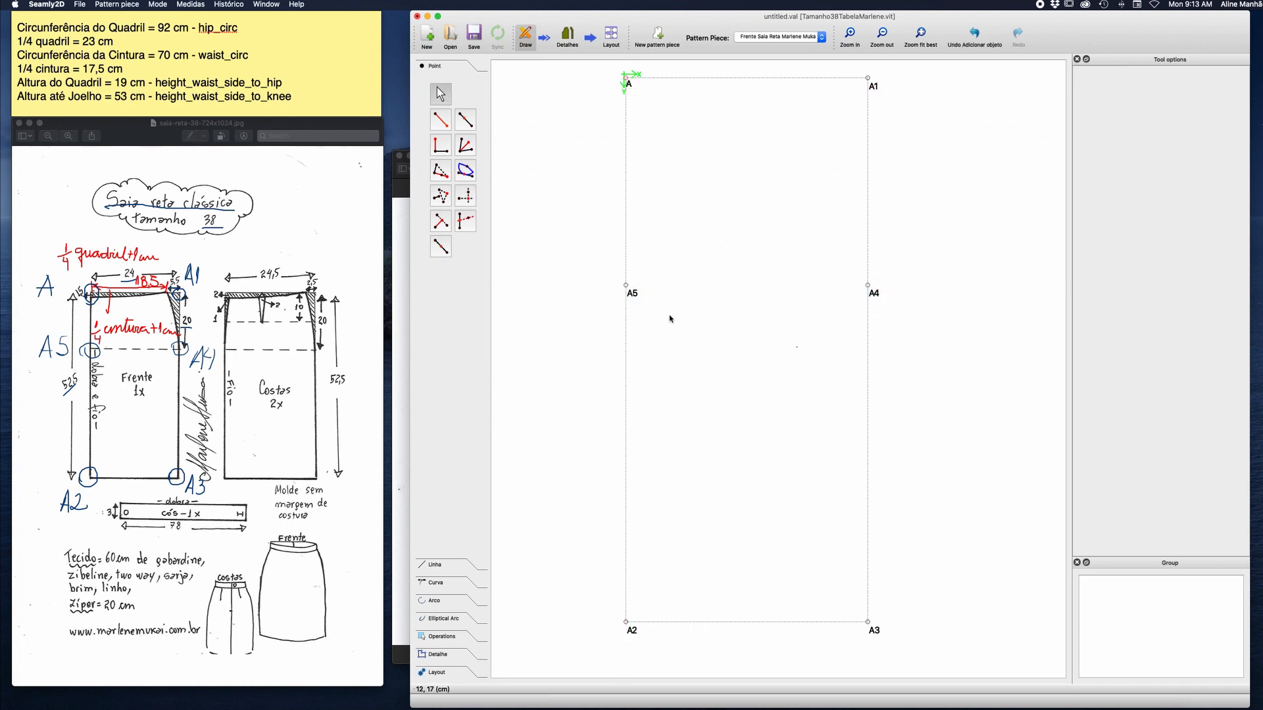
# Draw a line between points A4 and A5 and give it the short-dashed line type.
pyautogui.click(443, 565)
pyautogui.click(440, 139)
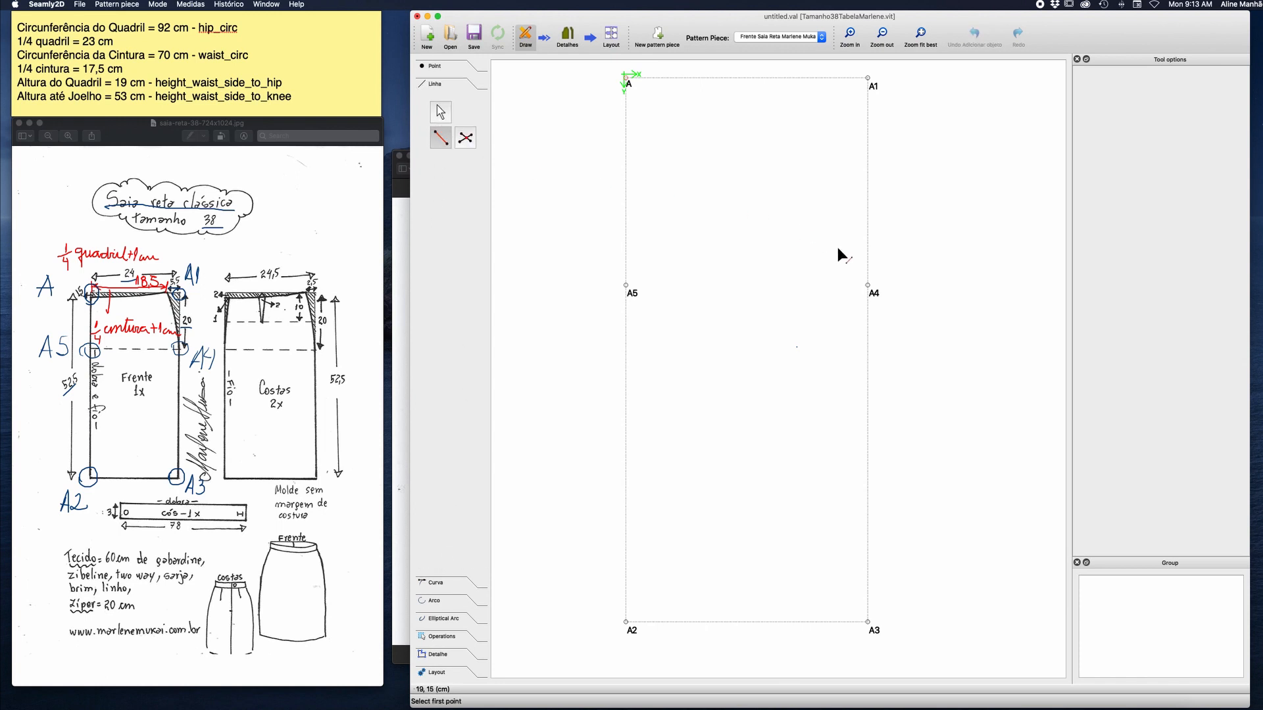
pyautogui.click(868, 287)
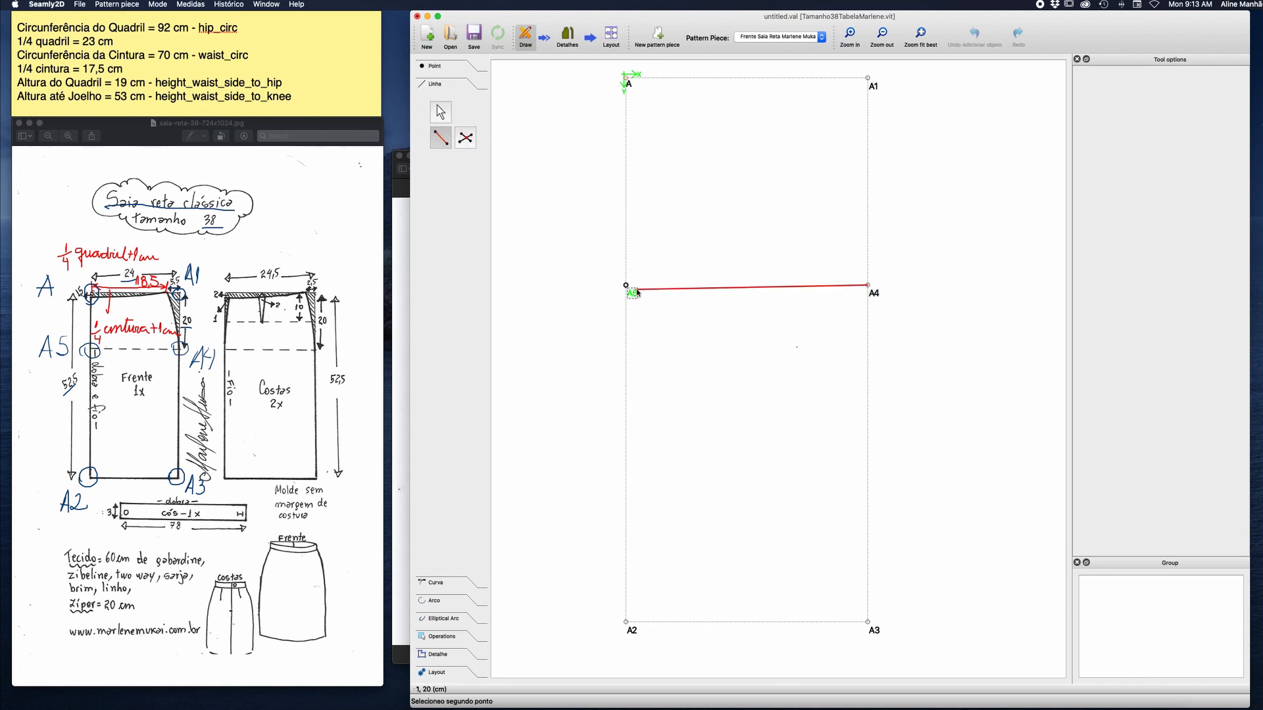
pyautogui.click(635, 290)
pyautogui.click(1194, 117)
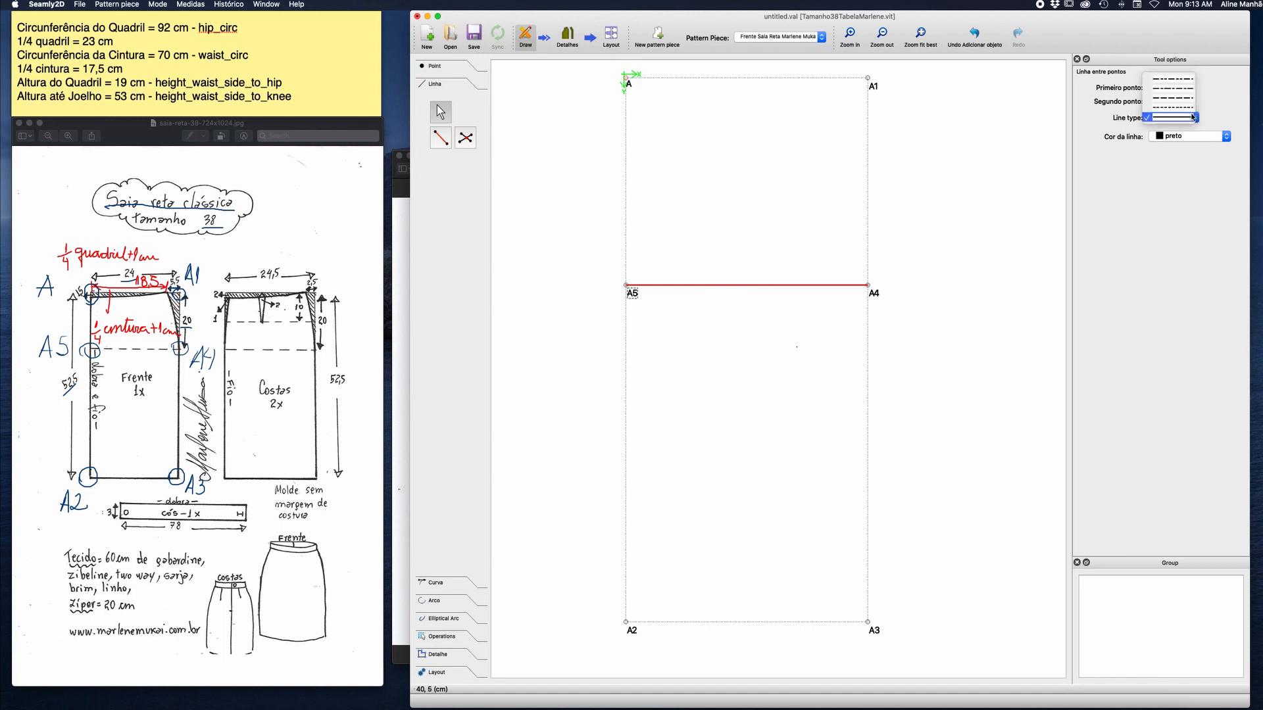
pyautogui.click(1174, 113)
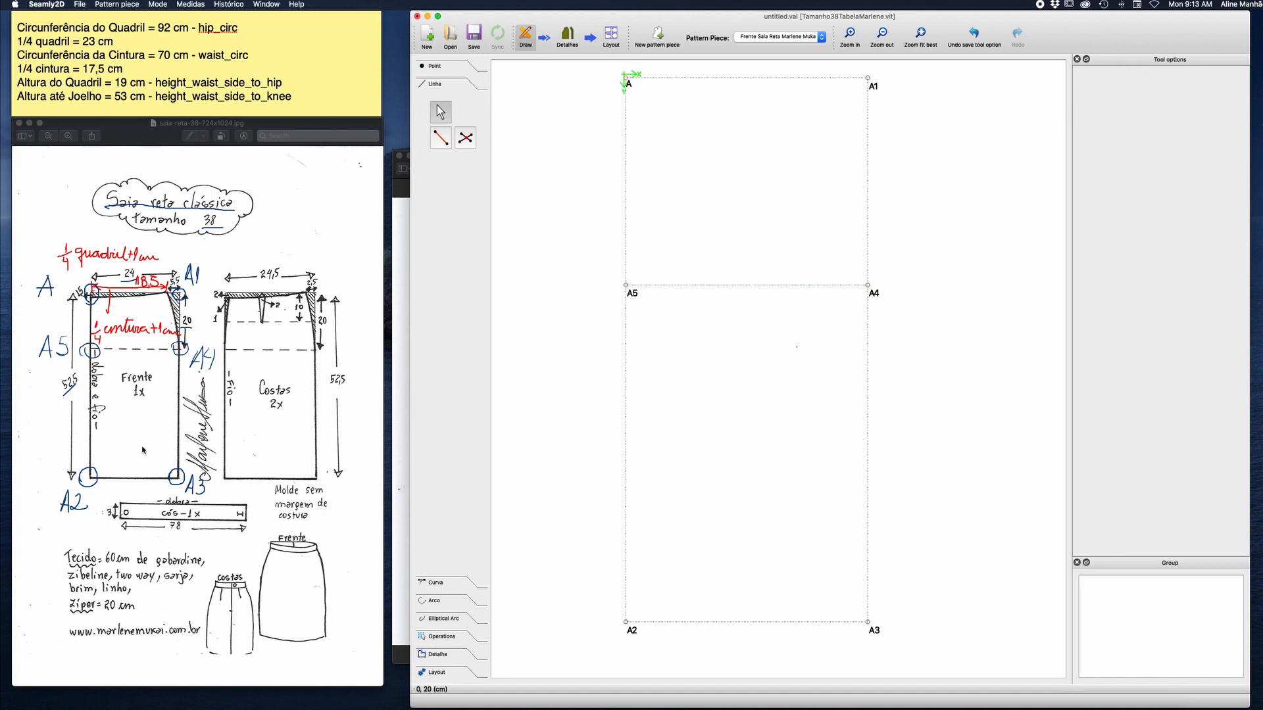
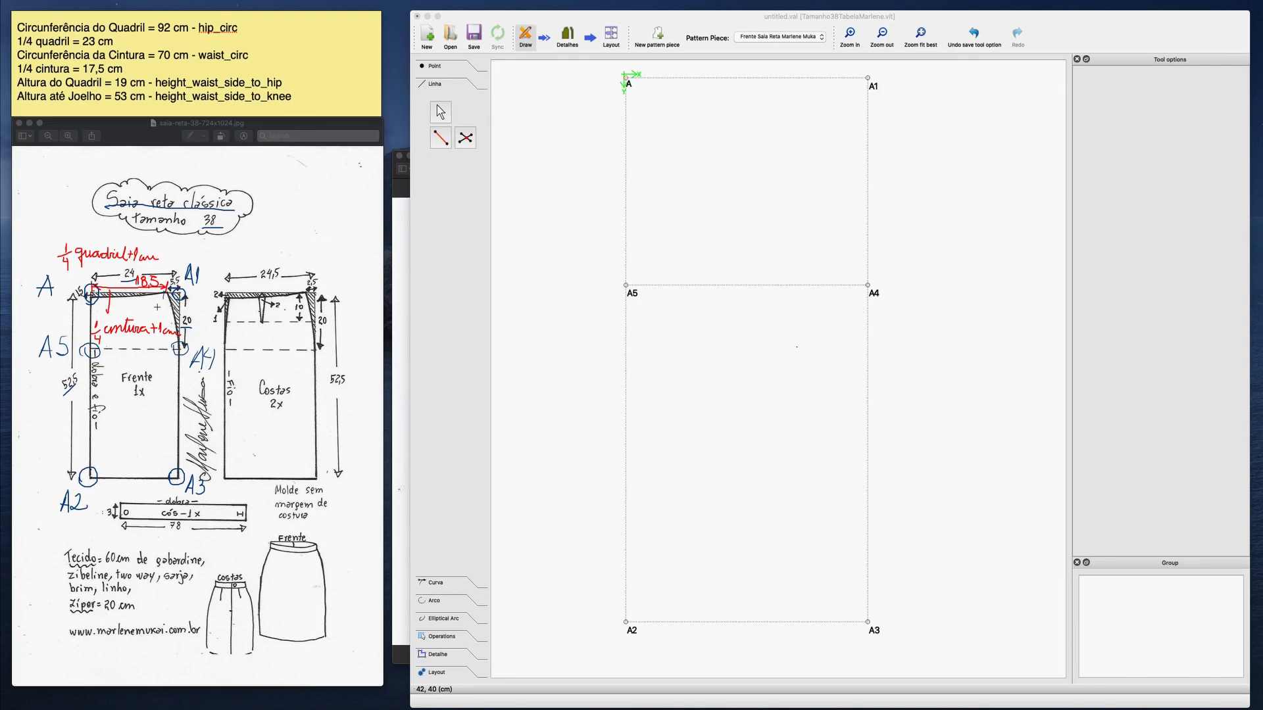
# Label the waist points A6 and A7 on the front piece of the skirt reference sketch.
pyautogui.moveTo(160, 300)
pyautogui.mouseDown()
pyautogui.moveTo(154, 314)
pyautogui.moveTo(166, 312)
pyautogui.mouseUp()
pyautogui.moveTo(113, 305)
pyautogui.mouseDown()
pyautogui.moveTo(110, 314)
pyautogui.moveTo(130, 309)
pyautogui.mouseUp()
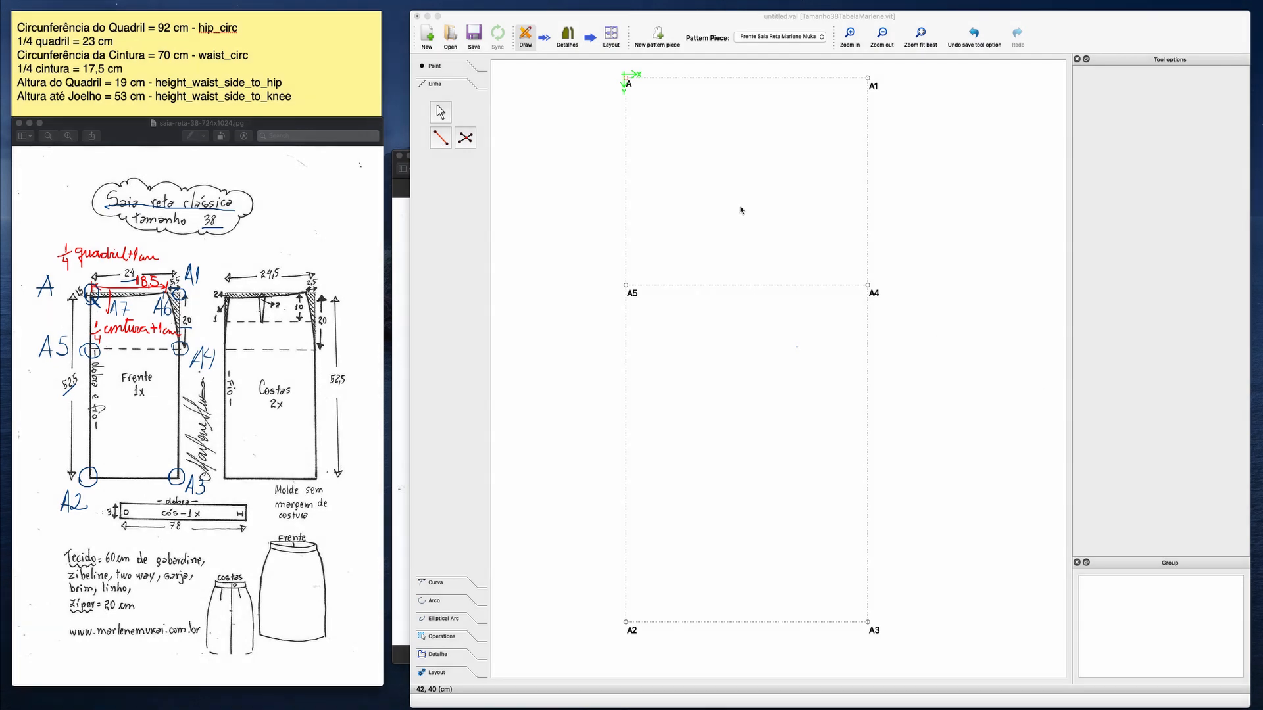
# Start point A6 at distance and angle from A, with its angle set to 0.
pyautogui.click(436, 65)
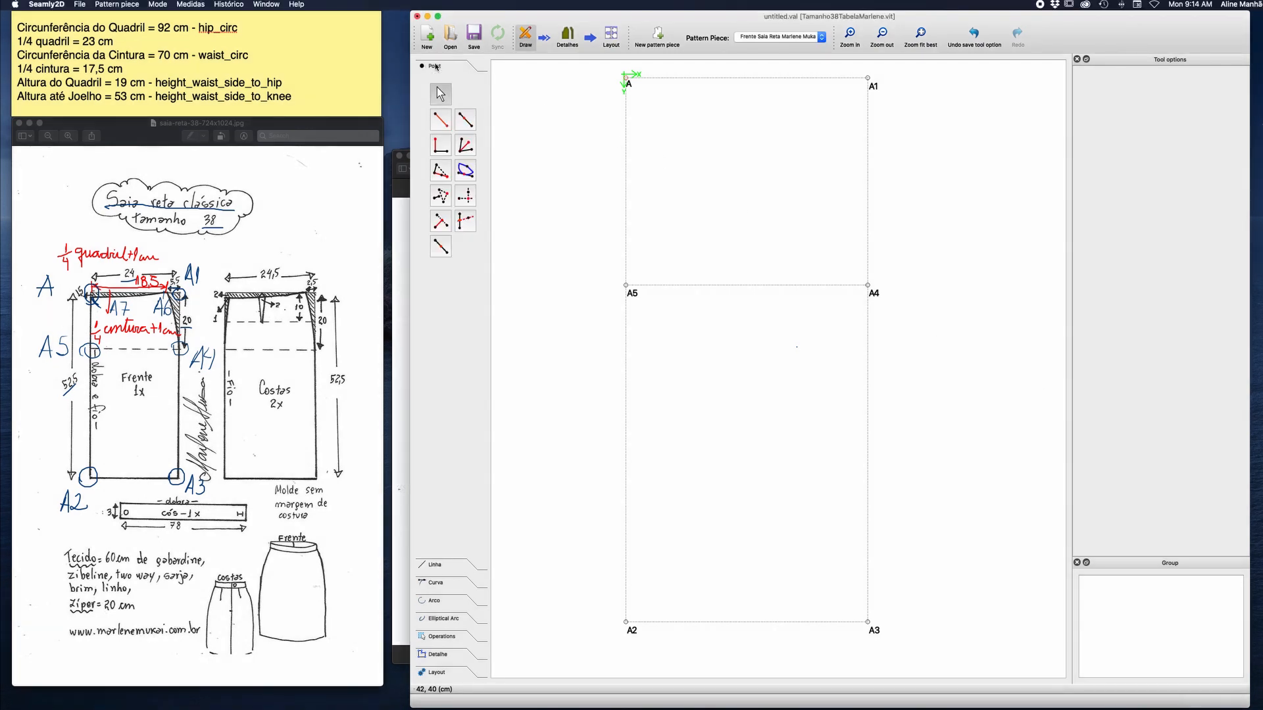
pyautogui.click(442, 121)
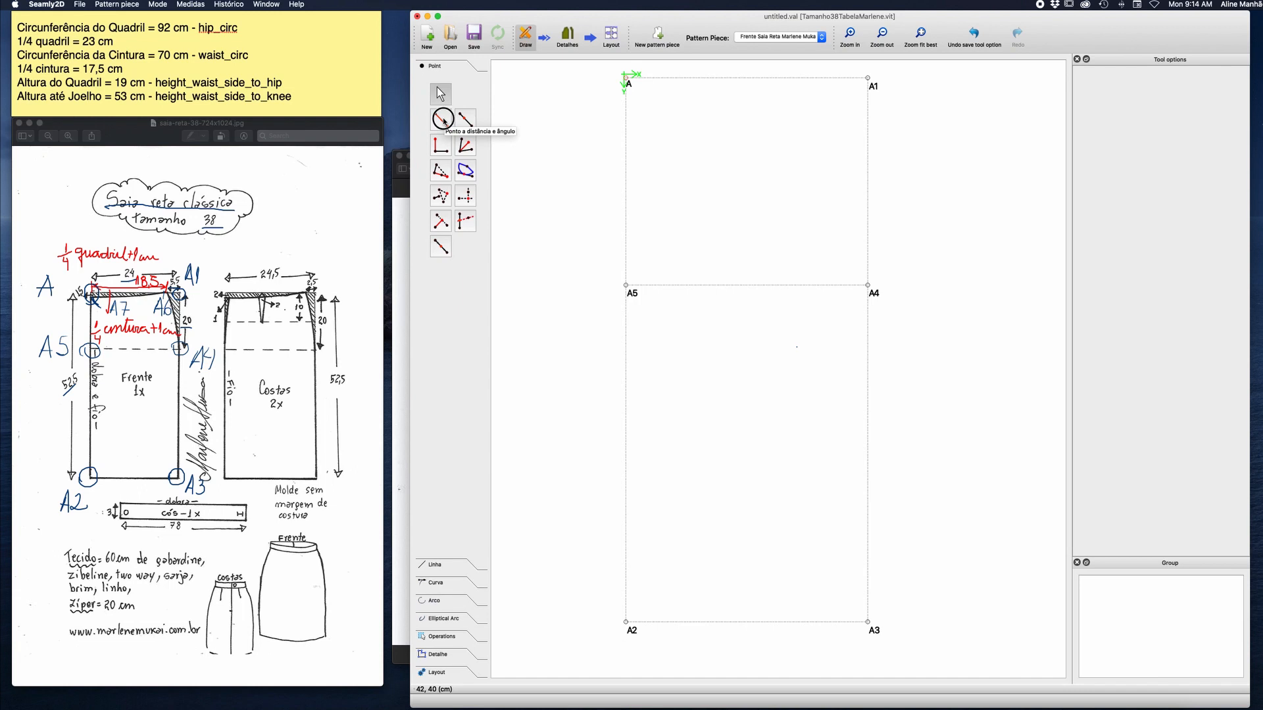
pyautogui.click(628, 83)
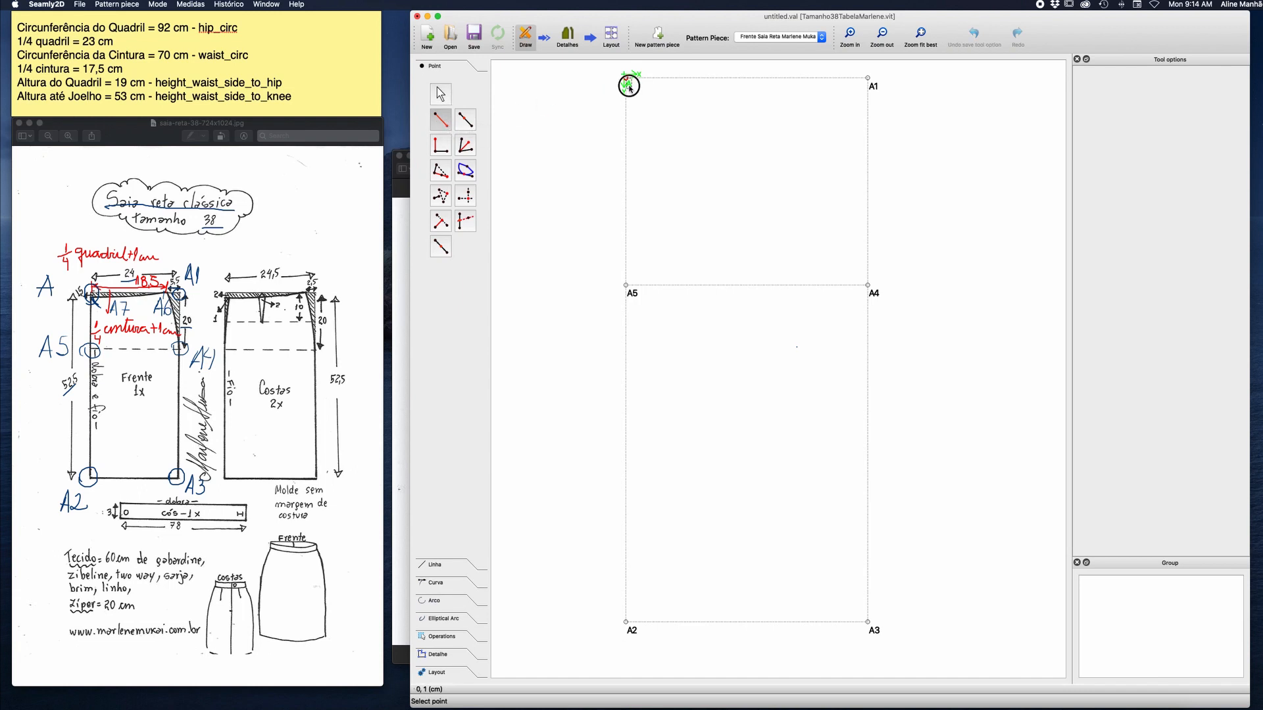
pyautogui.click(830, 77)
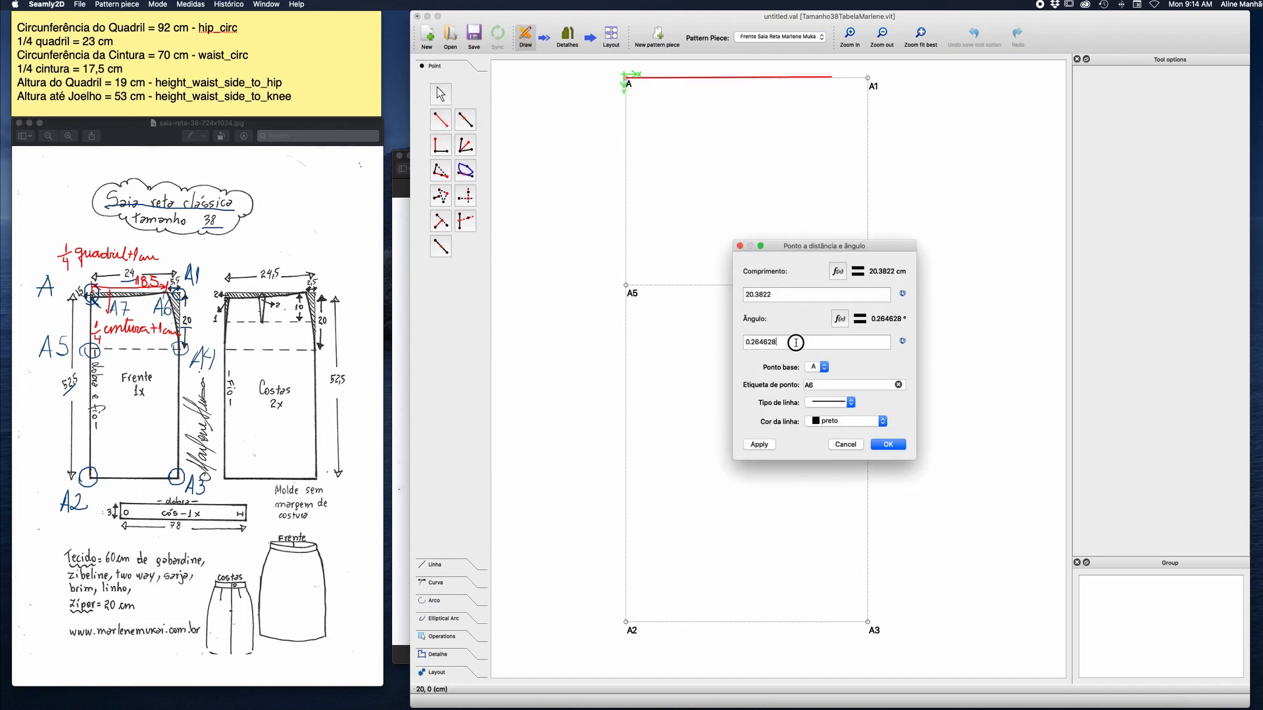
pyautogui.moveTo(796, 343); pyautogui.dragTo(719, 343)
pyautogui.write('0')
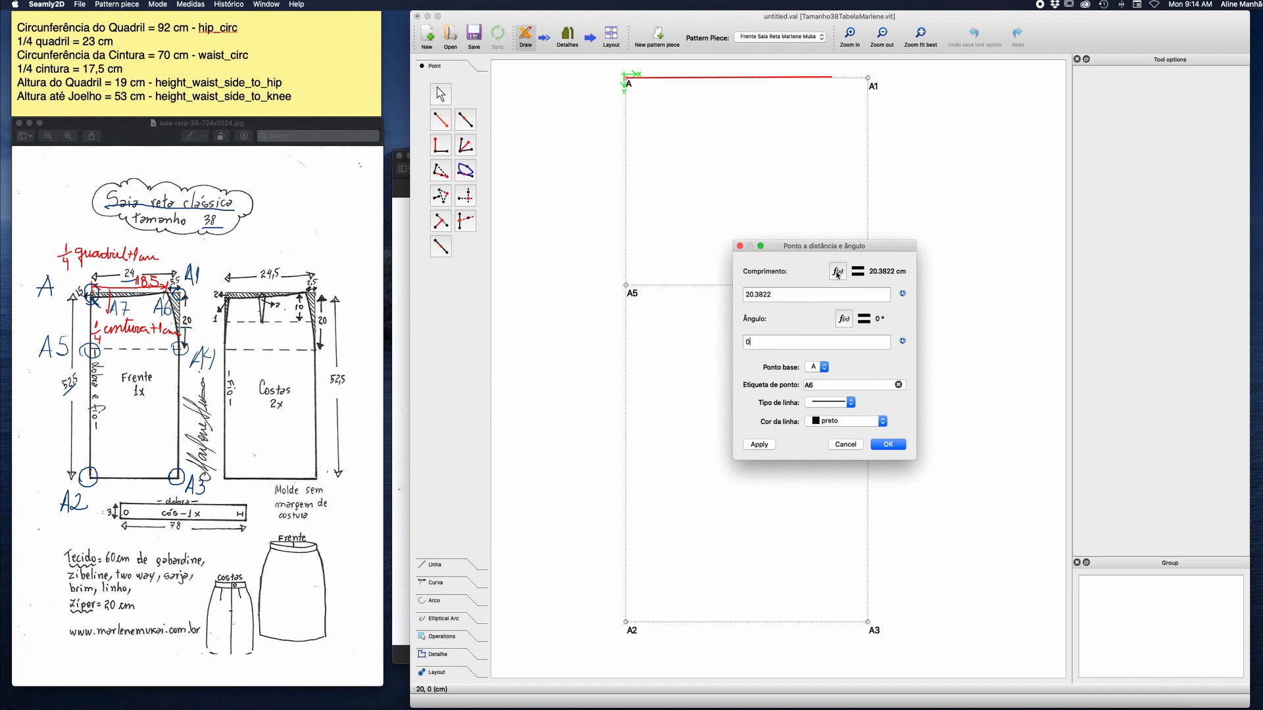
# Set A6's length formula to waist_circ/4+1 and its line type to none, and create the point.
pyautogui.click(837, 271)
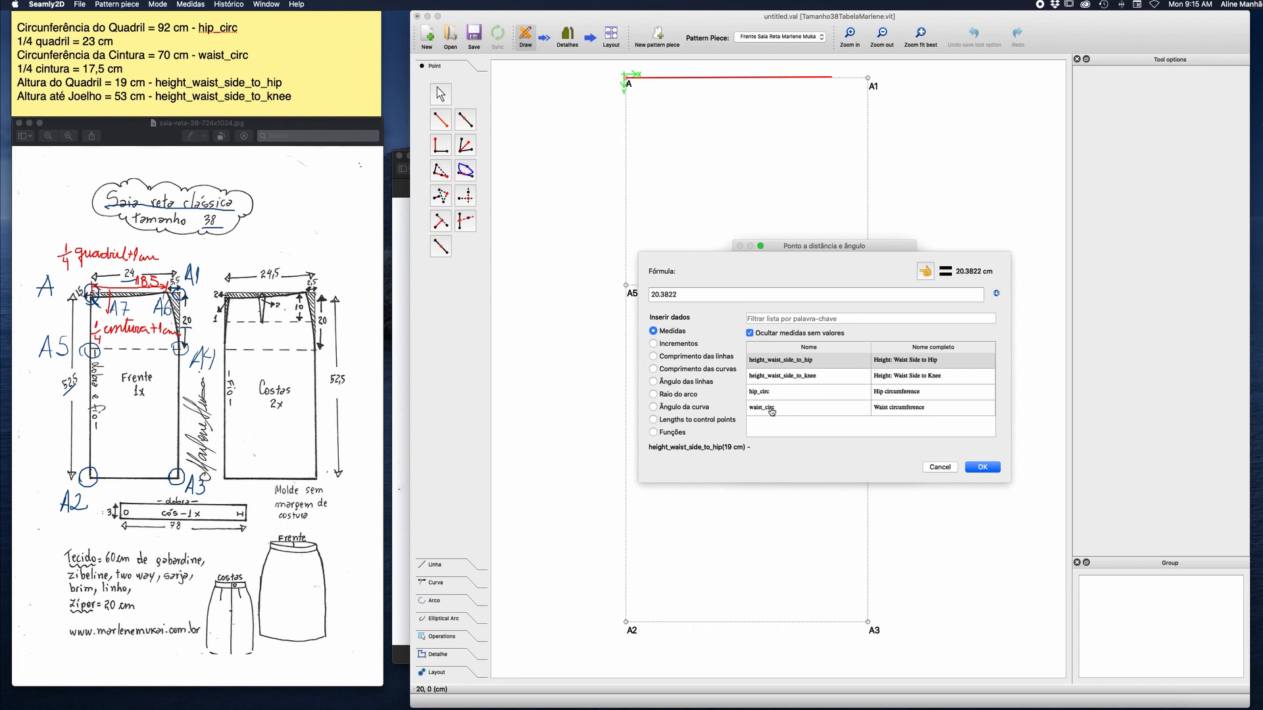
pyautogui.moveTo(679, 296); pyautogui.dragTo(652, 297)
pyautogui.press('BackSpace')
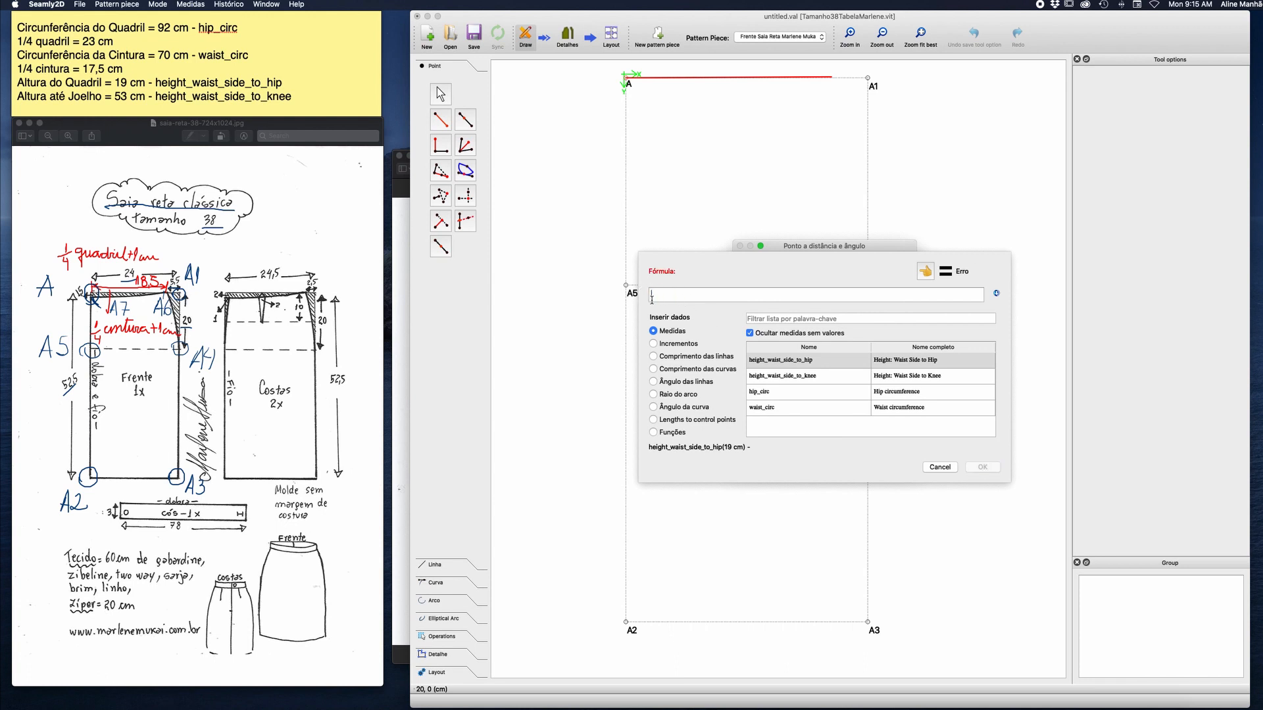
pyautogui.doubleClick(767, 406)
pyautogui.click(699, 295)
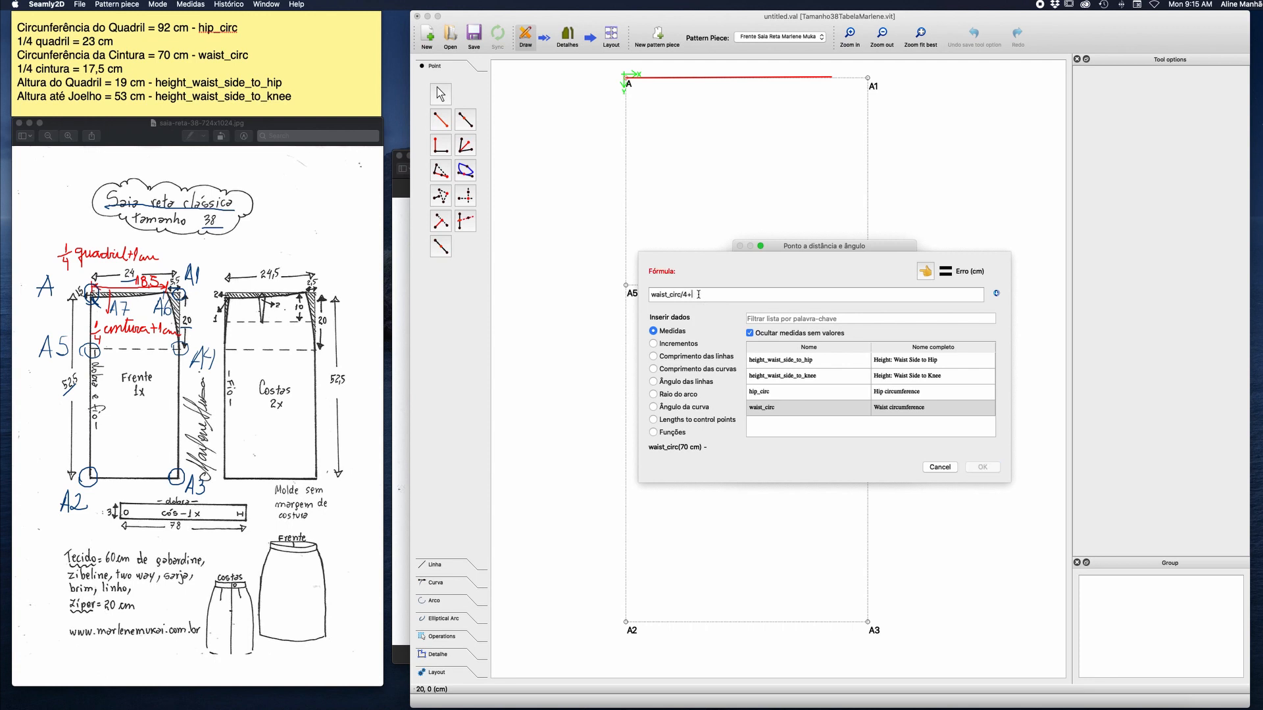
pyautogui.write('/4+1')
pyautogui.click(981, 468)
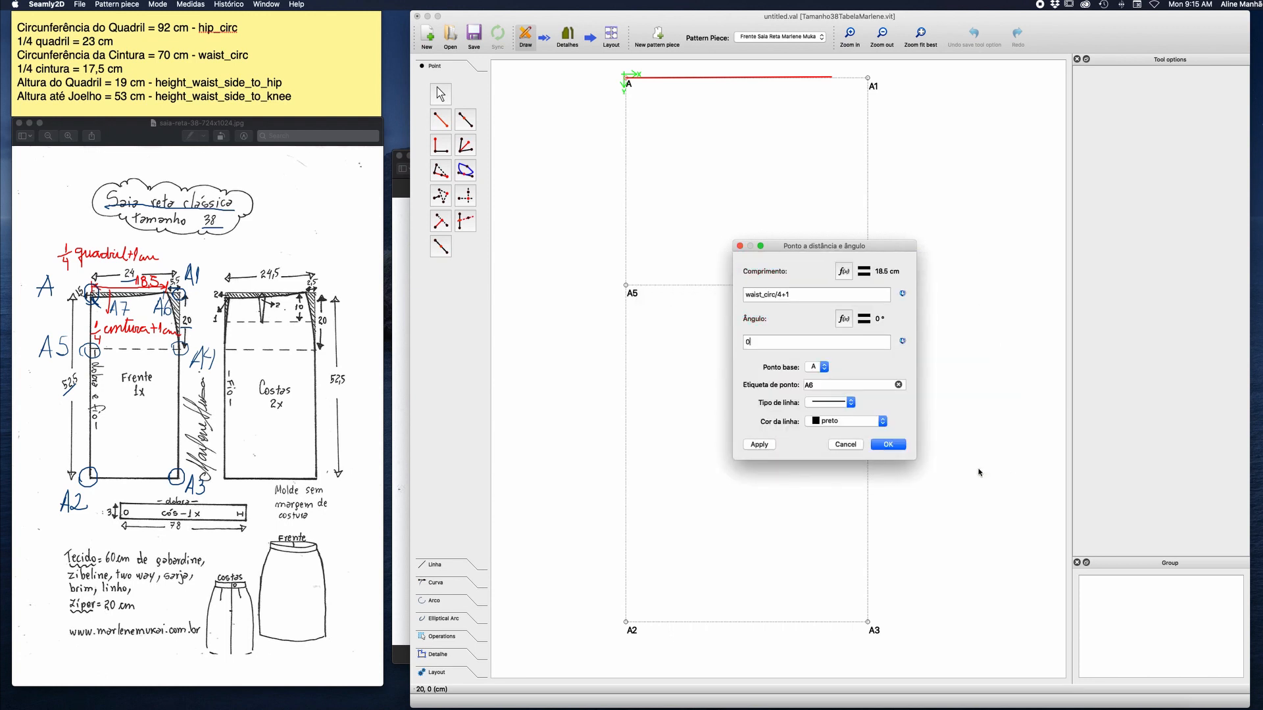
pyautogui.click(848, 405)
pyautogui.click(839, 412)
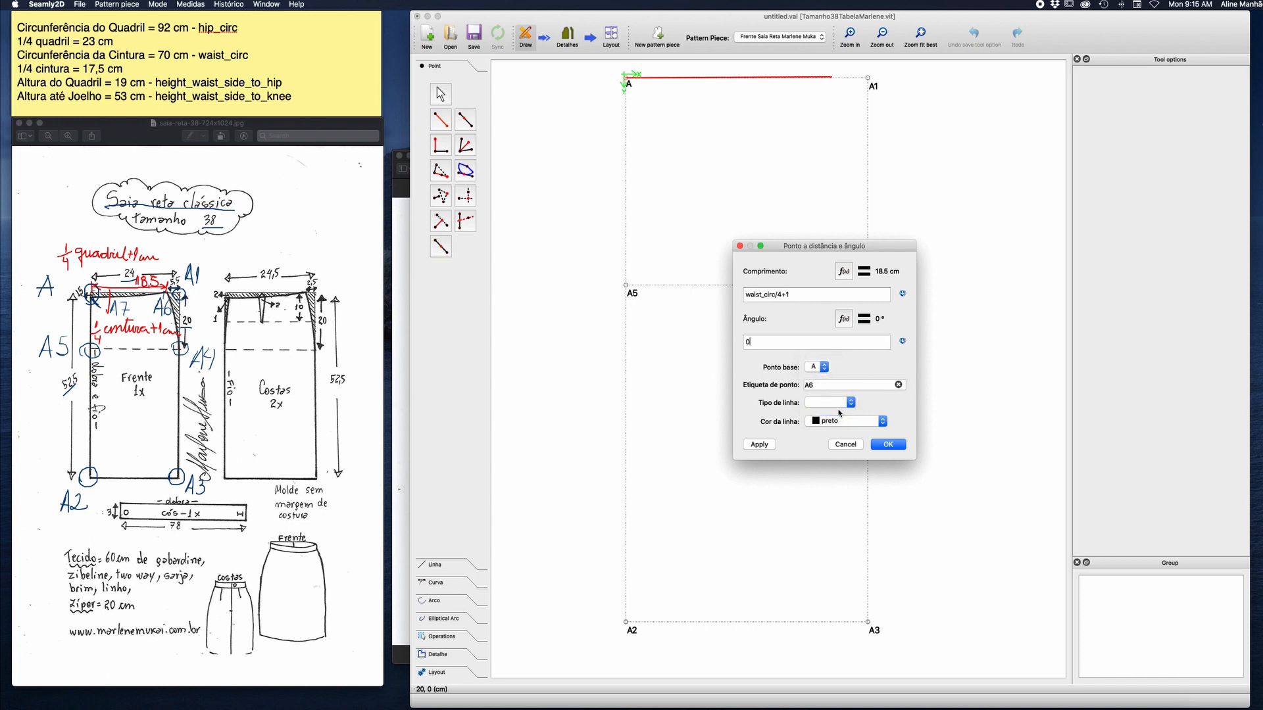
pyautogui.click(885, 447)
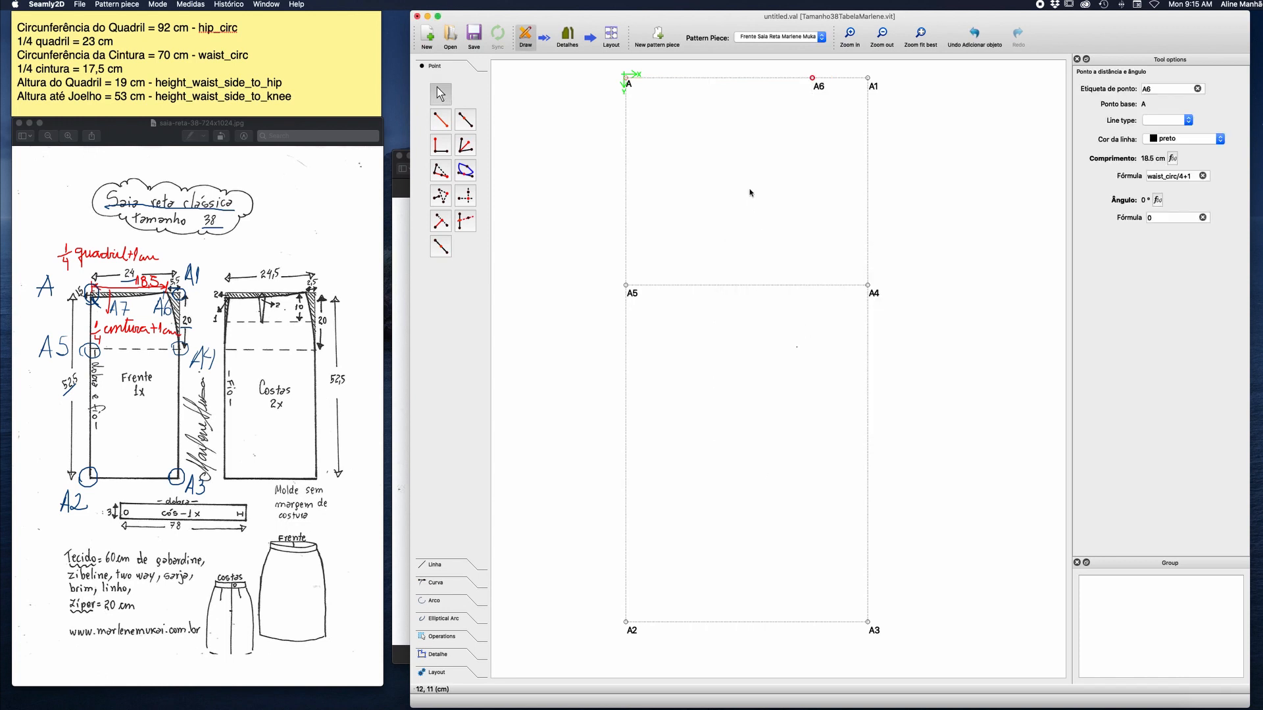
# Create point A7 at distance and angle from A, 1.5 cm straight down, with line type none.
pyautogui.click(440, 120)
pyautogui.click(625, 80)
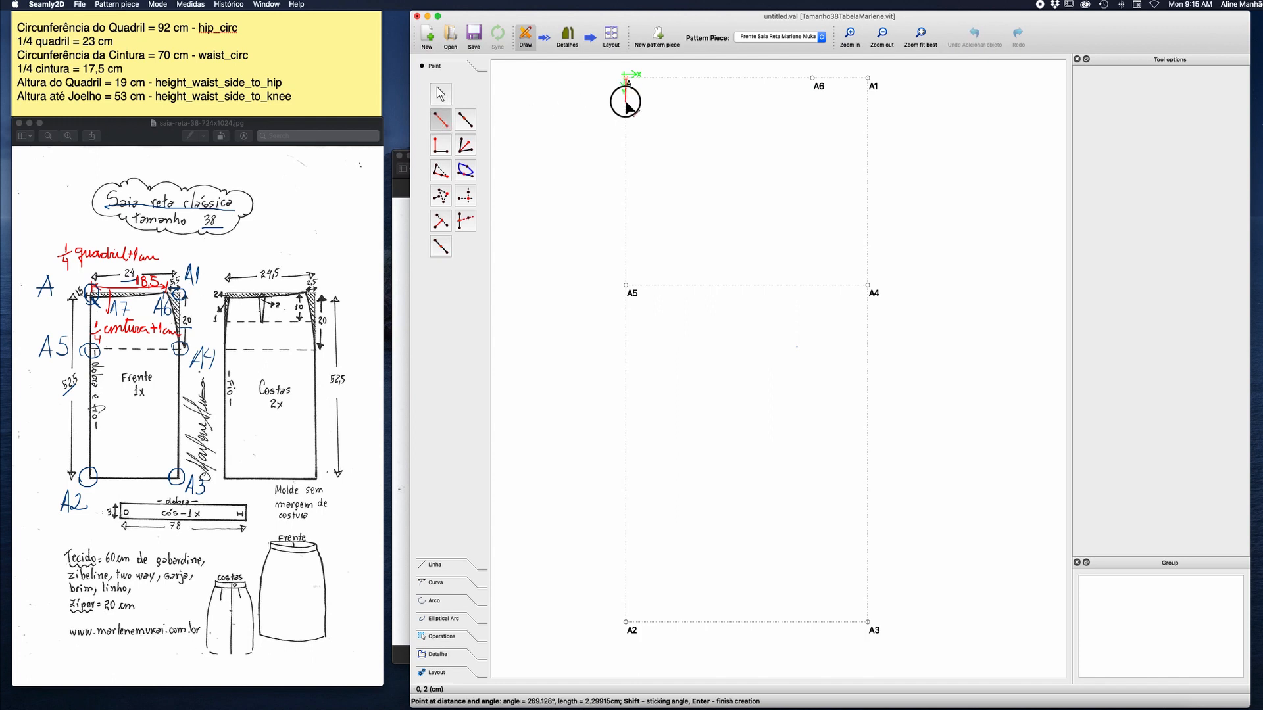
pyautogui.click(626, 104)
pyautogui.moveTo(784, 298); pyautogui.dragTo(723, 296)
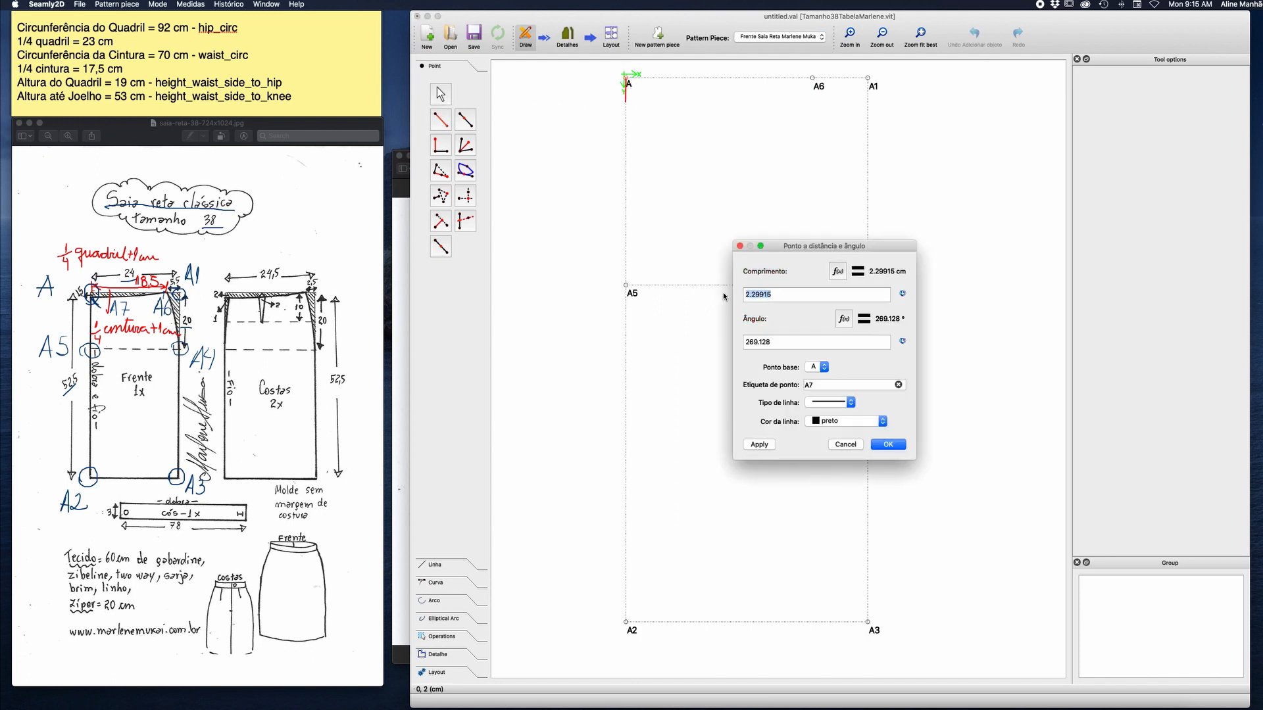
pyautogui.write('1.5')
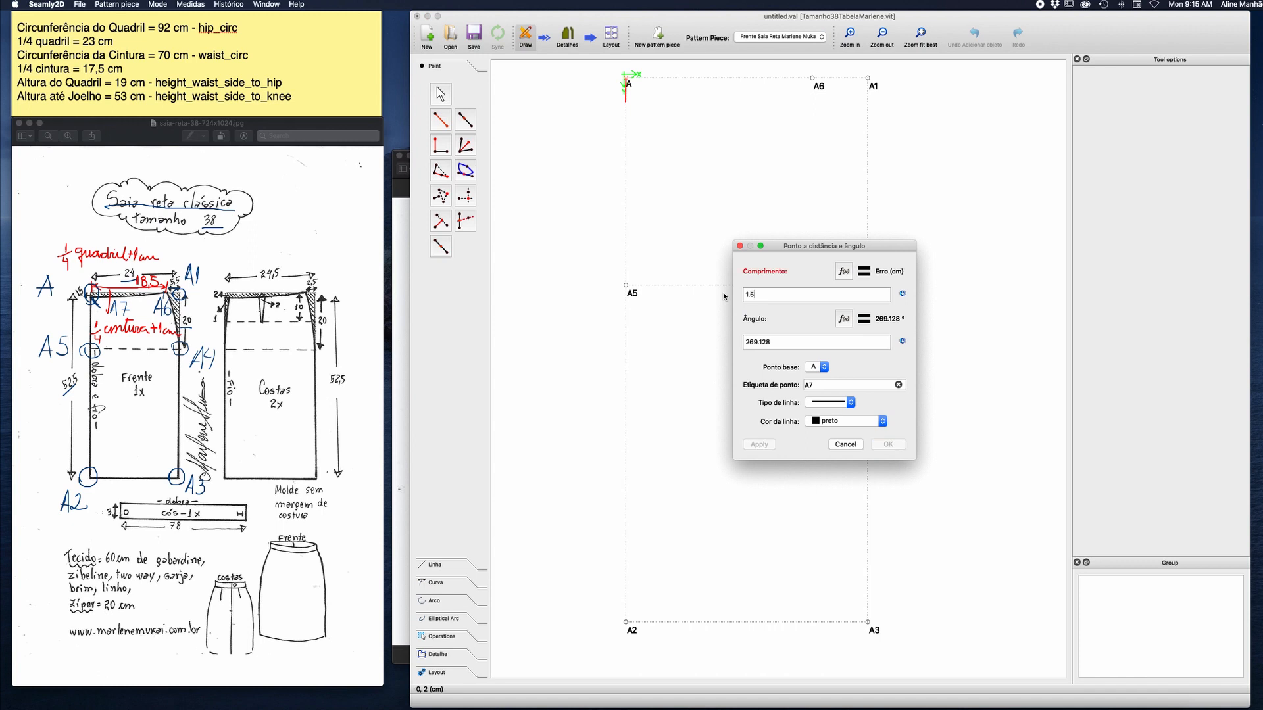
pyautogui.moveTo(779, 342); pyautogui.dragTo(739, 342)
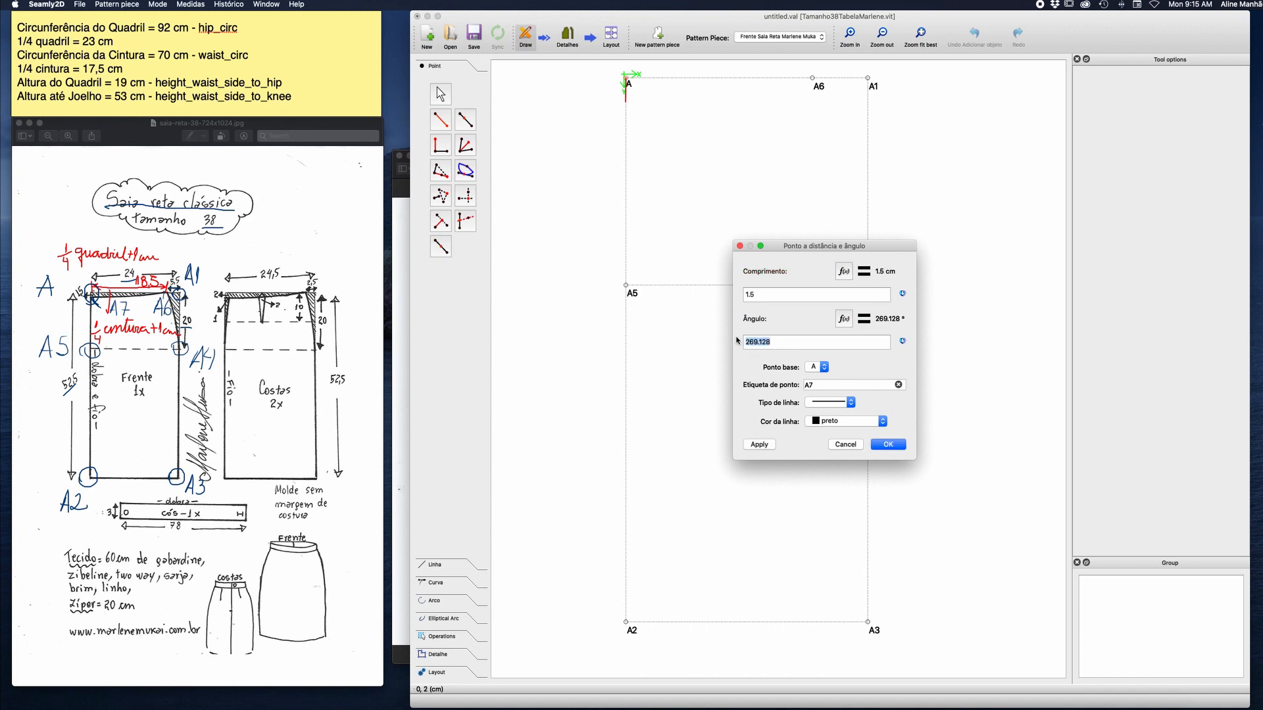
pyautogui.write('270')
pyautogui.click(845, 403)
pyautogui.click(839, 413)
pyautogui.click(900, 446)
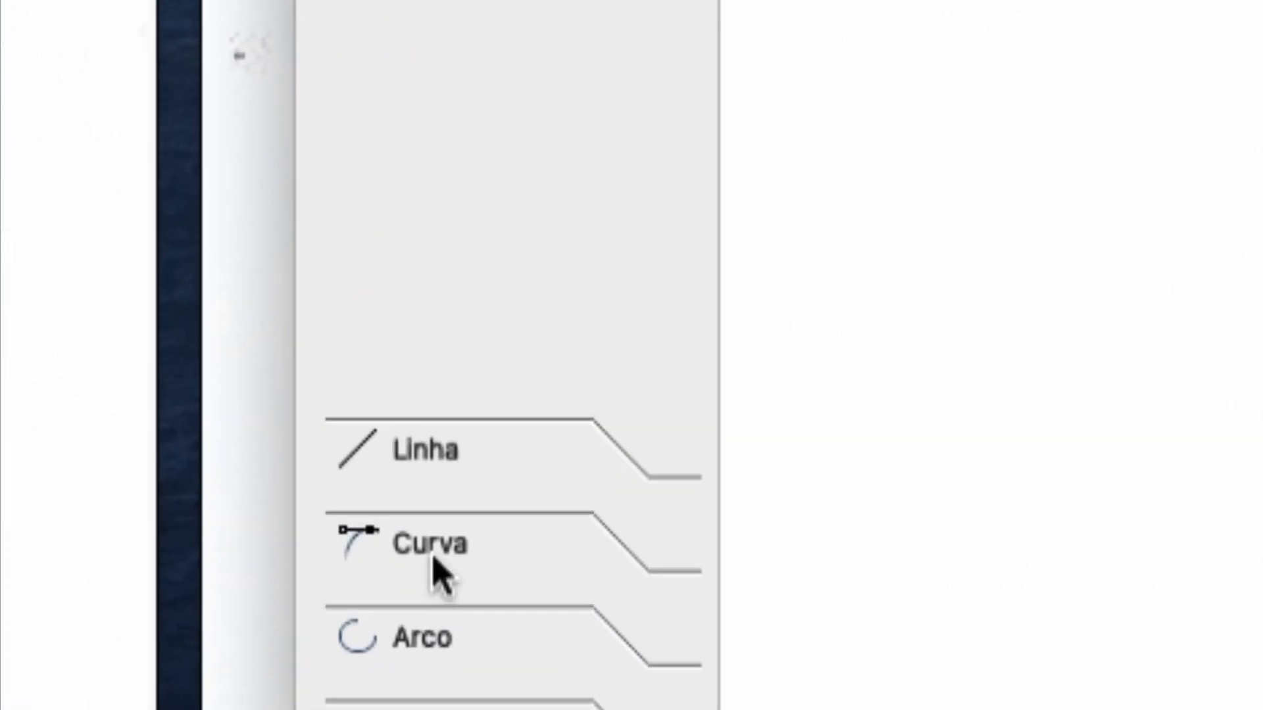
# Draw a simple curve from A7 to A6 for the front waistline.
pyautogui.click(434, 559)
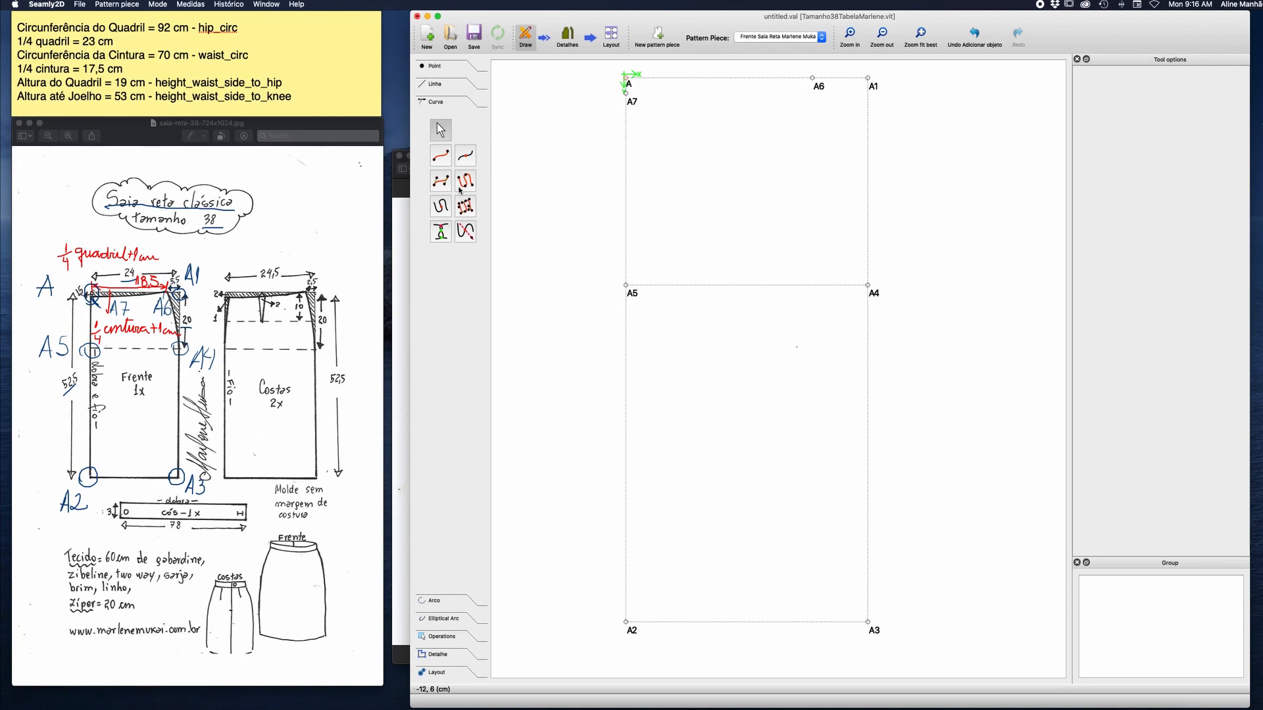
pyautogui.click(440, 156)
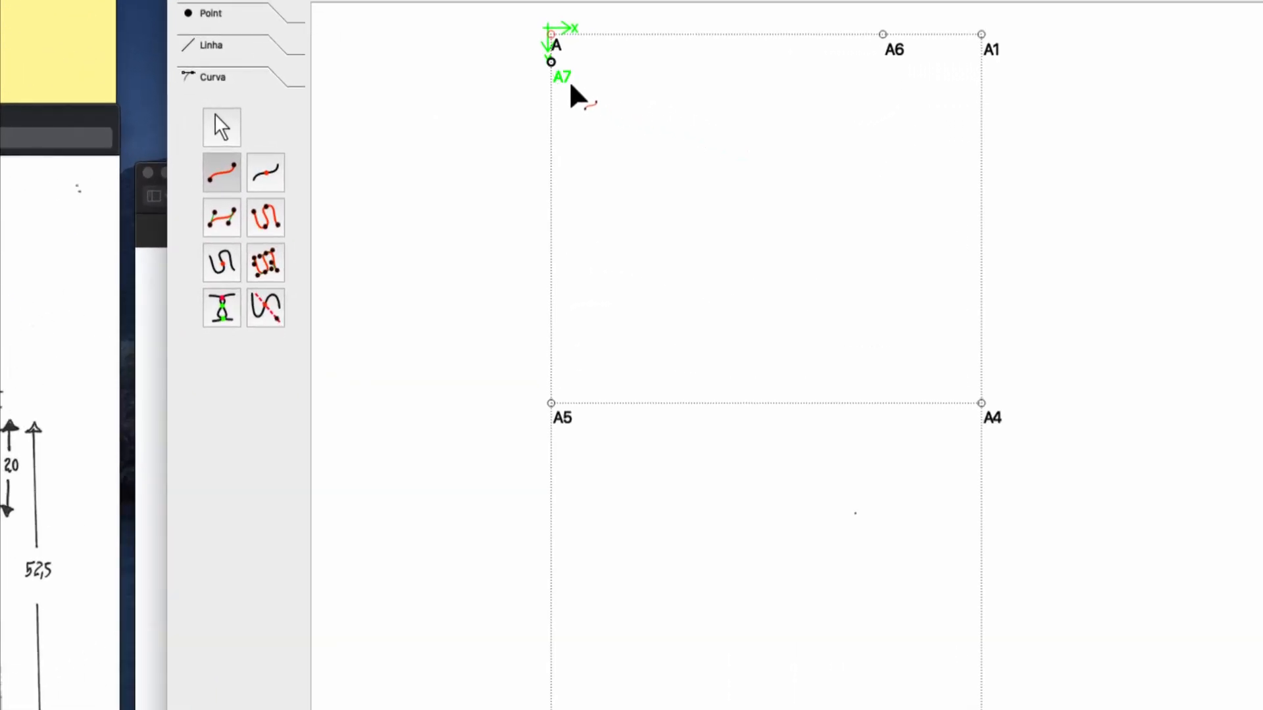
pyautogui.click(551, 62)
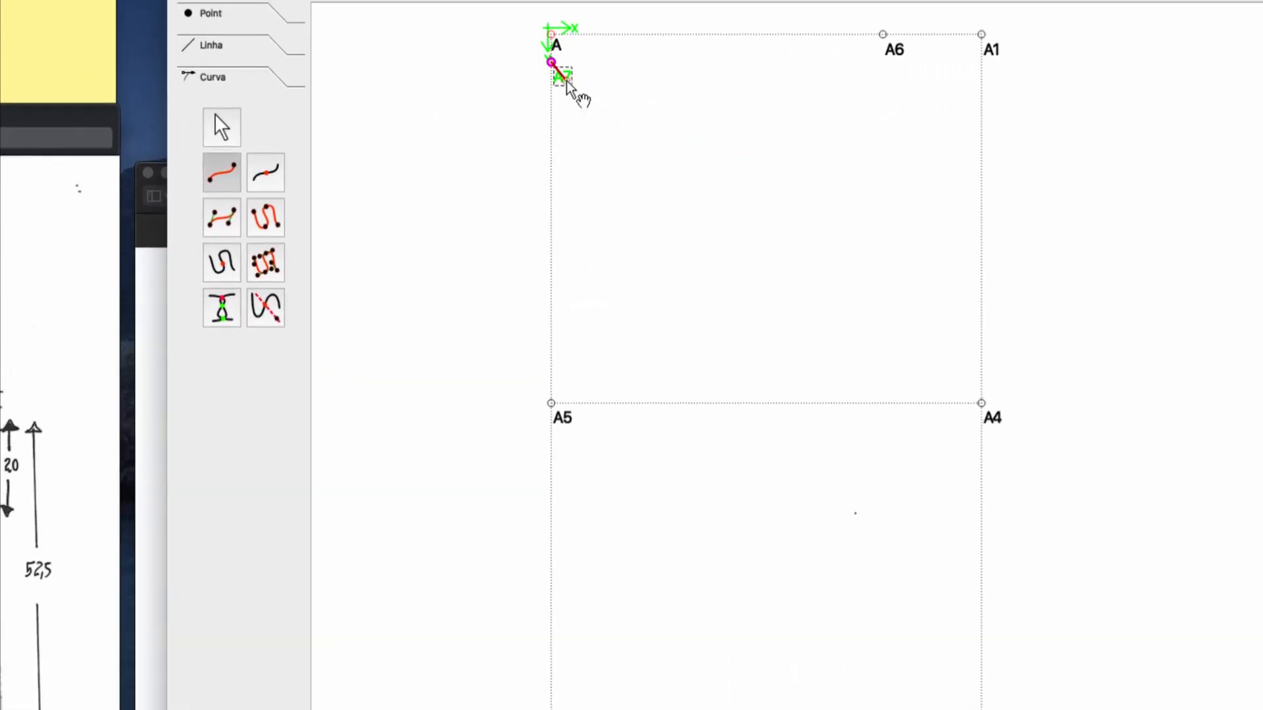
pyautogui.click(895, 48)
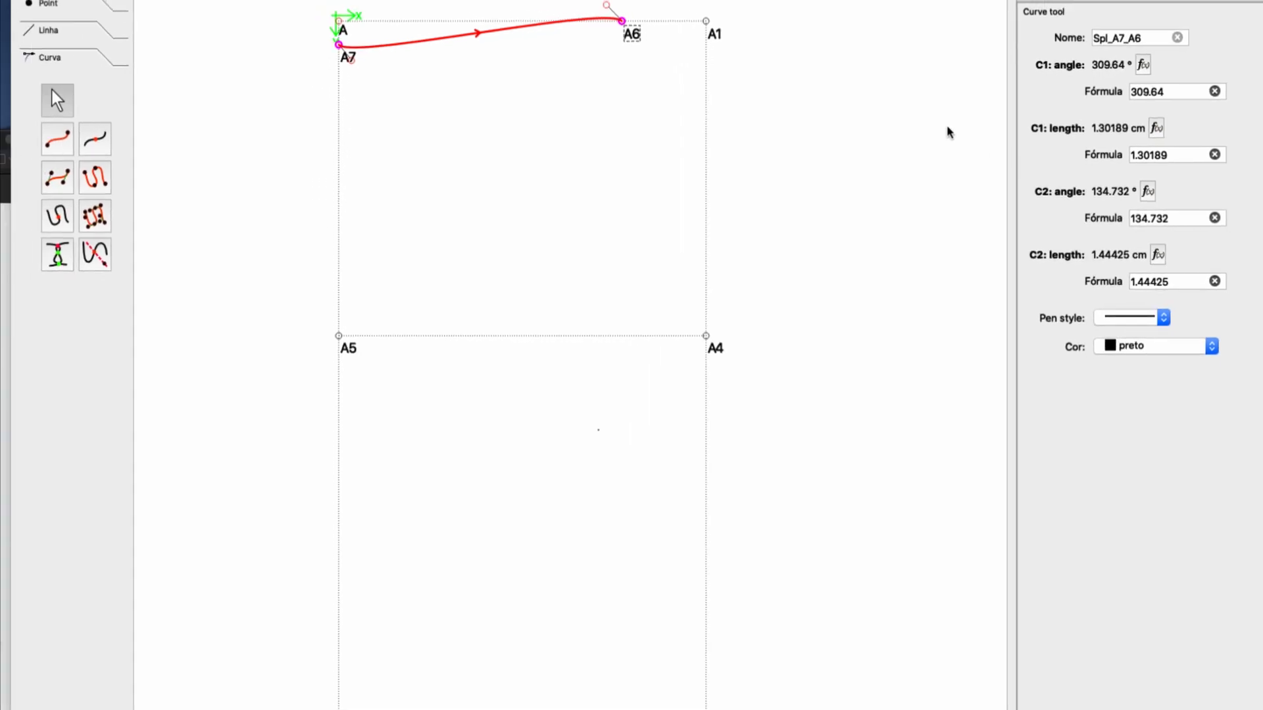
# Shape the waist curve with a C2 angle of 180 and a C1 handle about 6.5 cm long at angle 0.
pyautogui.moveTo(606, 6)
pyautogui.mouseDown()
pyautogui.moveTo(606, 40)
pyautogui.moveTo(626, 51)
pyautogui.moveTo(614, 10)
pyautogui.moveTo(604, 33)
pyautogui.moveTo(594, 21)
pyautogui.mouseUp()
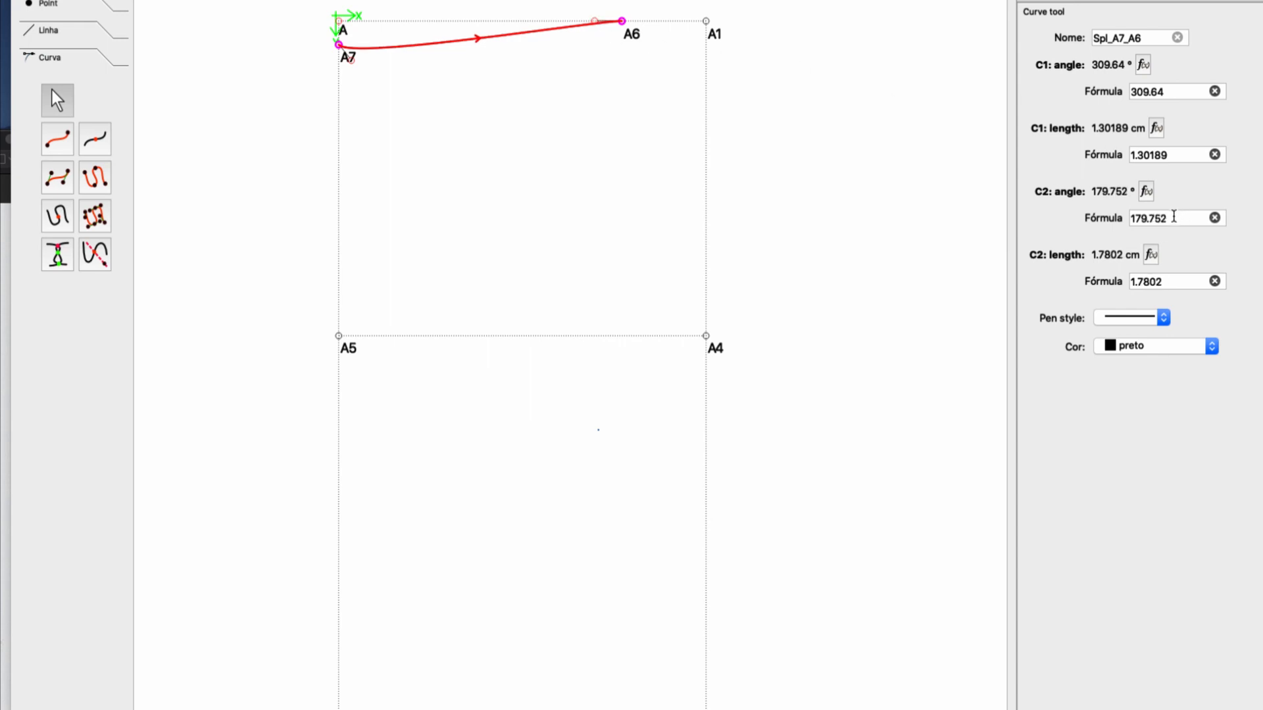
pyautogui.moveTo(1174, 216); pyautogui.dragTo(1129, 212)
pyautogui.write('180')
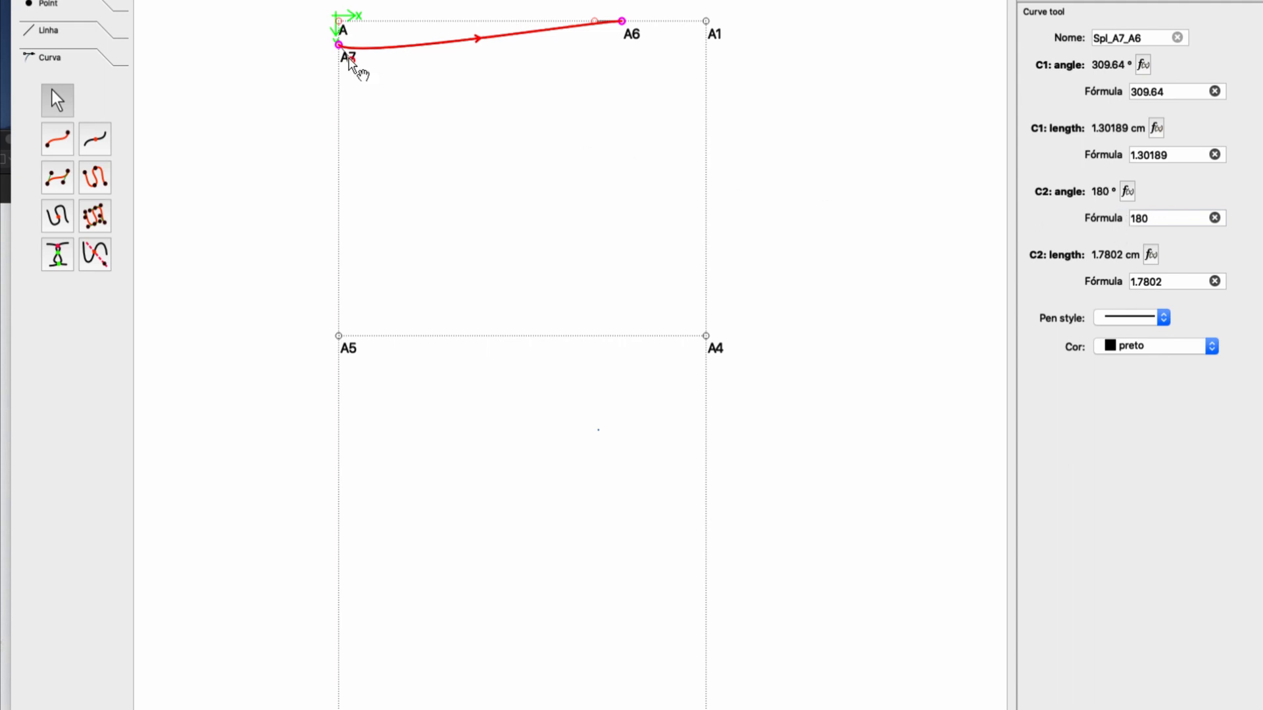
pyautogui.moveTo(350, 58); pyautogui.dragTo(439, 47)
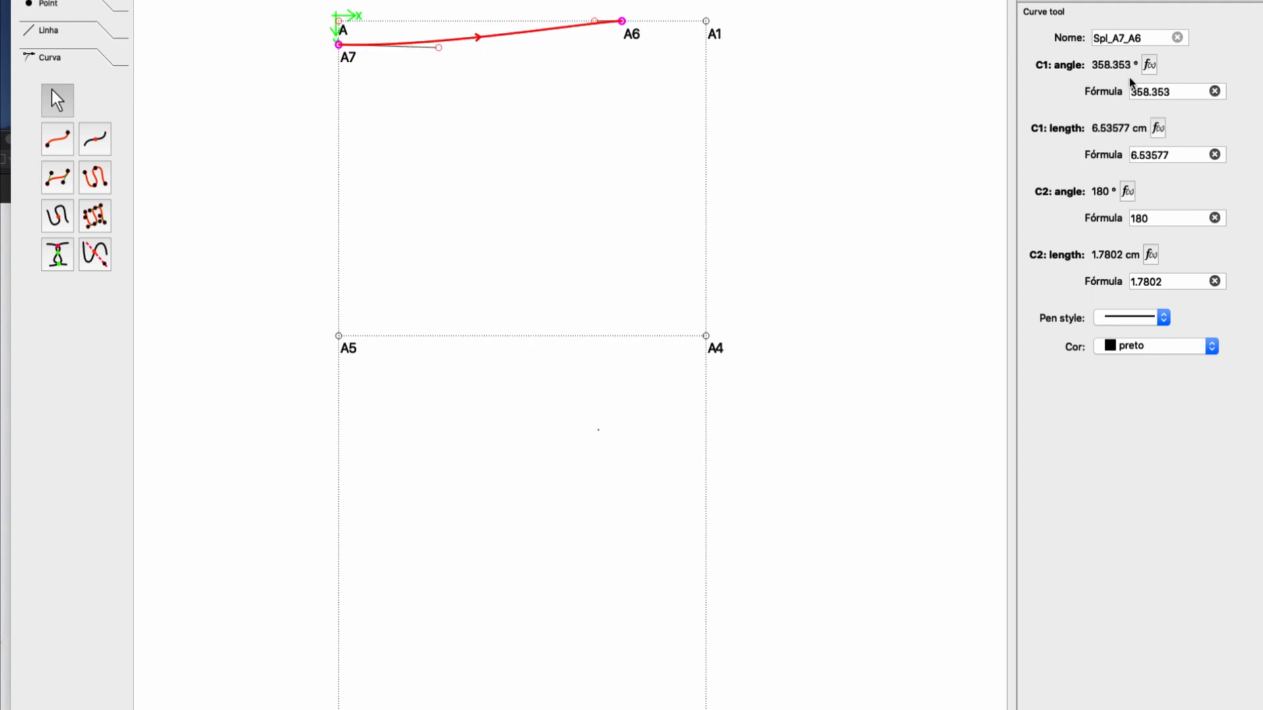
pyautogui.moveTo(1188, 94); pyautogui.dragTo(1106, 89)
pyautogui.write('0')
pyautogui.press('Return')
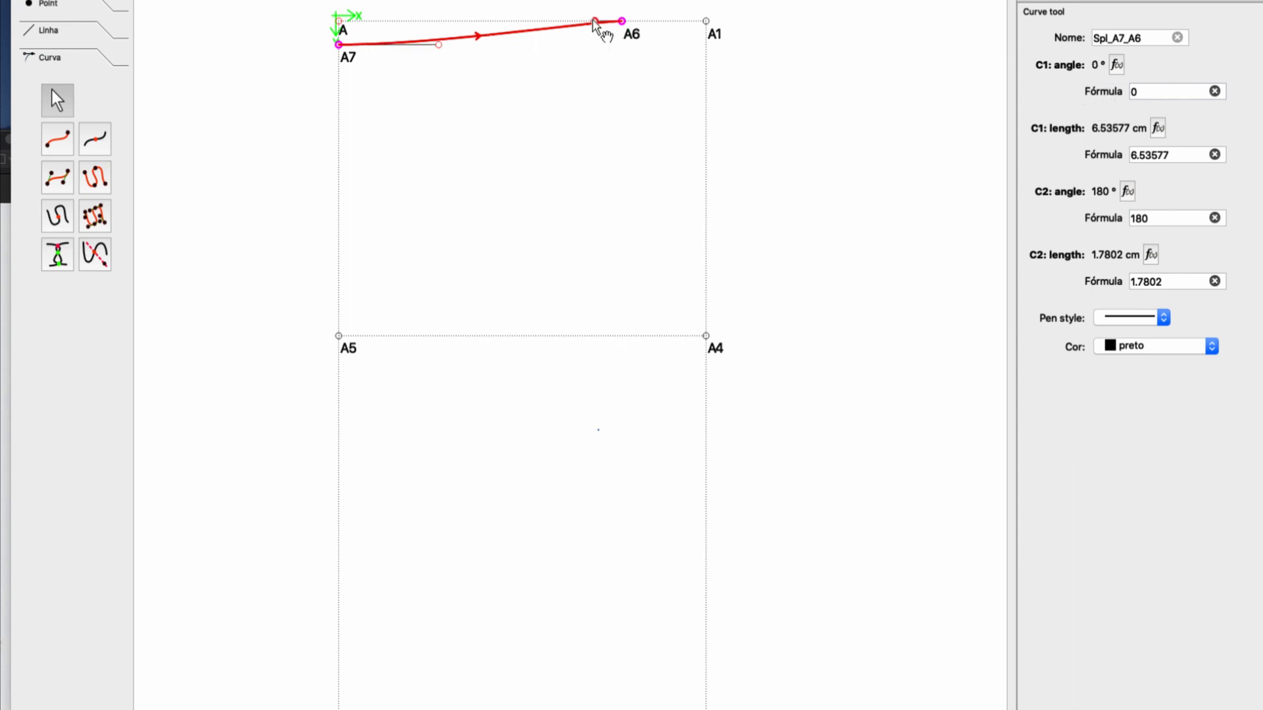
# Refine the waist curve to a C2 length of about 0.66 cm and a C1 length of about 7.2 cm at angle 0.
pyautogui.moveTo(595, 20); pyautogui.dragTo(612, 20)
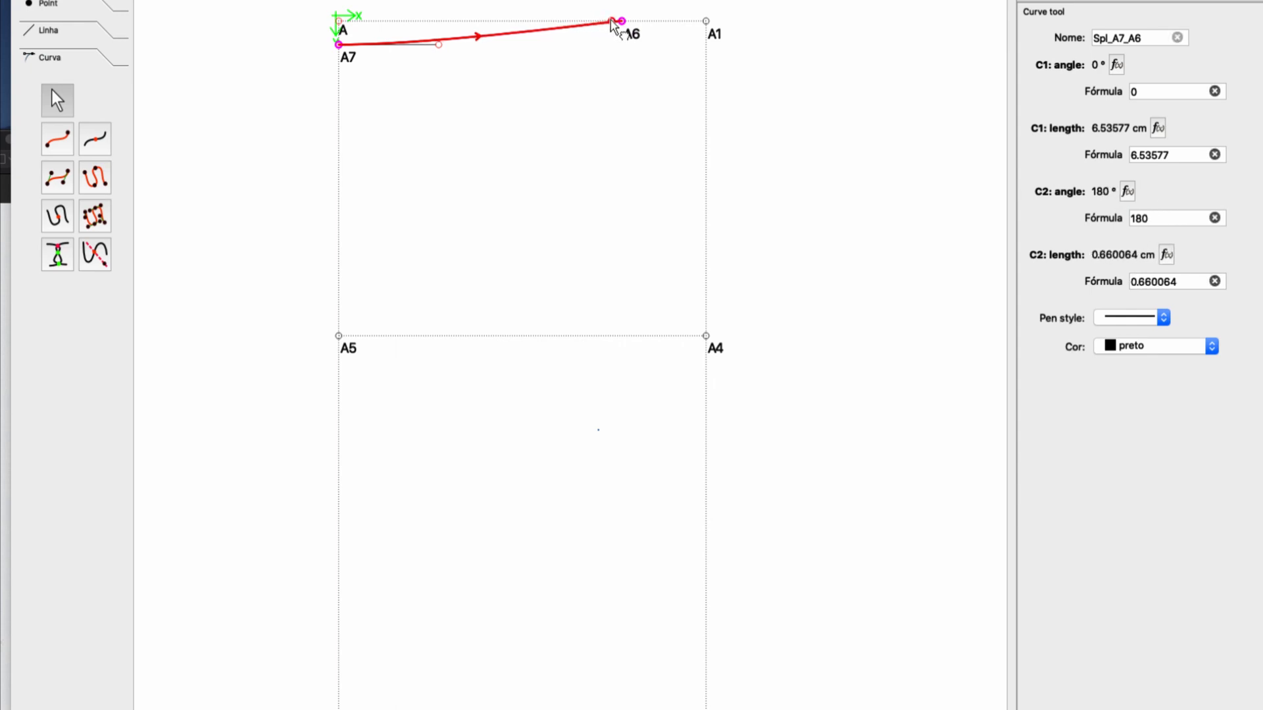
pyautogui.moveTo(439, 44)
pyautogui.mouseDown()
pyautogui.moveTo(403, 45)
pyautogui.moveTo(449, 46)
pyautogui.mouseUp()
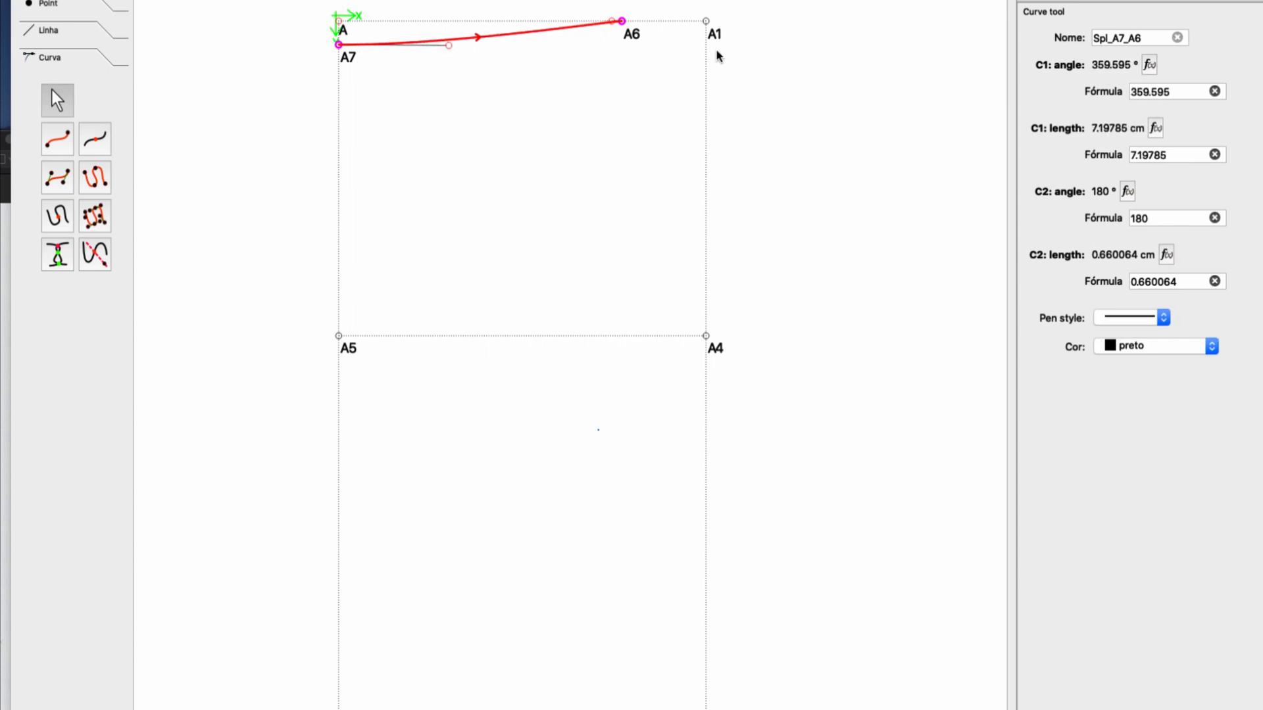
pyautogui.moveTo(1176, 91); pyautogui.dragTo(1103, 88)
pyautogui.write('0')
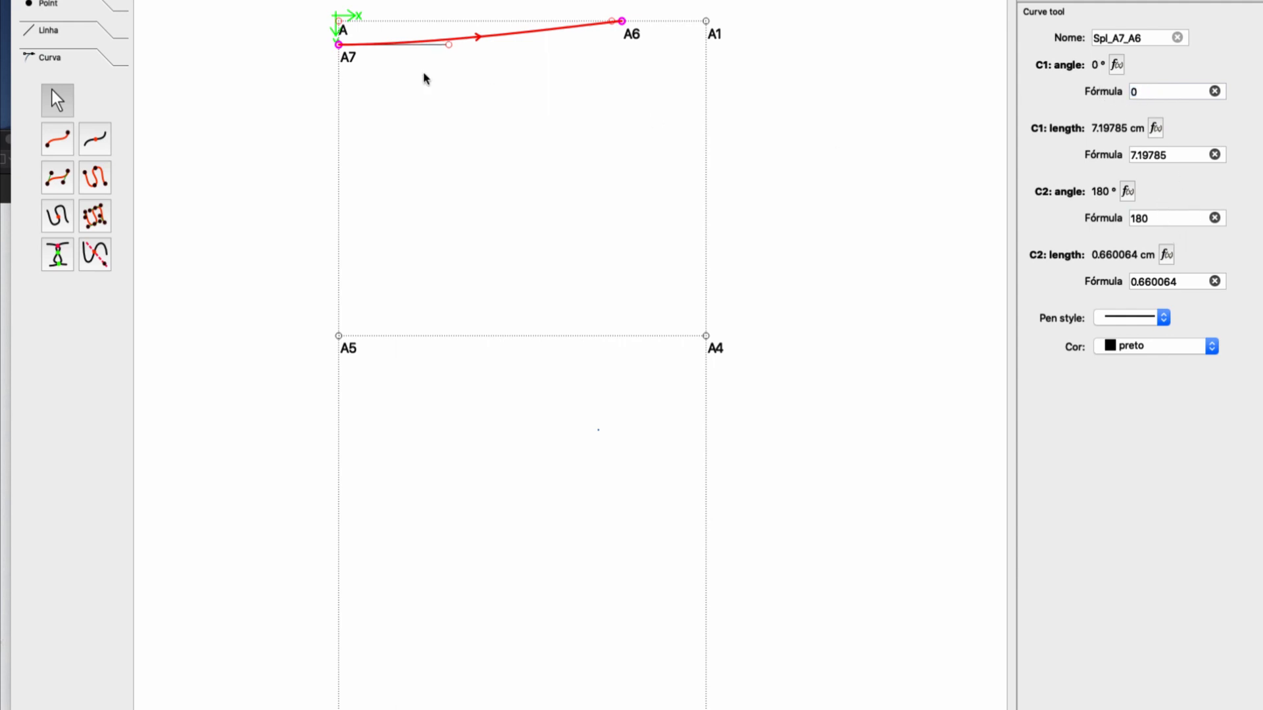
pyautogui.click(285, 62)
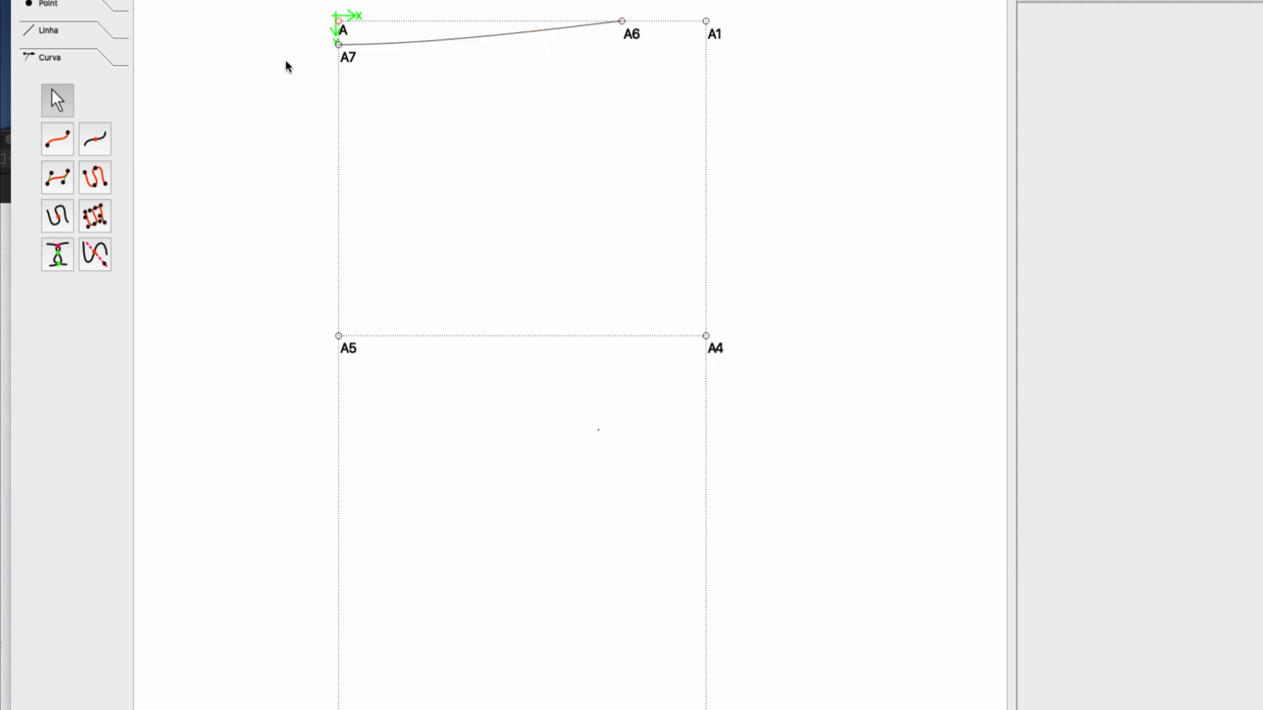
# Draw a simple curve from A6 to A4 for the skirt's side between waist and hip.
pyautogui.click(58, 138)
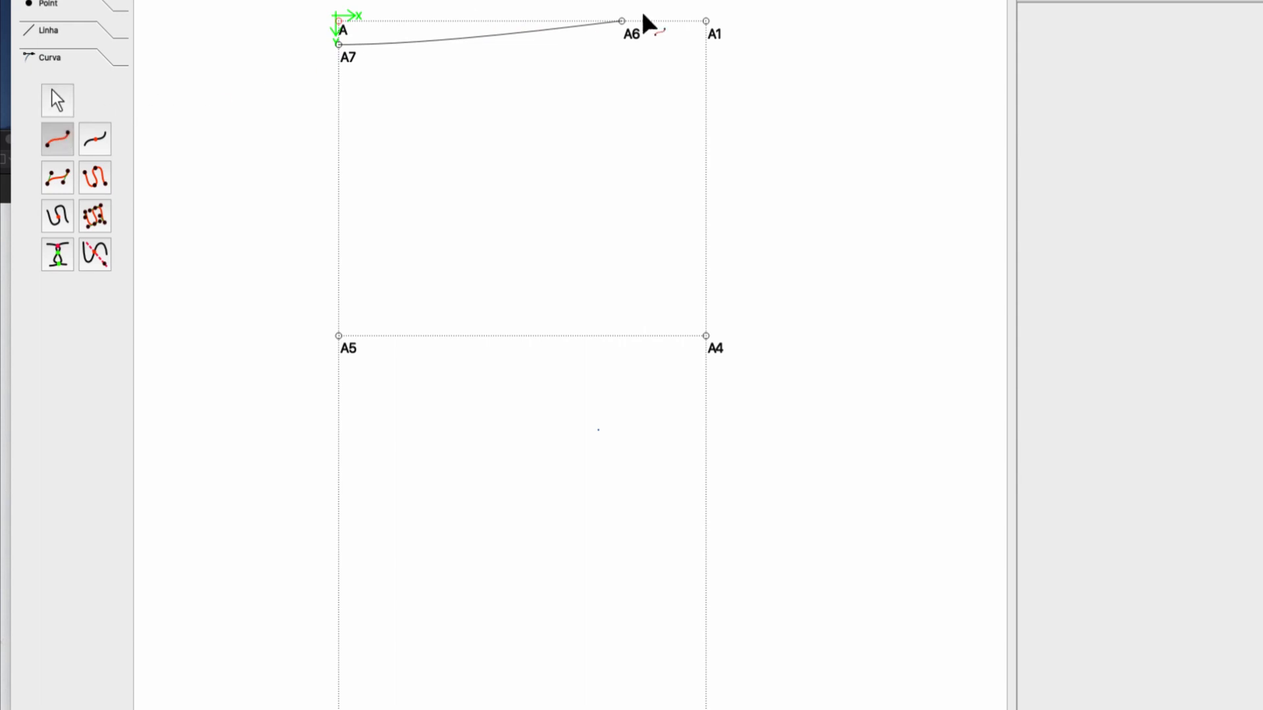
pyautogui.click(623, 22)
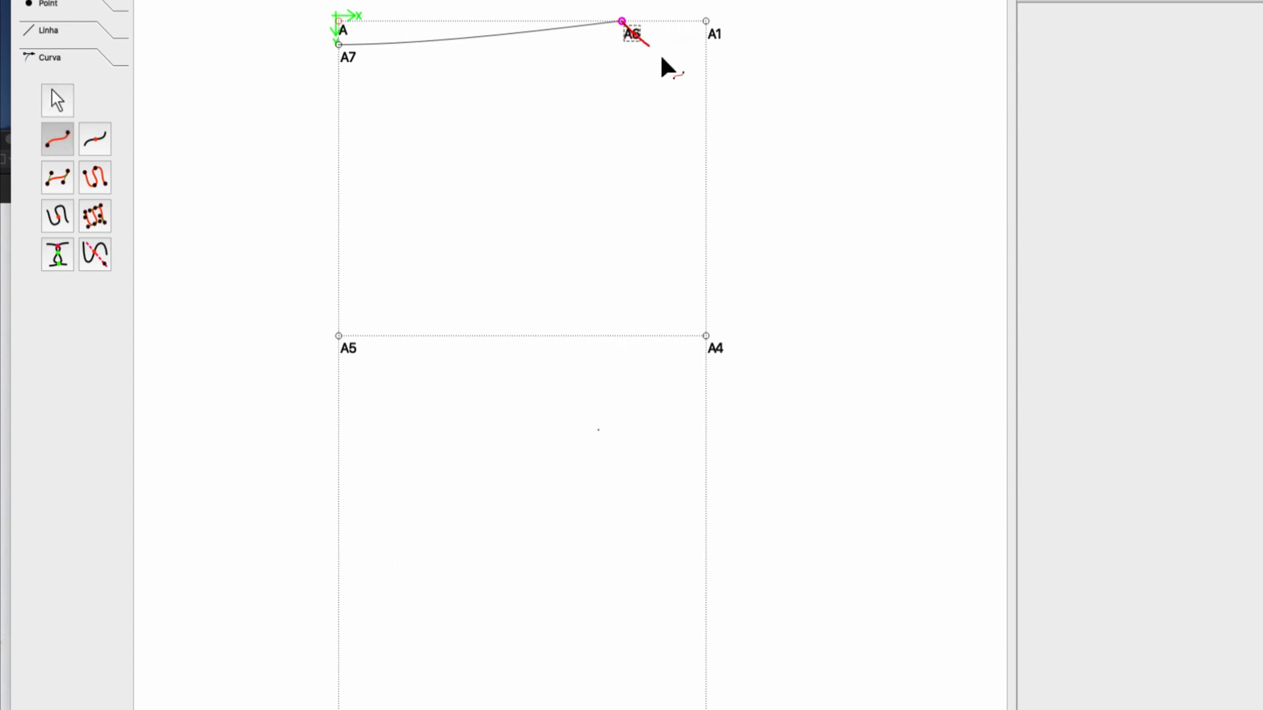
pyautogui.click(716, 355)
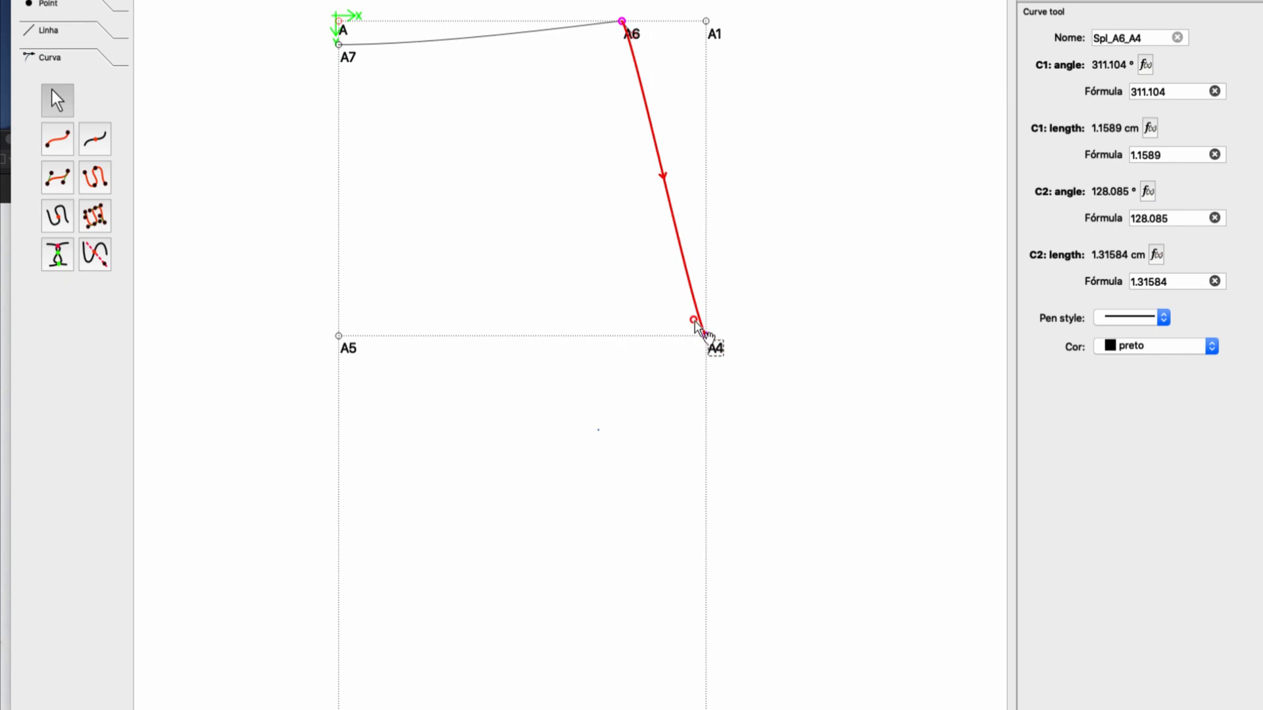
# Extend the side curve's C2 handle up to A1, about 20 cm long, and try to set its angle to 90.
pyautogui.moveTo(695, 321); pyautogui.dragTo(706, 21)
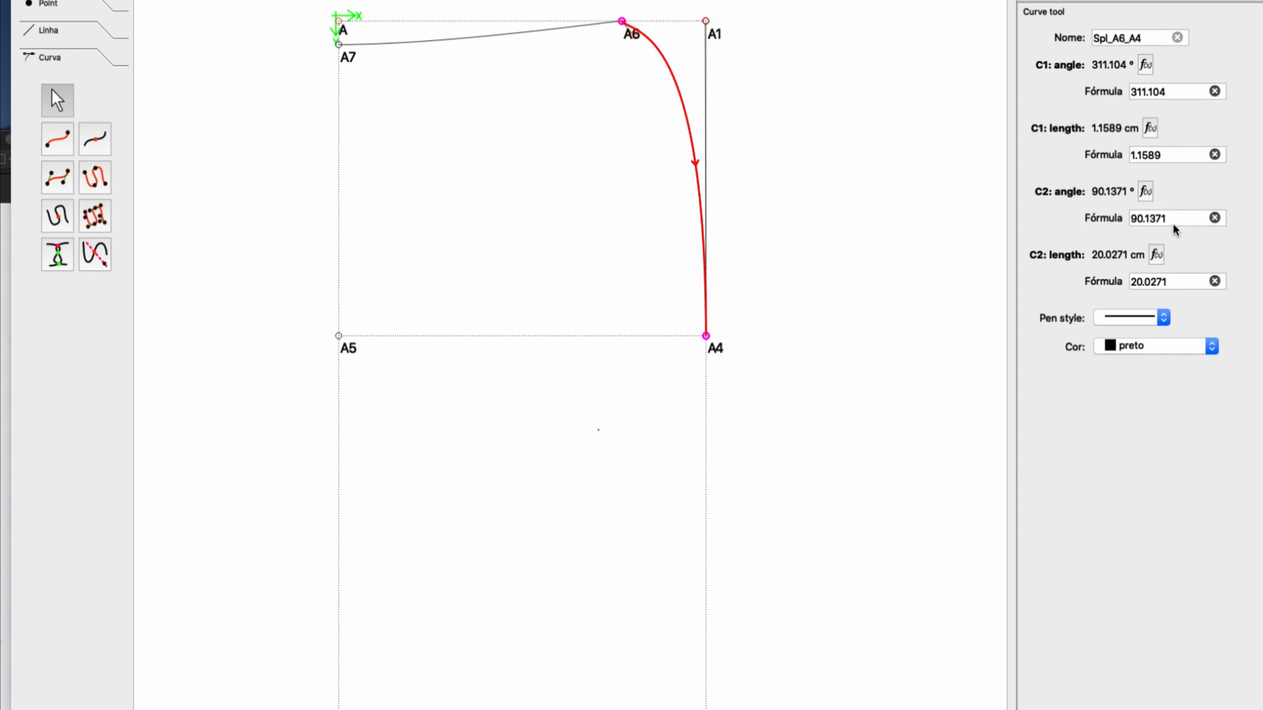
pyautogui.moveTo(1167, 218); pyautogui.dragTo(1149, 217)
pyautogui.press('BackSpace')
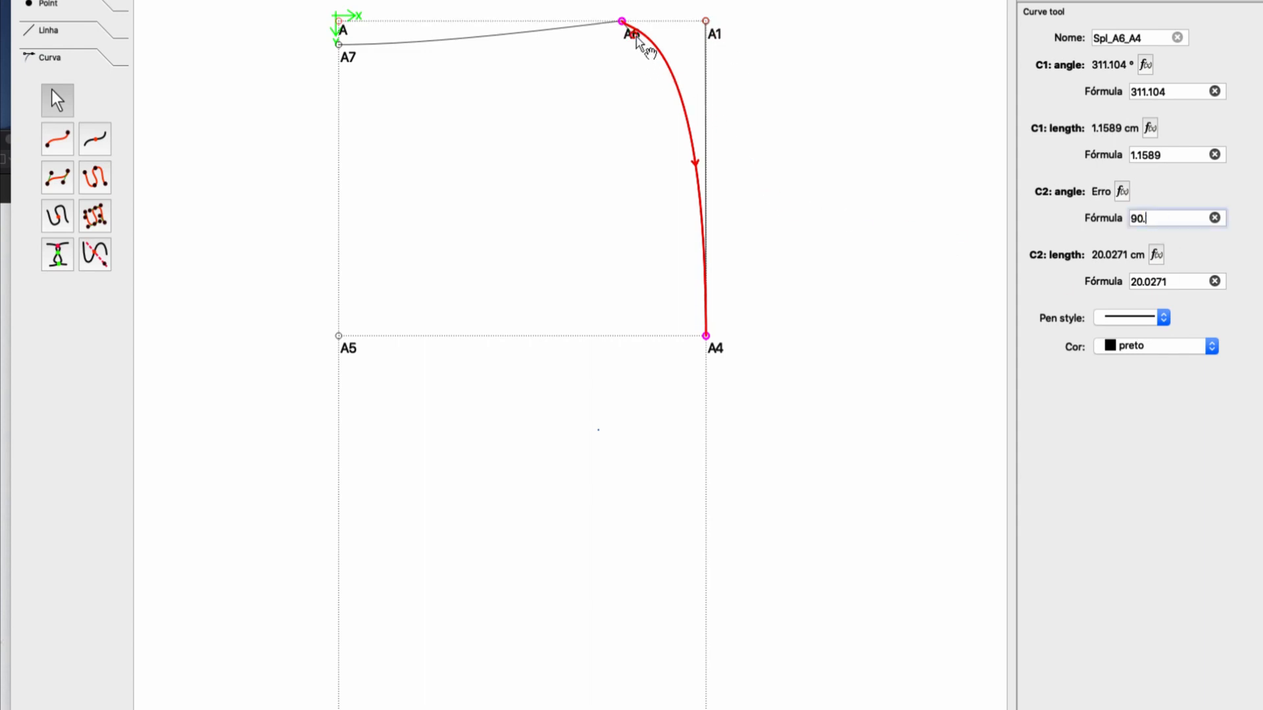
# Shorten the side curve's C1 handle to about 0.57 cm and set its angle to 0.
pyautogui.moveTo(635, 37)
pyautogui.mouseDown()
pyautogui.moveTo(653, 34)
pyautogui.moveTo(635, 22)
pyautogui.moveTo(618, 35)
pyautogui.moveTo(639, 35)
pyautogui.moveTo(630, 20)
pyautogui.mouseUp()
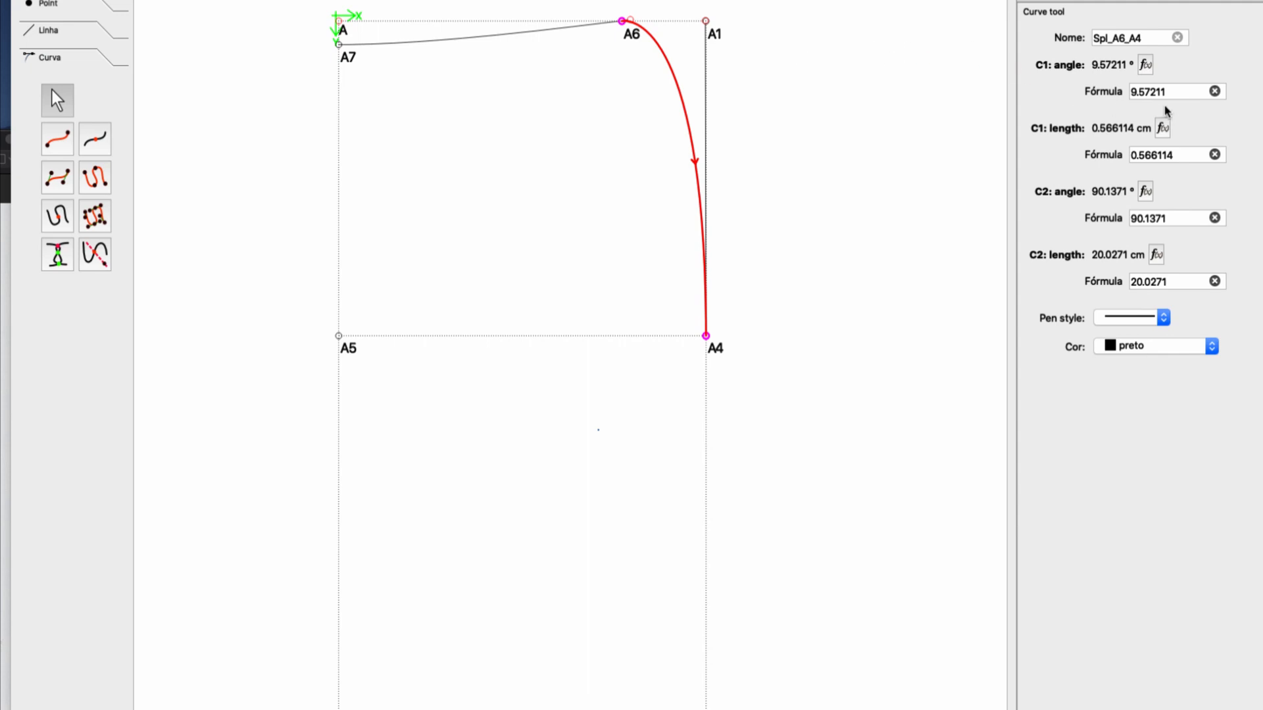
pyautogui.moveTo(1172, 94); pyautogui.dragTo(1099, 90)
pyautogui.write('0')
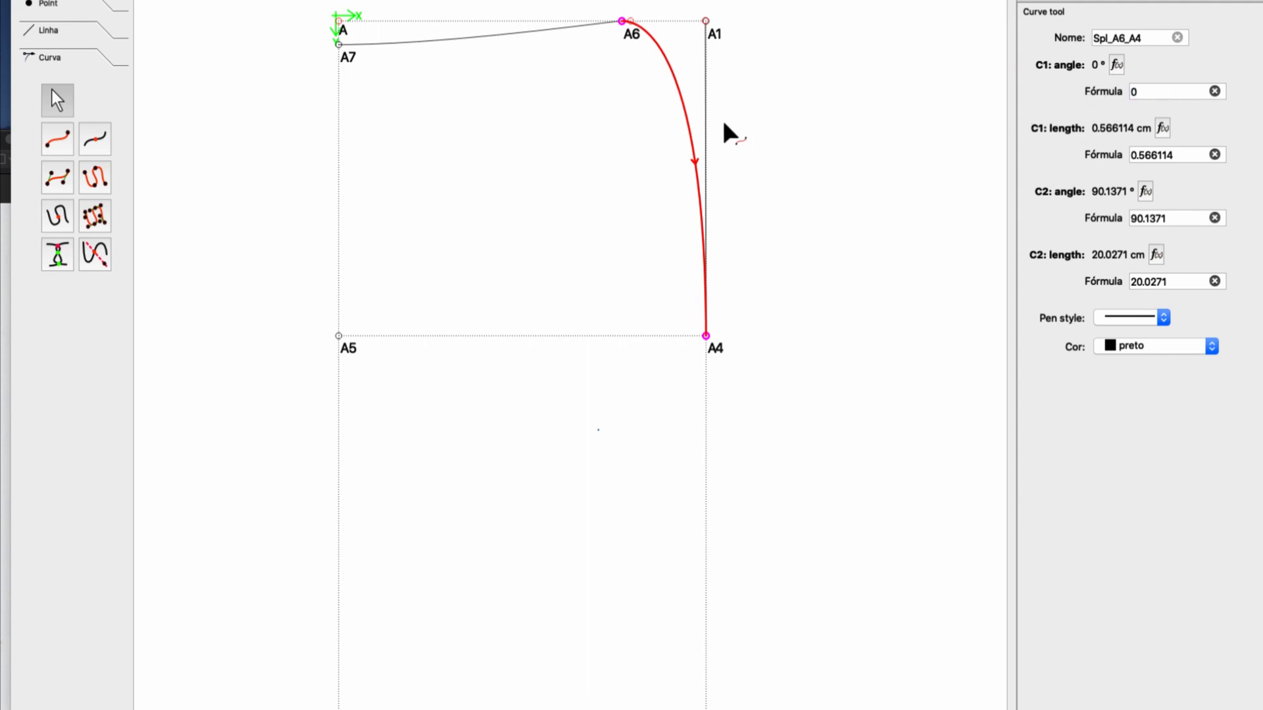
# Finish the side curve and outline the skirt front with solid lines from A7 to A2, A2 to A3, and A3 to A4.
pyautogui.press('Return')
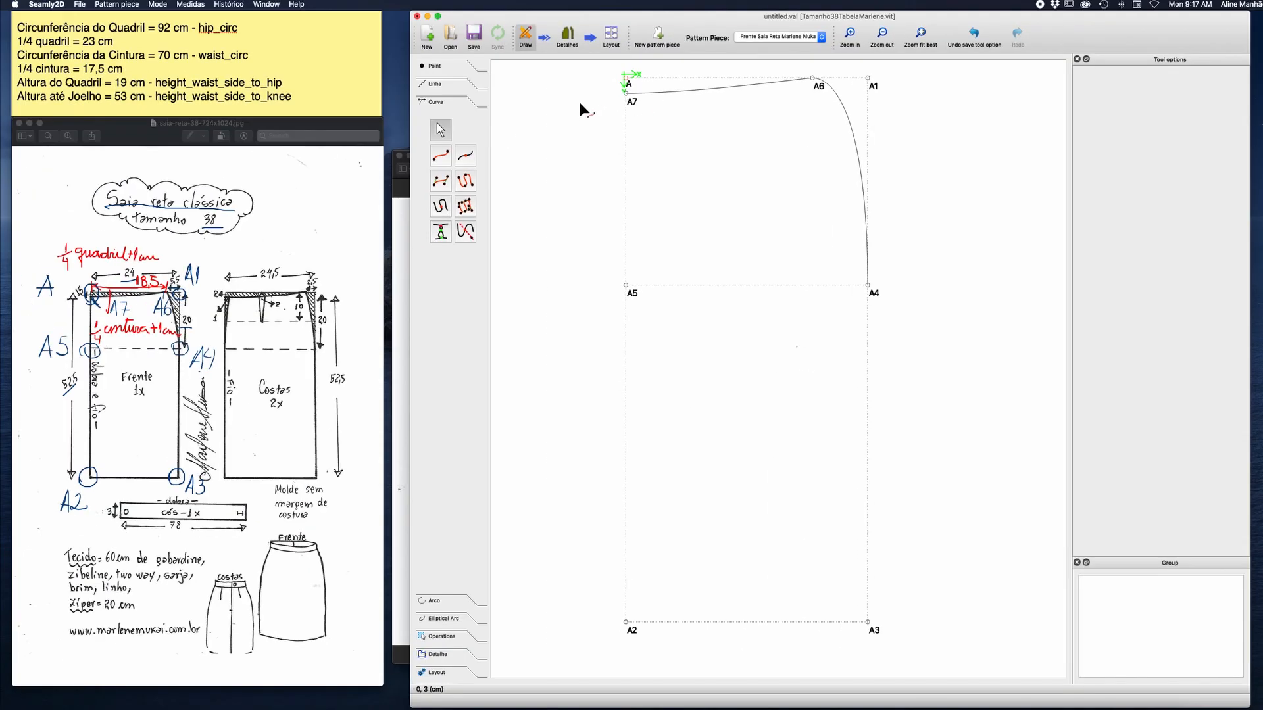
pyautogui.click(447, 86)
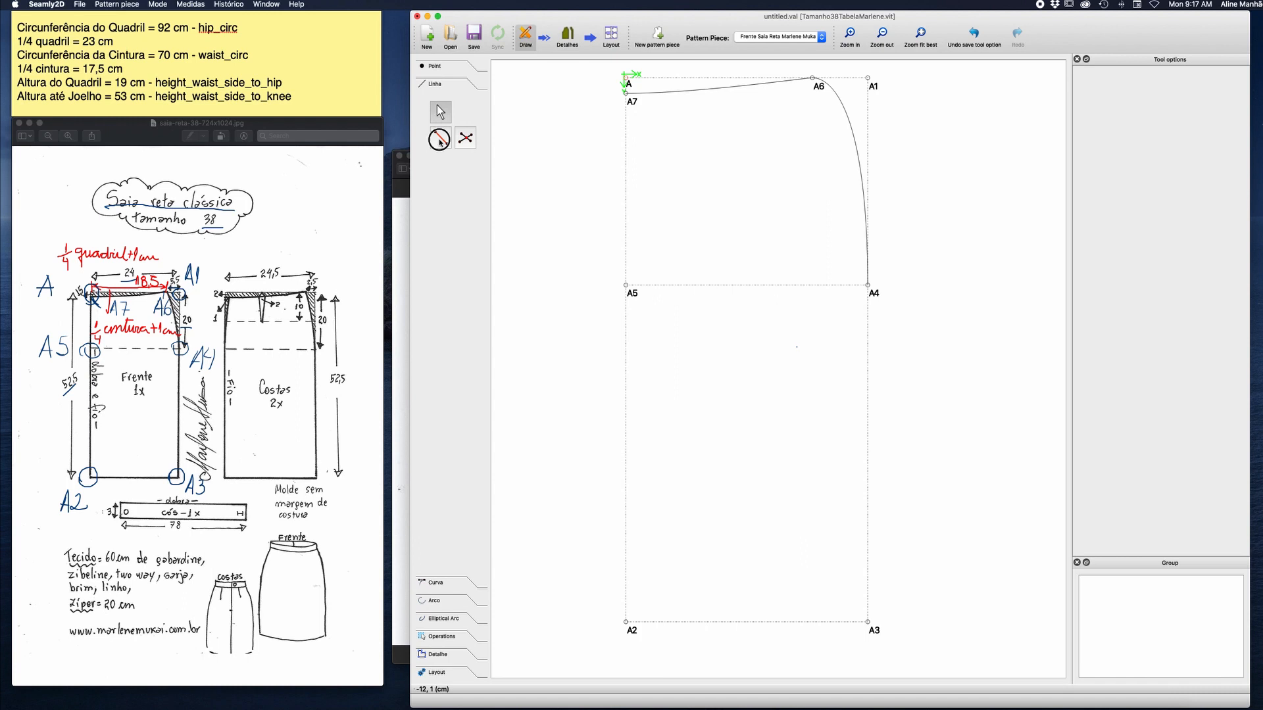
pyautogui.click(441, 137)
pyautogui.click(633, 100)
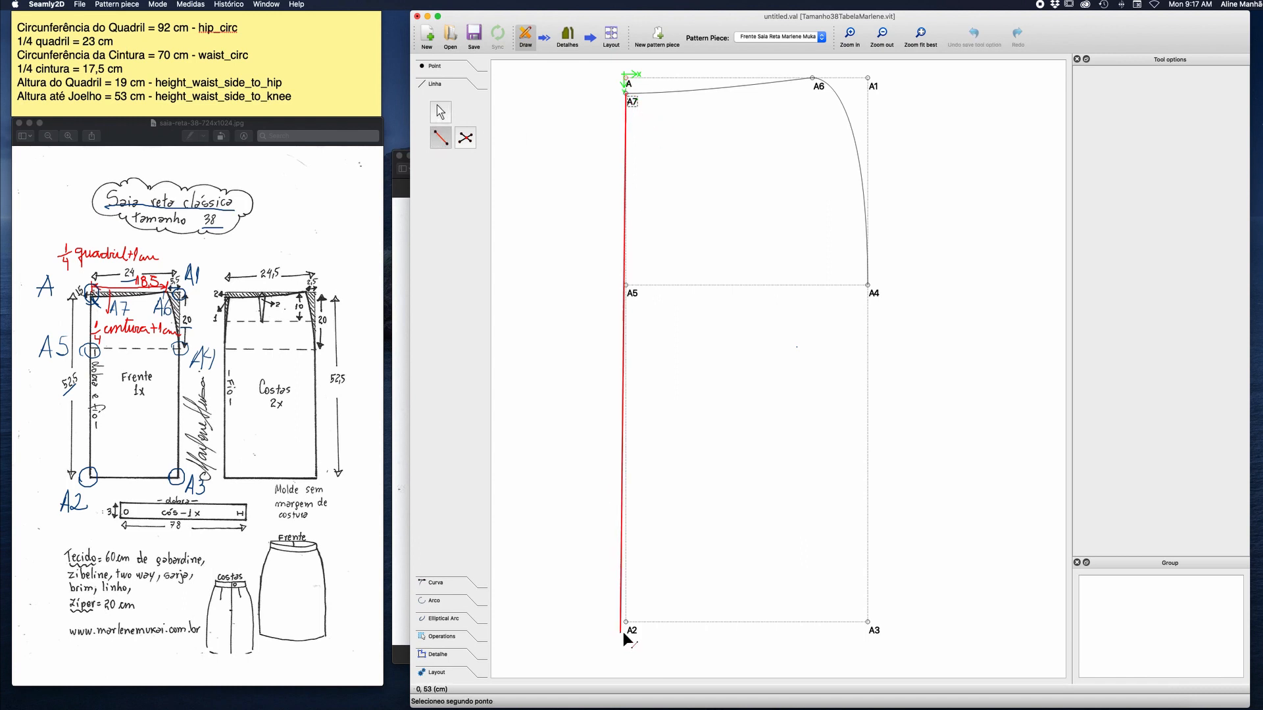
pyautogui.click(626, 627)
pyautogui.click(441, 137)
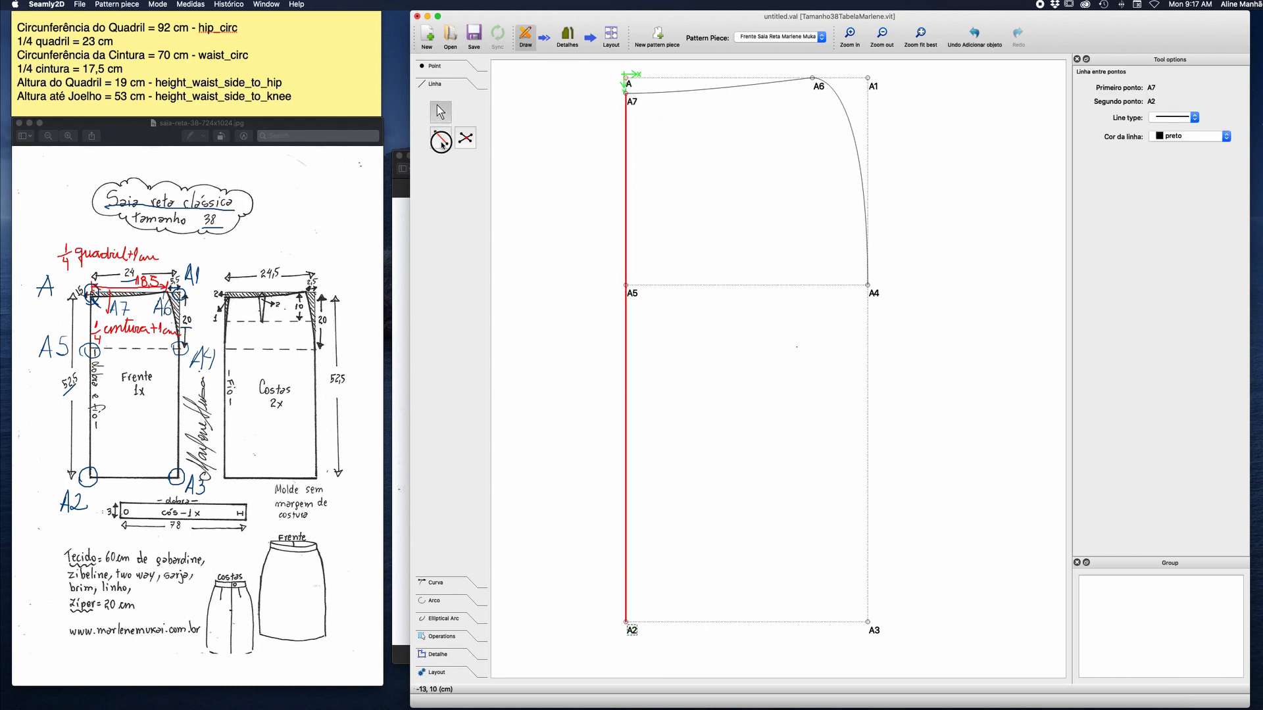
pyautogui.click(631, 632)
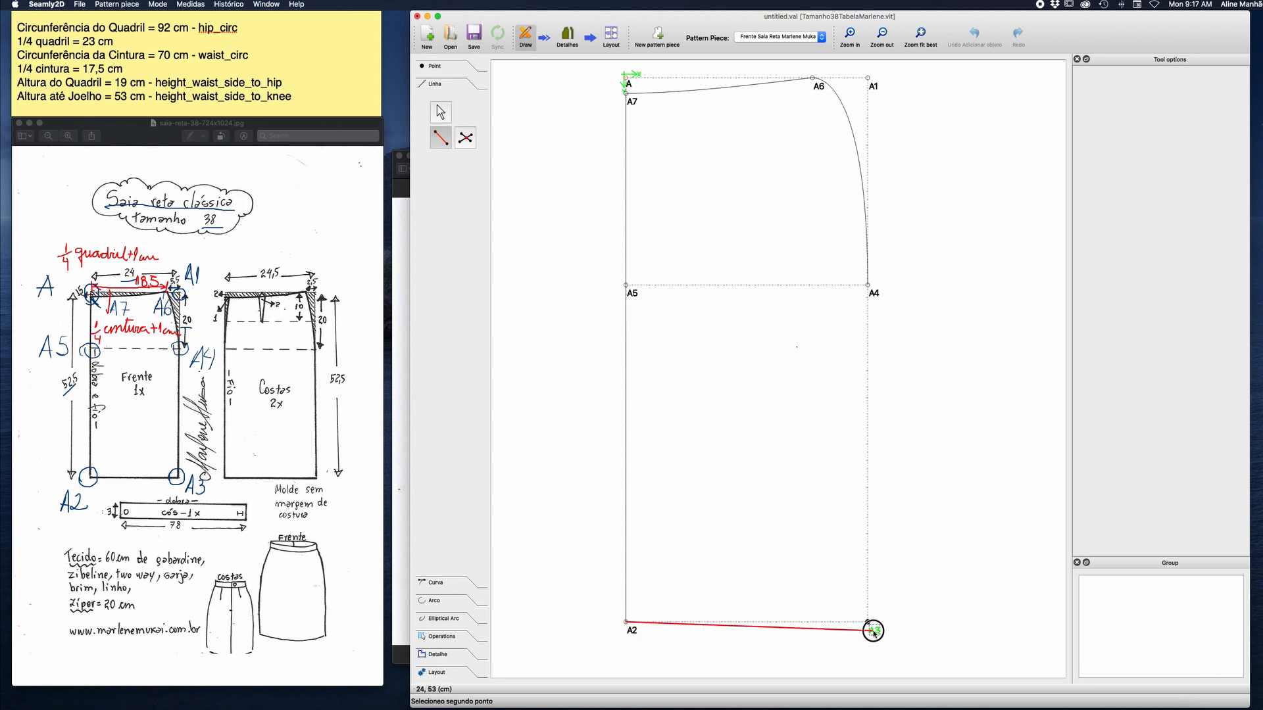
pyautogui.click(870, 624)
pyautogui.click(438, 141)
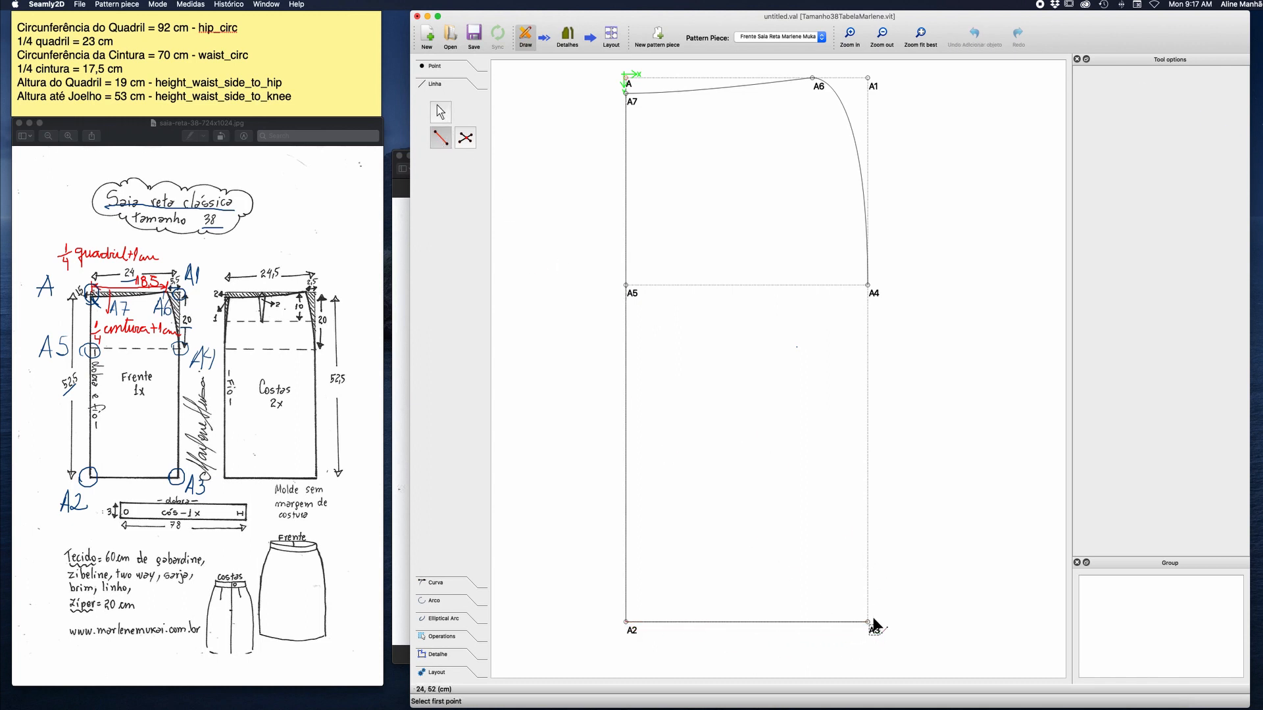
pyautogui.click(868, 622)
pyautogui.click(868, 286)
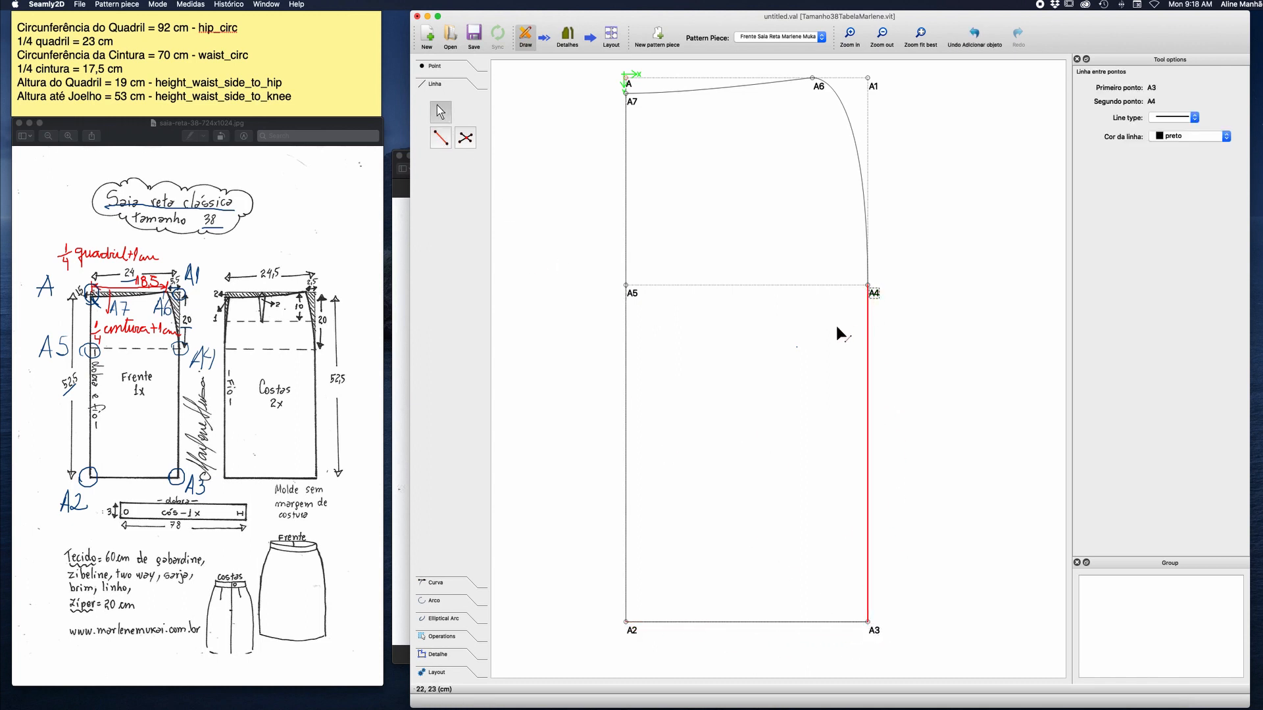
pyautogui.click(438, 140)
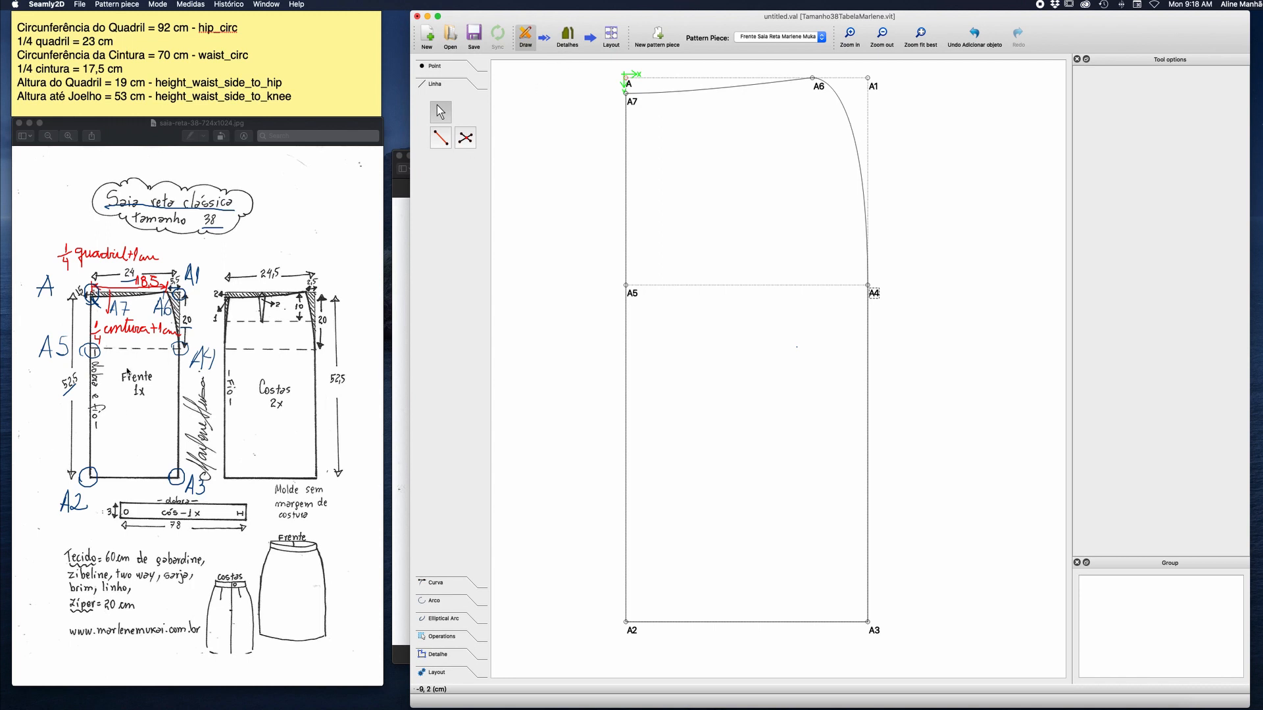
# Try to switch to Details mode.
pyautogui.click(568, 36)
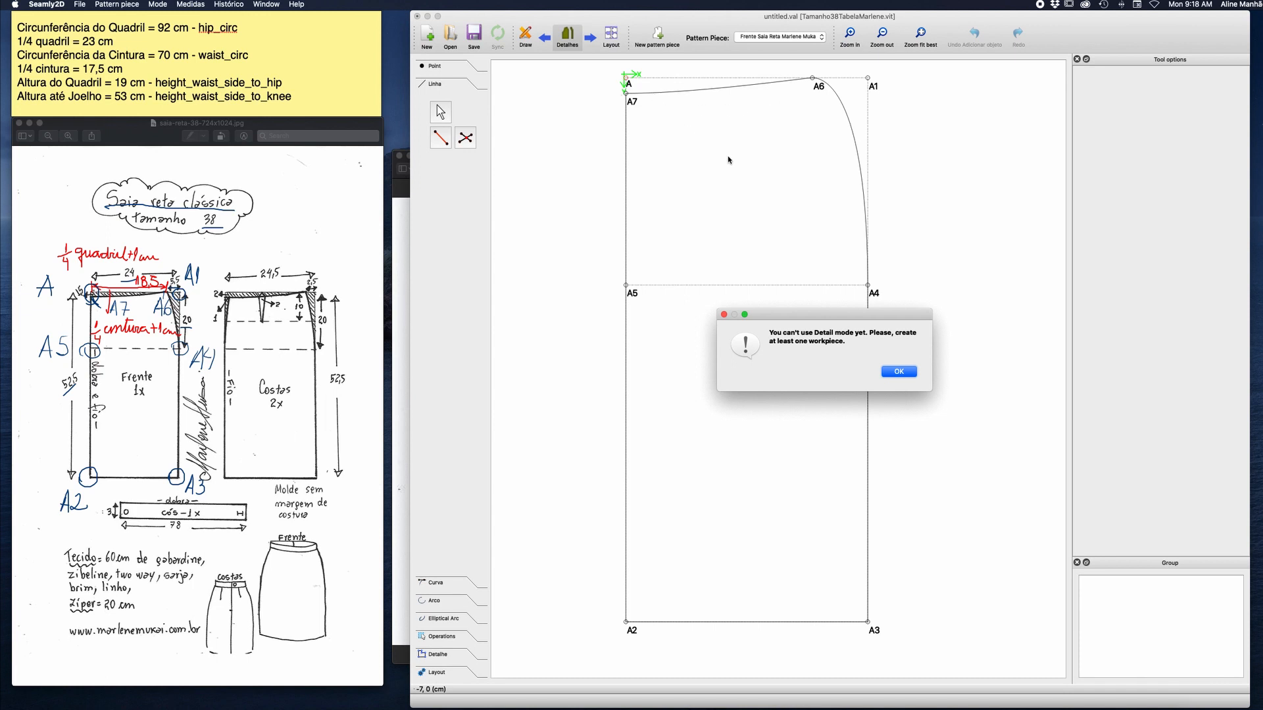
pyautogui.click(899, 371)
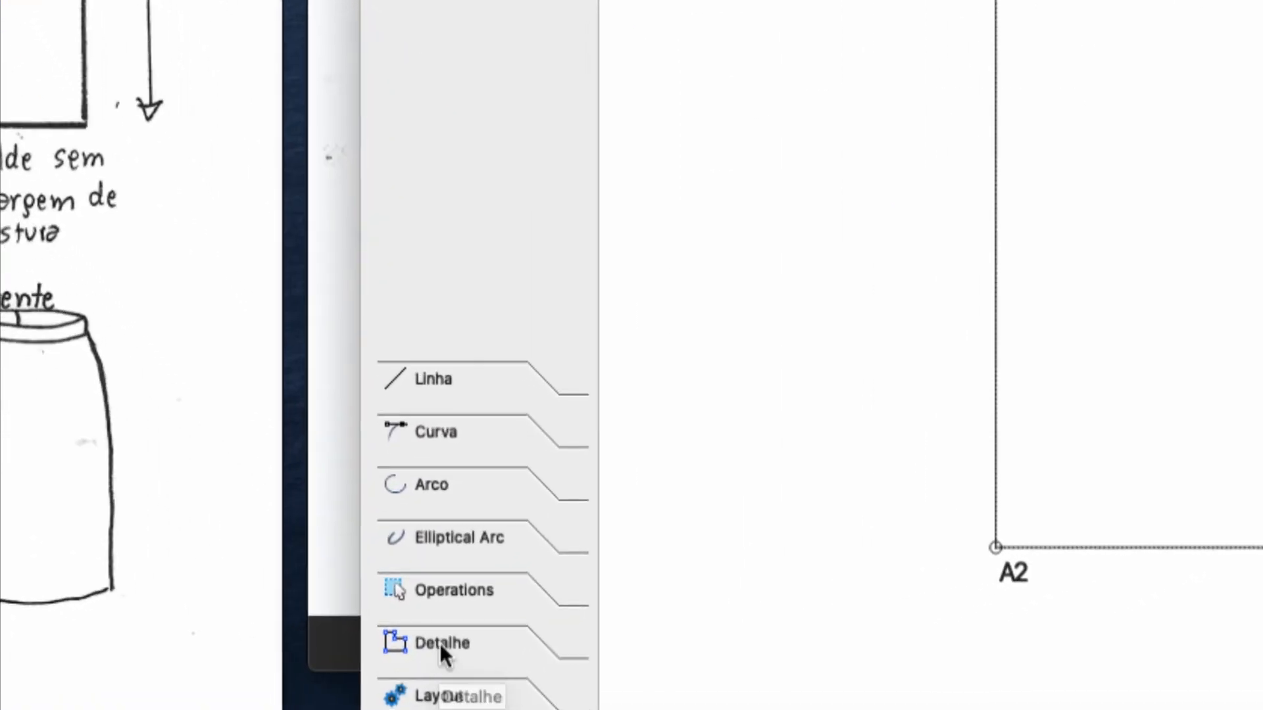
# Create a workpiece for the skirt front with the clockwise main path A7, Spl_A7_A6, A6, Spl_A6_A4, A4, A3, A2.
pyautogui.click(438, 653)
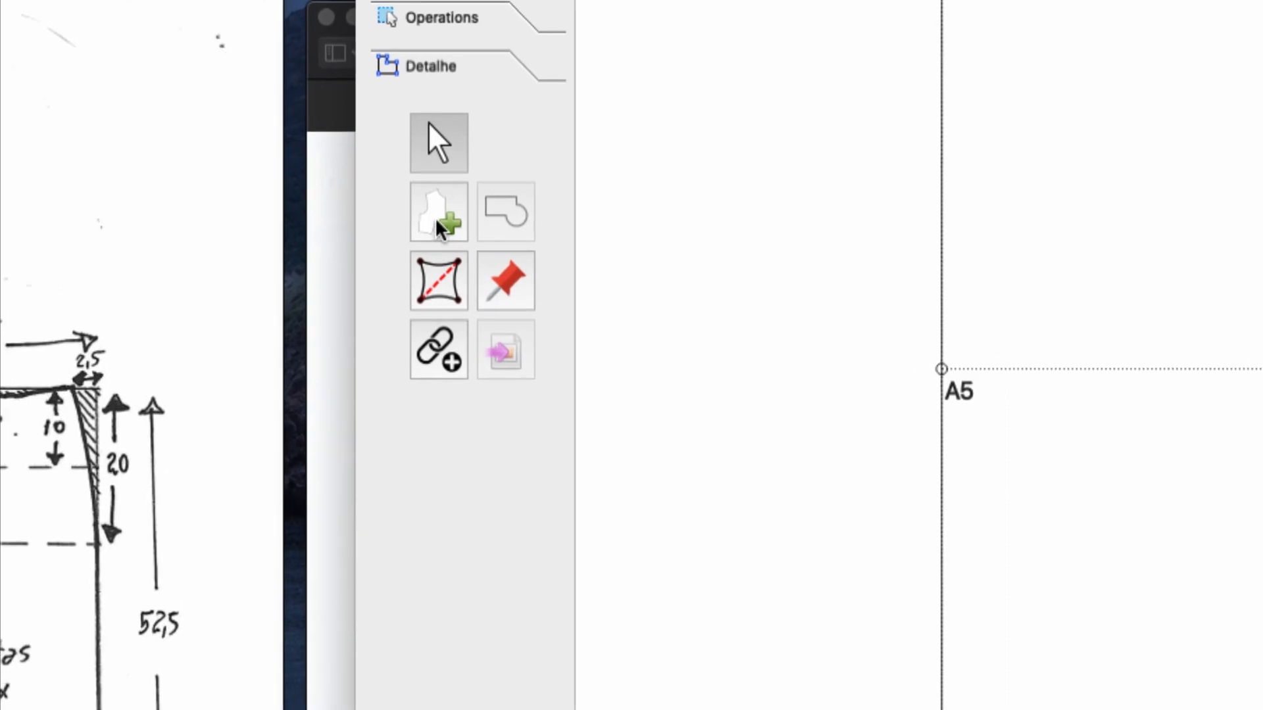
pyautogui.click(450, 220)
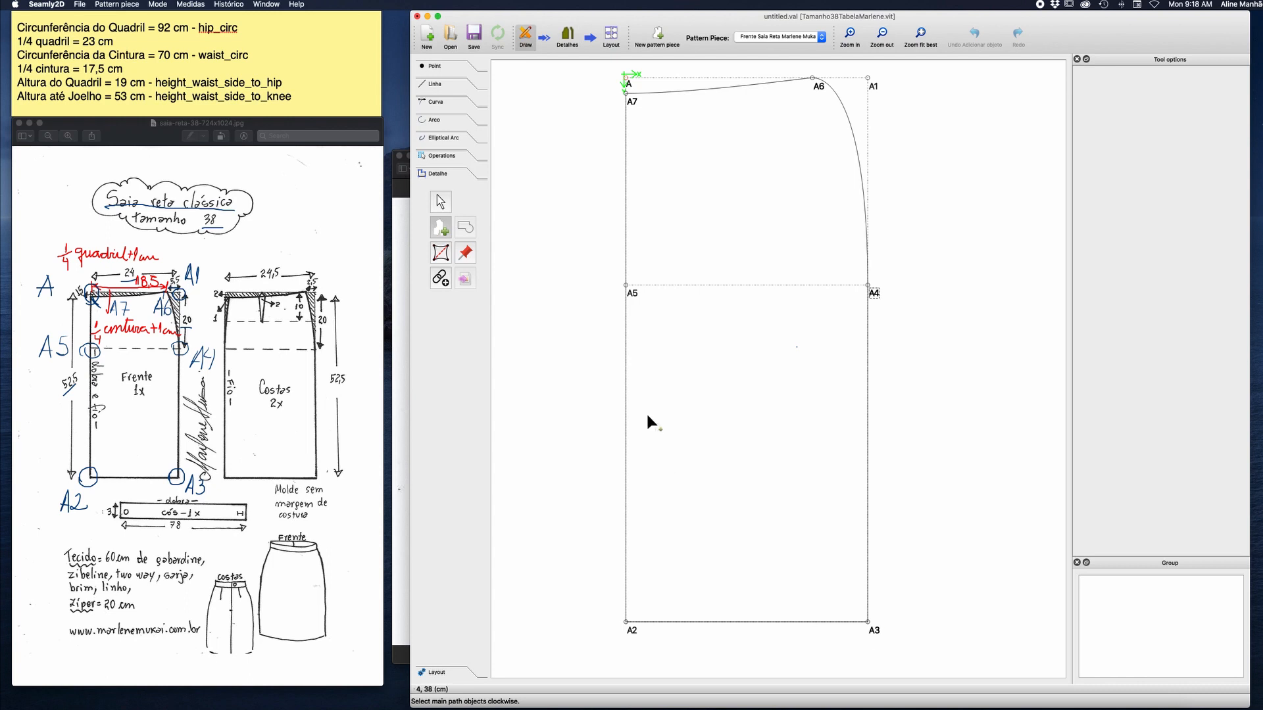
pyautogui.click(633, 101)
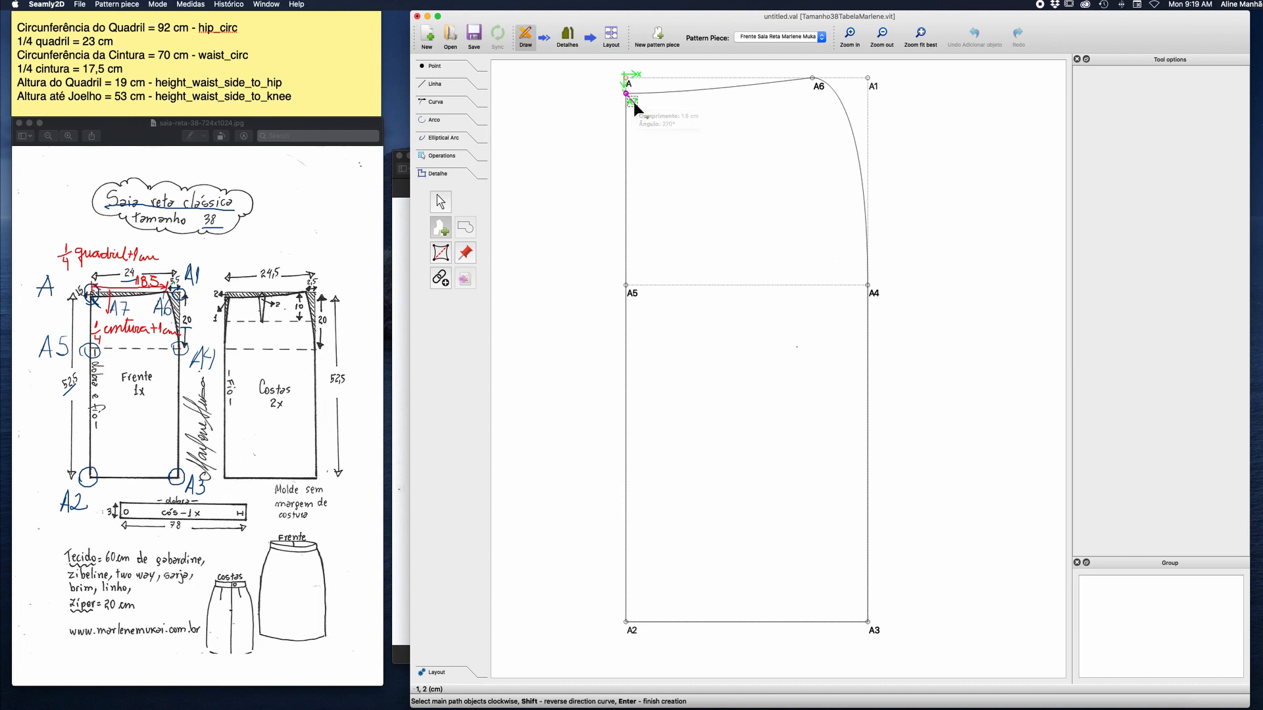
pyautogui.click(723, 88)
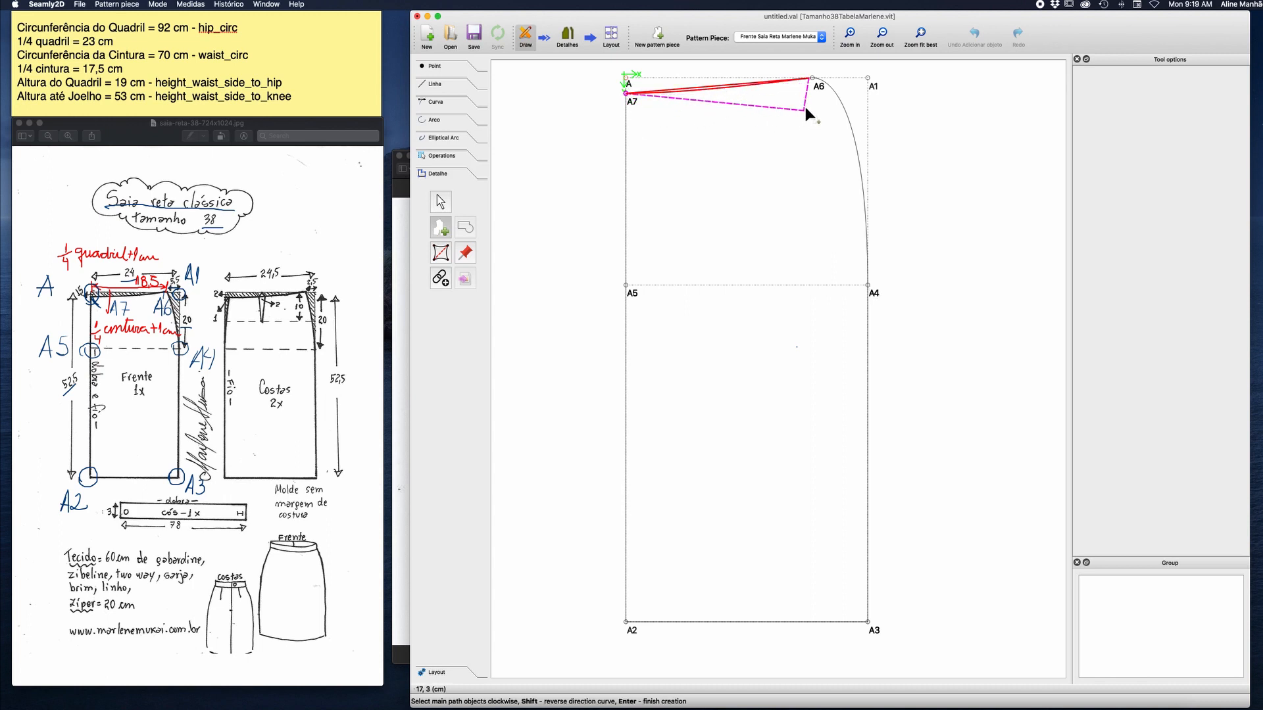
pyautogui.click(818, 87)
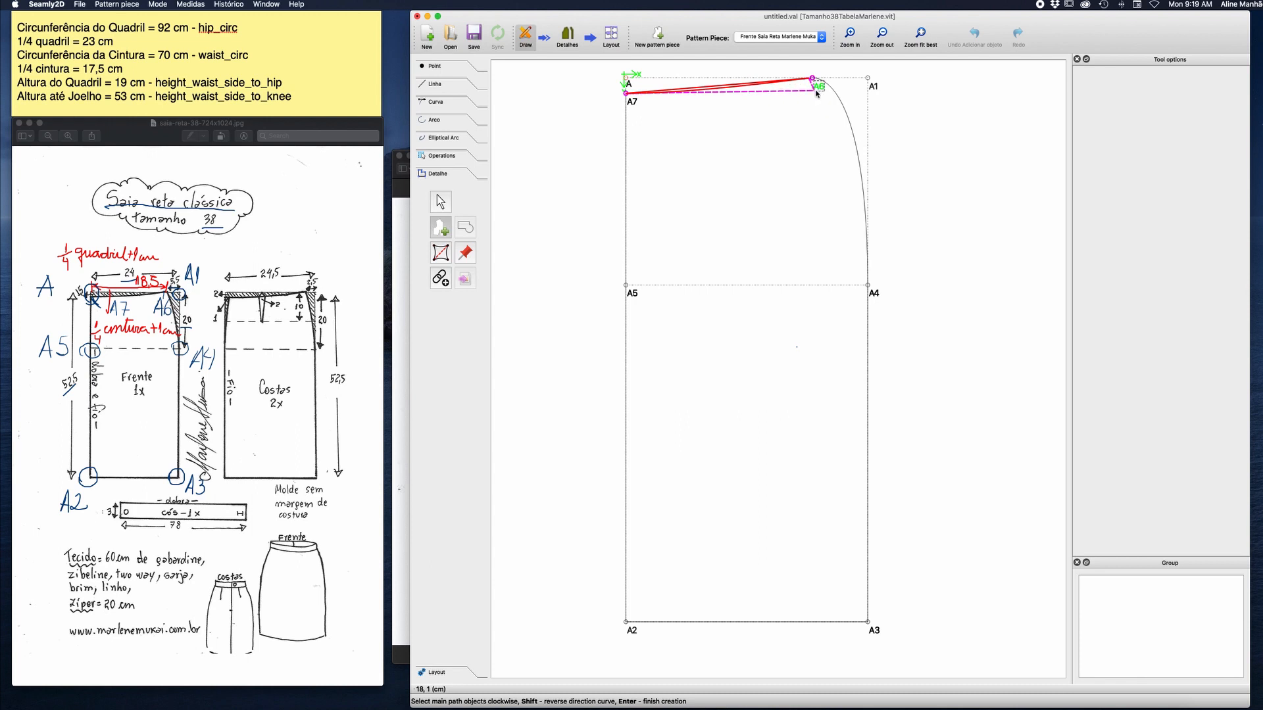
pyautogui.click(847, 112)
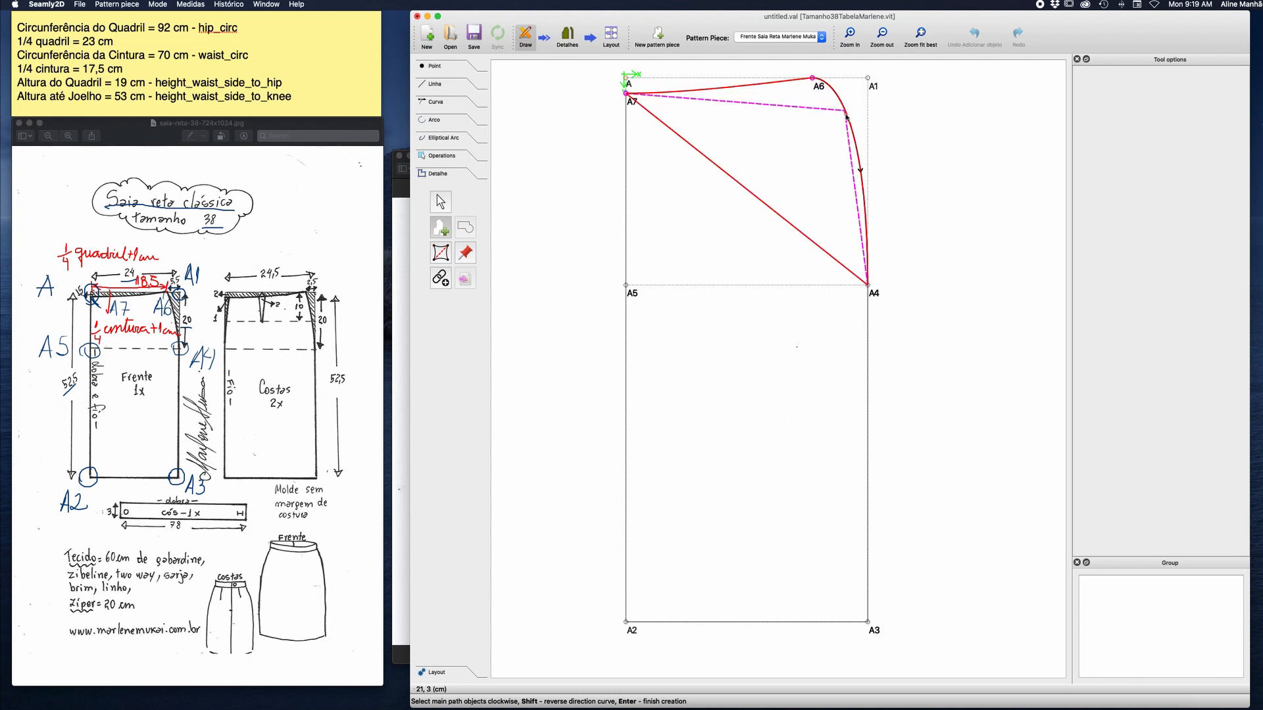
pyautogui.click(876, 296)
pyautogui.click(868, 621)
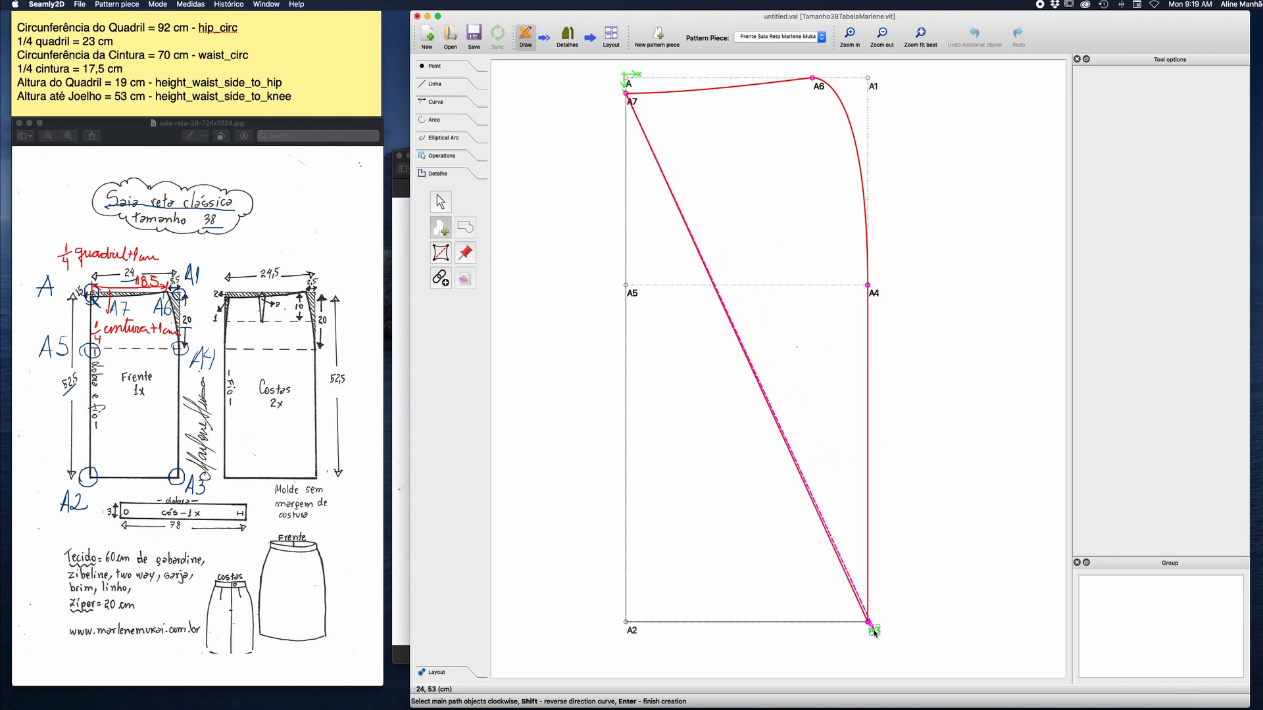
pyautogui.click(626, 622)
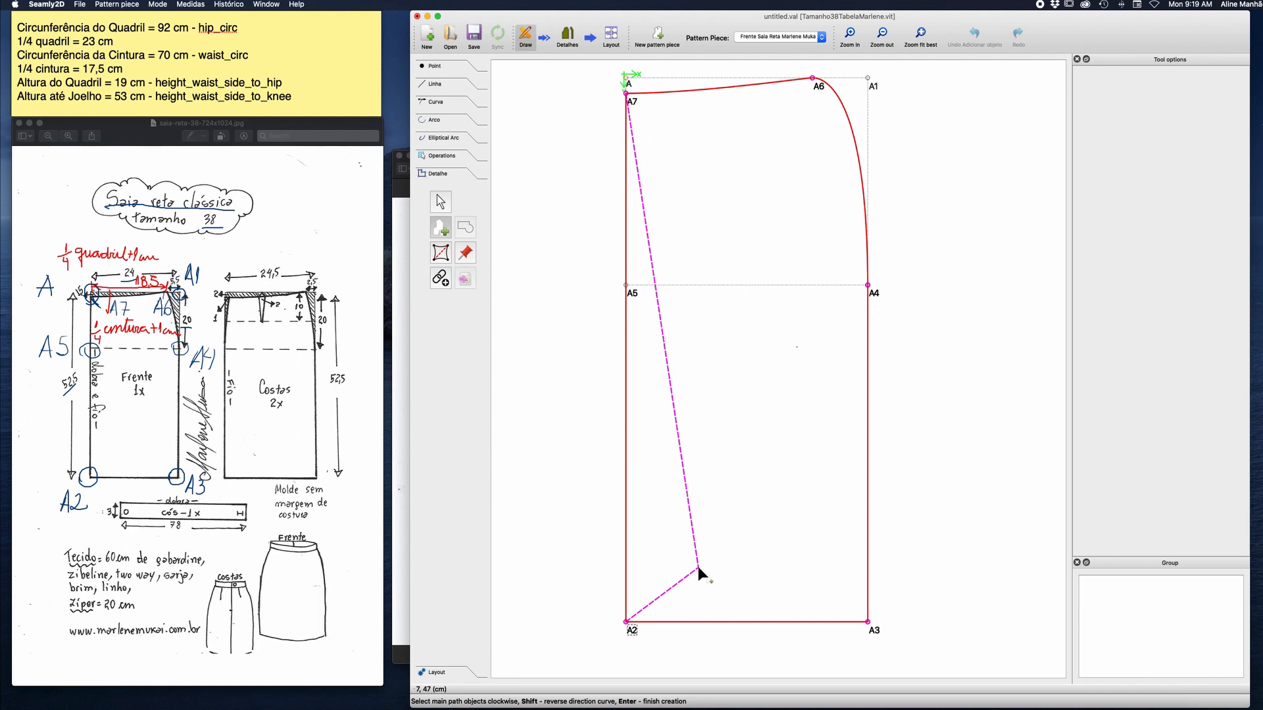
pyautogui.press('Return')
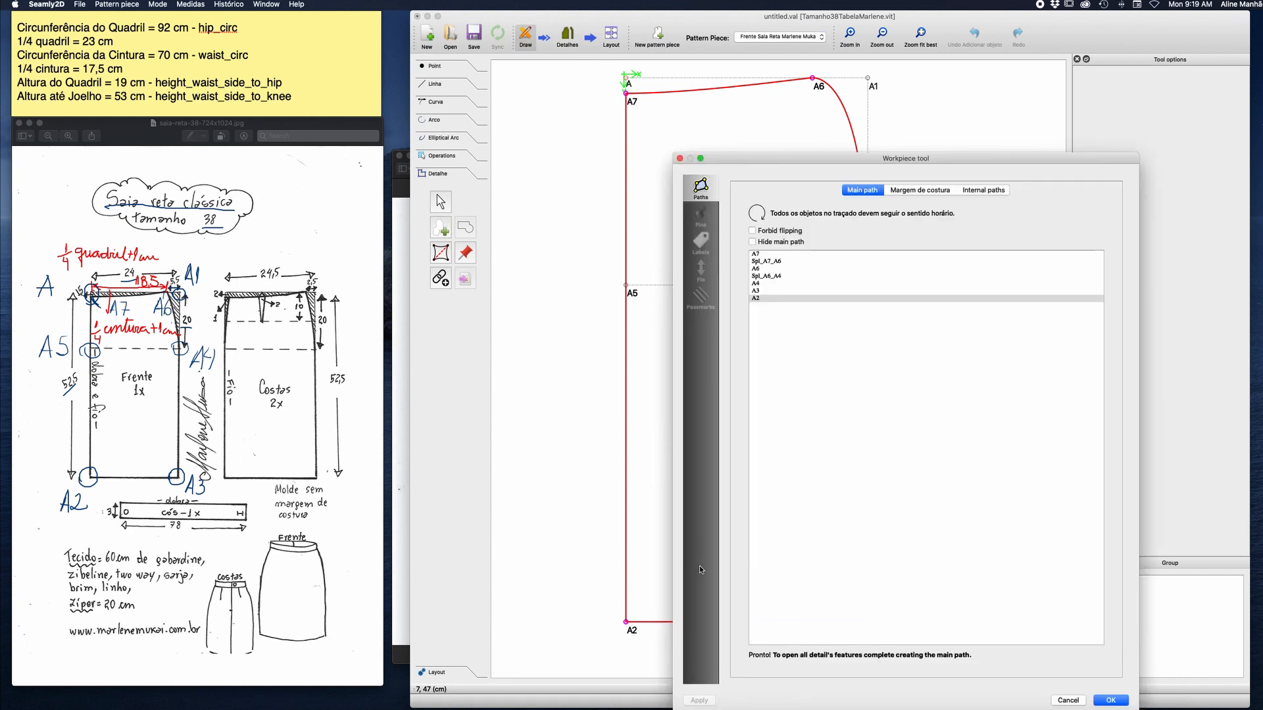
pyautogui.moveTo(938, 158); pyautogui.dragTo(753, 90)
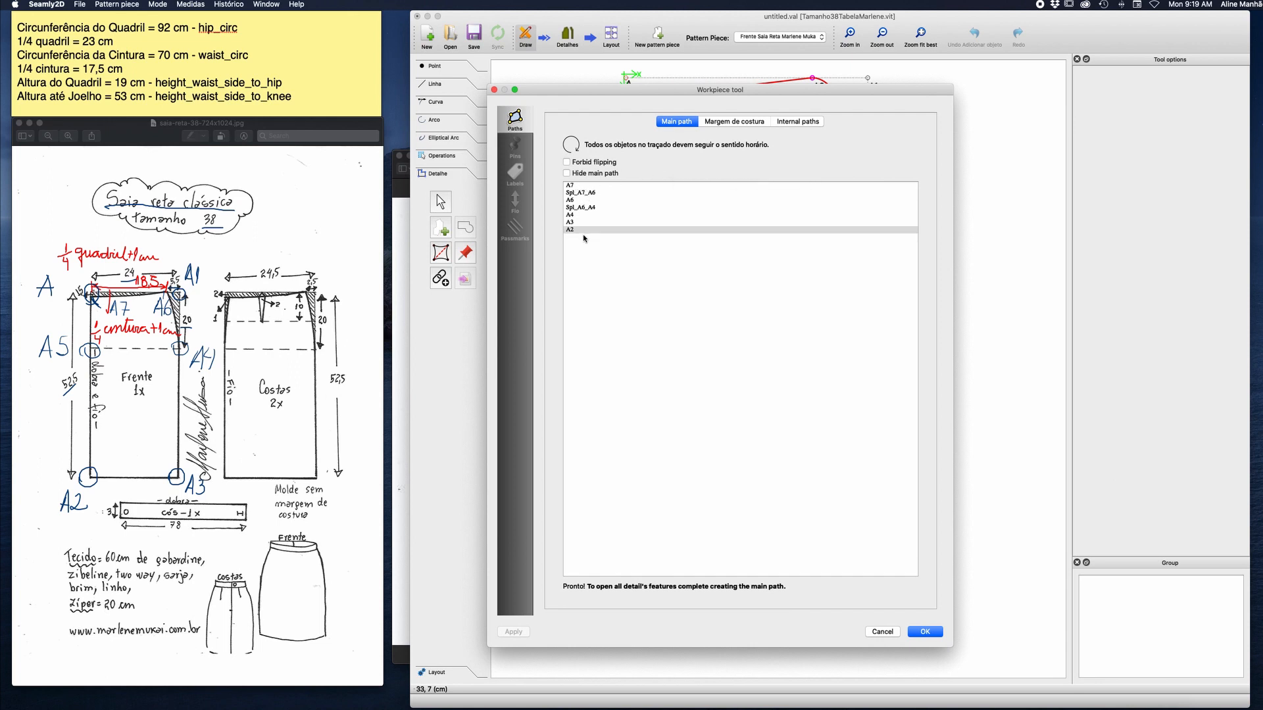
pyautogui.click(919, 634)
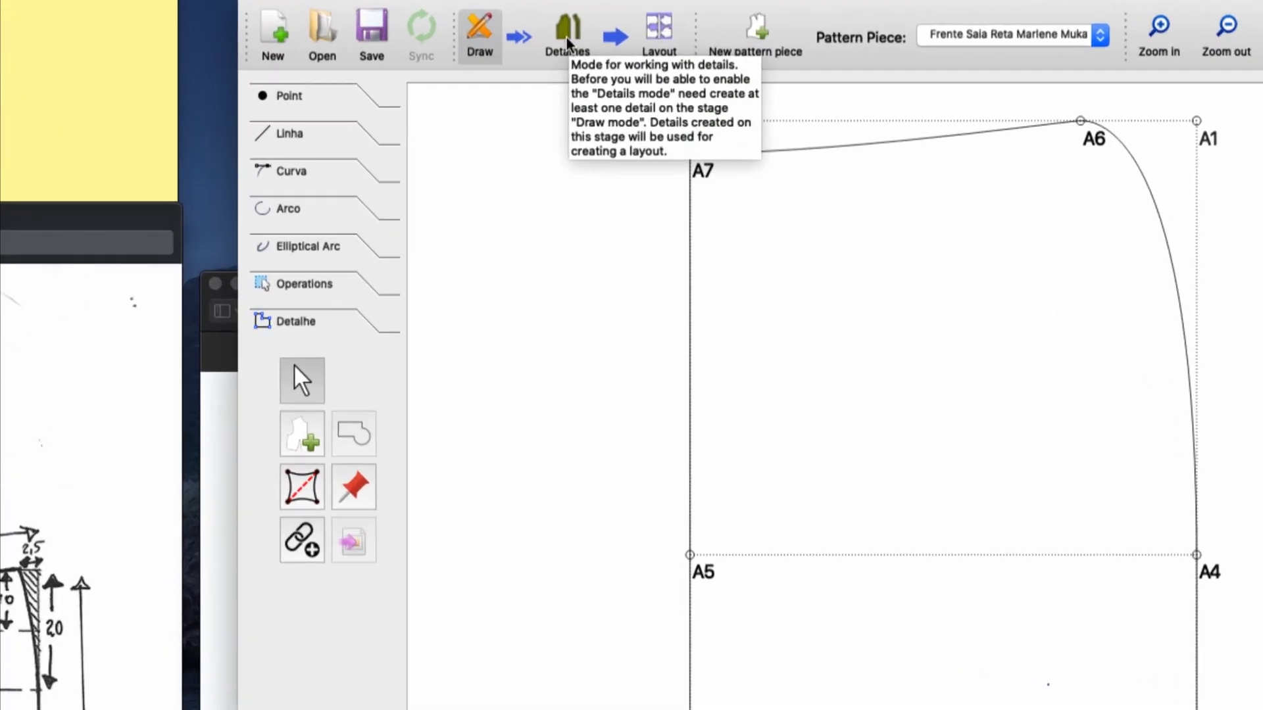
# In Details mode, enable a seam allowance 1 cm wide on the skirt front workpiece and apply it.
pyautogui.click(570, 33)
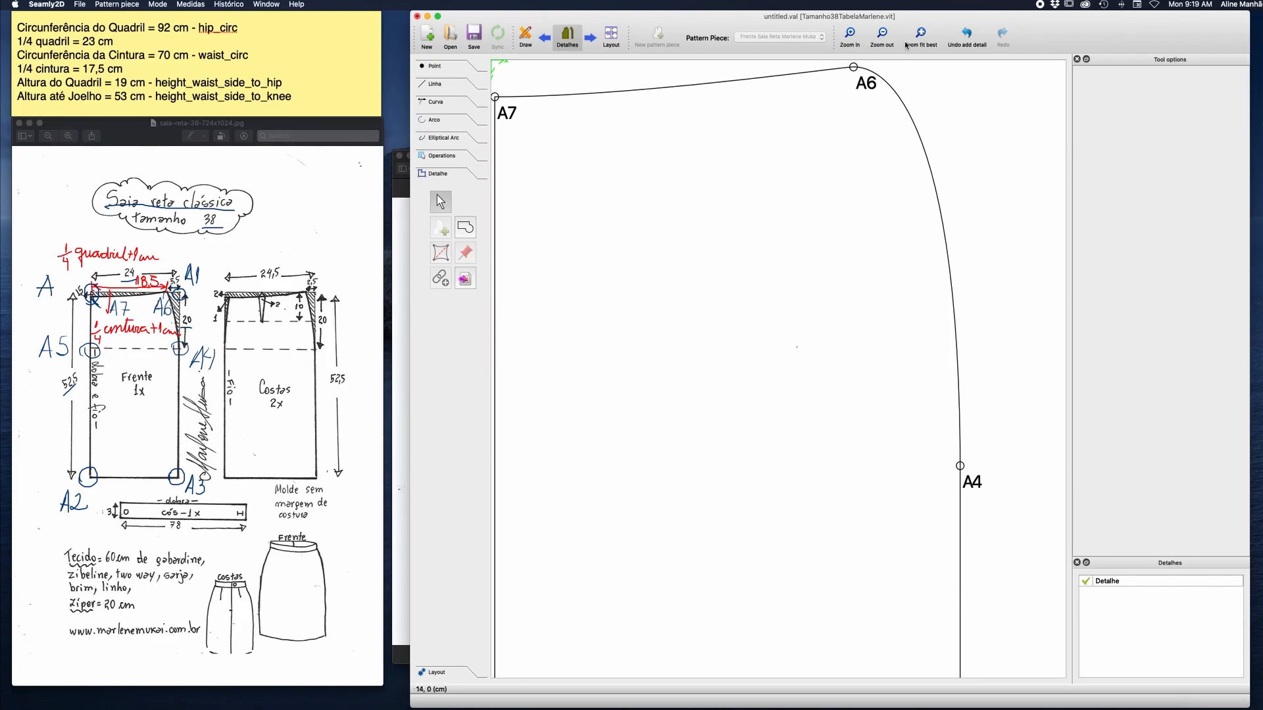
pyautogui.click(928, 37)
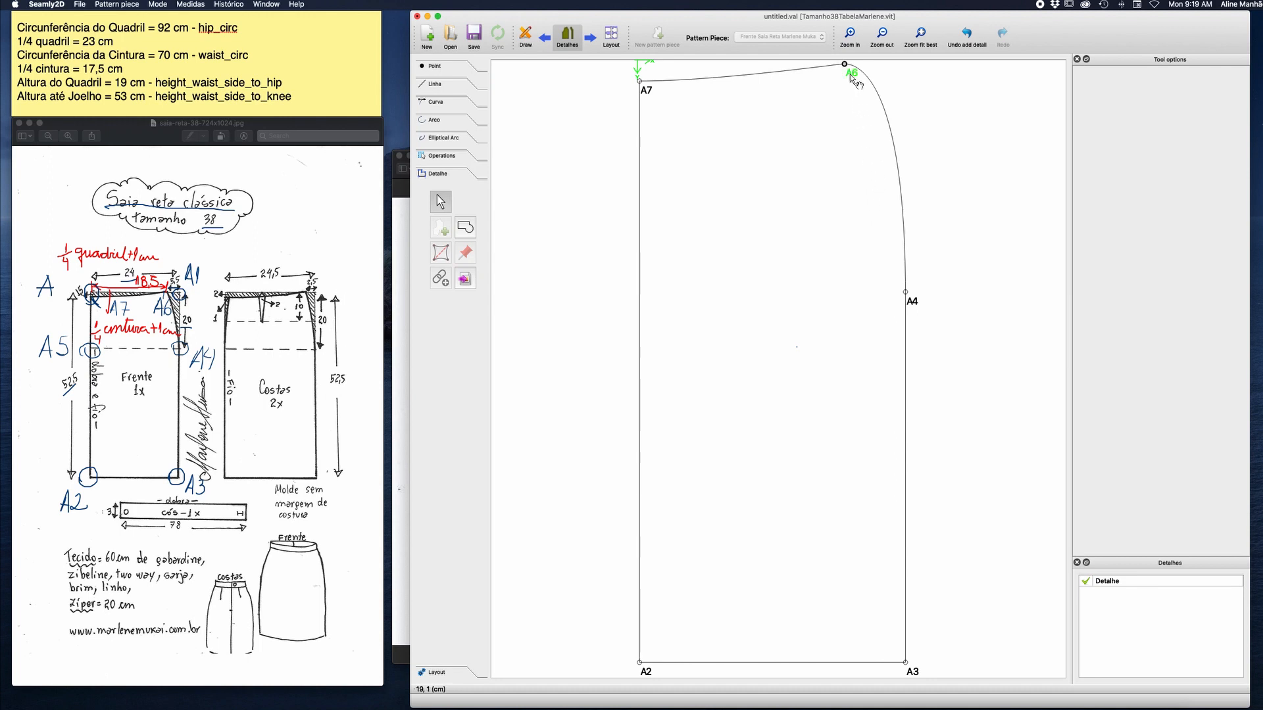
pyautogui.rightClick(914, 301)
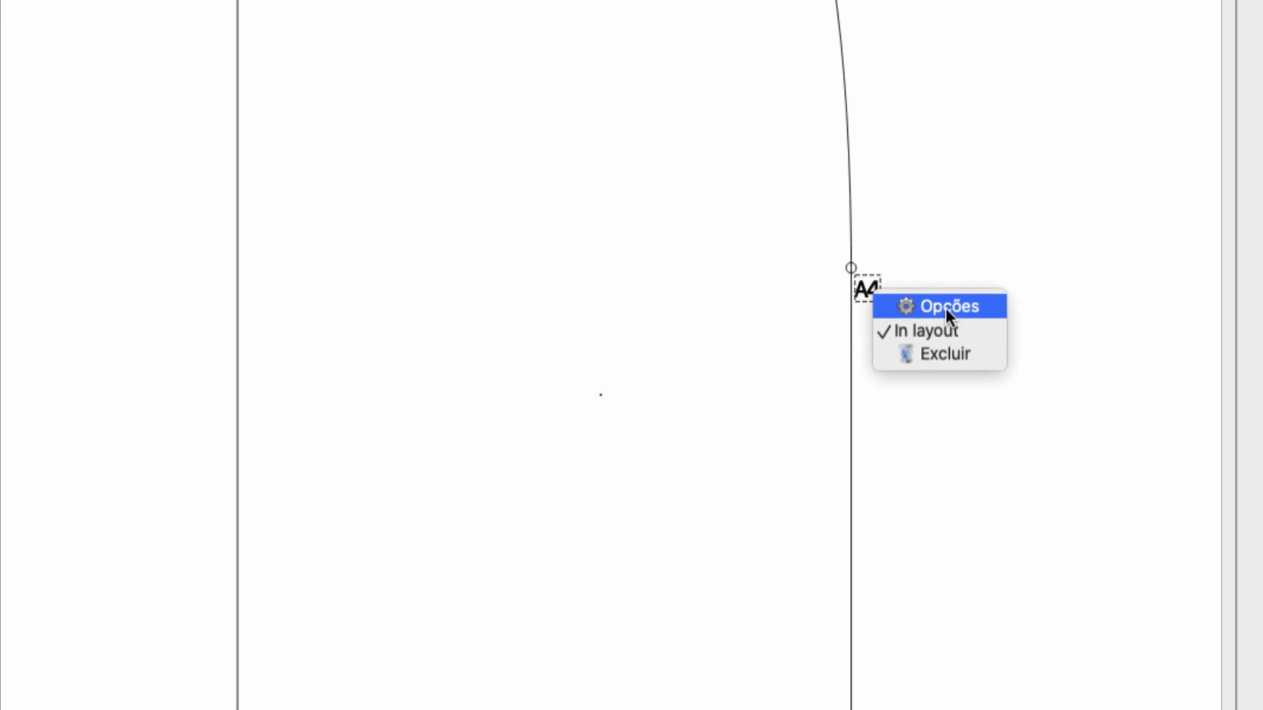
pyautogui.click(945, 308)
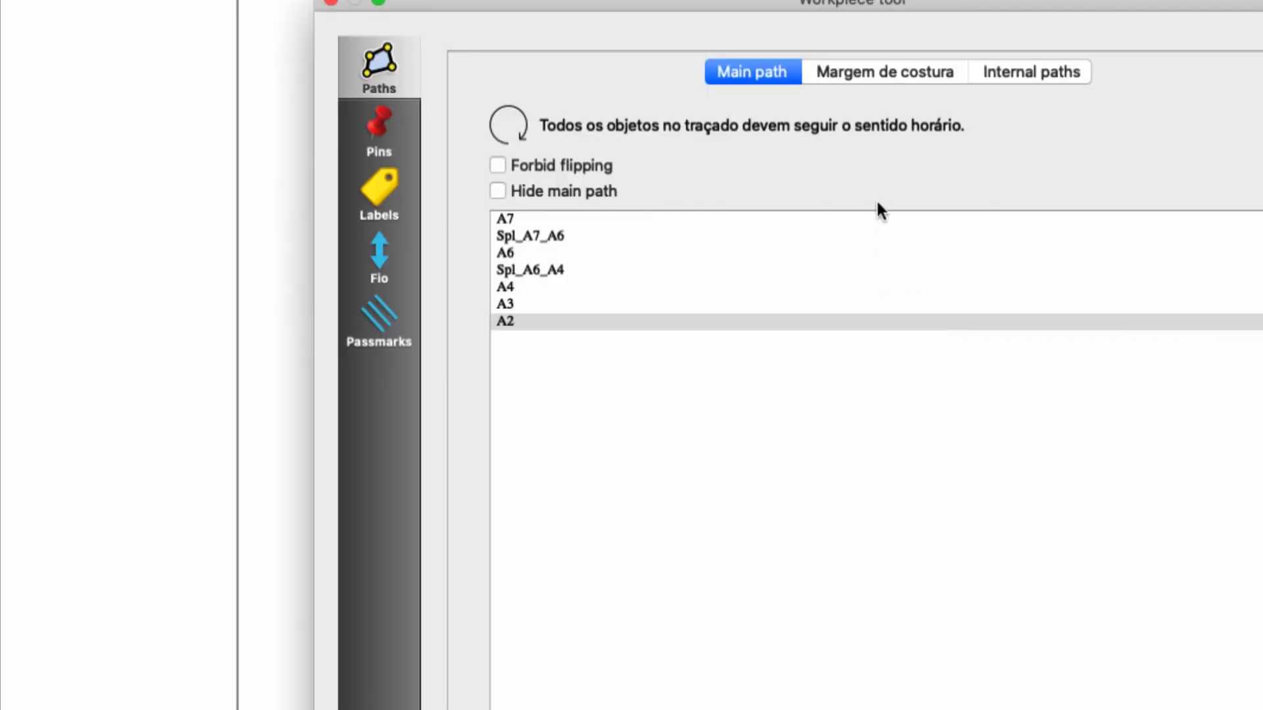
pyautogui.click(937, 73)
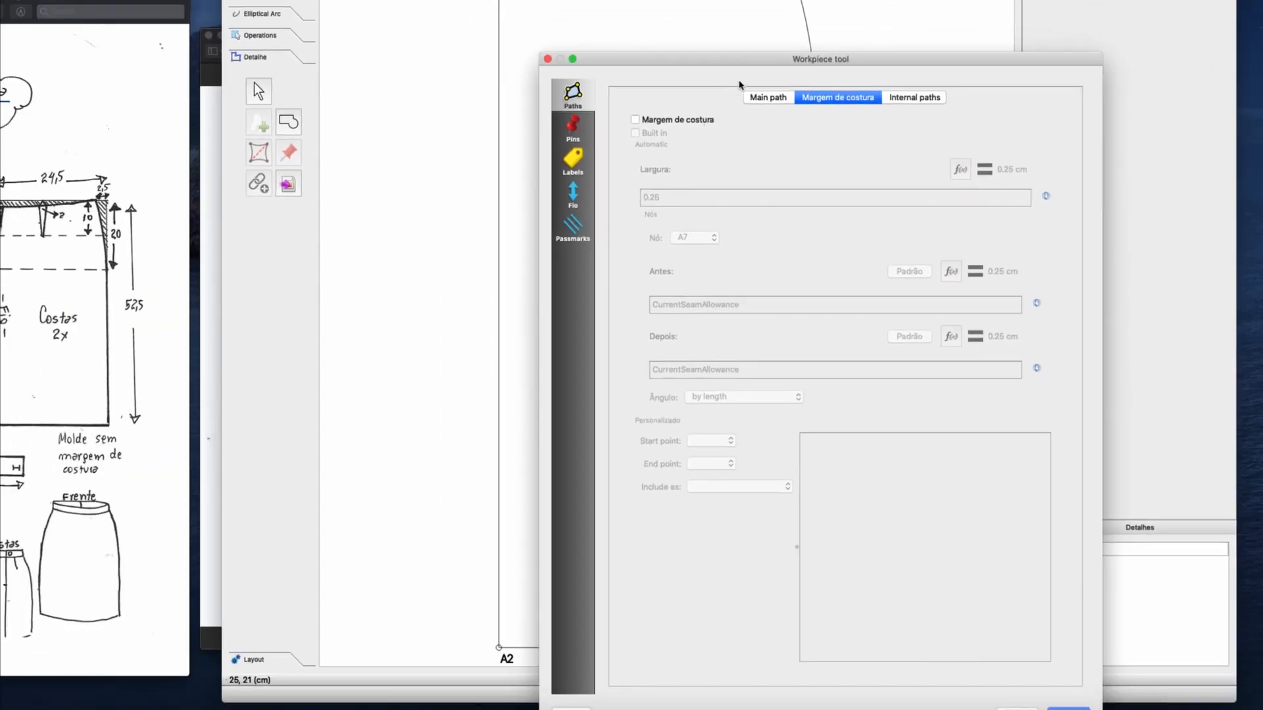
pyautogui.click(635, 120)
pyautogui.moveTo(712, 69); pyautogui.dragTo(199, 43)
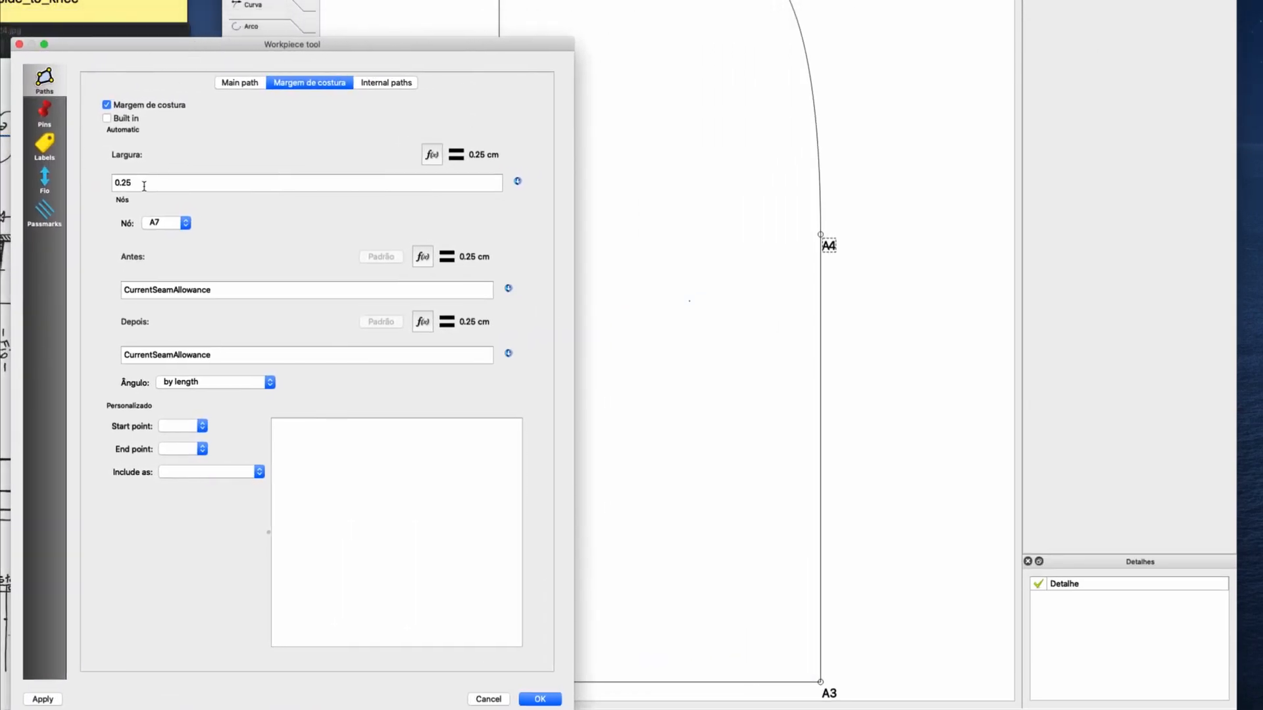
pyautogui.moveTo(145, 184); pyautogui.dragTo(113, 182)
pyautogui.write('1')
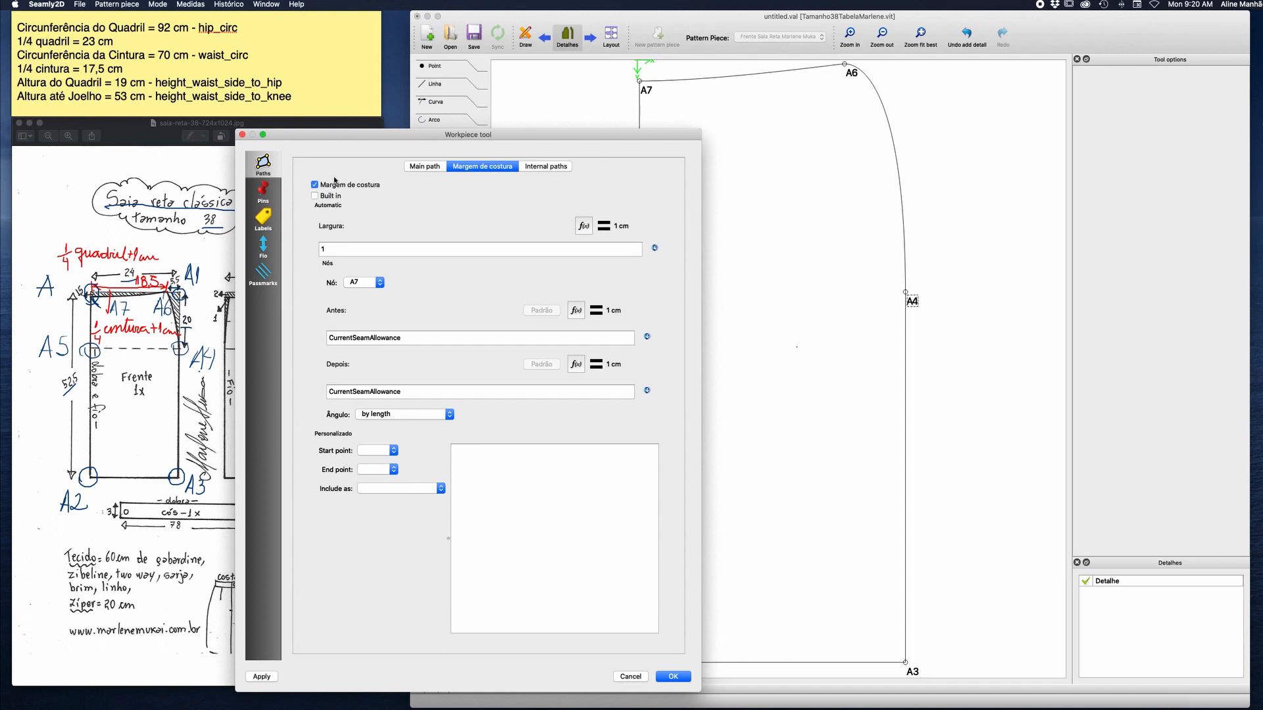
pyautogui.moveTo(404, 137); pyautogui.dragTo(270, 107)
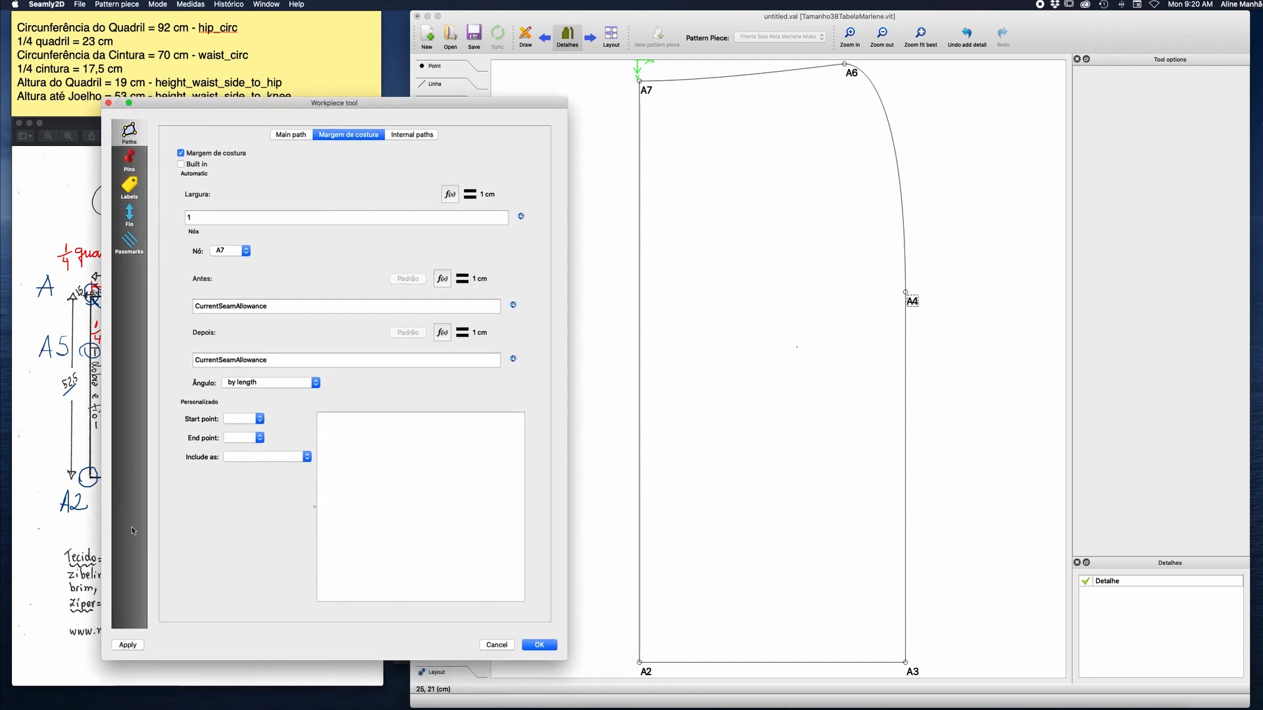
pyautogui.click(127, 645)
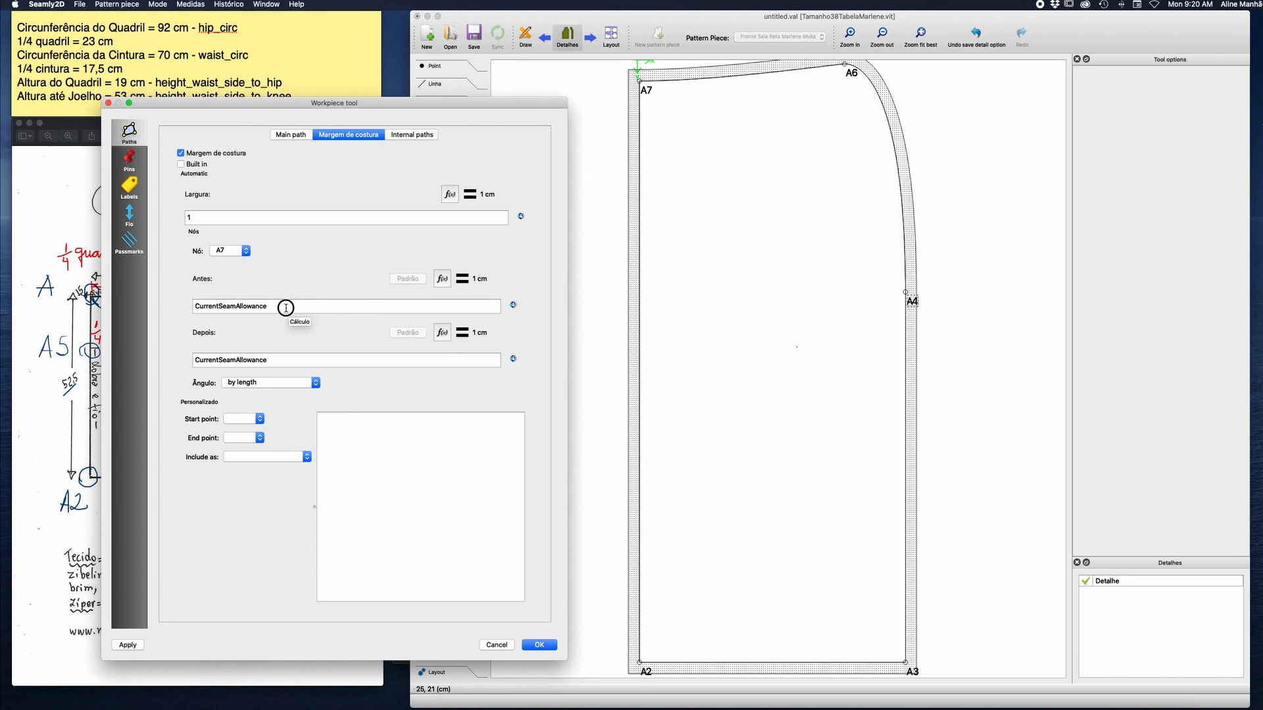
# Set the seam allowance before node A7 to 0 and apply it.
pyautogui.moveTo(289, 308); pyautogui.dragTo(146, 301)
pyautogui.write('0')
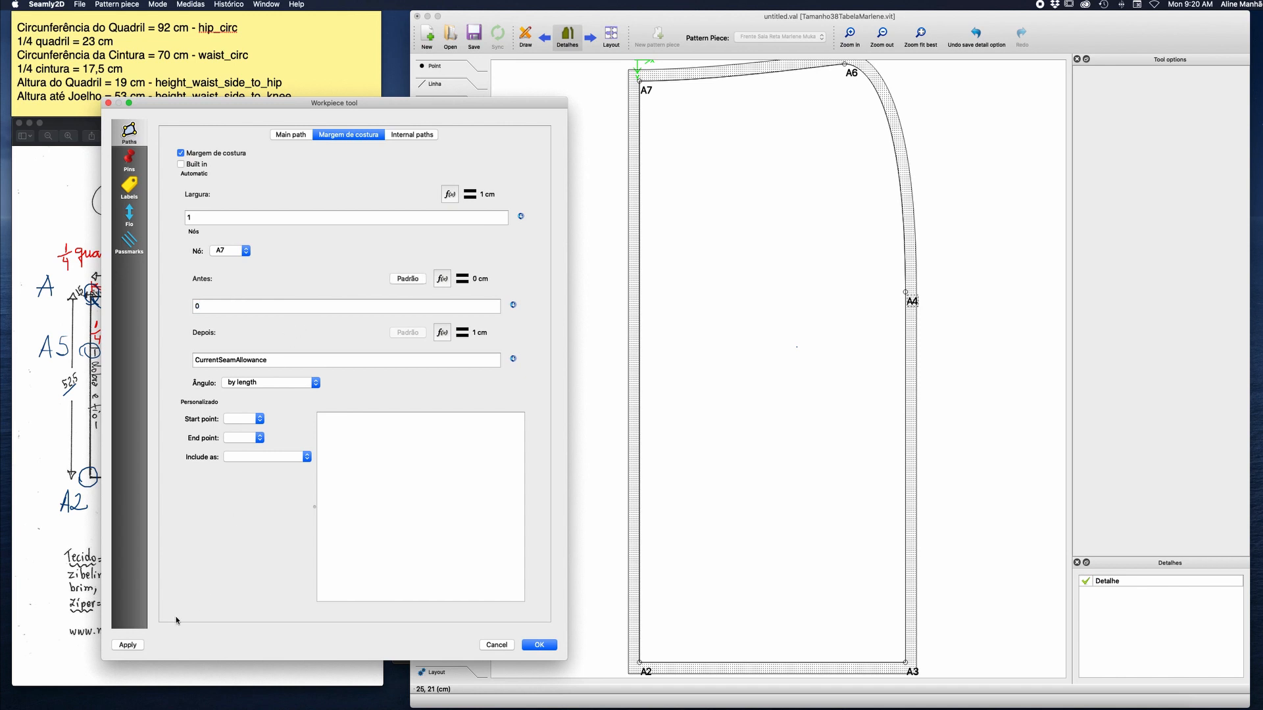
pyautogui.click(127, 644)
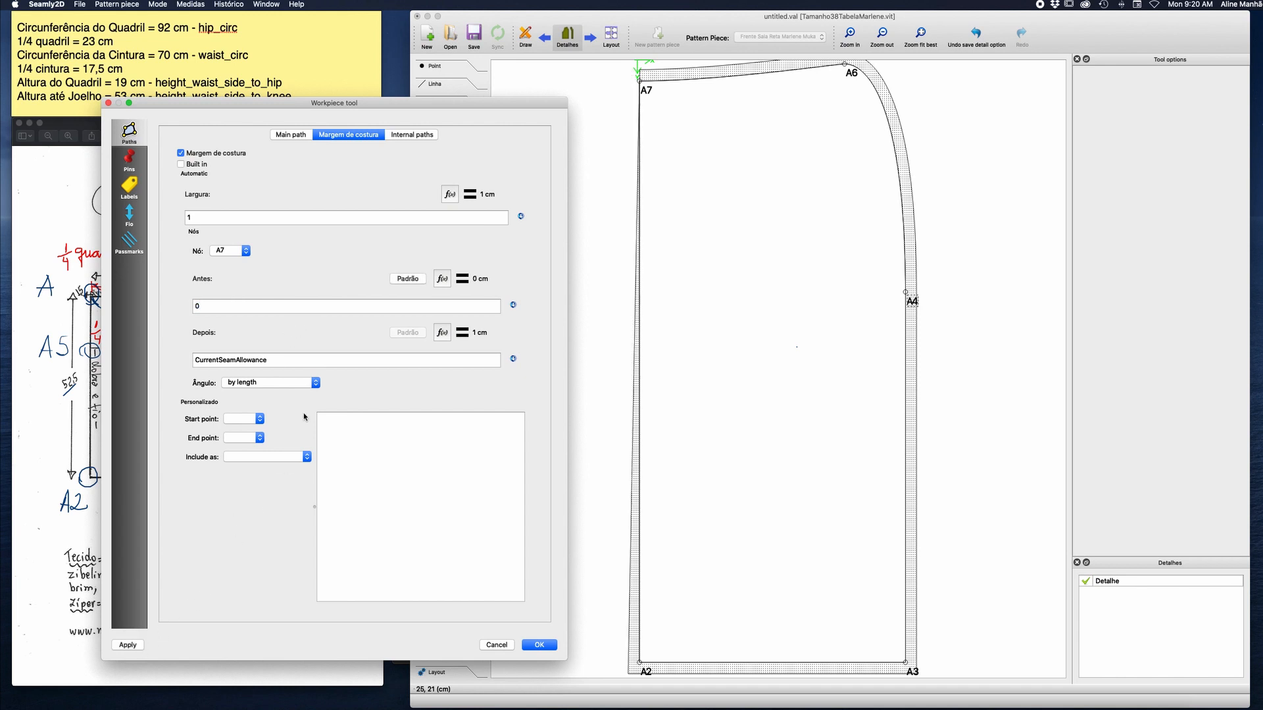
# Set the seam allowance after node A2 to 0 and apply it.
pyautogui.click(245, 251)
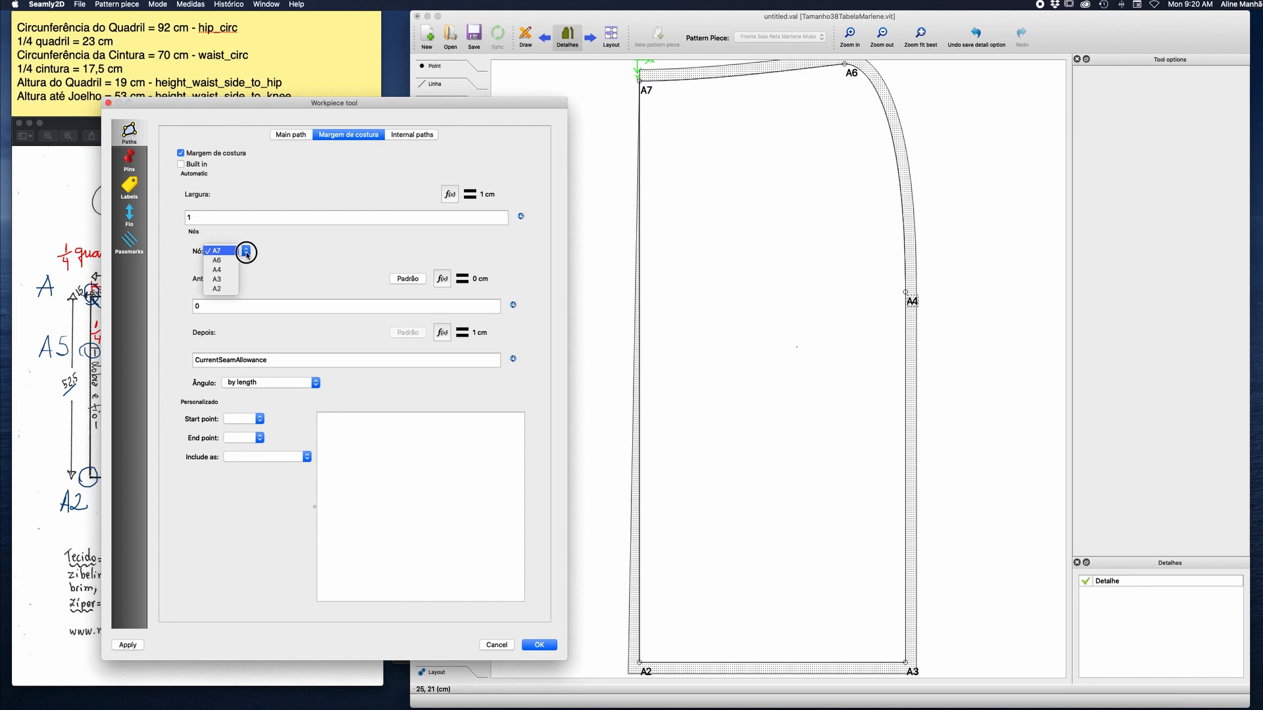
pyautogui.click(222, 290)
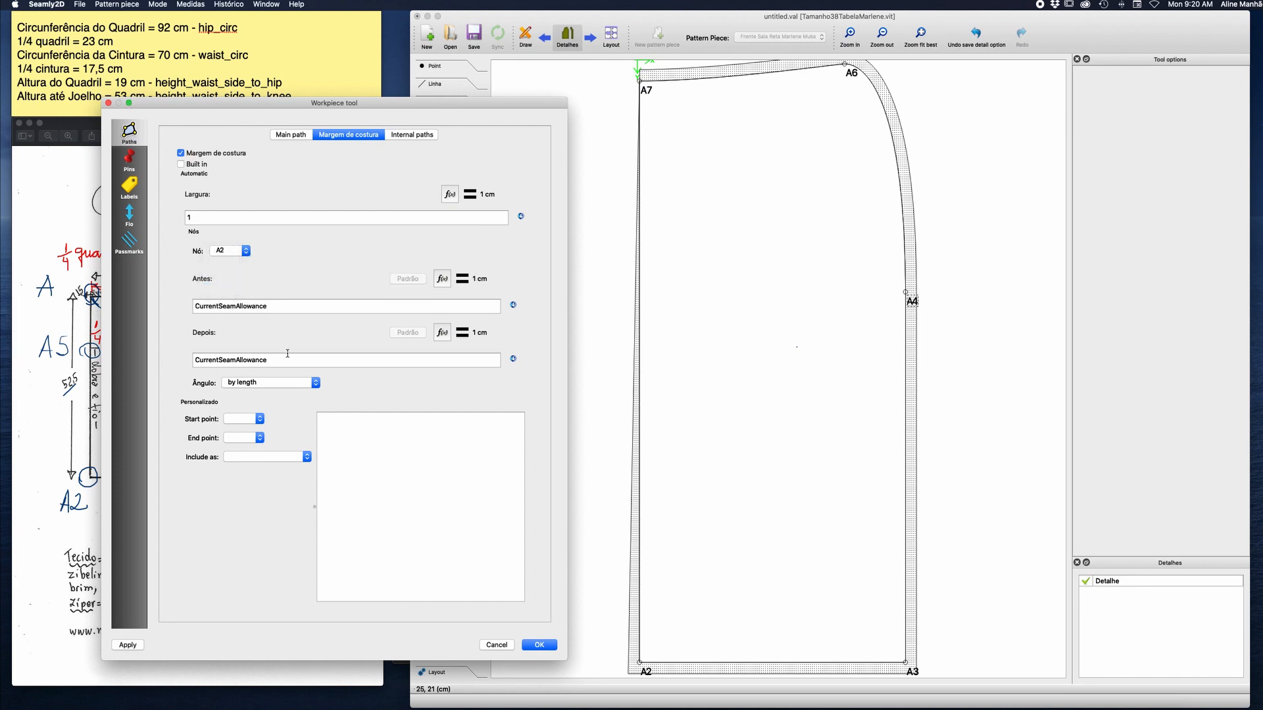
pyautogui.doubleClick(235, 360)
pyautogui.write('0')
pyautogui.click(128, 645)
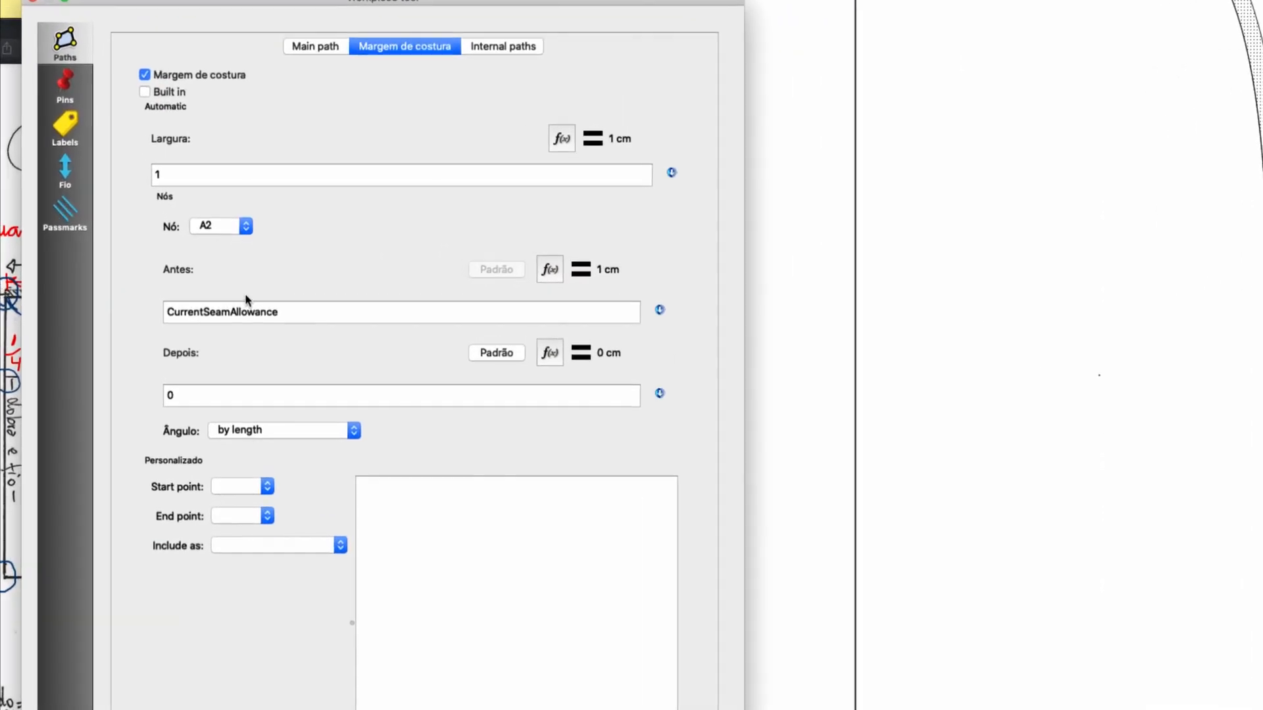
# Set the seam allowance before node A2 and after node A3 to 3 cm for the hem and confirm the workpiece.
pyautogui.moveTo(293, 316); pyautogui.dragTo(131, 315)
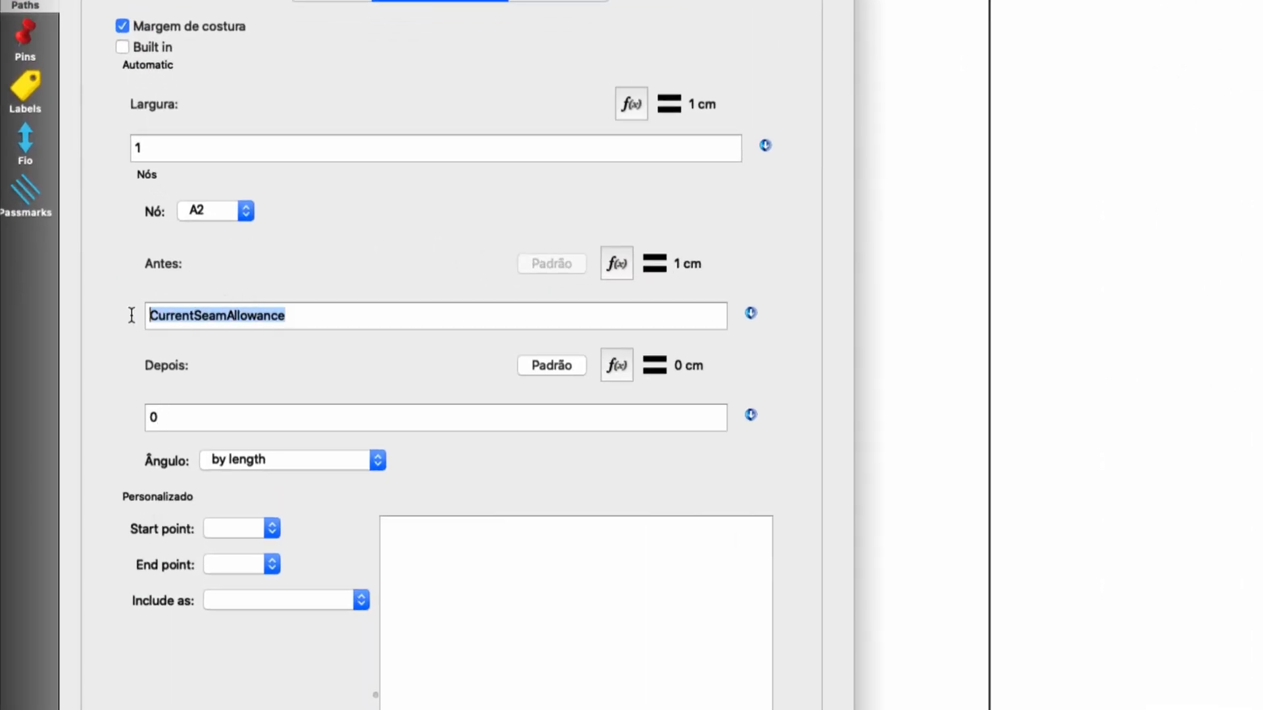
pyautogui.write('3')
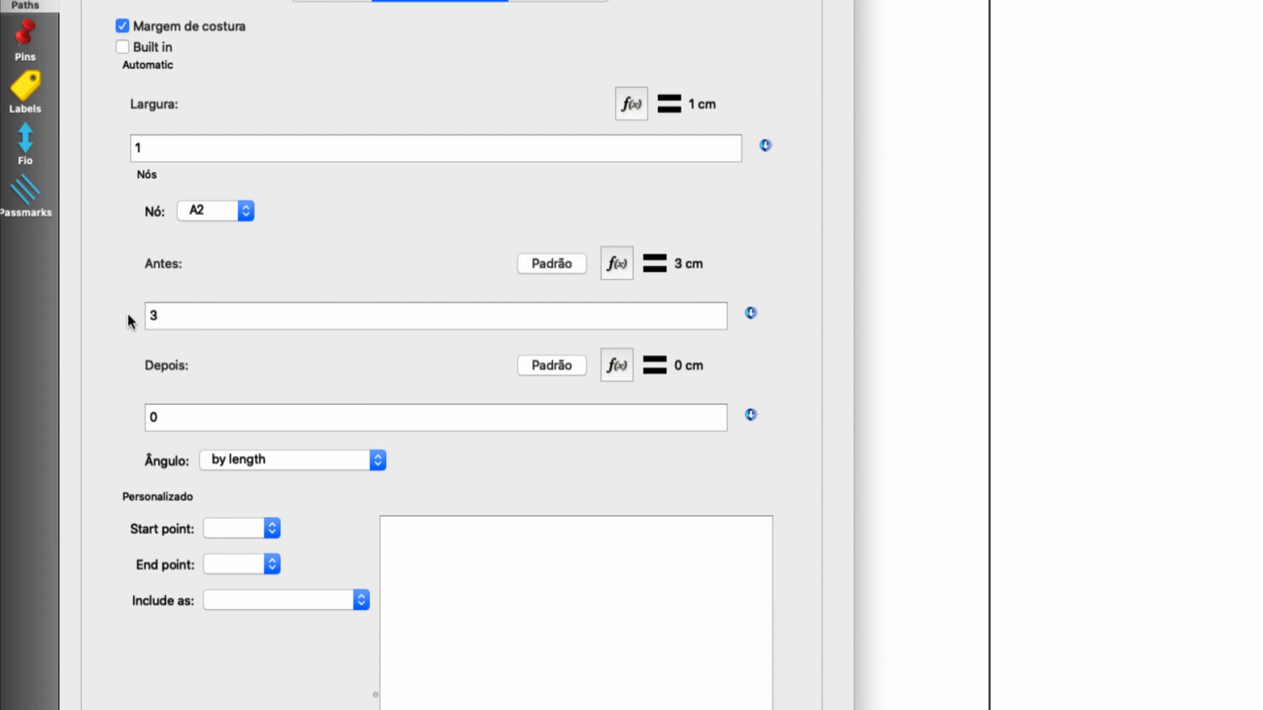
pyautogui.click(227, 217)
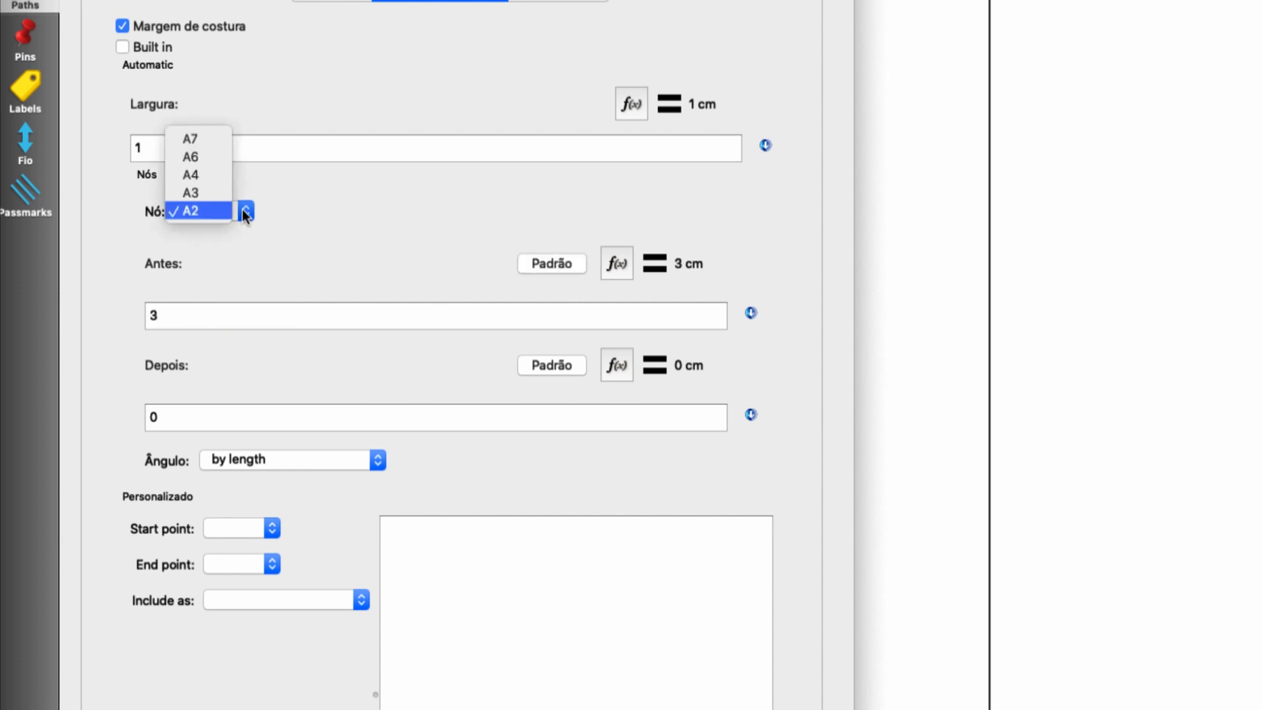
pyautogui.click(218, 197)
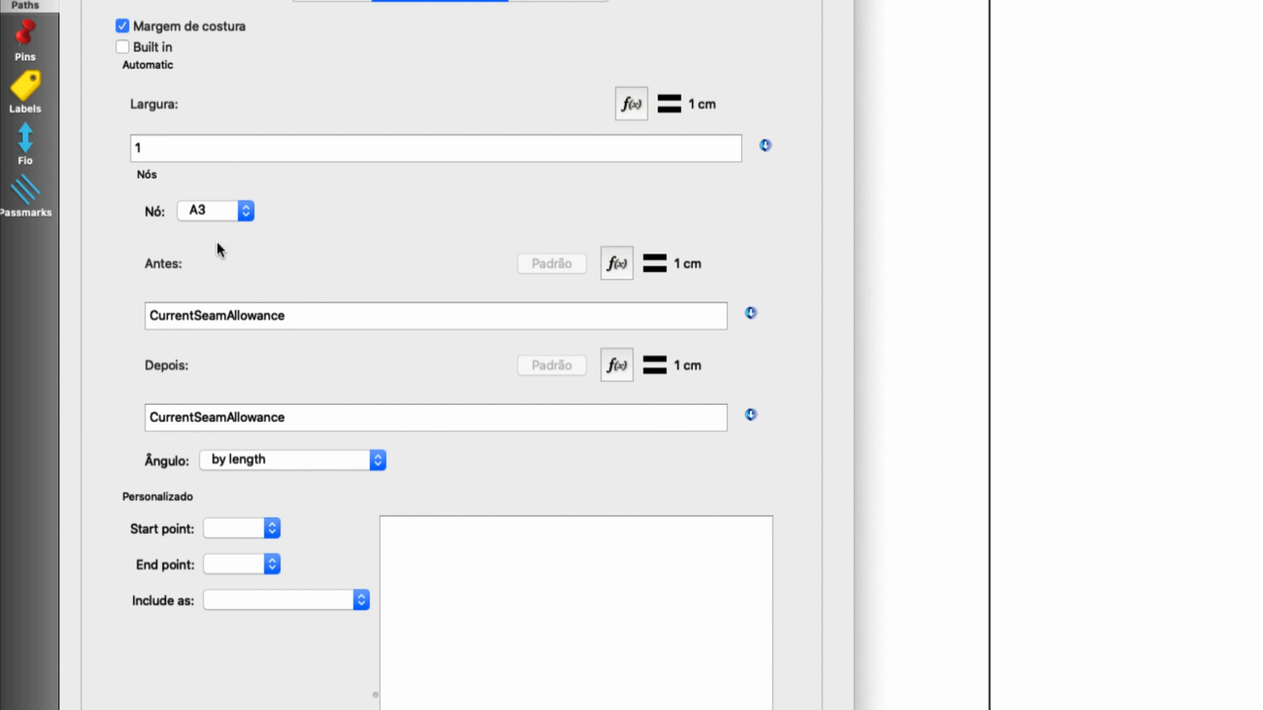
pyautogui.moveTo(289, 418); pyautogui.dragTo(153, 423)
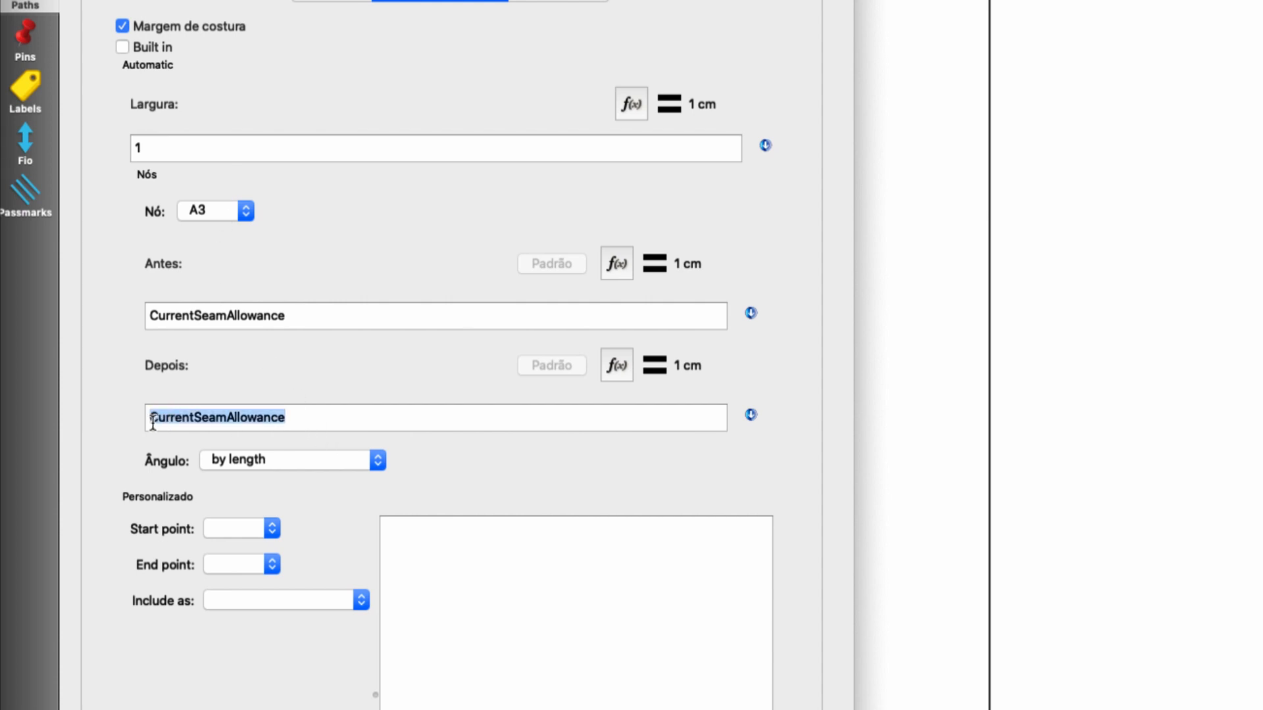
pyautogui.write('3')
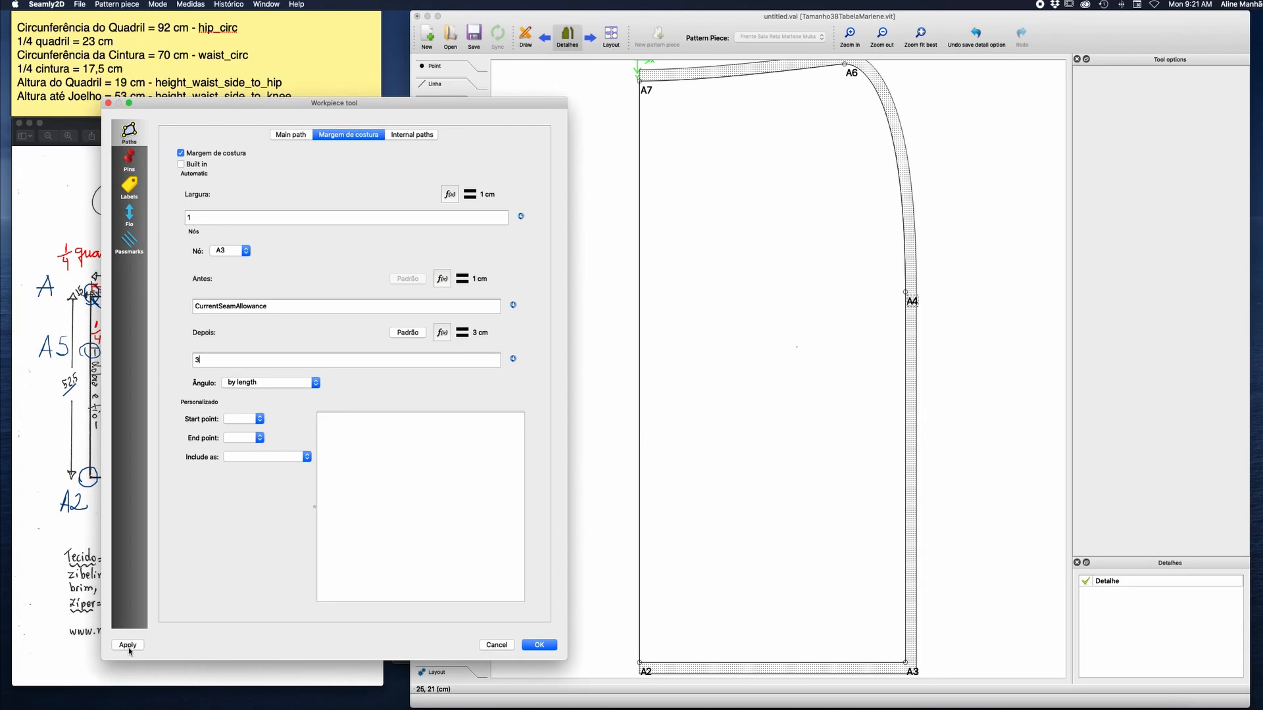
pyautogui.click(54, 709)
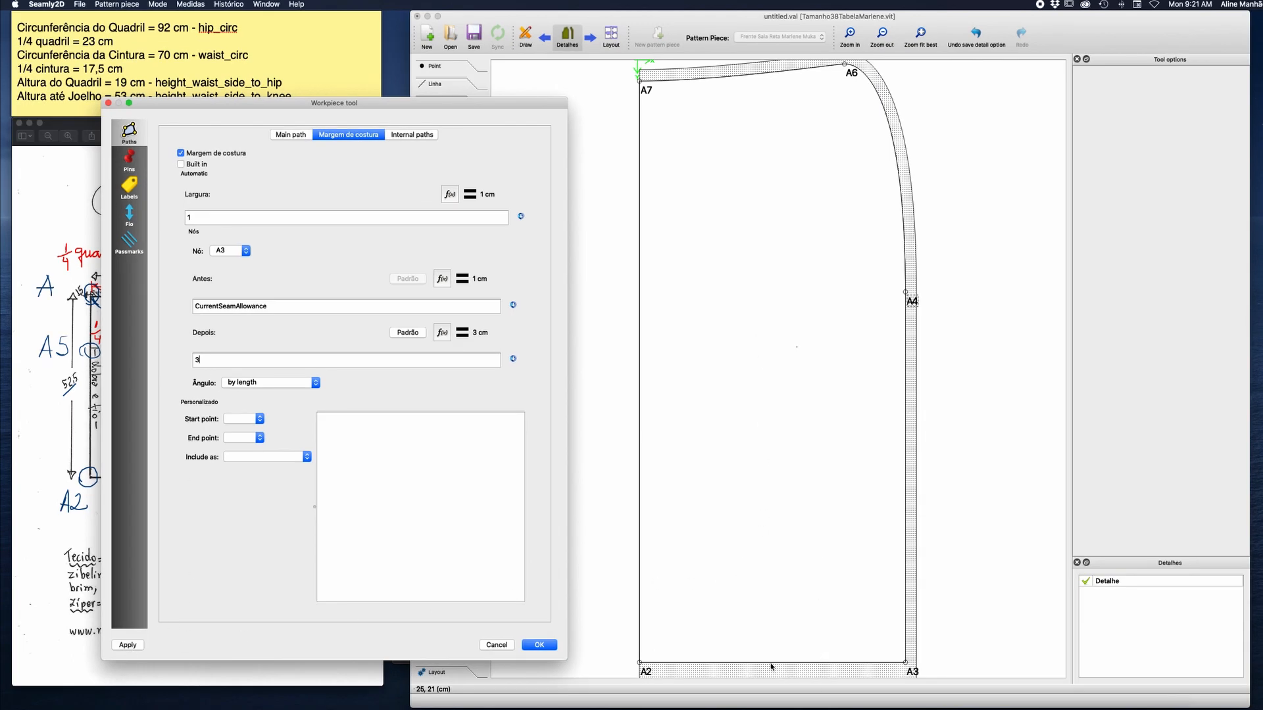
pyautogui.click(547, 646)
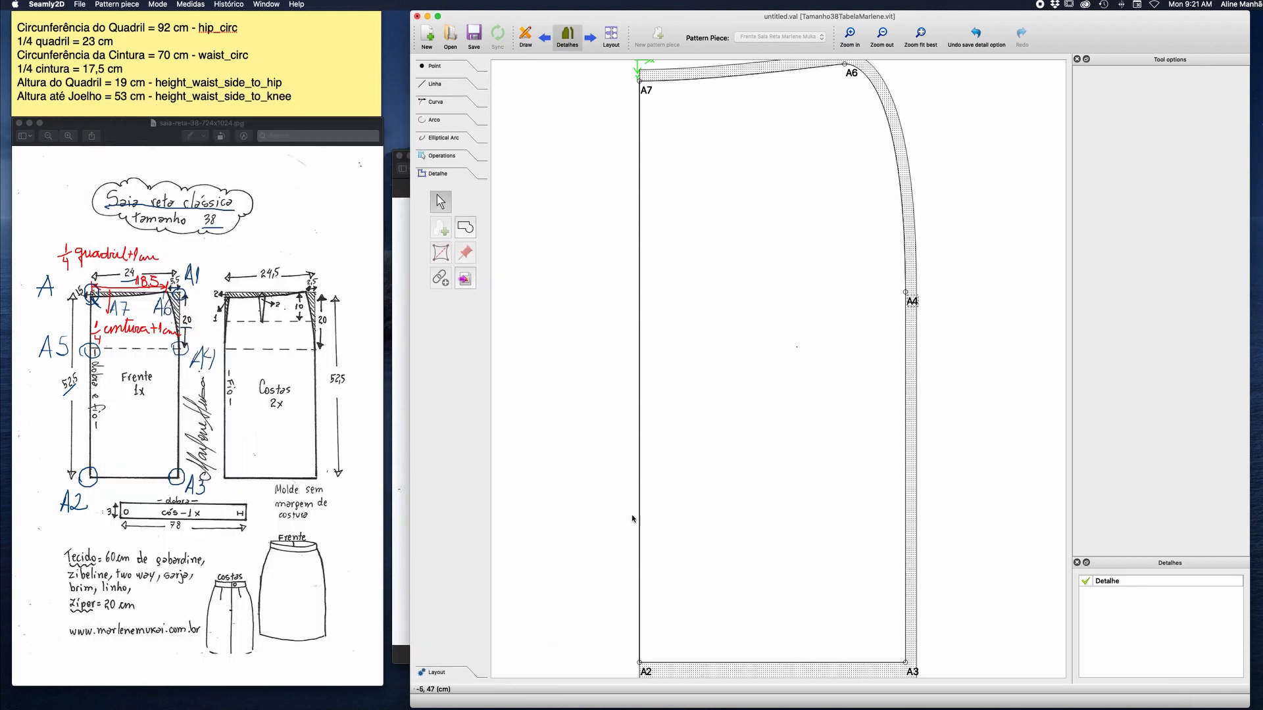
pyautogui.click(882, 34)
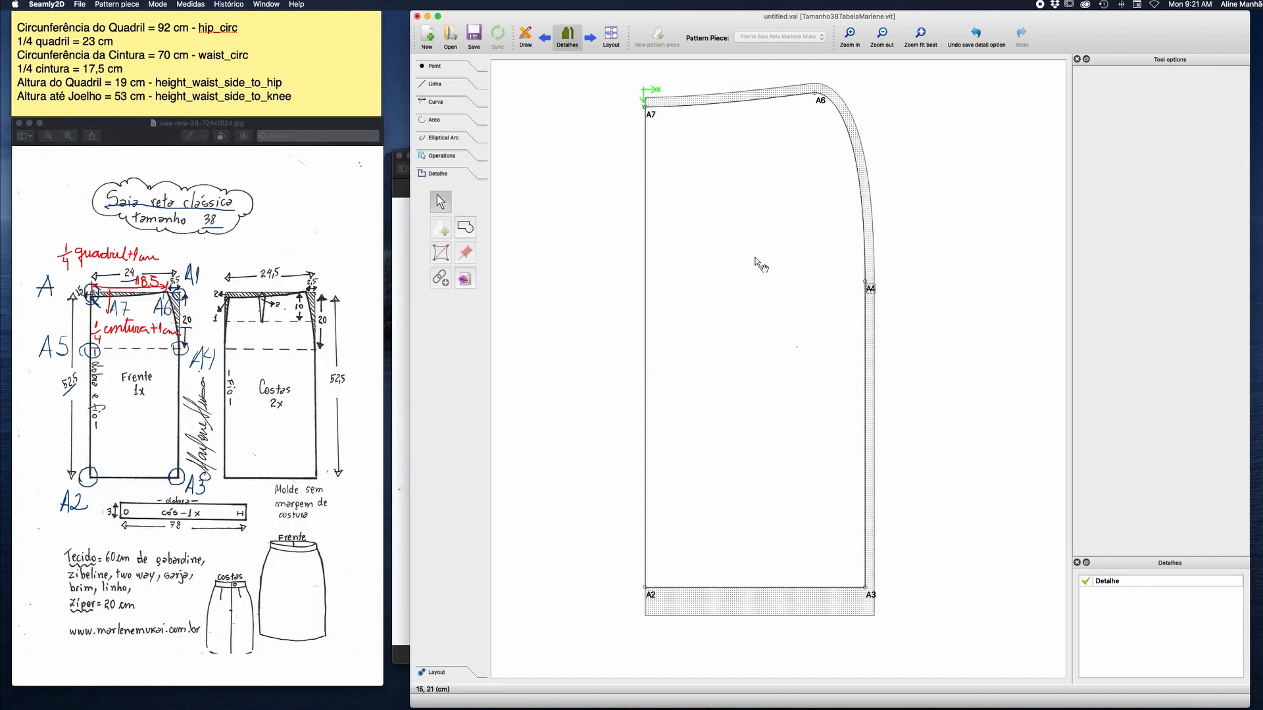
# Reopen the skirt front workpiece's options and name the piece Frente in its label data.
pyautogui.rightClick(818, 101)
pyautogui.click(835, 105)
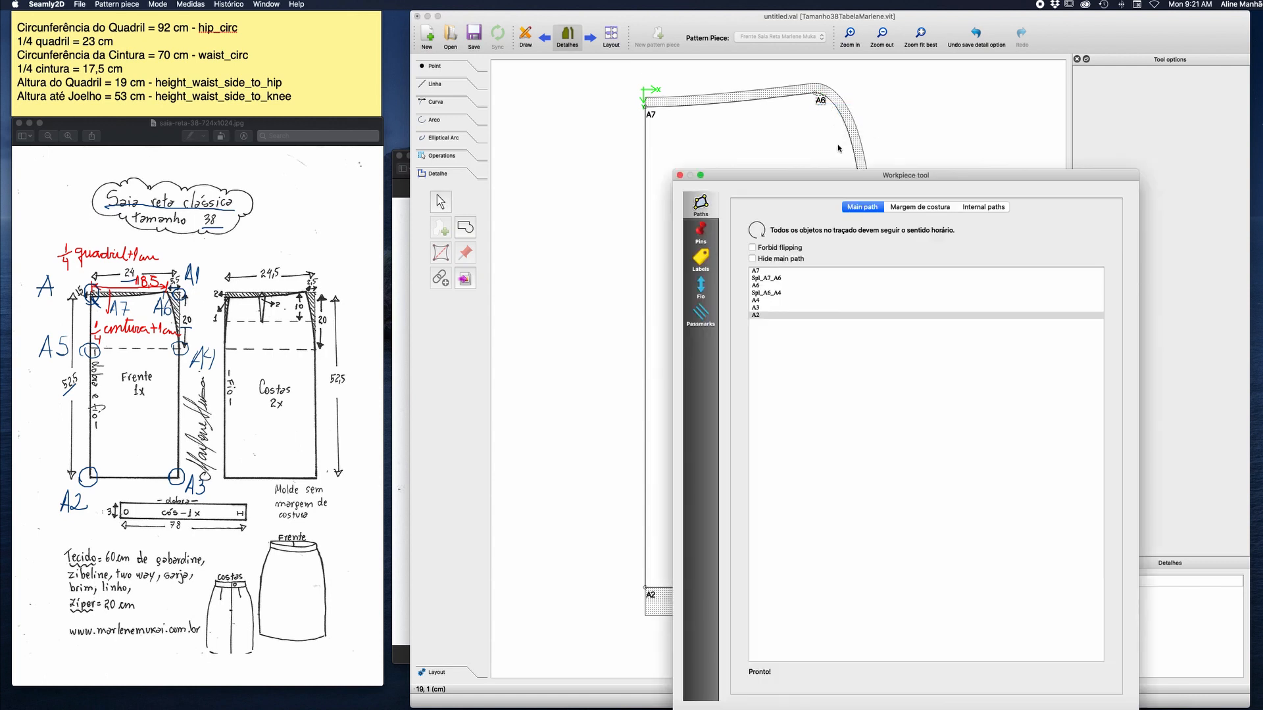
pyautogui.moveTo(844, 175); pyautogui.dragTo(299, 66)
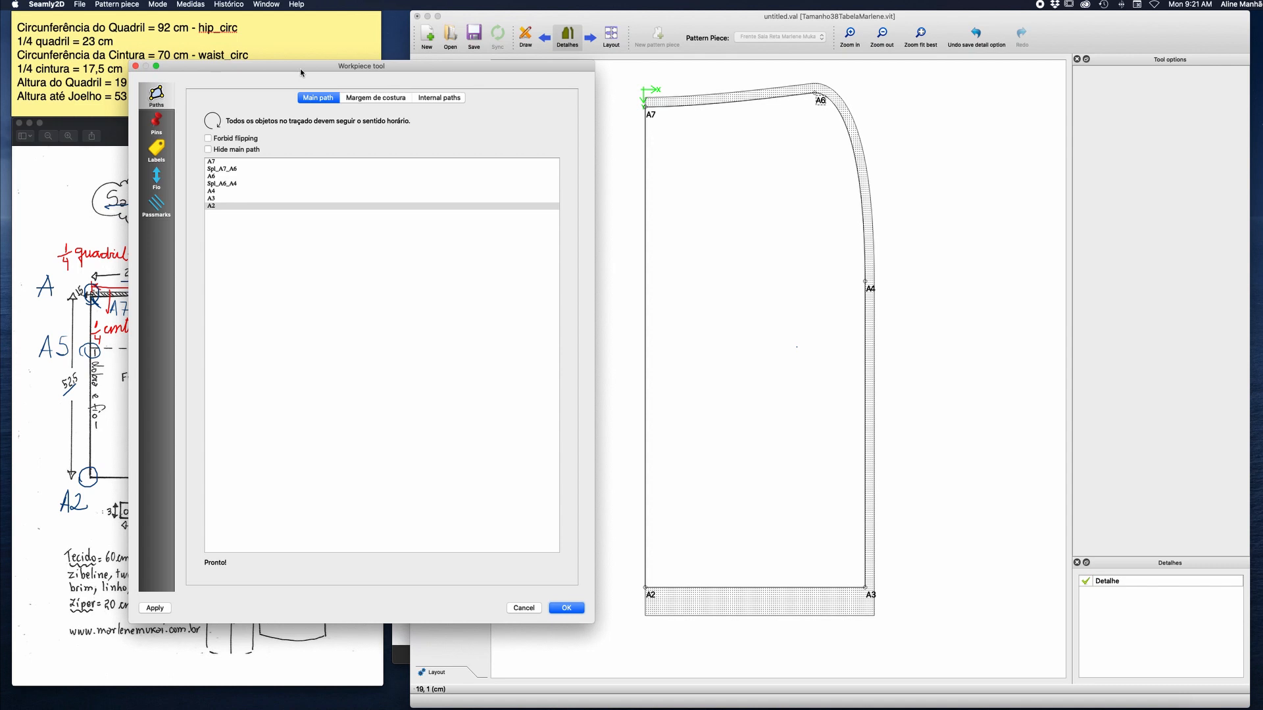
pyautogui.click(360, 99)
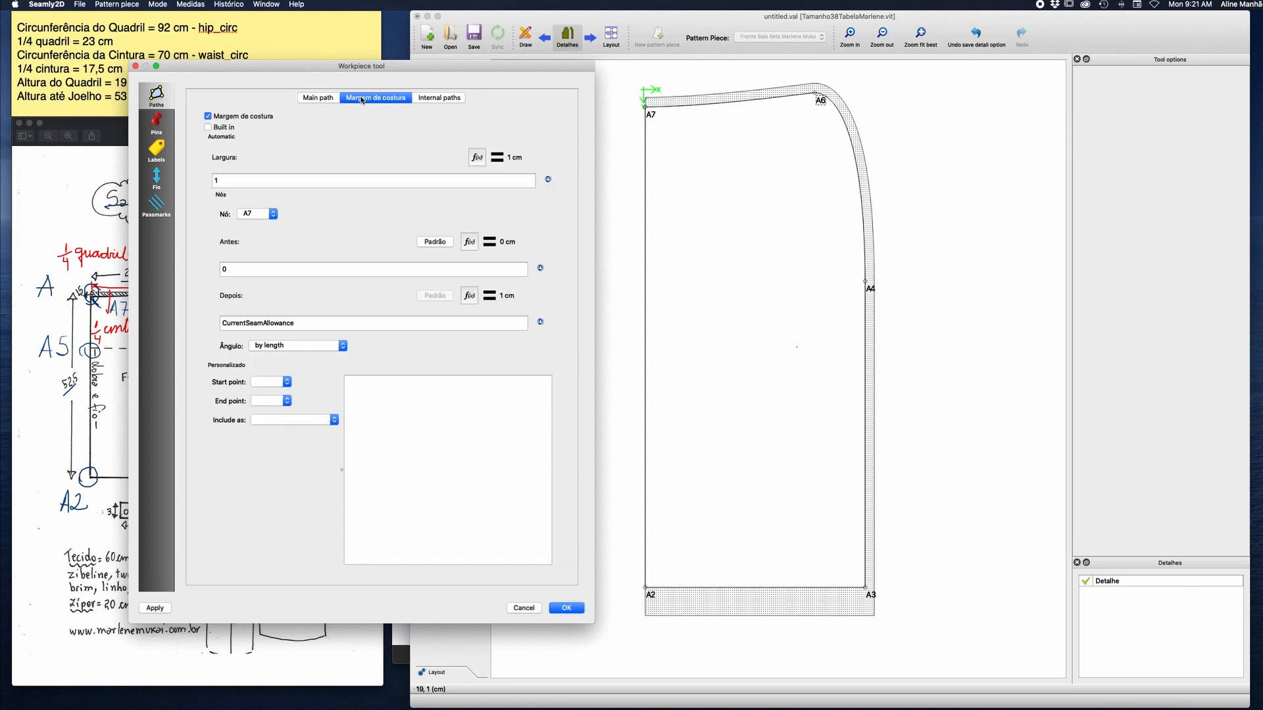
pyautogui.click(164, 145)
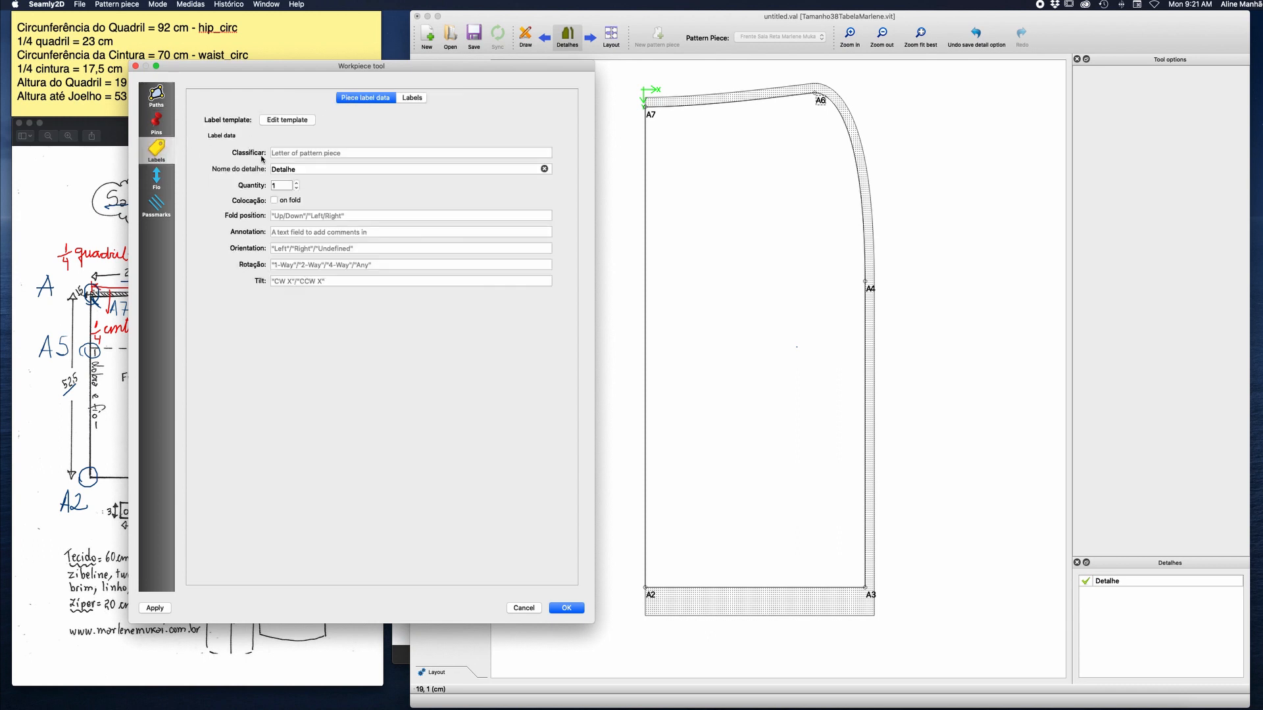
pyautogui.click(360, 169)
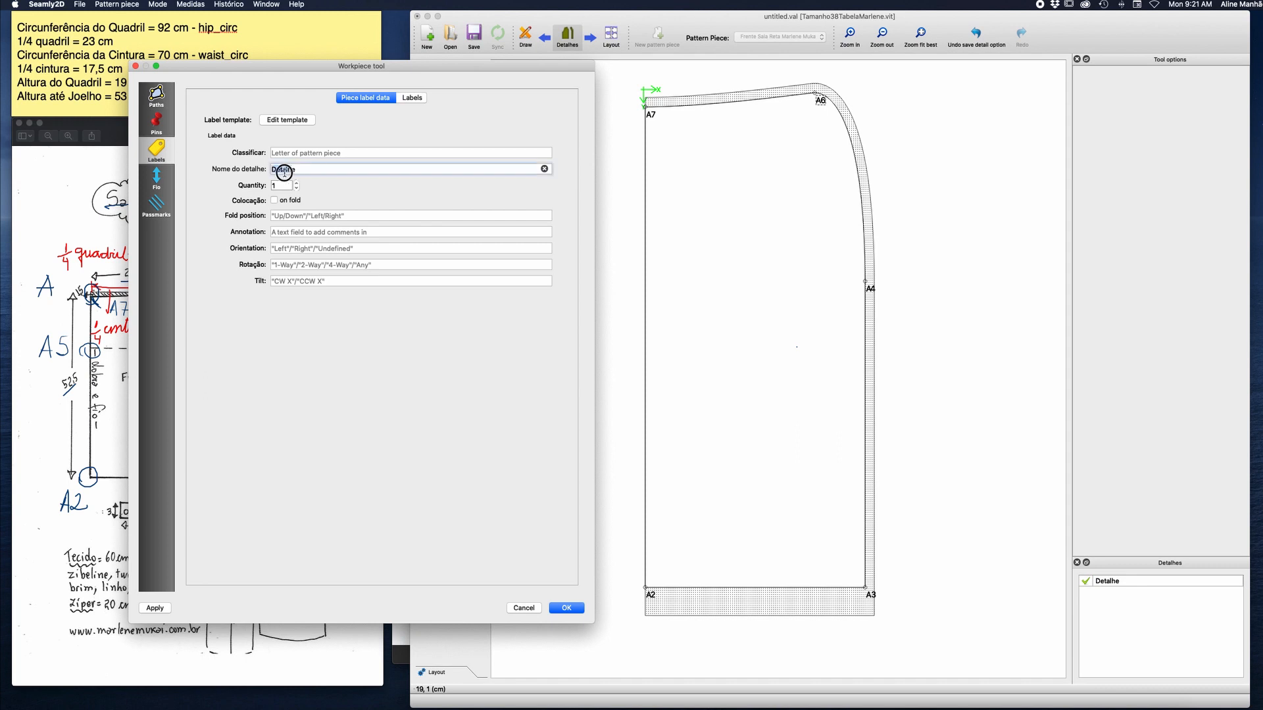
pyautogui.doubleClick(316, 169)
pyautogui.write('Frente')
# Edit the piece's label template and add a first text line reading "Frente".
pyautogui.click(298, 119)
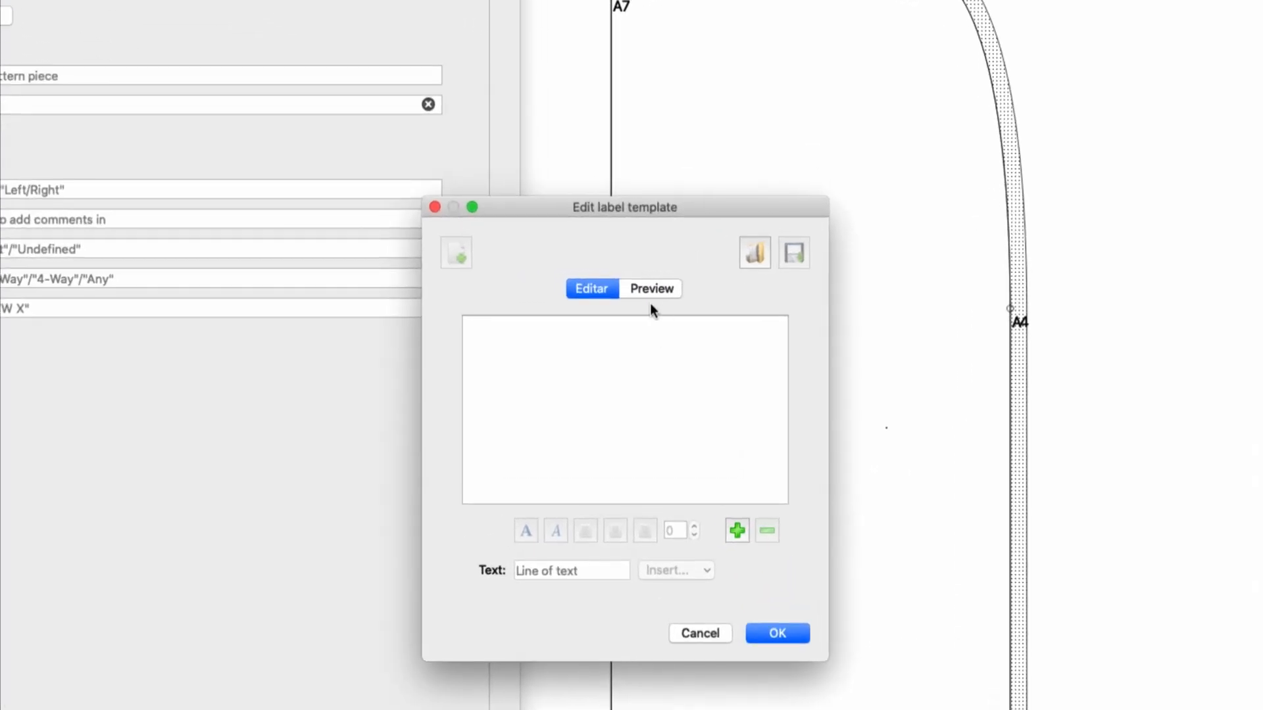
pyautogui.click(736, 529)
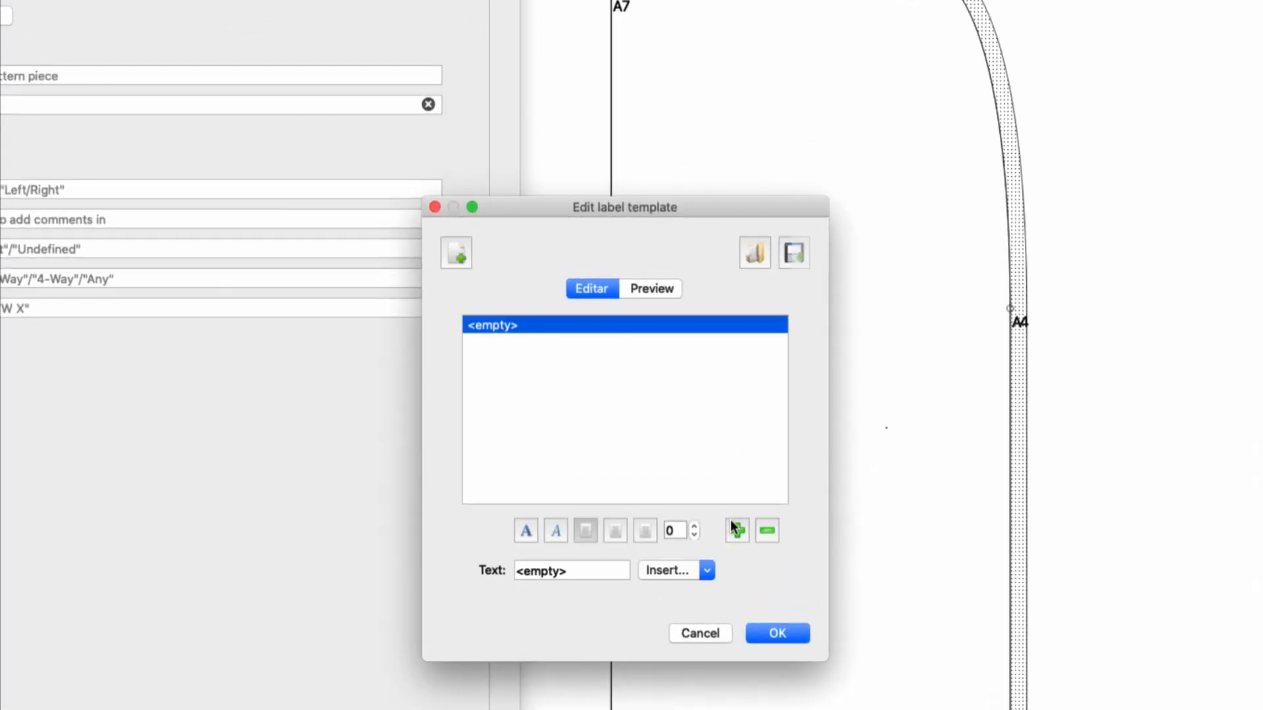
pyautogui.click(577, 569)
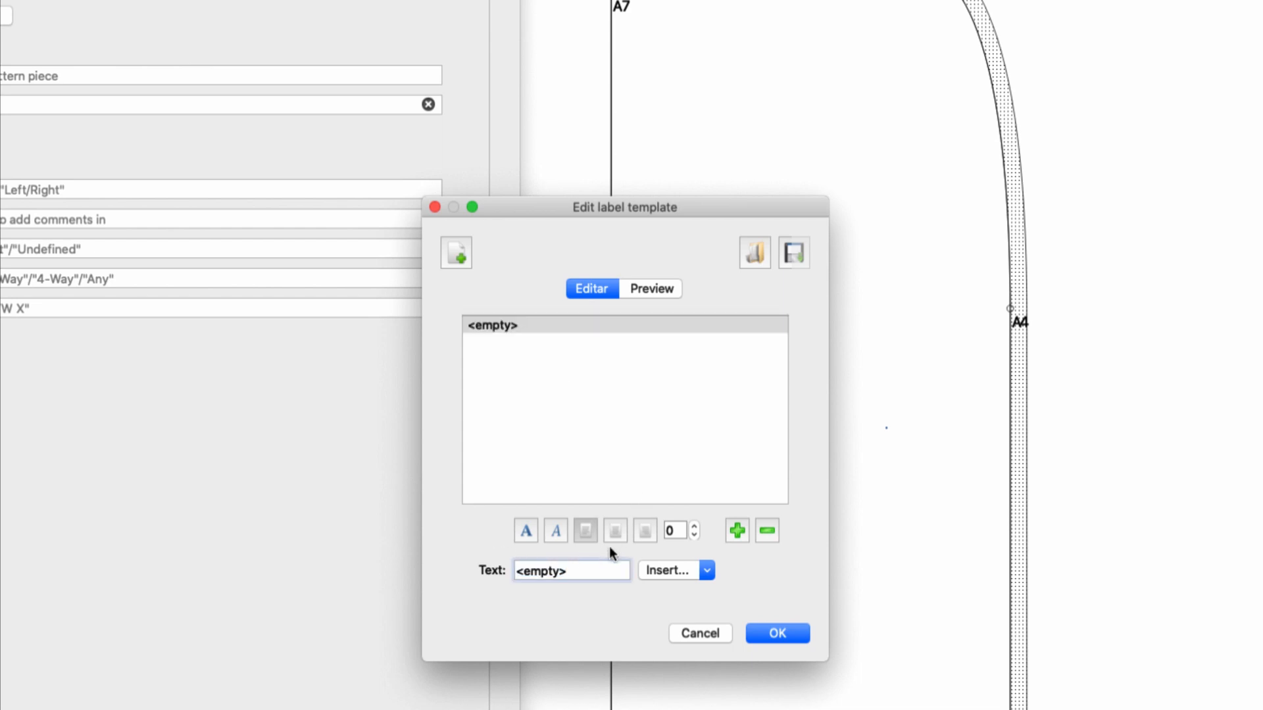
pyautogui.press('super+a')
pyautogui.write('Frente')
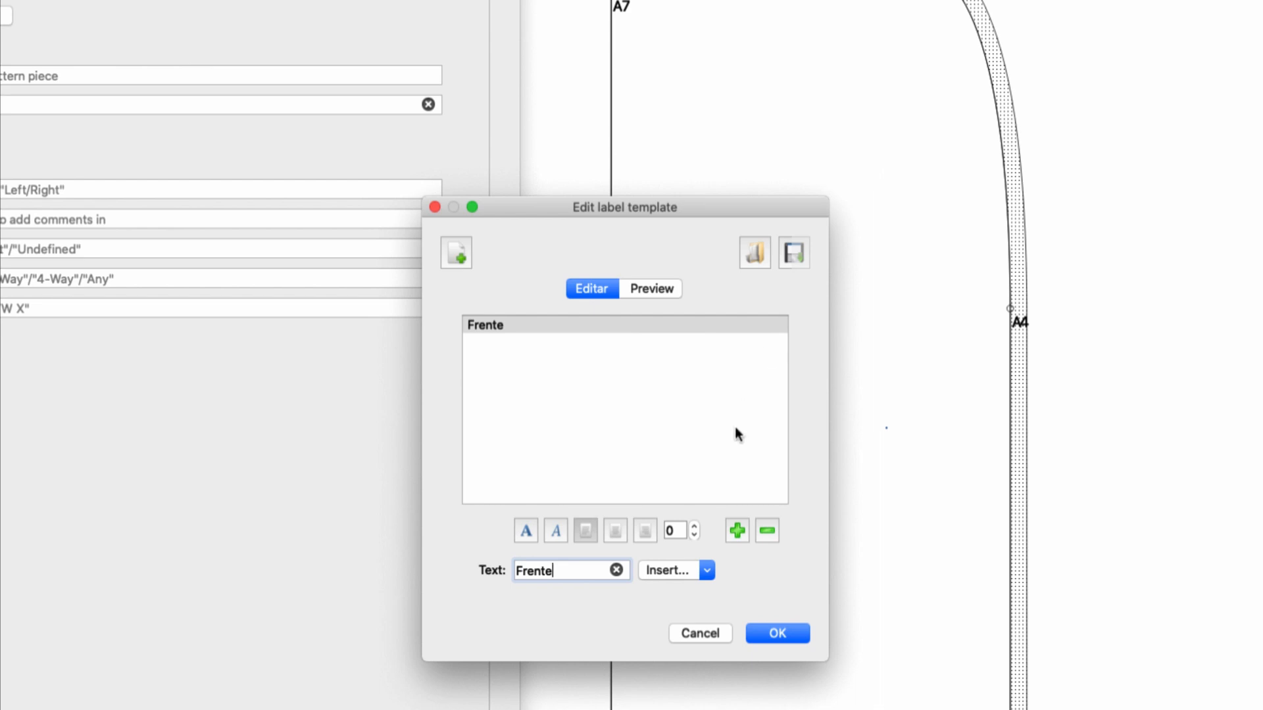
# Add a second line to the label template reading "Cortar 1 vez".
pyautogui.click(735, 526)
pyautogui.click(530, 360)
pyautogui.click(571, 581)
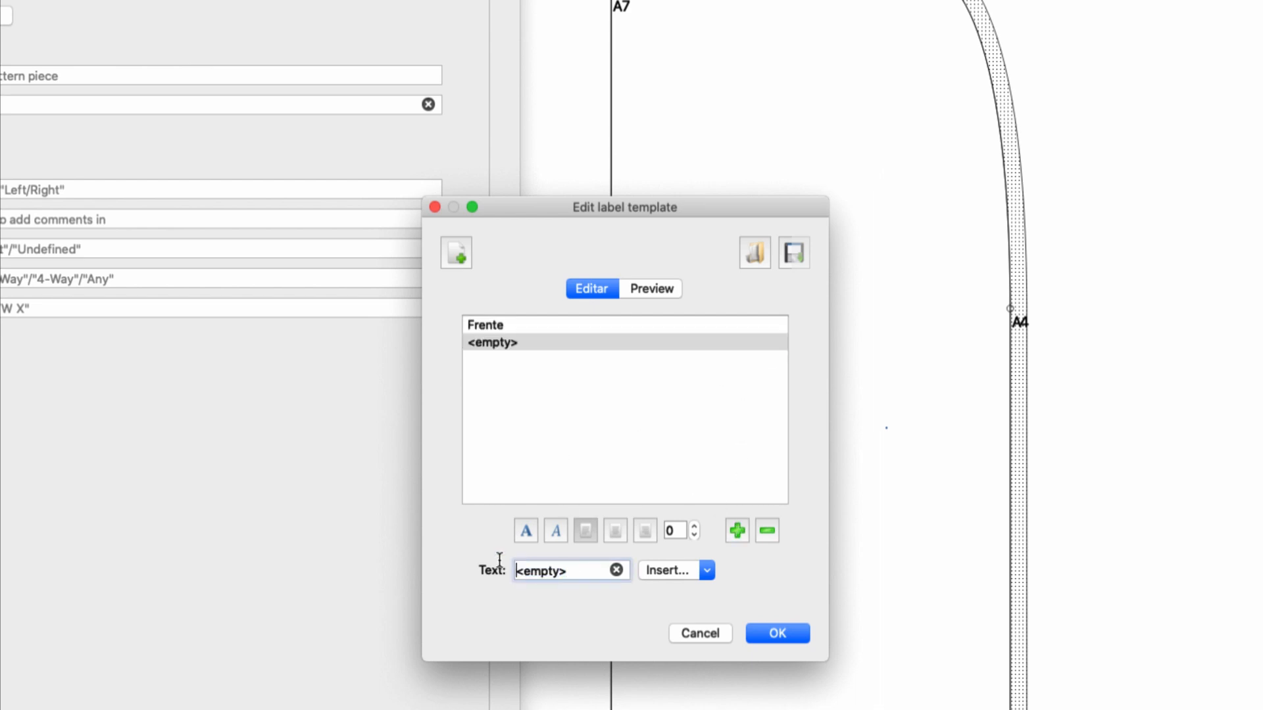
pyautogui.press('super+a')
pyautogui.write('Cortar 1 vez')
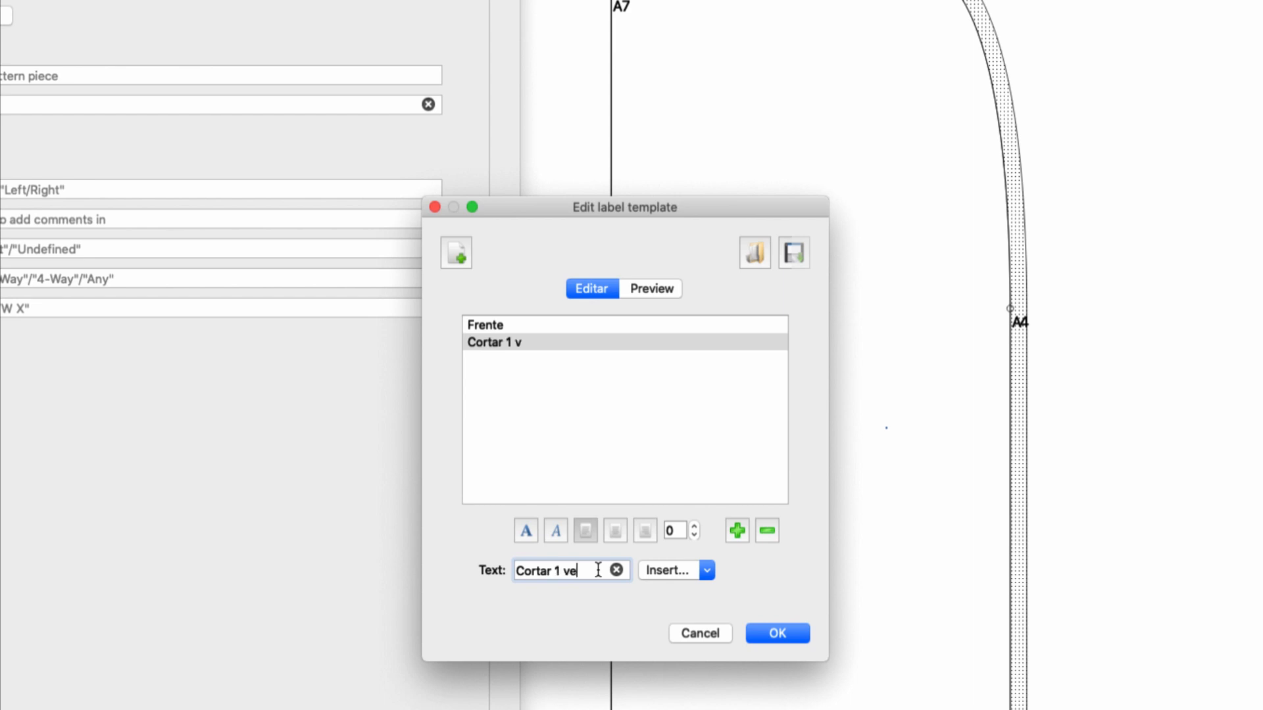
# Add a third label template line reading "Tecido Dobrado" and confirm the template.
pyautogui.click(736, 531)
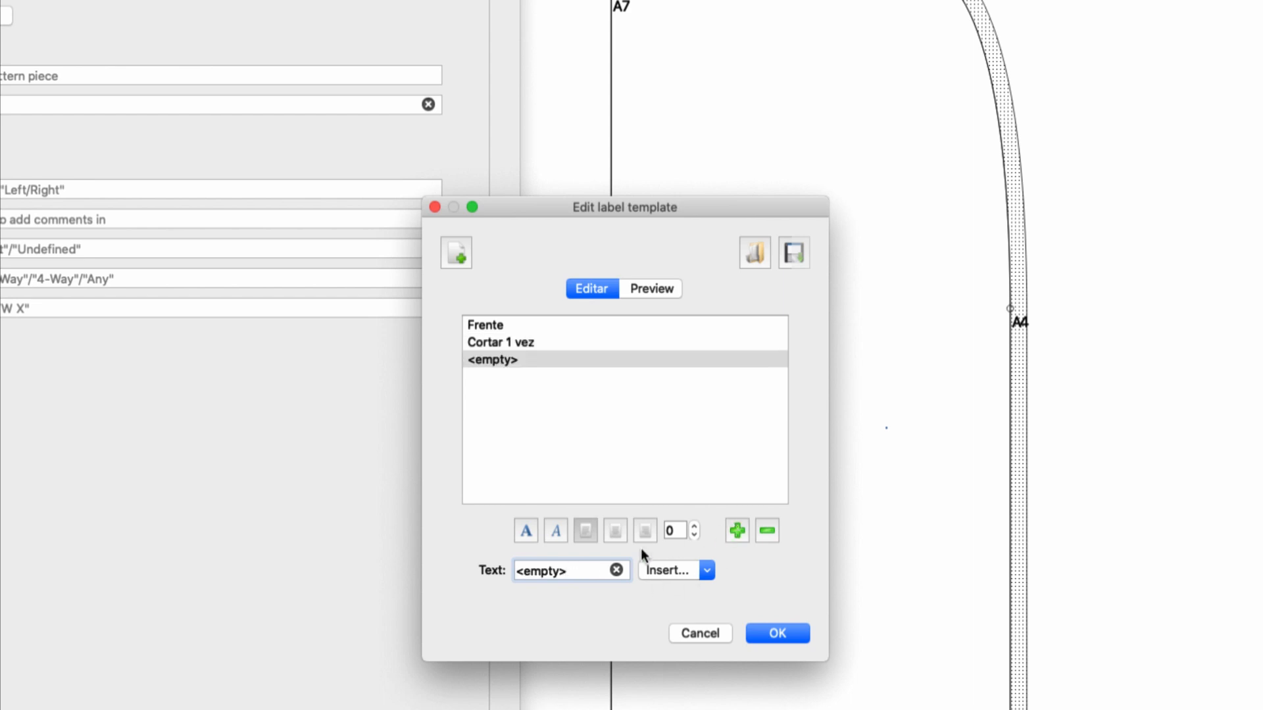
pyautogui.press('super+a')
pyautogui.write('Tece')
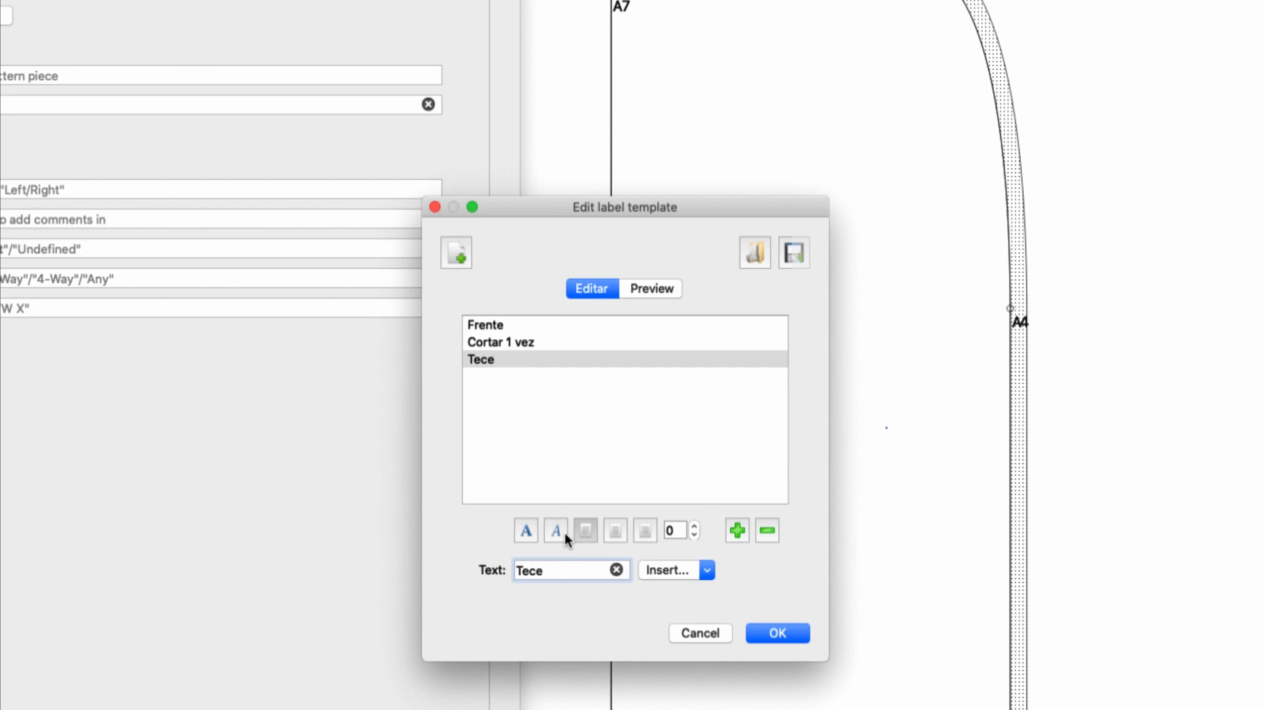
pyautogui.press('BackSpace')
pyautogui.write('ido Dobrado')
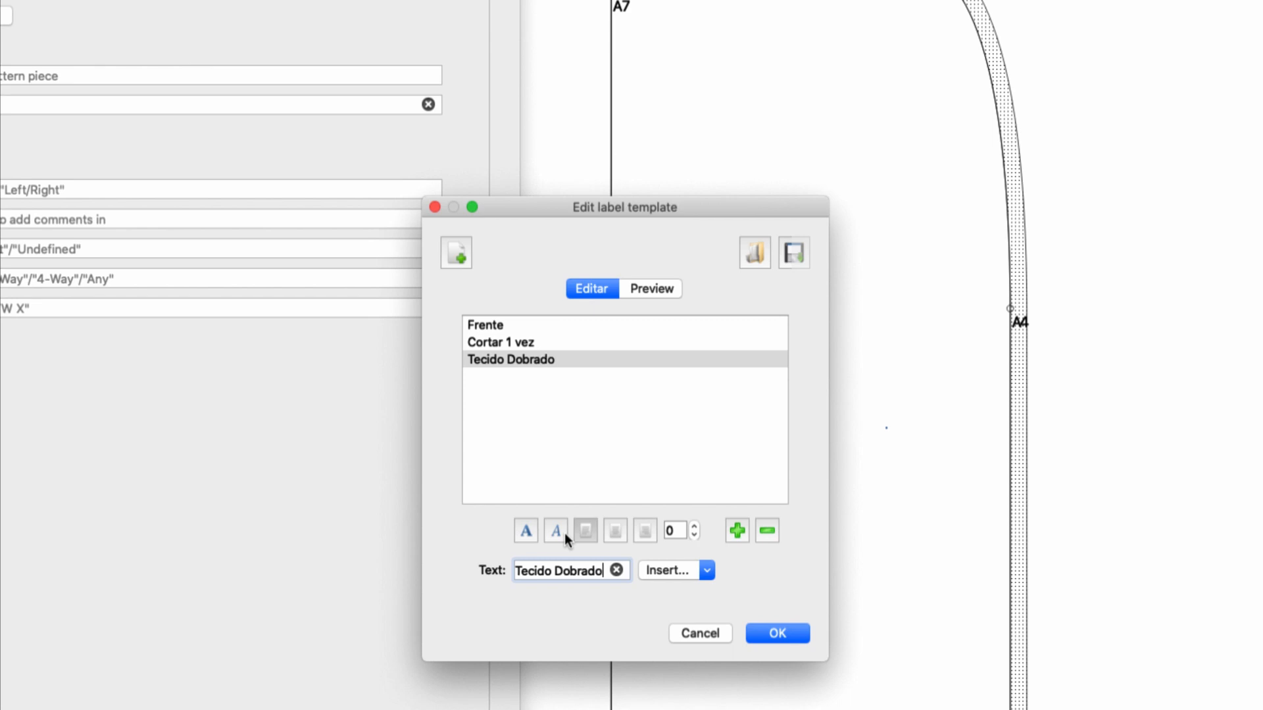
pyautogui.click(780, 633)
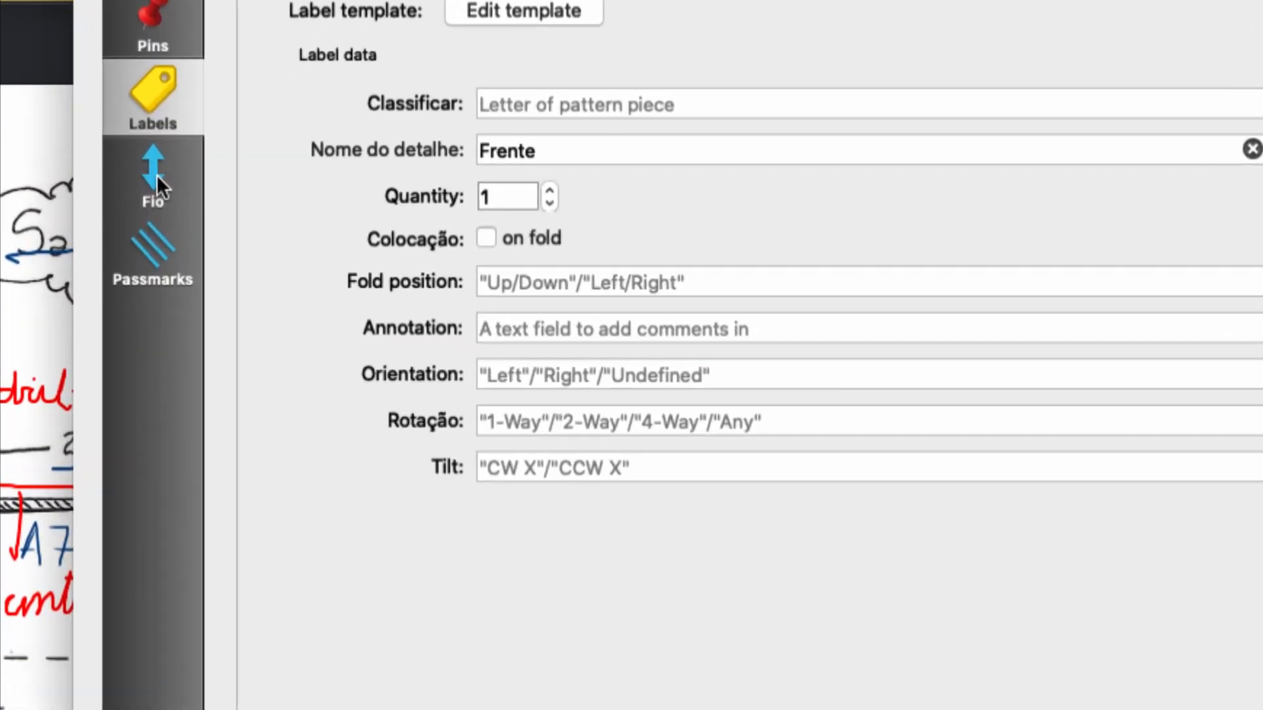
# Make the piece's grainline visible with a length of 30 cm, confirm, and move it inside the skirt front near the fold.
pyautogui.click(157, 180)
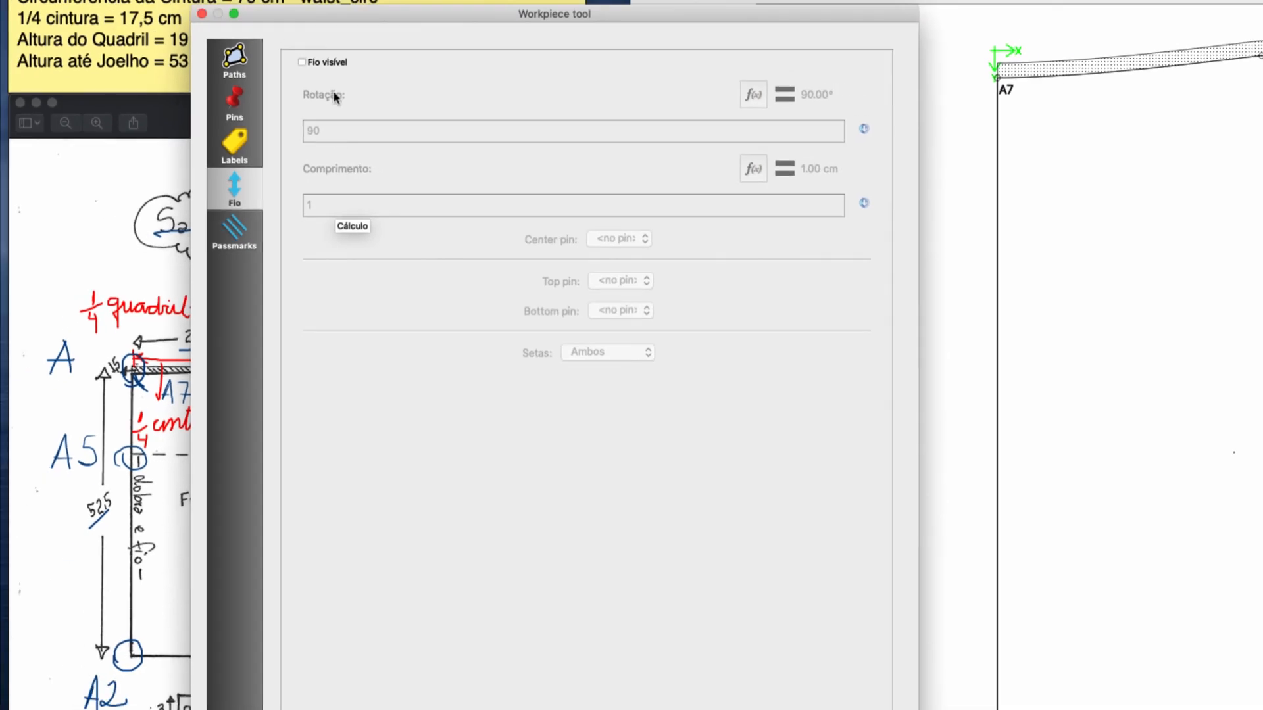
pyautogui.click(302, 62)
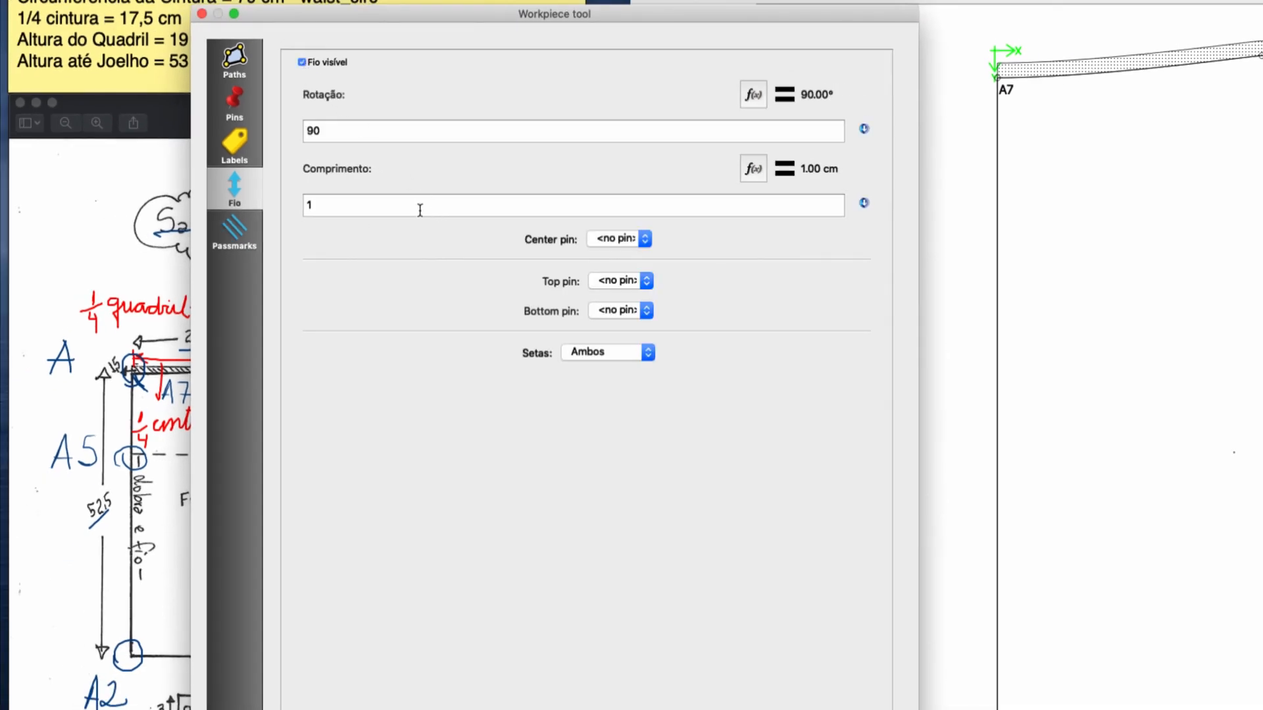
pyautogui.doubleClick(315, 205)
pyautogui.write('30')
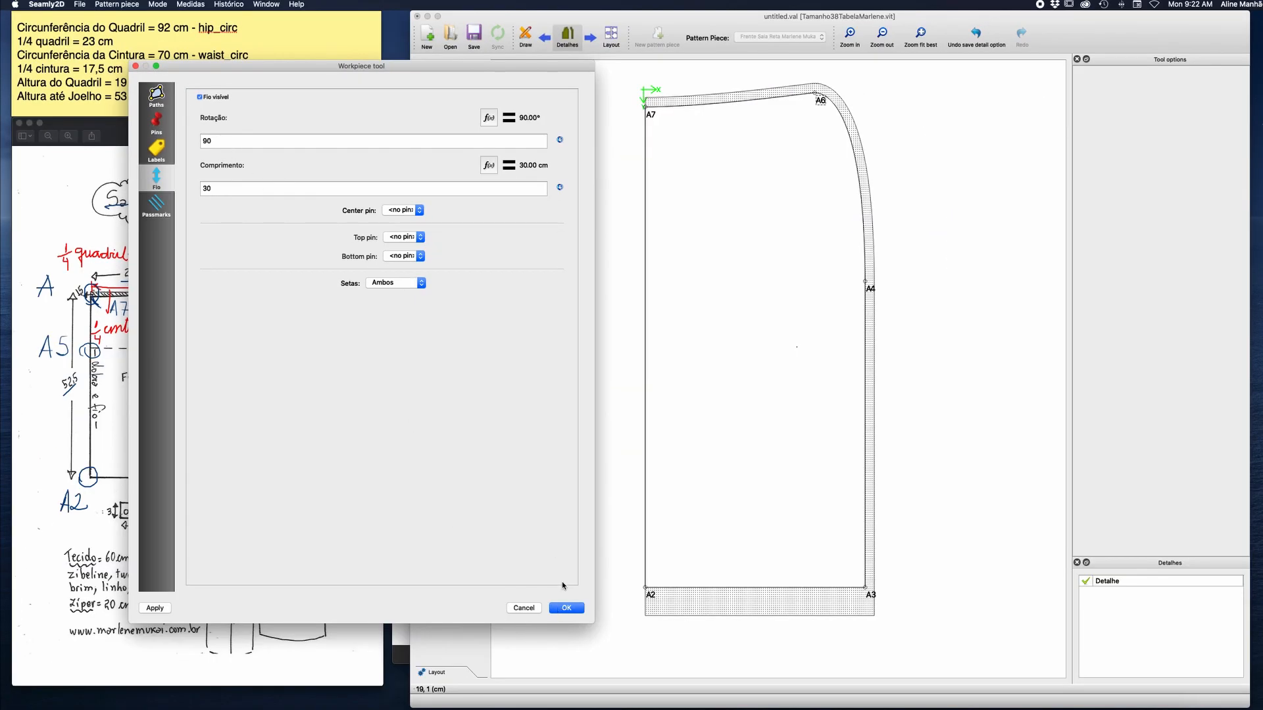
pyautogui.click(565, 608)
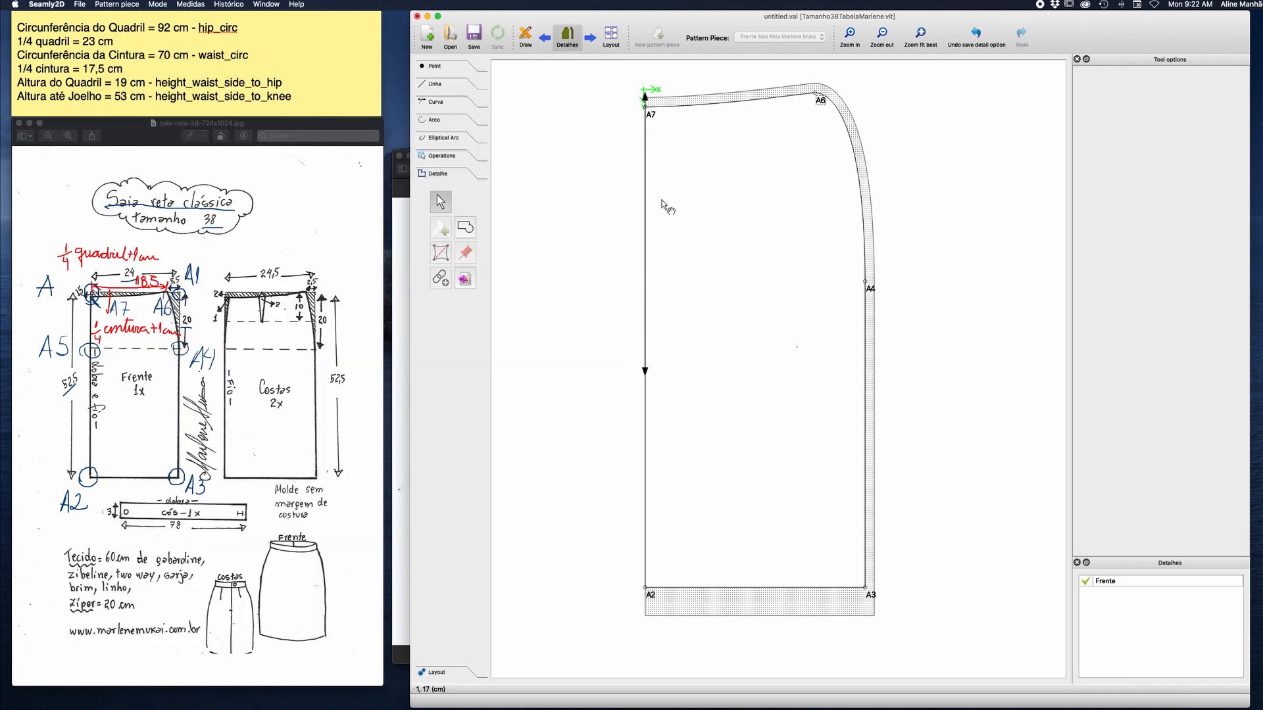
pyautogui.moveTo(651, 111); pyautogui.dragTo(712, 196)
pyautogui.click(699, 219)
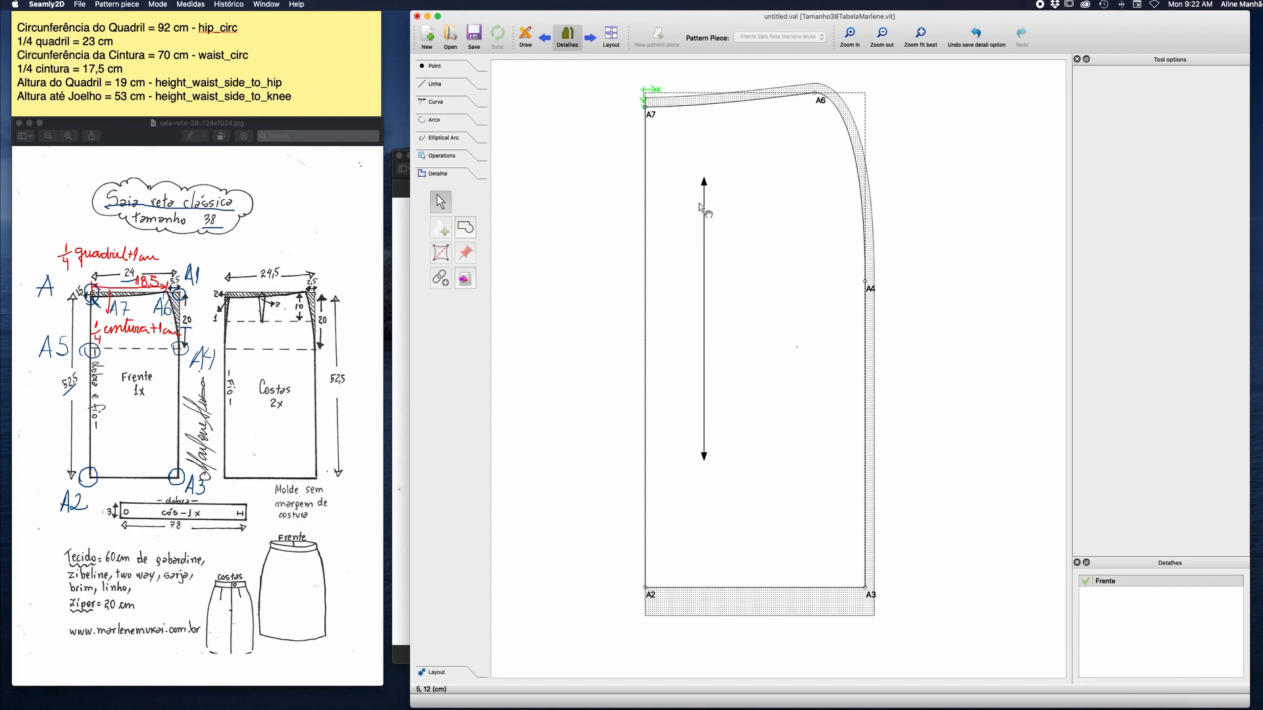
# Make the skirt front's piece label visible in its workpiece options and set the label width to 10 cm.
pyautogui.click(823, 100)
pyautogui.rightClick(822, 101)
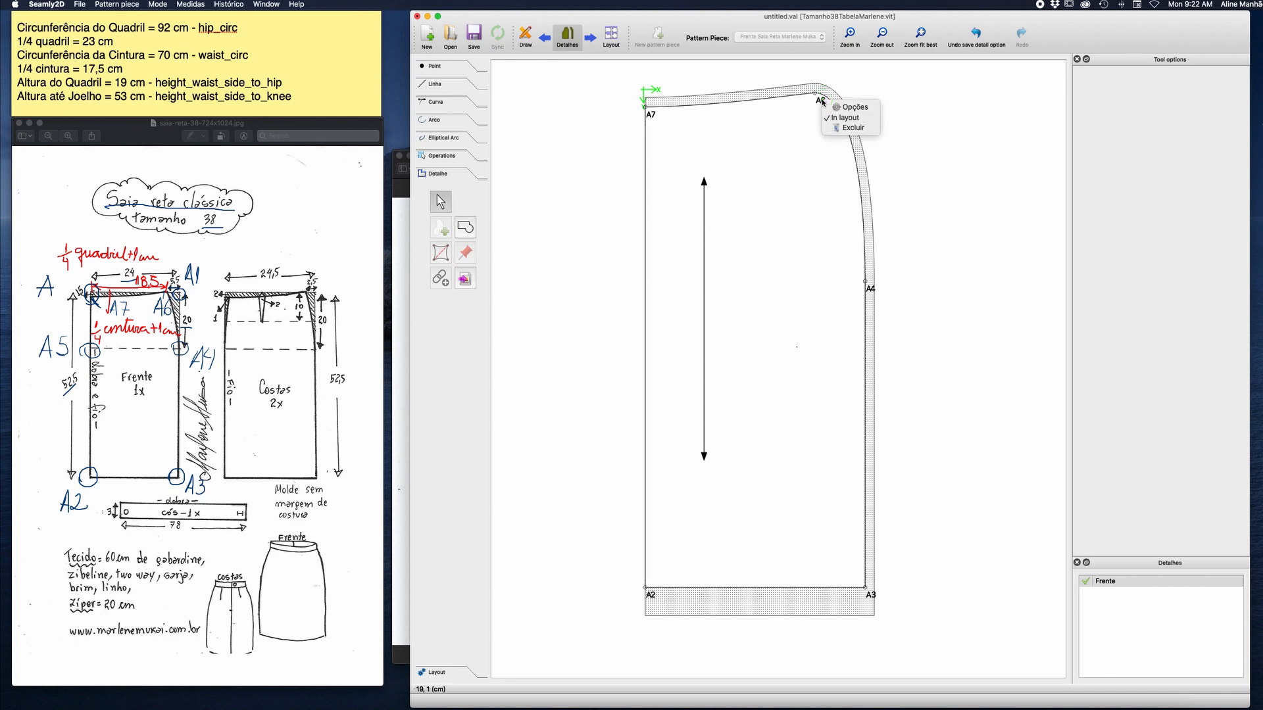
pyautogui.click(850, 108)
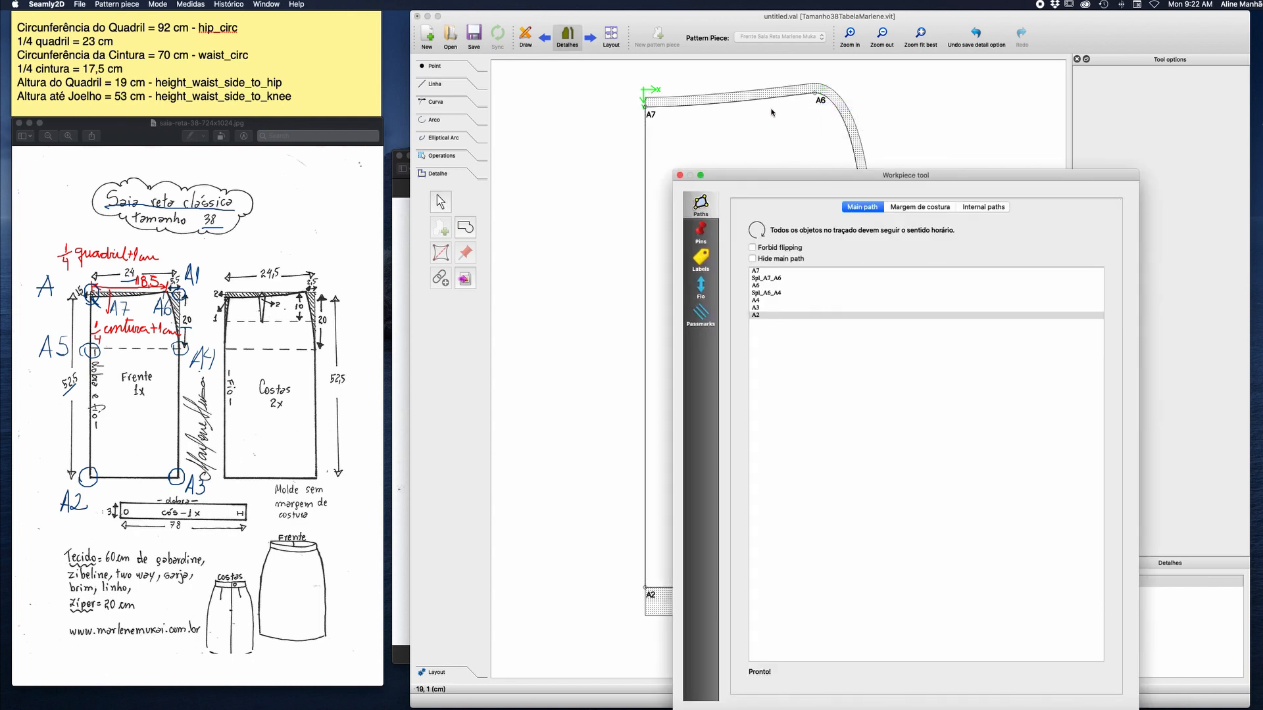
pyautogui.moveTo(816, 180); pyautogui.dragTo(526, 88)
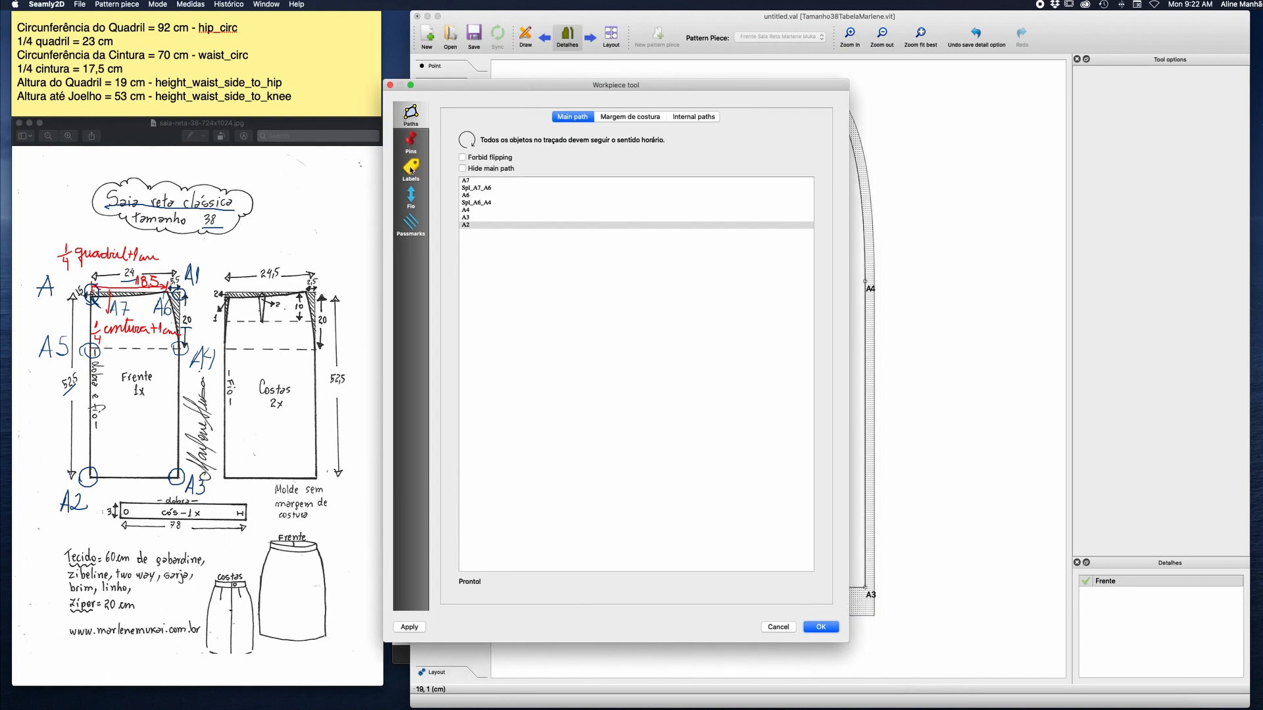
pyautogui.click(411, 169)
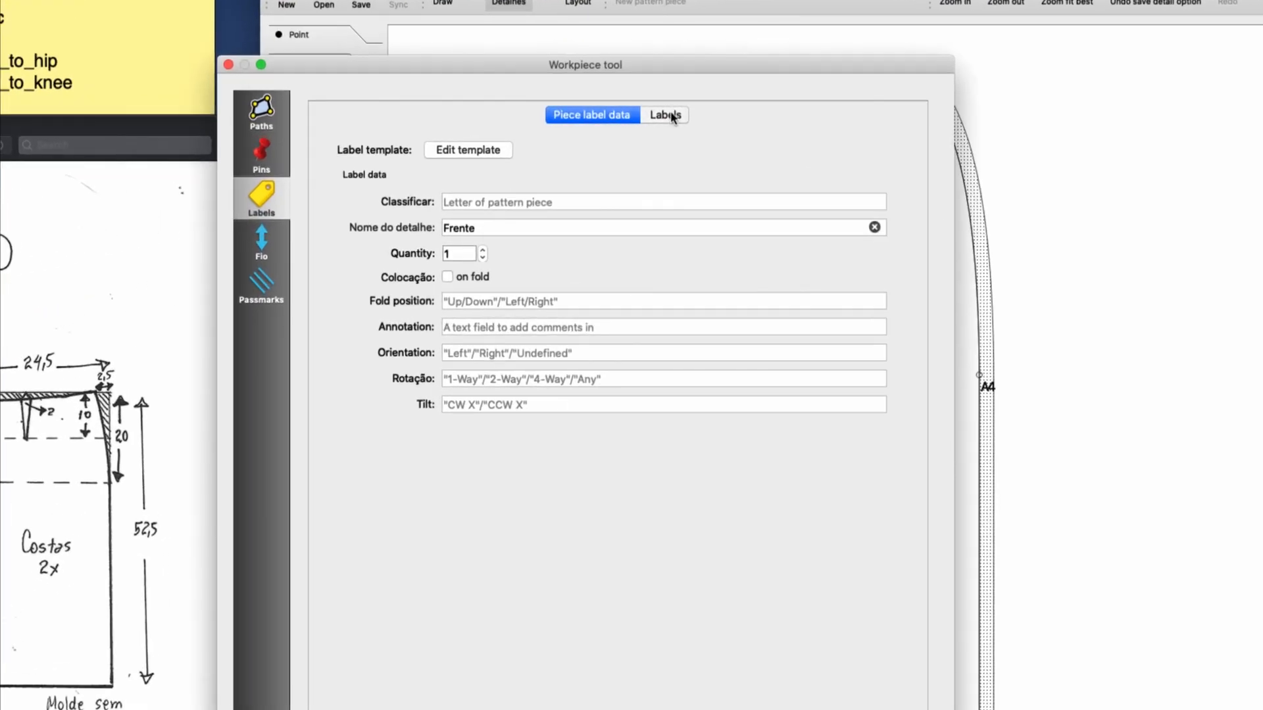
pyautogui.click(667, 119)
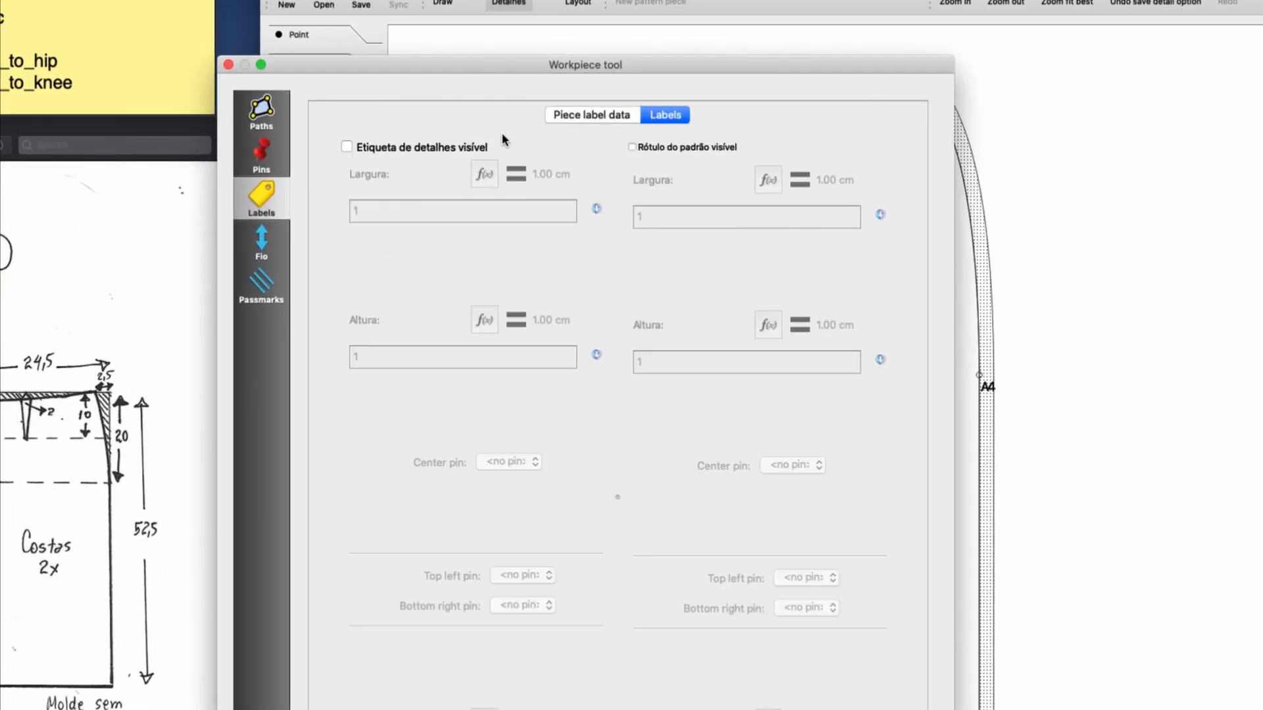
pyautogui.click(346, 147)
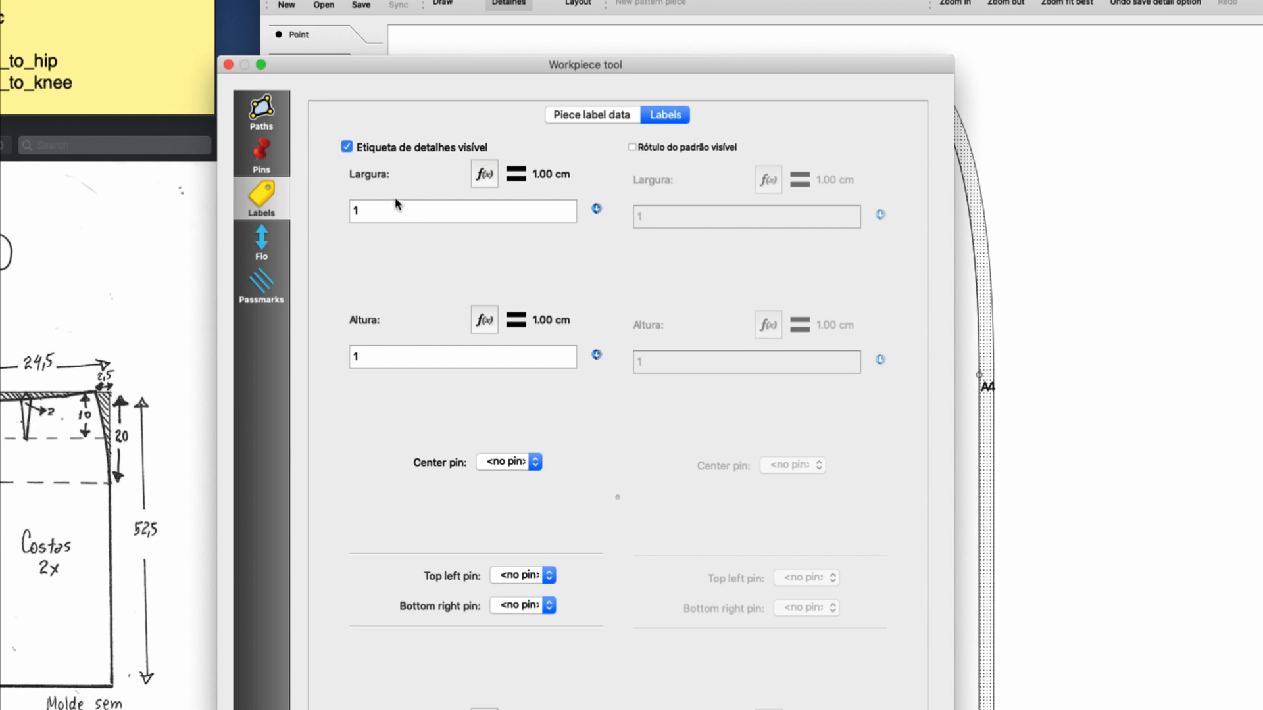
pyautogui.click(378, 209)
pyautogui.write('0')
# Set the piece label's height to 10 cm, confirm, and move the label inside the skirt front beside the grainline.
pyautogui.click(365, 359)
pyautogui.write('1')
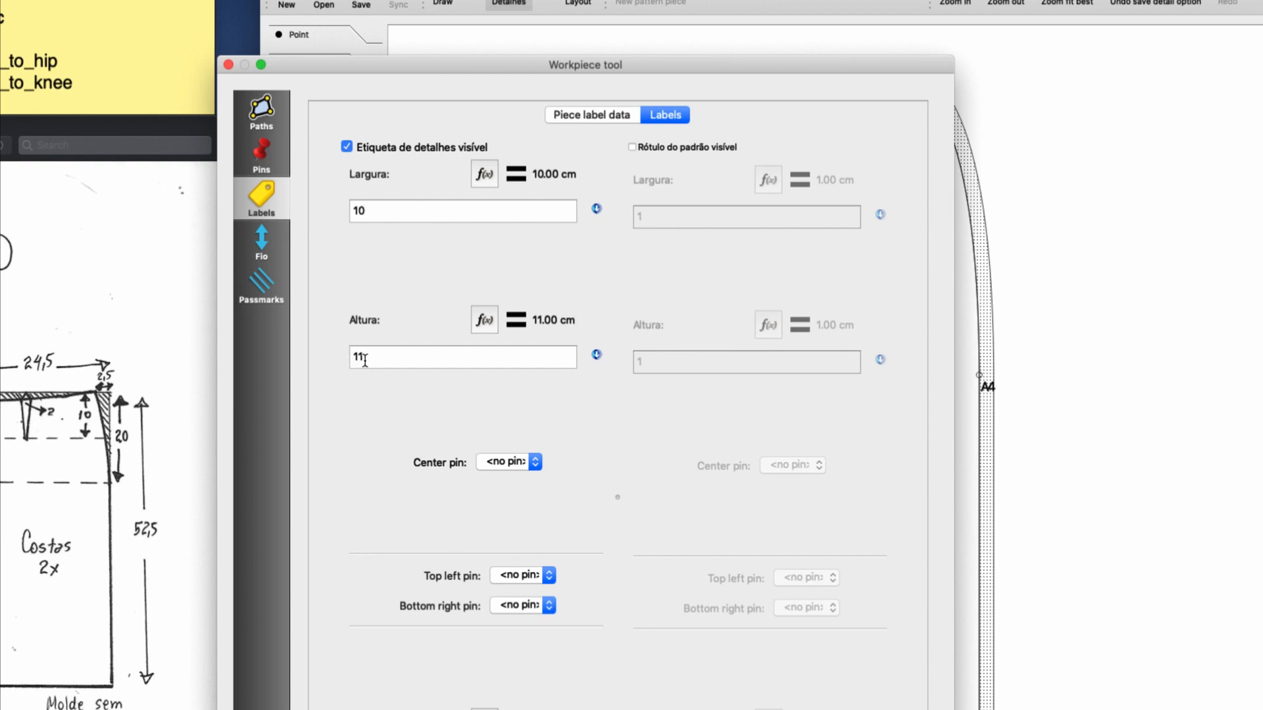
pyautogui.press('BackSpace')
pyautogui.write('0')
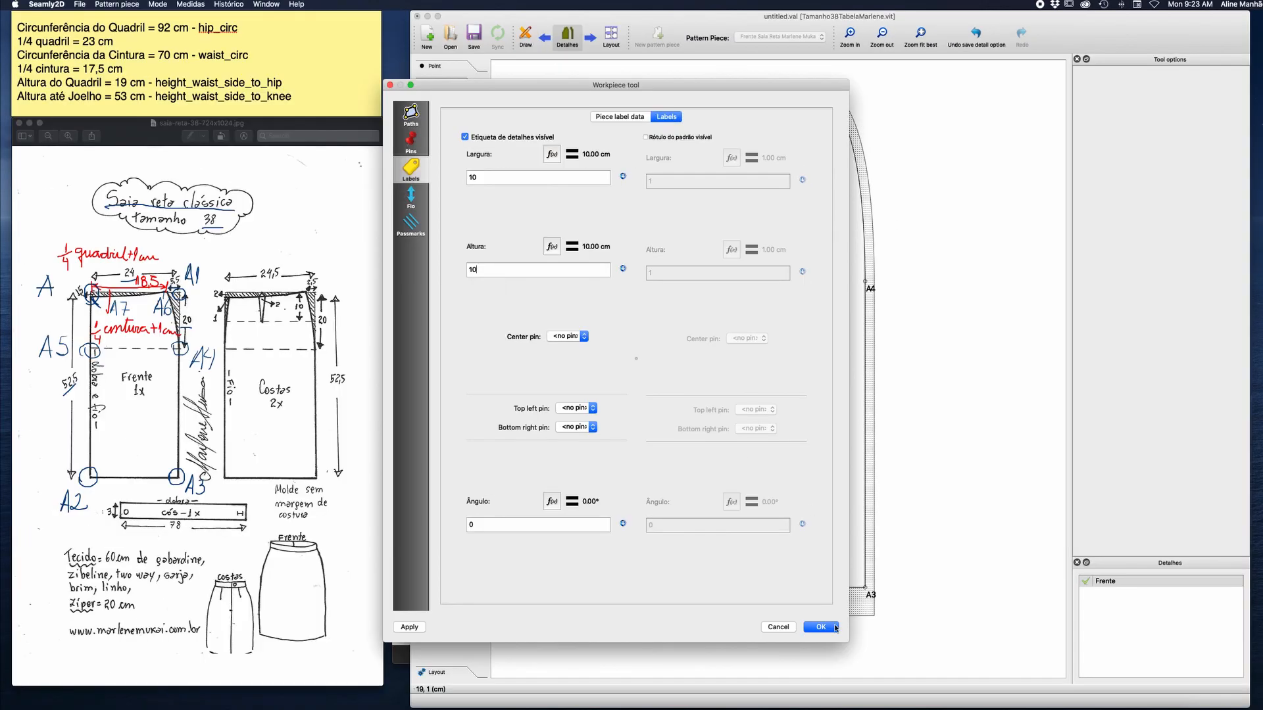
pyautogui.click(824, 625)
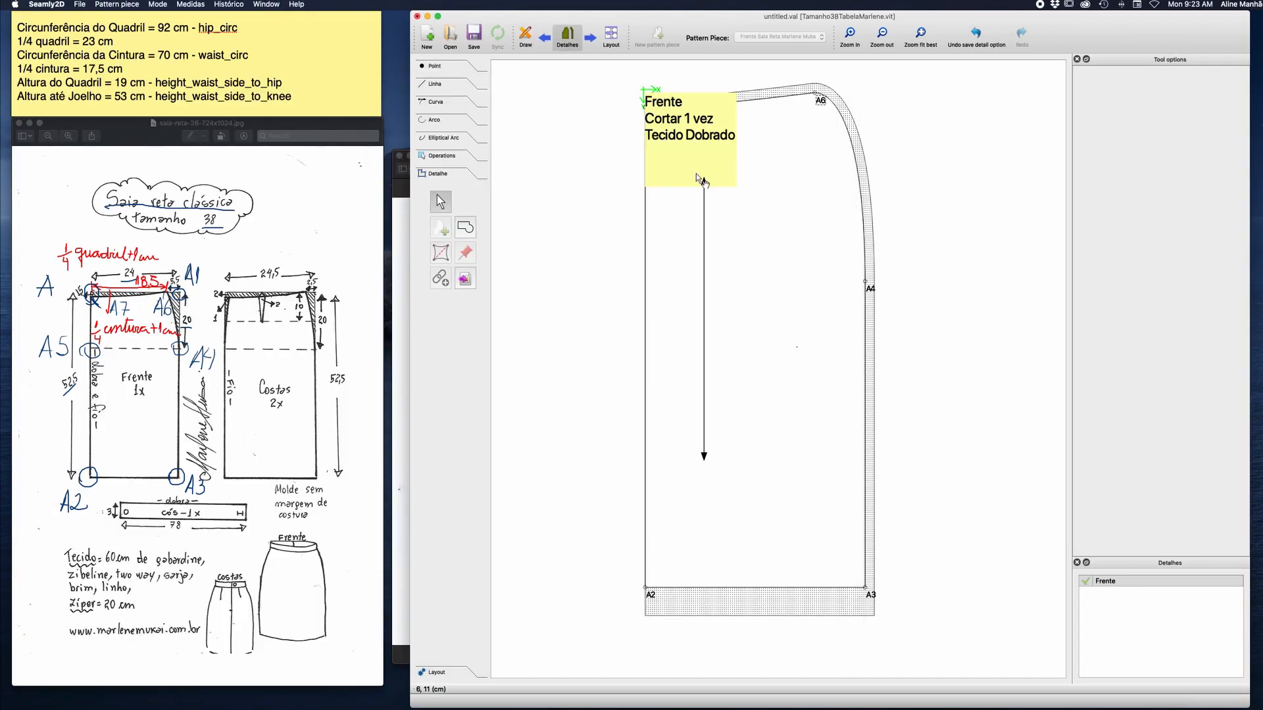
pyautogui.moveTo(687, 137); pyautogui.dragTo(750, 336)
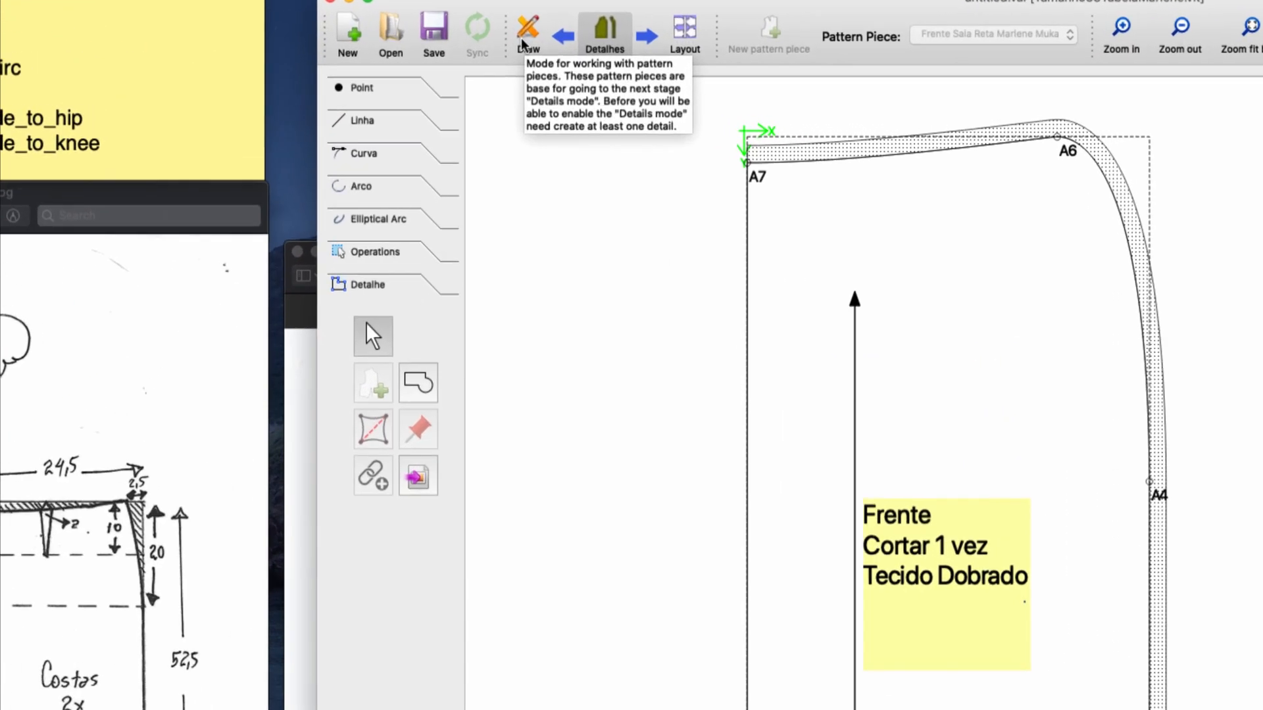
# Return to Draw mode and add a new pattern piece named "Costas Saia Reta Marlene Mukai".
pyautogui.click(524, 41)
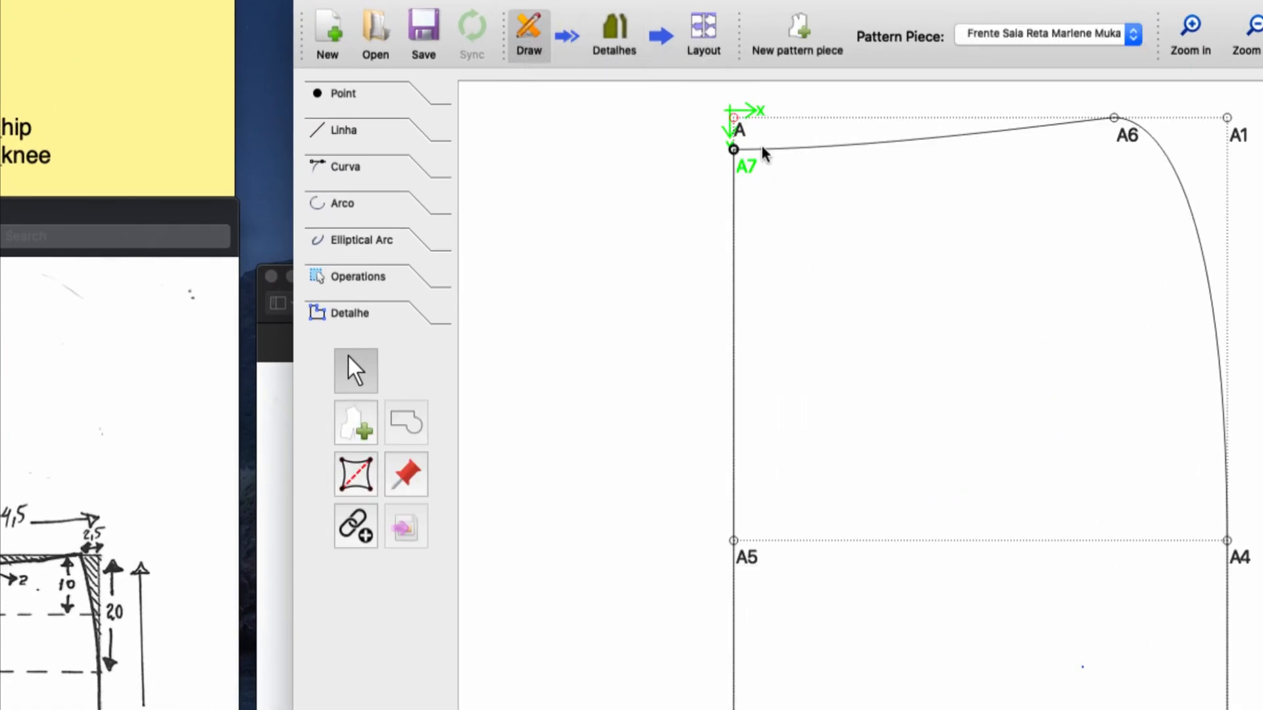
pyautogui.click(799, 32)
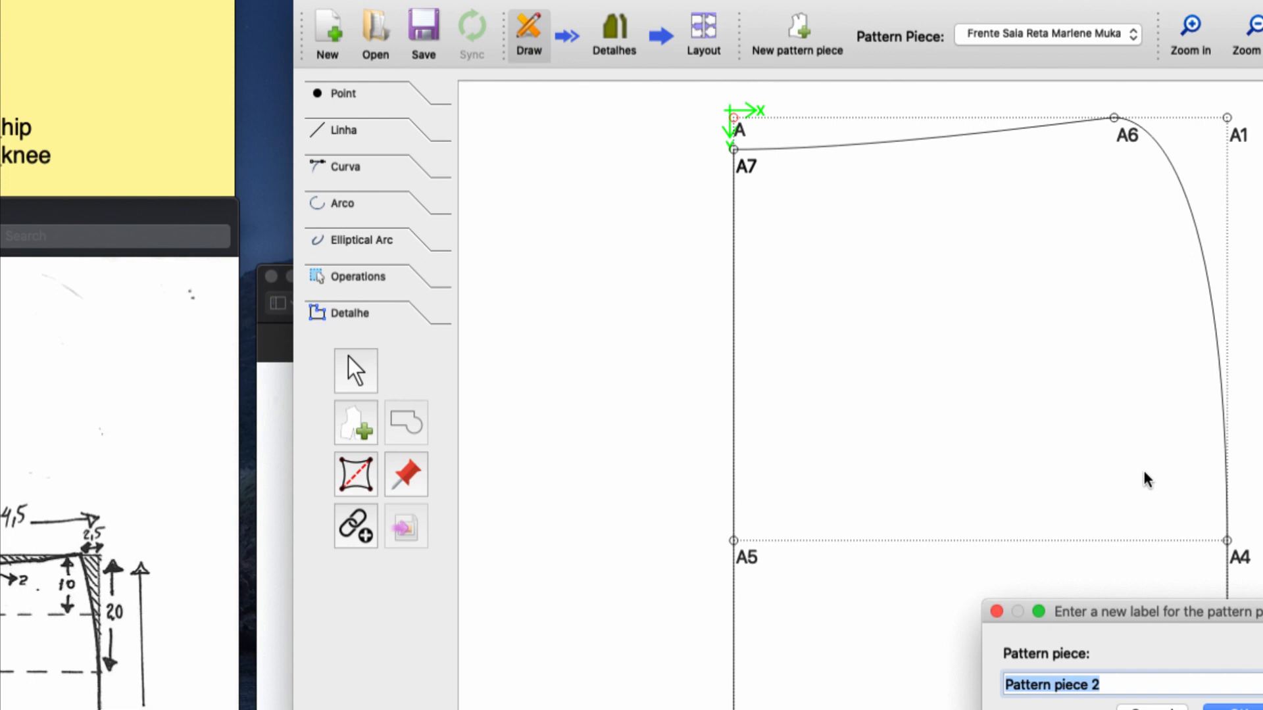
pyautogui.write('Costas ')
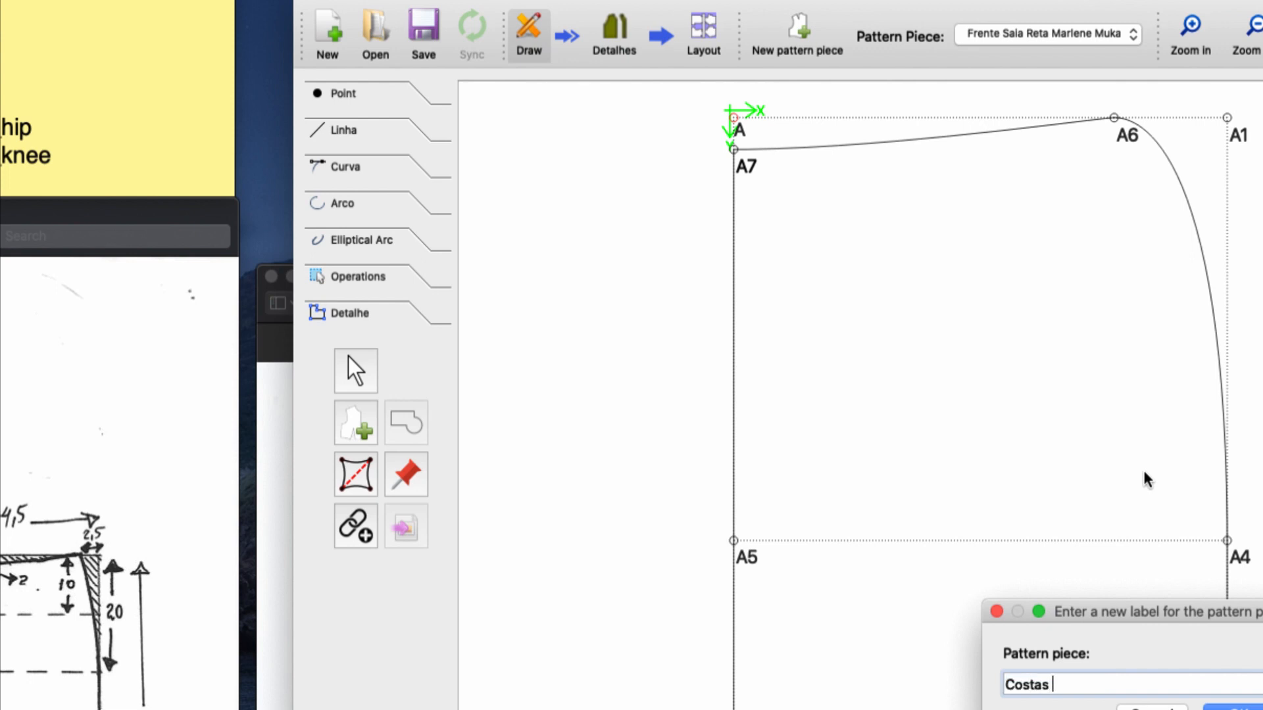
pyautogui.write('Saia Reta Marlene ')
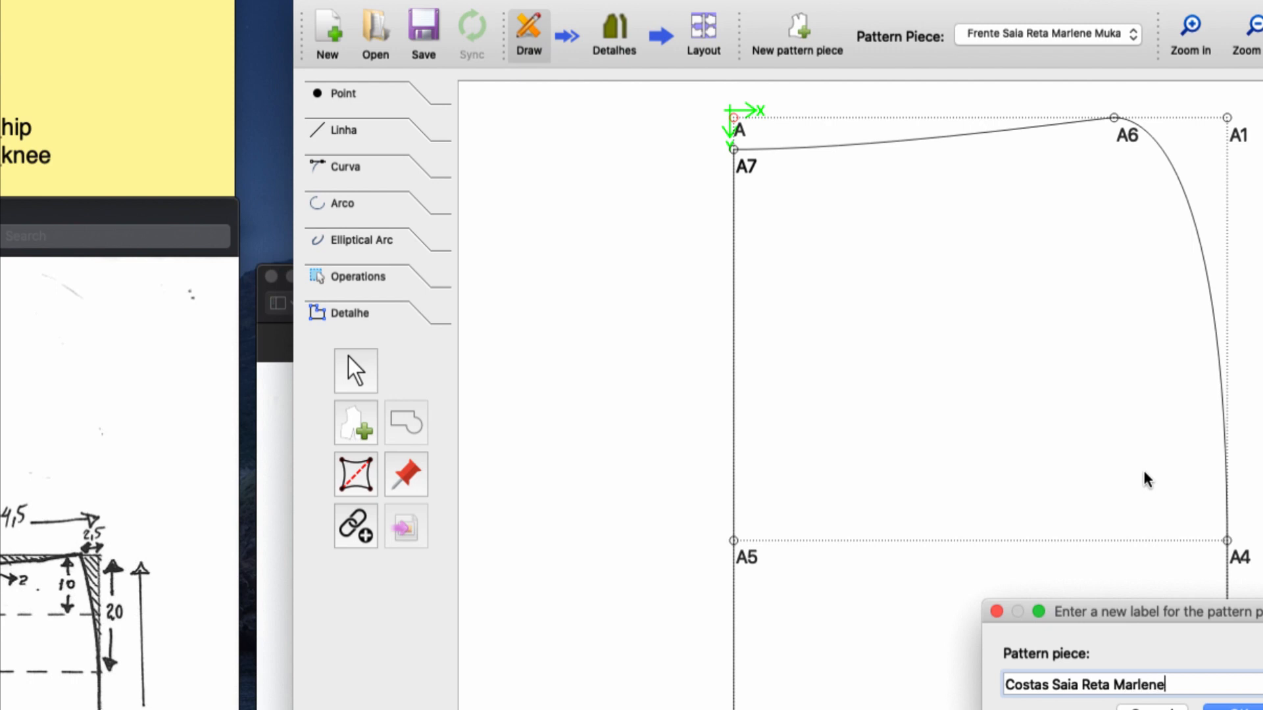
pyautogui.write('Mukai')
pyautogui.press('Return')
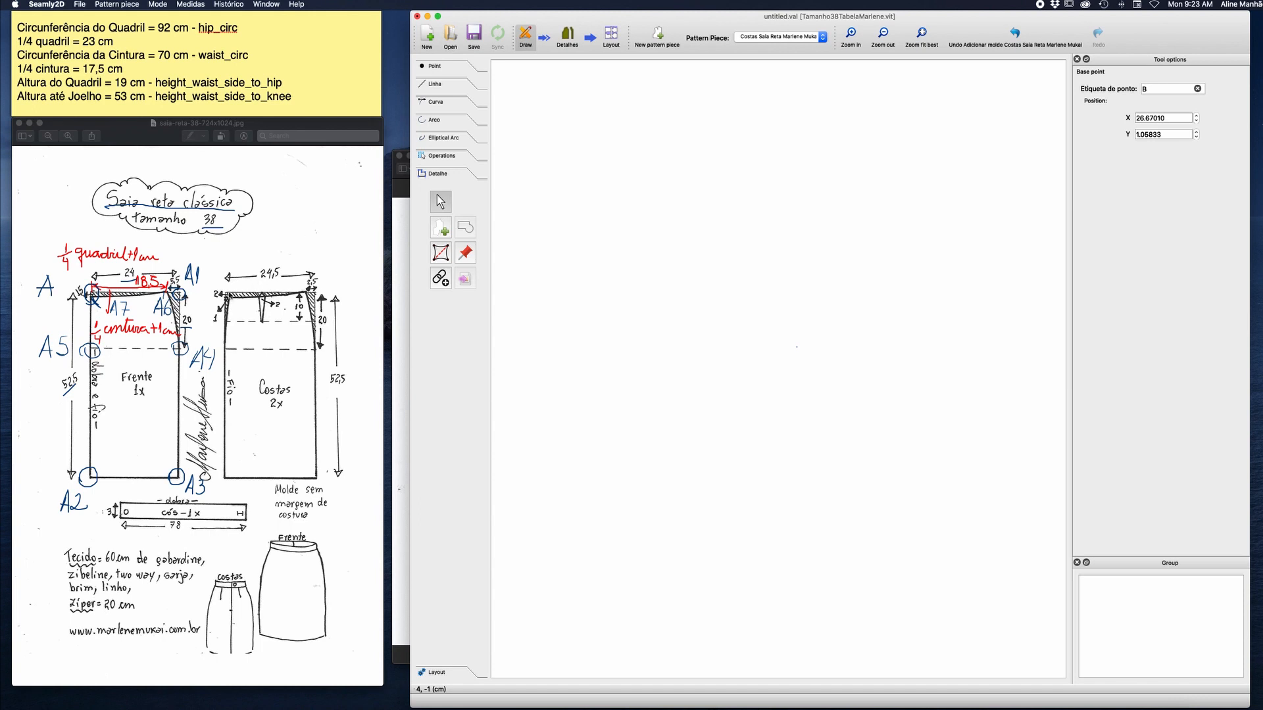
# Fit the drawing to the view and move base point B level with A1, just outside the front's side seam.
pyautogui.click(920, 36)
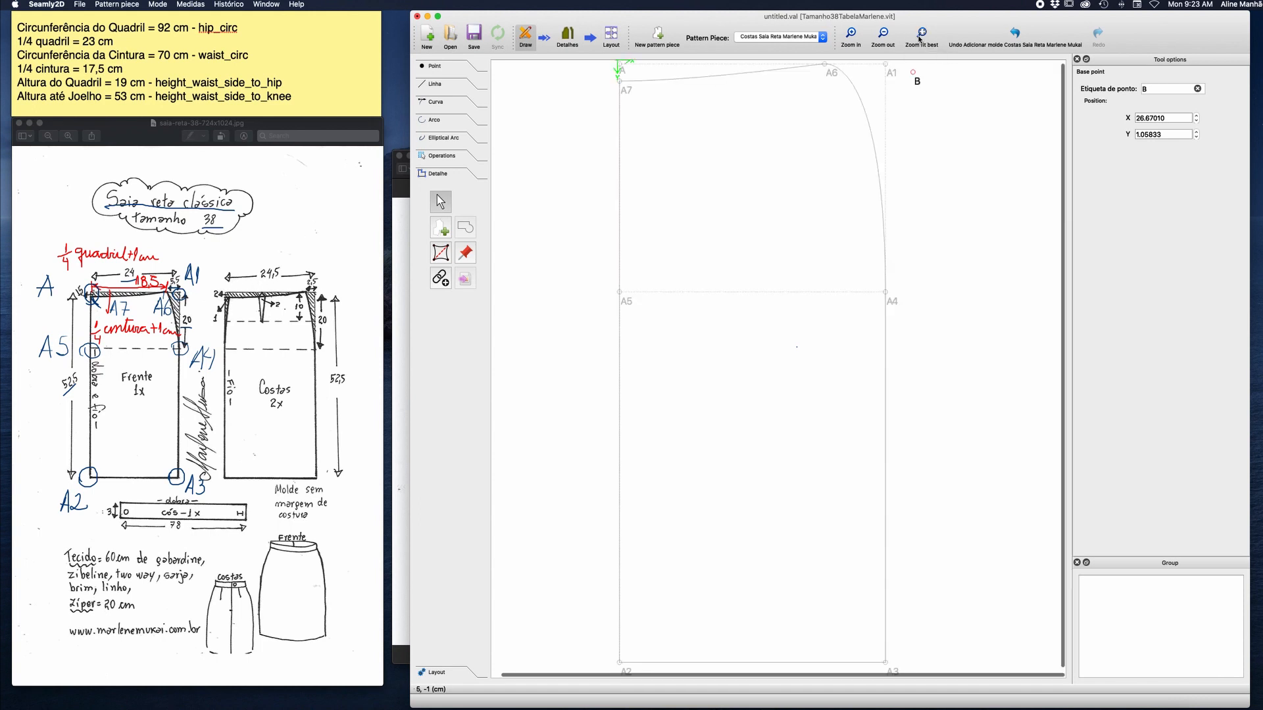
pyautogui.click(913, 75)
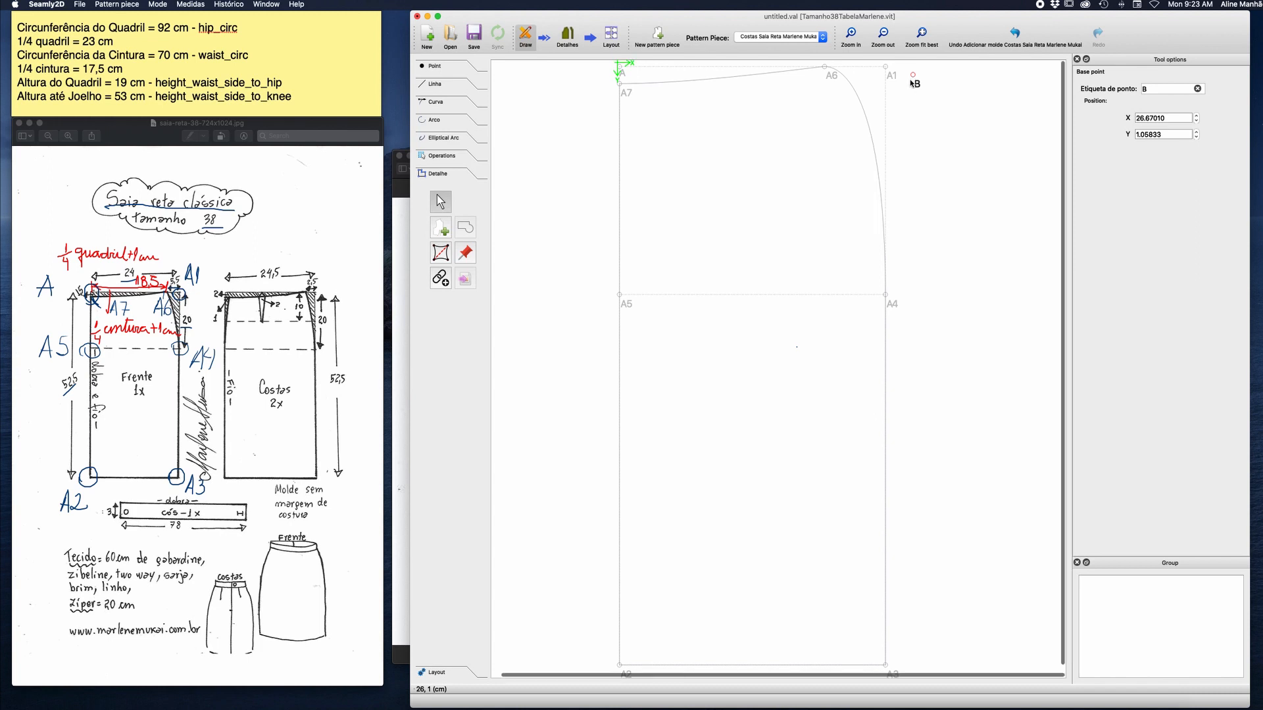
pyautogui.moveTo(912, 76); pyautogui.dragTo(912, 67)
pyautogui.click(908, 87)
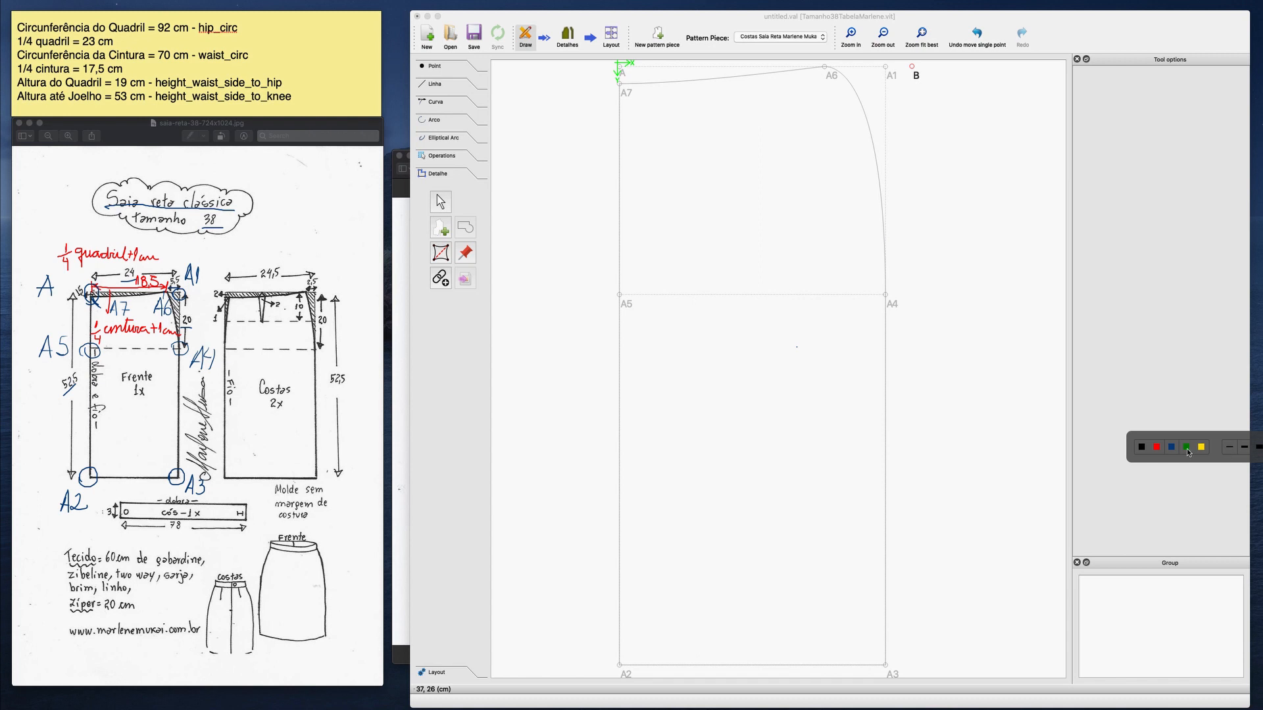
# Choose the green annotation pen and mark points B, B1 and B2 on the reference sketch of the back.
pyautogui.click(1158, 448)
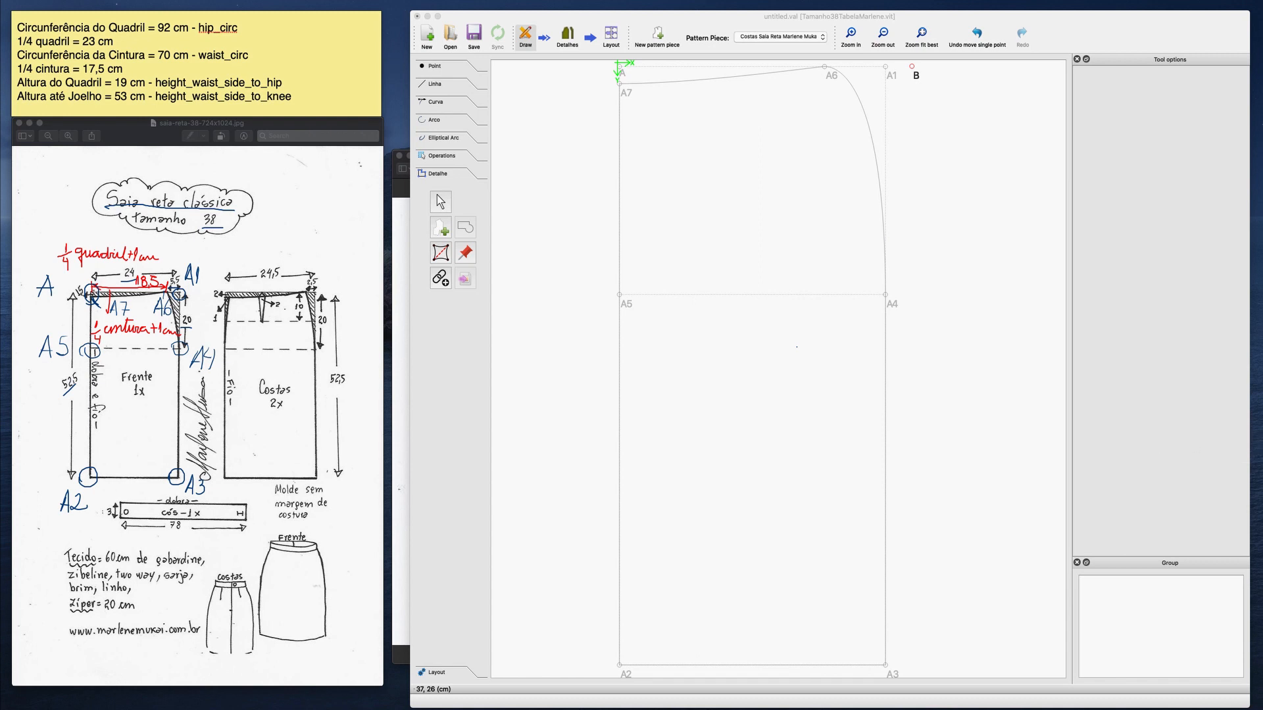
pyautogui.rightClick(1243, 449)
pyautogui.click(1187, 448)
pyautogui.moveTo(219, 289)
pyautogui.mouseDown()
pyautogui.moveTo(226, 297)
pyautogui.moveTo(220, 274)
pyautogui.mouseUp()
pyautogui.moveTo(324, 270)
pyautogui.mouseDown()
pyautogui.moveTo(324, 284)
pyautogui.moveTo(339, 284)
pyautogui.mouseUp()
pyautogui.moveTo(226, 467); pyautogui.dragTo(222, 502)
pyautogui.moveTo(223, 488)
pyautogui.mouseDown()
pyautogui.moveTo(224, 502)
pyautogui.moveTo(244, 502)
pyautogui.mouseUp()
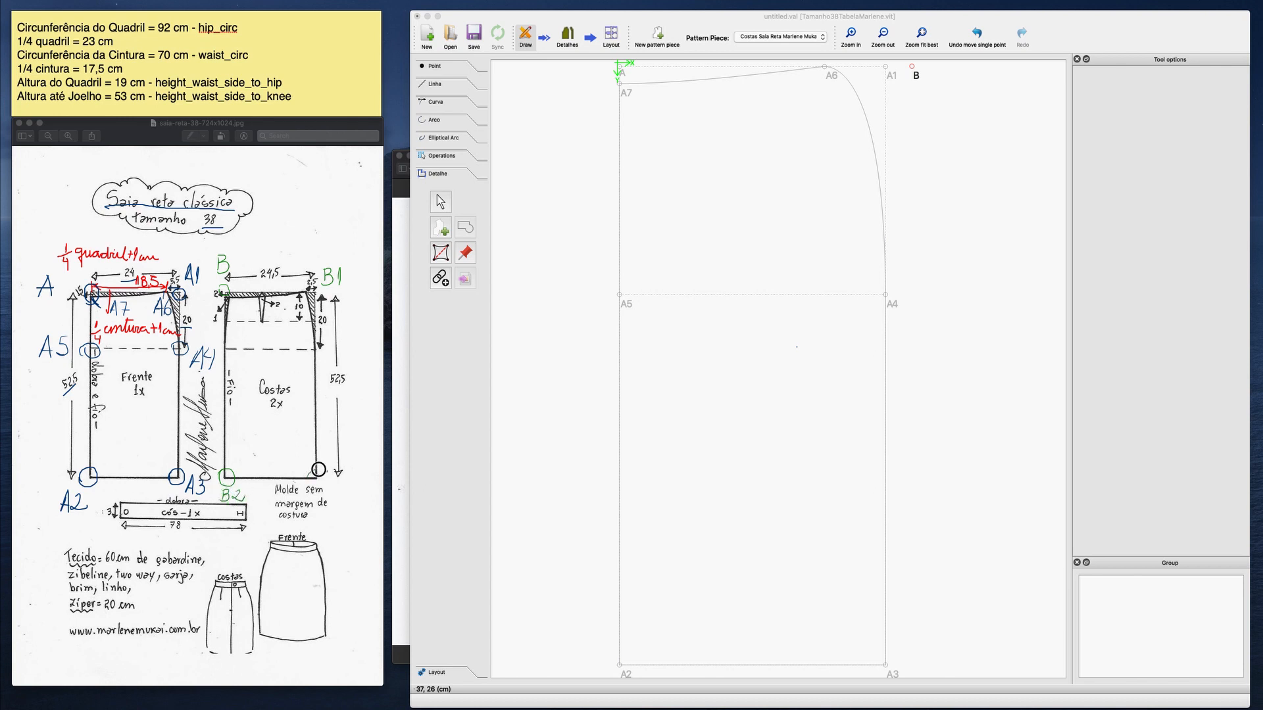
# Mark points B3, B4 and B5 and the dart tip on the back sketch, and underline its 24,5 width.
pyautogui.moveTo(318, 469); pyautogui.dragTo(341, 498)
pyautogui.moveTo(318, 355)
pyautogui.mouseDown()
pyautogui.moveTo(297, 343)
pyautogui.moveTo(317, 365)
pyautogui.moveTo(325, 343)
pyautogui.moveTo(347, 361)
pyautogui.mouseUp()
pyautogui.moveTo(224, 350)
pyautogui.mouseDown()
pyautogui.moveTo(216, 338)
pyautogui.moveTo(235, 373)
pyautogui.mouseUp()
pyautogui.moveTo(236, 358)
pyautogui.mouseDown()
pyautogui.moveTo(241, 373)
pyautogui.moveTo(257, 359)
pyautogui.moveTo(265, 320)
pyautogui.mouseUp()
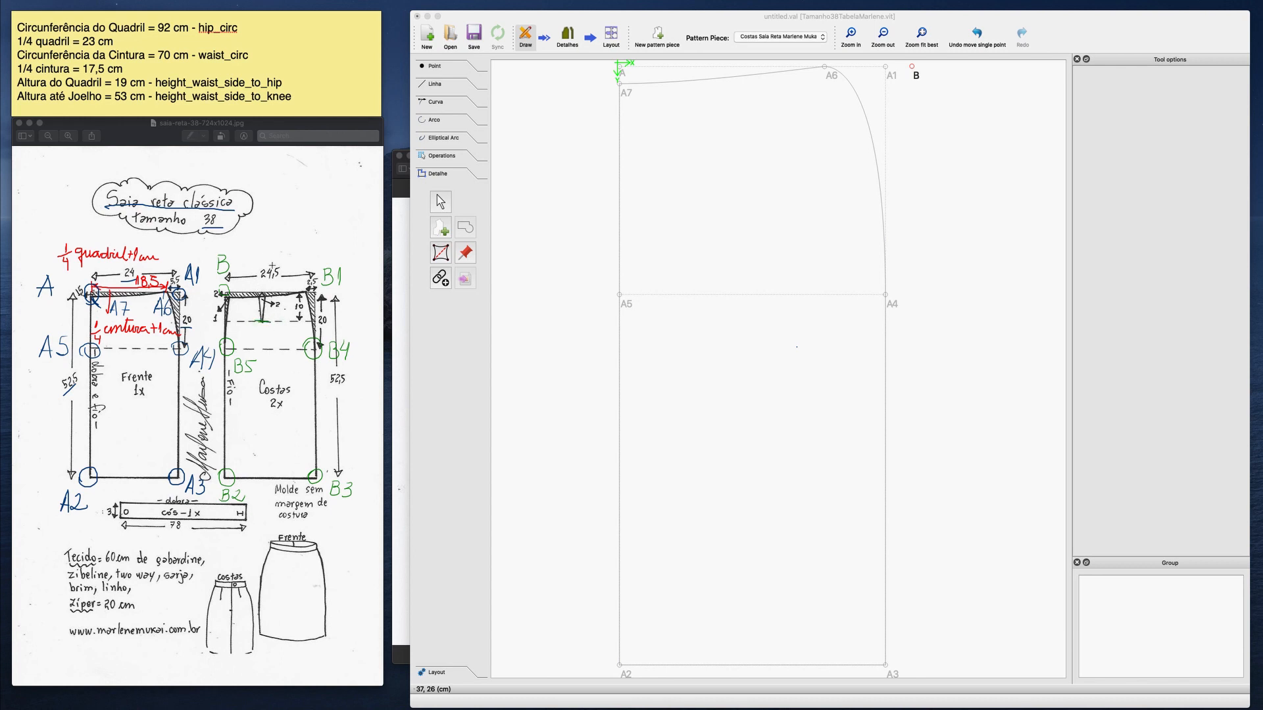
pyautogui.moveTo(277, 279); pyautogui.dragTo(278, 279)
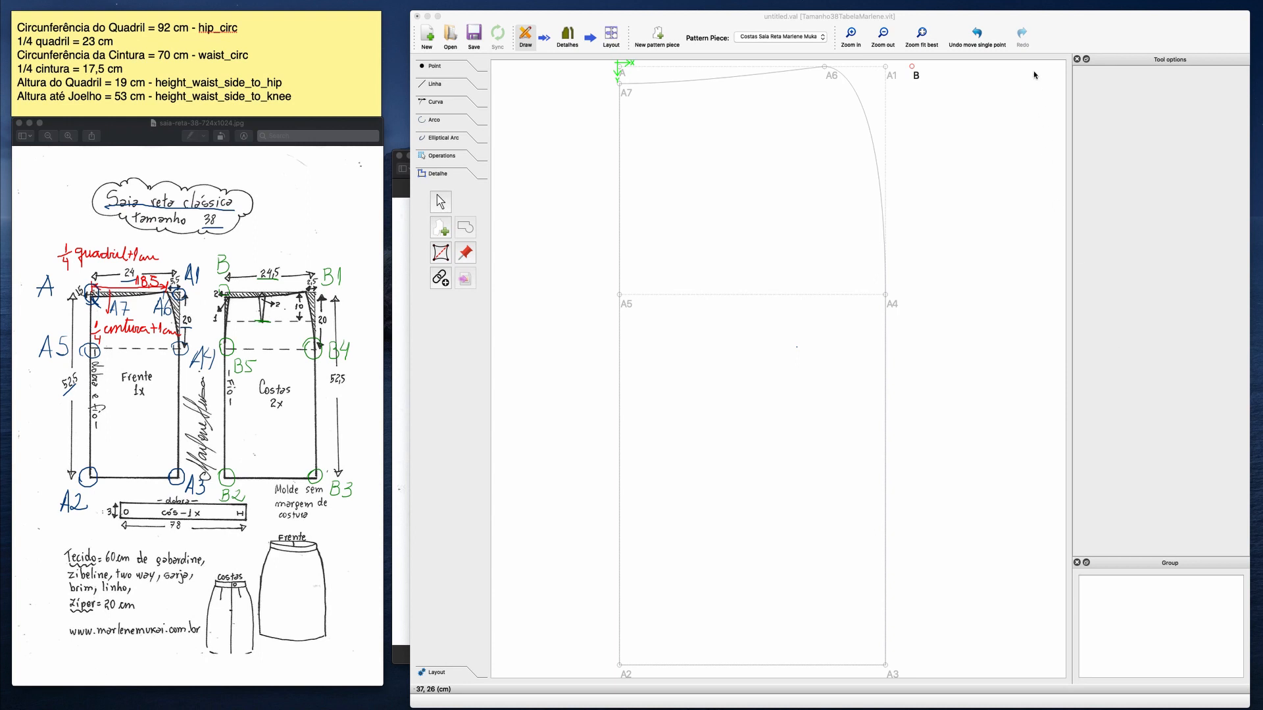
# Move the pattern window down, switch to the Calculator placed beside the reference sketch, and clear it.
pyautogui.moveTo(1006, 15); pyautogui.dragTo(1012, 105)
pyautogui.moveTo(1040, 54); pyautogui.dragTo(423, 225)
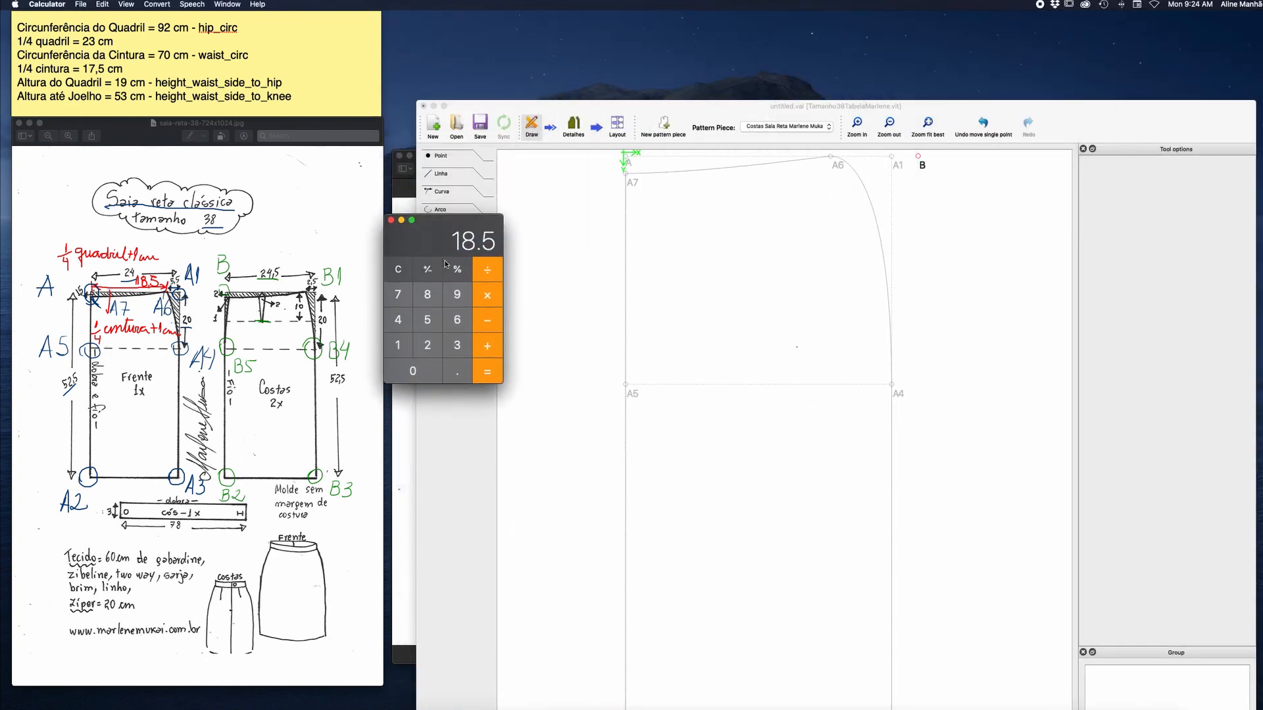
pyautogui.click(404, 275)
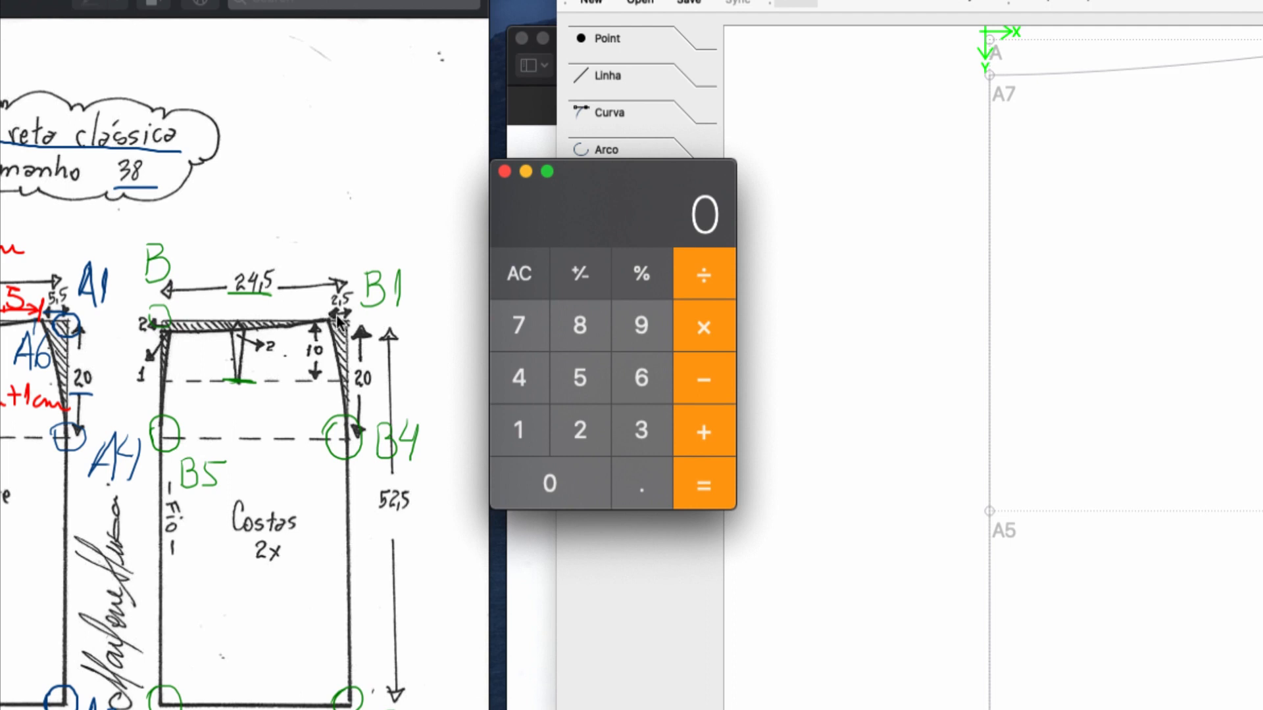
# Calculate 24.5 − 1 − 2.5 and write 21 as the waist width on the back sketch, marking the dart.
pyautogui.click(590, 414)
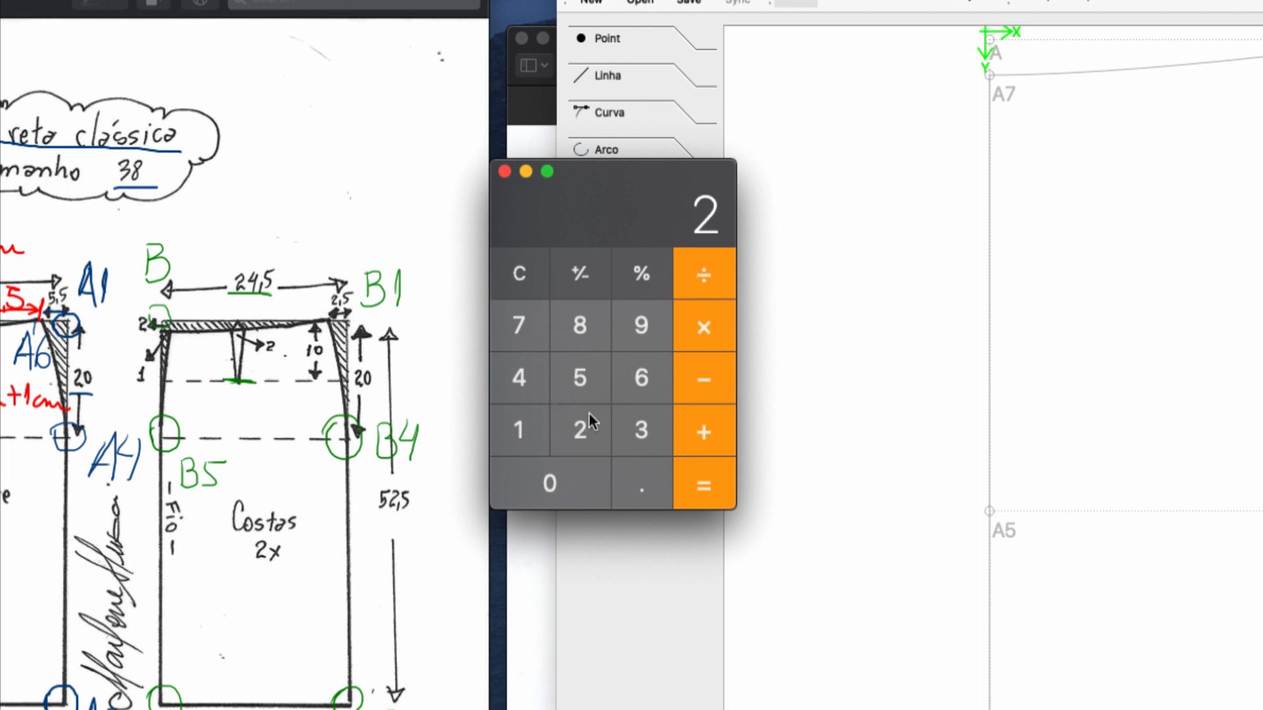
pyautogui.click(526, 379)
pyautogui.click(630, 472)
pyautogui.click(592, 391)
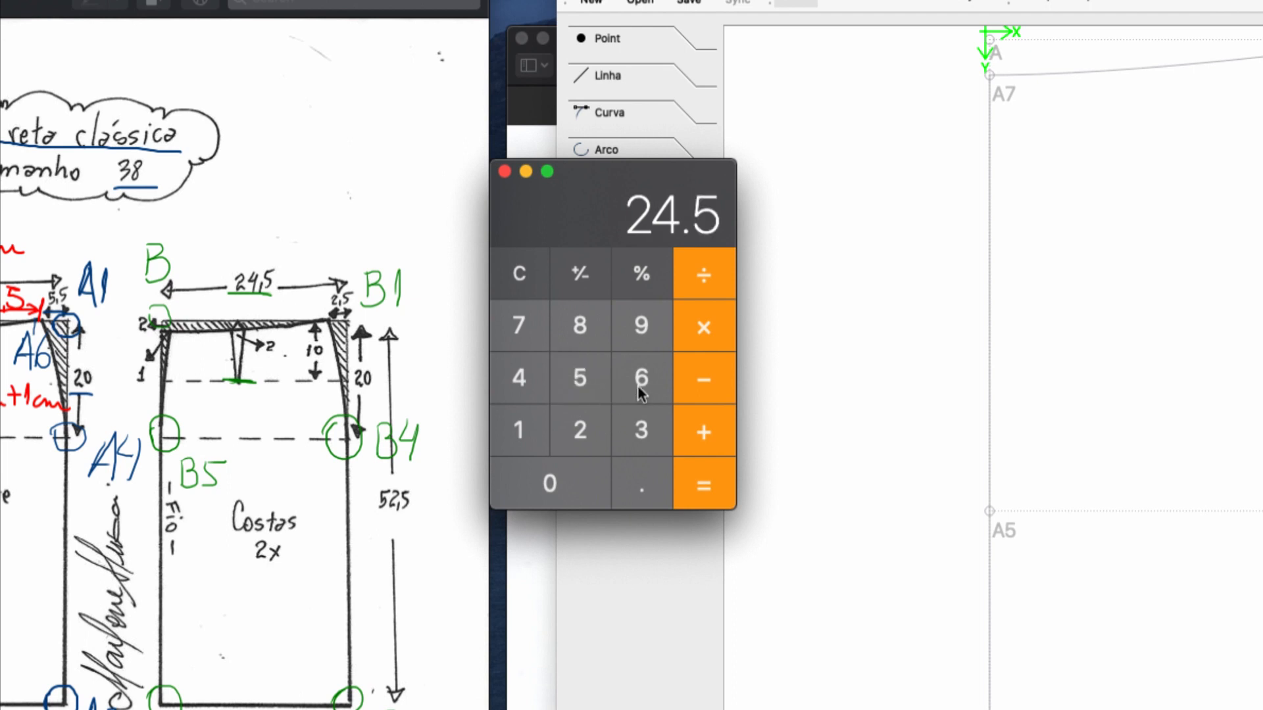
pyautogui.click(681, 389)
pyautogui.click(526, 429)
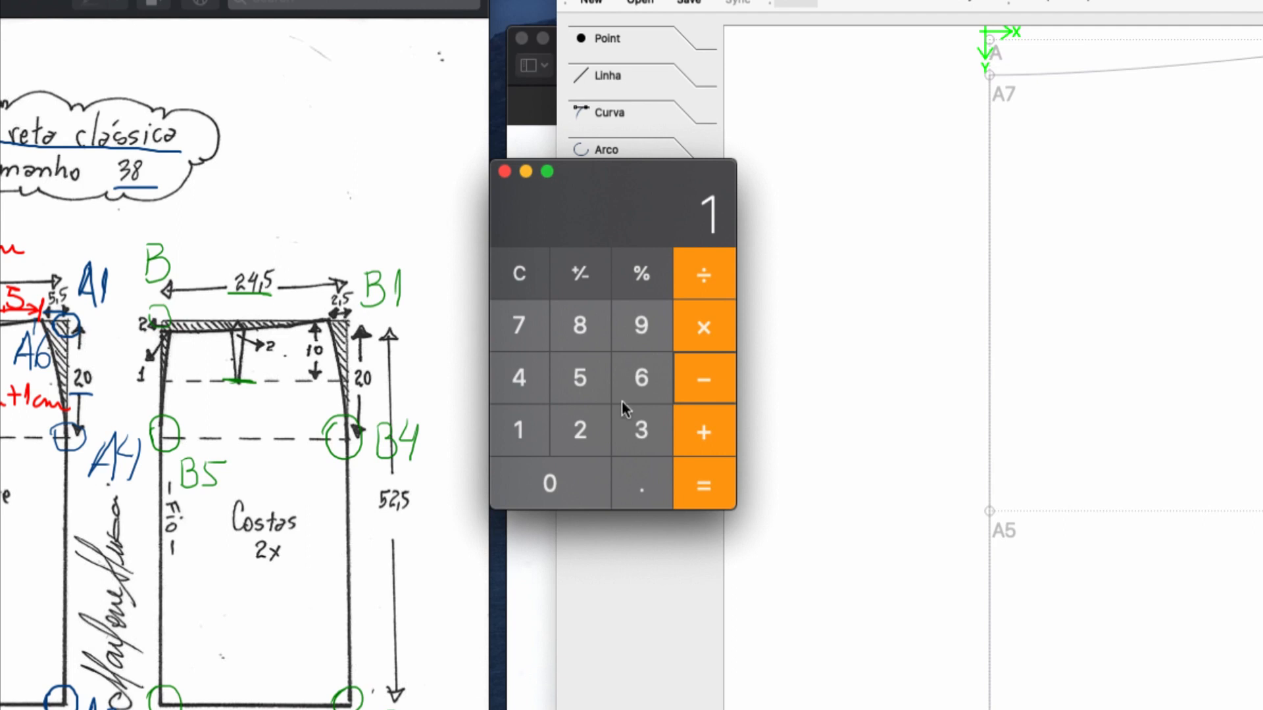
pyautogui.click(694, 395)
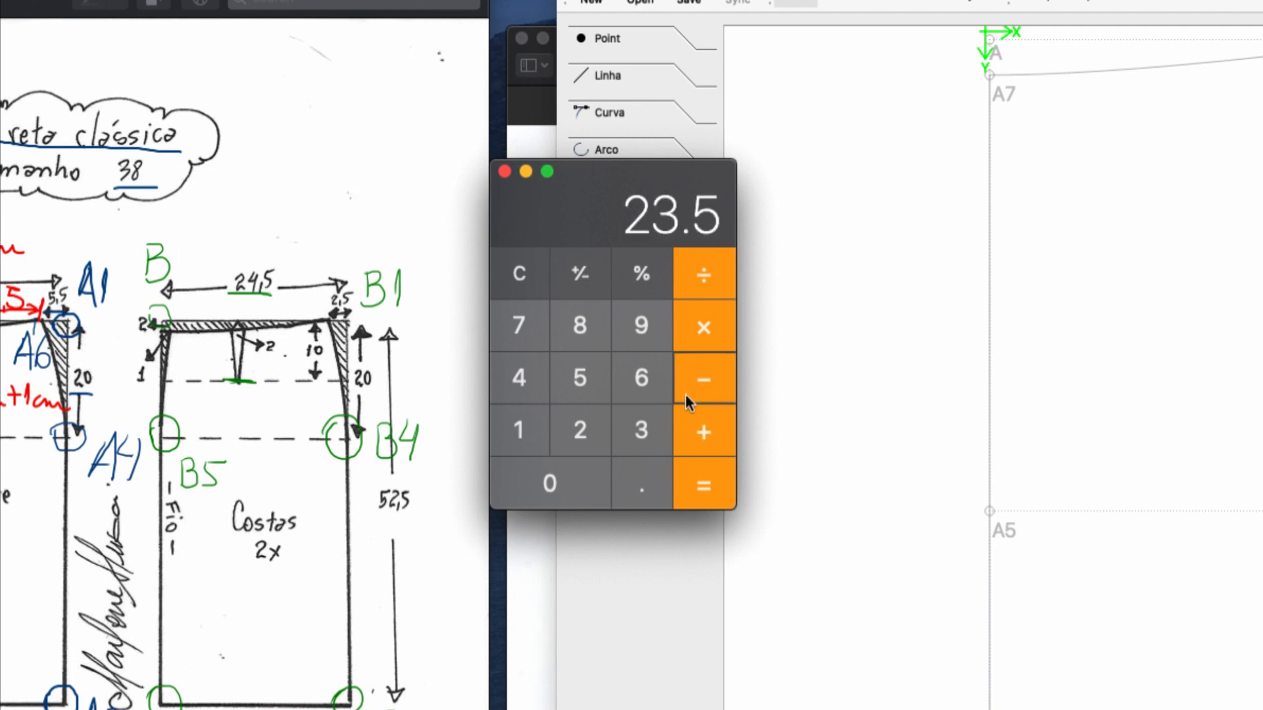
pyautogui.click(592, 429)
pyautogui.write('.5')
pyautogui.click(698, 485)
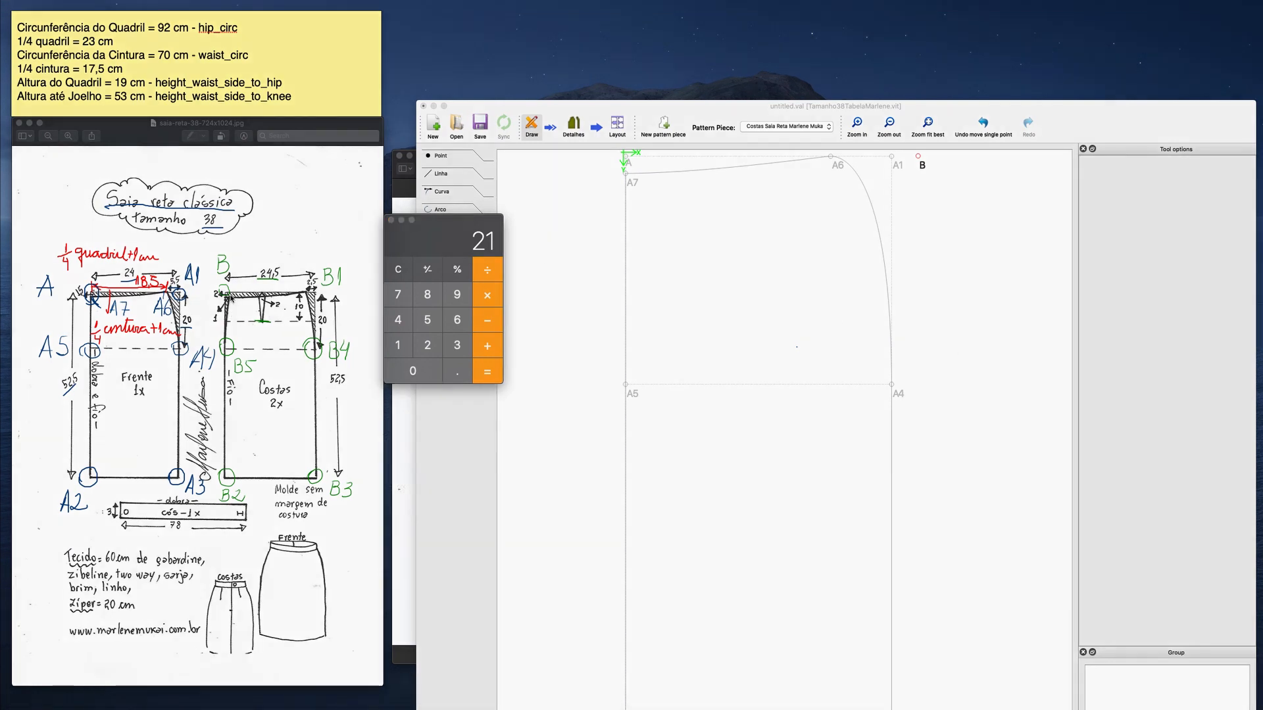
pyautogui.moveTo(231, 294)
pyautogui.mouseDown()
pyautogui.moveTo(307, 282)
pyautogui.moveTo(289, 284)
pyautogui.mouseUp()
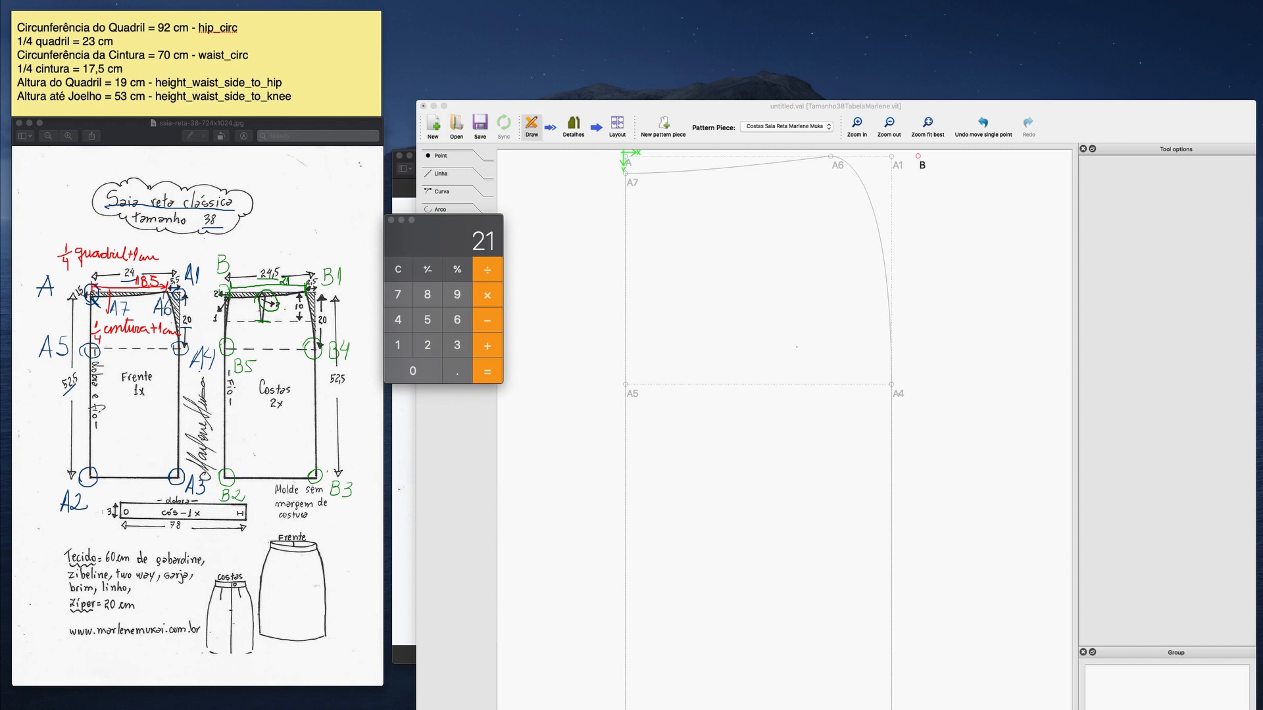
# Calculate 21 − 2 − 17.5 and write the formula "1/4 cintura+1,5+2 pence" above the back sketch.
pyautogui.click(489, 326)
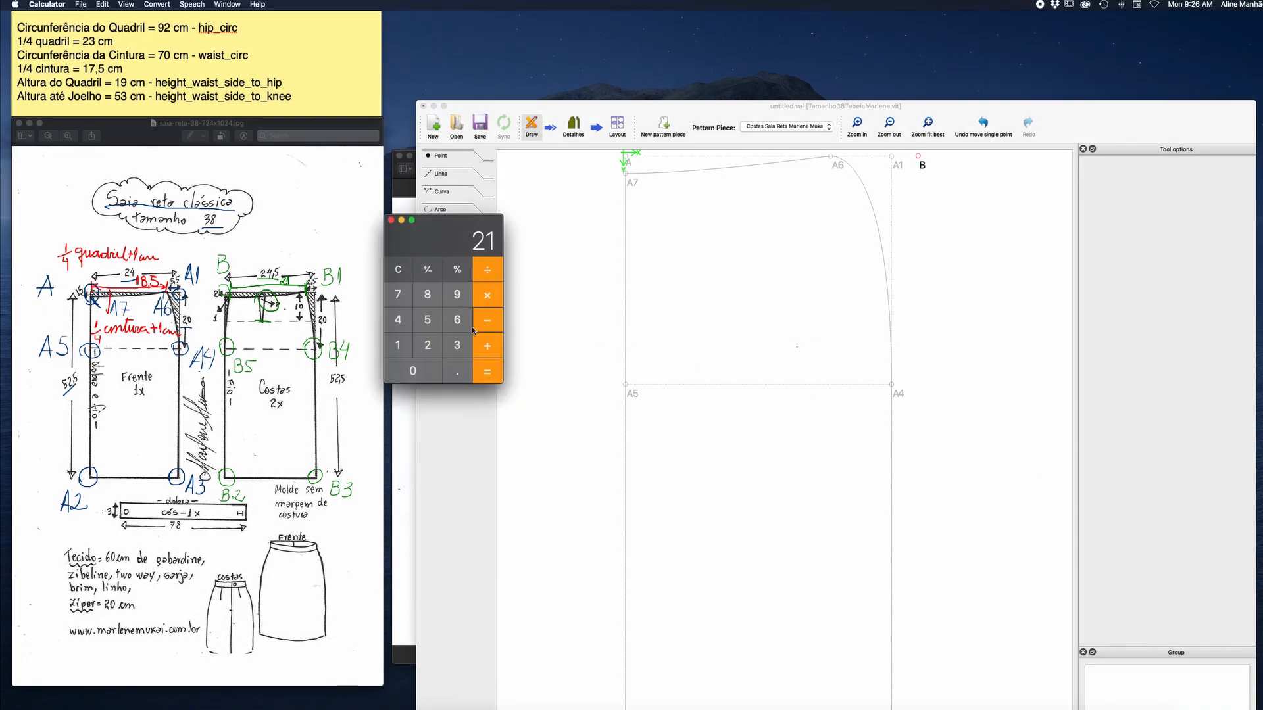
pyautogui.click(431, 345)
pyautogui.click(491, 367)
pyautogui.click(488, 324)
pyautogui.write('17')
pyautogui.click(456, 372)
pyautogui.write('5')
pyautogui.click(495, 372)
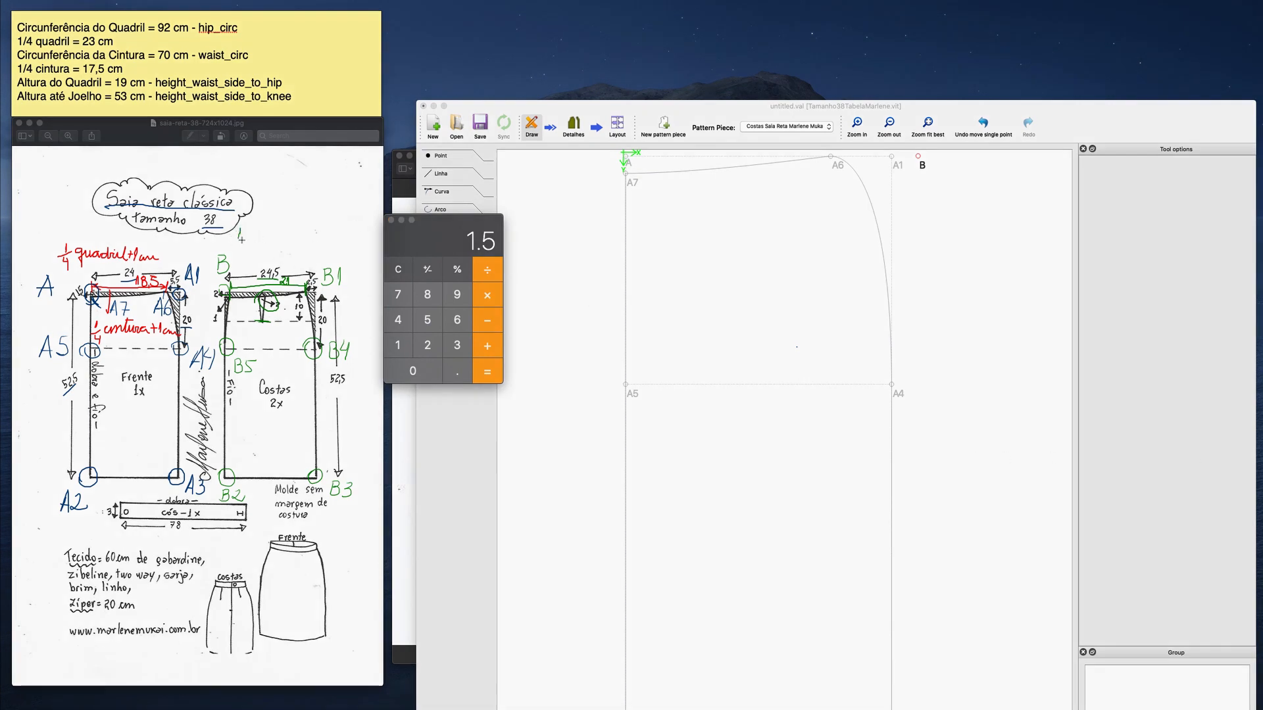
pyautogui.moveTo(235, 242)
pyautogui.mouseDown()
pyautogui.moveTo(238, 253)
pyautogui.moveTo(253, 234)
pyautogui.moveTo(292, 244)
pyautogui.moveTo(262, 230)
pyautogui.moveTo(314, 234)
pyautogui.moveTo(335, 253)
pyautogui.moveTo(342, 241)
pyautogui.moveTo(372, 247)
pyautogui.mouseUp()
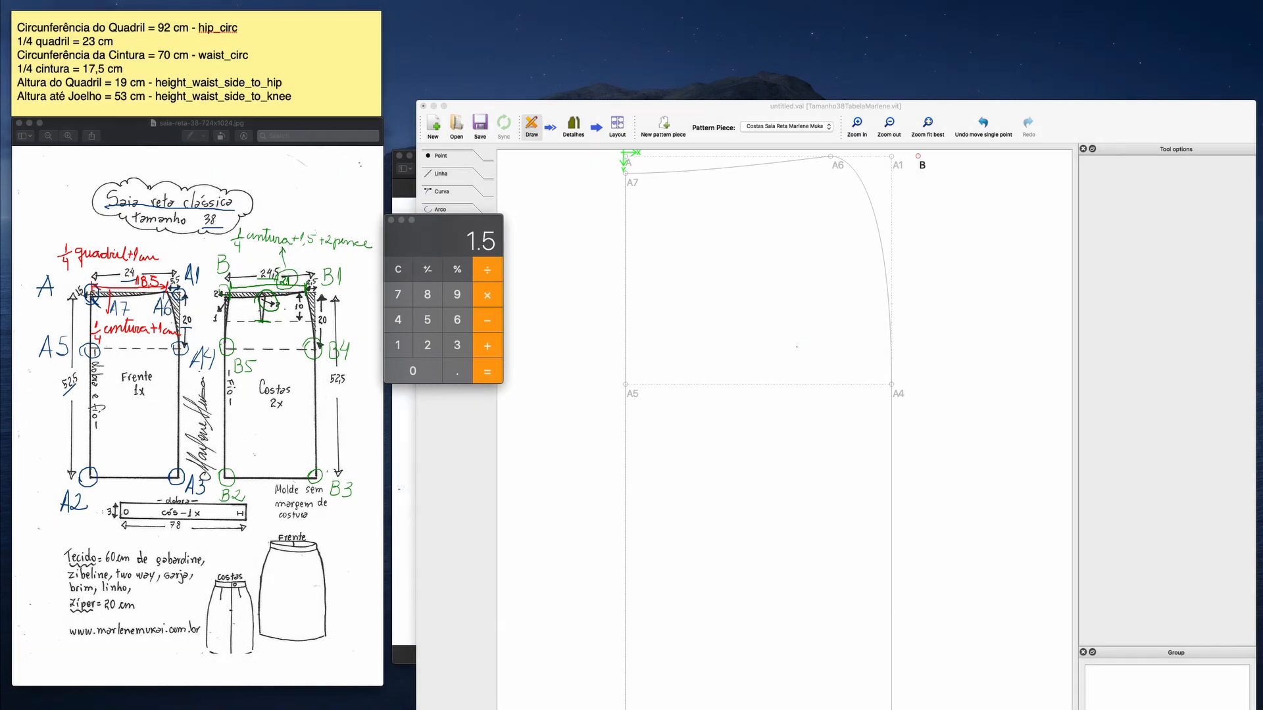
# Clear the calculator and check the back waist formula by adding 17.5 + 1.5 + 2.
pyautogui.click(406, 272)
pyautogui.click(405, 272)
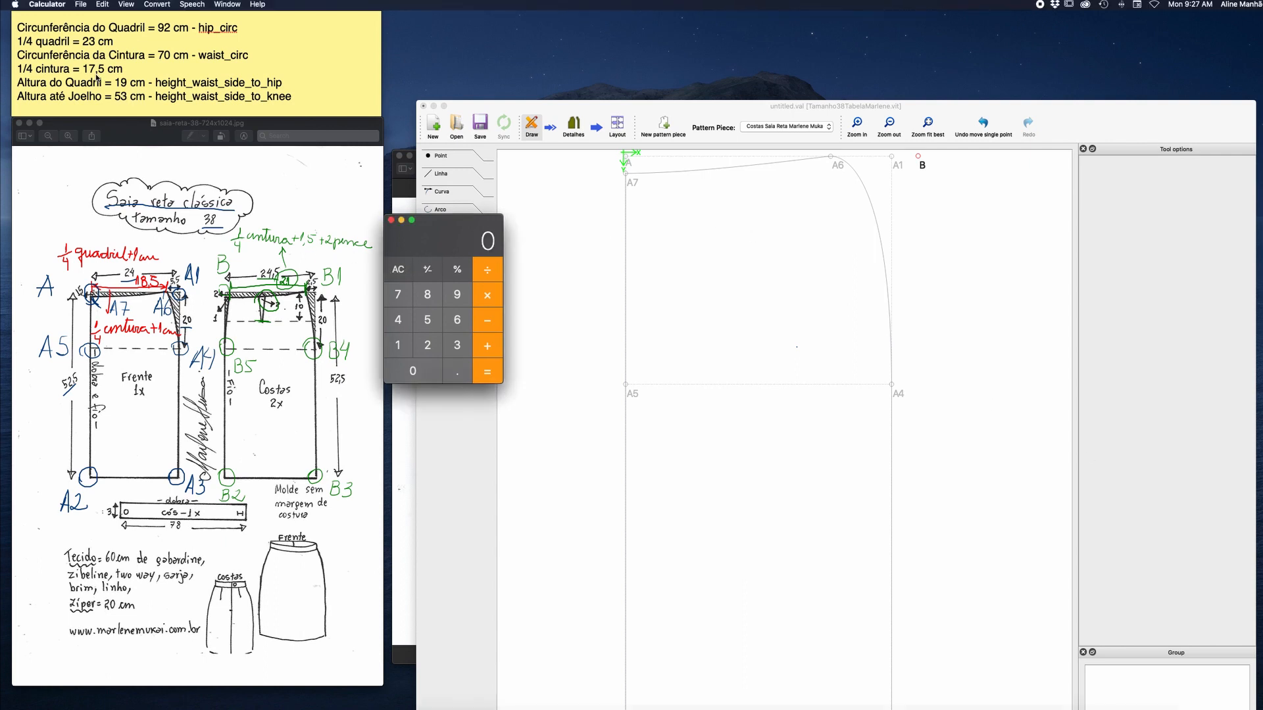
pyautogui.click(401, 342)
pyautogui.click(398, 296)
pyautogui.click(452, 372)
pyautogui.click(429, 327)
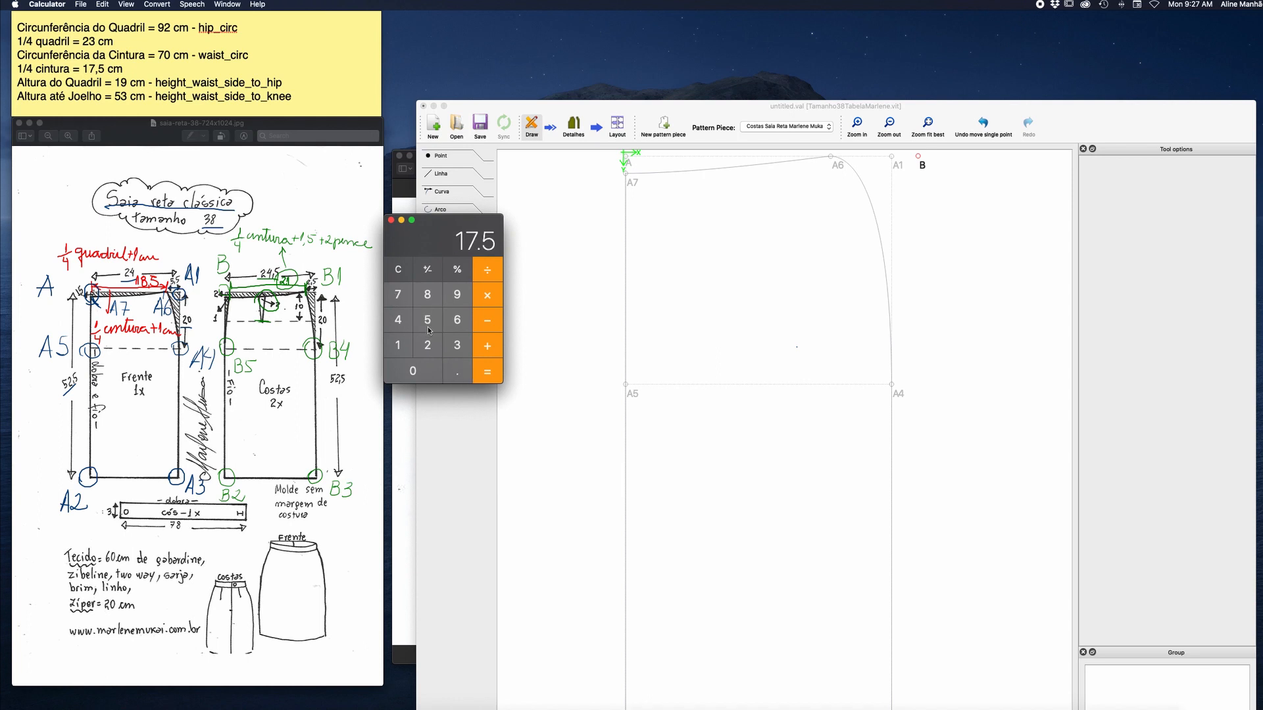
pyautogui.click(489, 345)
pyautogui.click(398, 345)
pyautogui.click(456, 369)
pyautogui.click(429, 323)
pyautogui.click(490, 347)
pyautogui.click(434, 349)
pyautogui.click(483, 369)
# Calculate the ease in the back's hip width by subtracting the 23 cm quarter hip from 24.5.
pyautogui.click(395, 344)
pyautogui.click(486, 367)
pyautogui.click(425, 347)
pyautogui.click(455, 368)
pyautogui.click(428, 322)
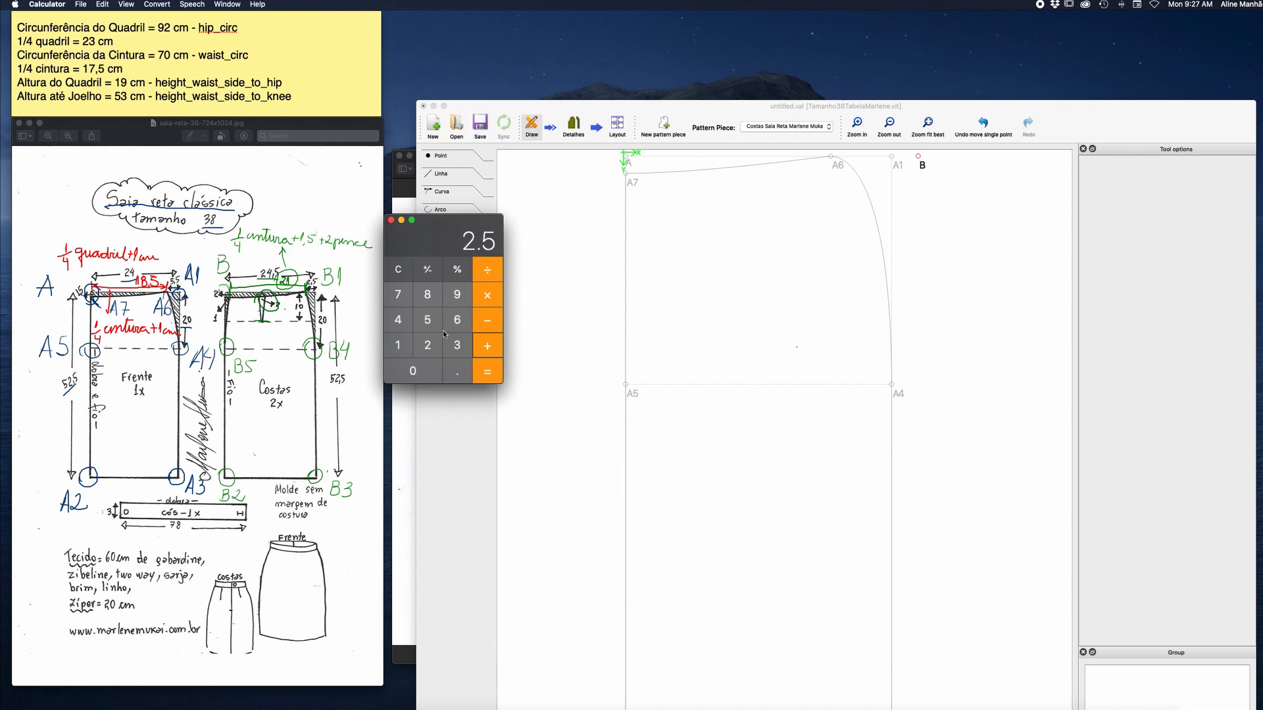
pyautogui.click(486, 374)
pyautogui.click(485, 320)
pyautogui.click(427, 346)
pyautogui.click(458, 345)
pyautogui.press('Return')
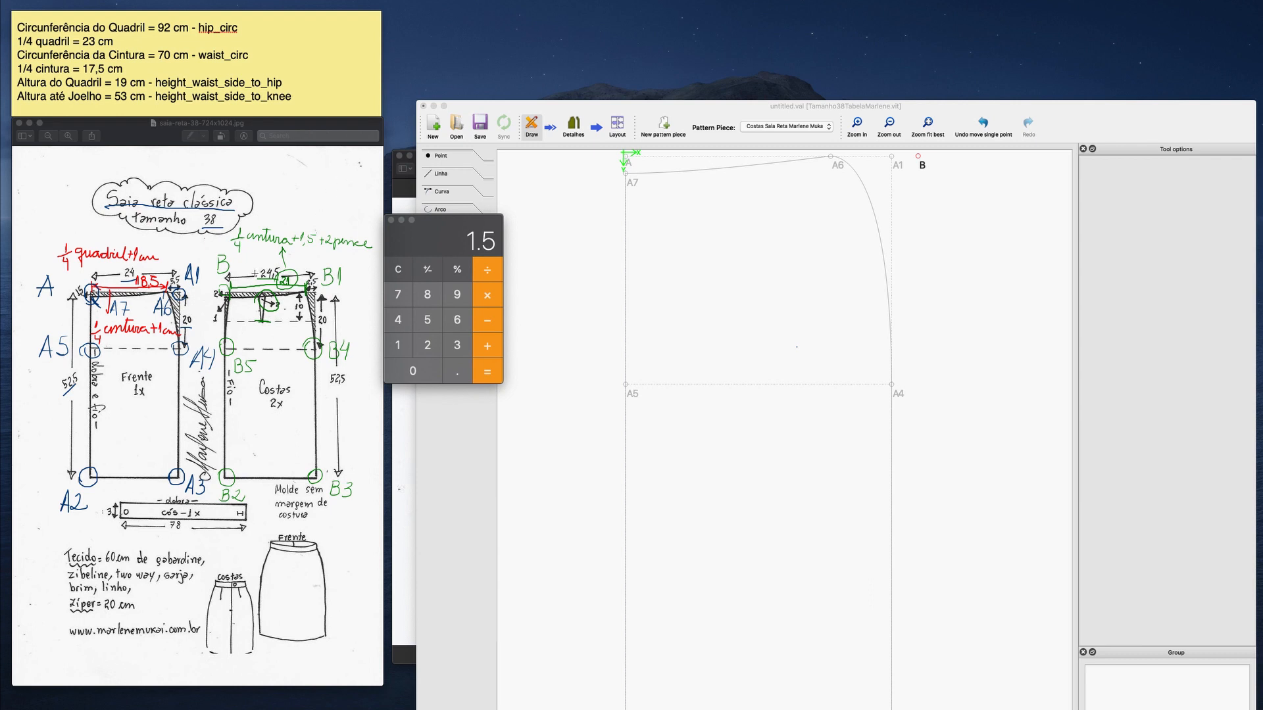
# Write the hip width formula "1/4 quadril+1,5cm" above the back sketch, with an arrow from the circled 24,5.
pyautogui.moveTo(252, 273)
pyautogui.mouseDown()
pyautogui.moveTo(261, 259)
pyautogui.moveTo(287, 264)
pyautogui.moveTo(266, 288)
pyautogui.moveTo(266, 197)
pyautogui.moveTo(243, 166)
pyautogui.moveTo(243, 181)
pyautogui.moveTo(287, 156)
pyautogui.moveTo(307, 171)
pyautogui.mouseUp()
pyautogui.click(296, 156)
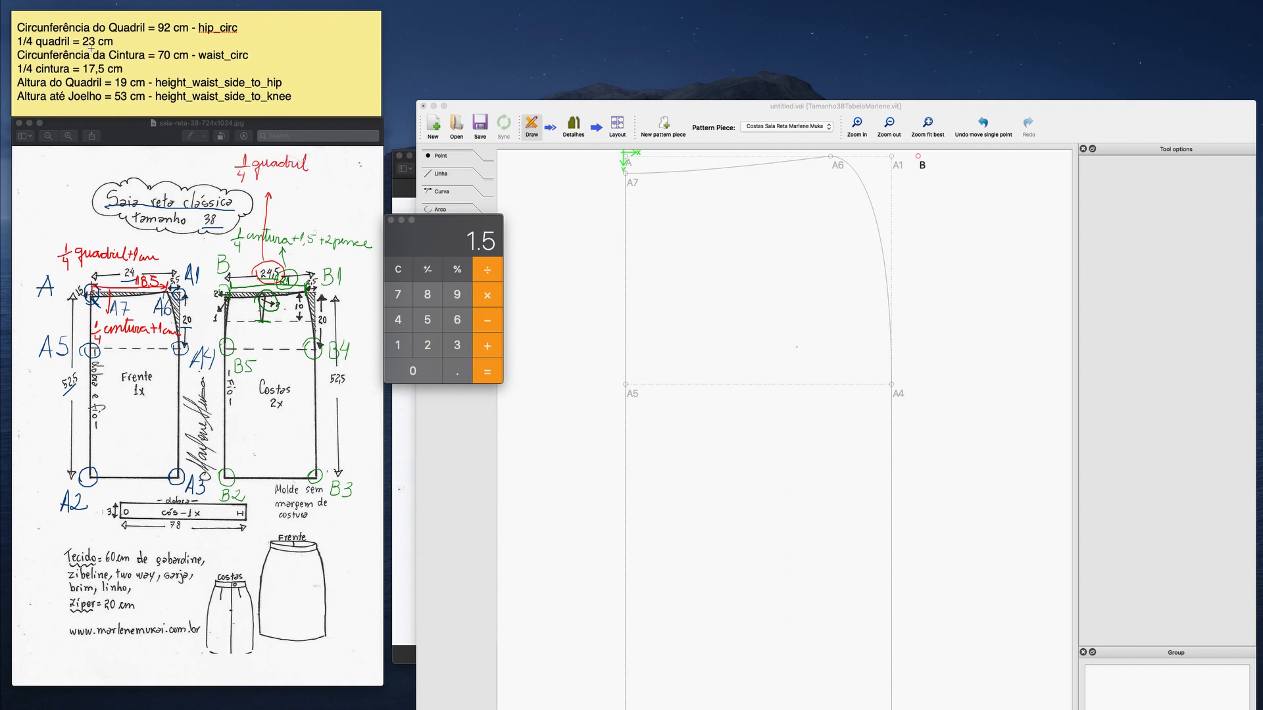
pyautogui.moveTo(308, 166)
pyautogui.mouseDown()
pyautogui.moveTo(330, 173)
pyautogui.moveTo(338, 158)
pyautogui.moveTo(344, 172)
pyautogui.mouseUp()
pyautogui.moveTo(347, 172); pyautogui.dragTo(361, 169)
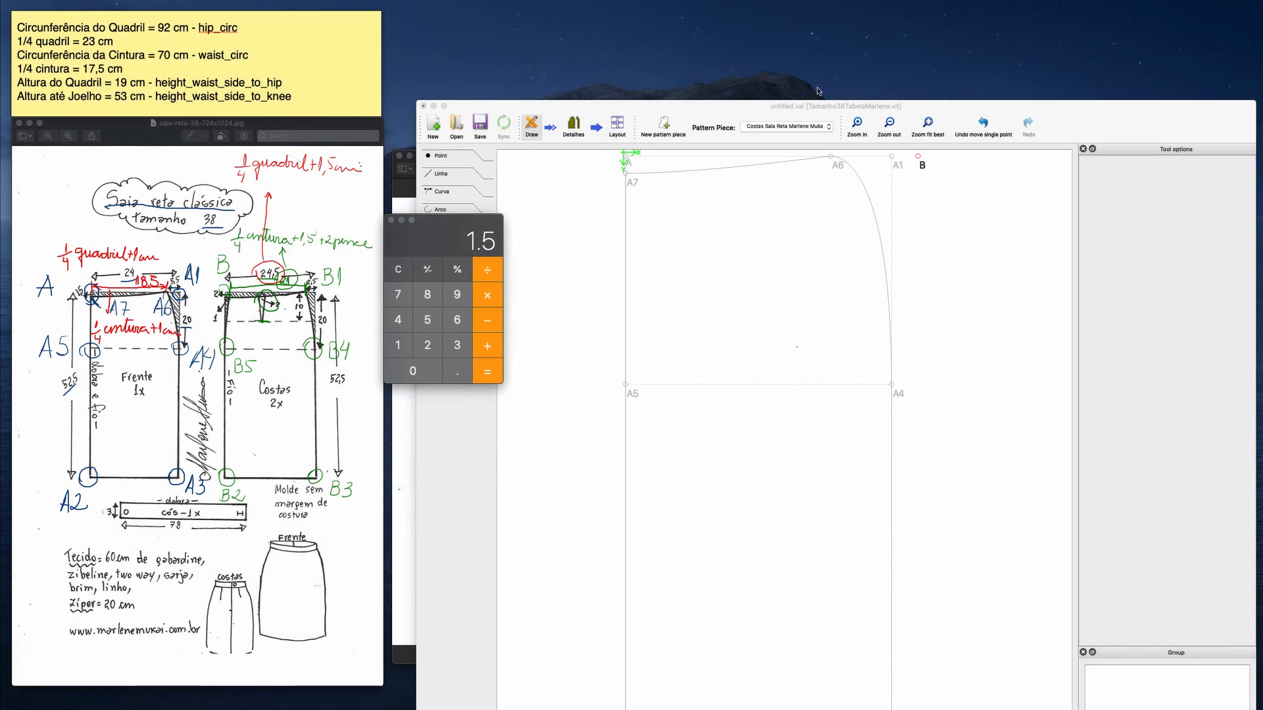
# Switch to Seamly2D and start a point at distance and angle from B, with the length formula hip_circ/4+1.5.
pyautogui.doubleClick(799, 104)
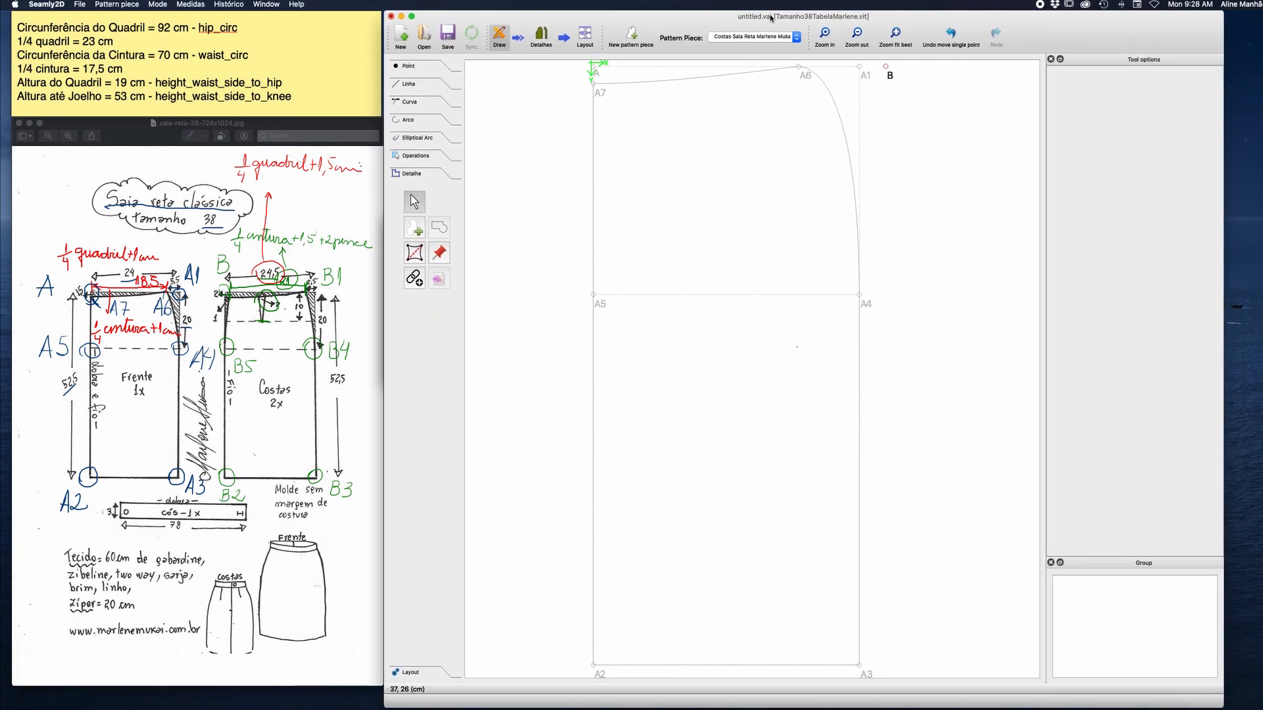
pyautogui.click(411, 66)
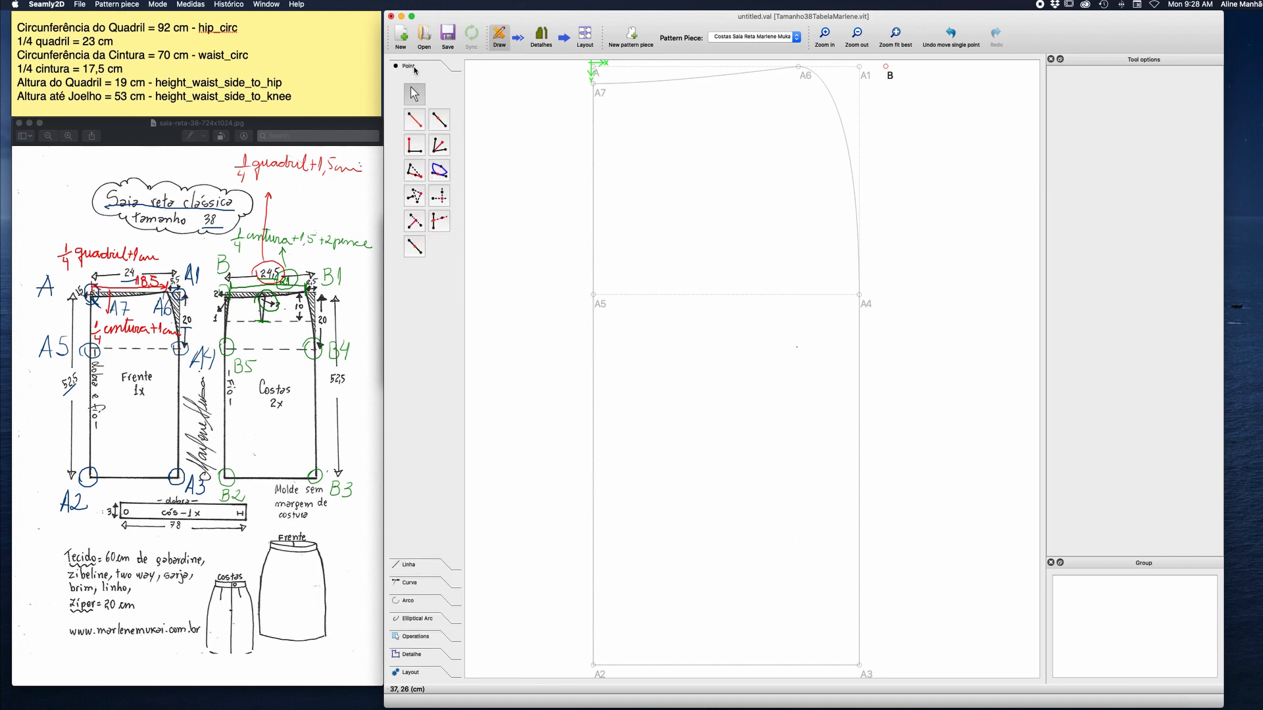
pyautogui.click(414, 120)
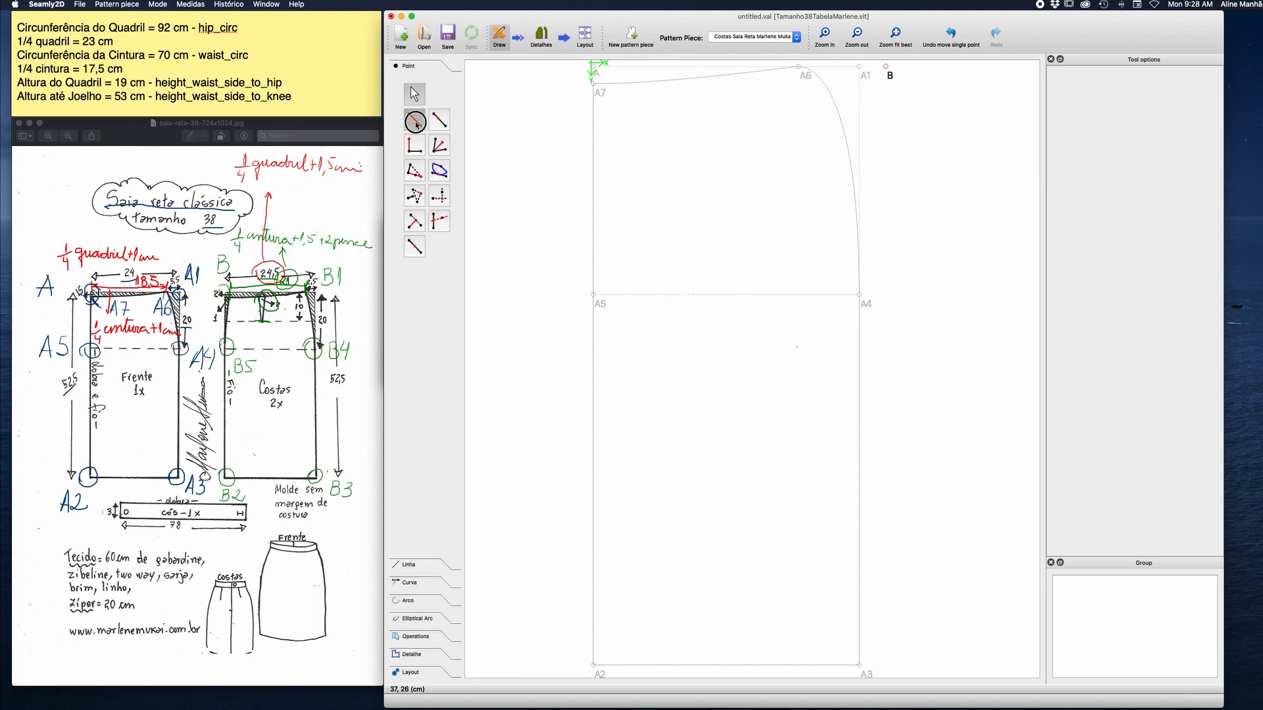
pyautogui.click(888, 69)
pyautogui.click(985, 98)
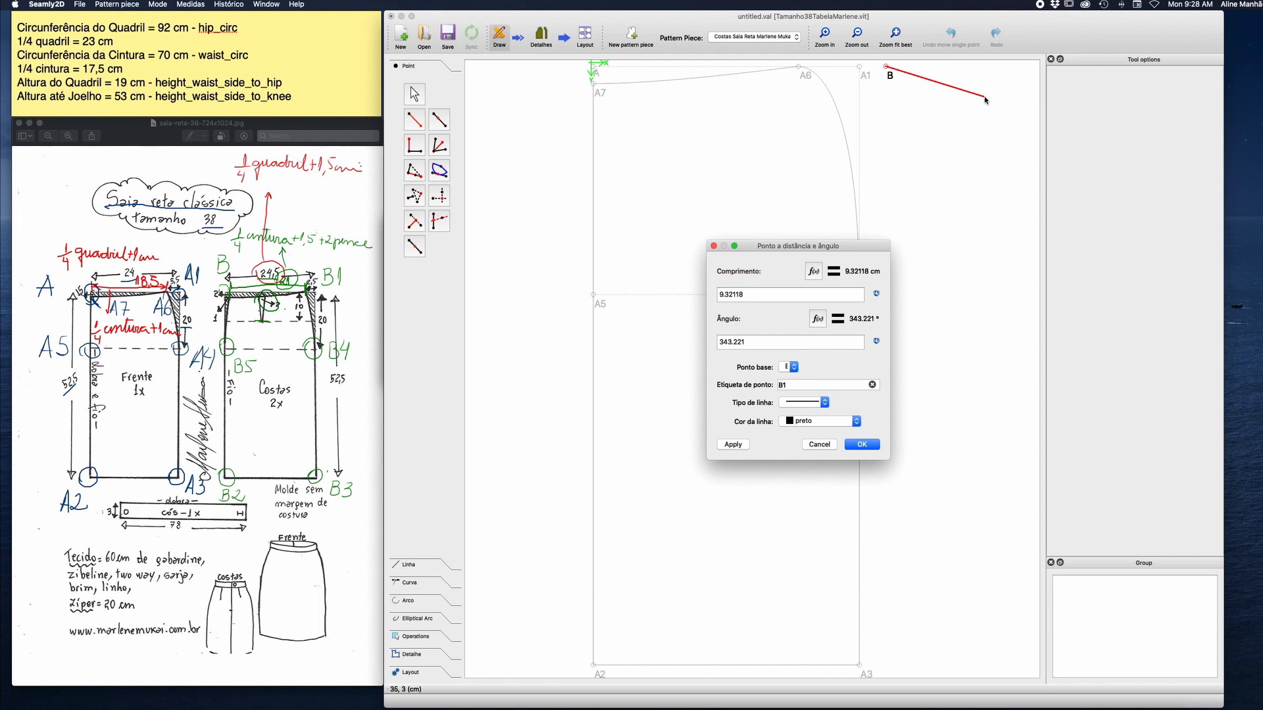
pyautogui.click(814, 271)
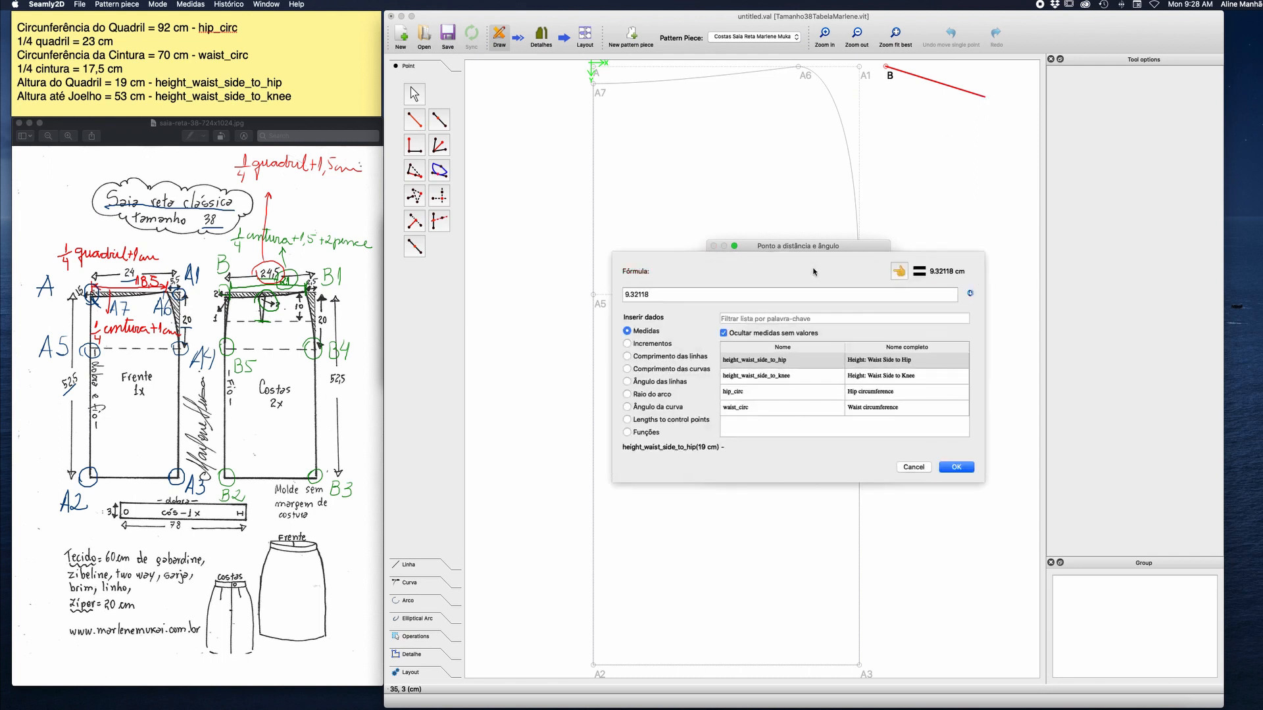
pyautogui.moveTo(684, 292); pyautogui.dragTo(588, 289)
pyautogui.press('BackSpace')
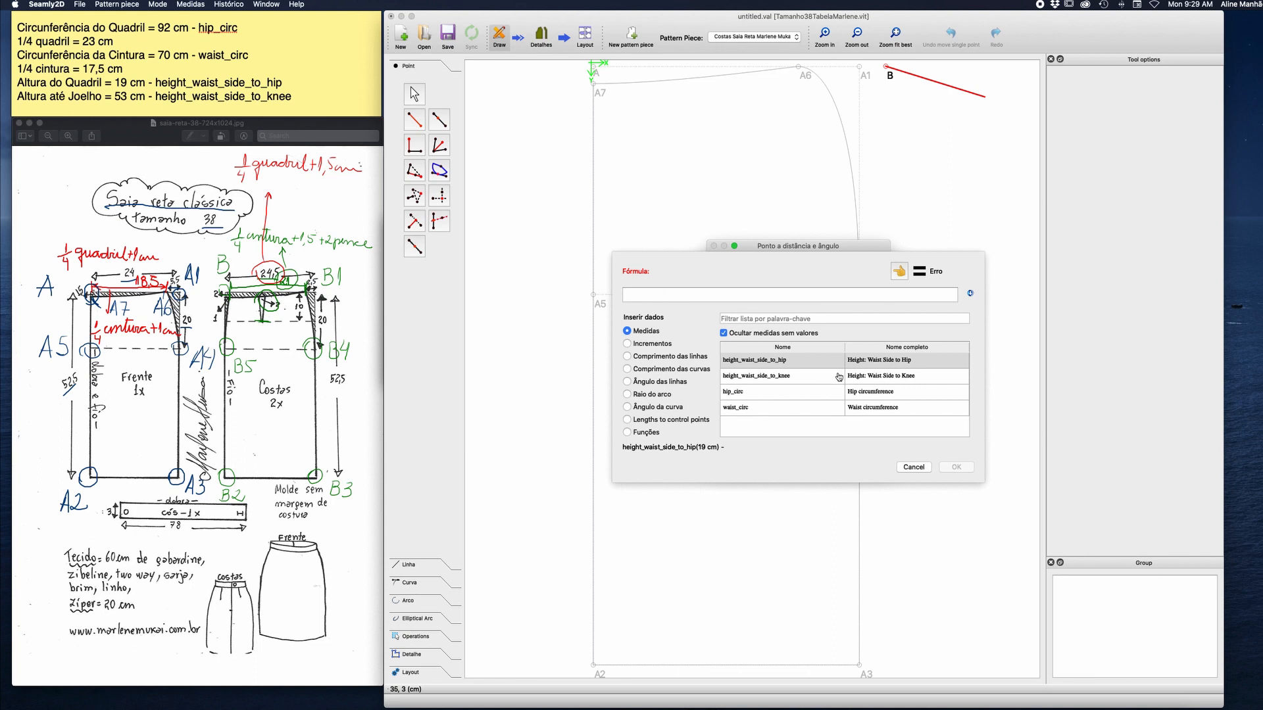
pyautogui.doubleClick(763, 392)
pyautogui.doubleClick(673, 297)
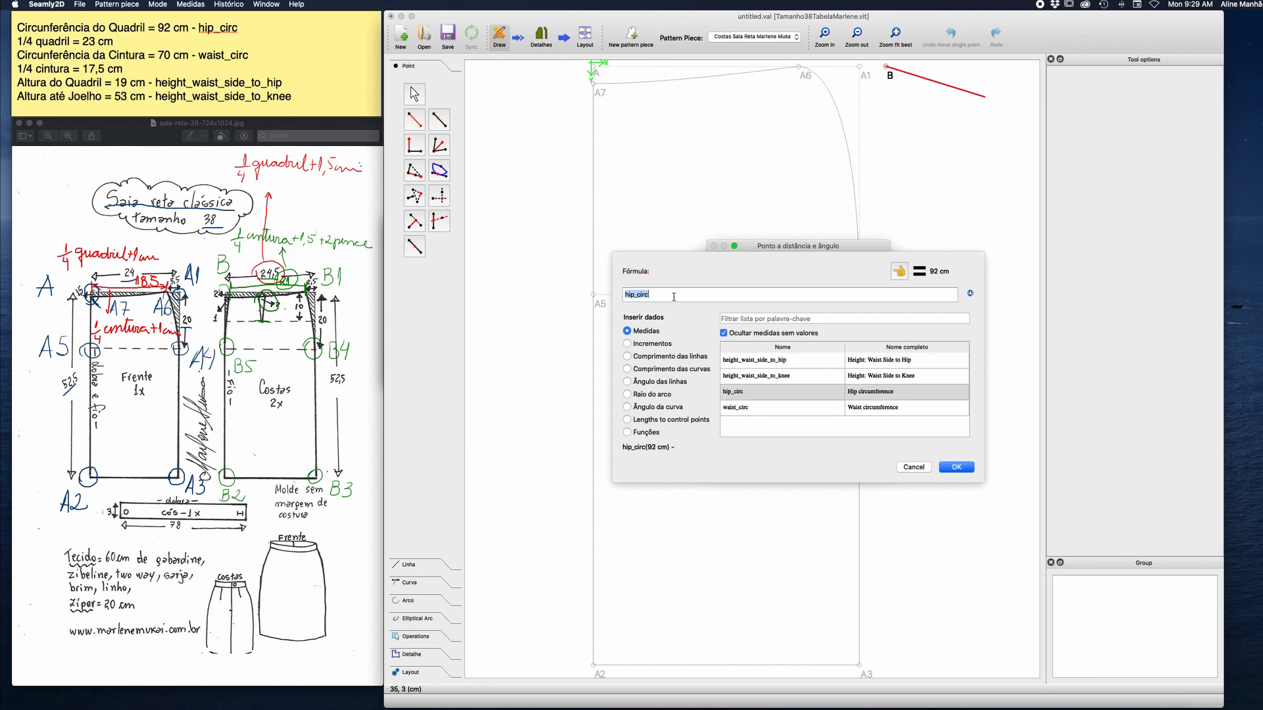
pyautogui.click(673, 297)
pyautogui.click(958, 468)
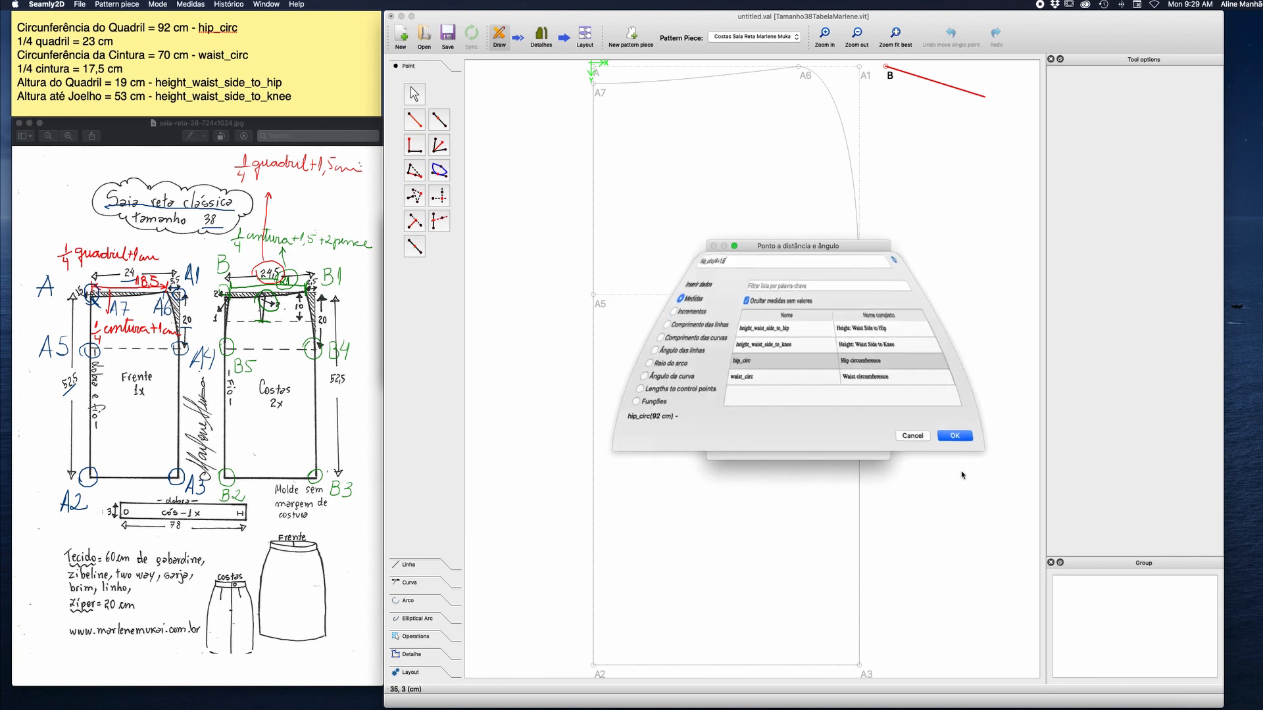
# Set point B1's angle to 0 and its line type to dashed, and create the point.
pyautogui.moveTo(756, 342); pyautogui.dragTo(705, 343)
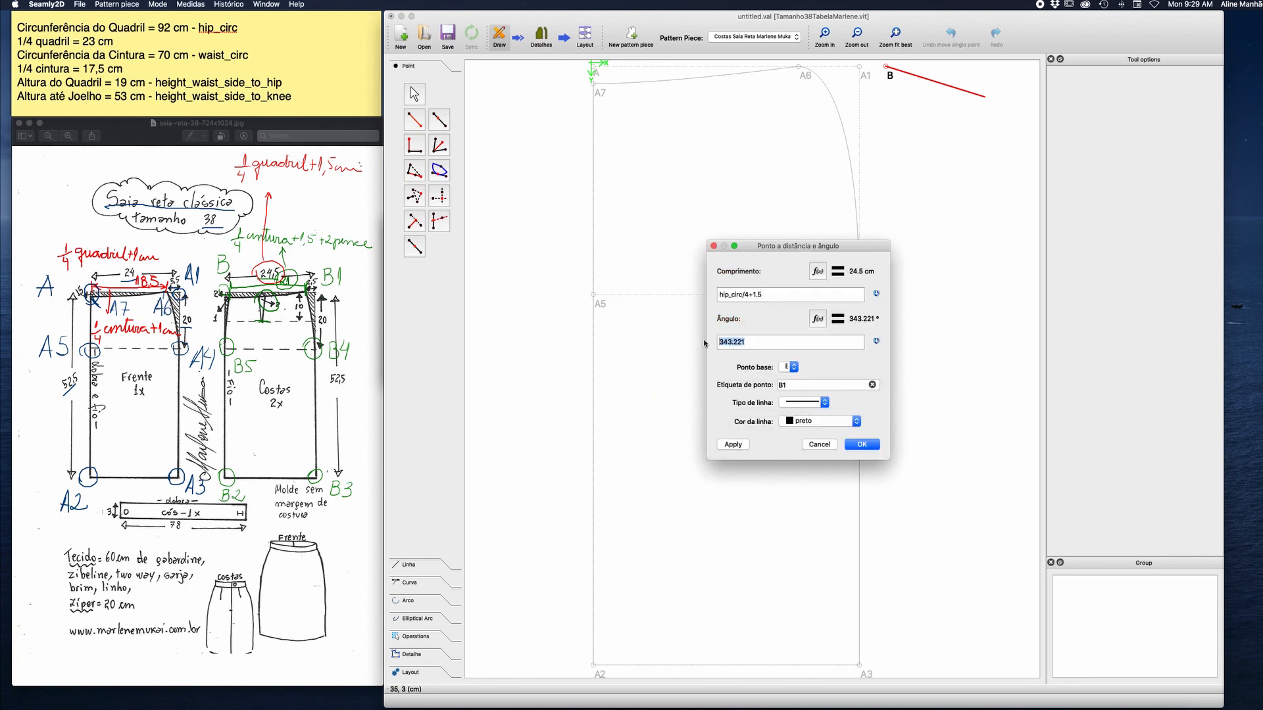
pyautogui.write('0')
pyautogui.click(825, 403)
pyautogui.click(802, 388)
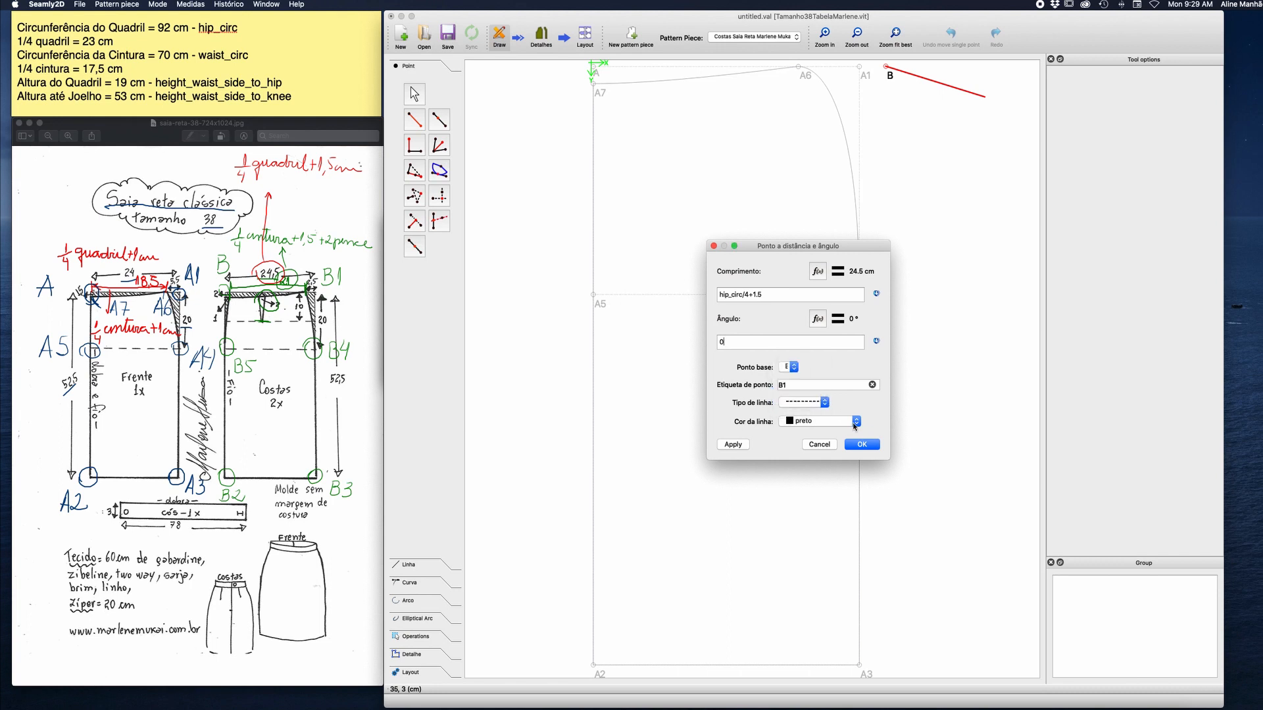
pyautogui.click(863, 445)
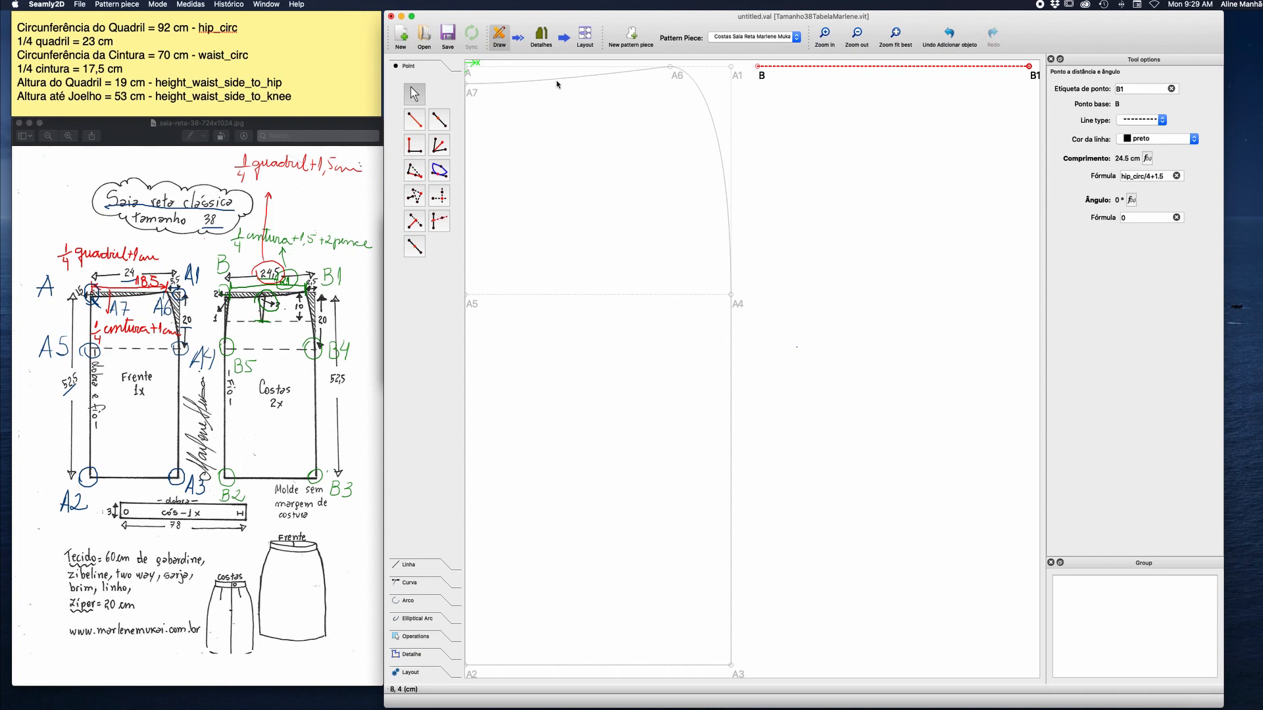
# Start a point at distance and angle straight below B, with the length formula height_waist_side_to_knee-0.5.
pyautogui.click(414, 120)
pyautogui.click(758, 67)
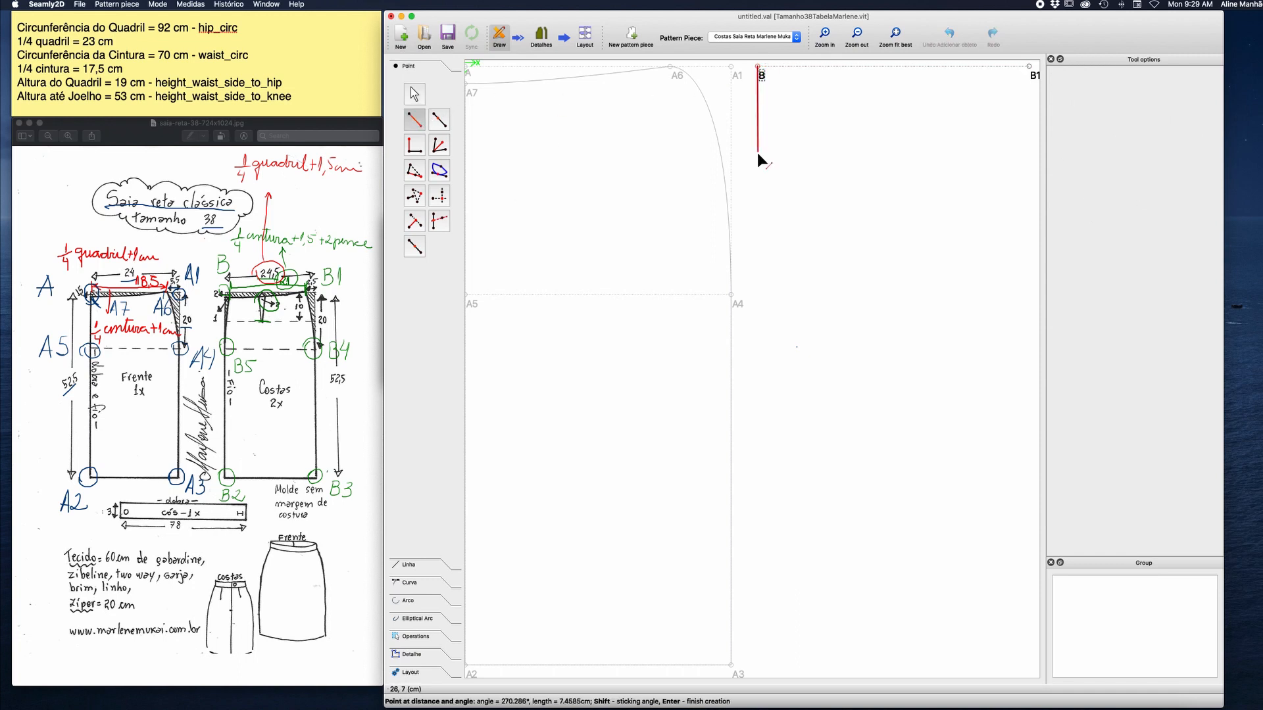
pyautogui.click(758, 155)
pyautogui.click(814, 278)
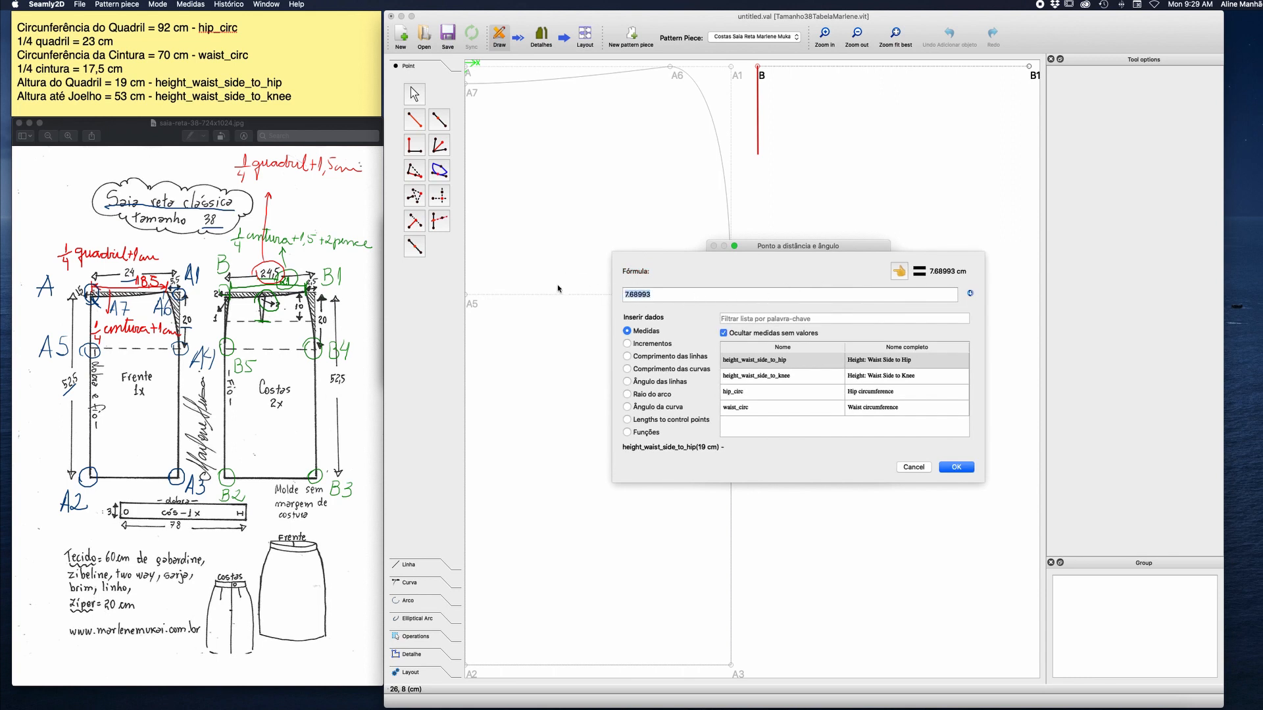
pyautogui.press('super+a')
pyautogui.press('BackSpace')
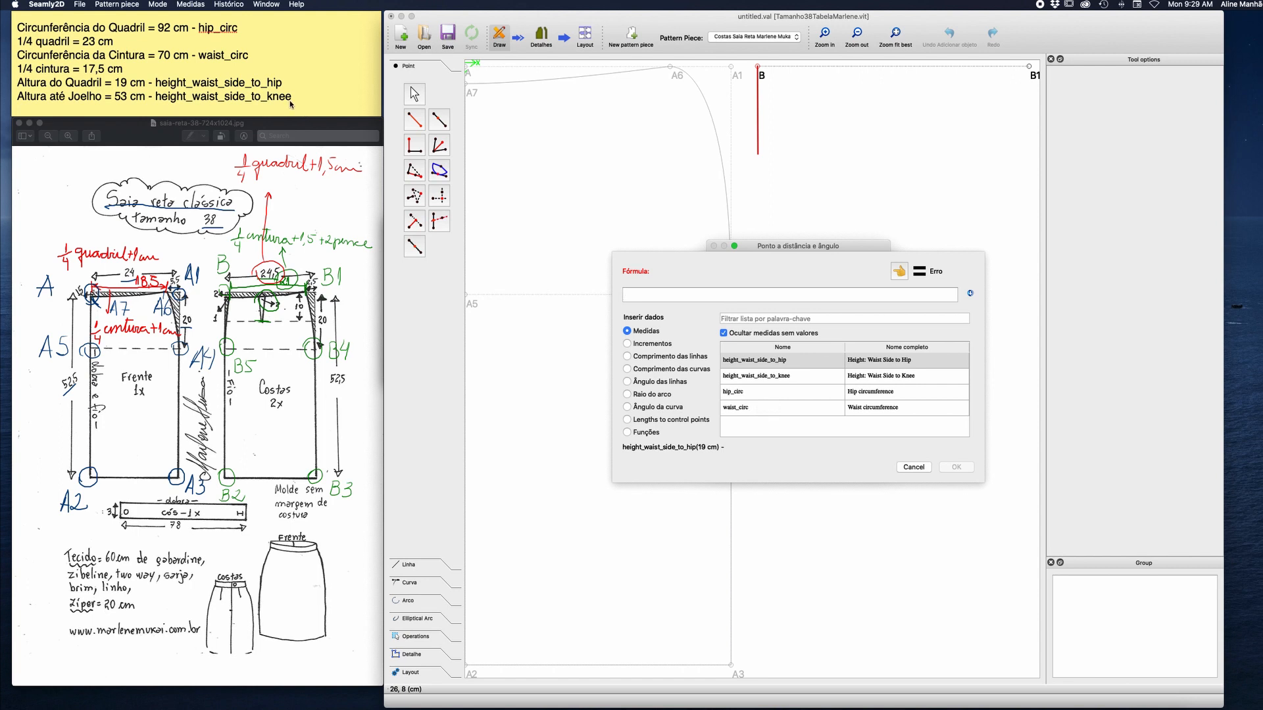
pyautogui.doubleClick(761, 380)
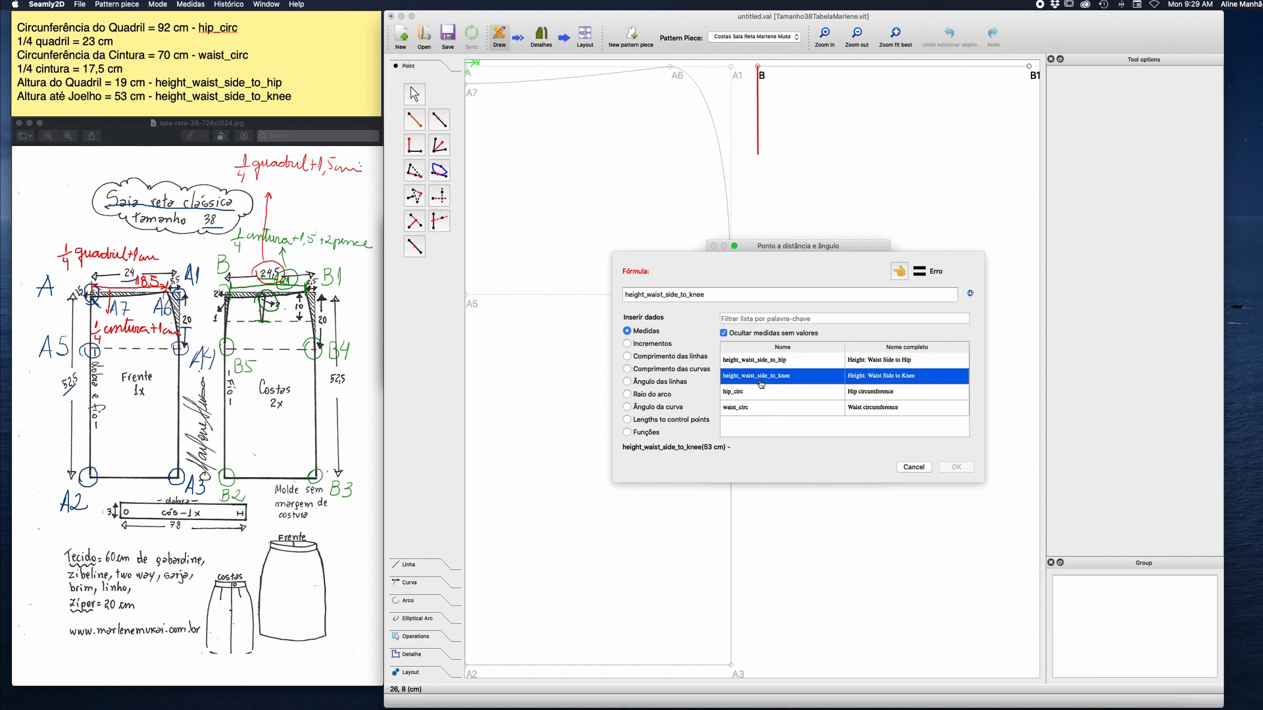
pyautogui.click(717, 296)
pyautogui.write('-0')
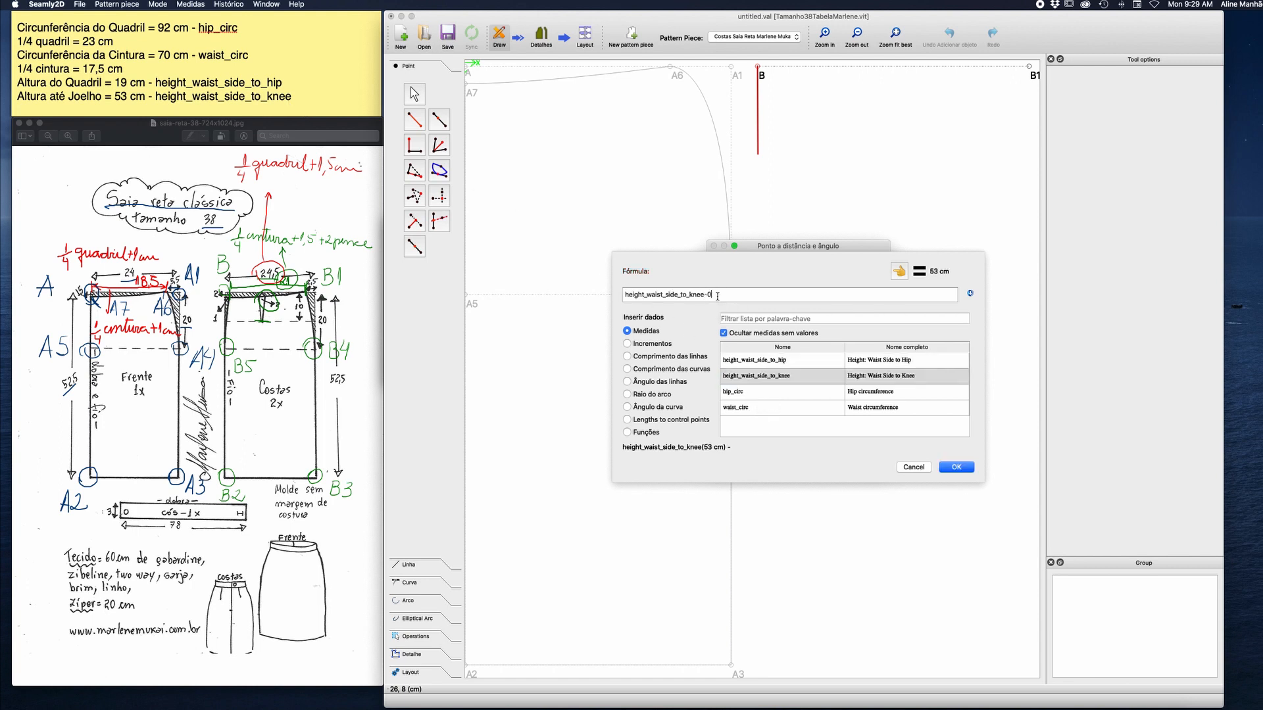
pyautogui.write('.5')
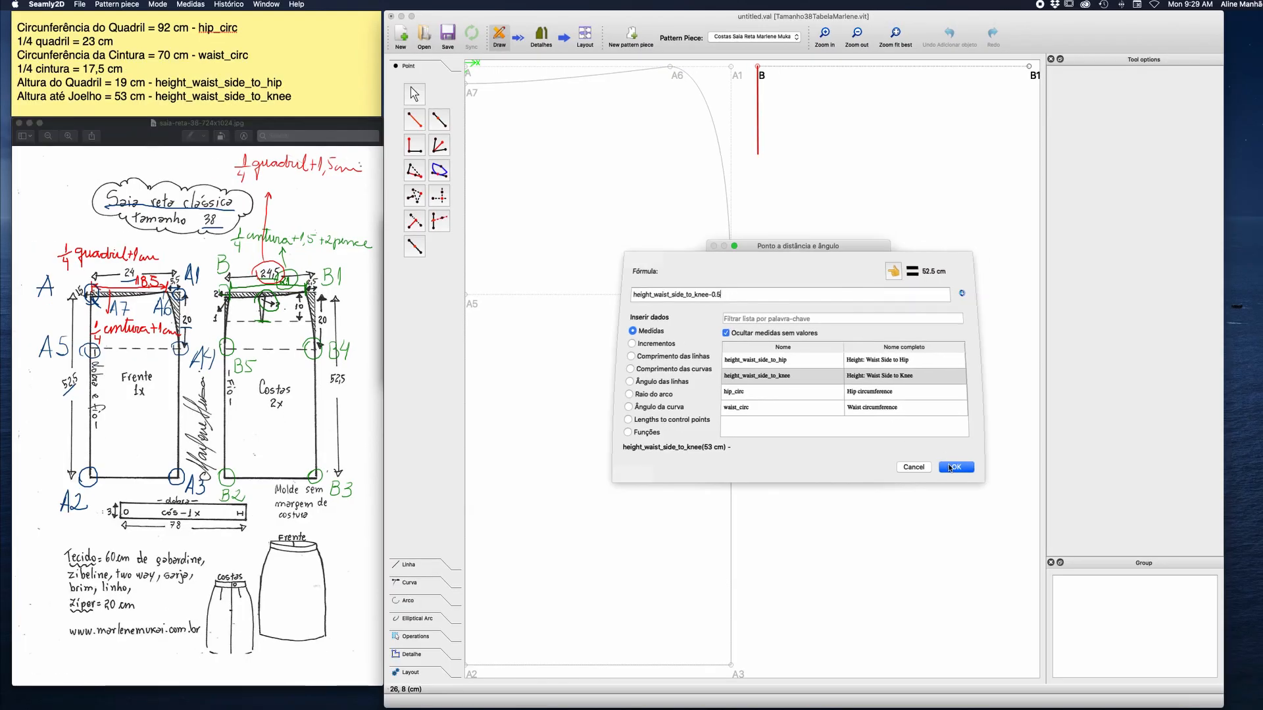
pyautogui.click(953, 467)
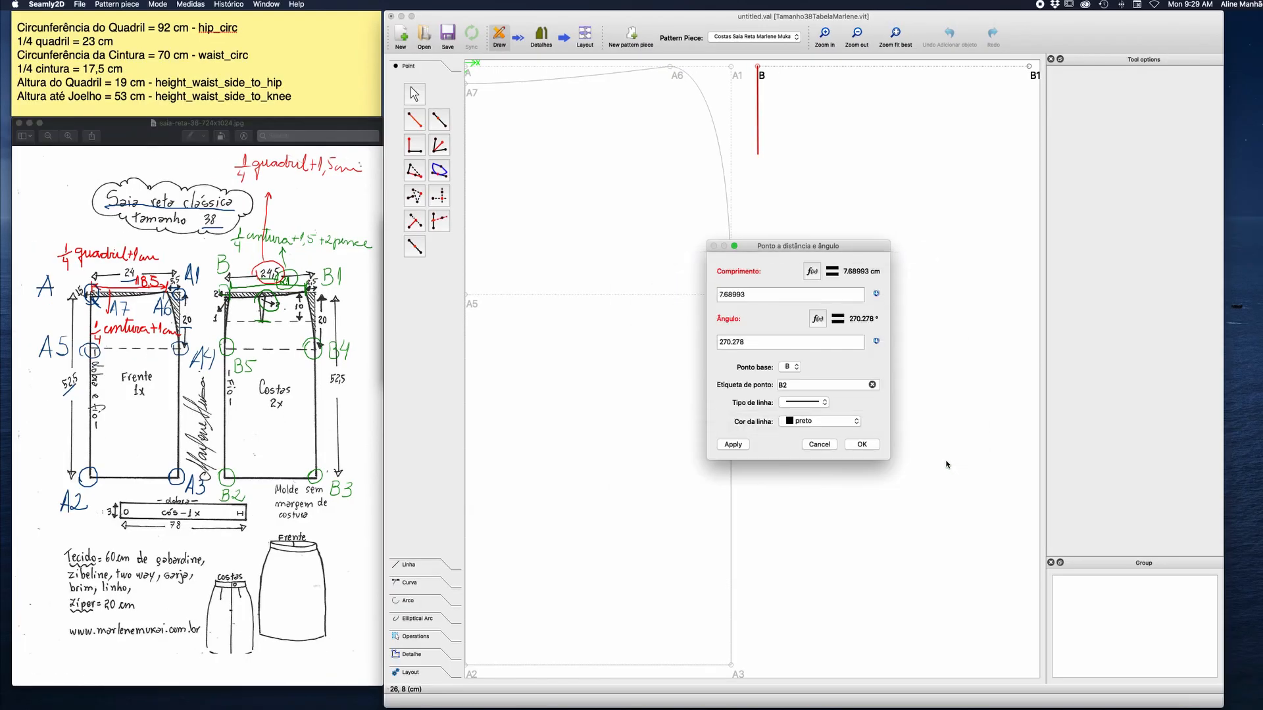
# Give point B2 a dashed line type and create the point.
pyautogui.click(824, 402)
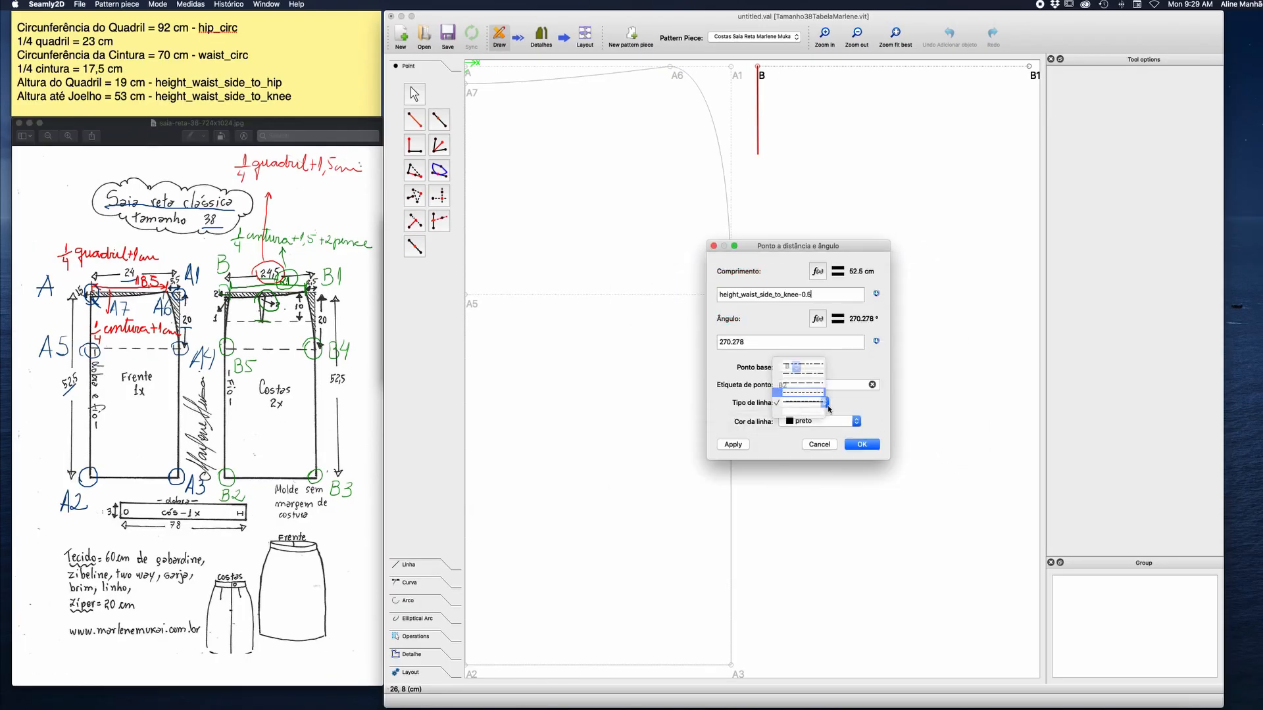
pyautogui.click(802, 368)
pyautogui.click(861, 445)
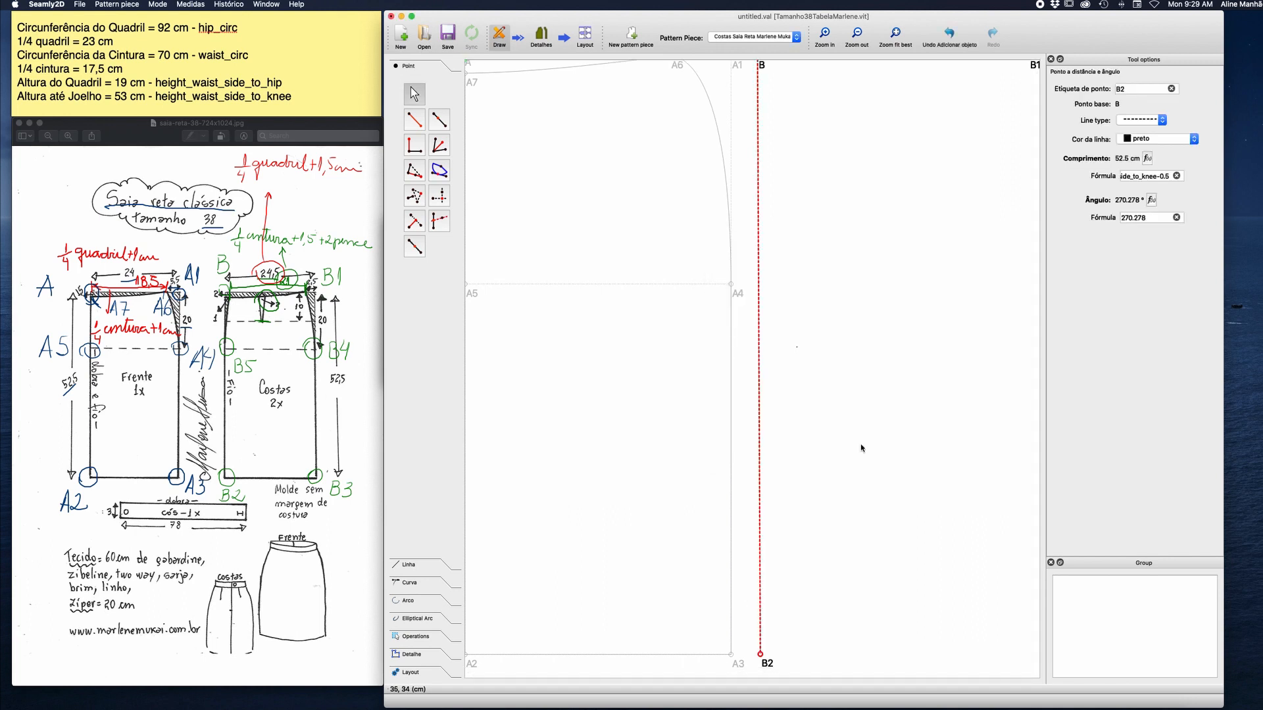
# Create point B3 from the X position of B1 and the Y position of B2.
pyautogui.click(440, 203)
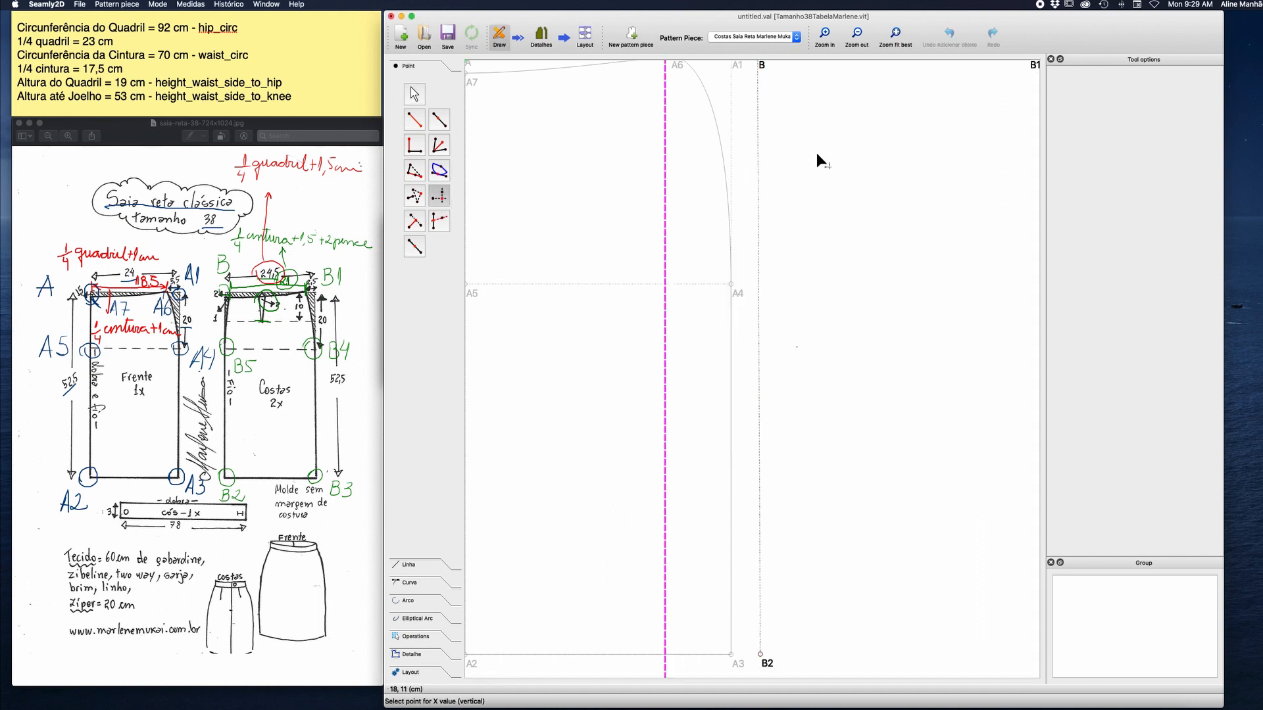
pyautogui.click(1029, 69)
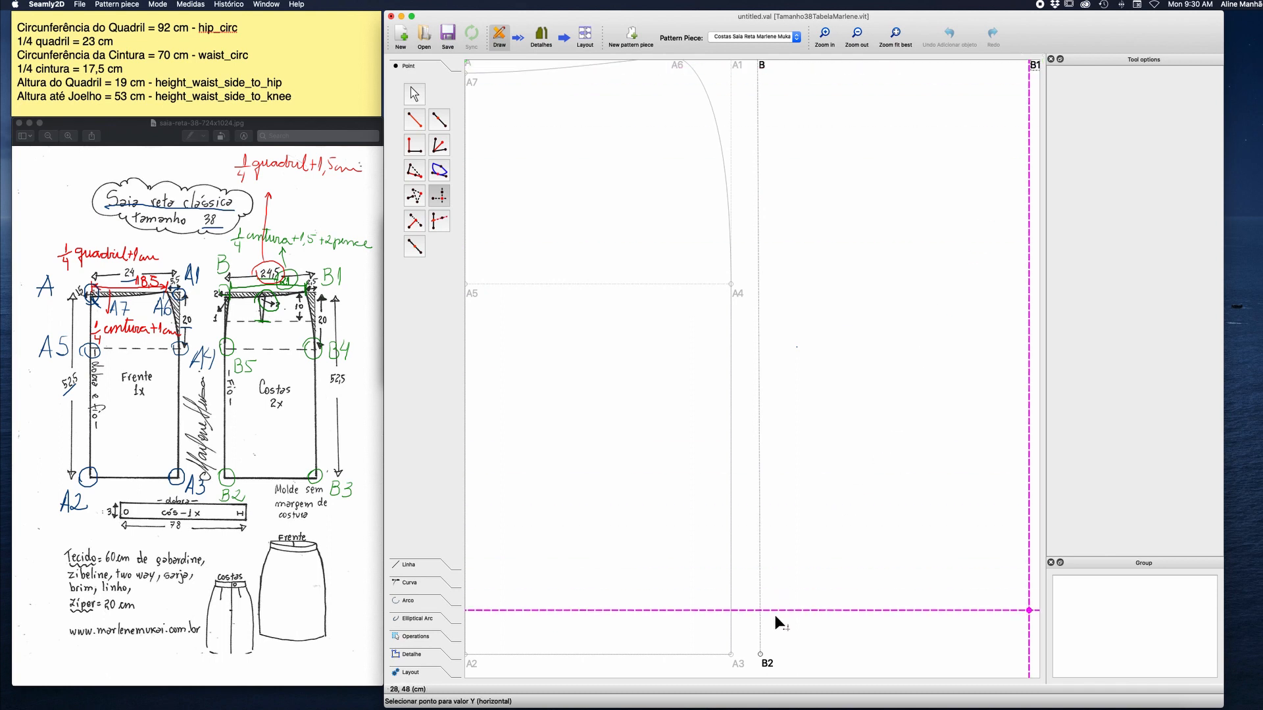
pyautogui.click(762, 656)
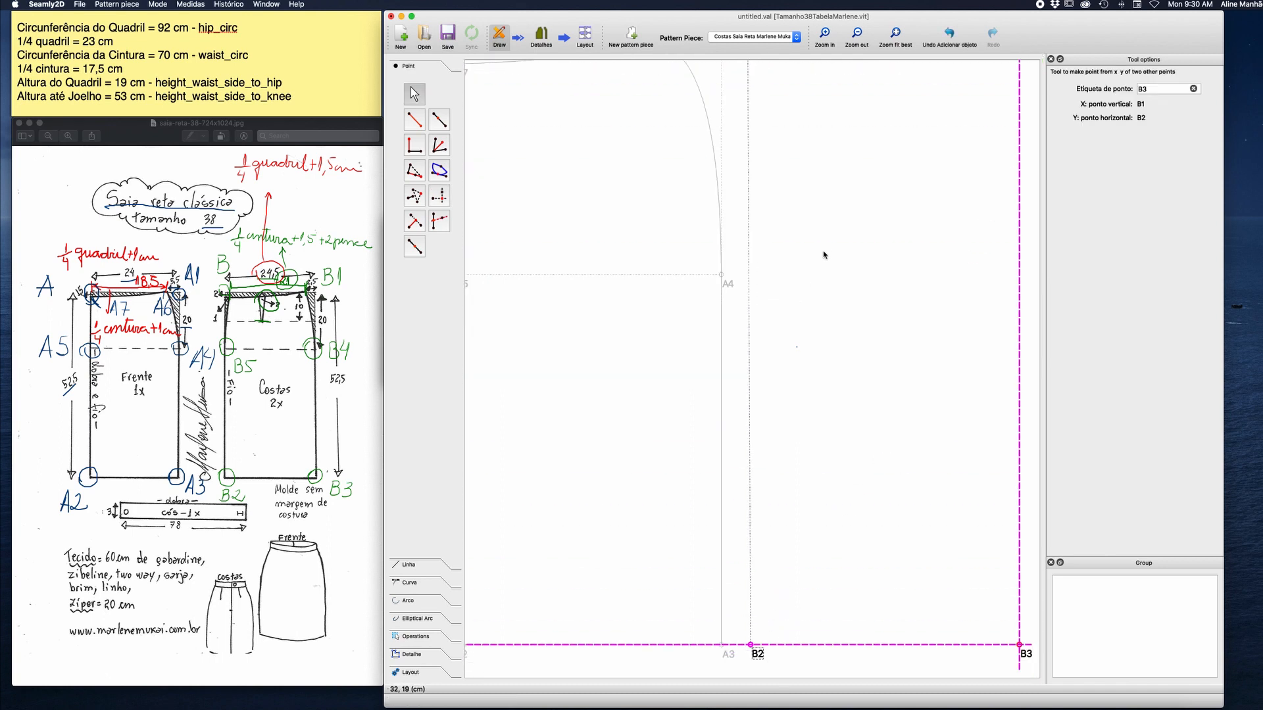
pyautogui.click(857, 36)
pyautogui.click(857, 36)
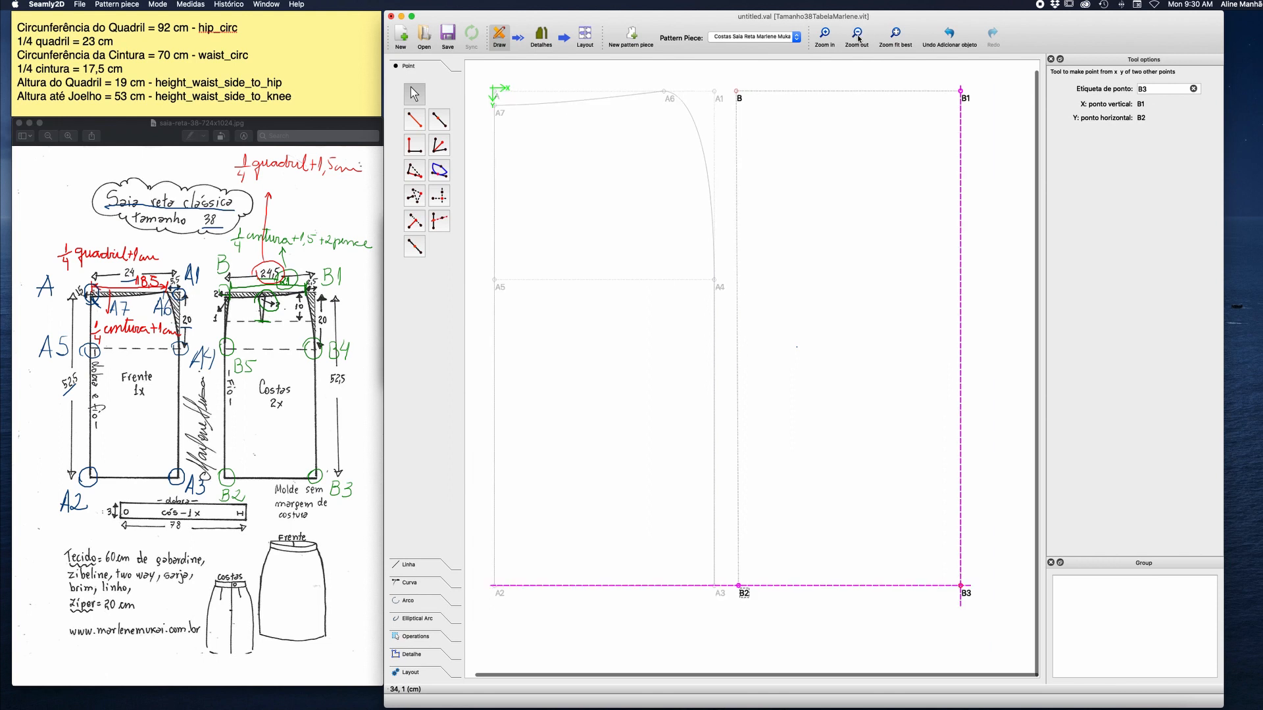
pyautogui.click(847, 70)
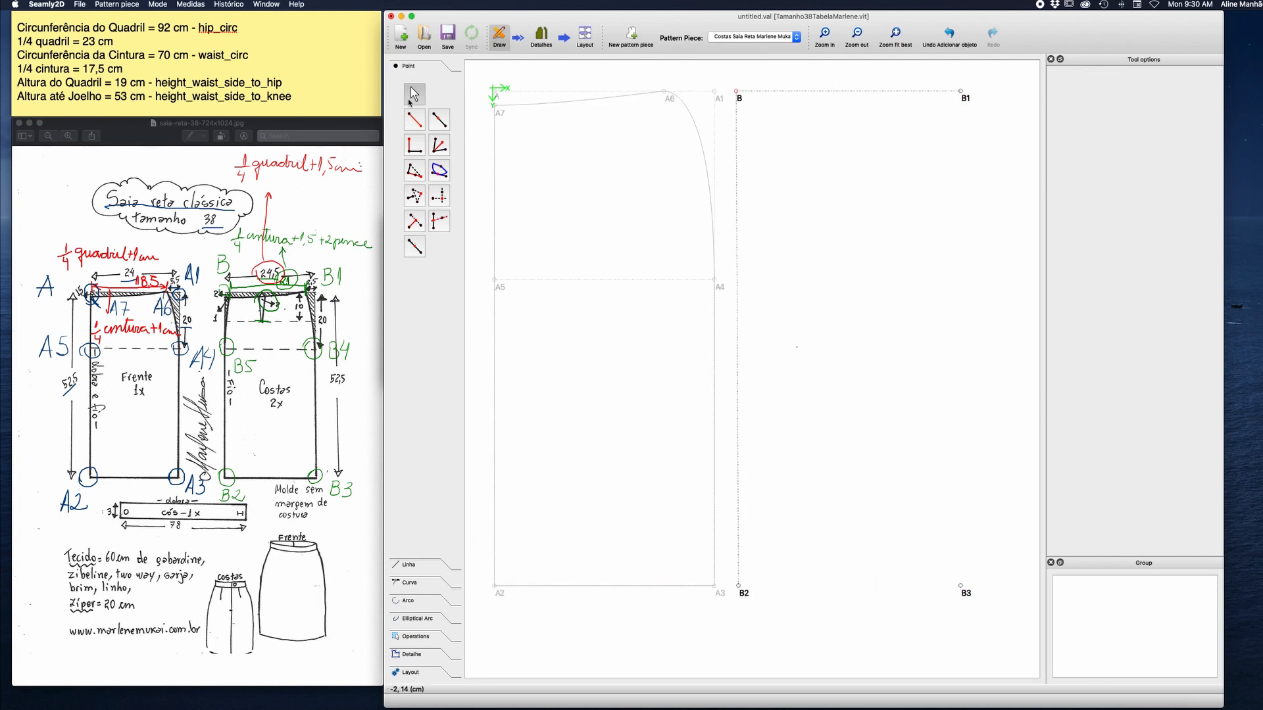
# Draw the hem line between B2 and B3 and make it dashed.
pyautogui.click(411, 569)
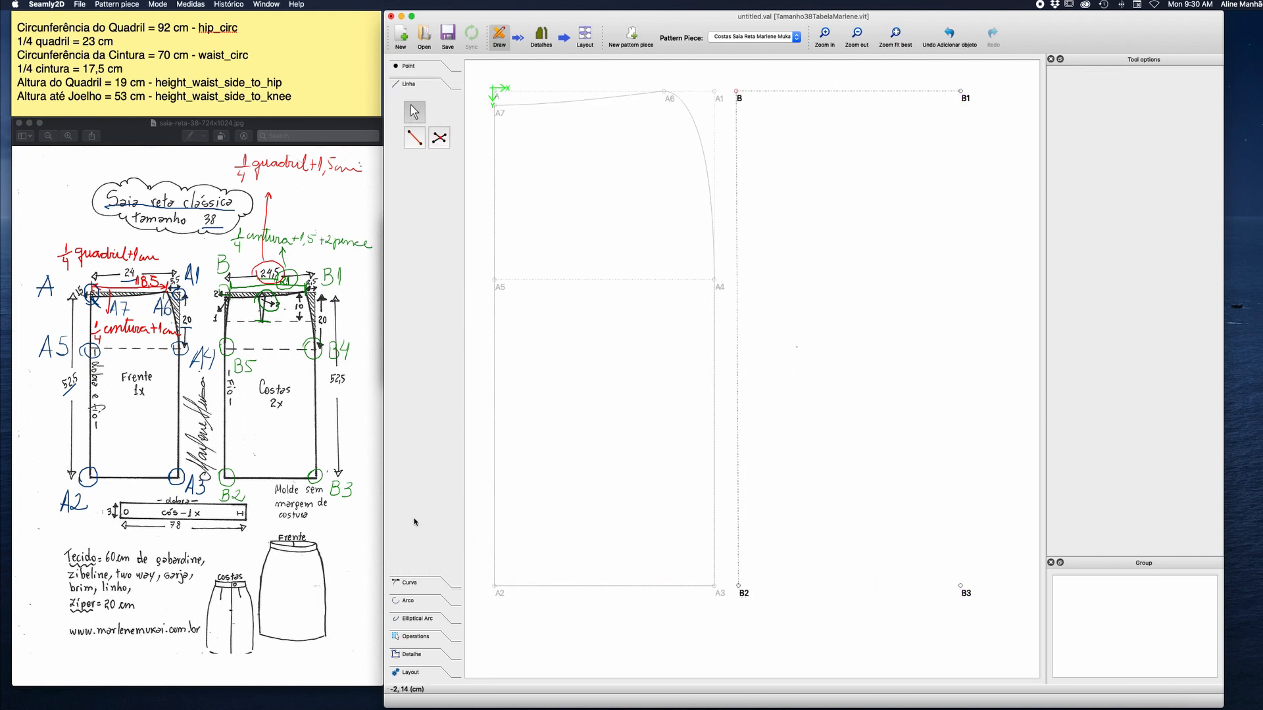
pyautogui.click(414, 137)
pyautogui.click(738, 585)
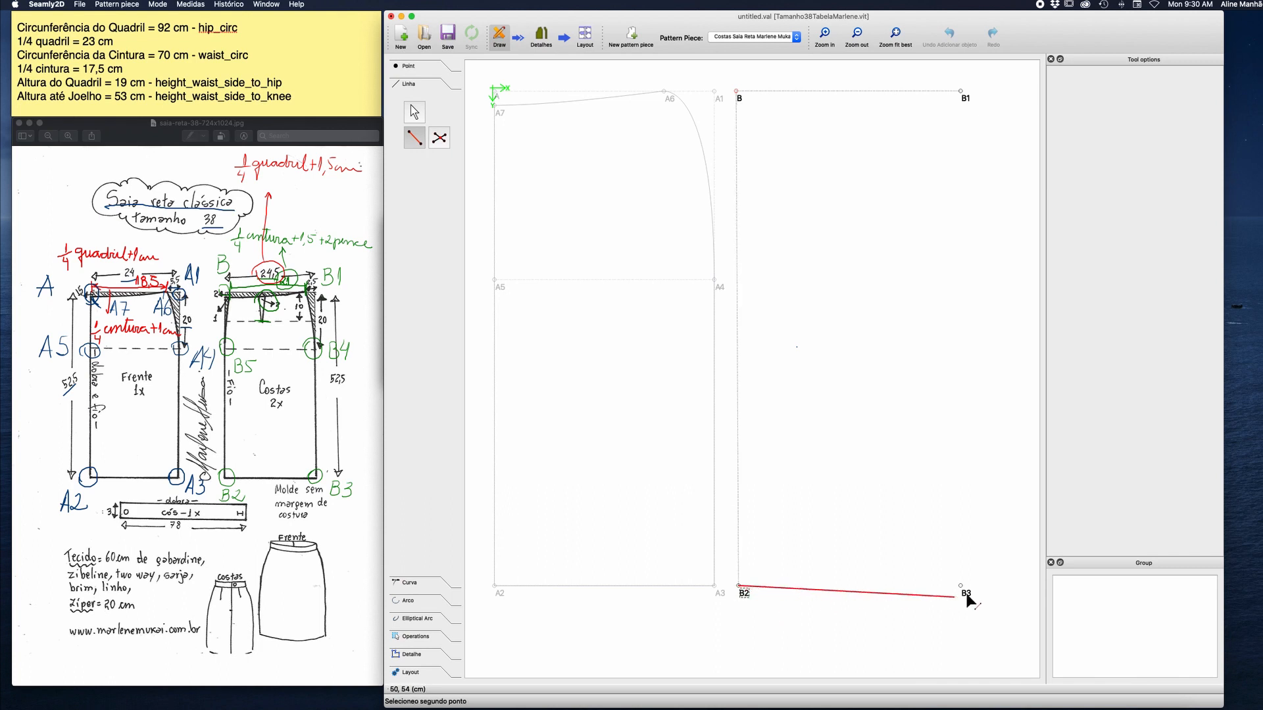
pyautogui.click(961, 586)
pyautogui.click(1166, 117)
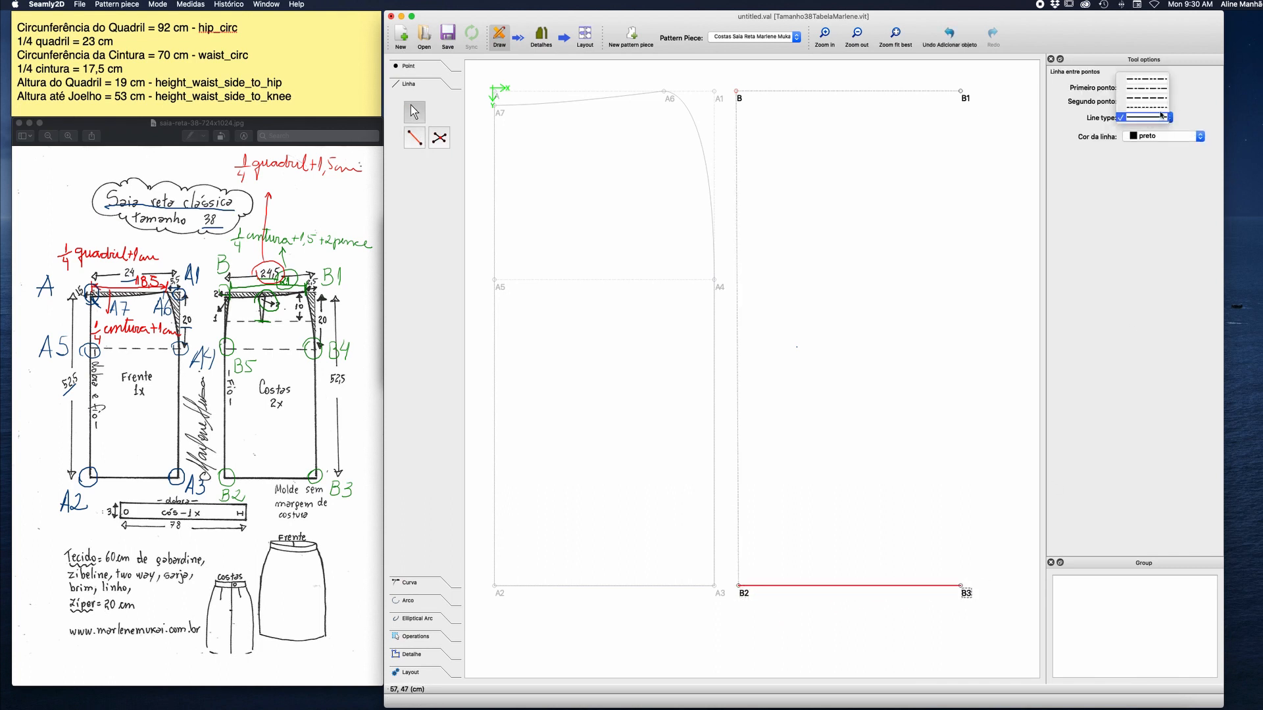
pyautogui.click(1144, 127)
# Draw the side line between B1 and B3 and make it dashed.
pyautogui.click(964, 99)
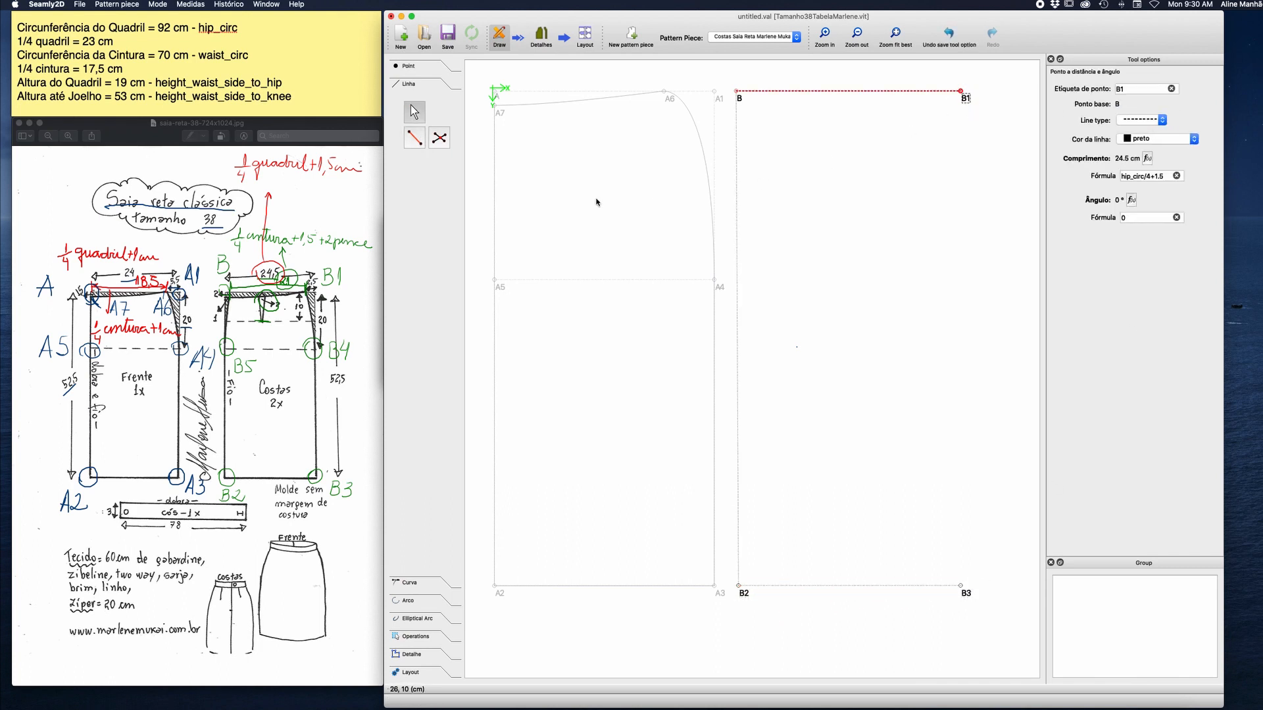
pyautogui.click(415, 137)
pyautogui.click(966, 98)
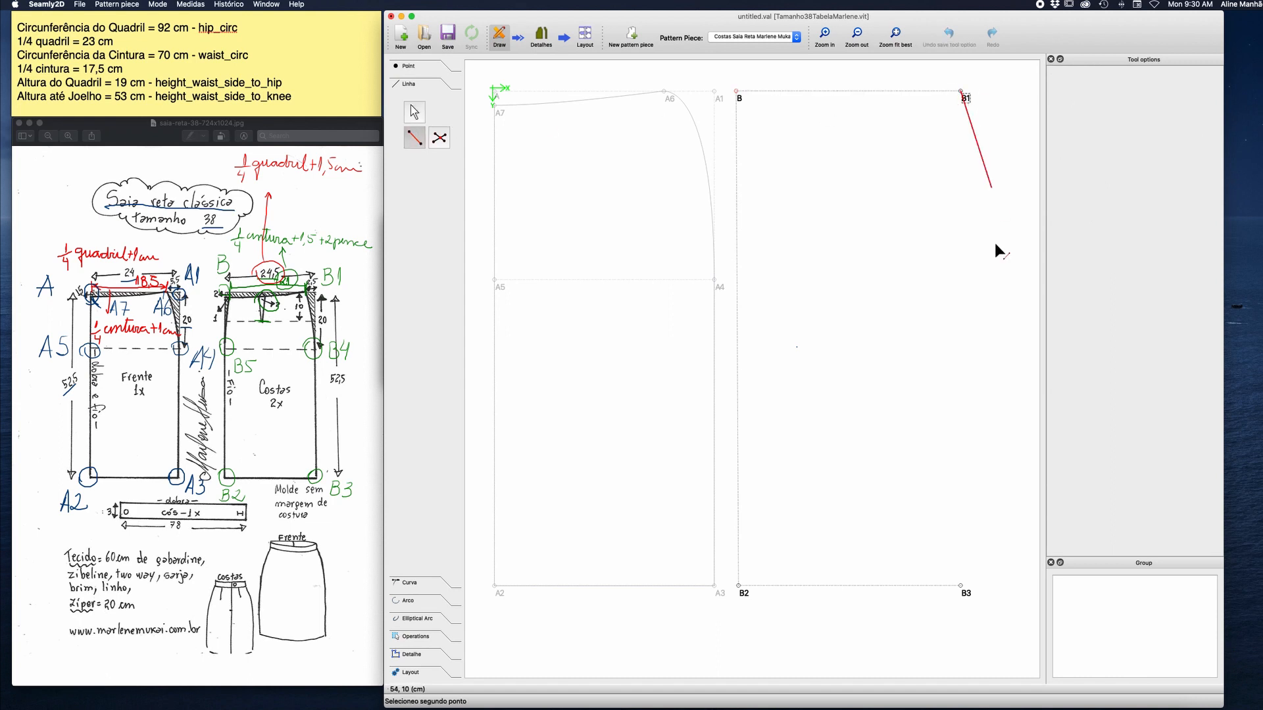
pyautogui.click(962, 587)
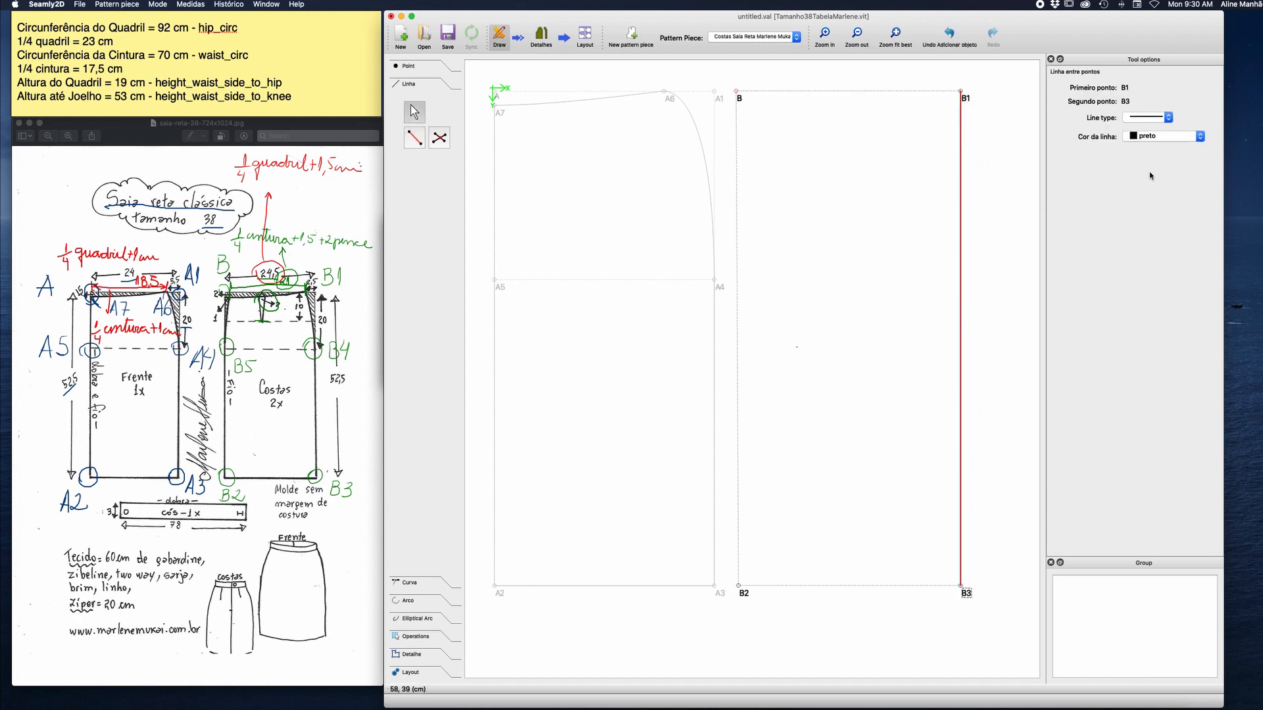
pyautogui.click(1160, 119)
pyautogui.click(1150, 106)
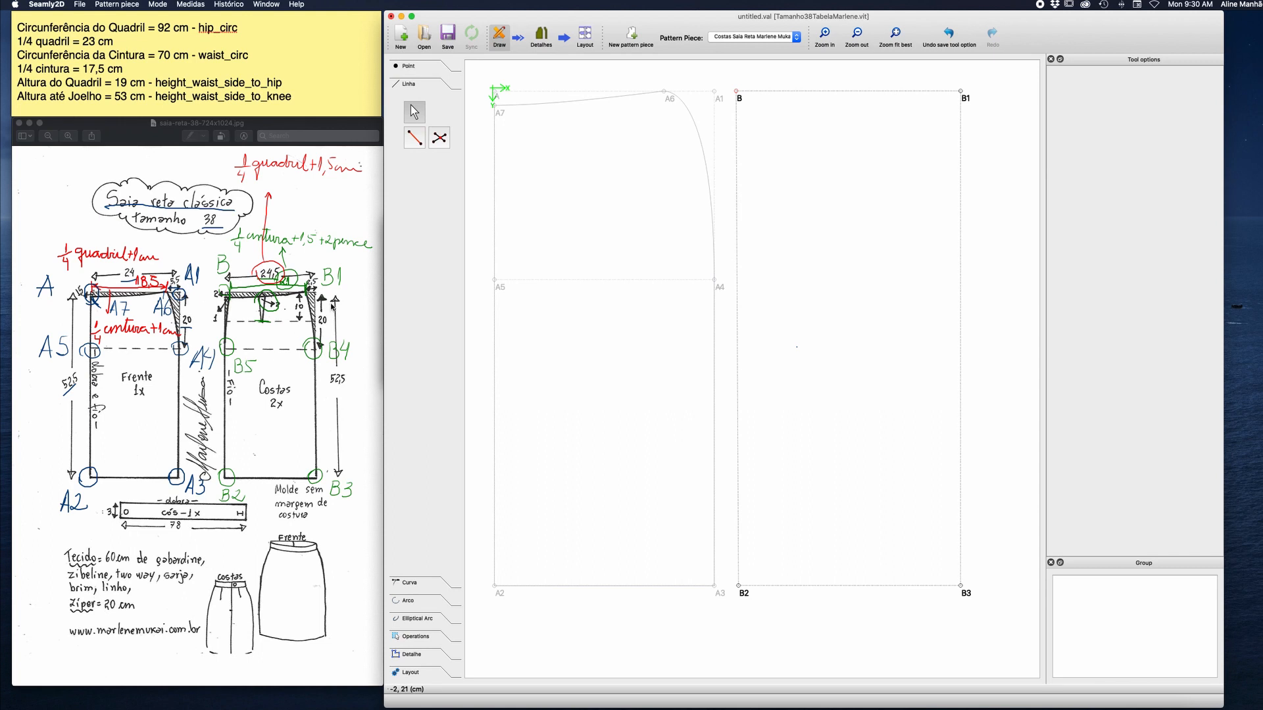
# Start a point at distance and angle from B1, with the length formula height_waist_side_to_hip+1.
pyautogui.click(409, 67)
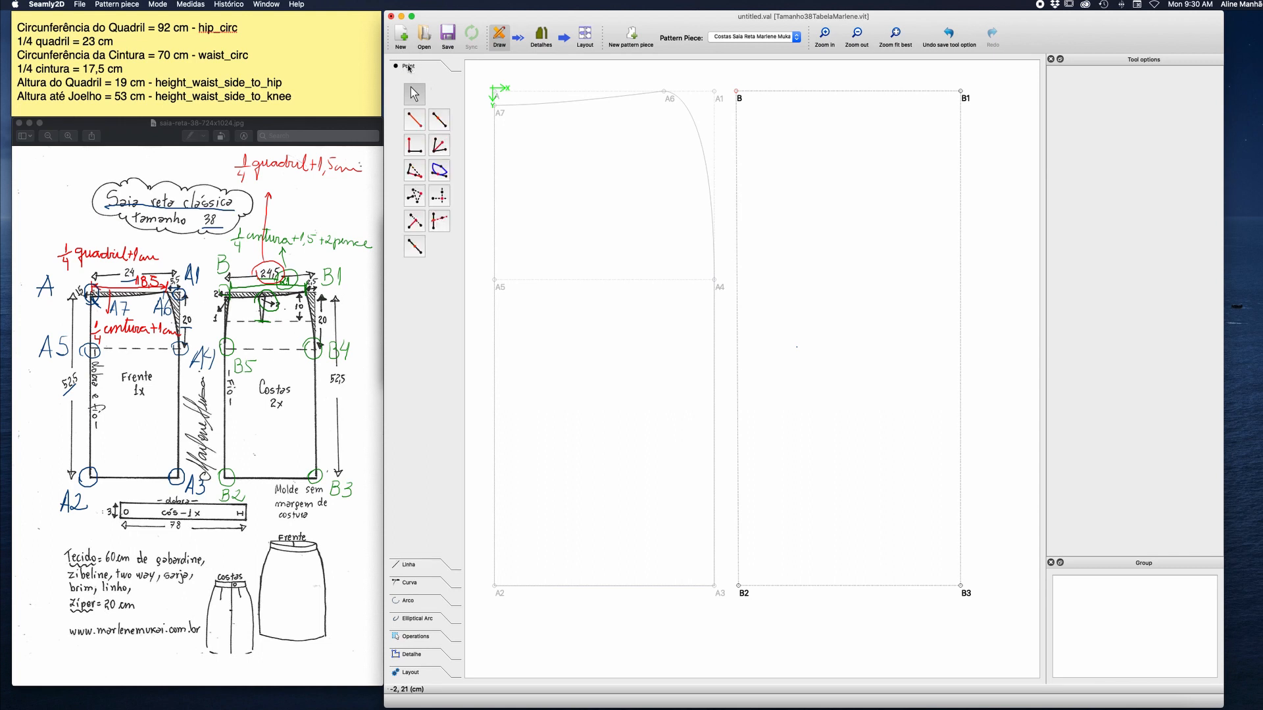
pyautogui.click(419, 121)
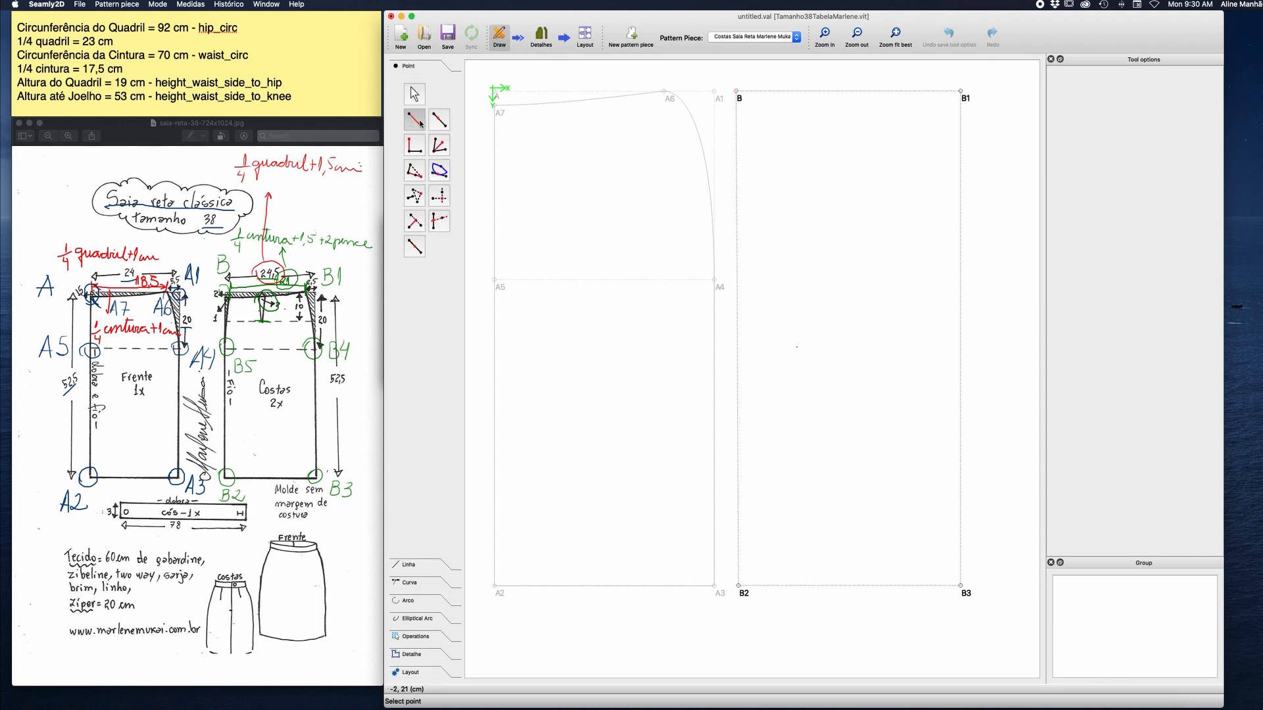
pyautogui.click(967, 100)
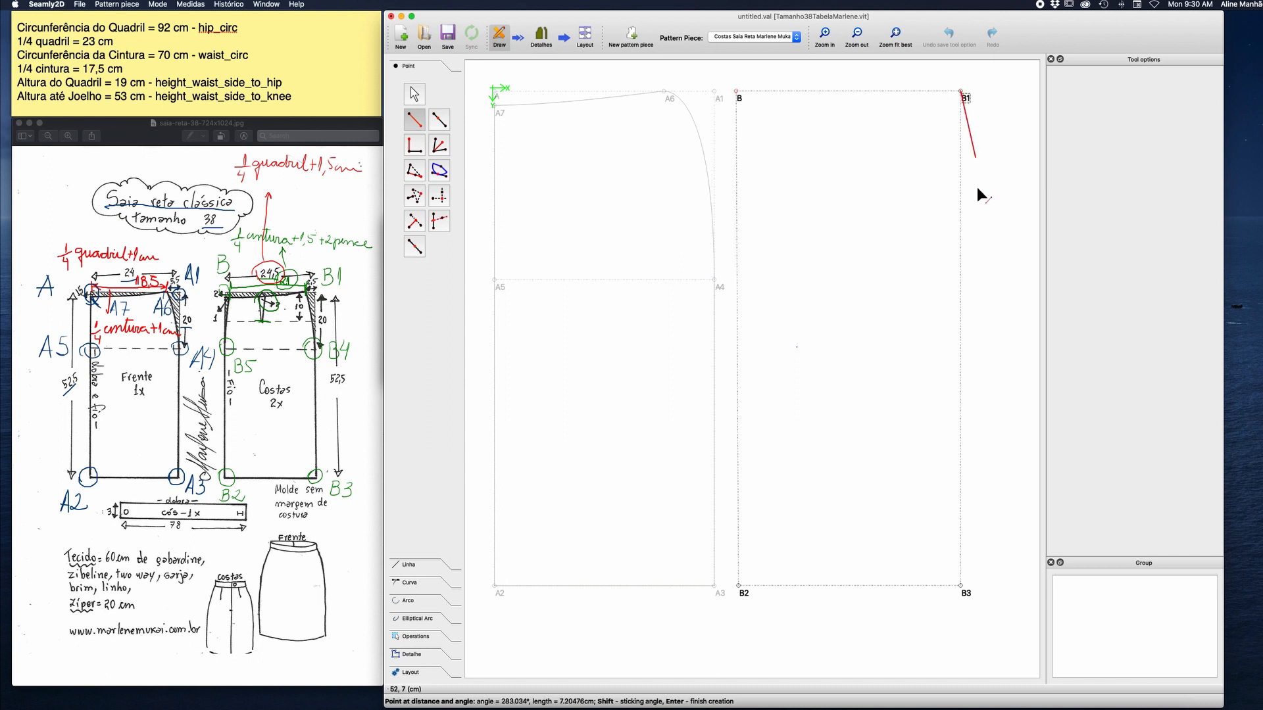
pyautogui.click(960, 245)
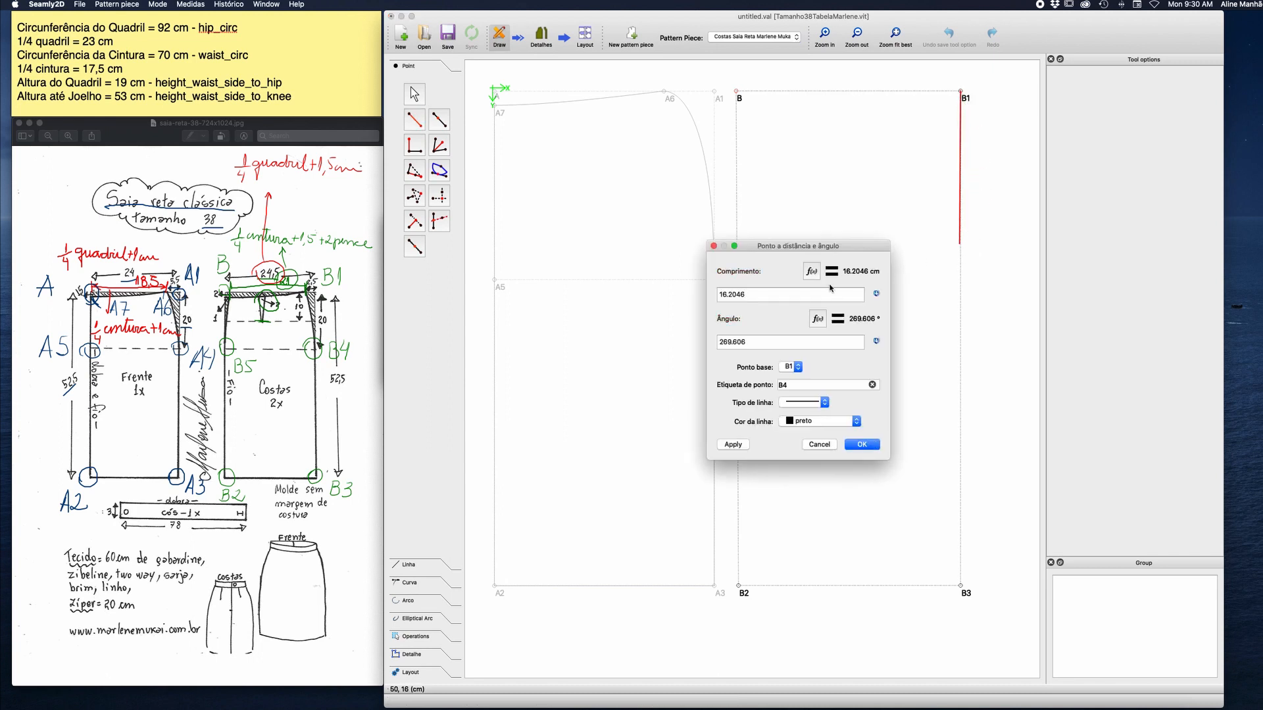
pyautogui.click(812, 272)
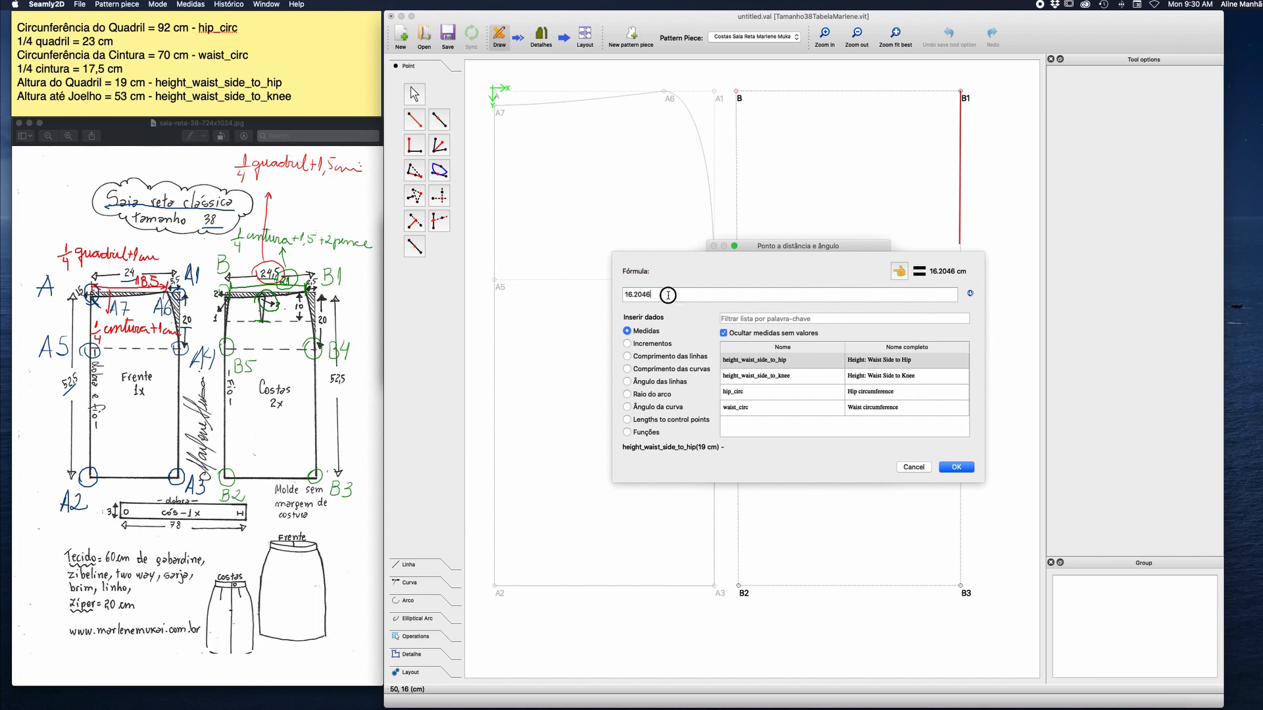
pyautogui.press('BackSpace')
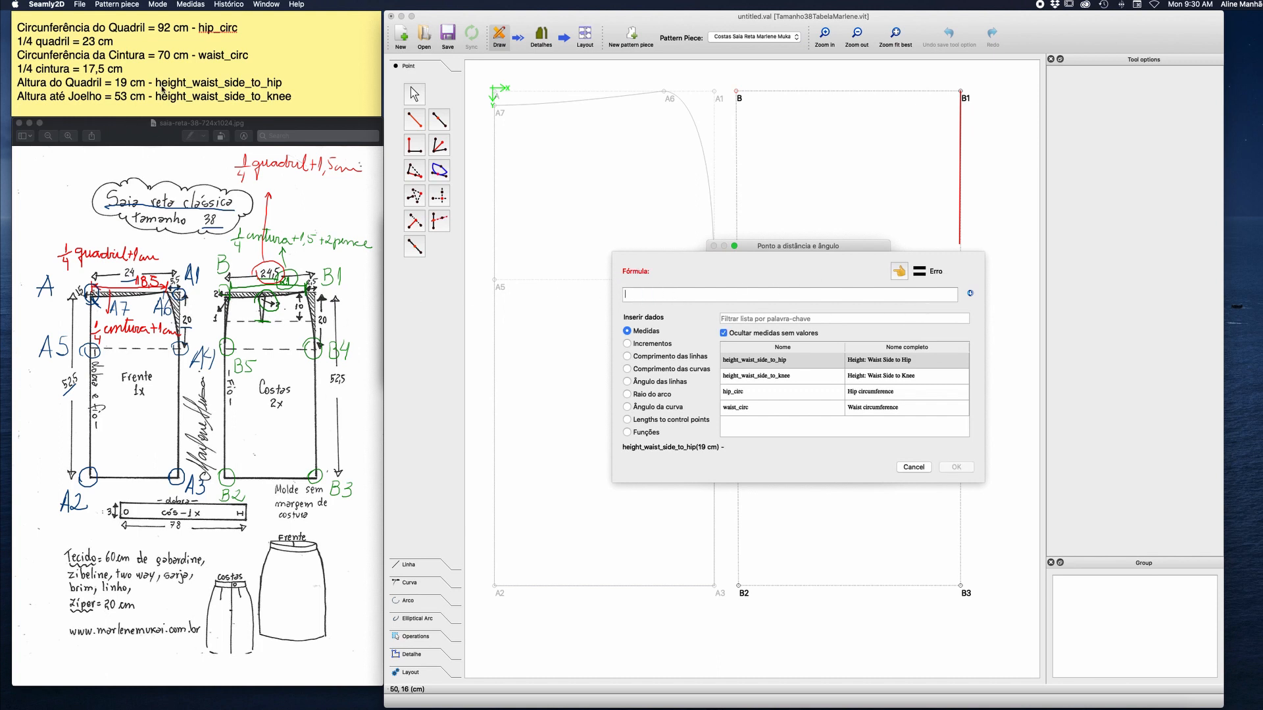
pyautogui.doubleClick(782, 363)
pyautogui.click(717, 297)
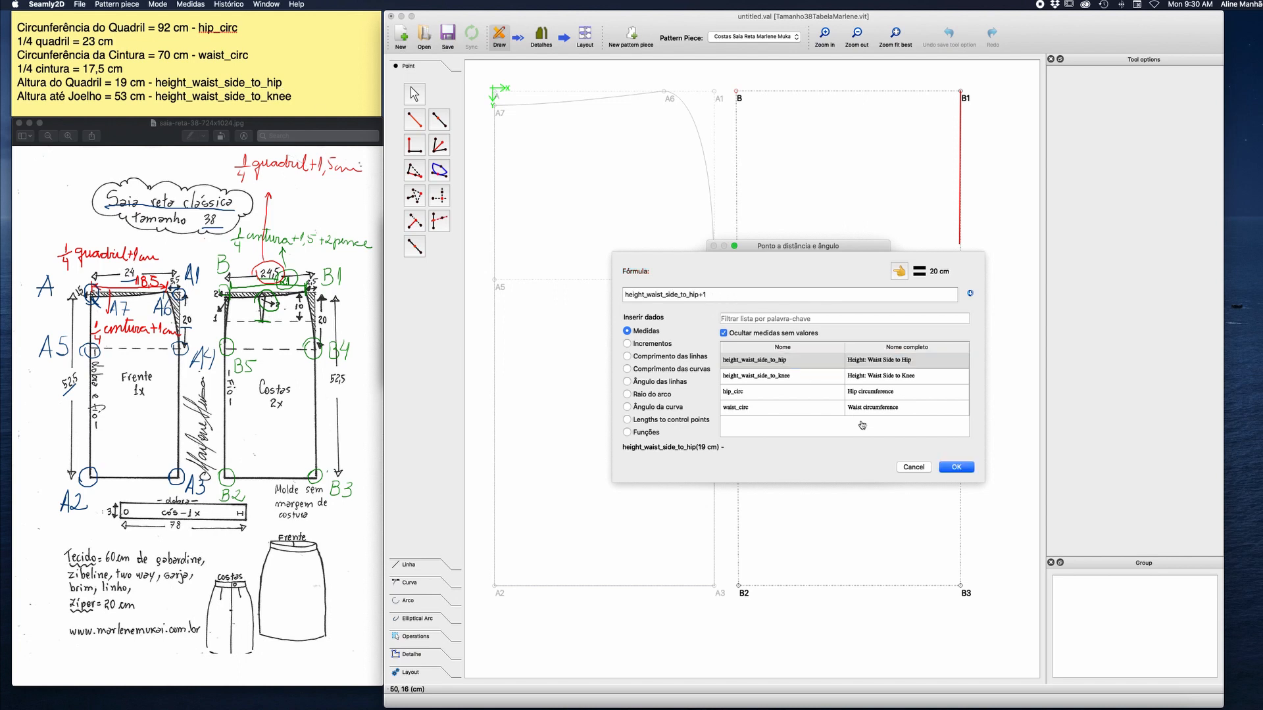
pyautogui.click(956, 467)
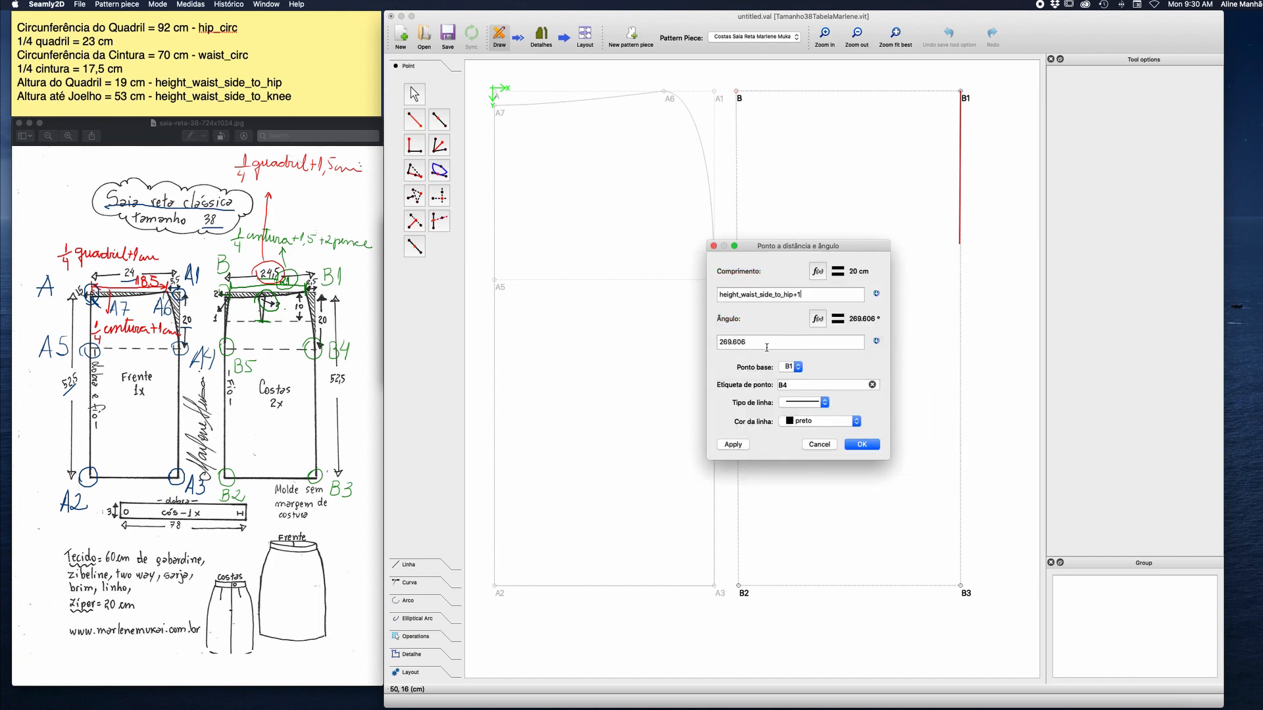
# Set the angle of point B4 to 270°, give it no line, and create the point.
pyautogui.moveTo(766, 347); pyautogui.dragTo(698, 340)
pyautogui.write('270')
pyautogui.click(819, 402)
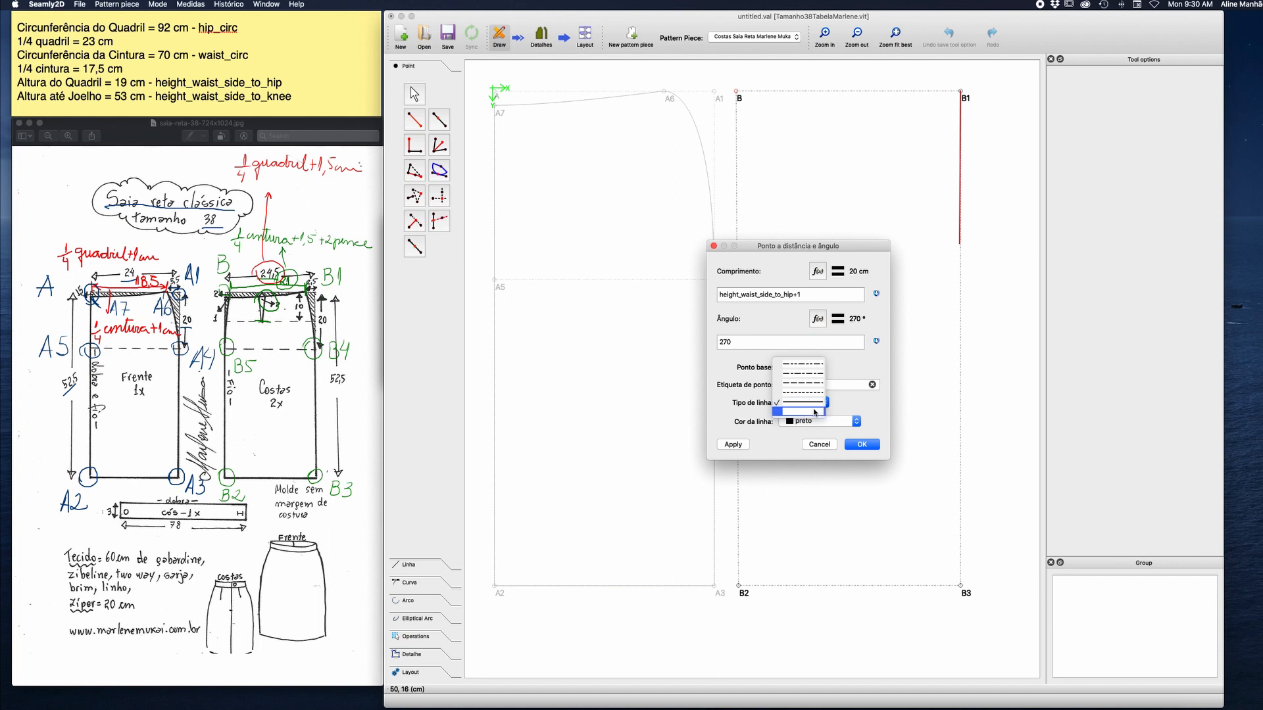
pyautogui.click(816, 412)
pyautogui.click(860, 445)
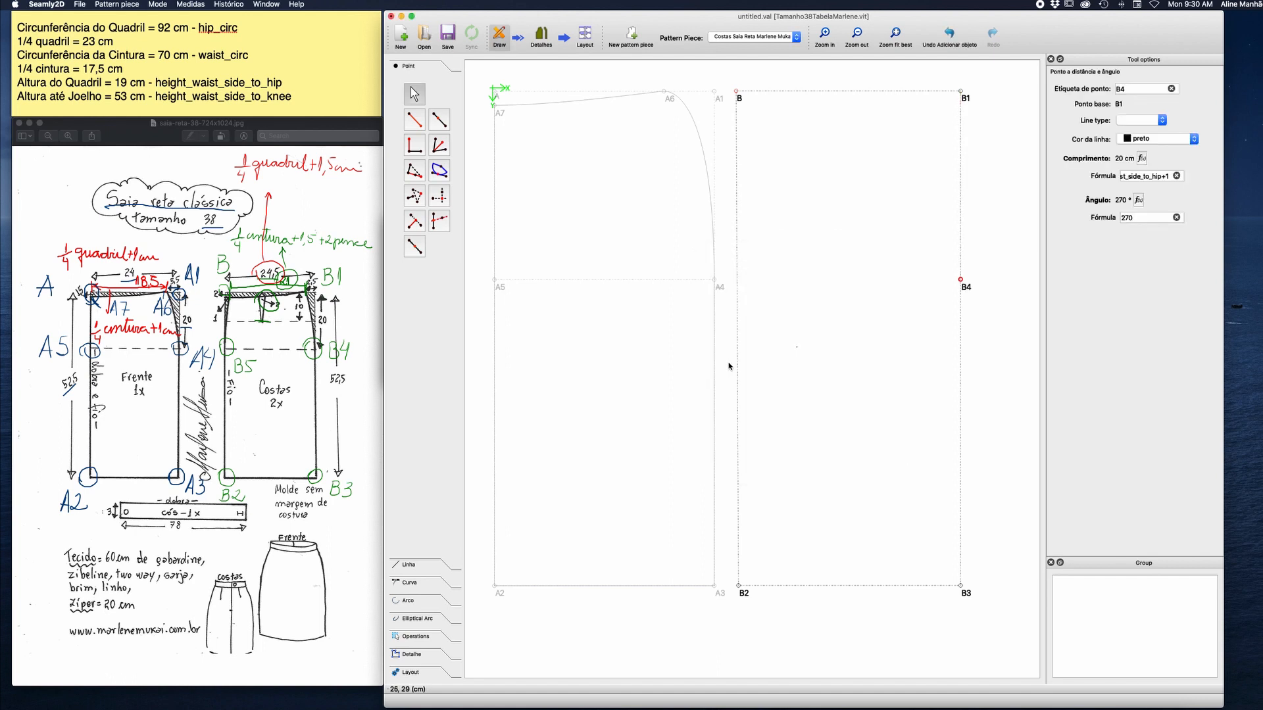
# Create point B5 from the X position of B and the Y position of B4.
pyautogui.click(439, 195)
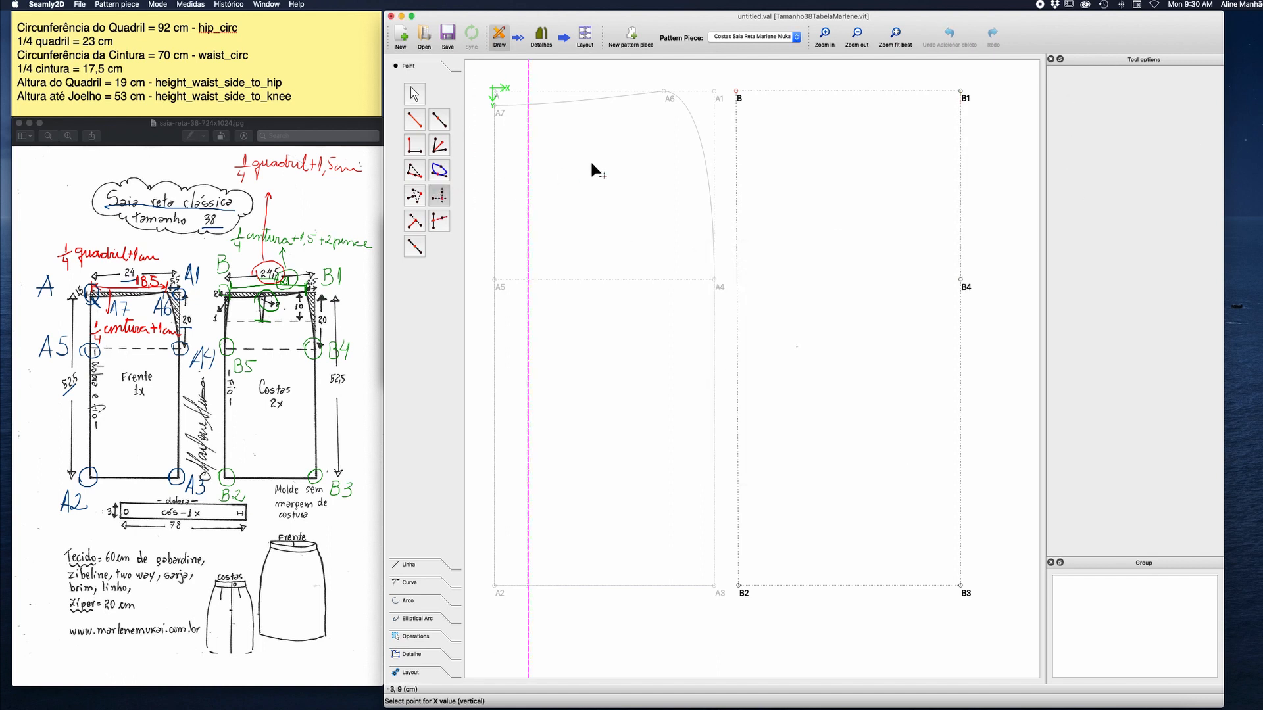
pyautogui.click(735, 93)
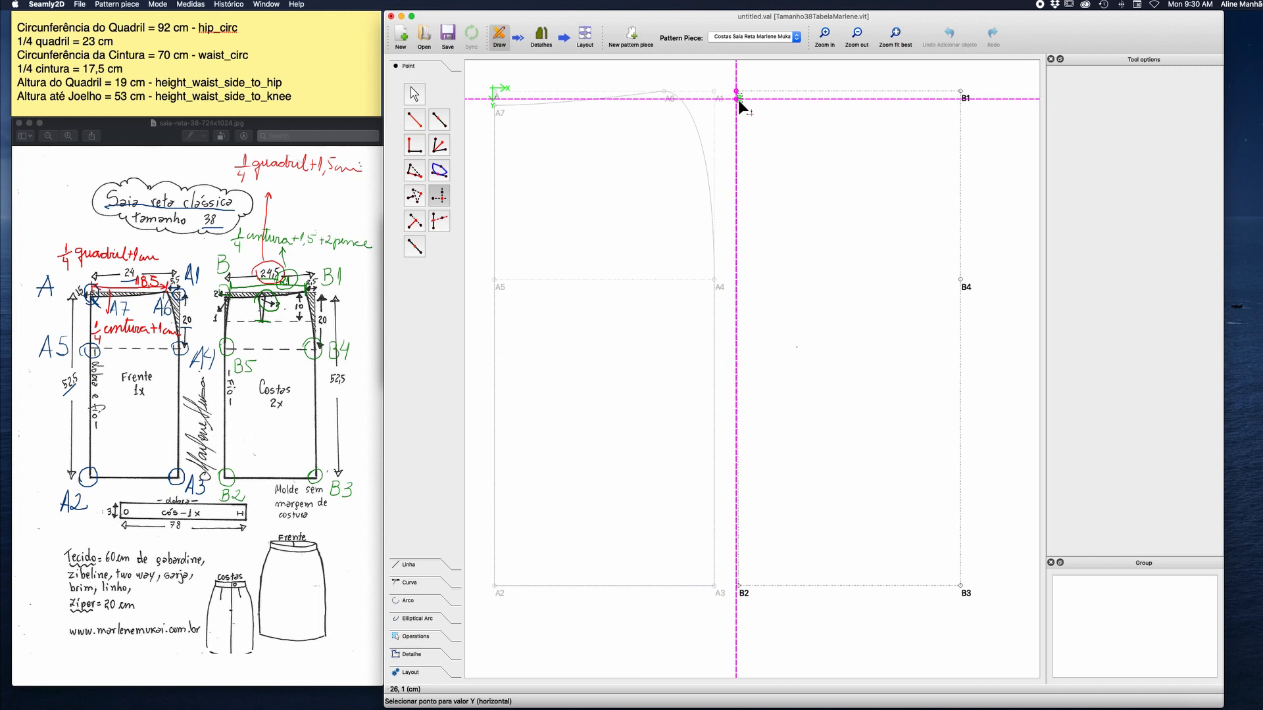
pyautogui.click(961, 280)
pyautogui.click(787, 285)
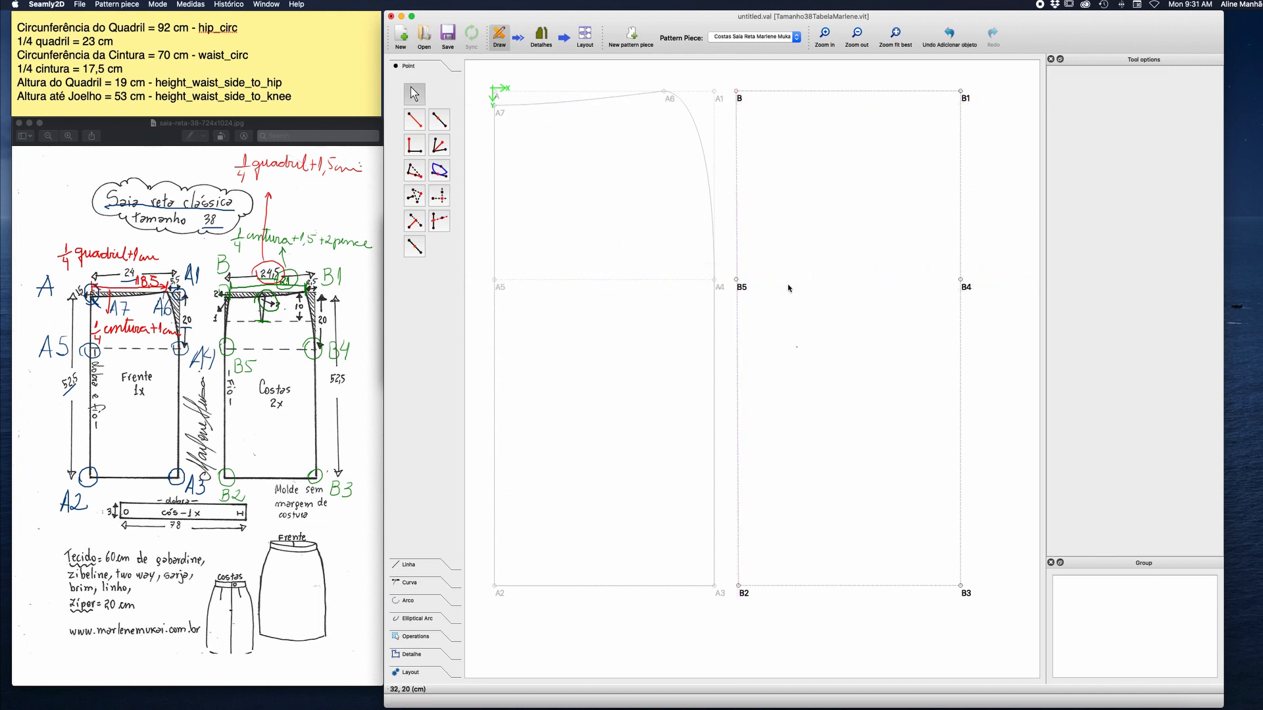
# Draw the hip line between B4 and B5 and make it dashed.
pyautogui.click(407, 565)
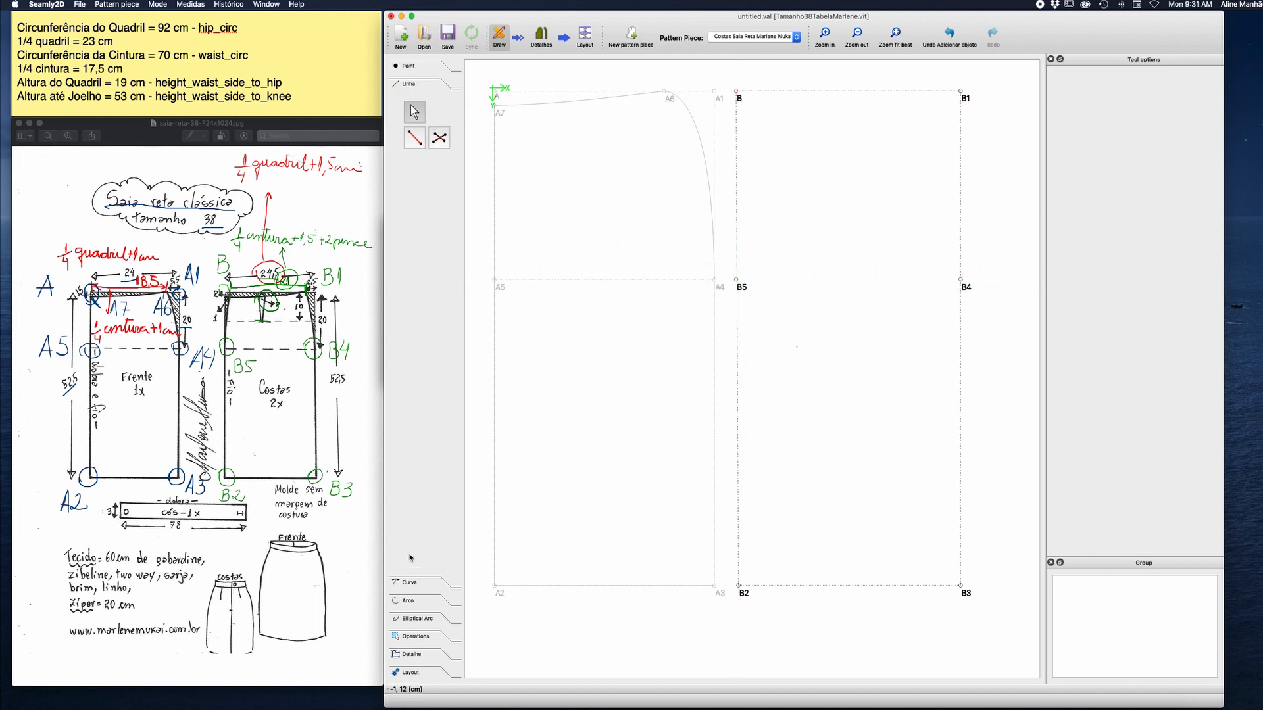
pyautogui.click(414, 137)
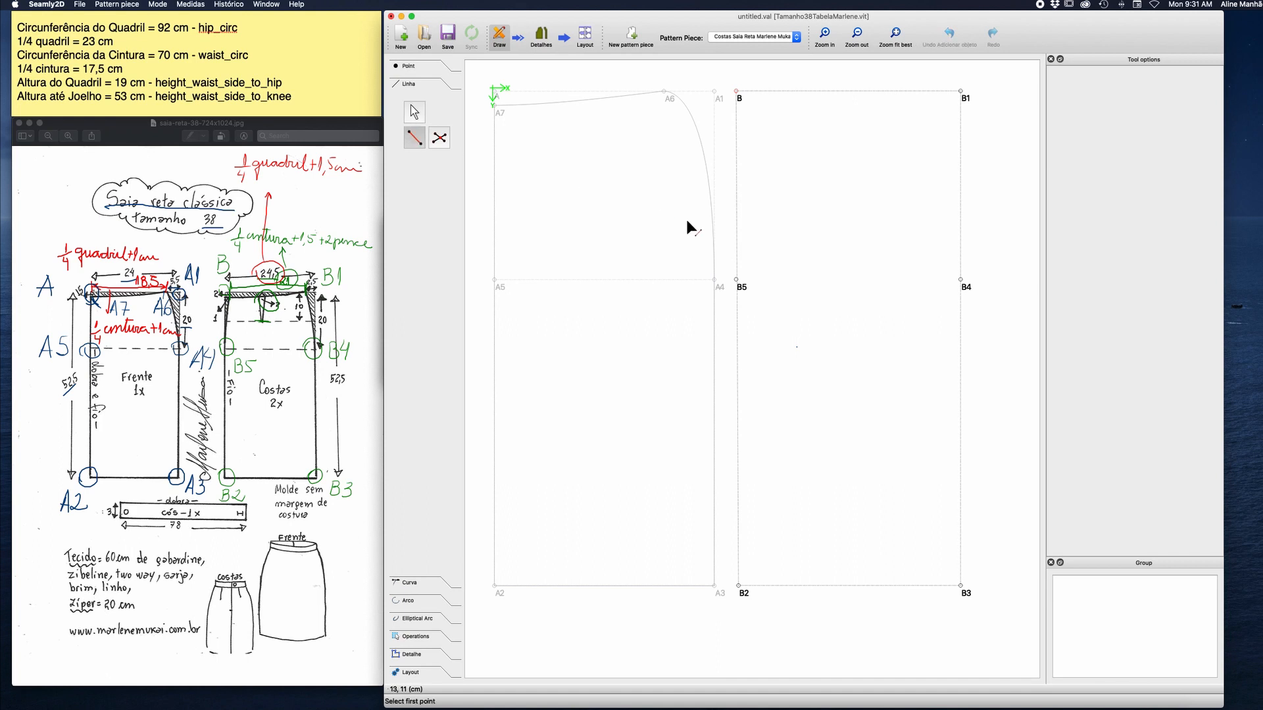
pyautogui.click(965, 284)
pyautogui.click(741, 284)
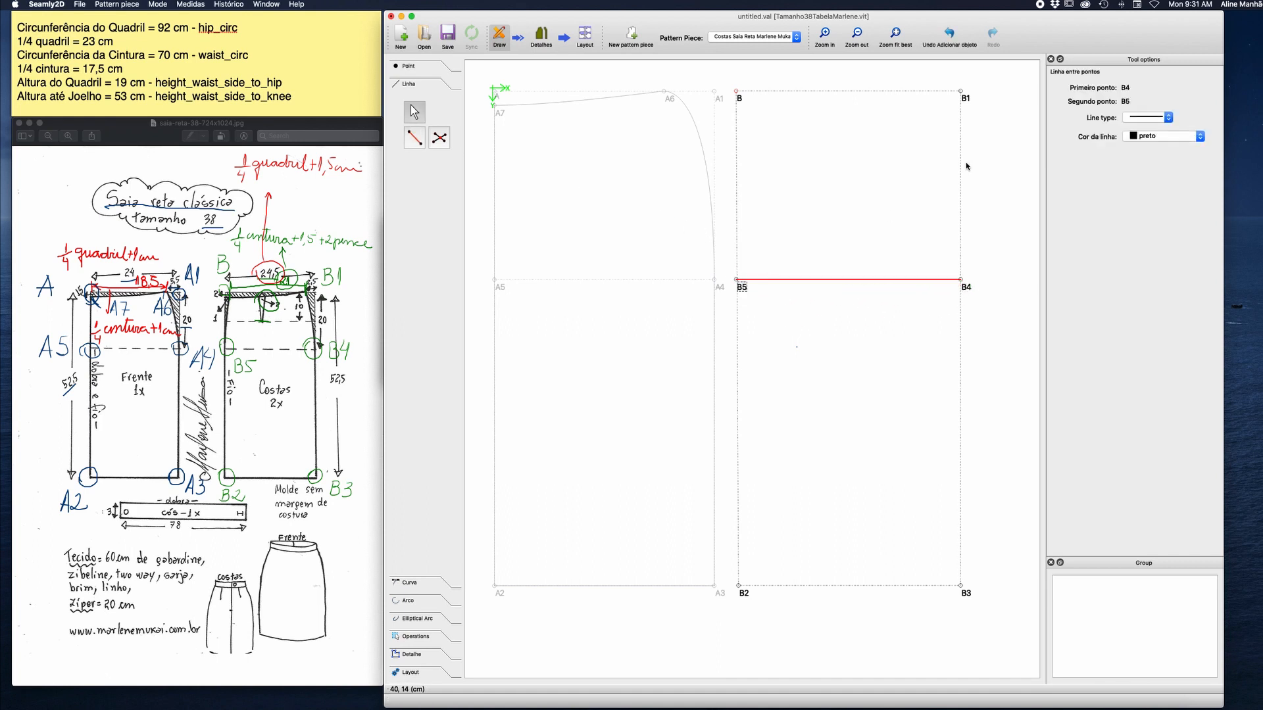
pyautogui.click(1168, 117)
pyautogui.click(1155, 117)
pyautogui.click(984, 162)
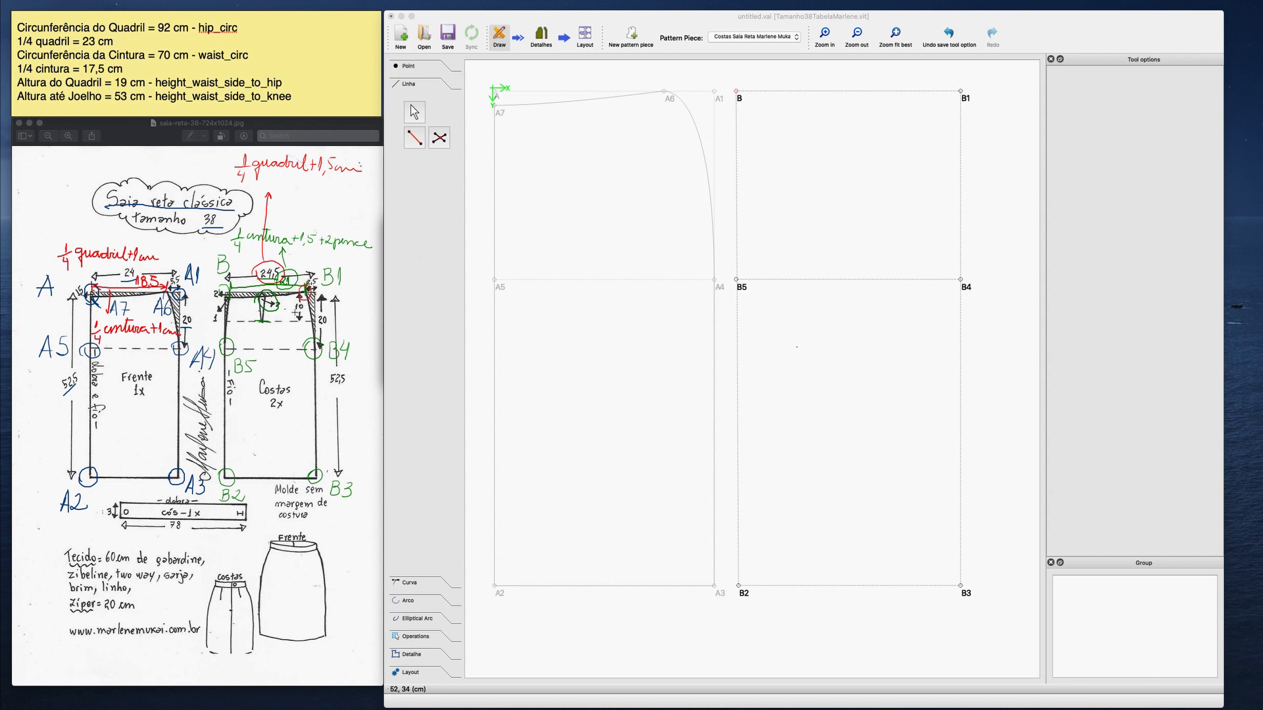
# Mark points B6 and B7 on the back piece of the sketch and circle the 2 and 1 measurements beside B7.
pyautogui.moveTo(286, 314); pyautogui.dragTo(290, 324)
pyautogui.moveTo(220, 300)
pyautogui.mouseDown()
pyautogui.moveTo(232, 291)
pyautogui.moveTo(219, 300)
pyautogui.mouseUp()
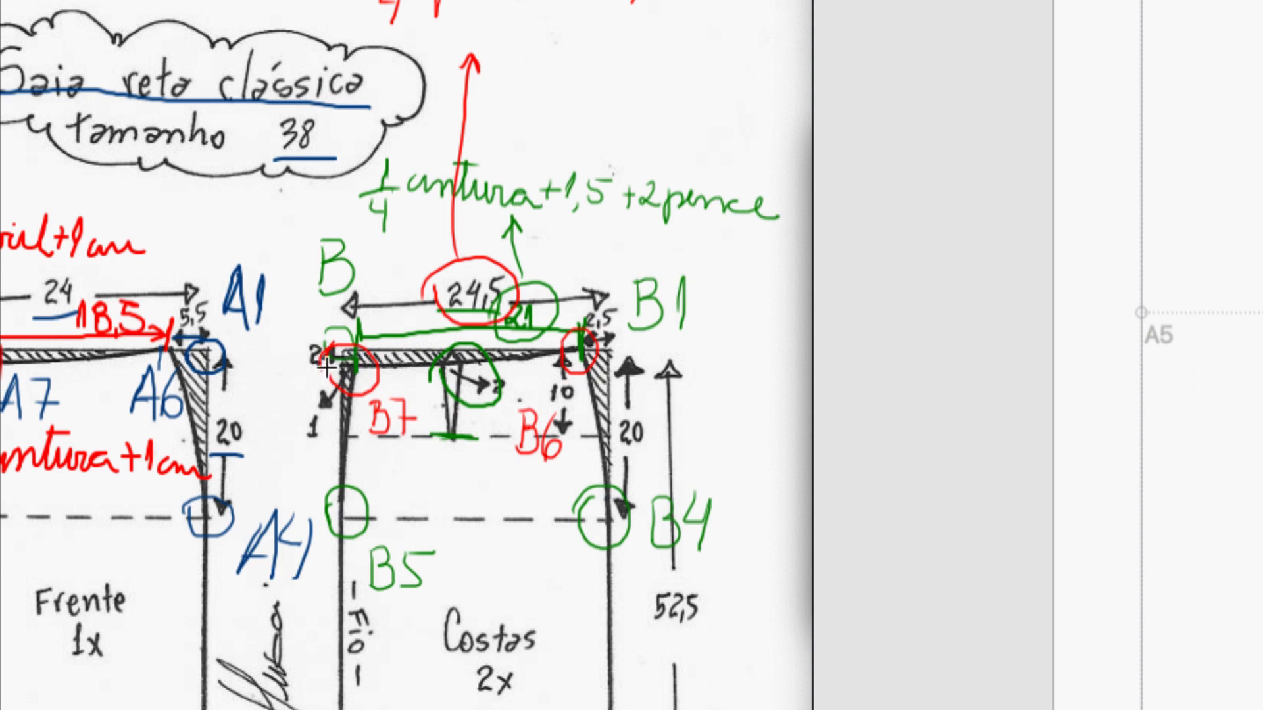
pyautogui.moveTo(327, 367)
pyautogui.mouseDown()
pyautogui.moveTo(295, 347)
pyautogui.moveTo(302, 367)
pyautogui.moveTo(329, 363)
pyautogui.moveTo(306, 337)
pyautogui.mouseUp()
pyautogui.moveTo(314, 409)
pyautogui.mouseDown()
pyautogui.moveTo(312, 447)
pyautogui.moveTo(322, 412)
pyautogui.mouseUp()
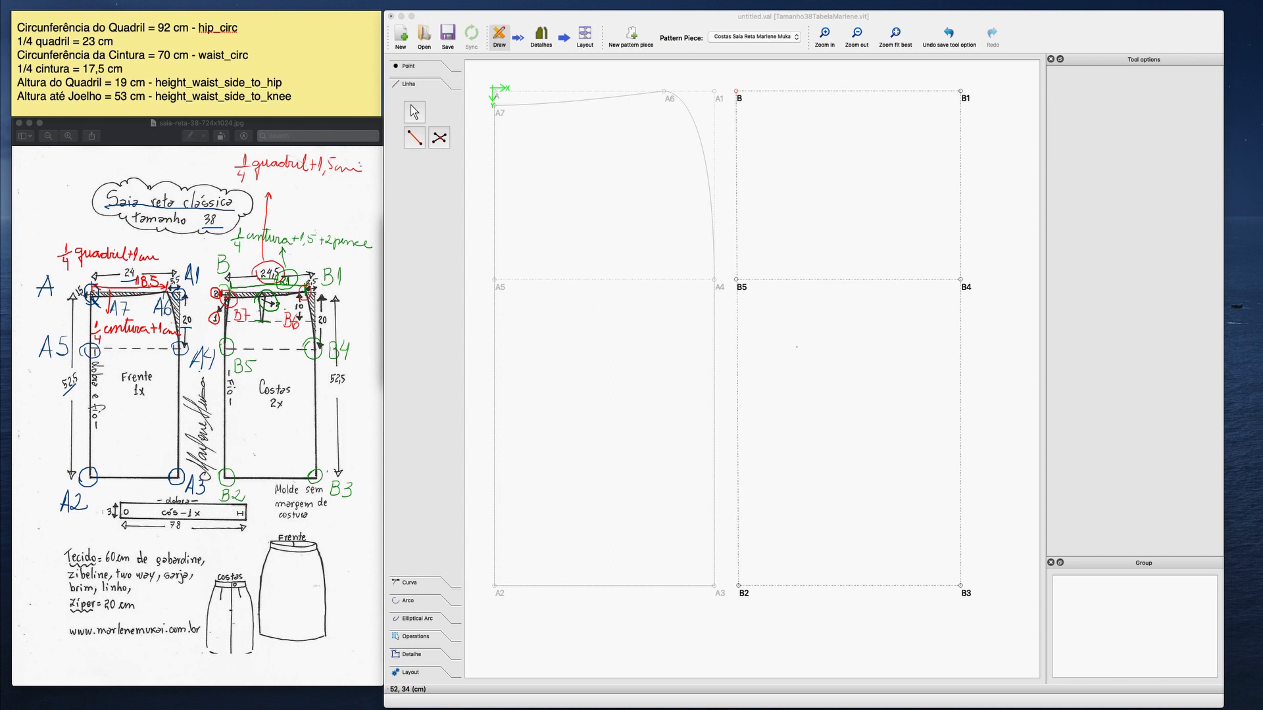
# Create point B9 at a distance of 1 cm and an angle of 0° from B.
pyautogui.click(405, 66)
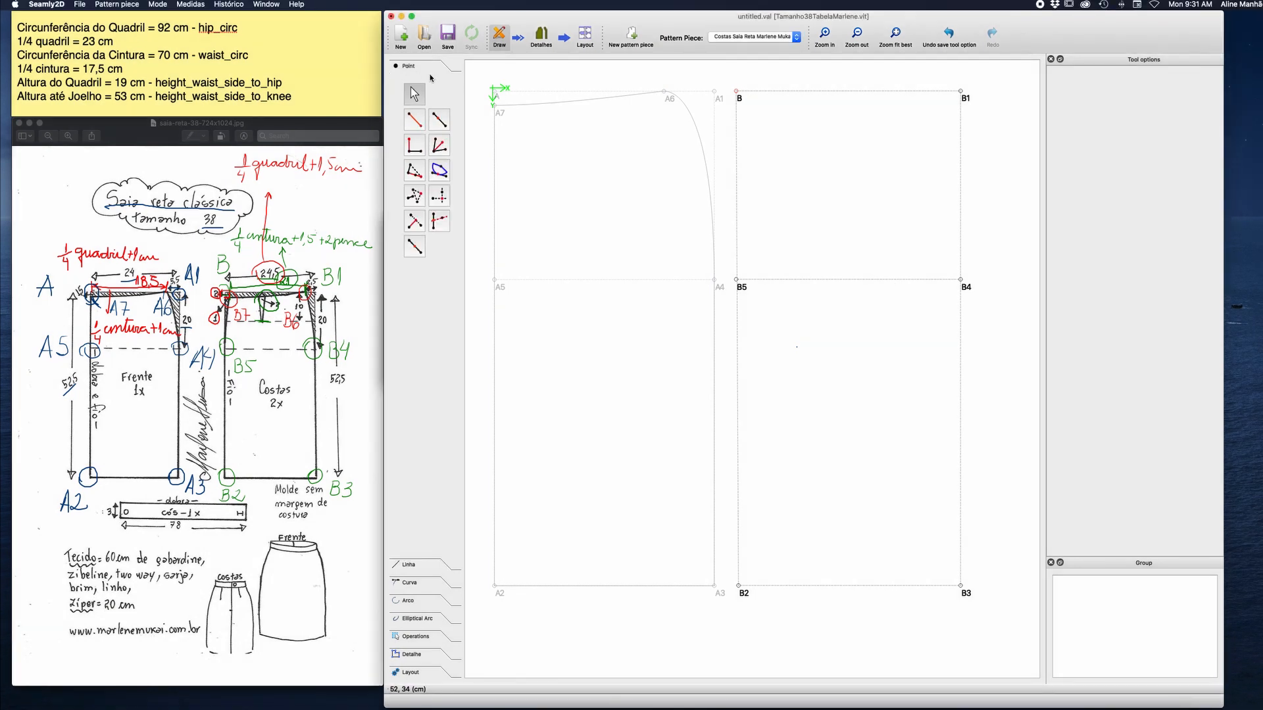
pyautogui.click(413, 119)
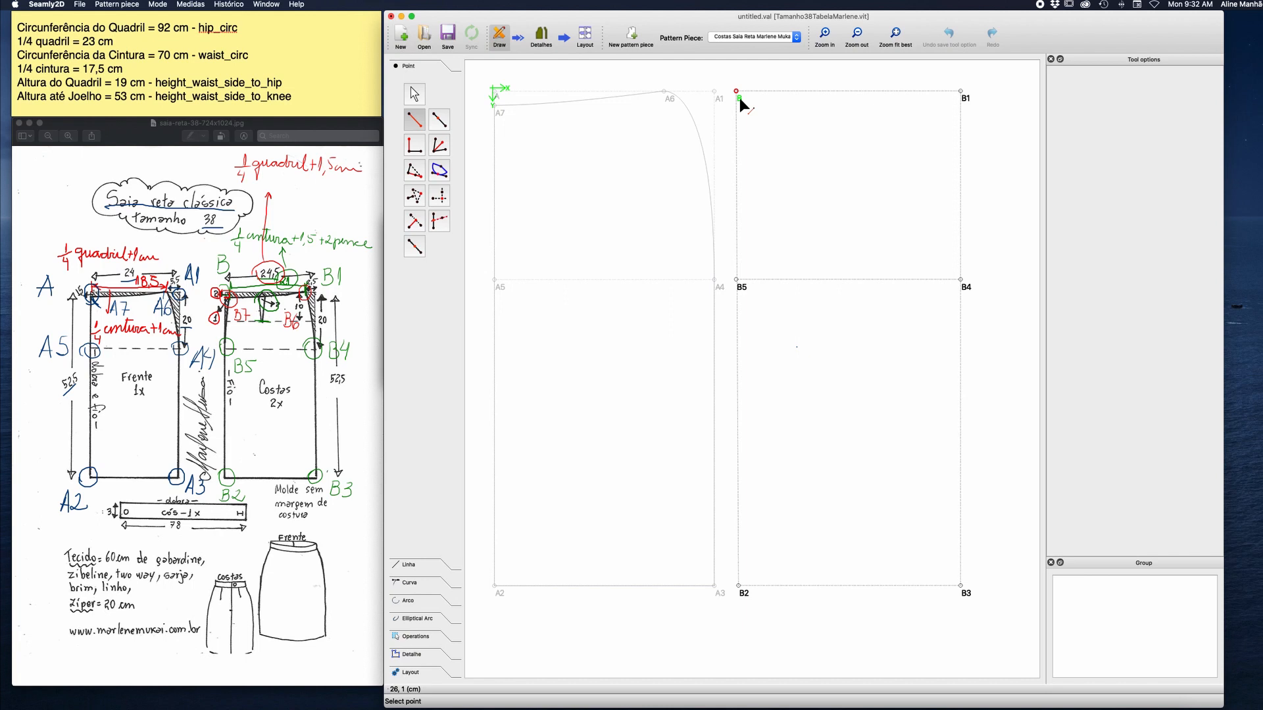
pyautogui.click(739, 98)
pyautogui.click(749, 90)
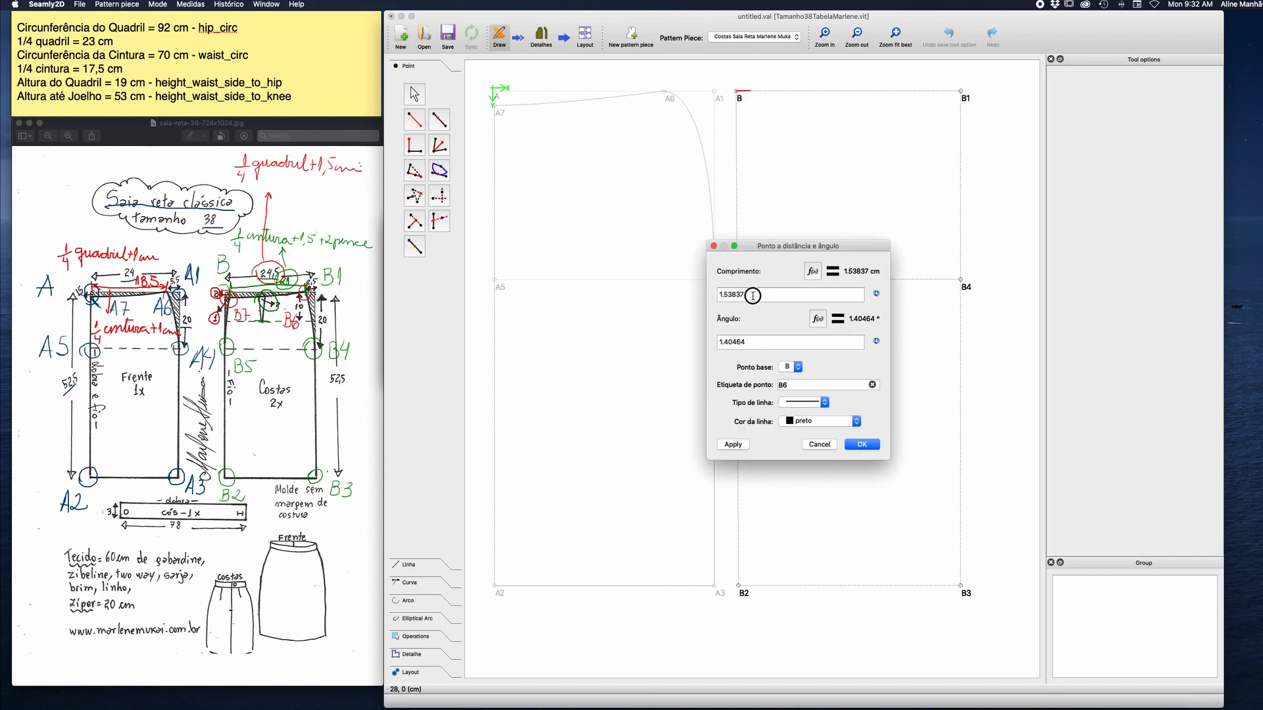
pyautogui.moveTo(748, 295); pyautogui.dragTo(708, 295)
pyautogui.write('1')
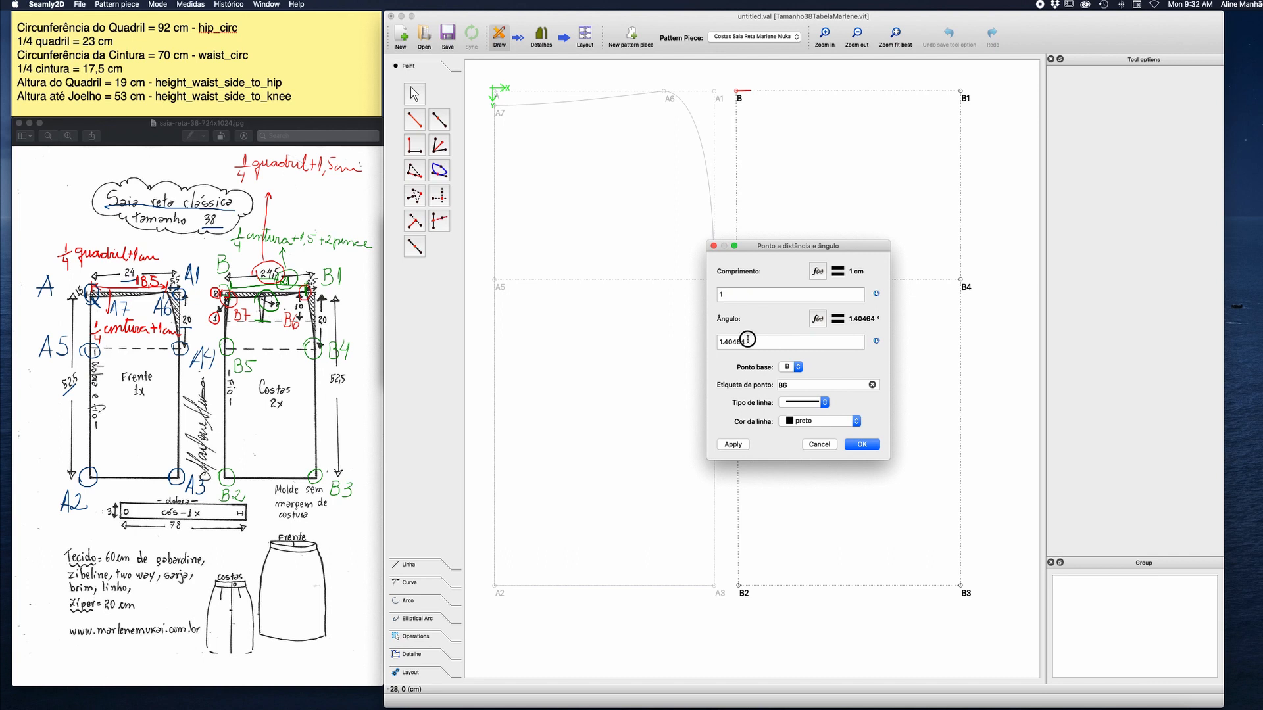
pyautogui.moveTo(750, 342); pyautogui.dragTo(696, 340)
pyautogui.write('0')
pyautogui.press('BackSpace')
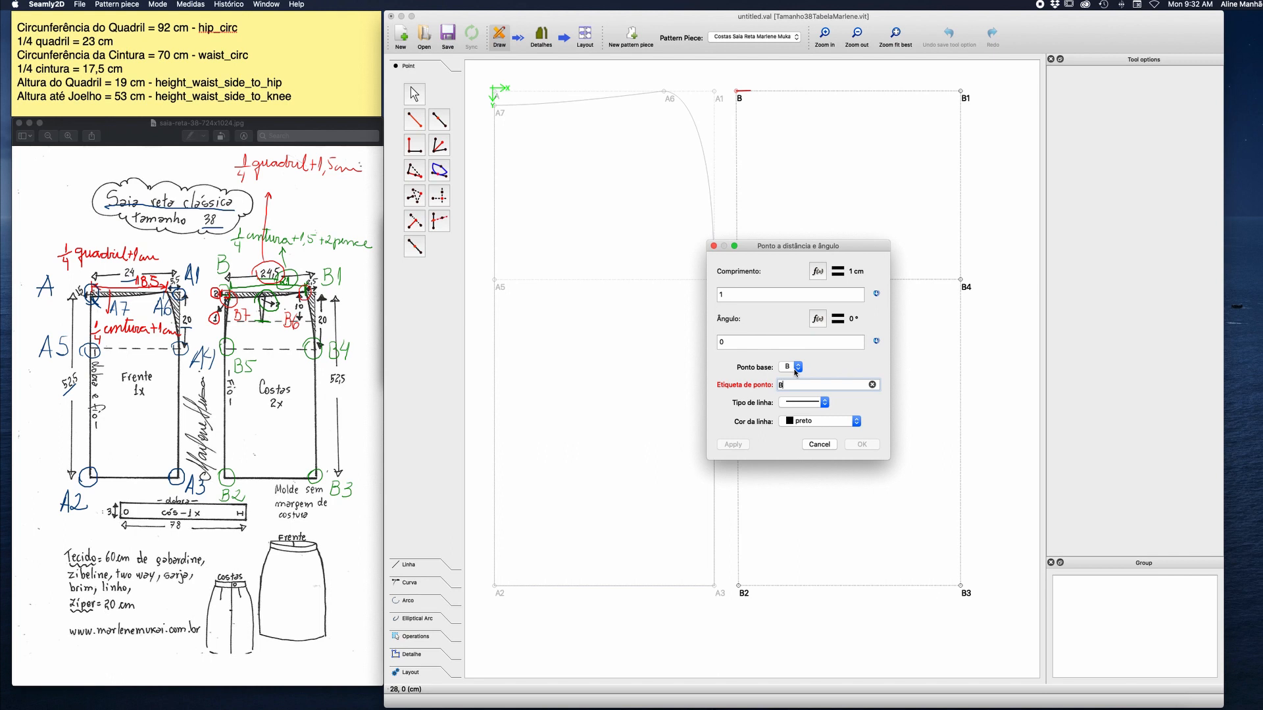
pyautogui.write('9')
pyautogui.click(861, 445)
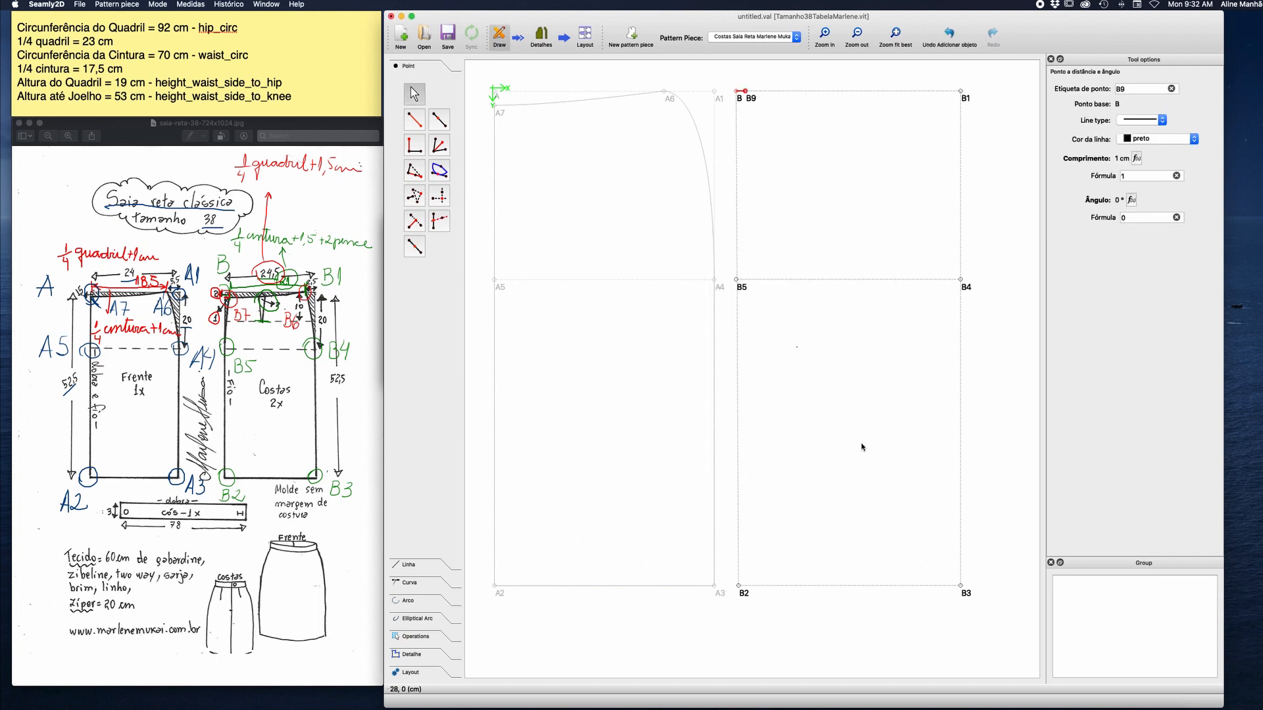
# Start another point from B with a length of 2 cm and an angle of 270°.
pyautogui.click(414, 119)
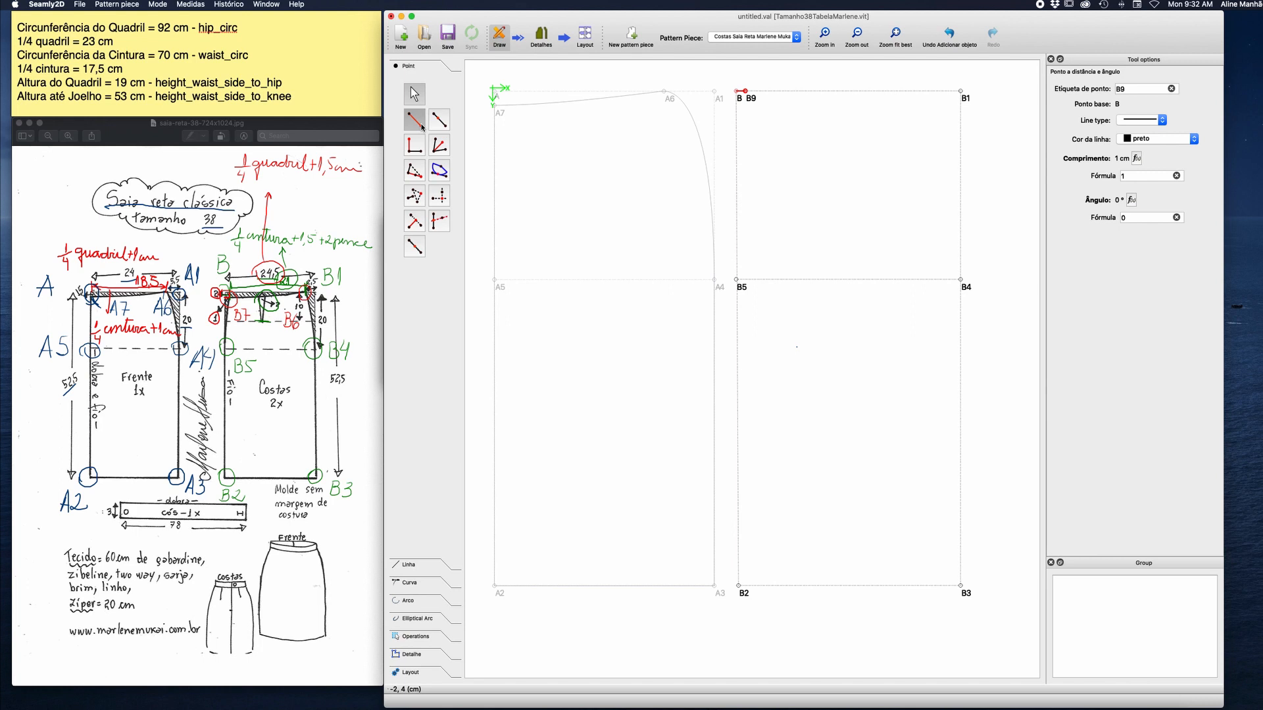
pyautogui.click(737, 92)
pyautogui.click(737, 113)
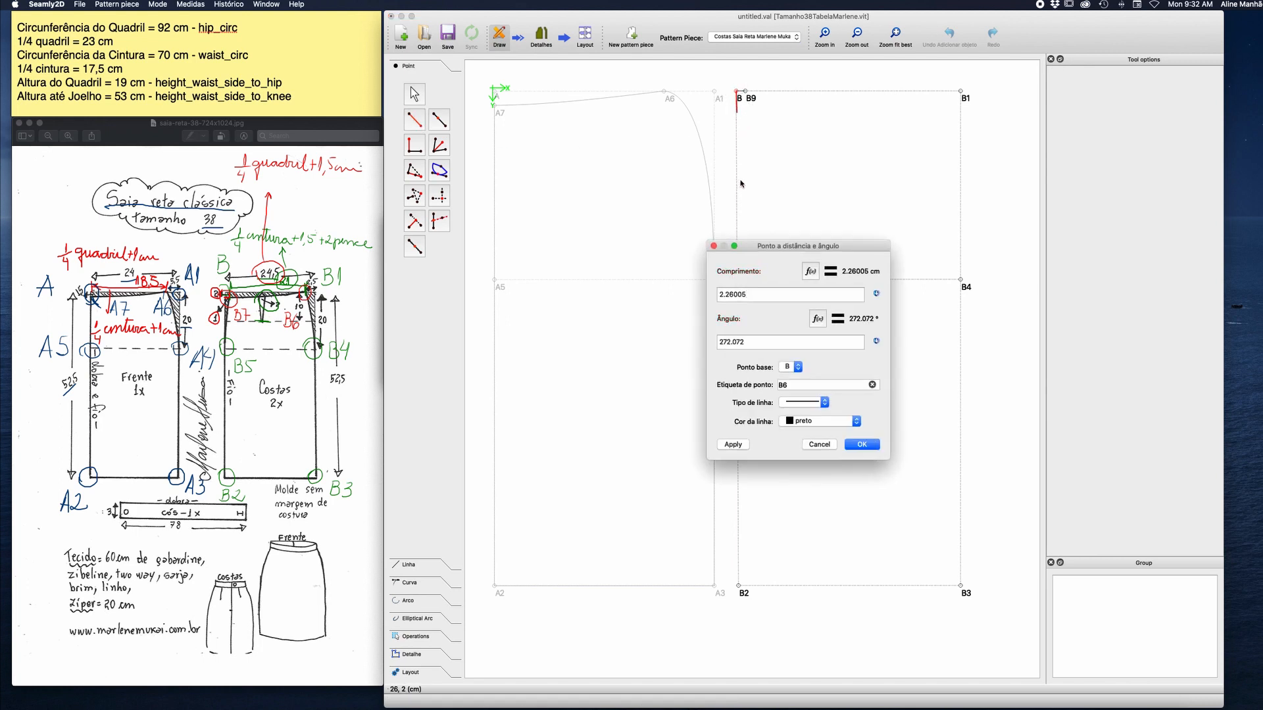
pyautogui.moveTo(750, 295); pyautogui.dragTo(691, 294)
pyautogui.write('2')
pyautogui.press('Tab')
pyautogui.write('27')
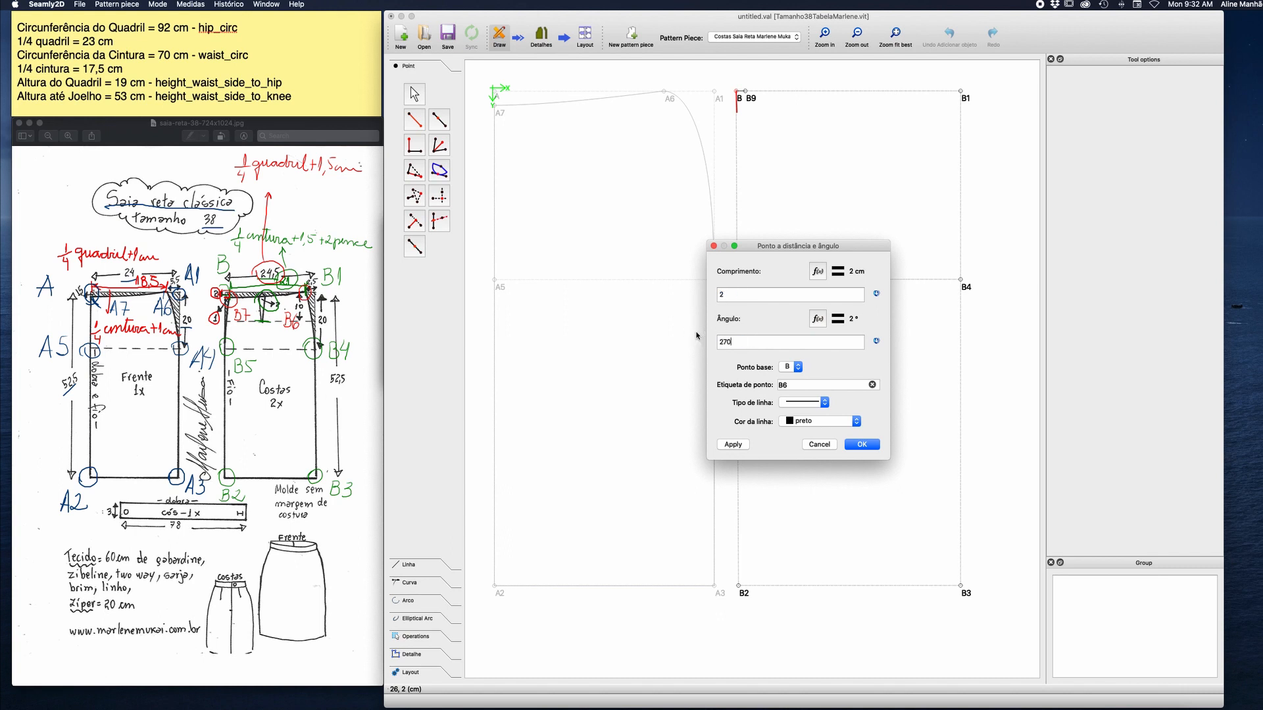
# Label the new point B8, give it no line, and create it.
pyautogui.click(792, 384)
pyautogui.press('BackSpace')
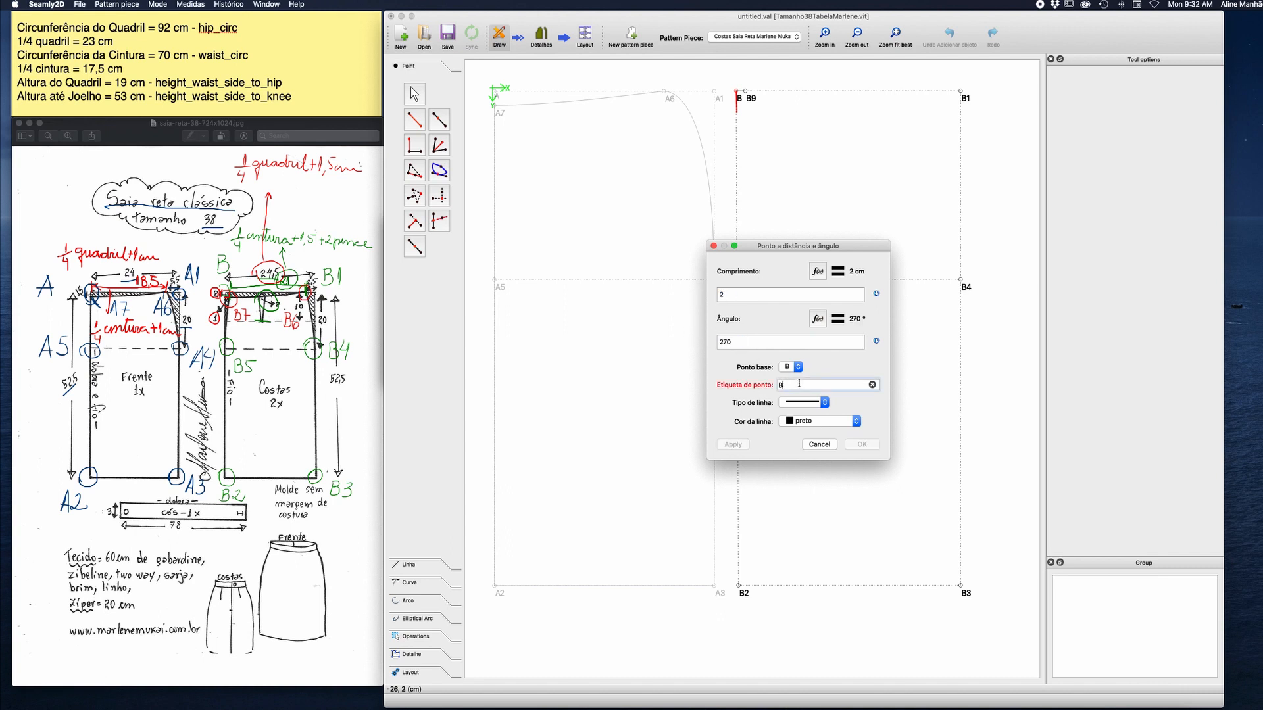
pyautogui.write('8')
pyautogui.click(826, 406)
pyautogui.click(812, 412)
pyautogui.click(863, 446)
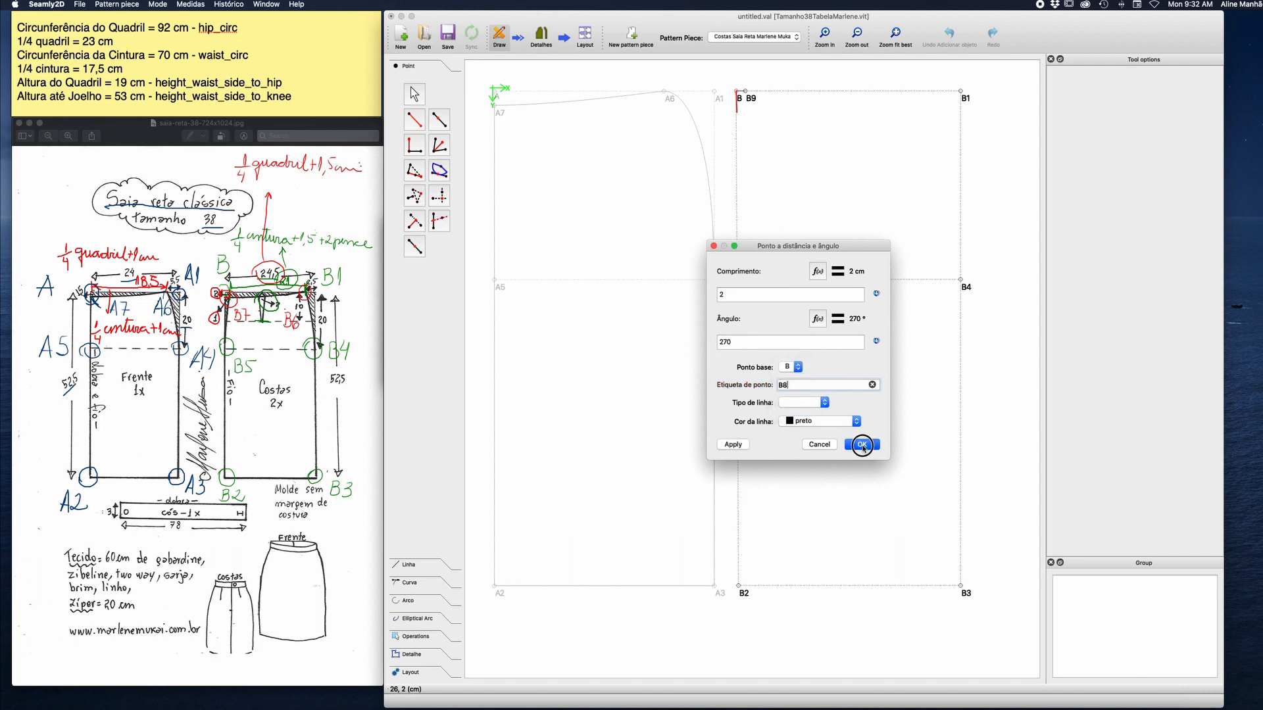
# Change the line type of point B9 so the solid line from B is hidden.
pyautogui.click(752, 99)
pyautogui.click(1161, 119)
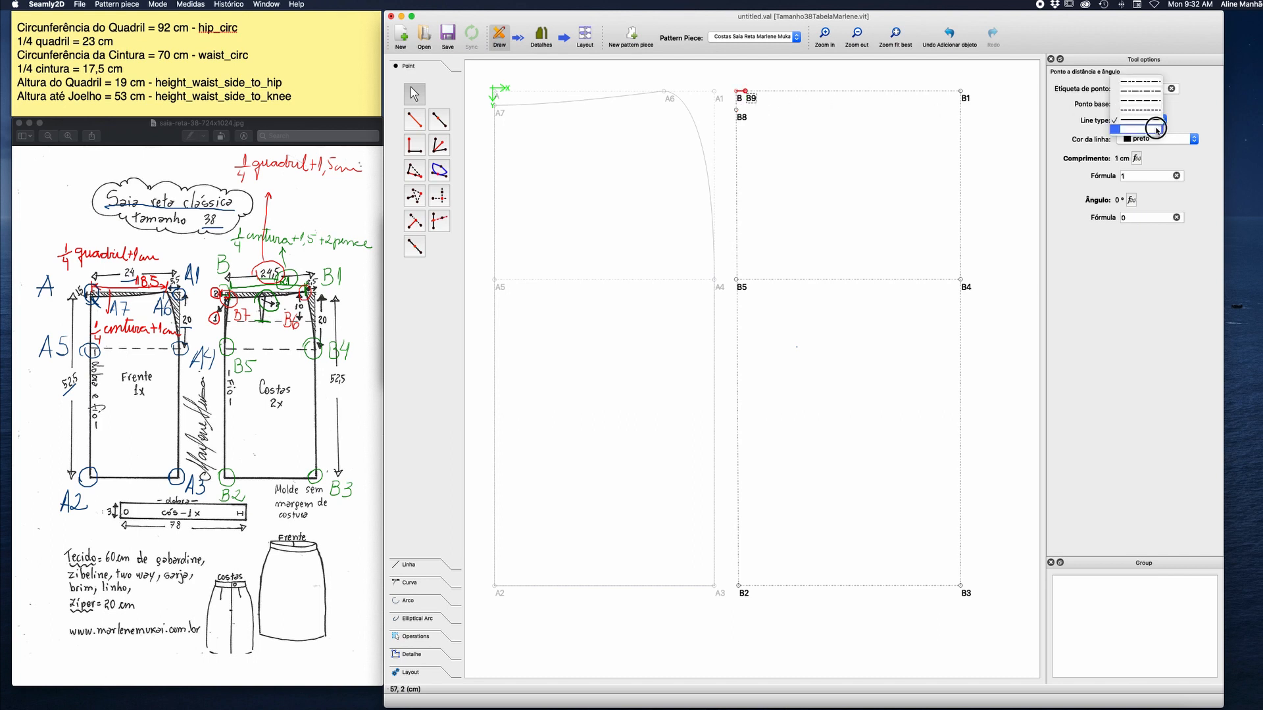
pyautogui.click(1141, 108)
pyautogui.click(799, 157)
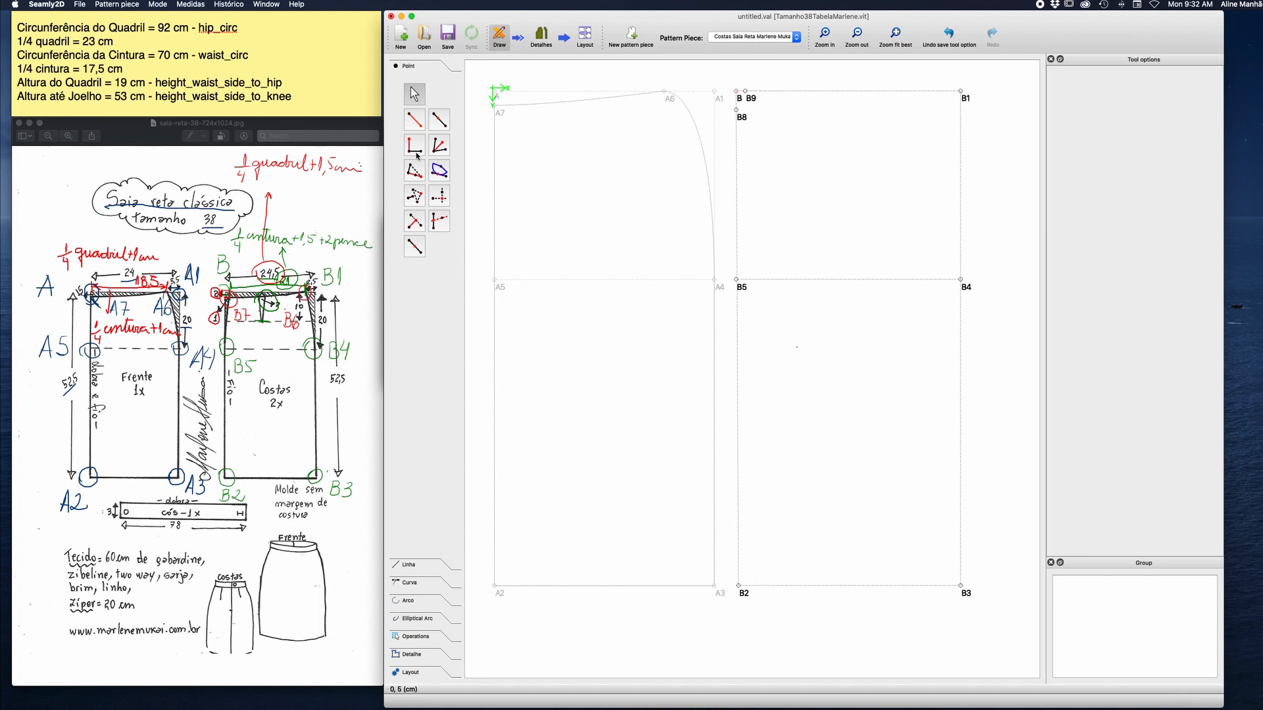
# Create a point from the X position of B9 and the Y position of B8, and label it B7.
pyautogui.click(440, 195)
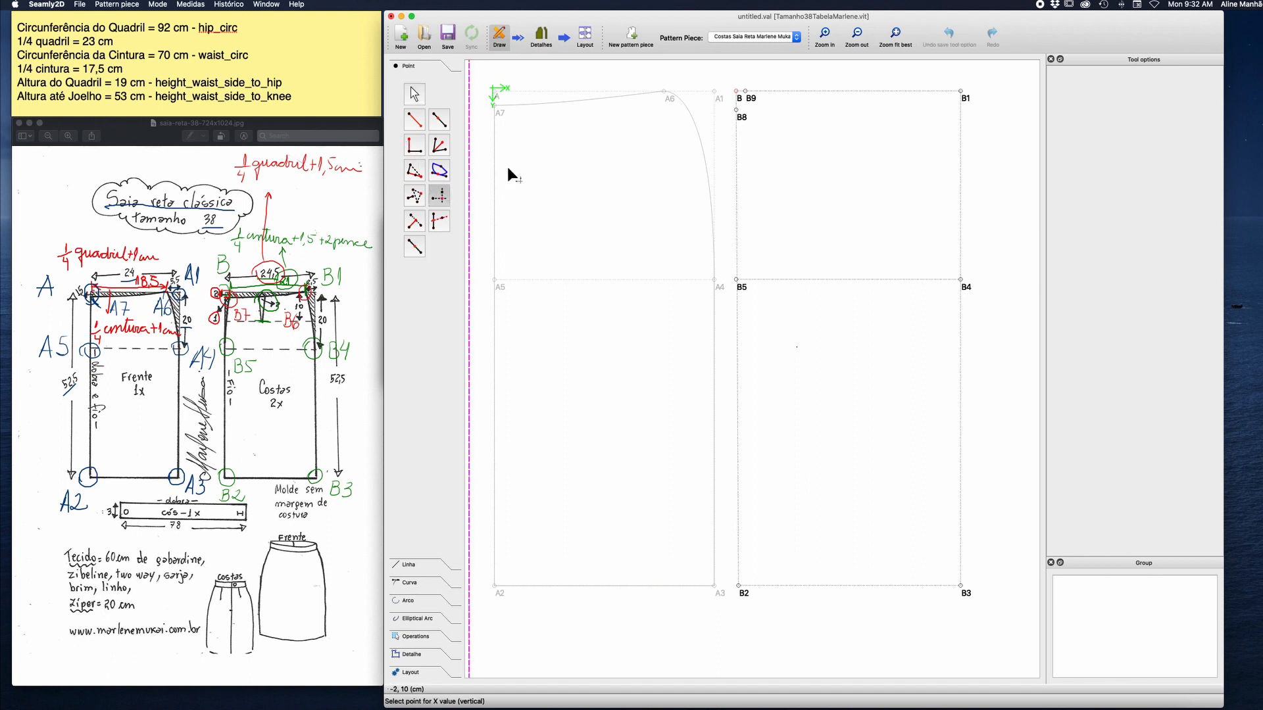
pyautogui.click(752, 100)
pyautogui.click(738, 111)
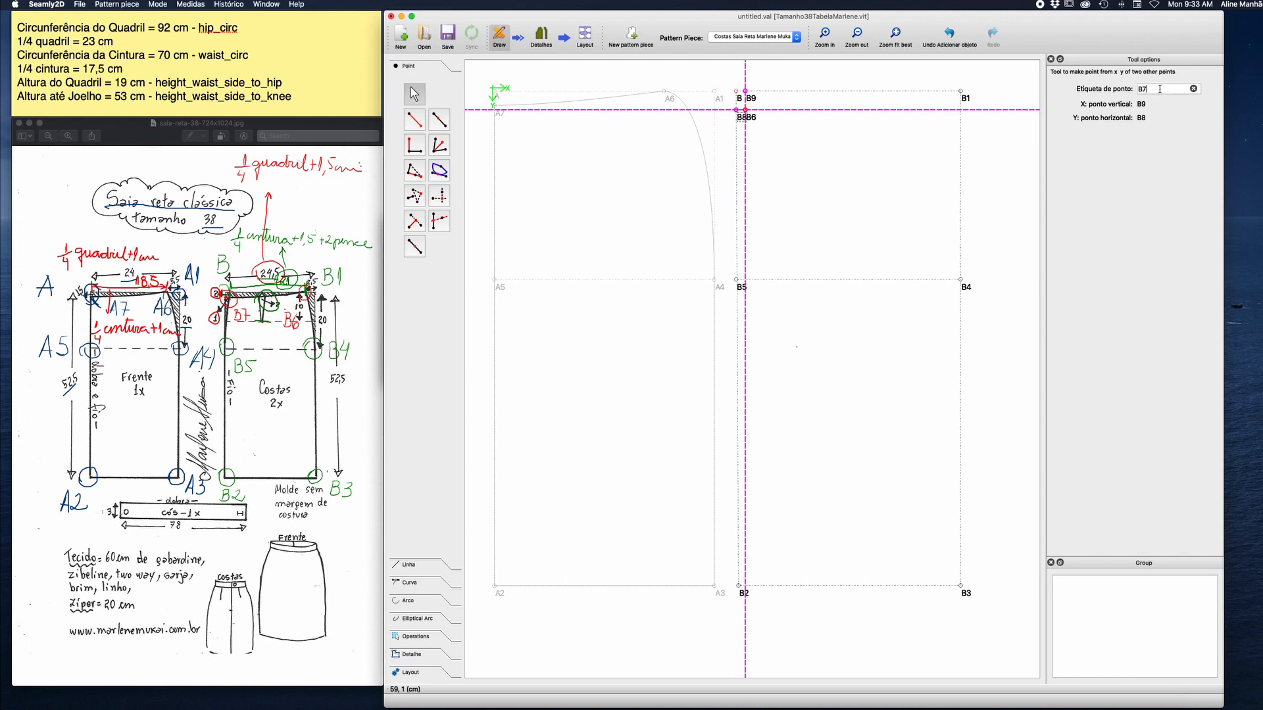
pyautogui.click(824, 127)
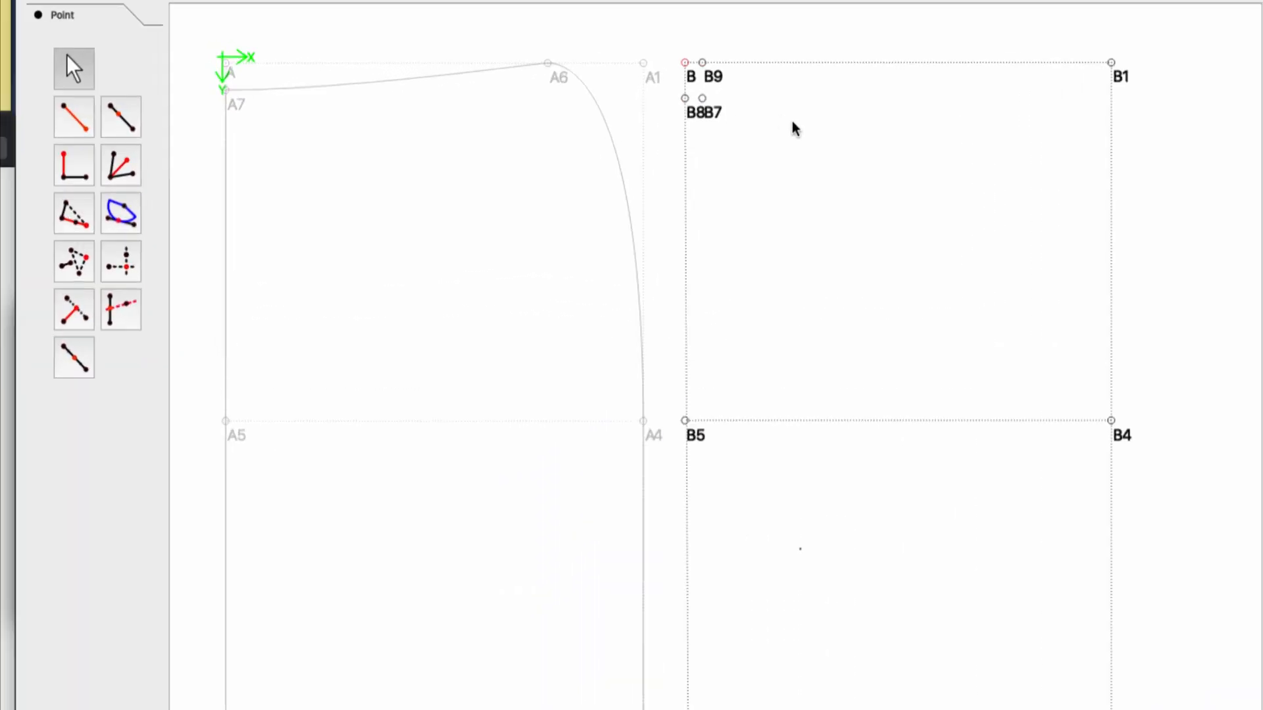
# Move the label of B8 to the outer side of its point and the label of B9 above the top line.
pyautogui.moveTo(665, 114); pyautogui.dragTo(633, 112)
pyautogui.moveTo(676, 66); pyautogui.dragTo(665, 23)
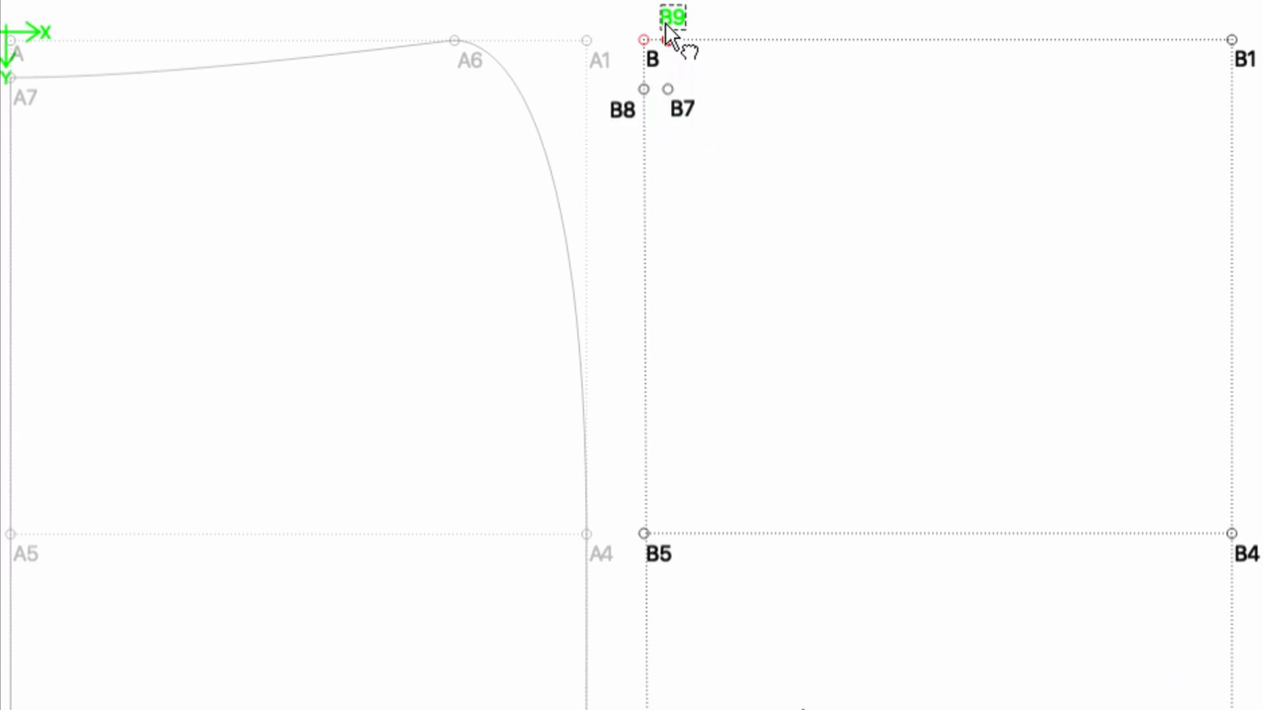
pyautogui.rightClick(622, 106)
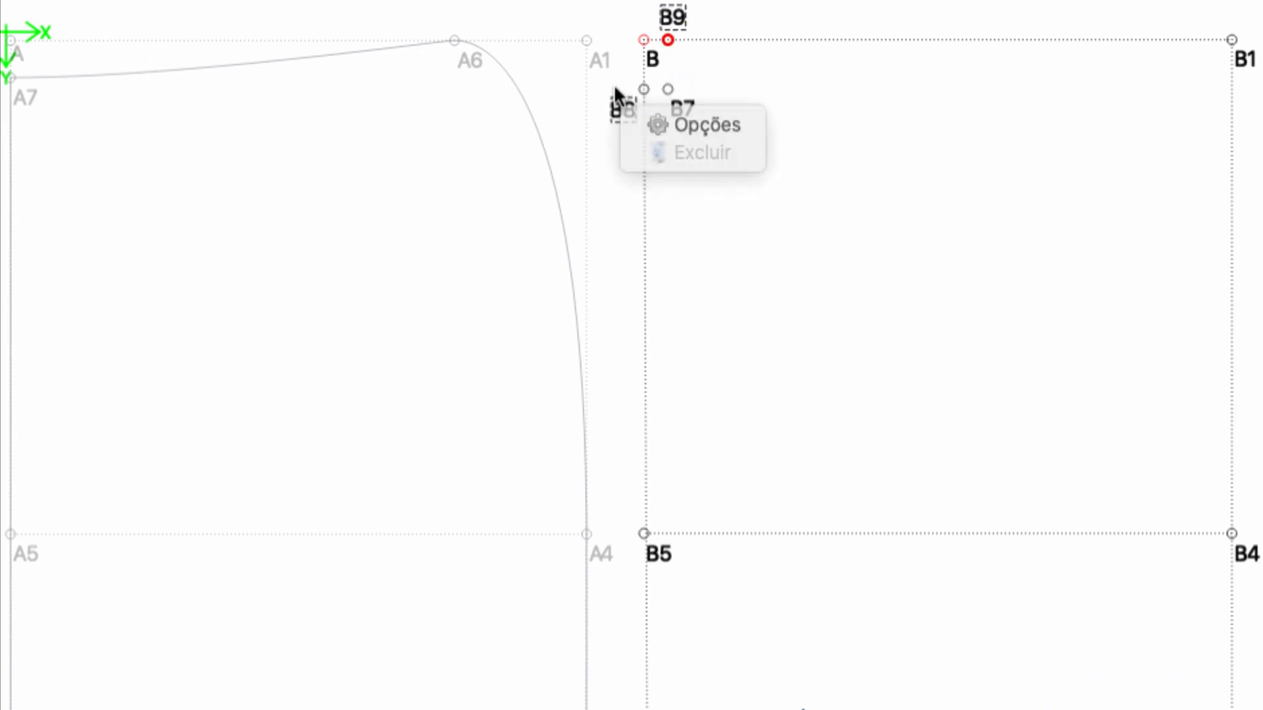
pyautogui.click(615, 92)
pyautogui.rightClick(618, 103)
pyautogui.click(624, 91)
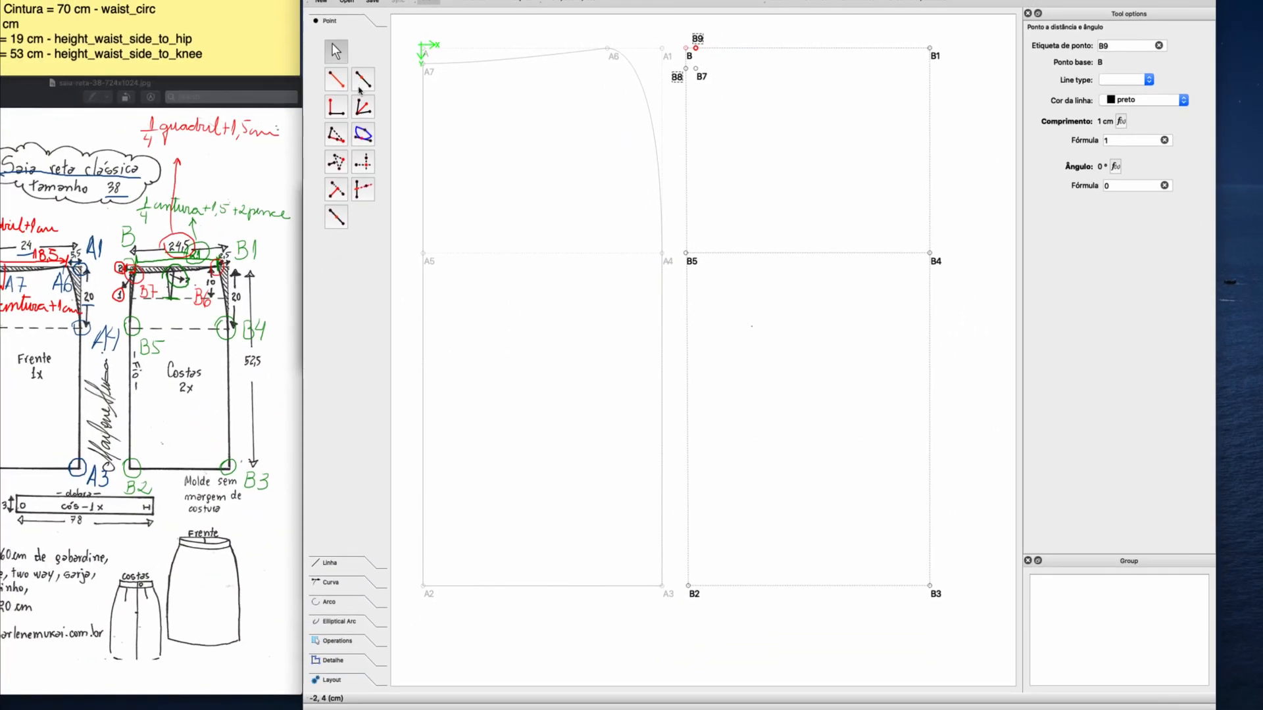
pyautogui.click(337, 79)
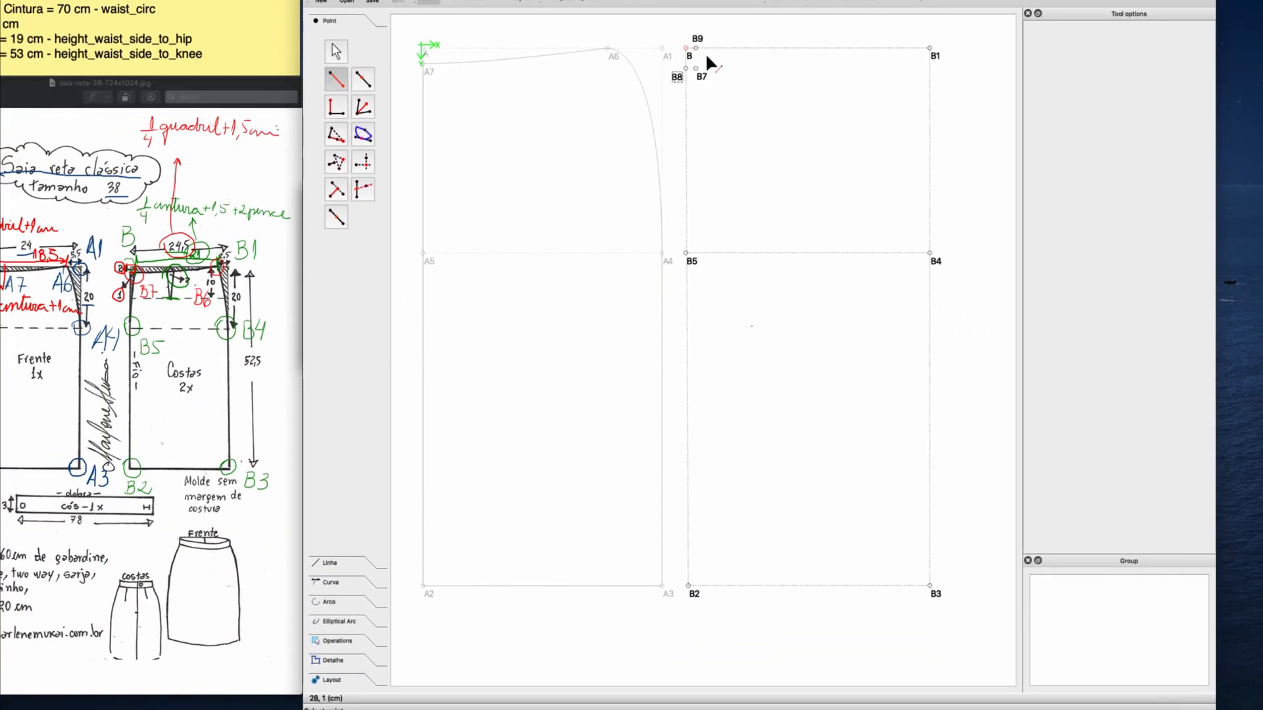
pyautogui.click(687, 48)
pyautogui.click(876, 47)
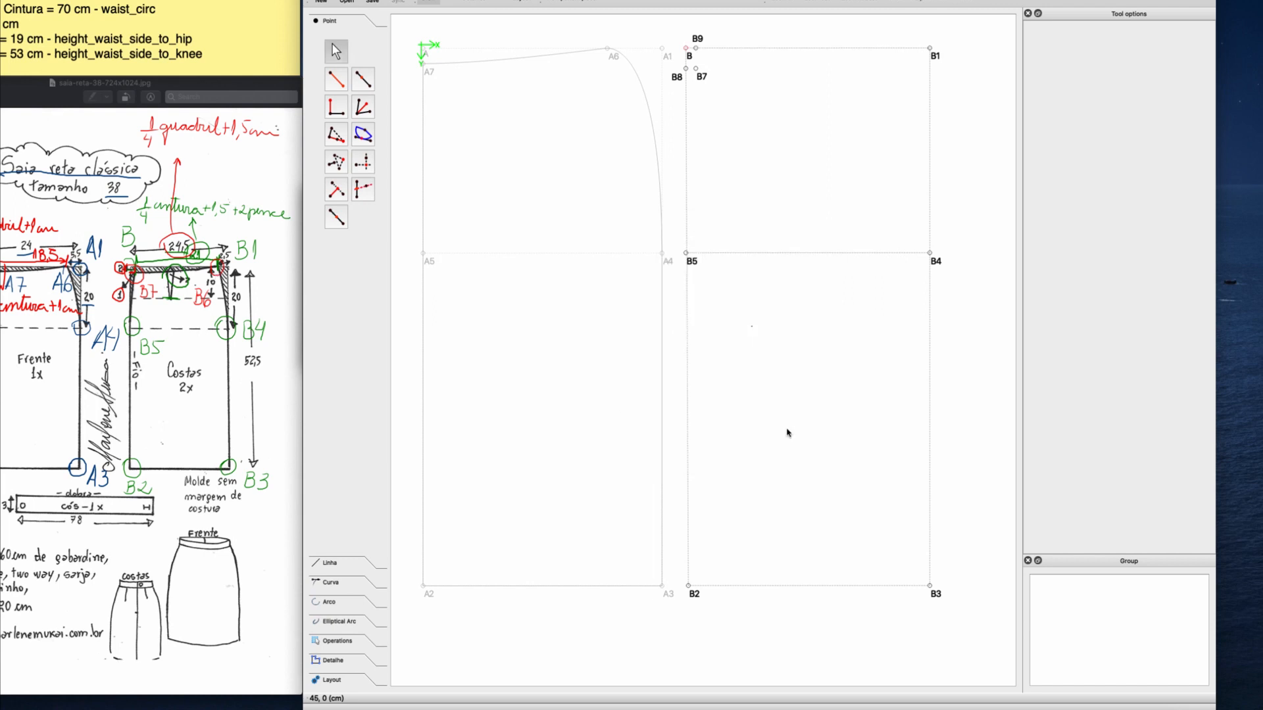
pyautogui.click(786, 431)
pyautogui.click(696, 48)
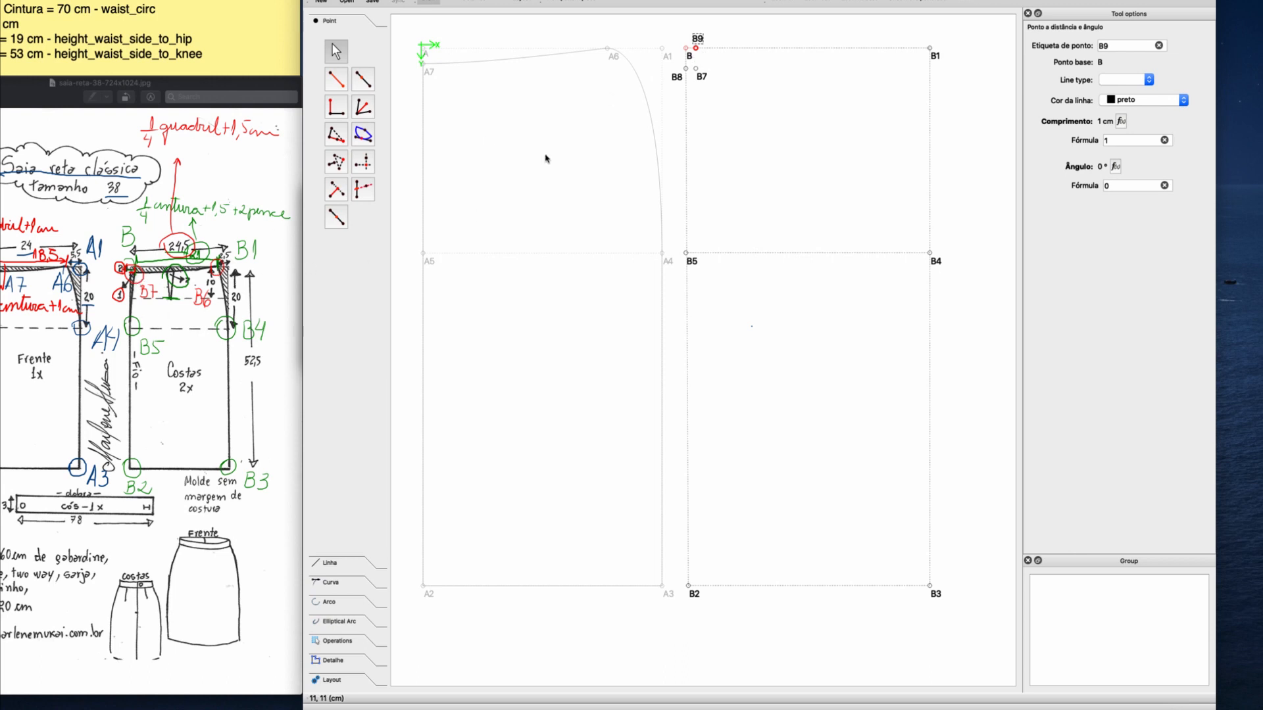
# Start a point at distance and angle from B9 towards B1, with an angle of 0°.
pyautogui.click(336, 81)
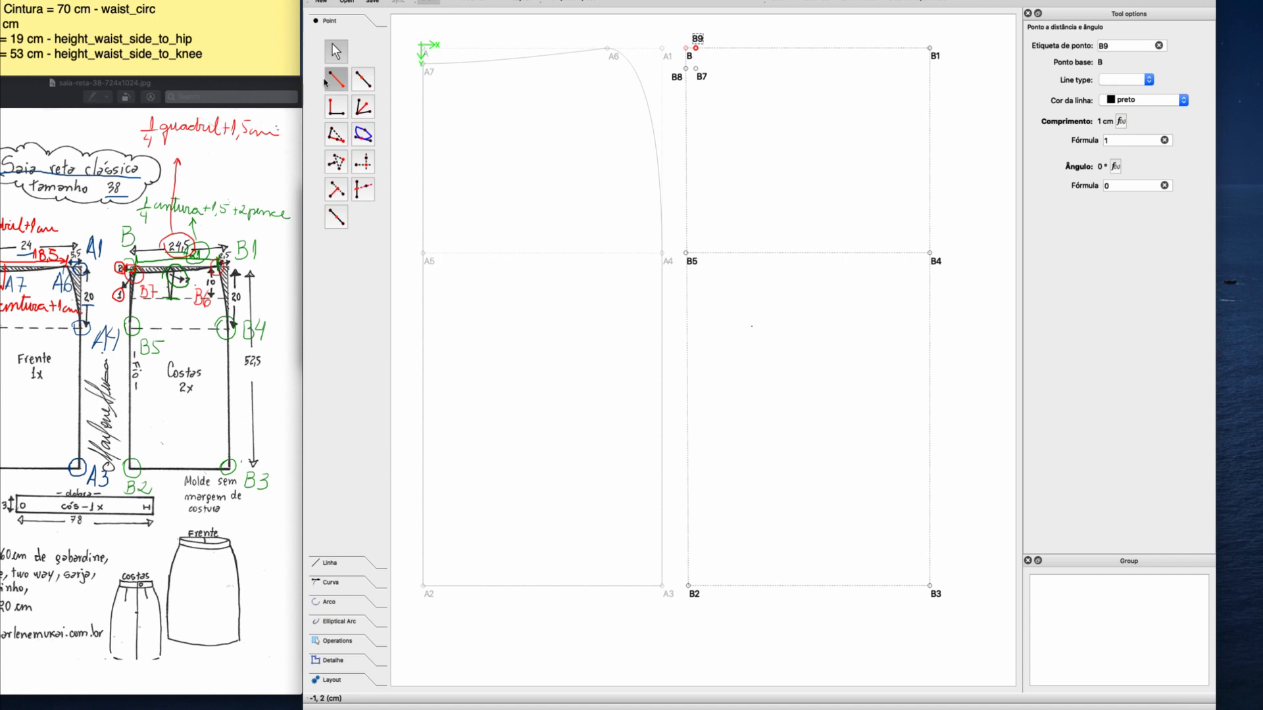
pyautogui.click(696, 46)
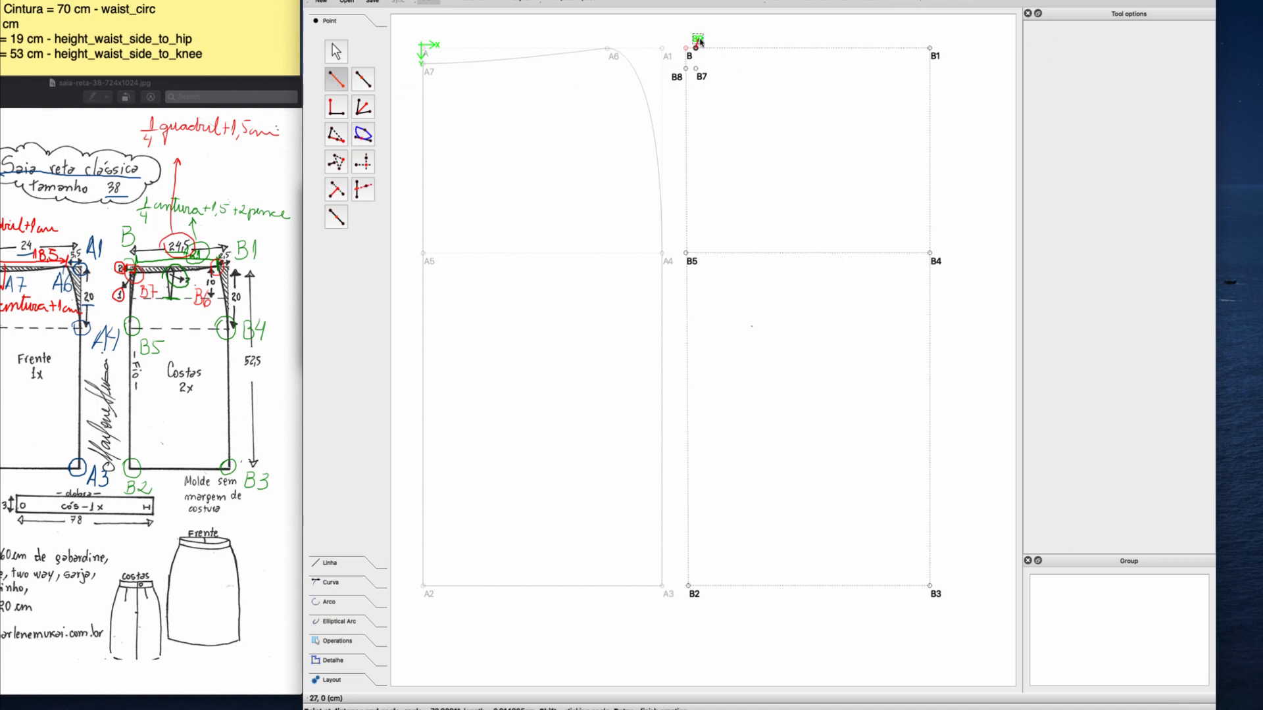
pyautogui.click(871, 48)
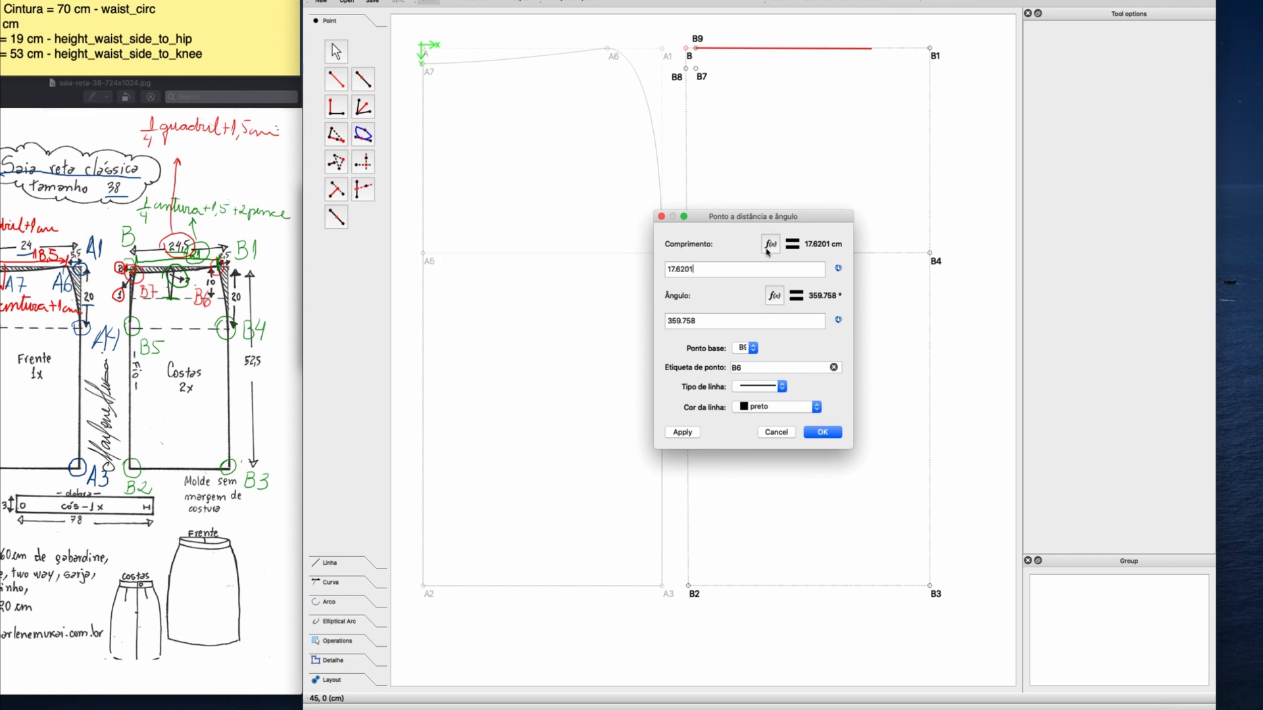
pyautogui.moveTo(703, 327); pyautogui.dragTo(639, 327)
# Set the new point's length formula to waist_circ/4+1.5+2 using the waist circumference measurement.
pyautogui.click(770, 244)
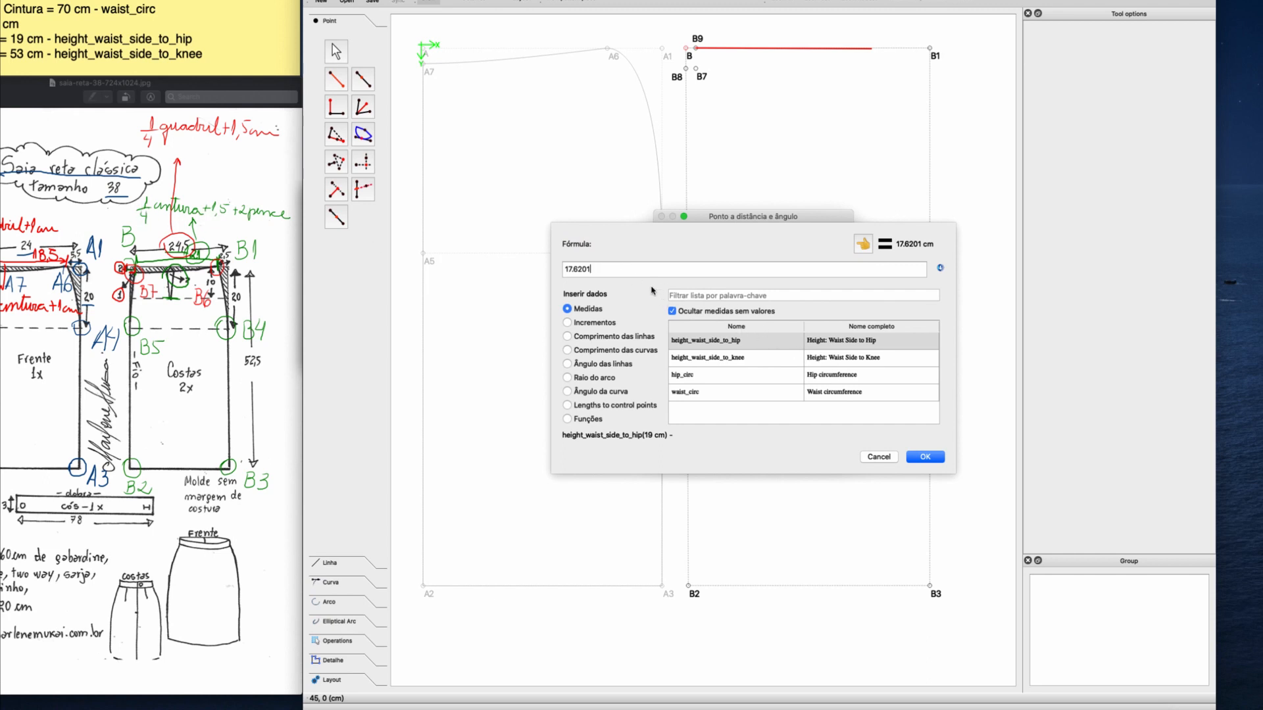
pyautogui.press('BackSpace')
pyautogui.press('BackSpace')
pyautogui.press('BackSpace')
pyautogui.press('BackSpace')
pyautogui.press('BackSpace')
pyautogui.press('BackSpace')
pyautogui.press('BackSpace')
pyautogui.doubleClick(824, 393)
pyautogui.click(635, 267)
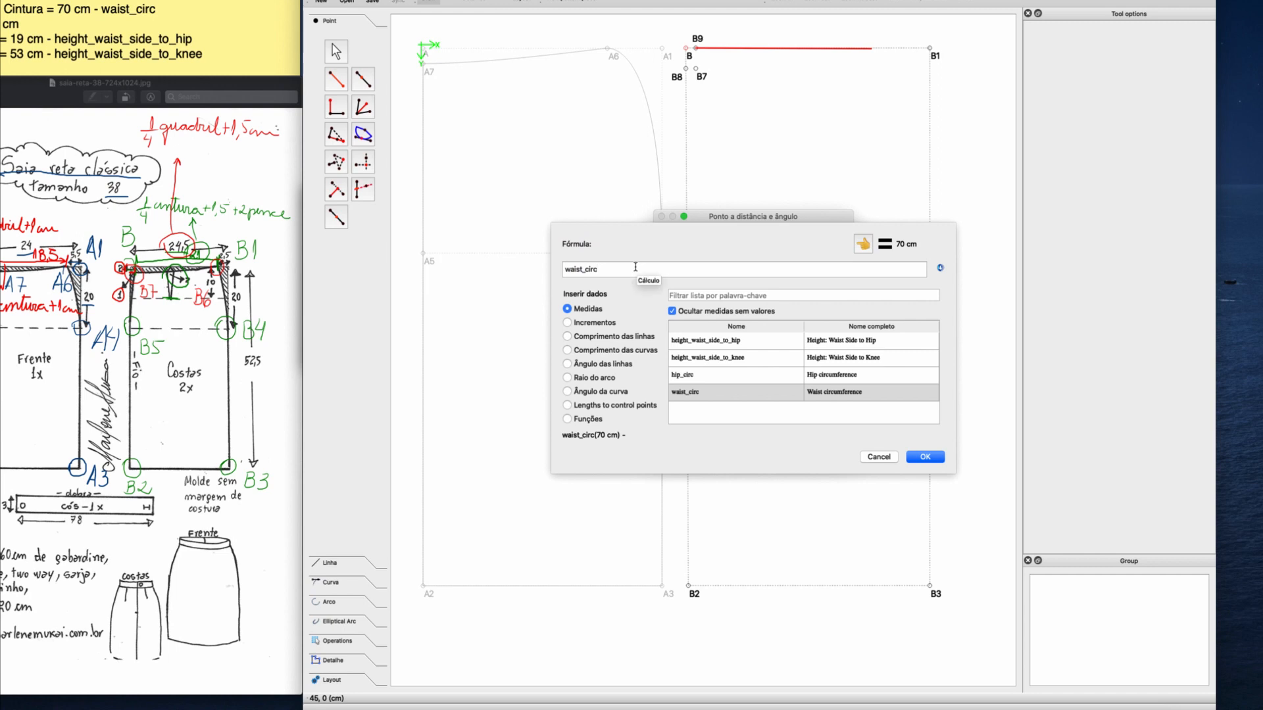
pyautogui.write('/4+1.5+2')
pyautogui.click(928, 459)
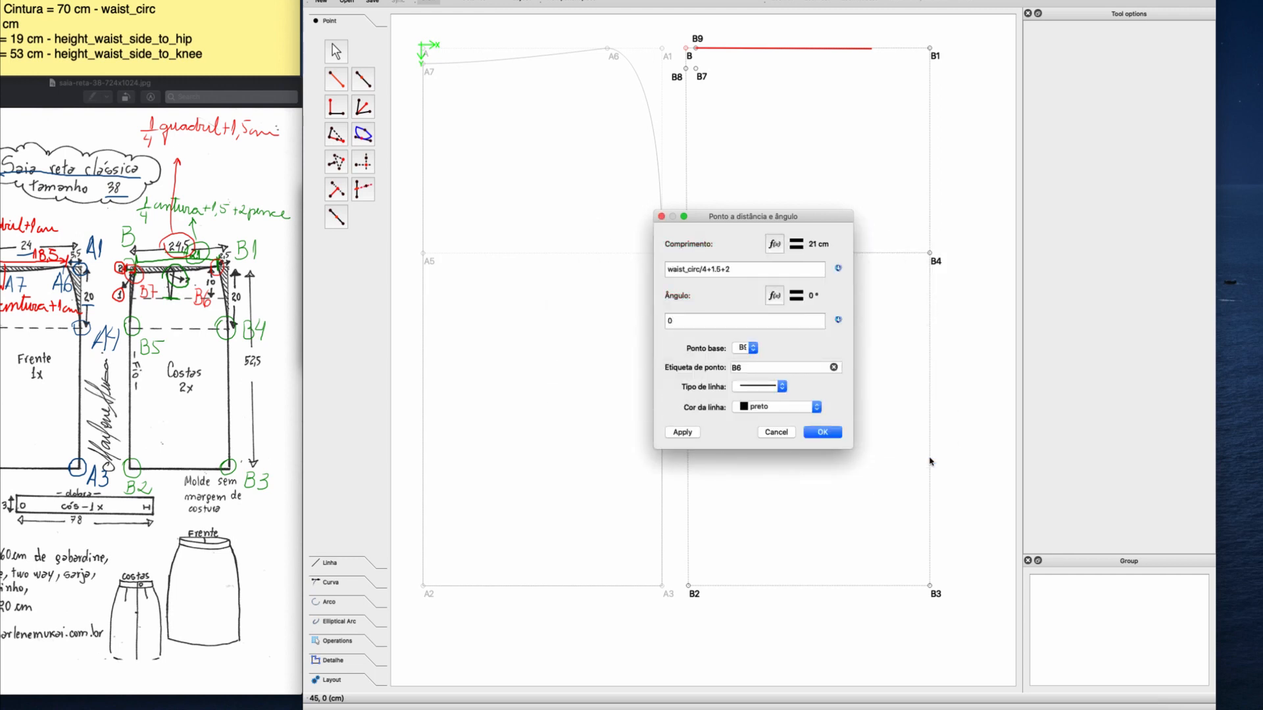
# Give the new point no line and create it with the label B6.
pyautogui.click(777, 388)
pyautogui.click(774, 395)
pyautogui.click(823, 432)
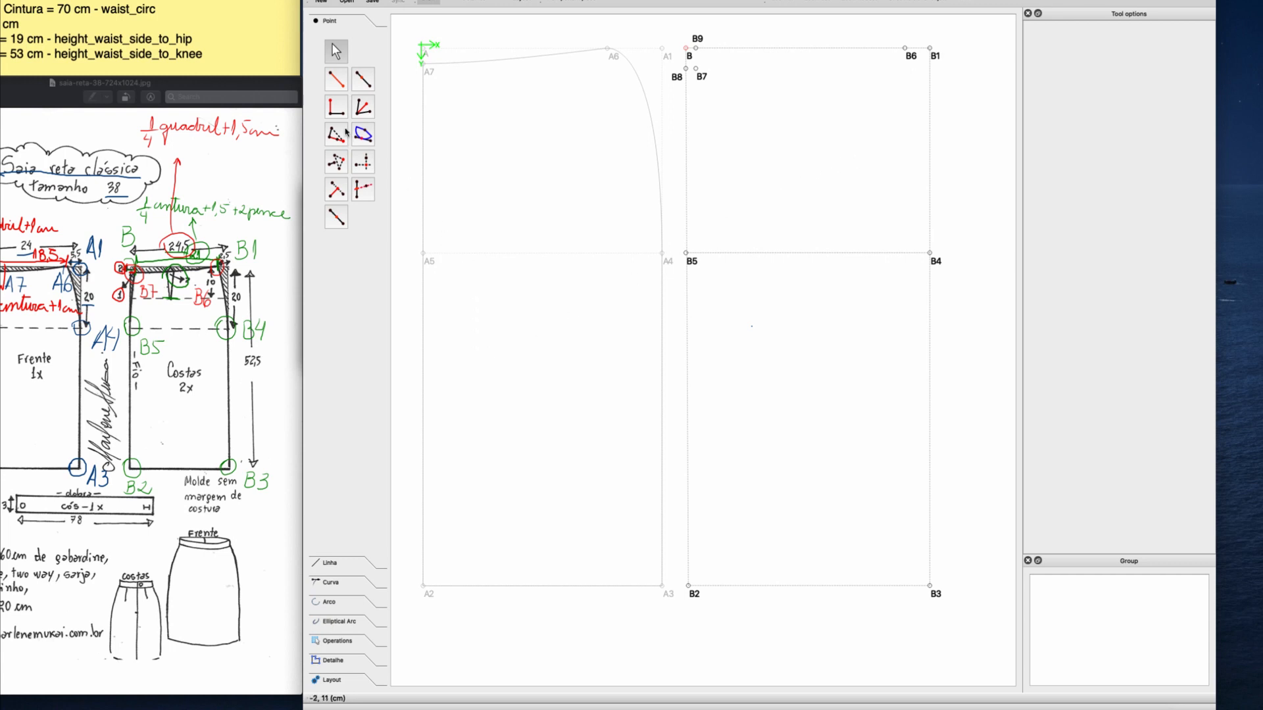
# Draw a straight line from B7 to B6 and set its colour to dark violet.
pyautogui.click(337, 566)
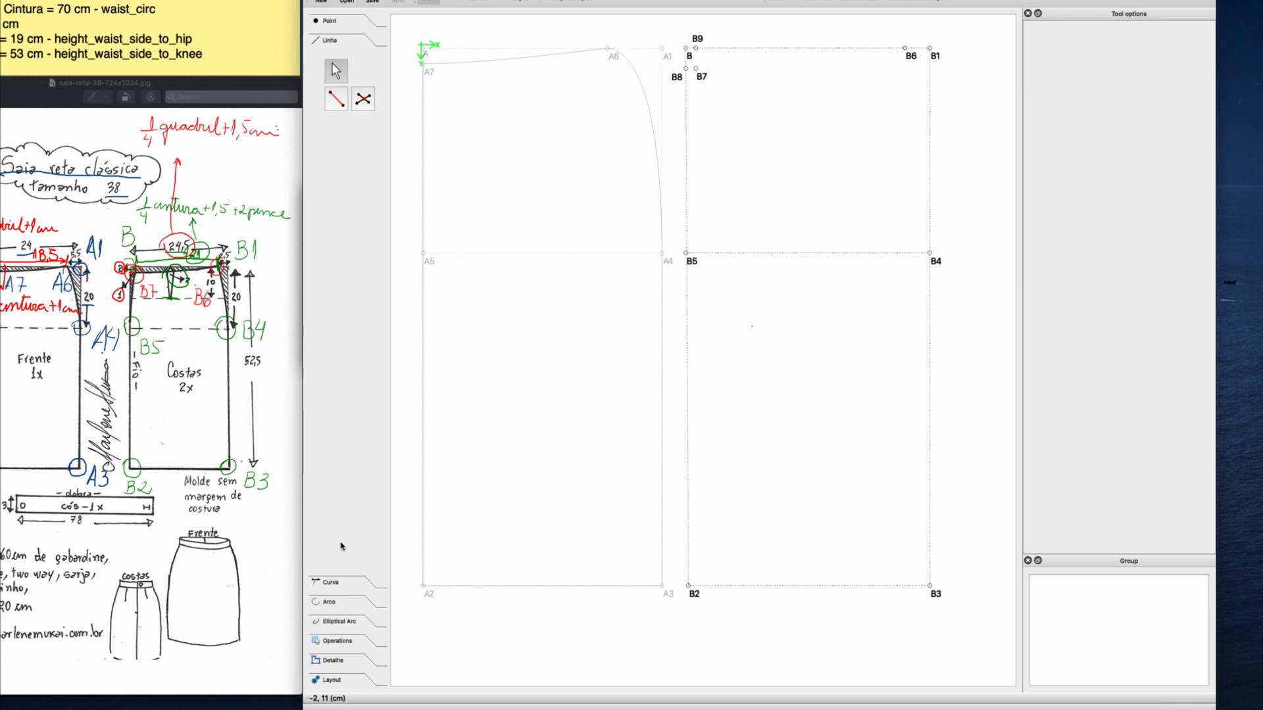
pyautogui.click(336, 98)
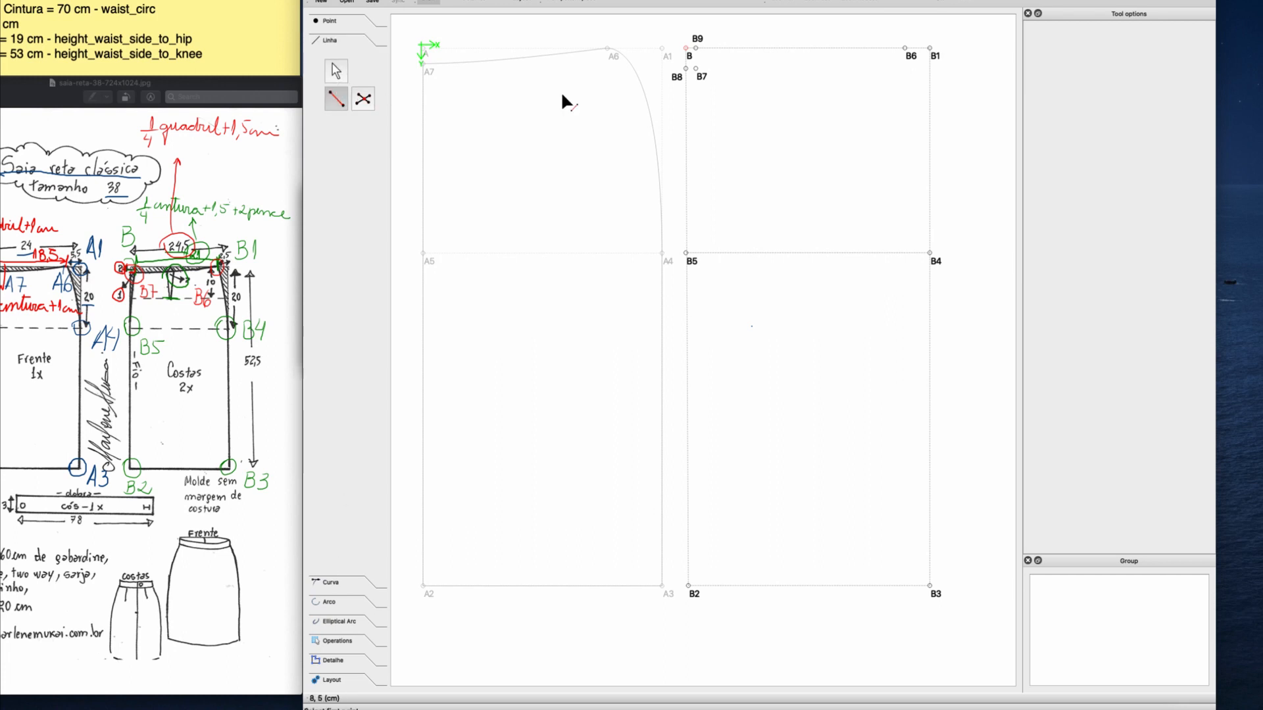
pyautogui.click(701, 78)
pyautogui.click(909, 53)
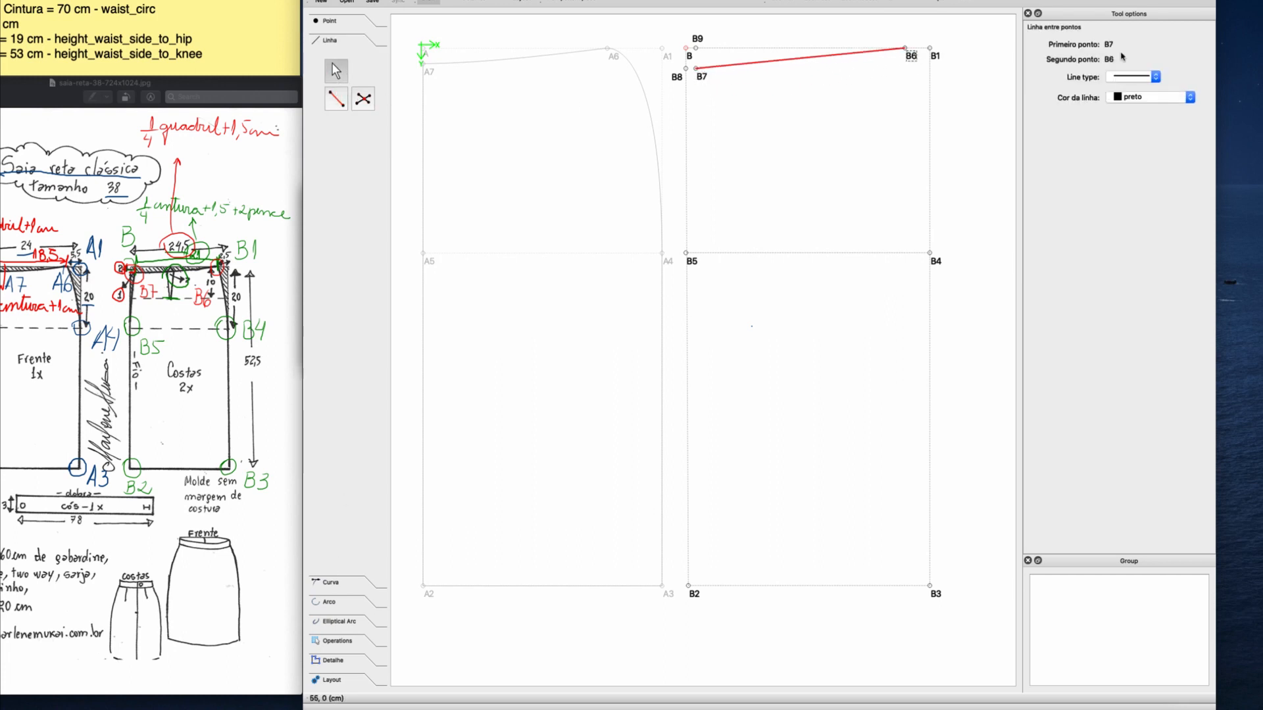
pyautogui.click(1190, 98)
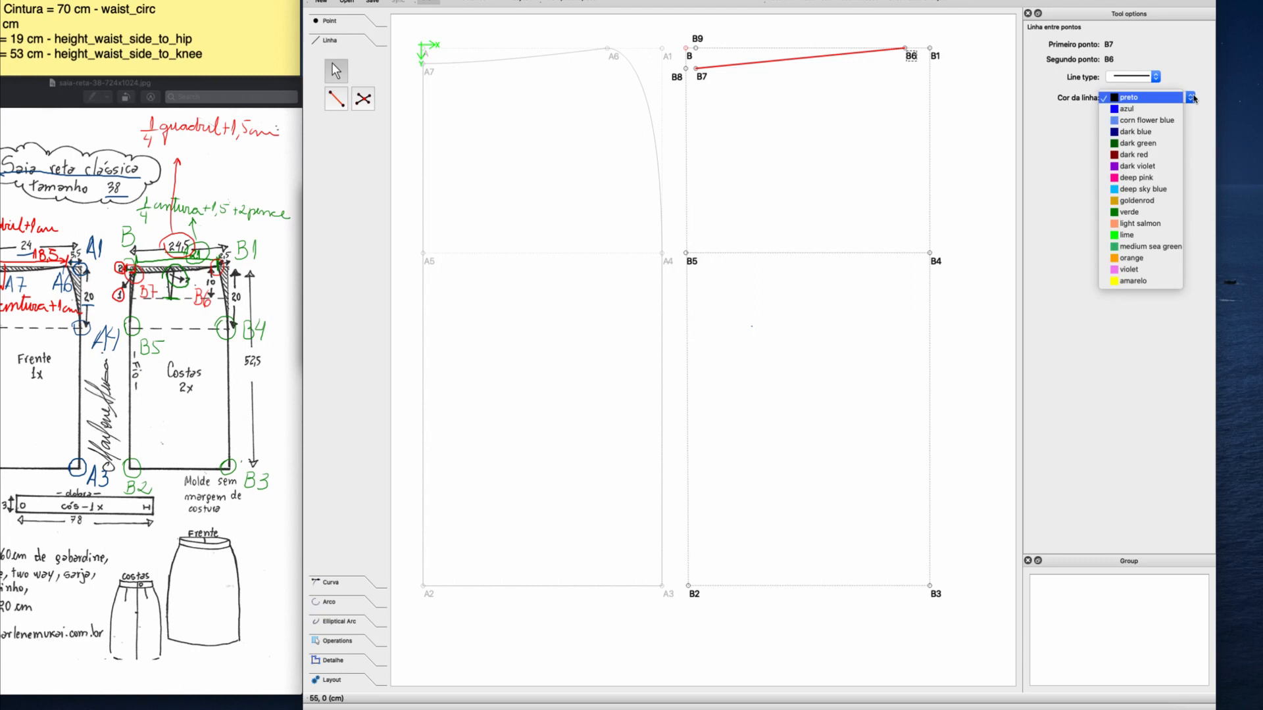
pyautogui.click(1149, 167)
pyautogui.click(882, 110)
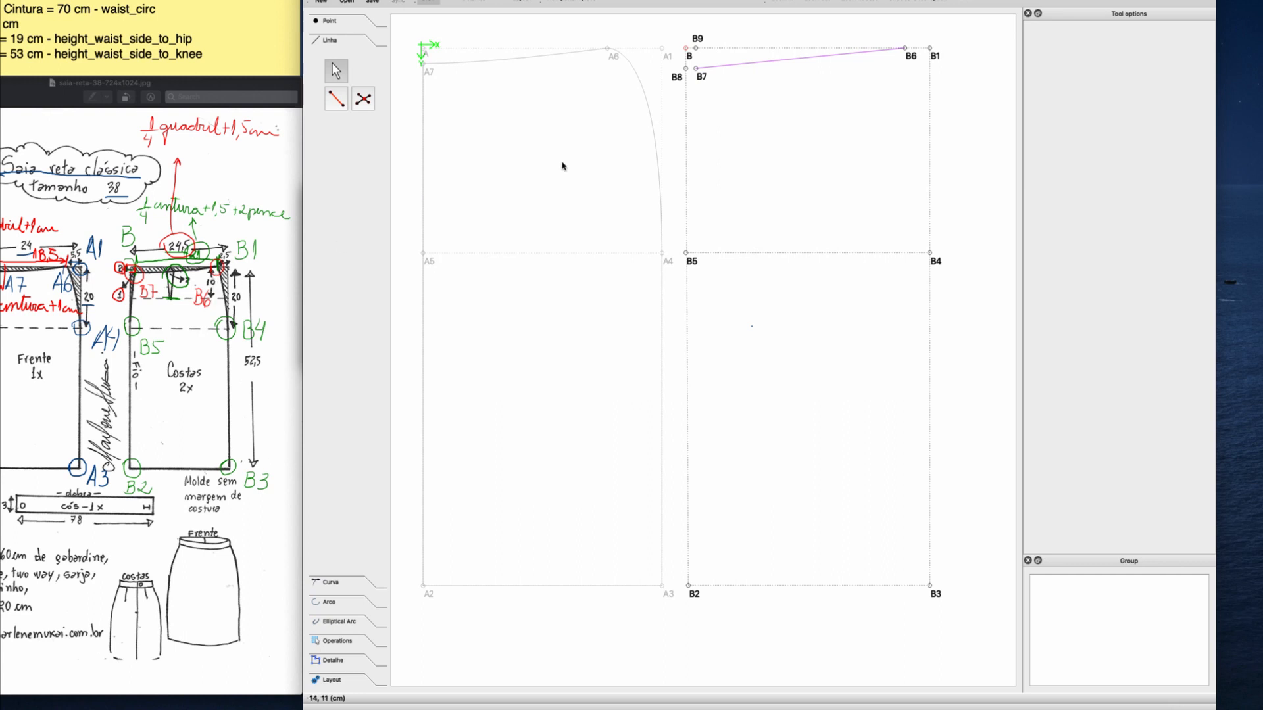
# Create a point along the line from B7 to B6 at CurrentLength/2, without a line, and move its label above the waistline.
pyautogui.click(325, 22)
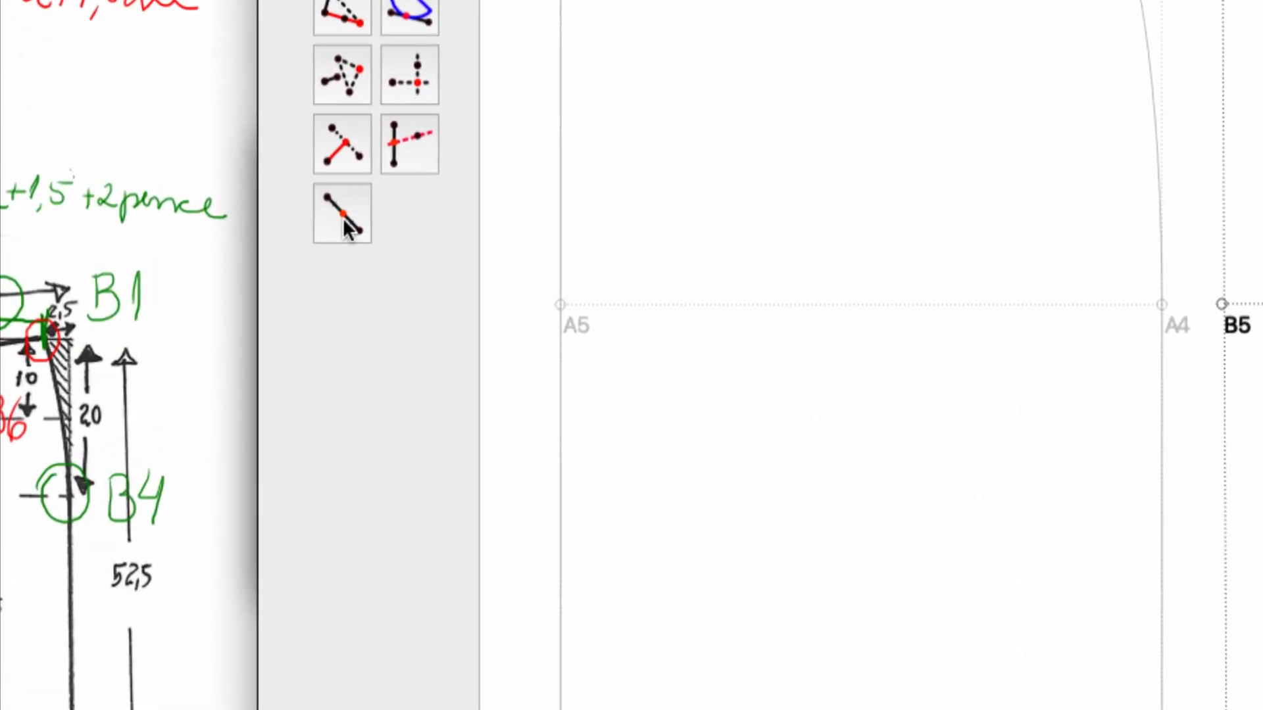
pyautogui.click(345, 219)
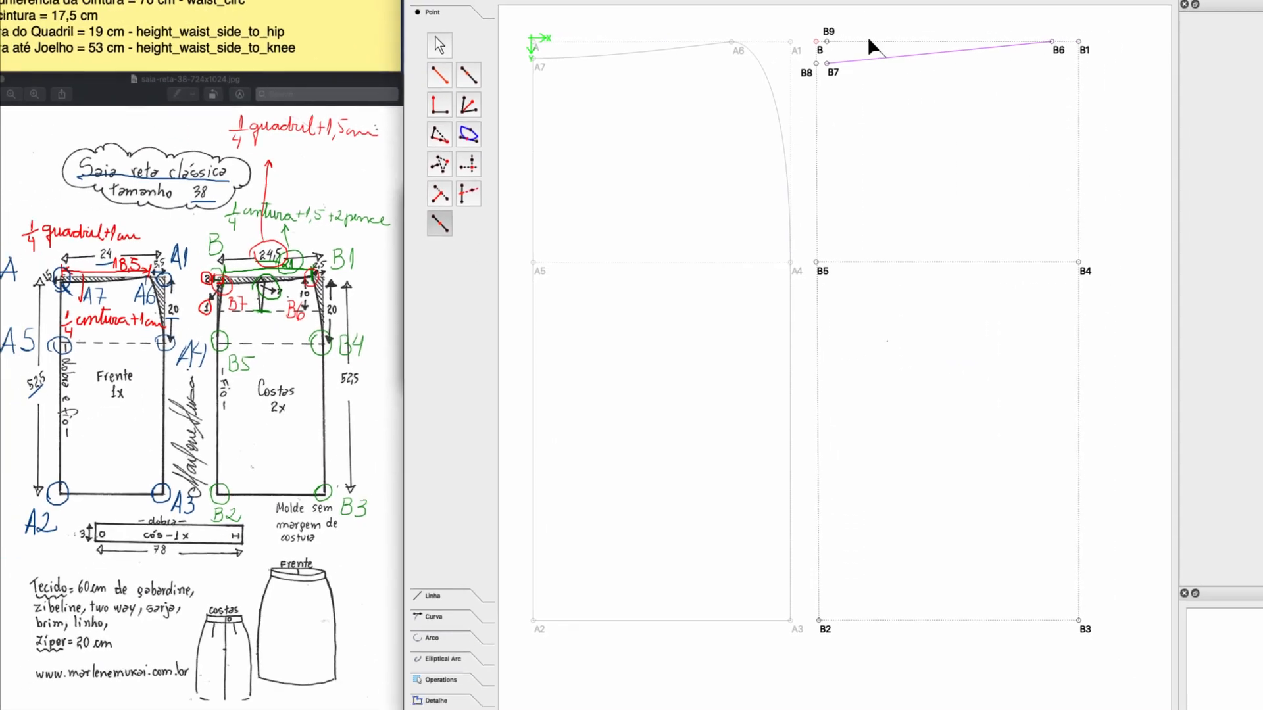
pyautogui.click(826, 63)
pyautogui.click(1059, 50)
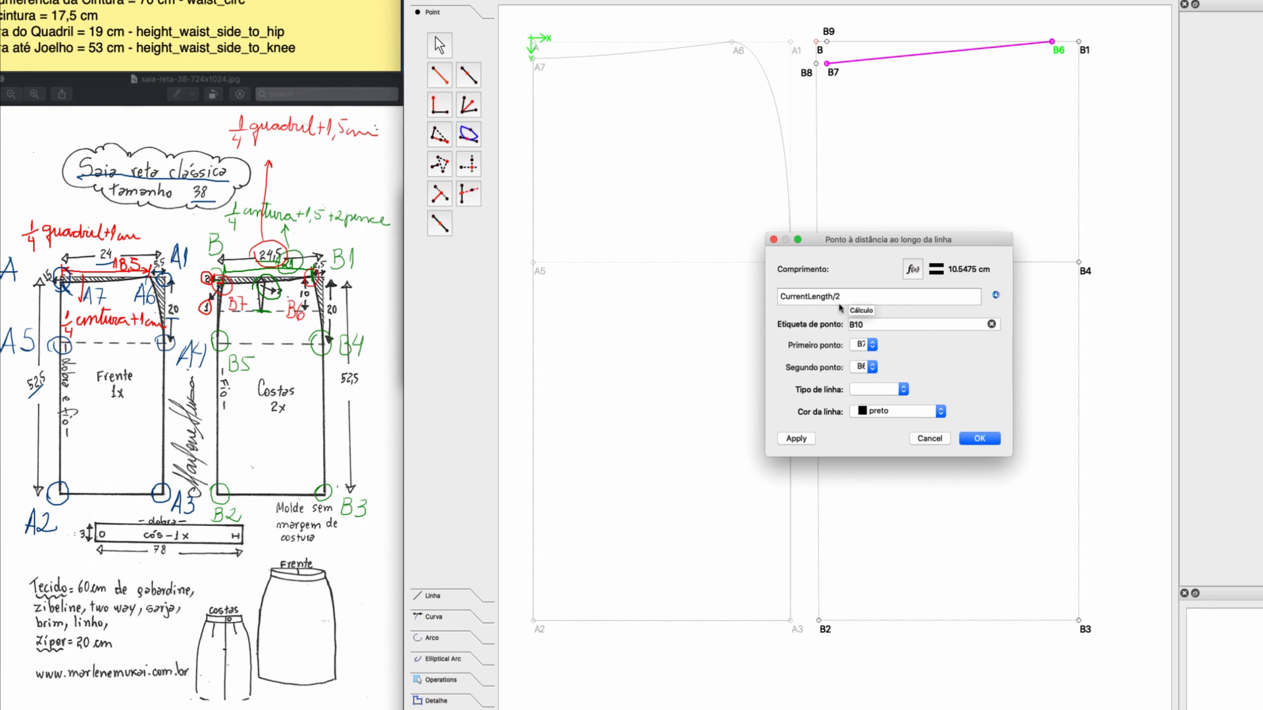
pyautogui.click(980, 439)
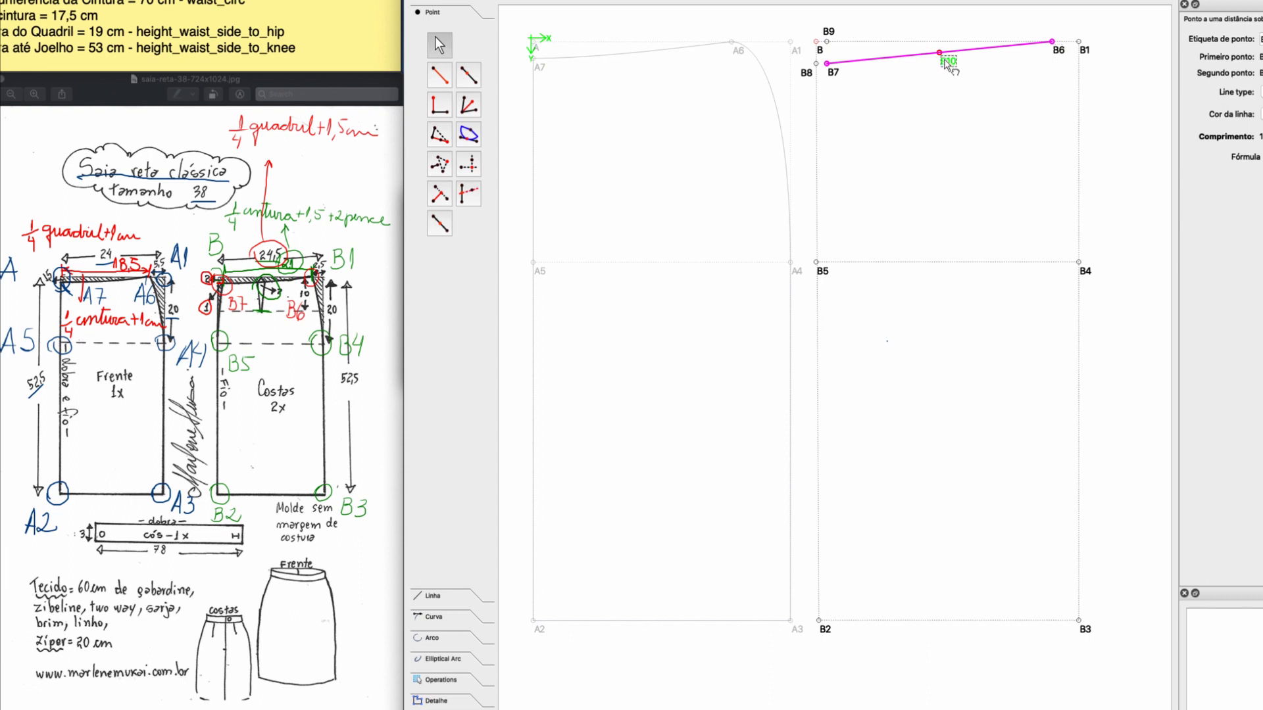
pyautogui.moveTo(947, 63); pyautogui.dragTo(934, 36)
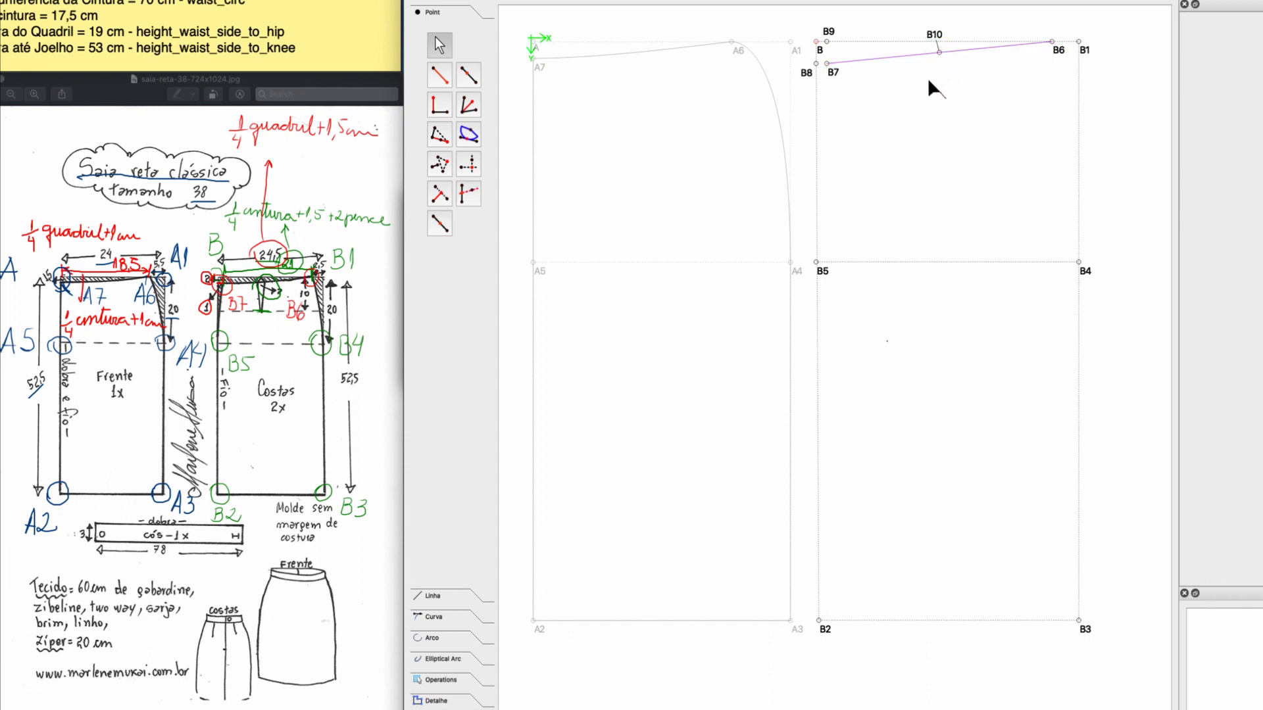
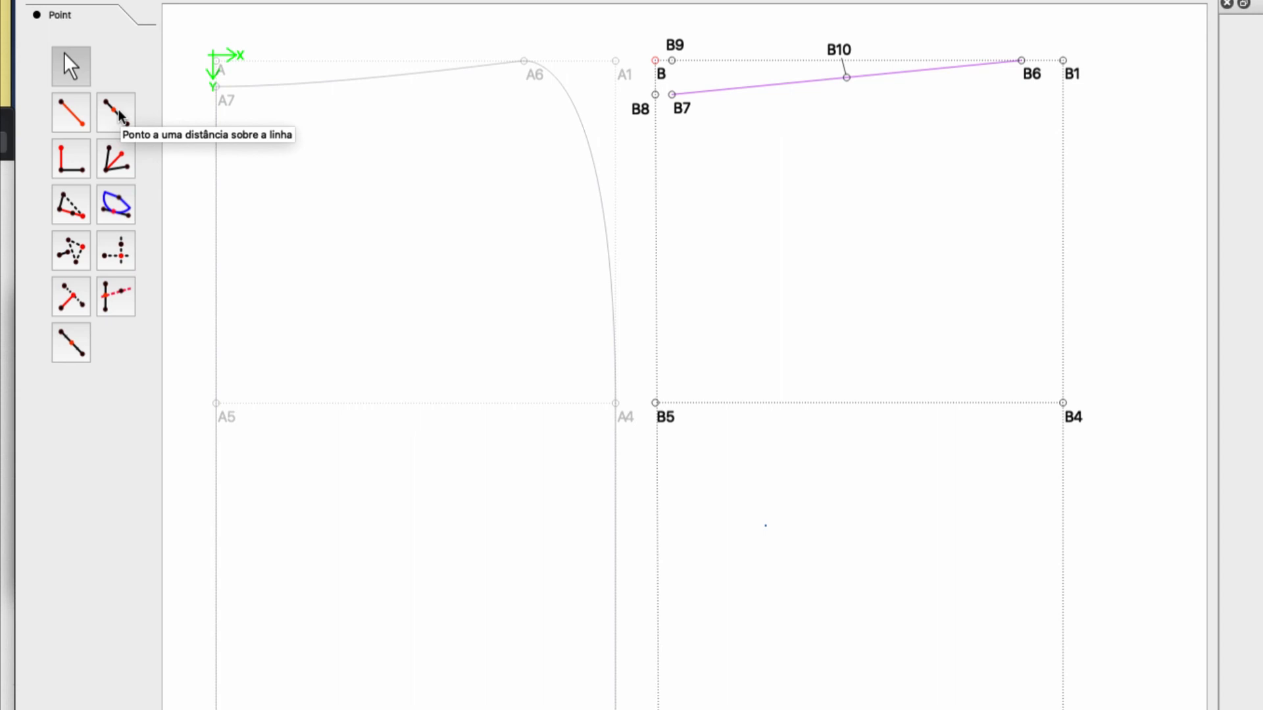
# Create a point on the waistline 1 cm from B10 towards B7, without a line, and move its label below the waistline.
pyautogui.click(121, 117)
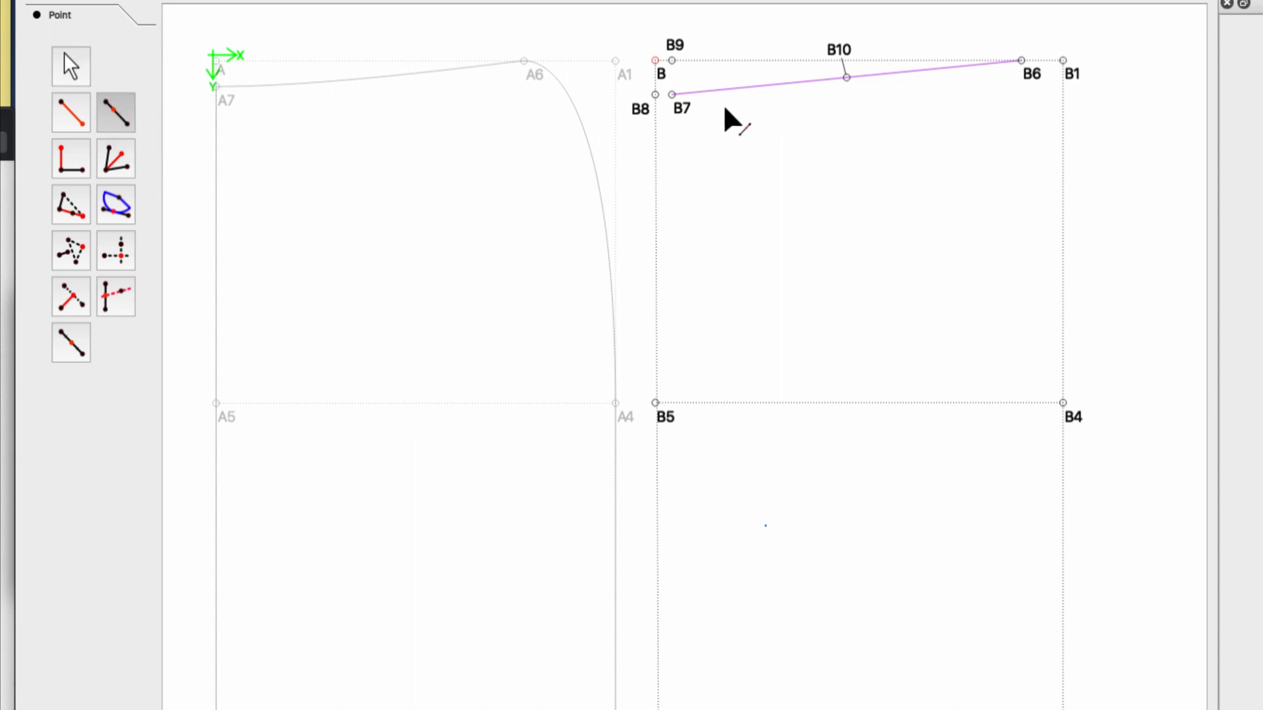
pyautogui.click(834, 58)
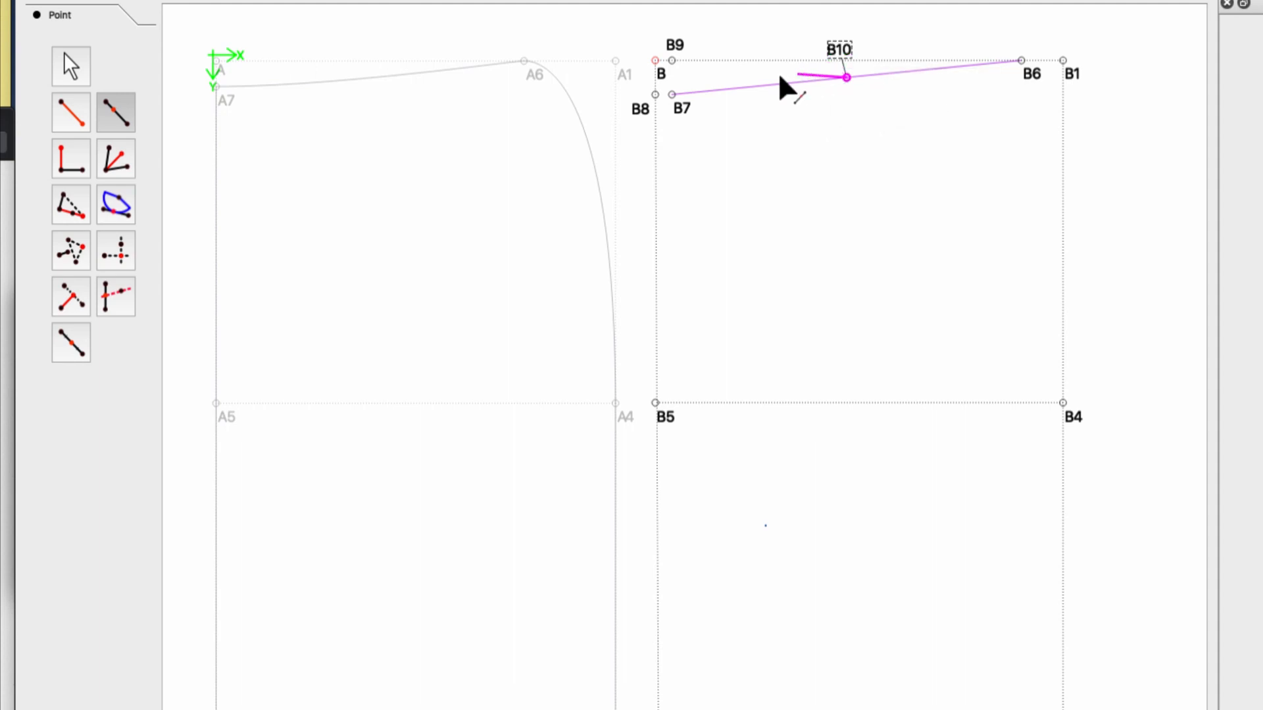
pyautogui.click(685, 110)
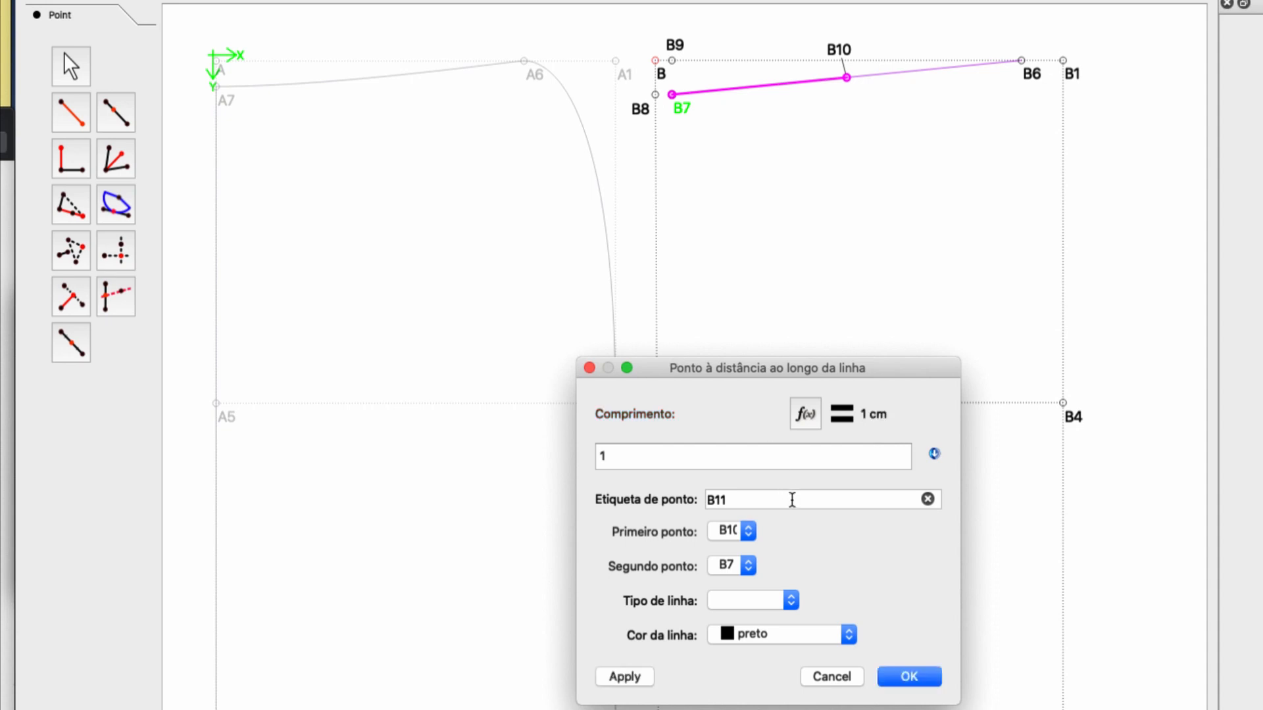
pyautogui.click(916, 674)
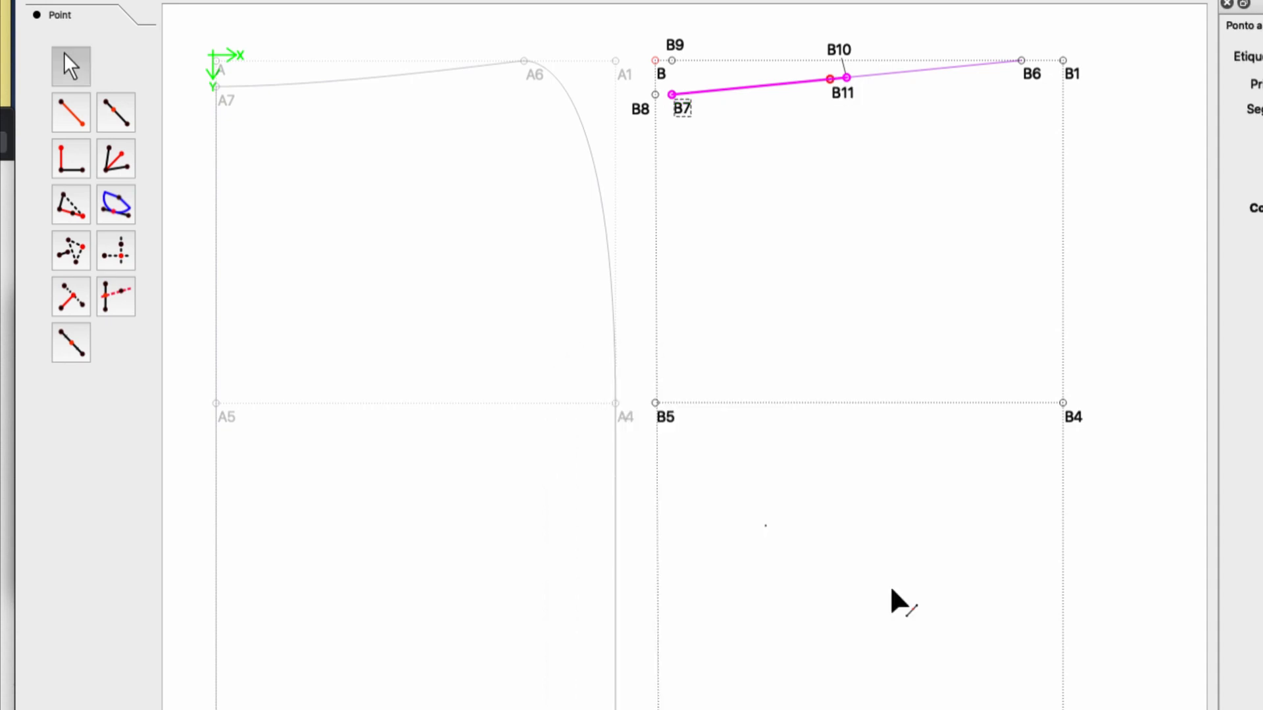
pyautogui.moveTo(847, 94); pyautogui.dragTo(809, 99)
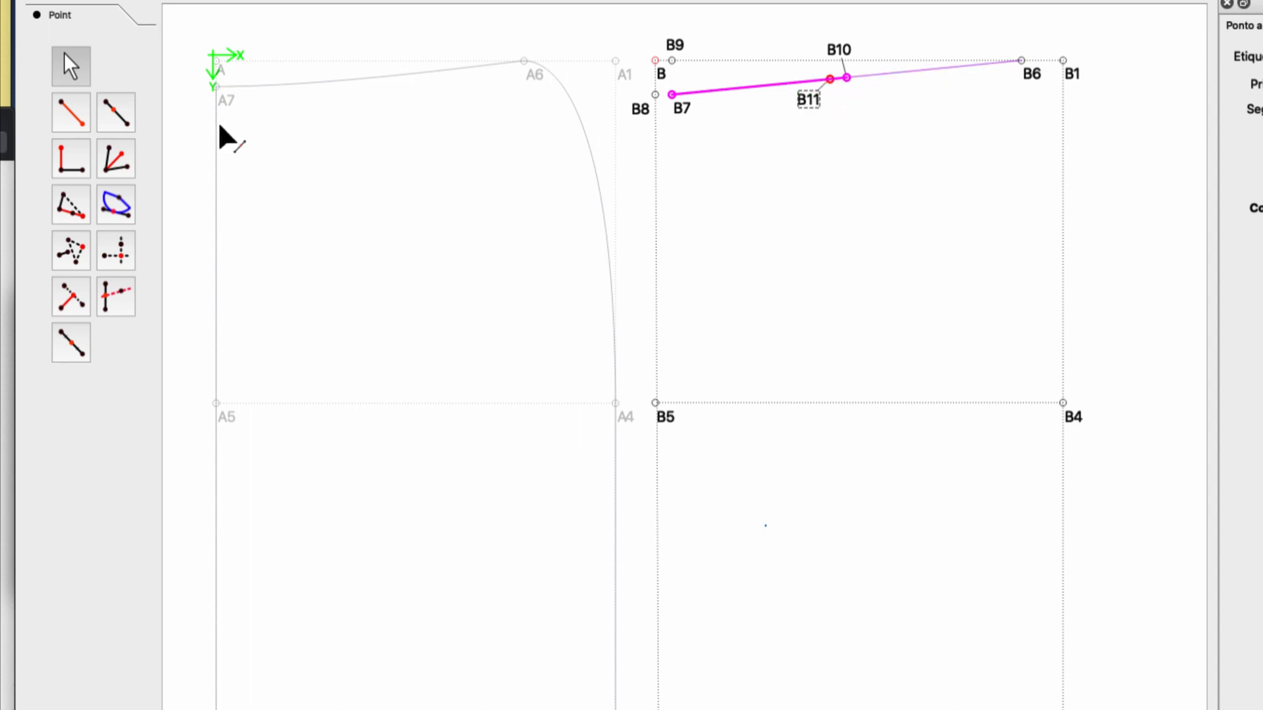
# Create a point on the waistline 1 cm from B10 towards B6, without a line, and move its label clear of the waistline.
pyautogui.click(107, 125)
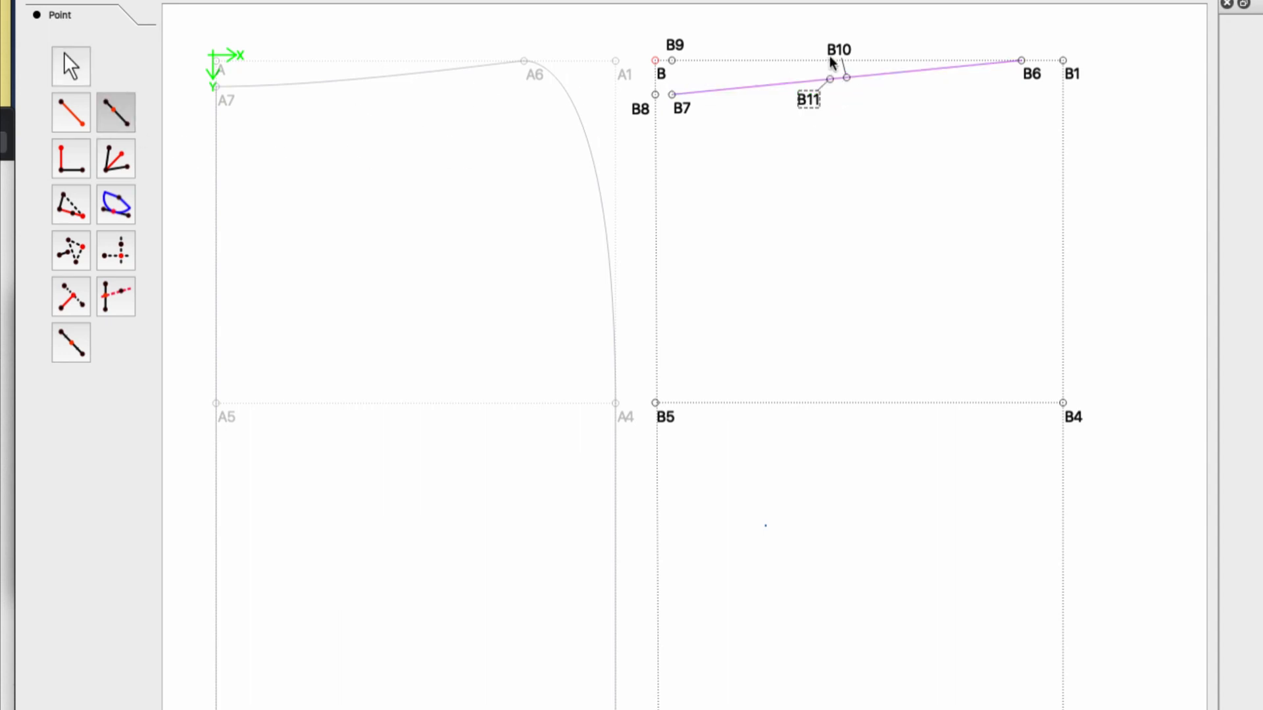
pyautogui.click(1031, 77)
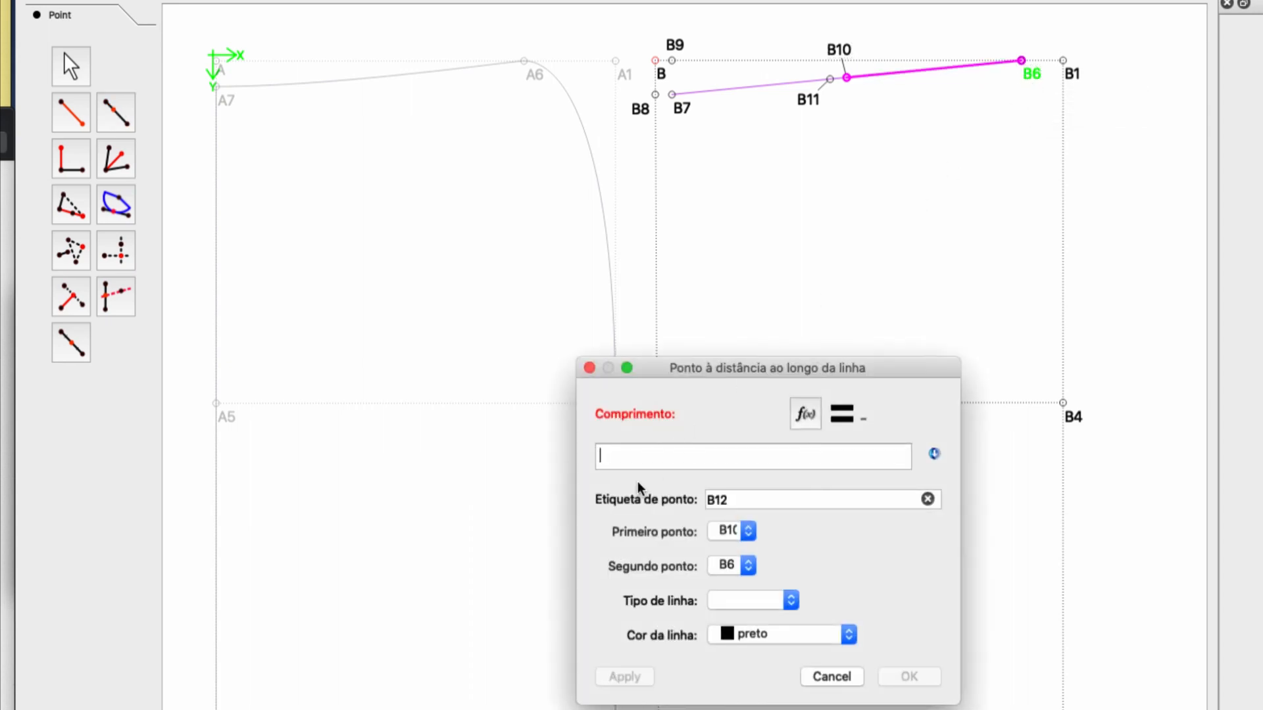
pyautogui.write('1')
pyautogui.click(904, 677)
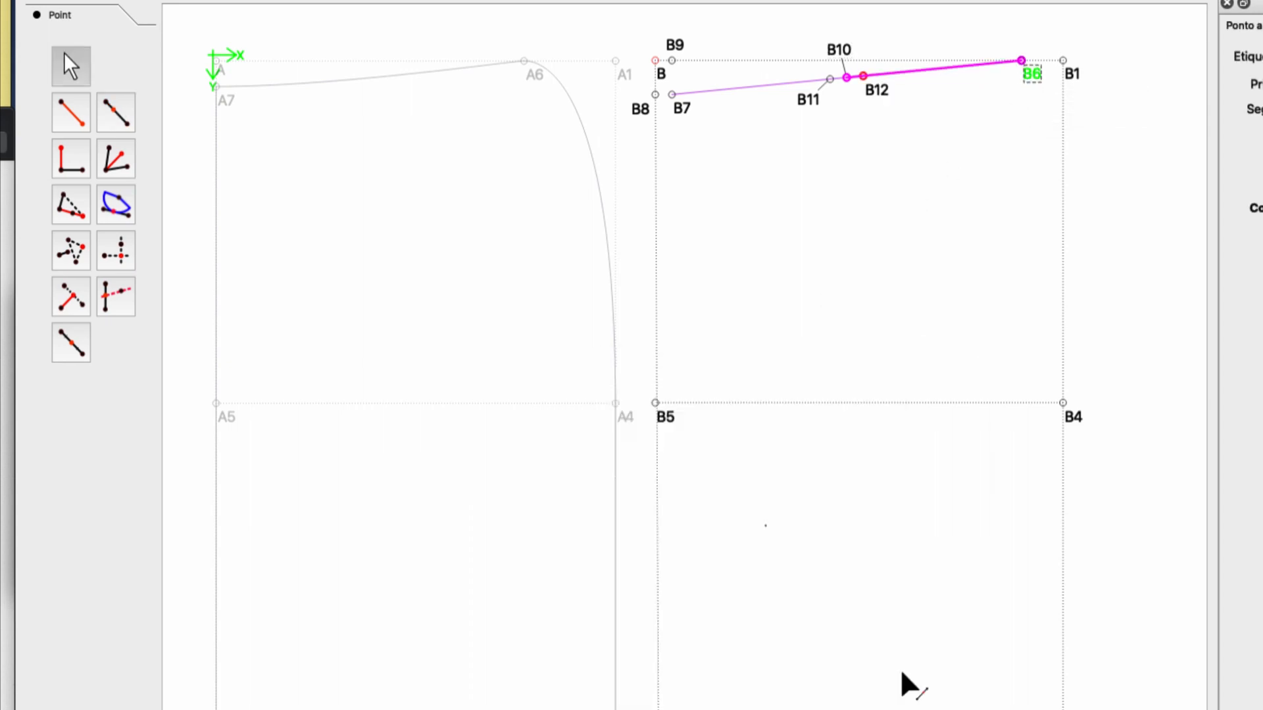
pyautogui.moveTo(878, 88); pyautogui.dragTo(898, 85)
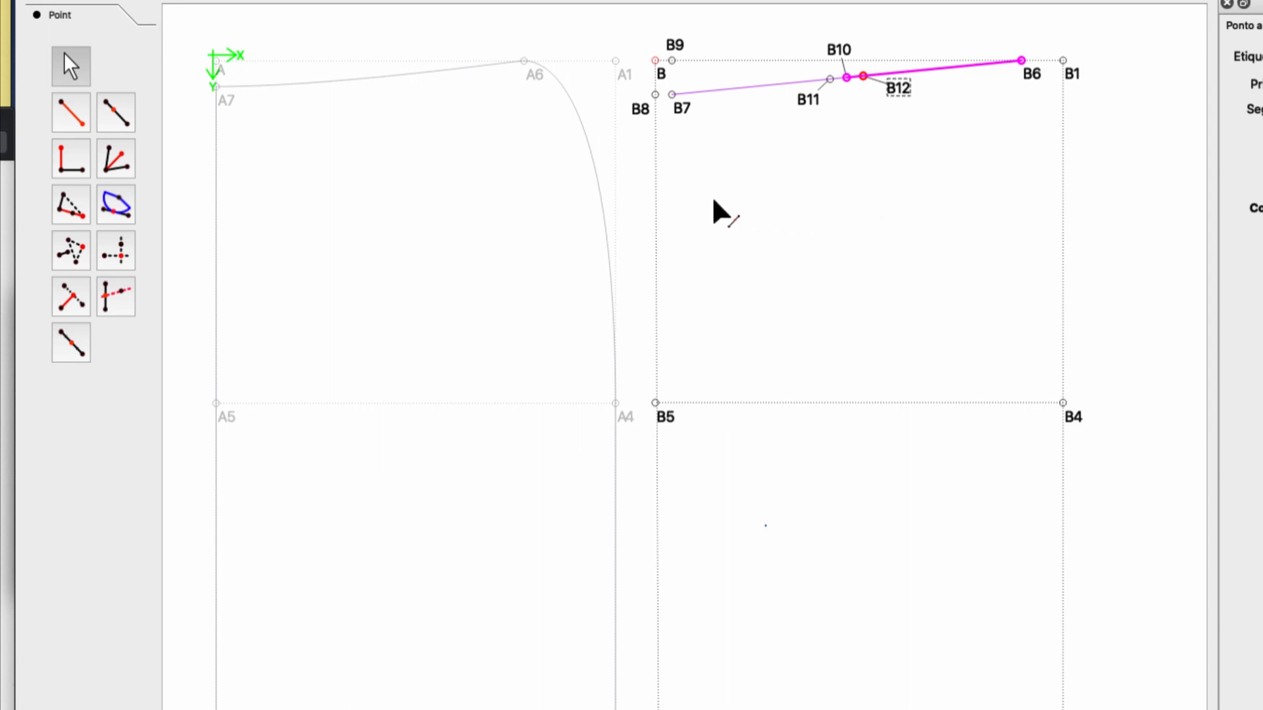
# Create a point 10 cm below B10, perpendicular to the line from B10 to B7, with a solid black line.
pyautogui.click(71, 159)
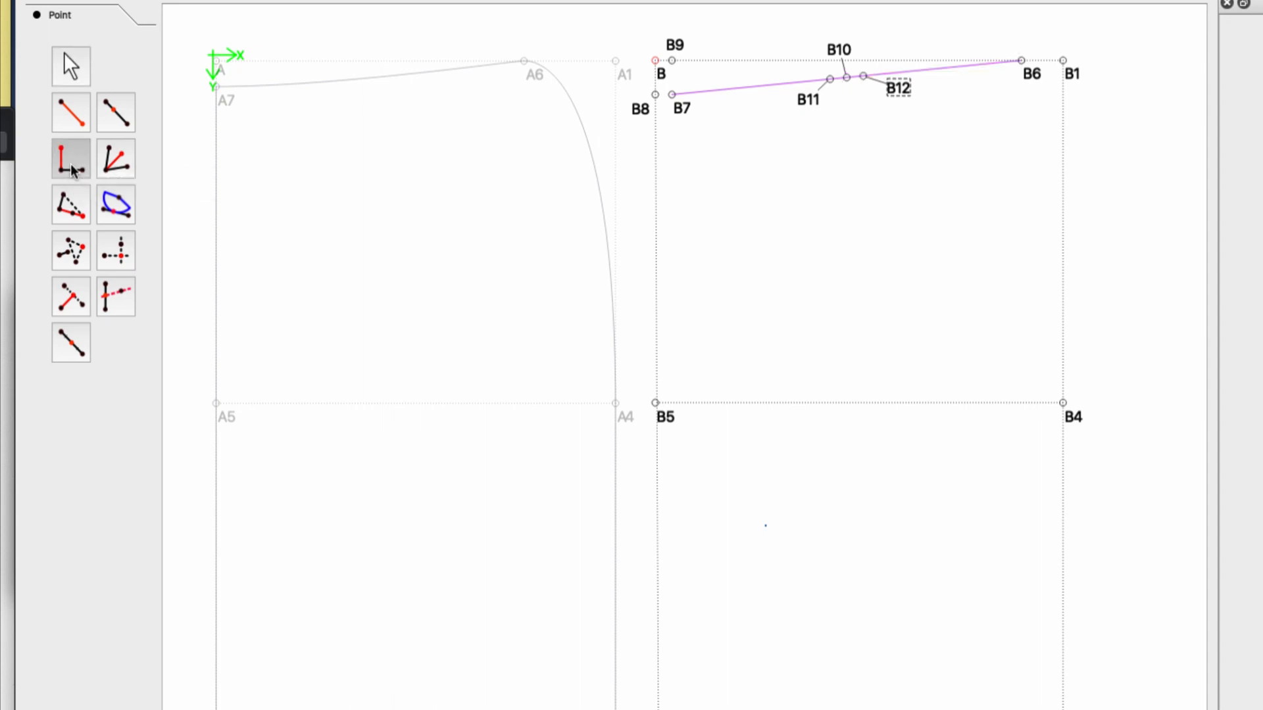
pyautogui.click(845, 58)
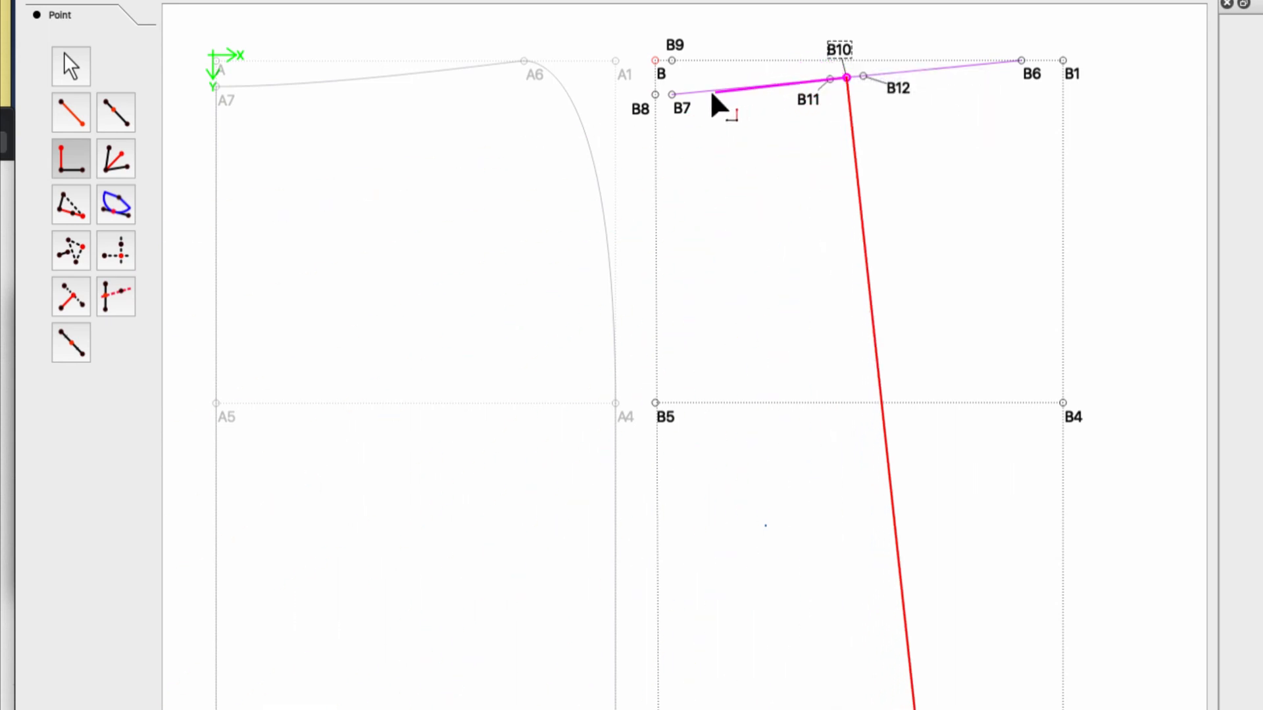
pyautogui.click(681, 107)
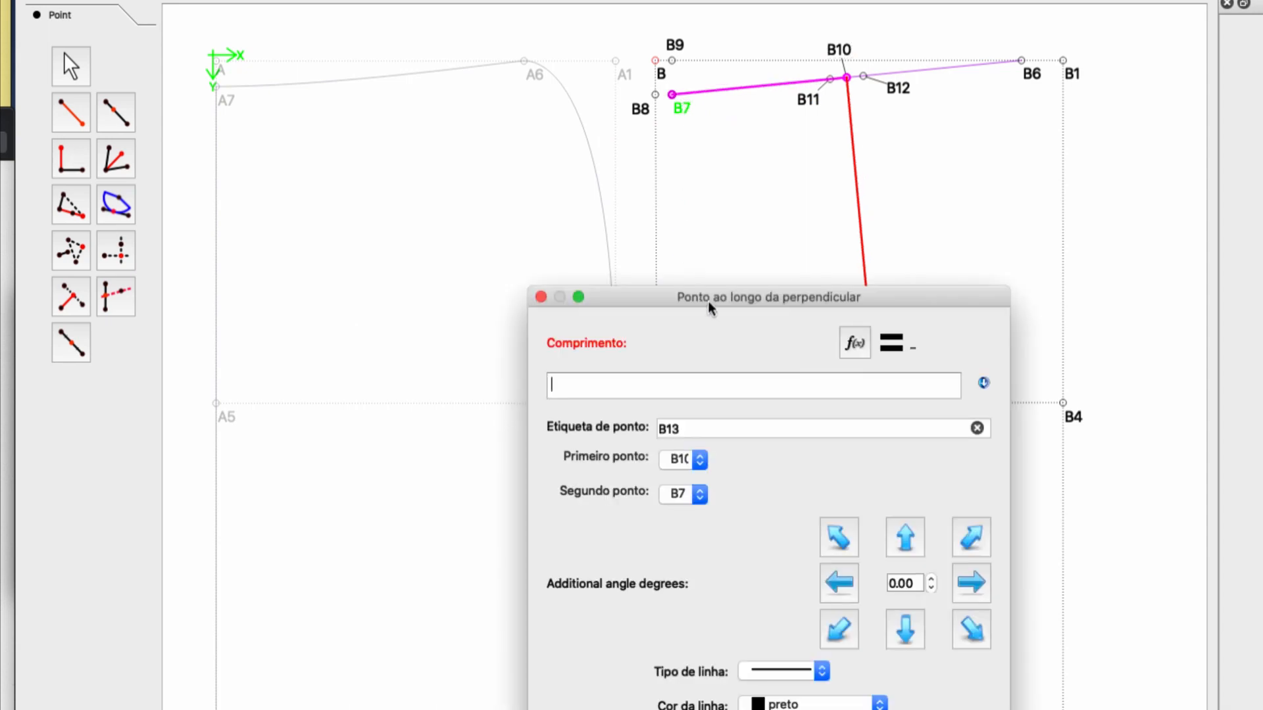
pyautogui.write('10')
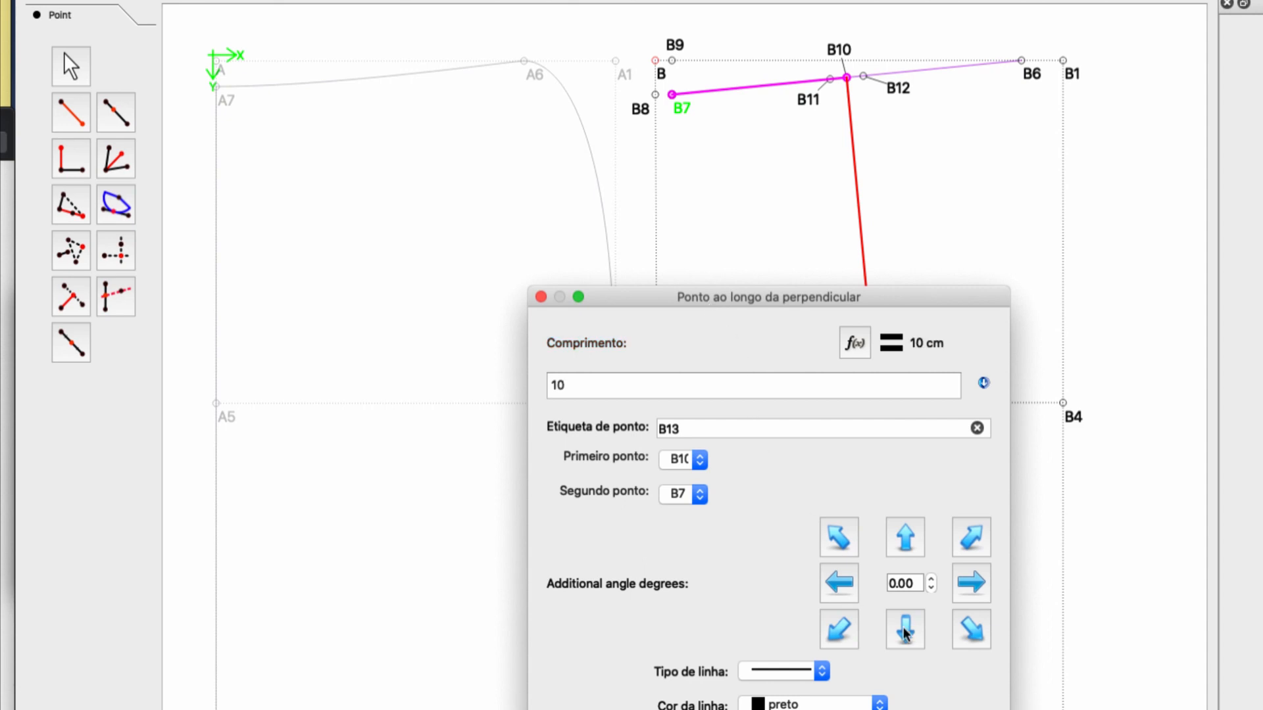
pyautogui.press('Return')
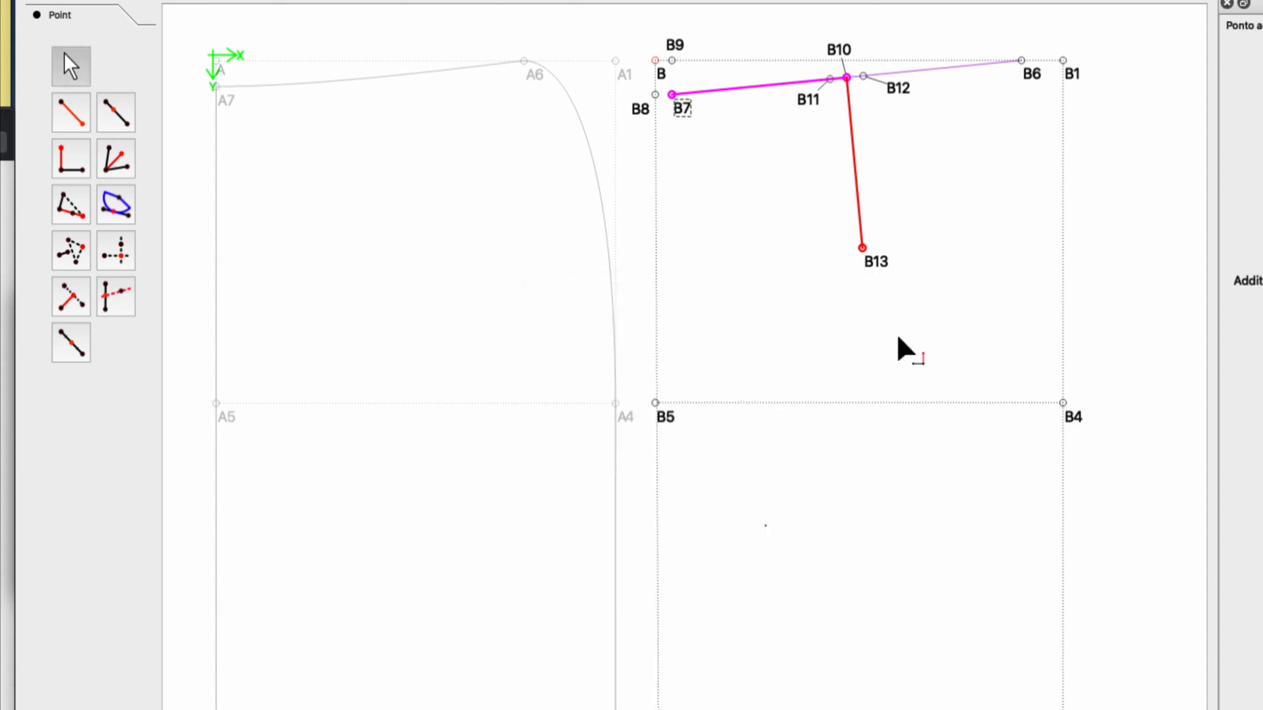
pyautogui.click(912, 270)
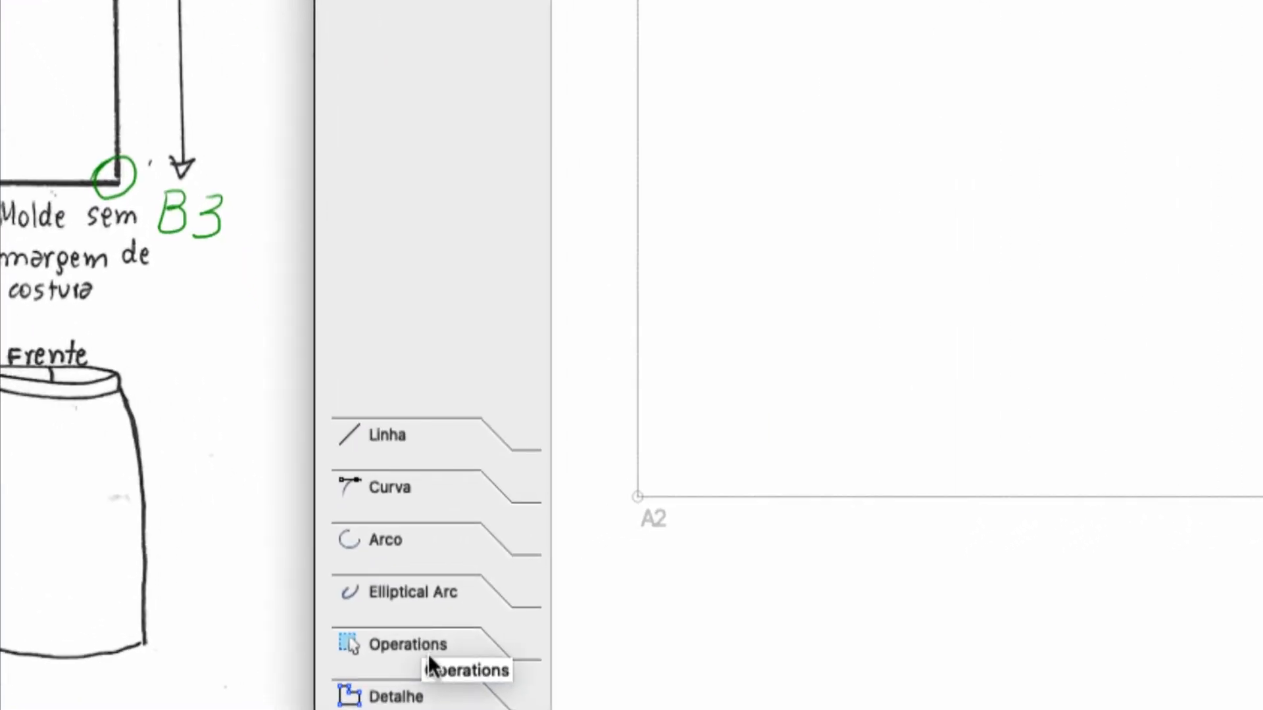
# Apply True darts with B7 and B6 as base line points and B11, B13 and B12 as dart points.
pyautogui.click(427, 651)
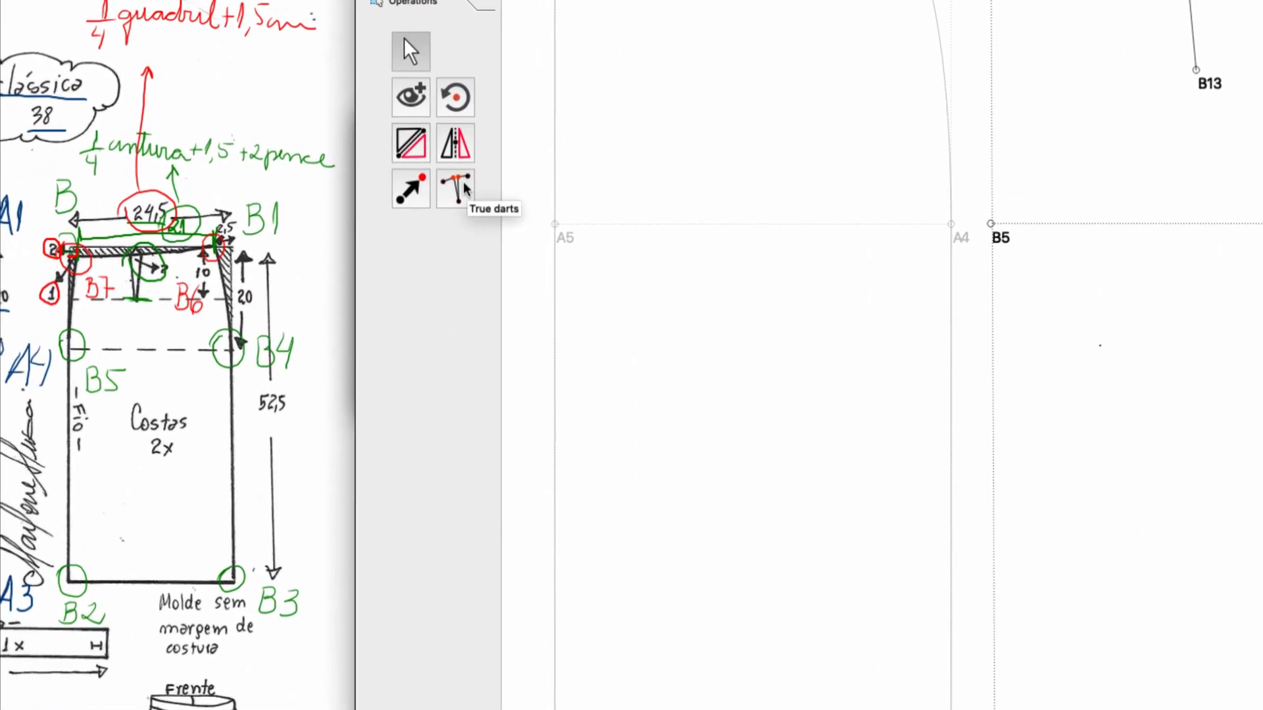
pyautogui.click(463, 186)
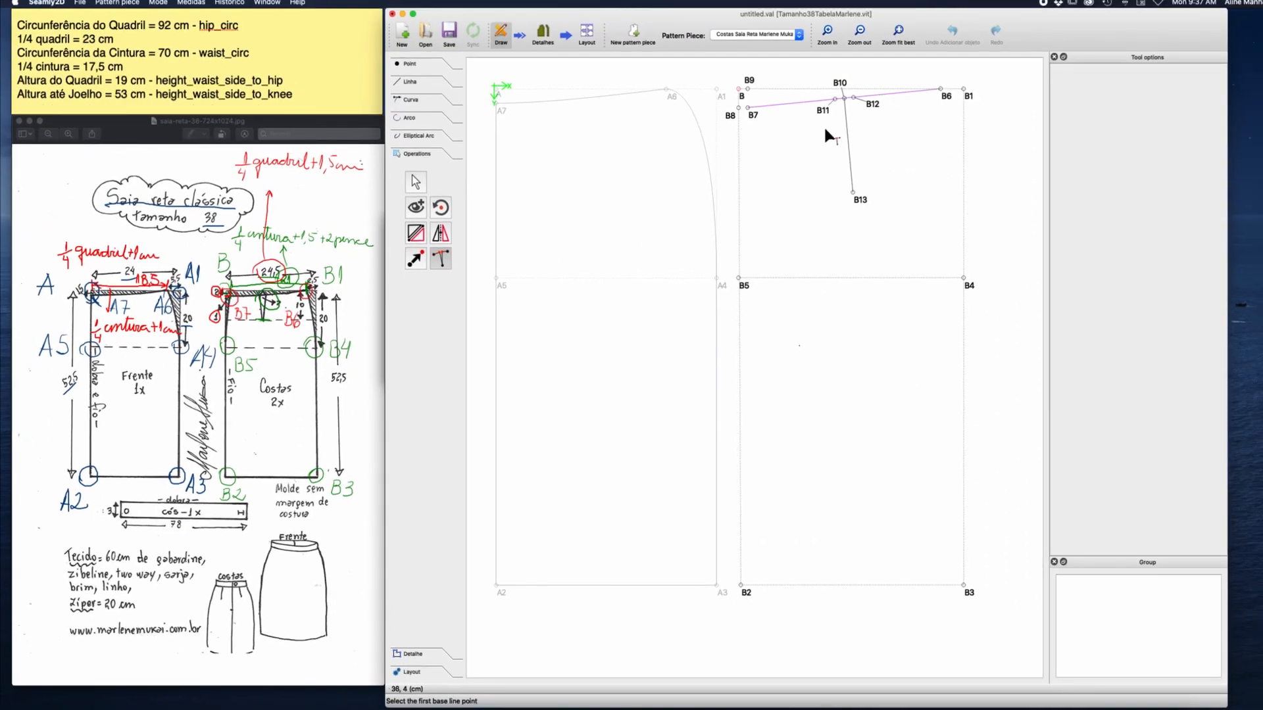
pyautogui.click(750, 119)
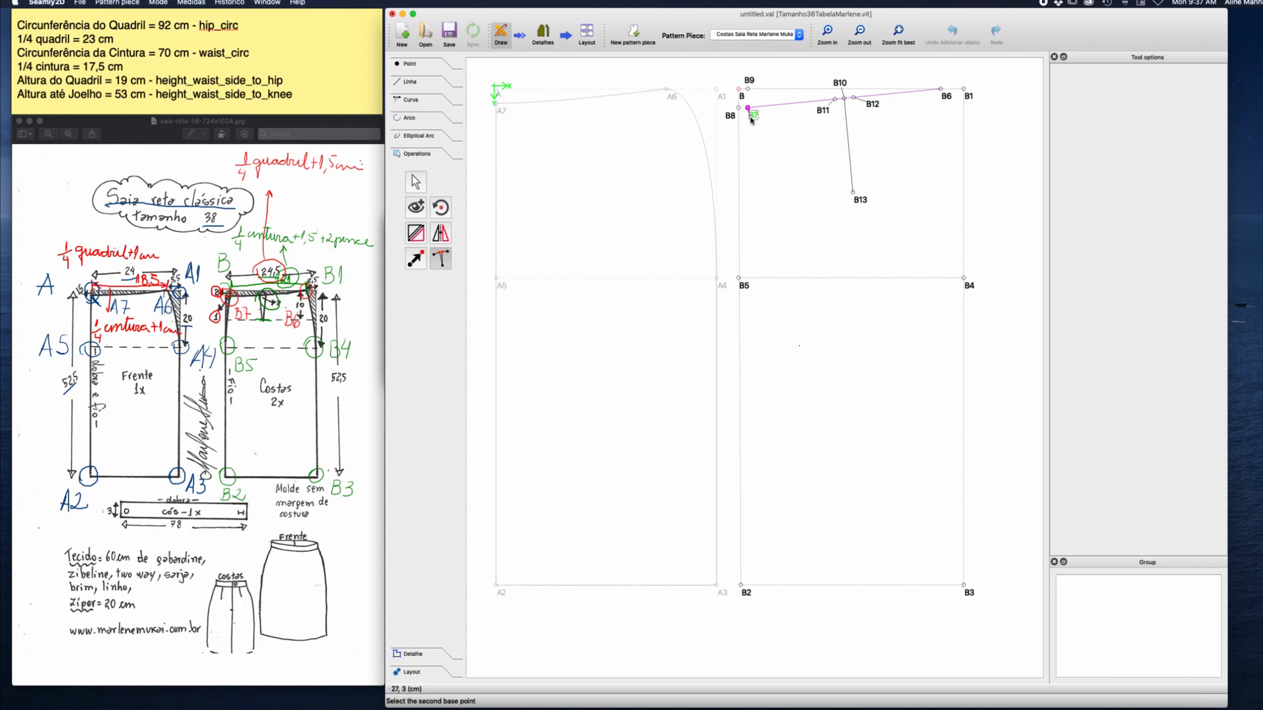
pyautogui.click(944, 96)
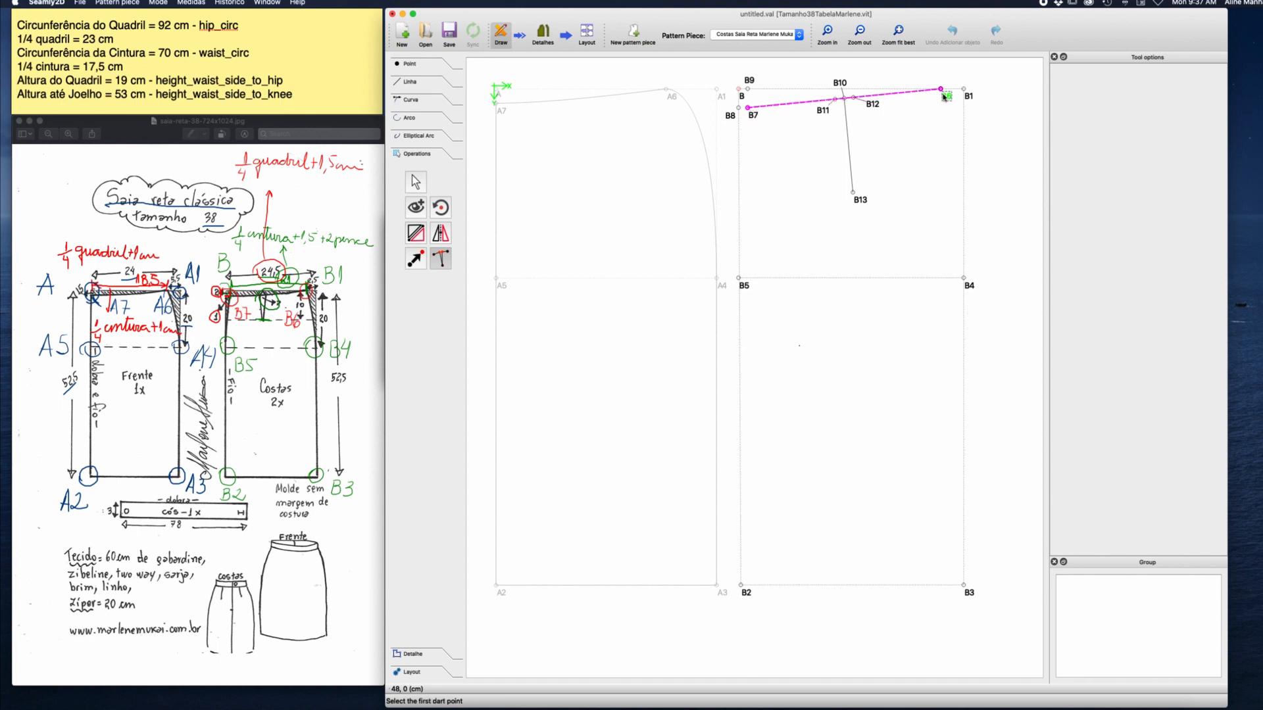
pyautogui.click(821, 112)
pyautogui.click(853, 193)
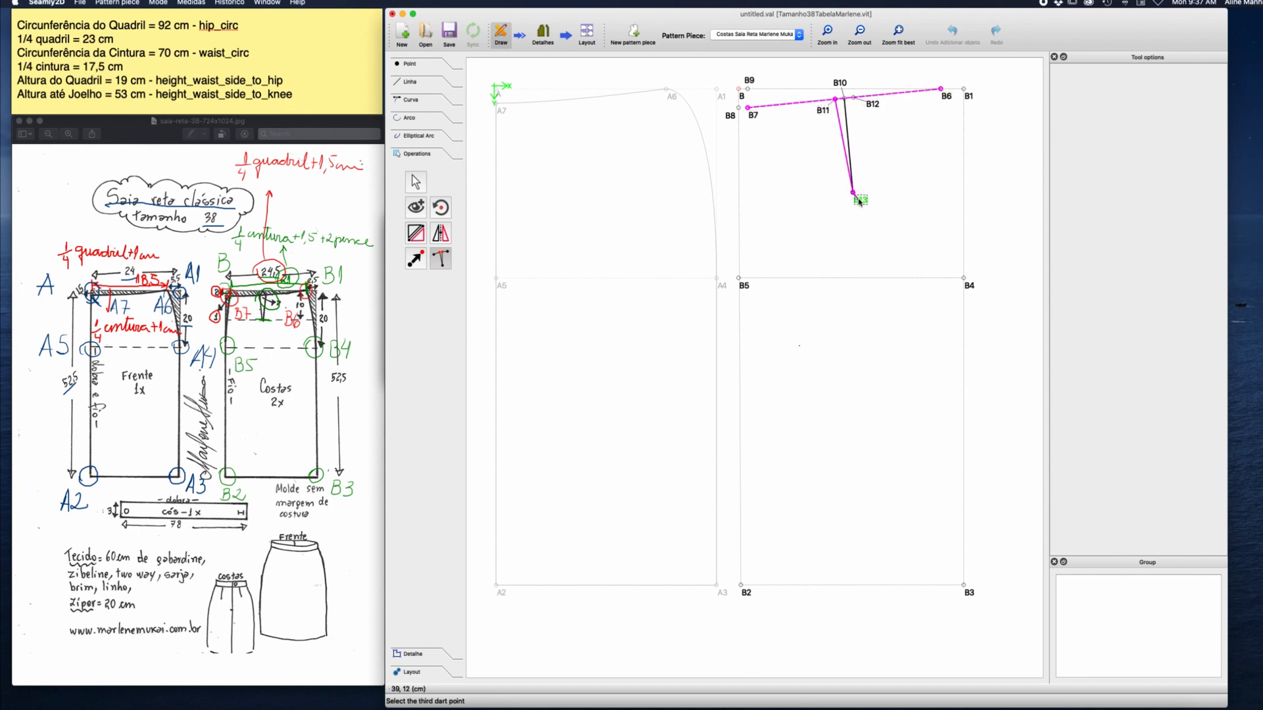
pyautogui.click(853, 98)
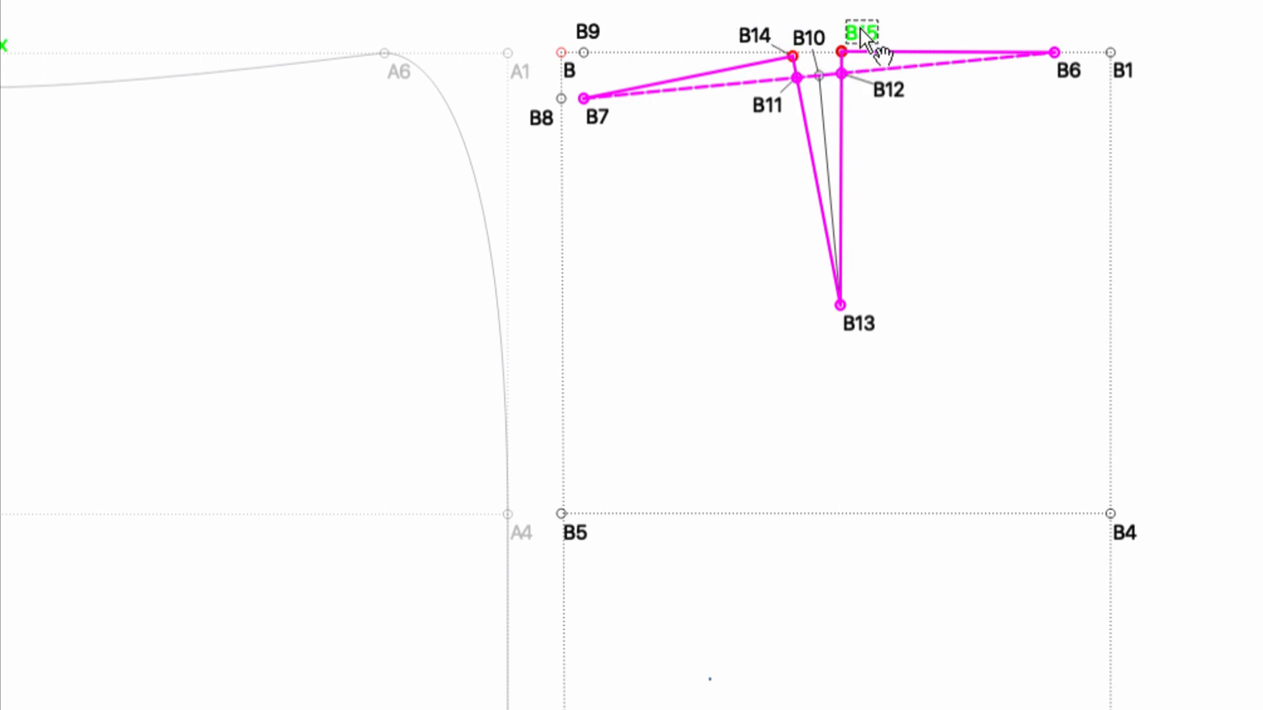
pyautogui.press('Escape')
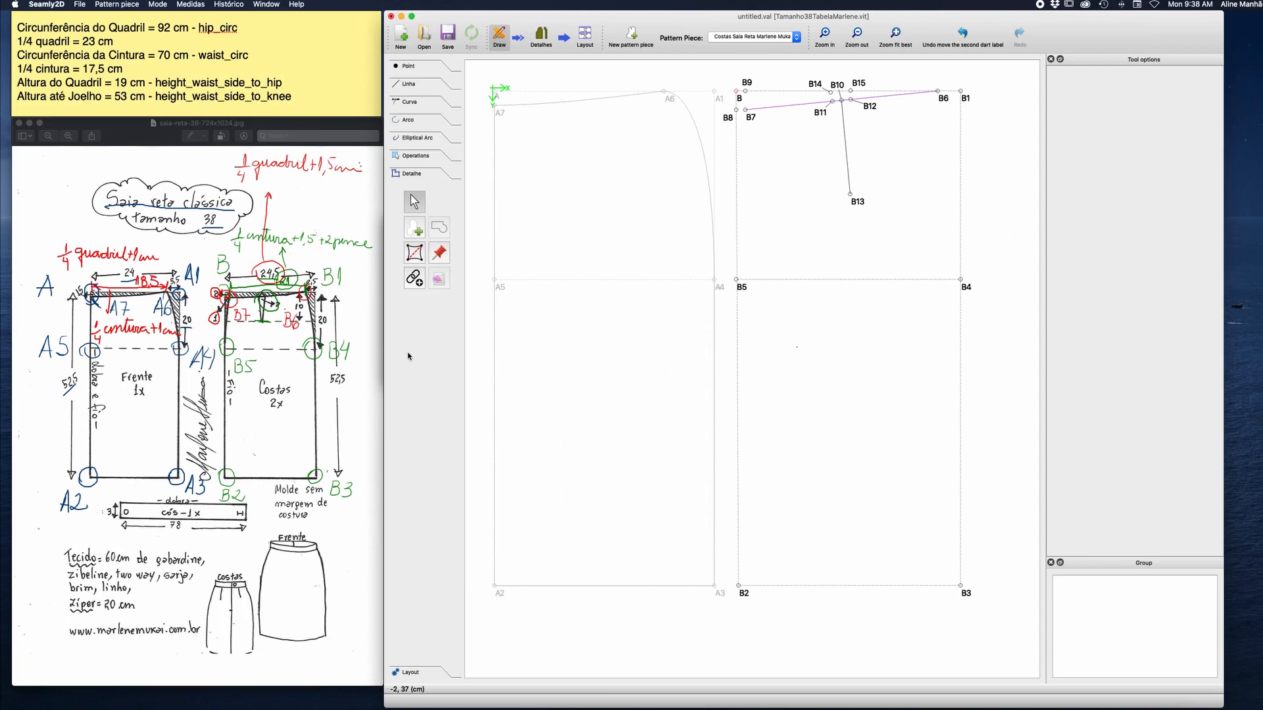
# Draw a simple curve from B7 to B14 along the first half of the back waistline.
pyautogui.click(416, 234)
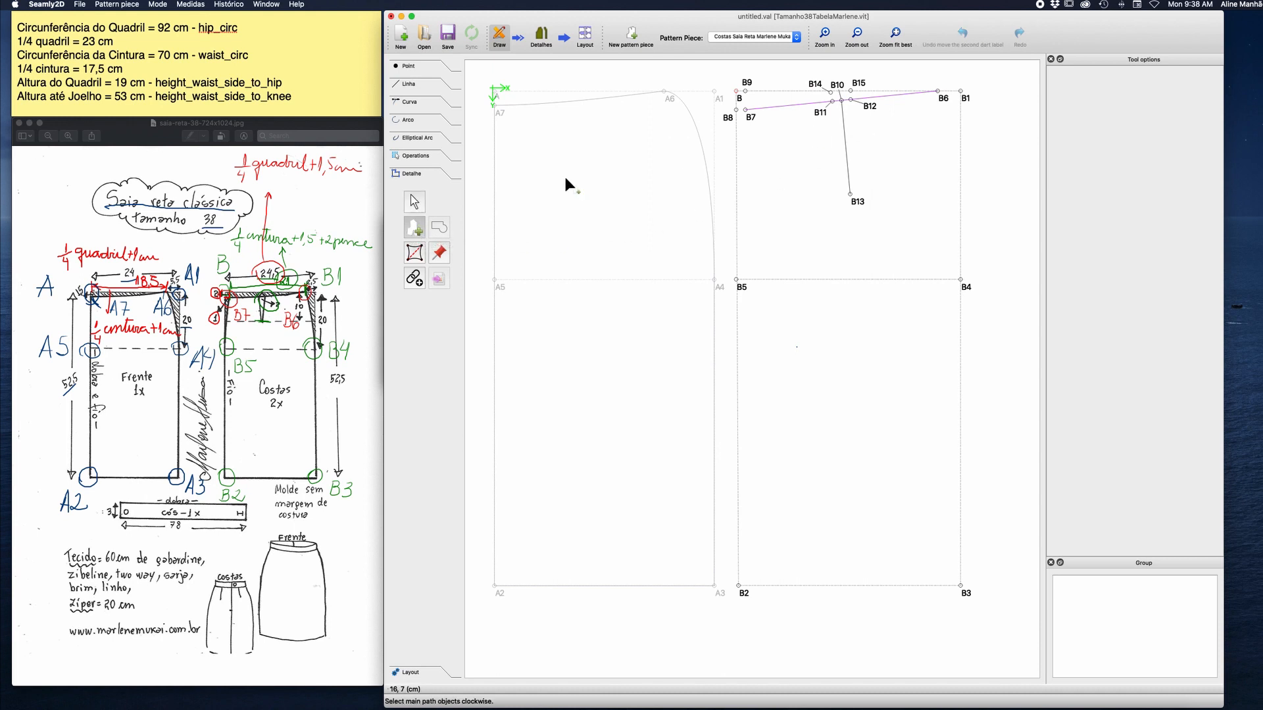
pyautogui.click(414, 102)
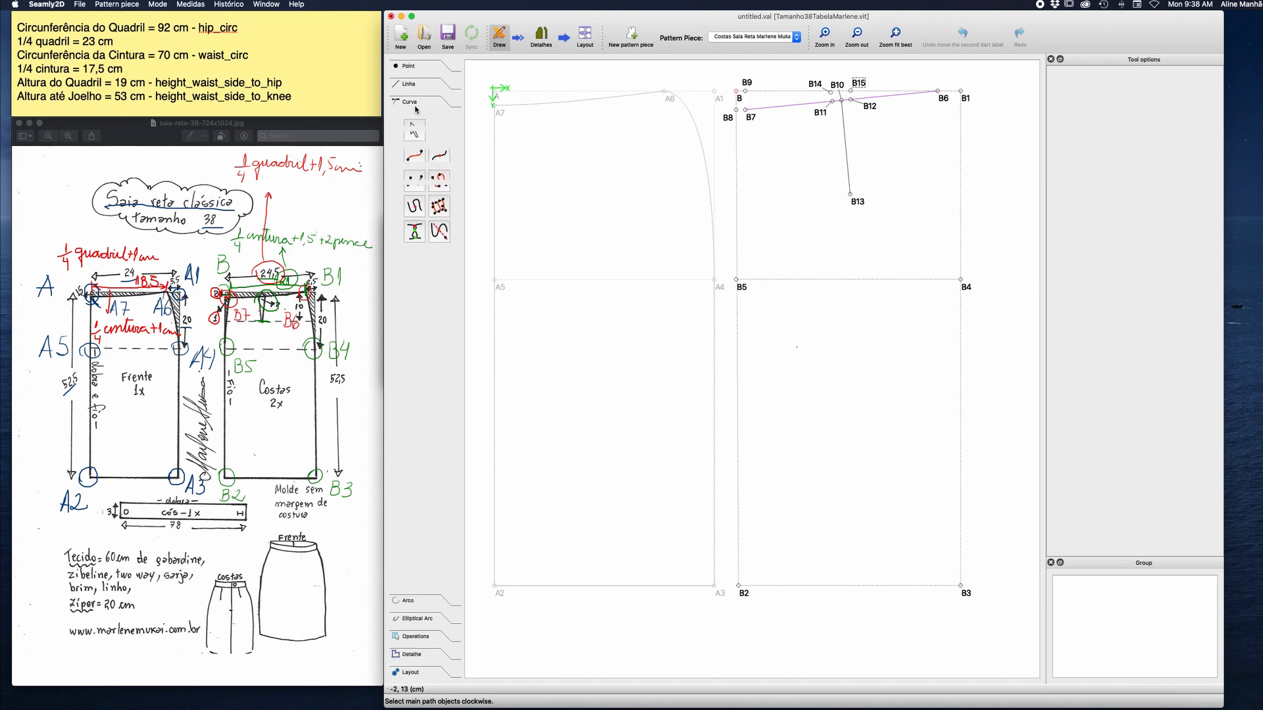
pyautogui.click(414, 156)
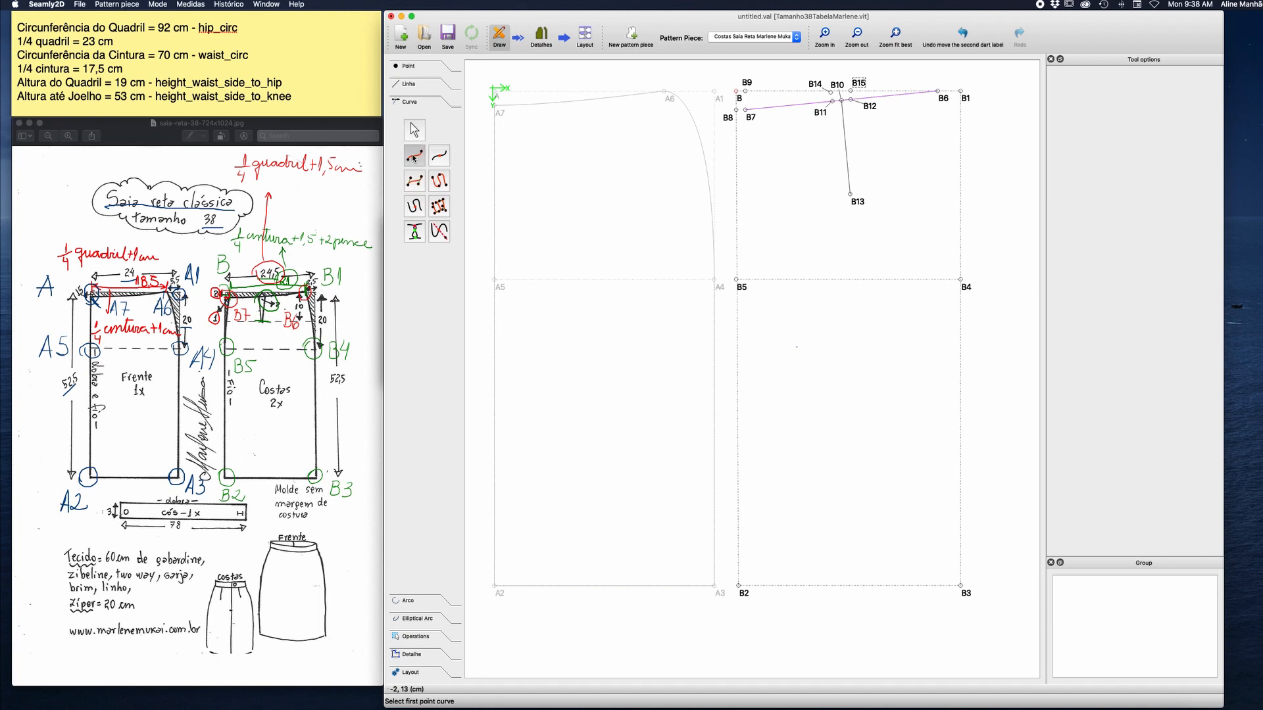
pyautogui.click(749, 120)
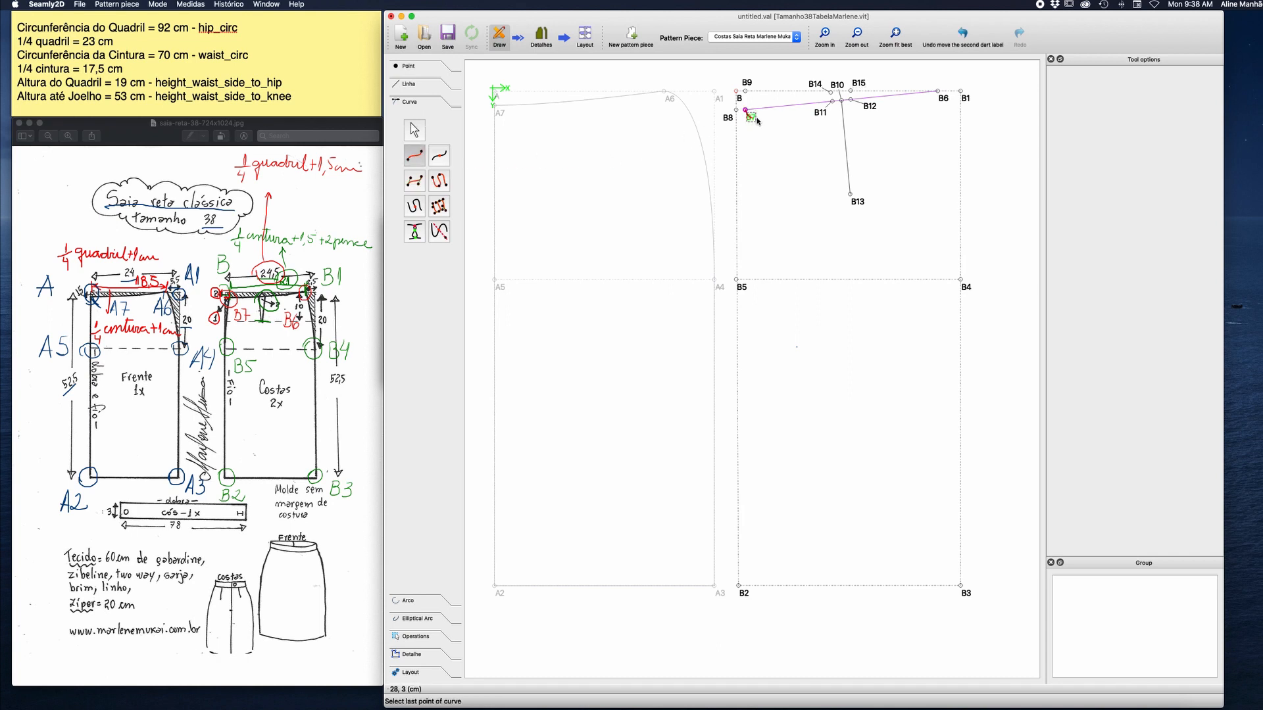
pyautogui.click(820, 86)
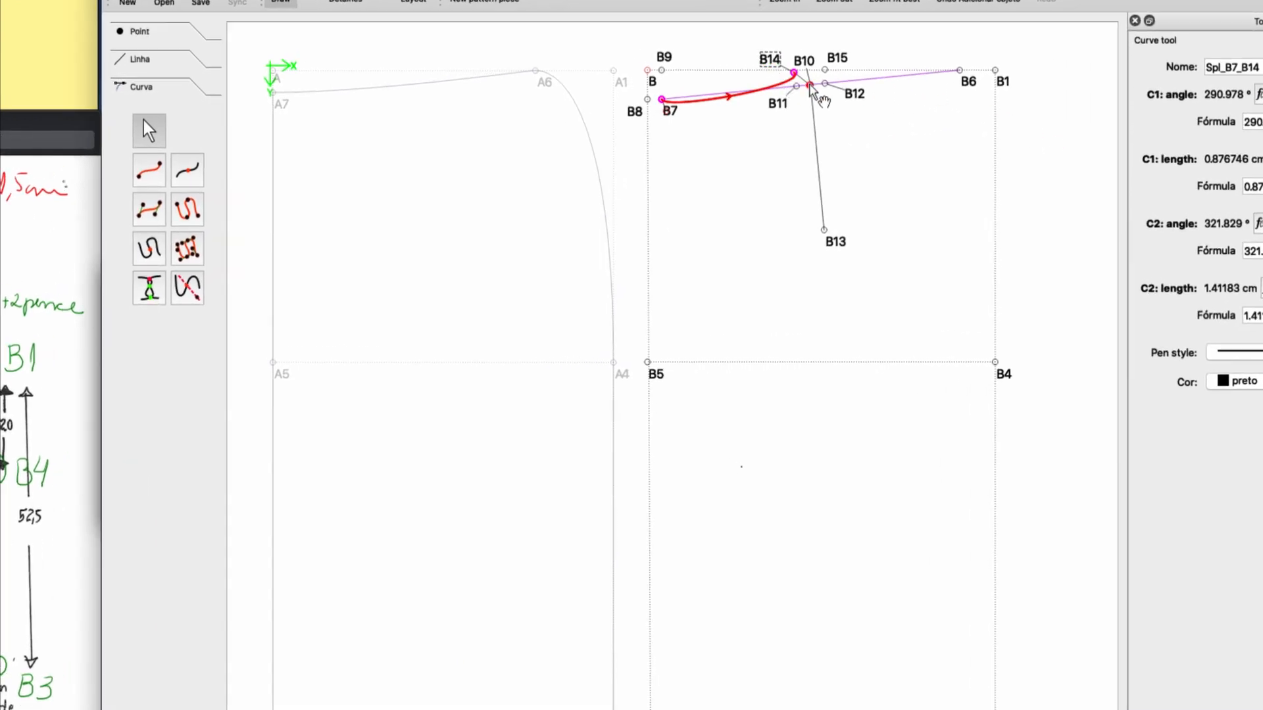
# Pull the curve's control handle at B14 back towards B7 and set its C2 angle to 180°.
pyautogui.moveTo(810, 84); pyautogui.dragTo(773, 72)
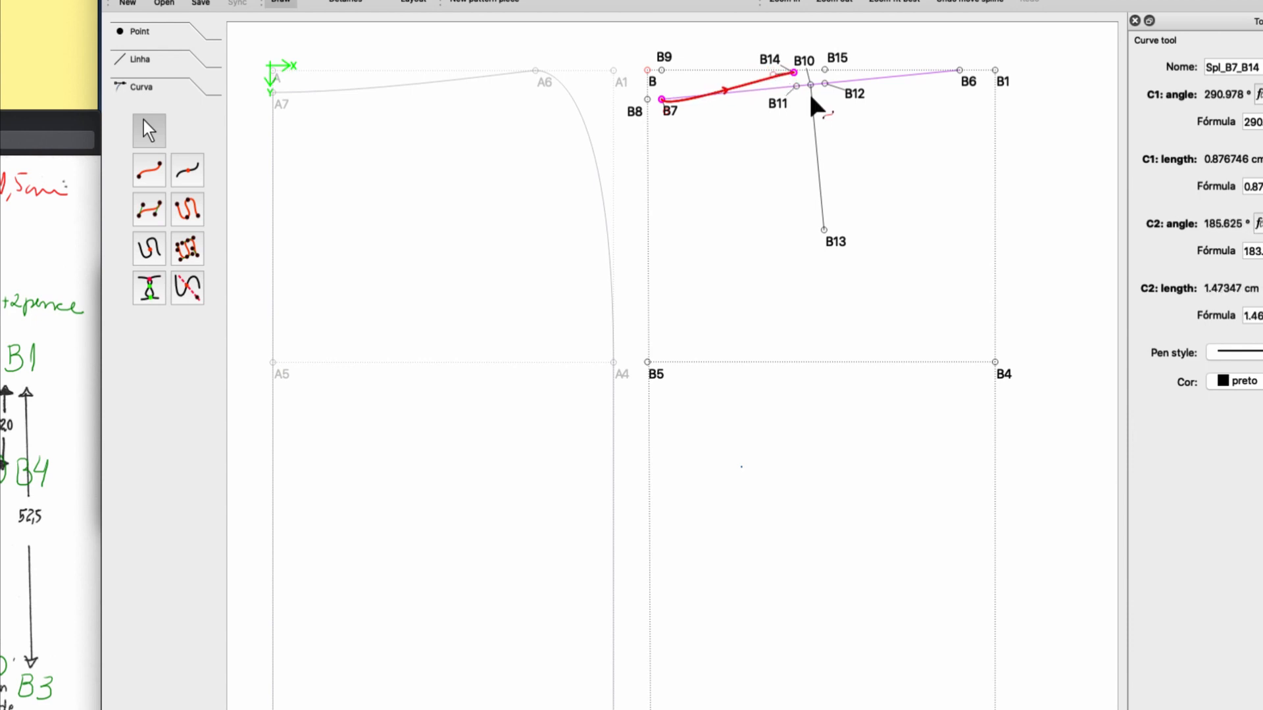
pyautogui.moveTo(1245, 251); pyautogui.dragTo(1203, 251)
pyautogui.write('1')
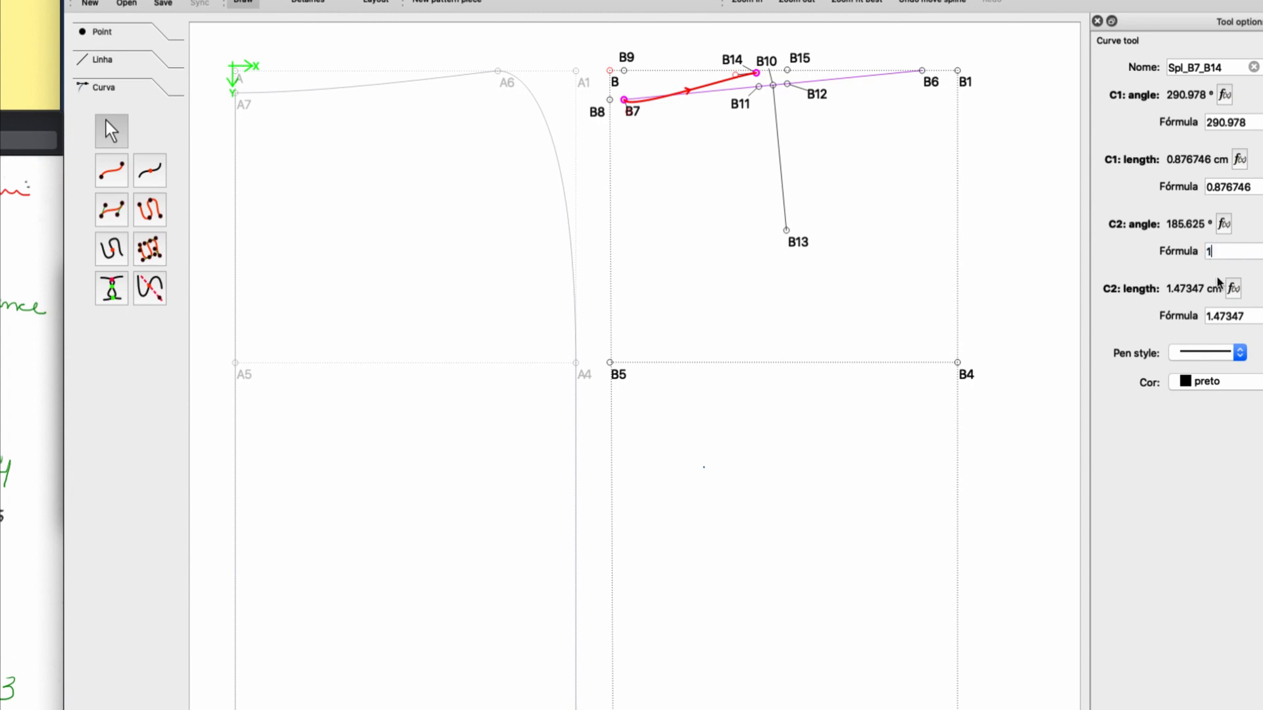
pyautogui.write('80')
pyautogui.press('Return')
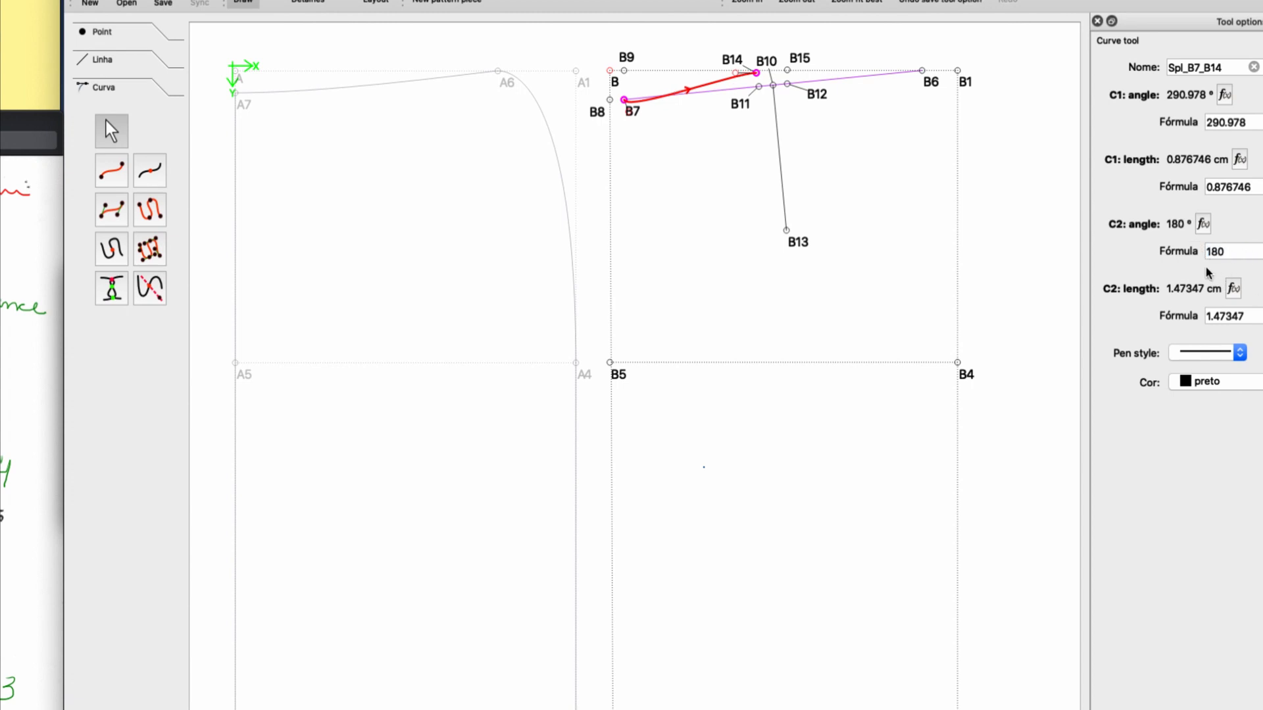
# Lengthen the curve's control handle at B7 to about 4.69 cm and set its C1 angle to 0°.
pyautogui.moveTo(630, 117); pyautogui.dragTo(694, 107)
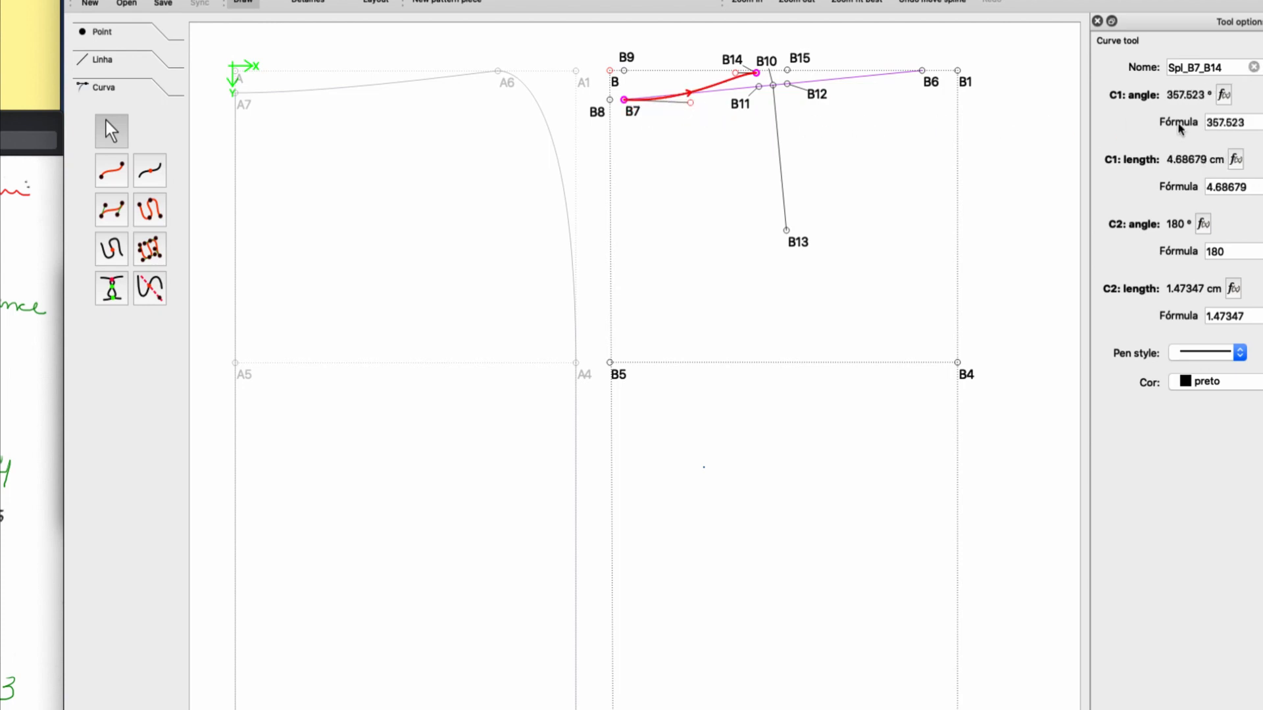
pyautogui.moveTo(1251, 124); pyautogui.dragTo(1199, 125)
pyautogui.write('0')
pyautogui.click(853, 140)
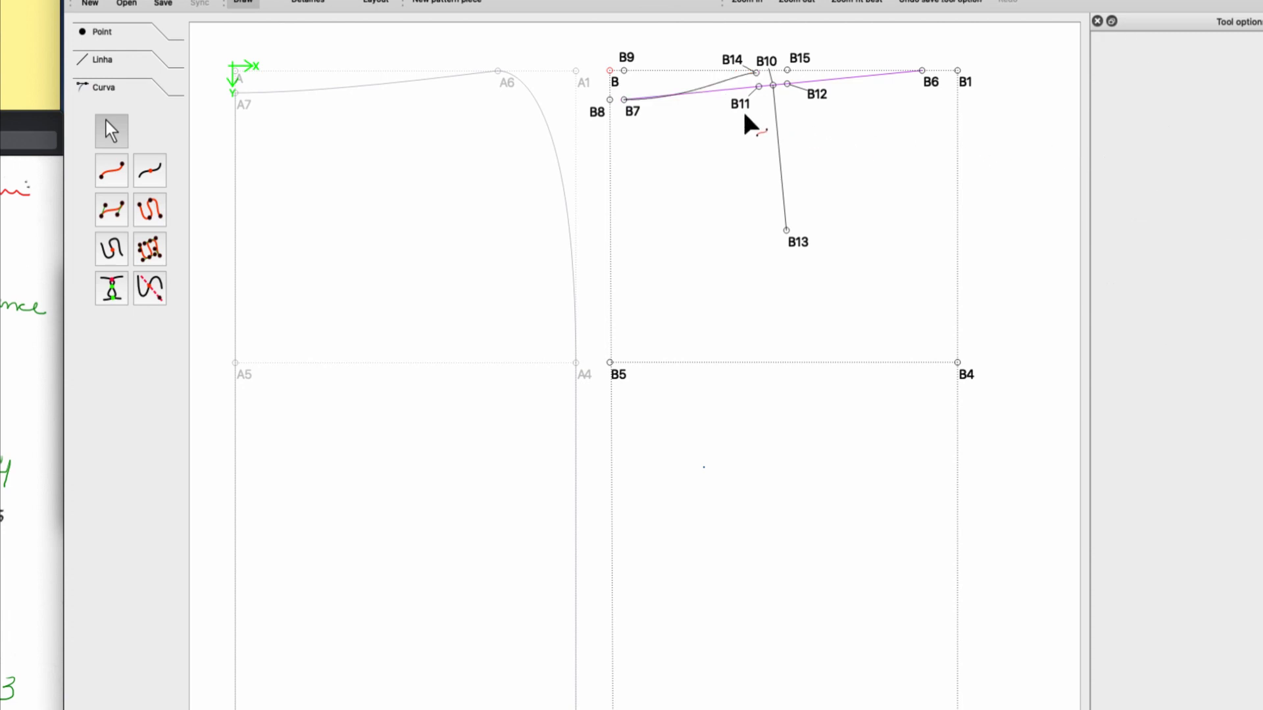
# Shorten the B7–B14 curve's control handle at B14 to about 0.24 cm.
pyautogui.click(718, 89)
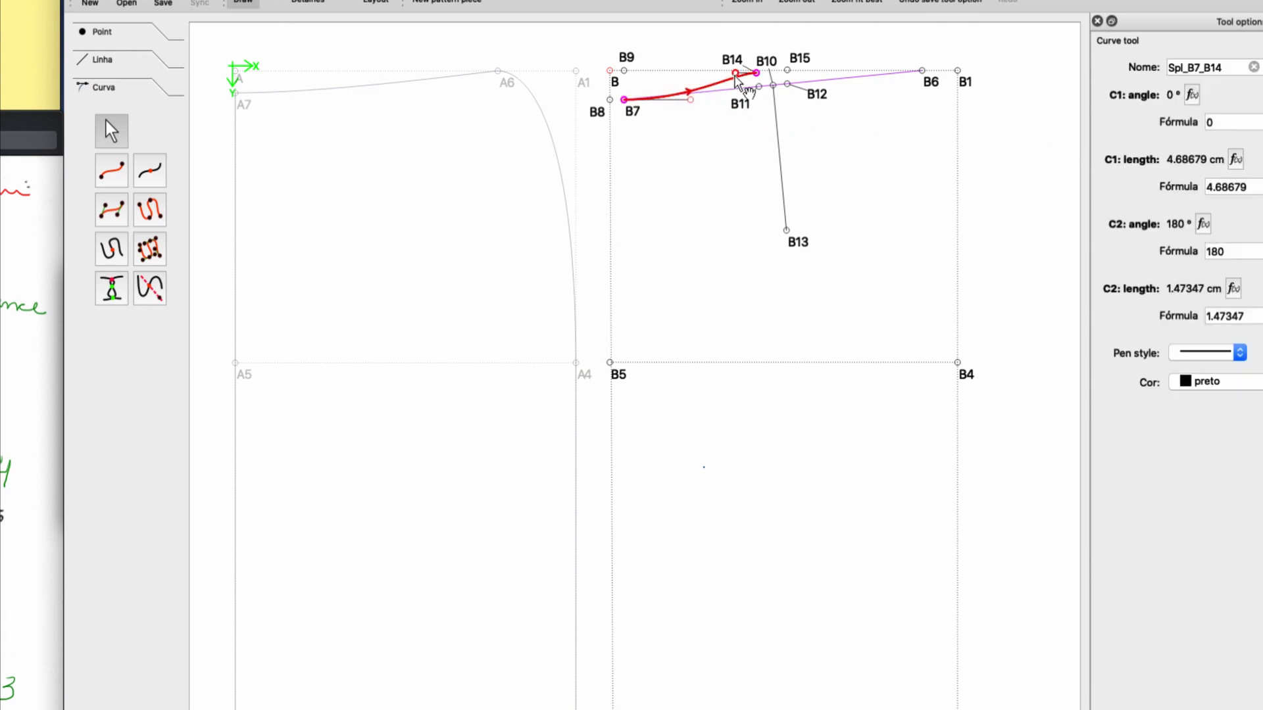
pyautogui.moveTo(736, 80); pyautogui.dragTo(752, 76)
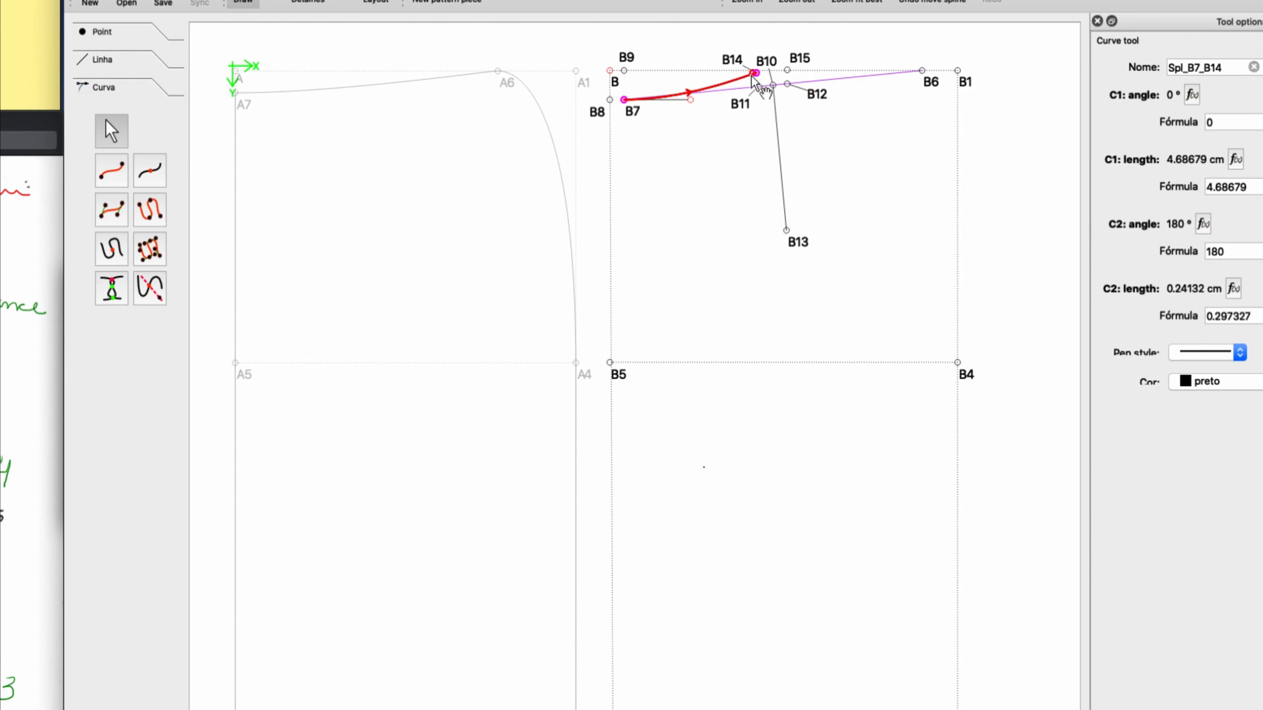
pyautogui.click(709, 112)
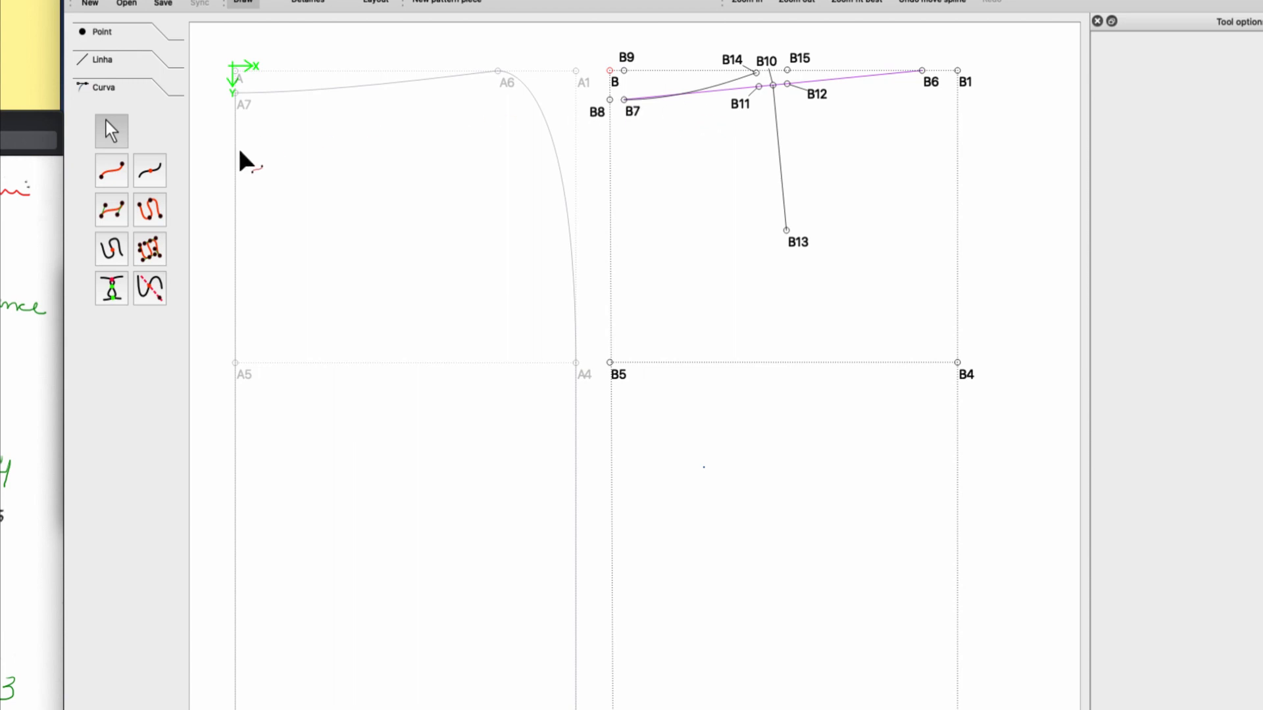
# Draw the back dart's two legs as straight lines from B14 to B13 and from B13 to B15.
pyautogui.click(110, 64)
pyautogui.click(110, 140)
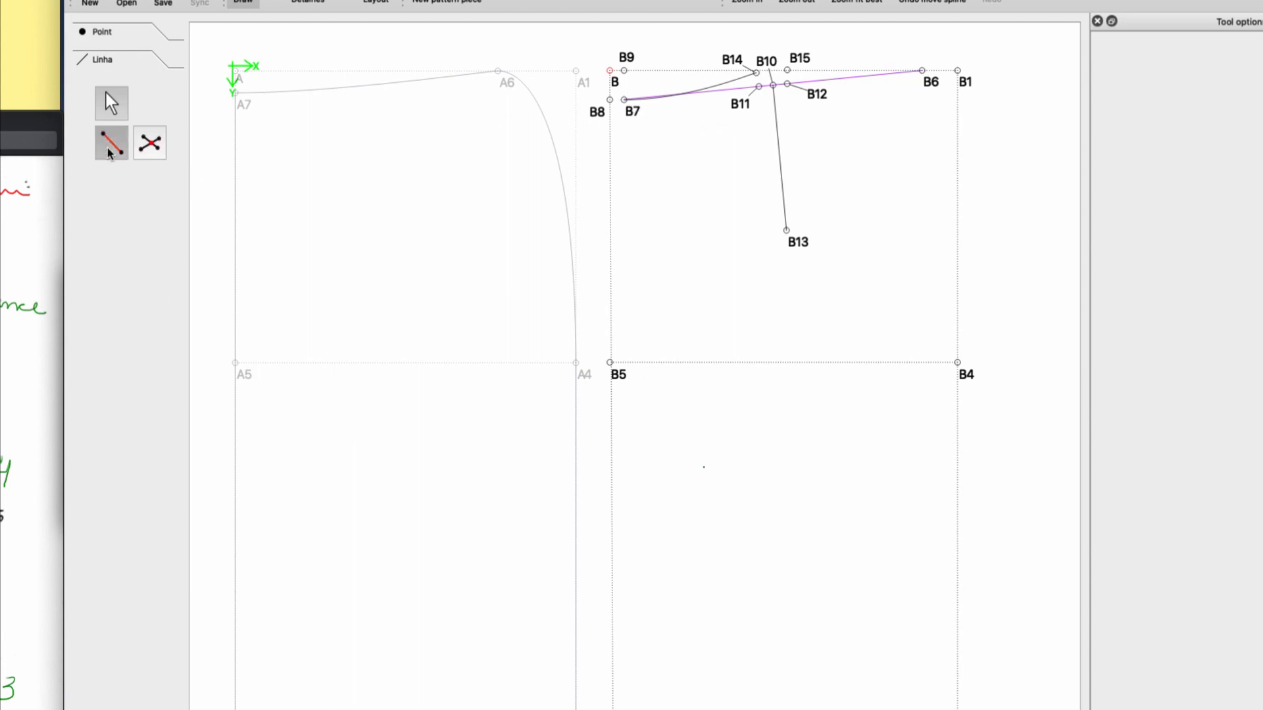
pyautogui.click(732, 59)
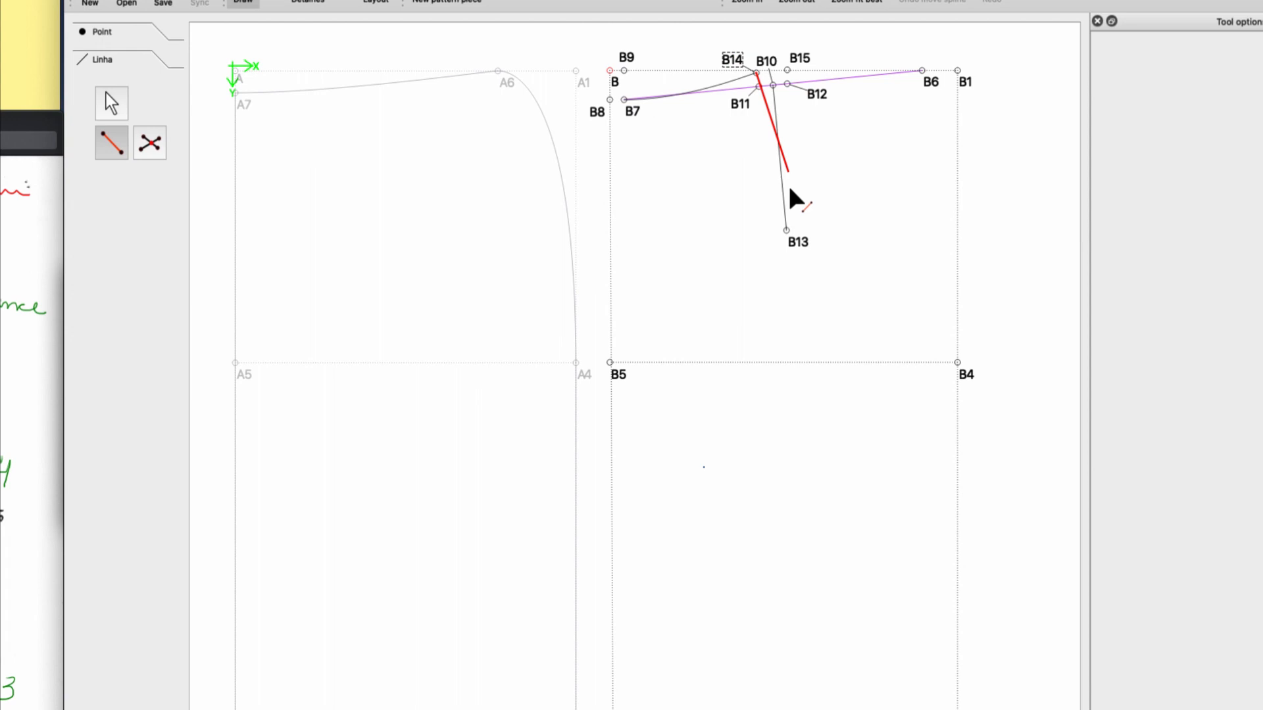
pyautogui.click(799, 242)
pyautogui.click(109, 144)
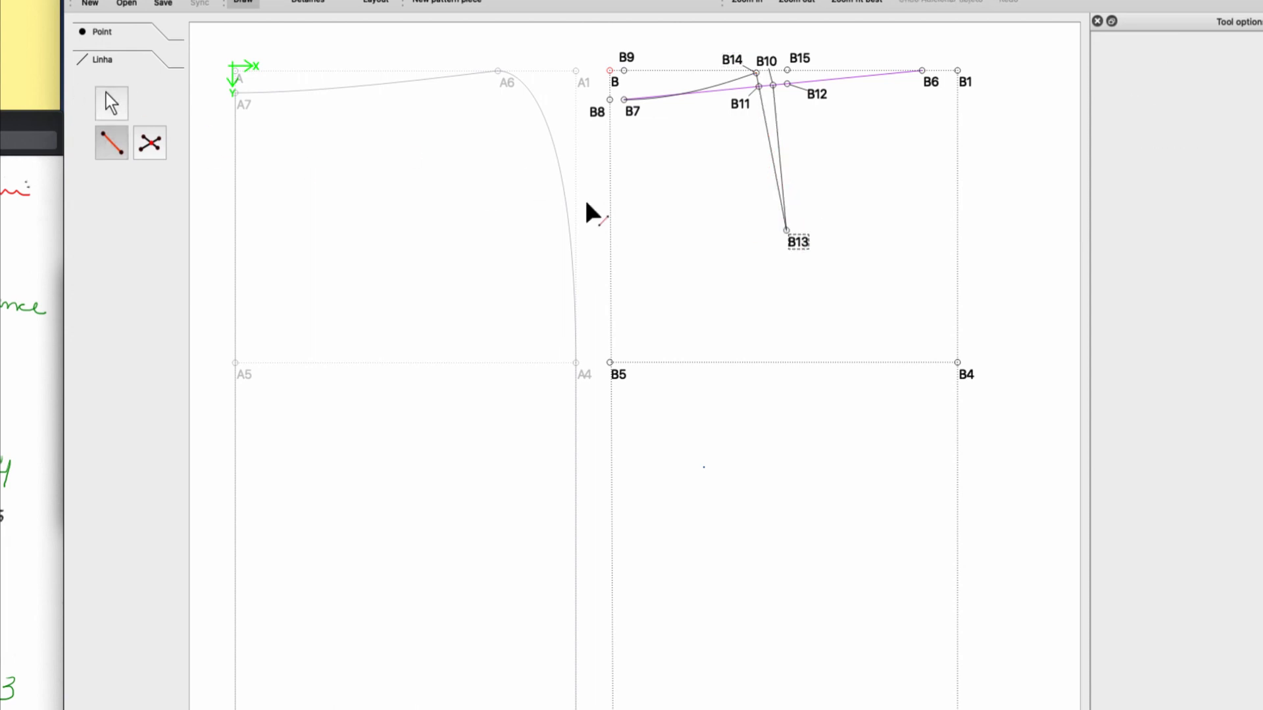
pyautogui.click(798, 243)
pyautogui.click(800, 58)
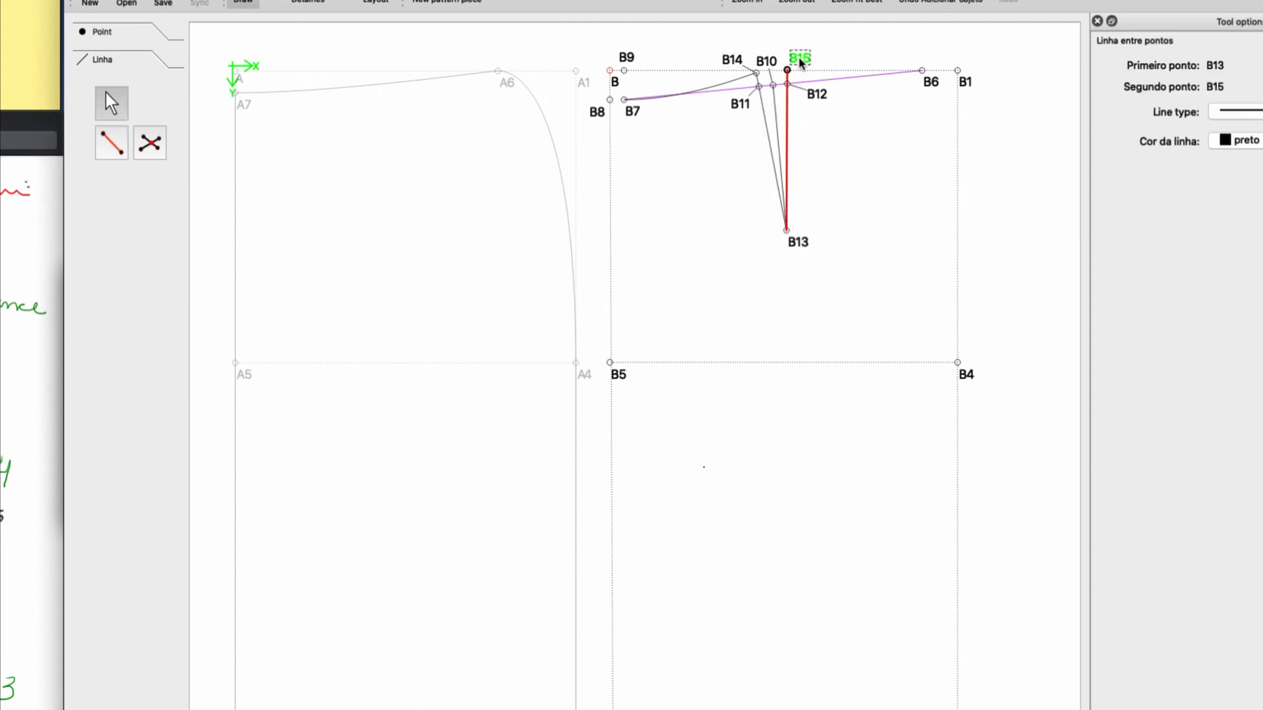
# Hide the dart's centre line between B10 and B13 by setting point B13's line type to none.
pyautogui.click(775, 113)
pyautogui.click(773, 86)
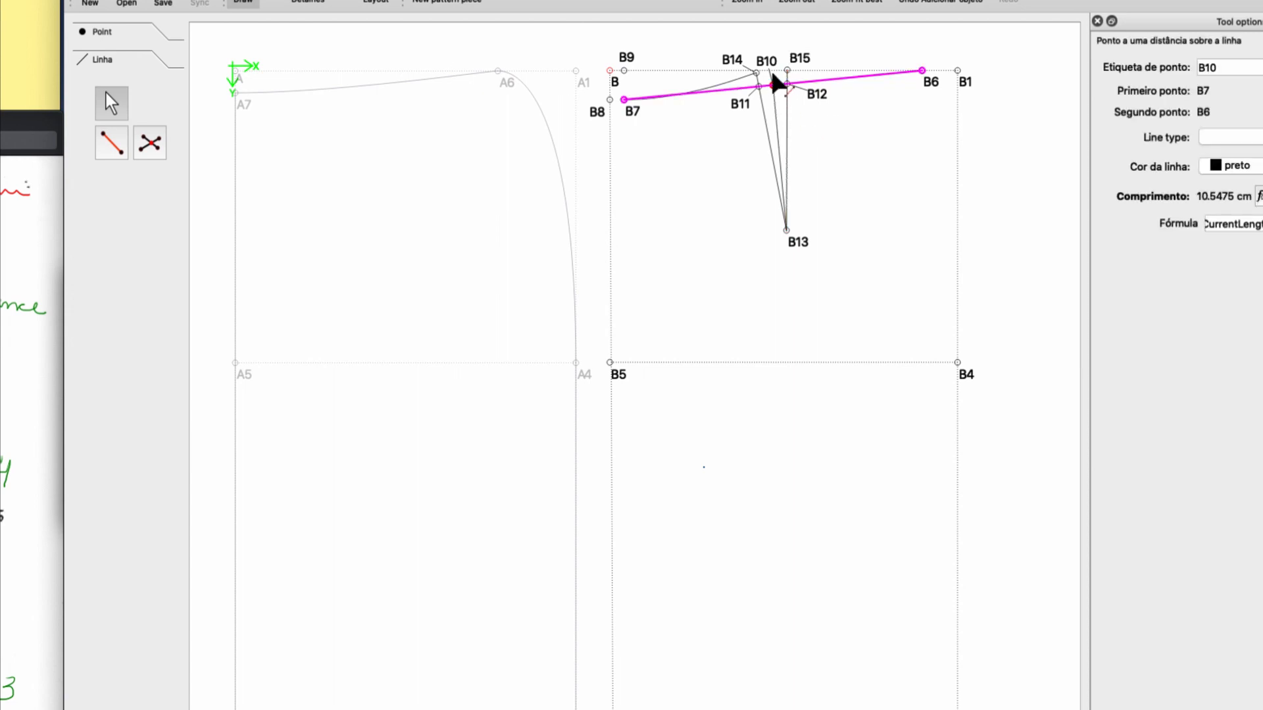
pyautogui.click(800, 245)
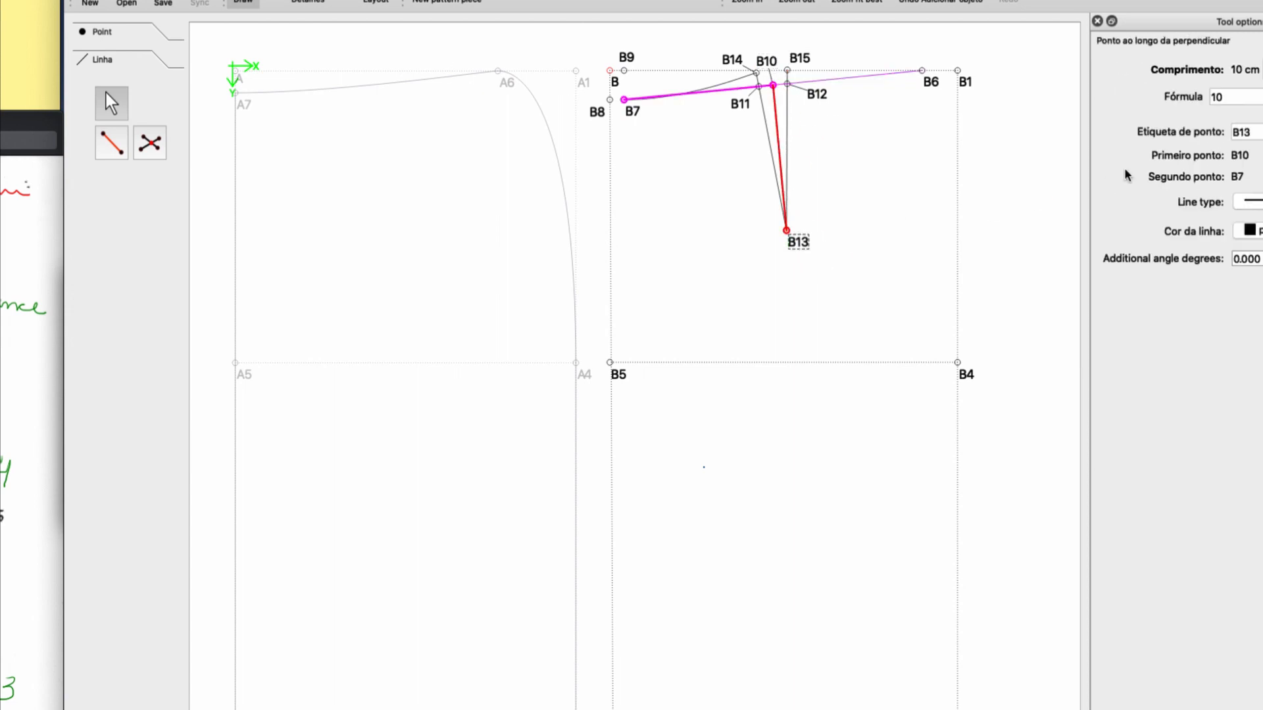
pyautogui.click(1249, 202)
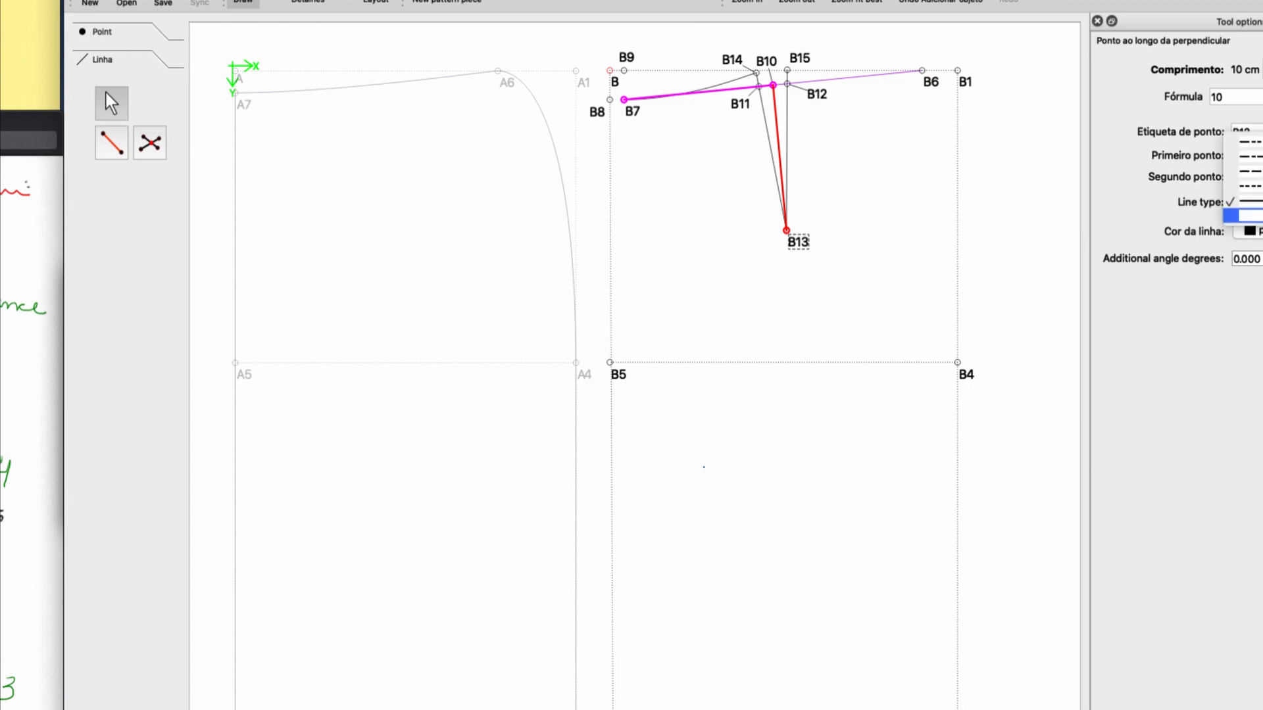
pyautogui.click(1250, 217)
pyautogui.click(905, 188)
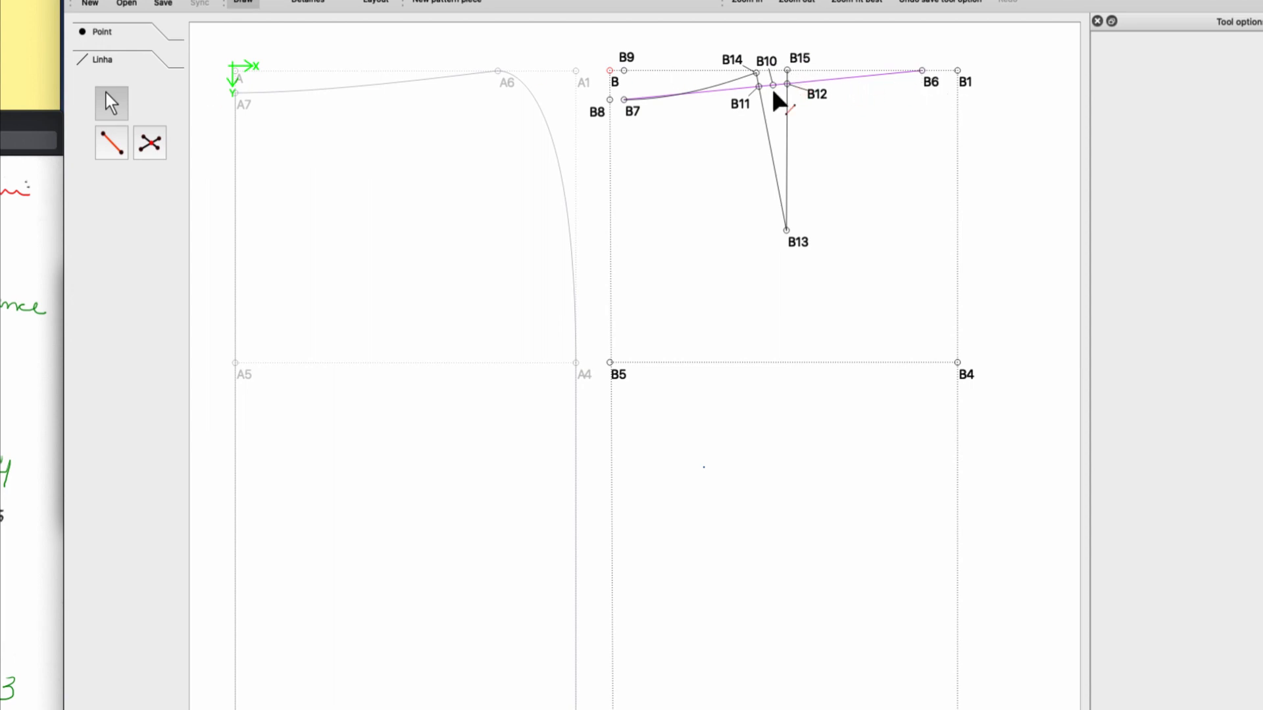
# Draw a straight line from B15 to B6 along the second half of the back waistline.
pyautogui.click(111, 142)
pyautogui.click(788, 71)
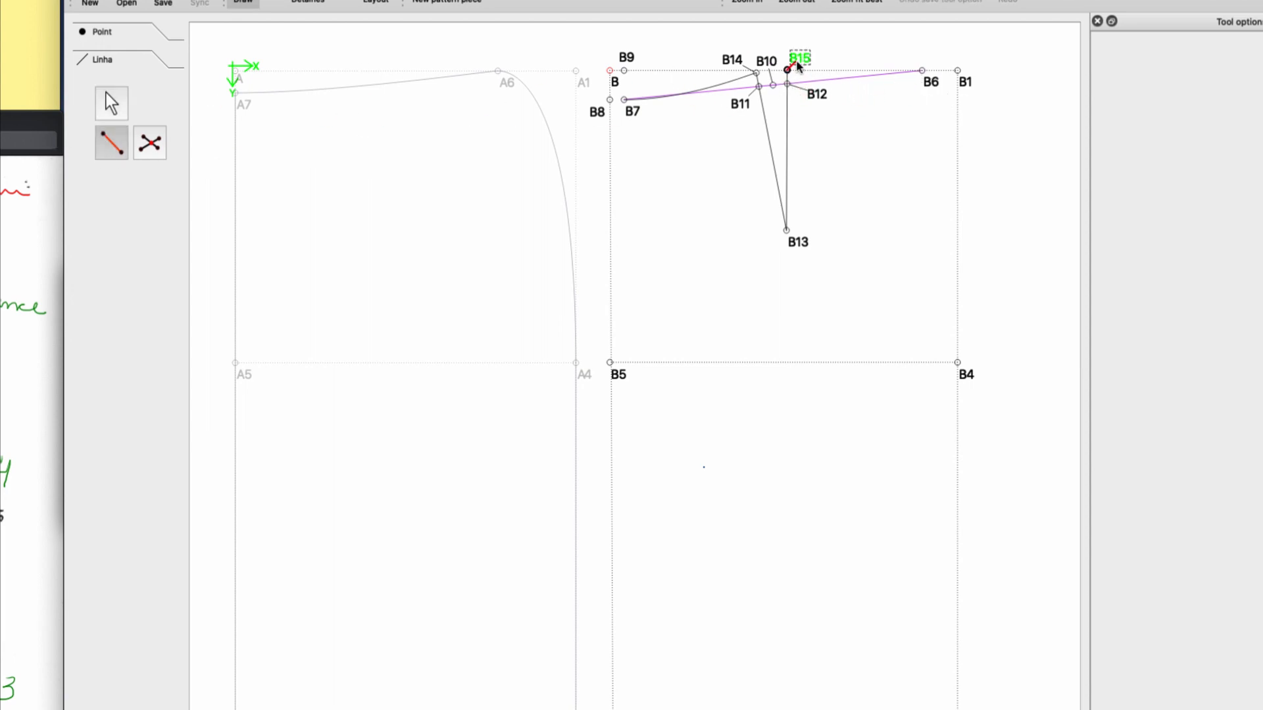
pyautogui.click(926, 83)
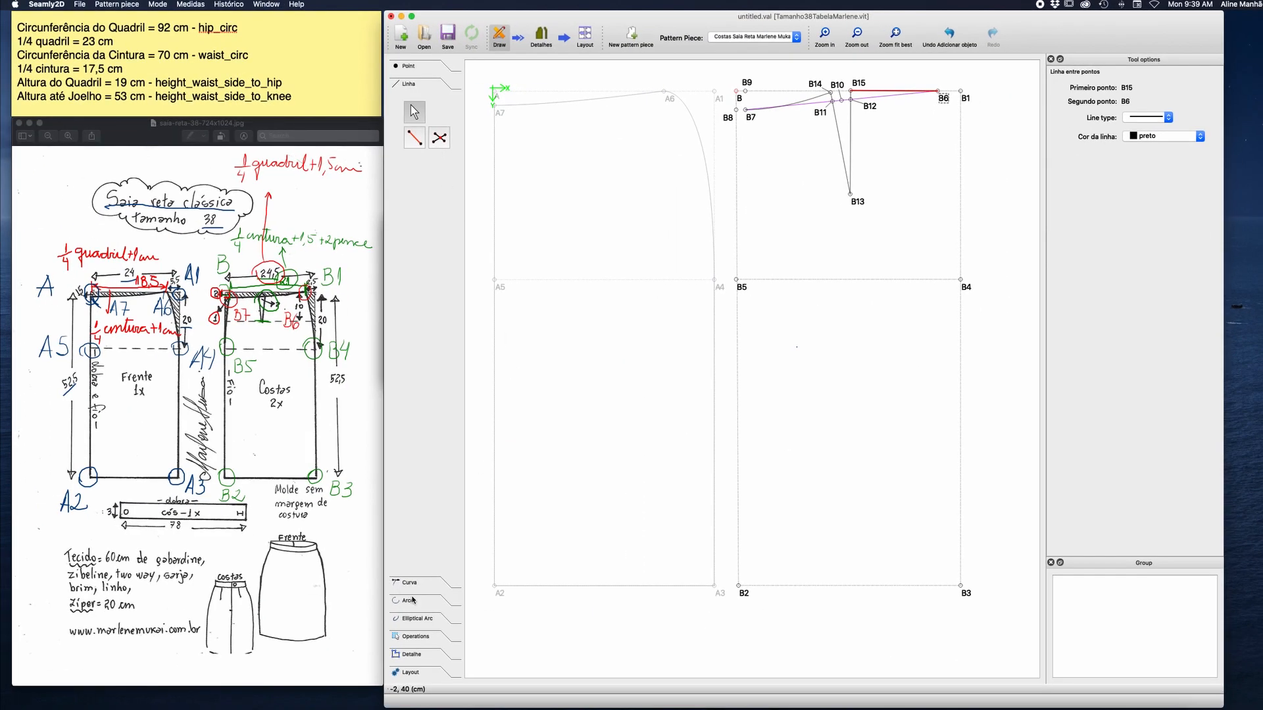
# Draw a simple curve from B6 to B4 for the back piece's side hip.
pyautogui.click(410, 582)
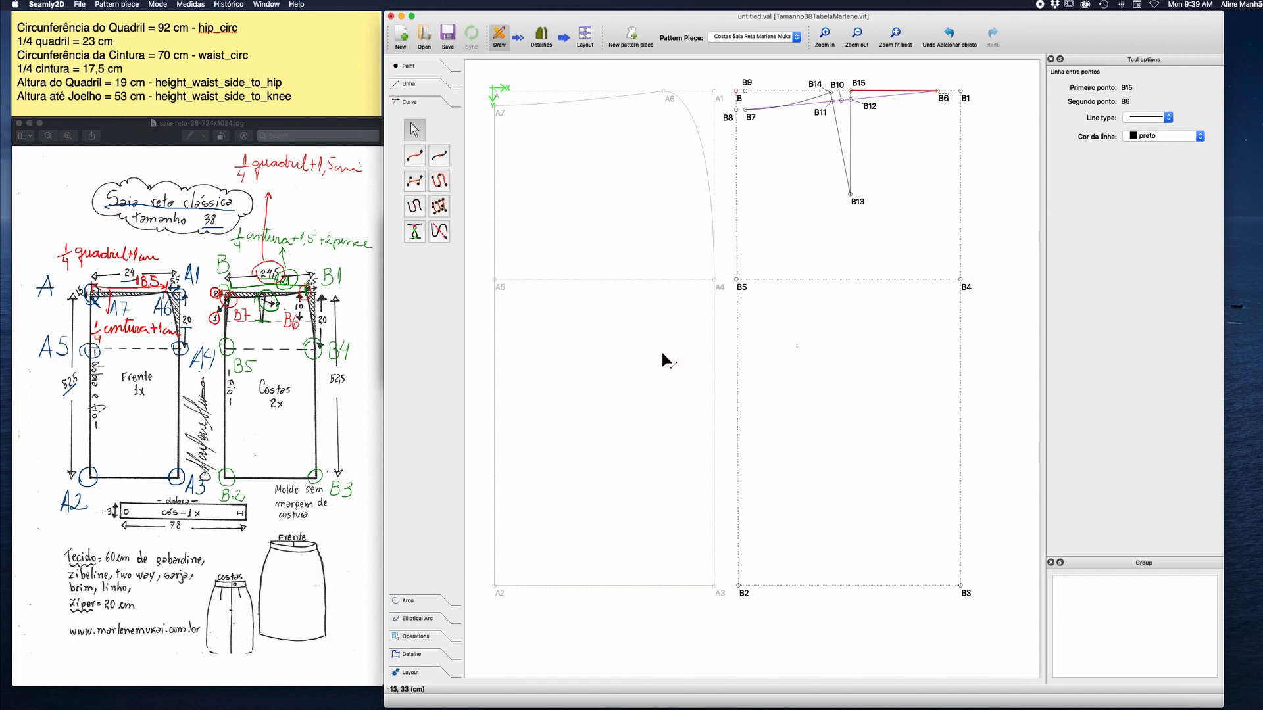
pyautogui.click(421, 162)
pyautogui.click(938, 91)
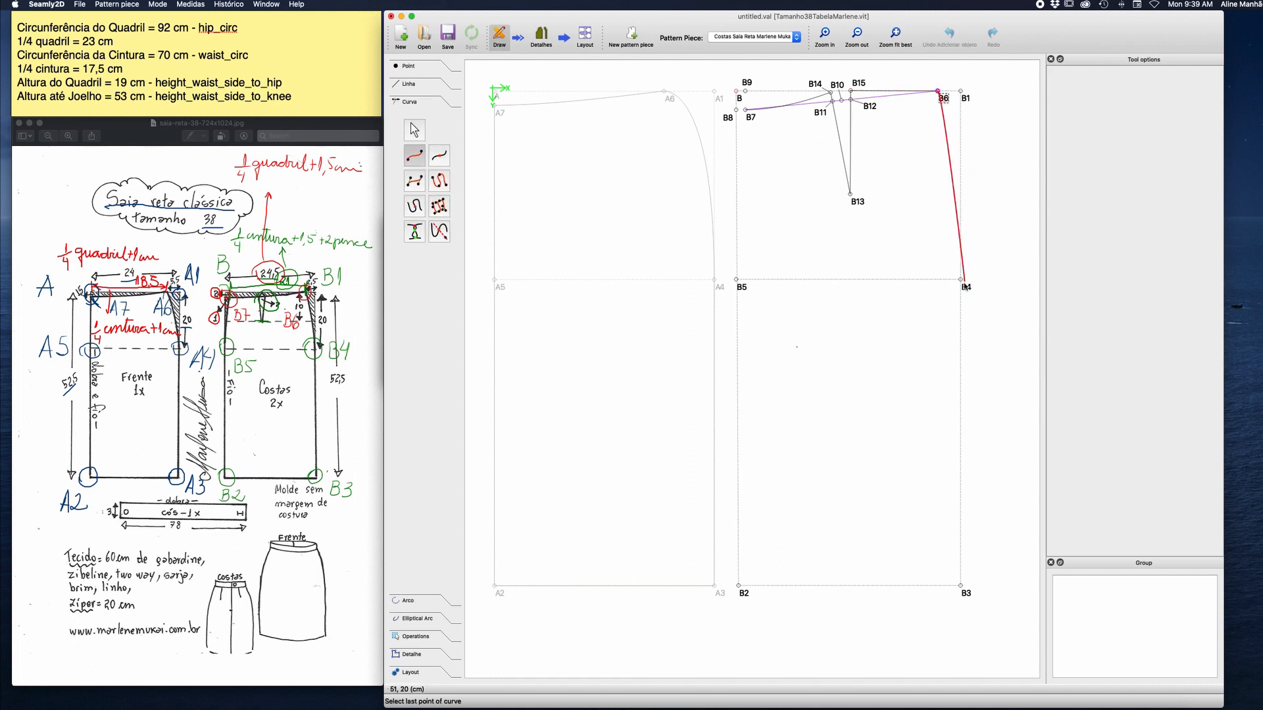
pyautogui.click(960, 279)
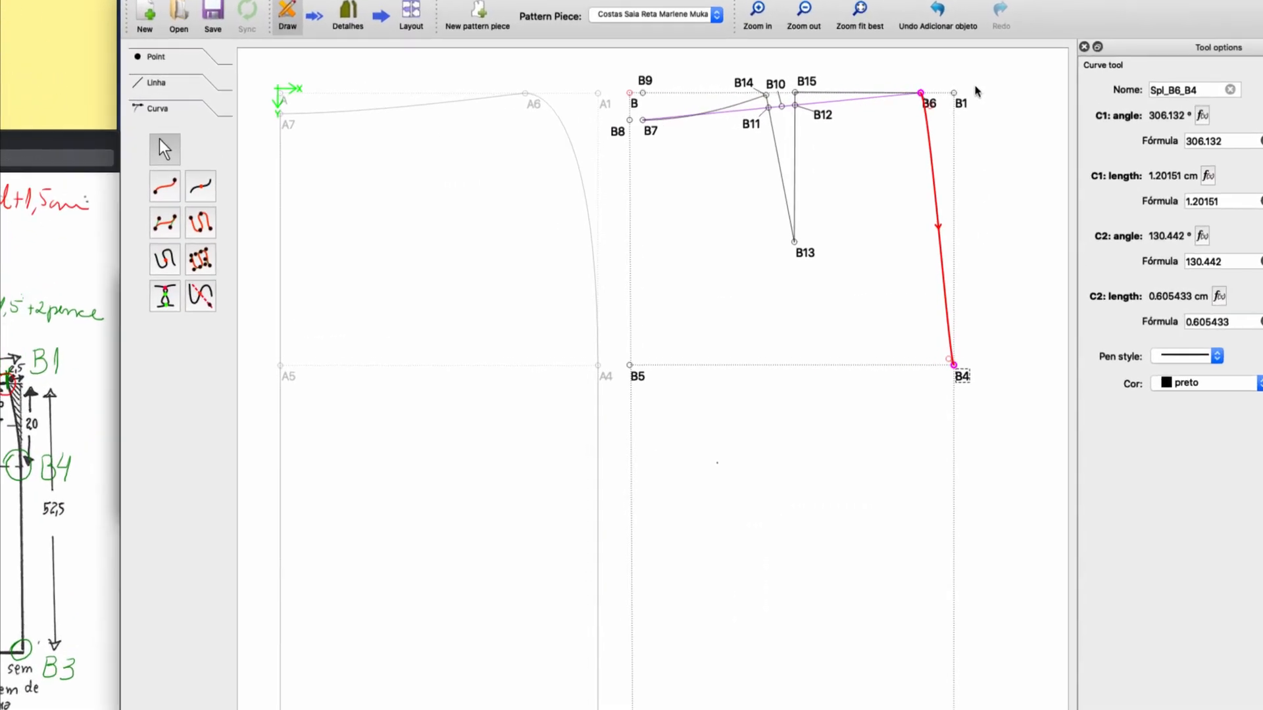
# Lengthen the B6–B4 curve's control handle at B4 to about 20 cm towards B1 and set its C2 angle to 90°.
pyautogui.moveTo(945, 424); pyautogui.dragTo(950, 96)
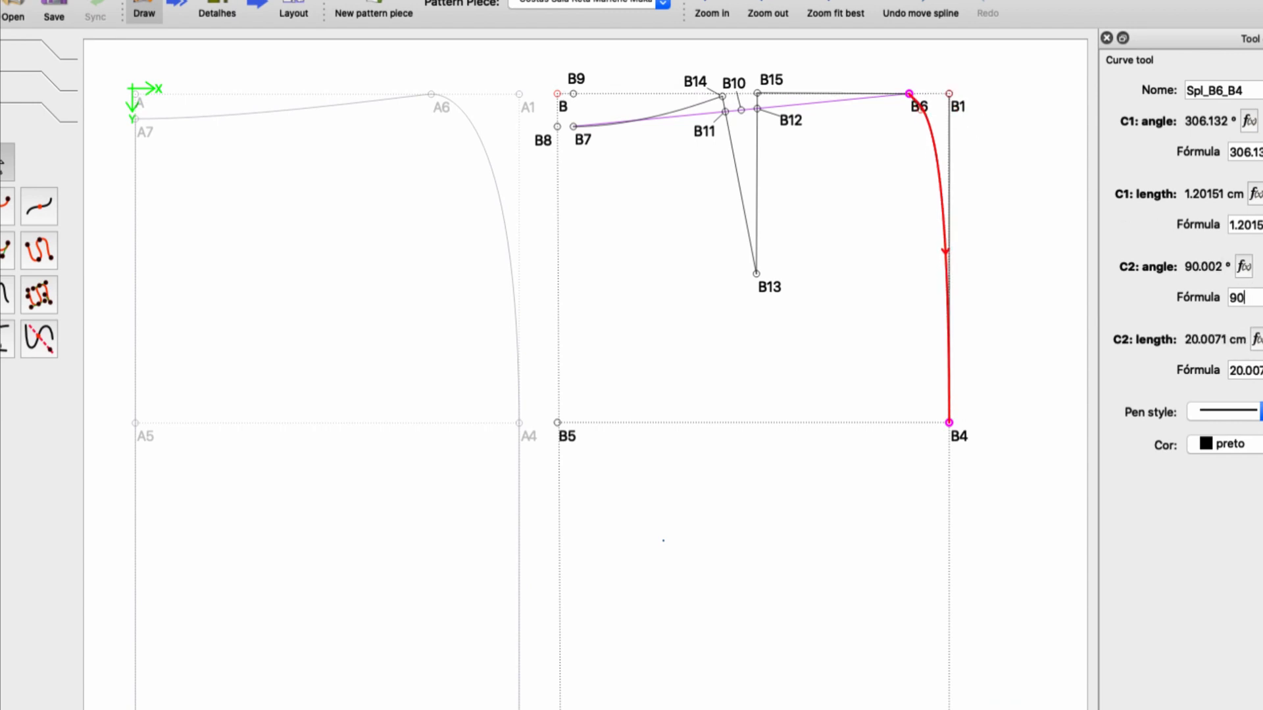
pyautogui.press('Return')
# Shorten the B6–B4 curve's control handle at B6 to about 0.21 cm and set its C1 angle to 0°.
pyautogui.moveTo(918, 110); pyautogui.dragTo(911, 96)
pyautogui.moveTo(1253, 152); pyautogui.dragTo(1214, 146)
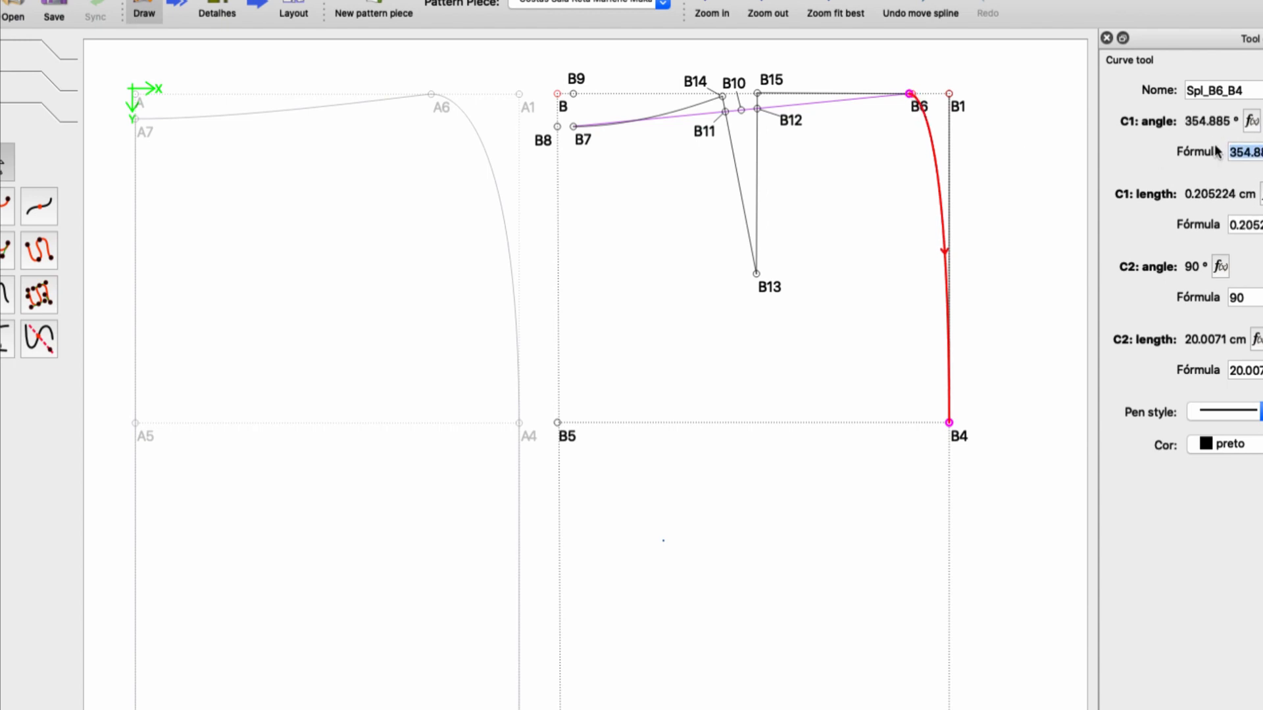
pyautogui.write('0')
pyautogui.press('Return')
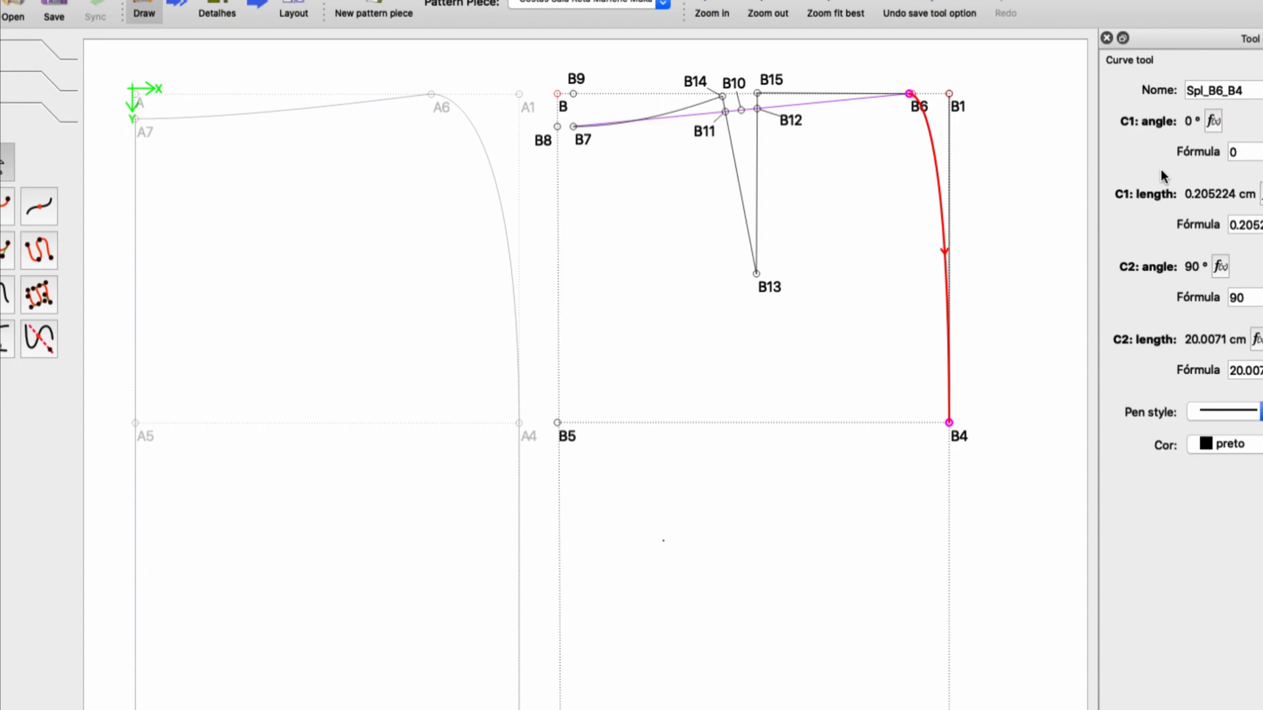
pyautogui.click(1016, 190)
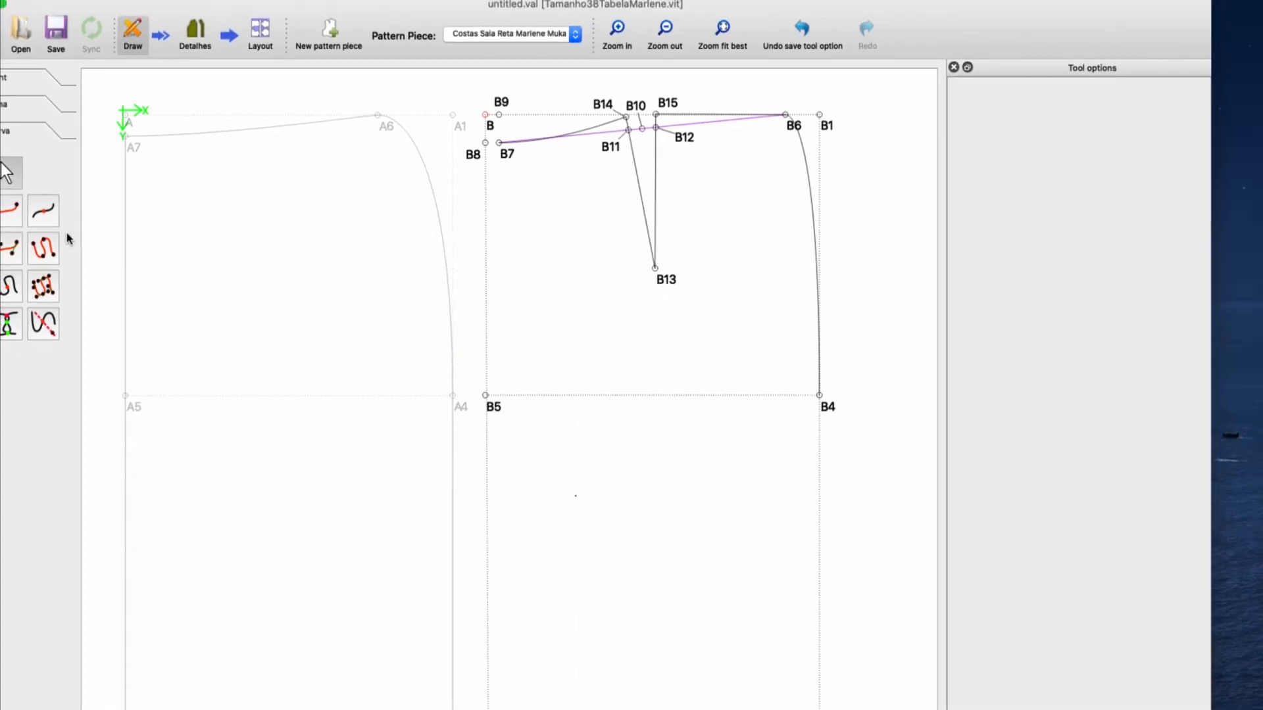
# Draw straight lines from B4 to B3 for the back side seam and from B3 to B2 for the hem.
pyautogui.click(13, 107)
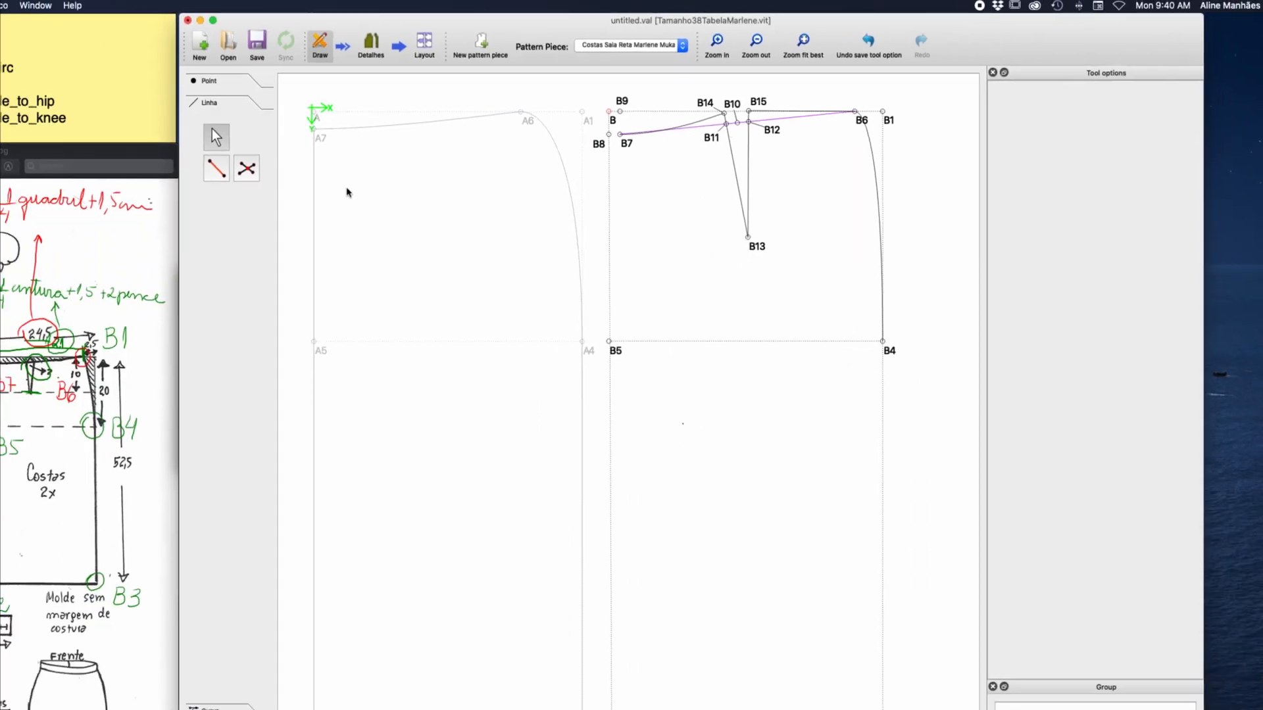
pyautogui.click(219, 171)
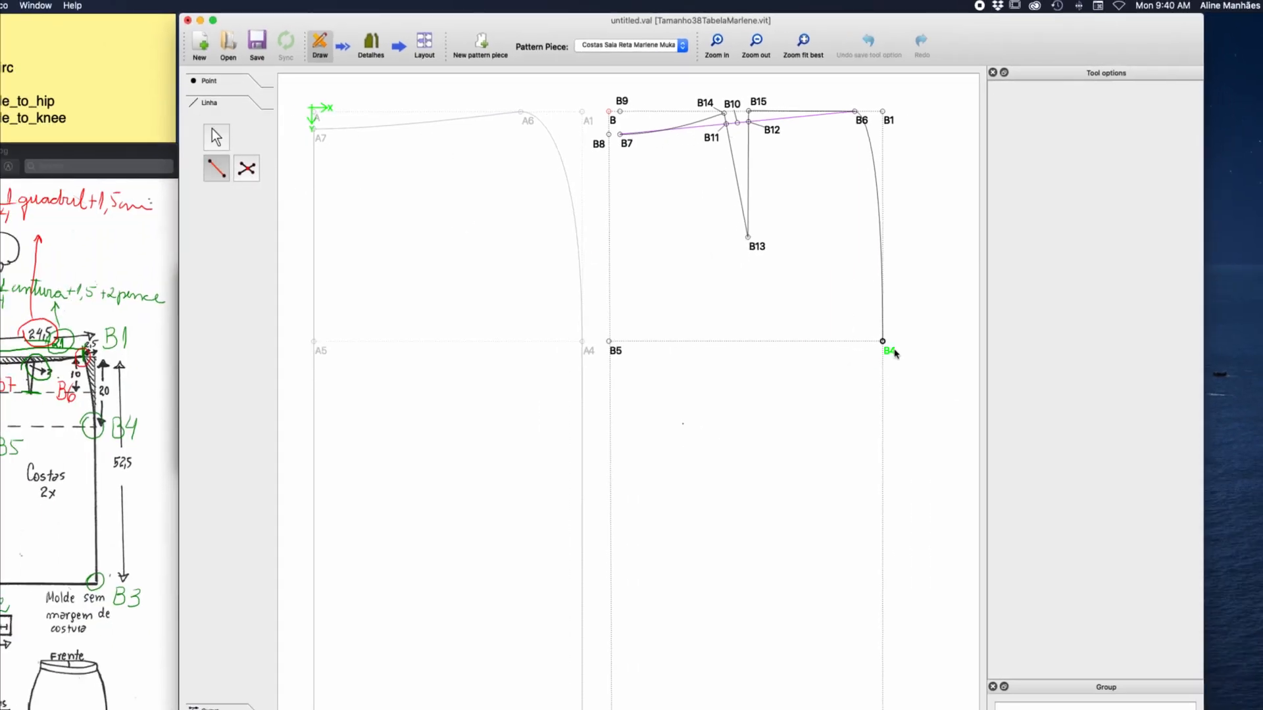
pyautogui.click(894, 351)
pyautogui.click(883, 708)
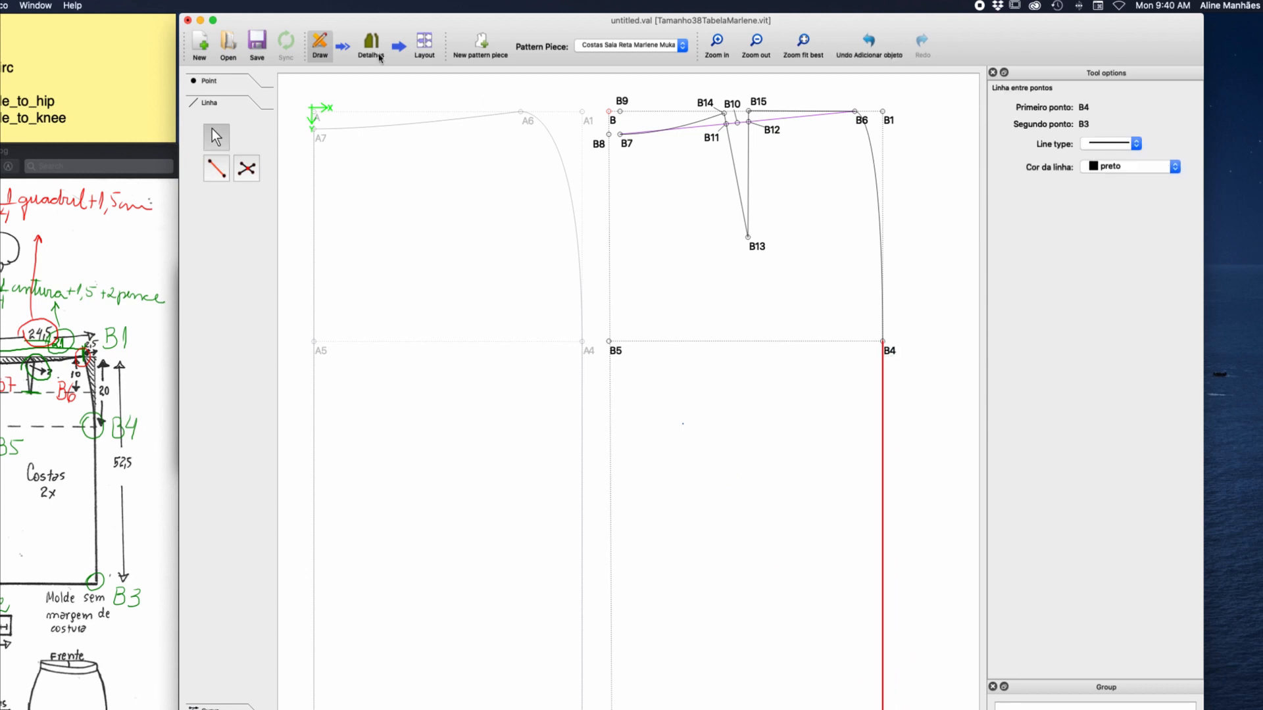
pyautogui.click(218, 172)
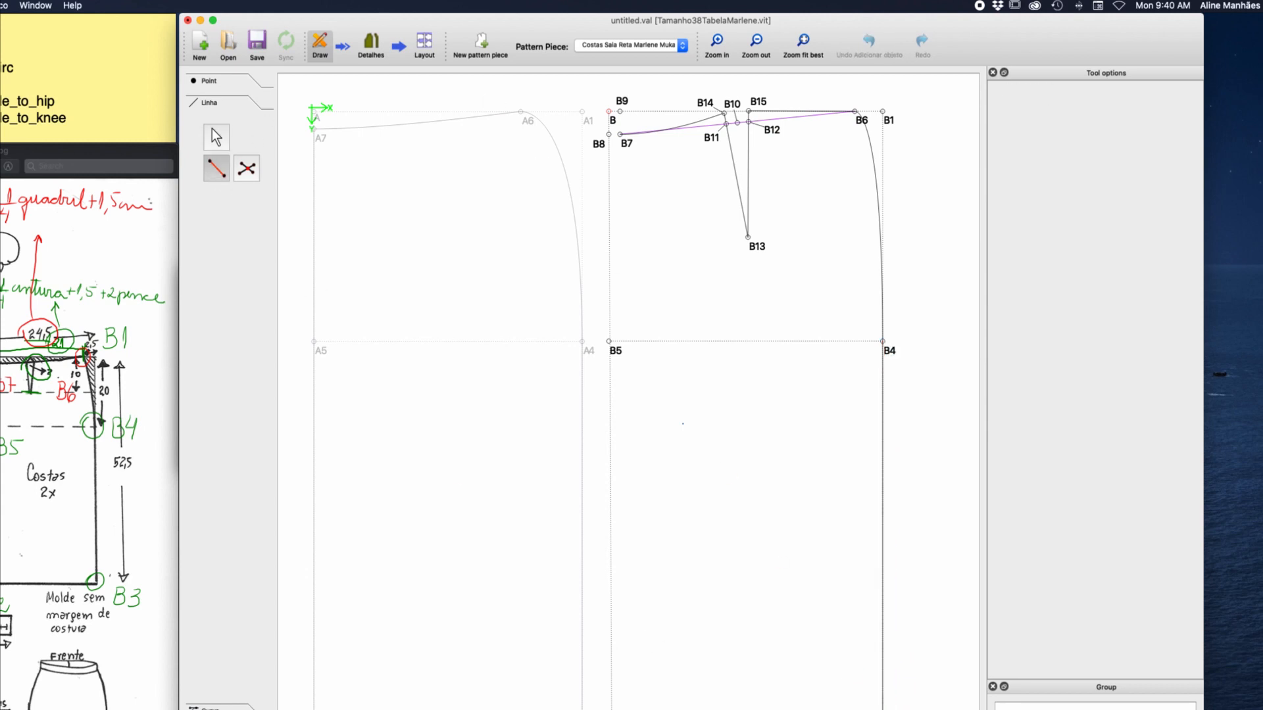
pyautogui.click(883, 708)
pyautogui.click(612, 708)
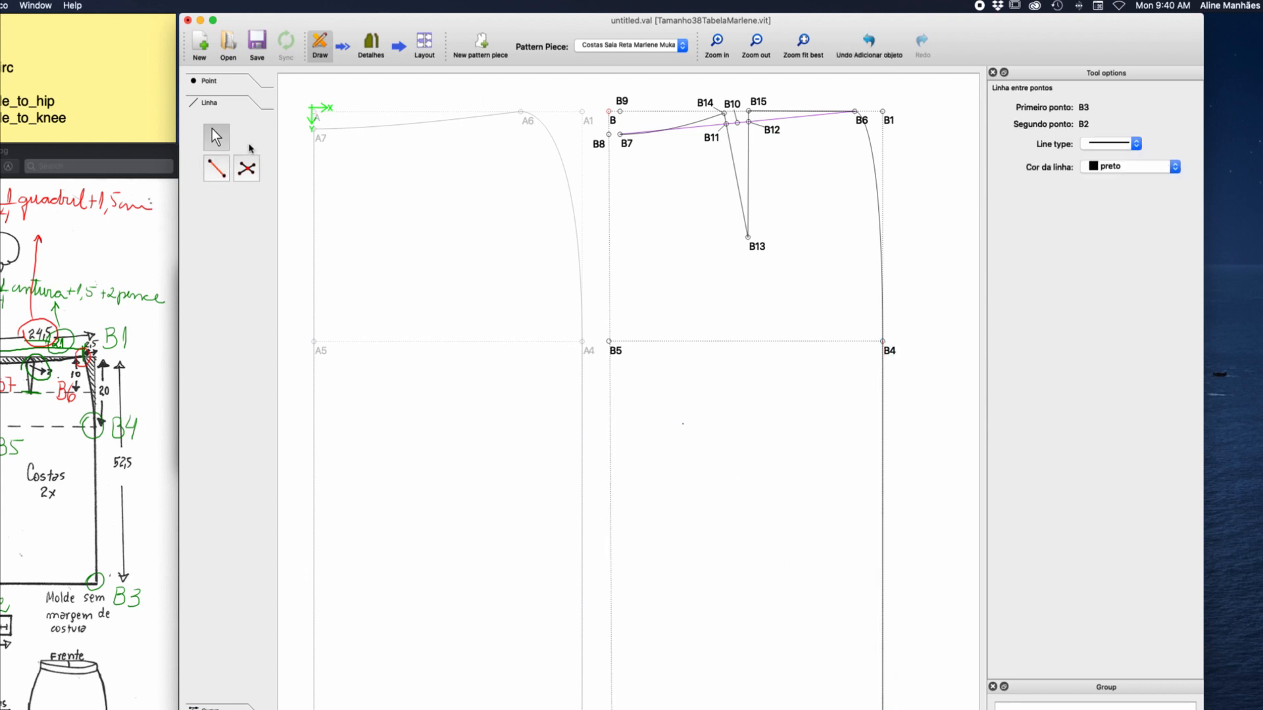
# Draw a straight line from B2 to B5 along the lower centre back.
pyautogui.click(217, 168)
pyautogui.click(612, 708)
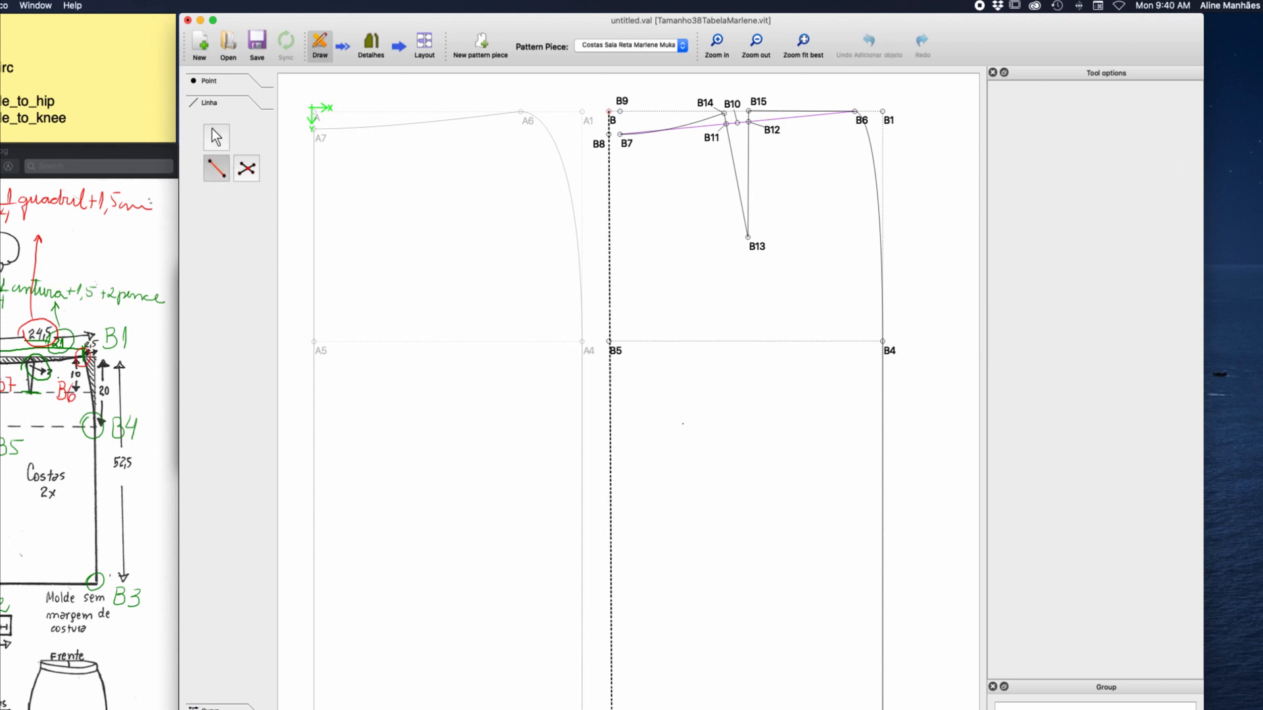
pyautogui.click(610, 342)
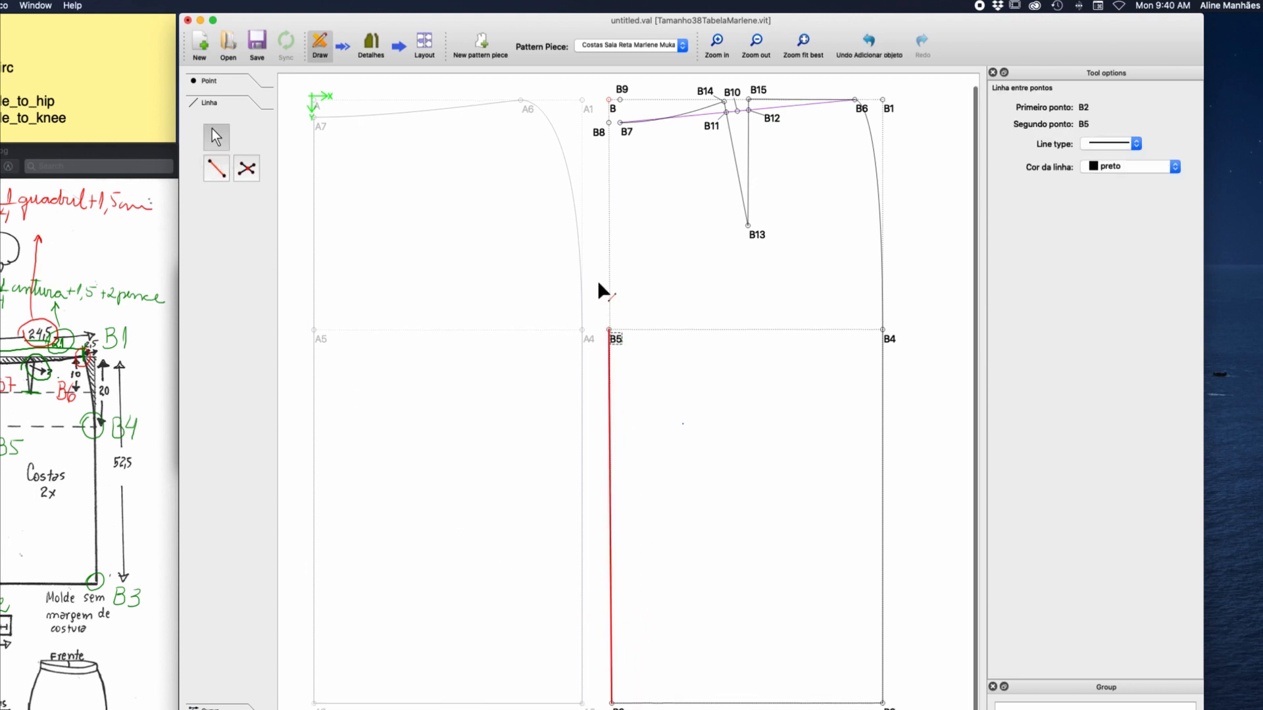
# Draw a simple curve from B5 to B7 for the upper centre back.
pyautogui.click(211, 707)
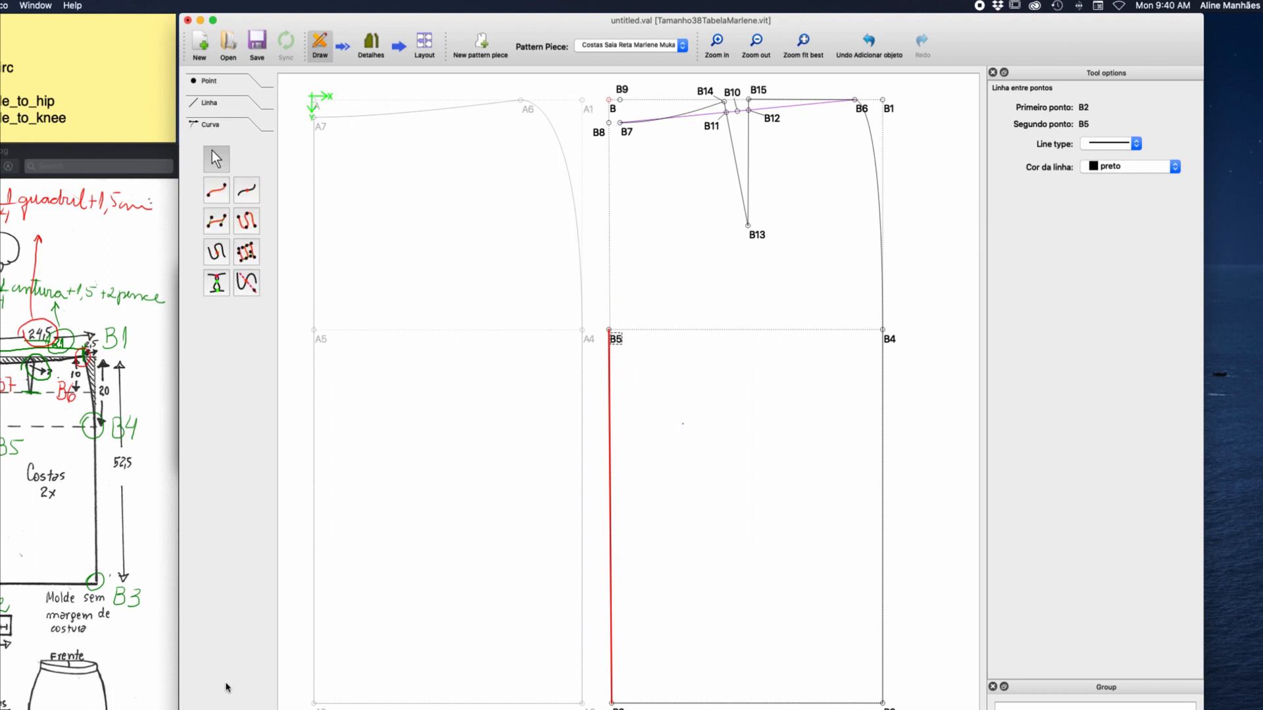
pyautogui.click(216, 190)
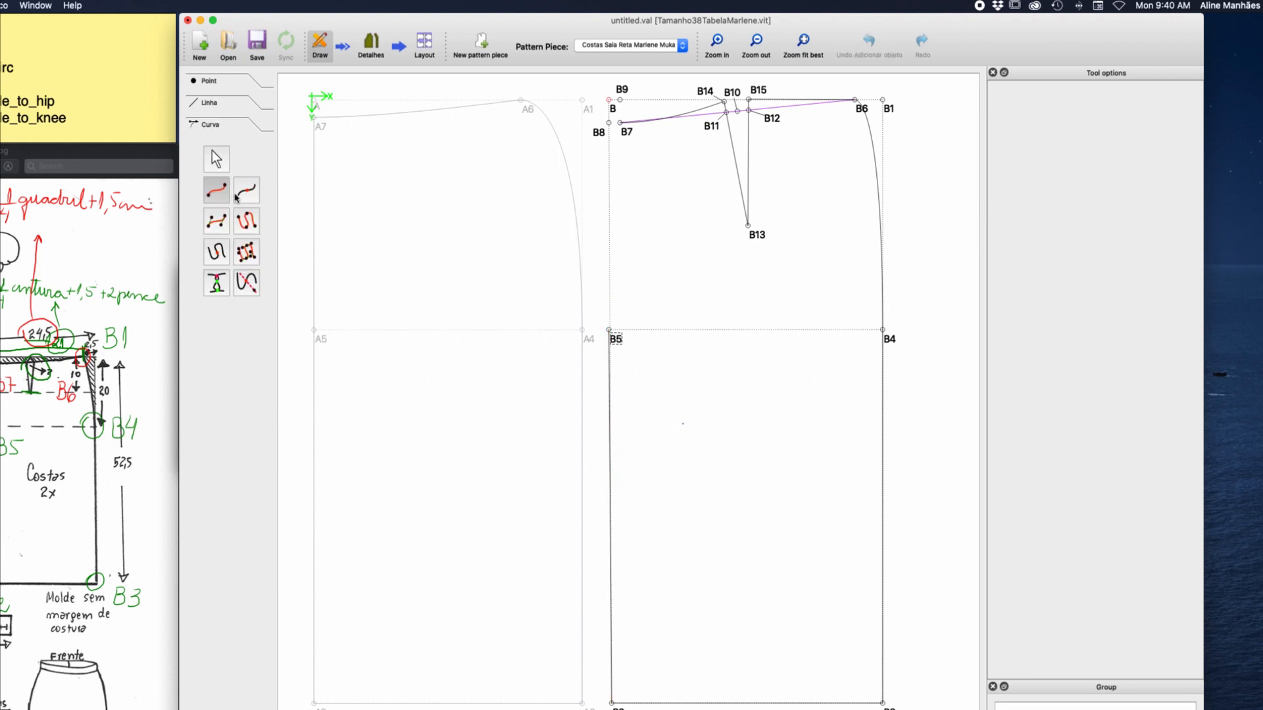
pyautogui.click(616, 341)
pyautogui.click(628, 130)
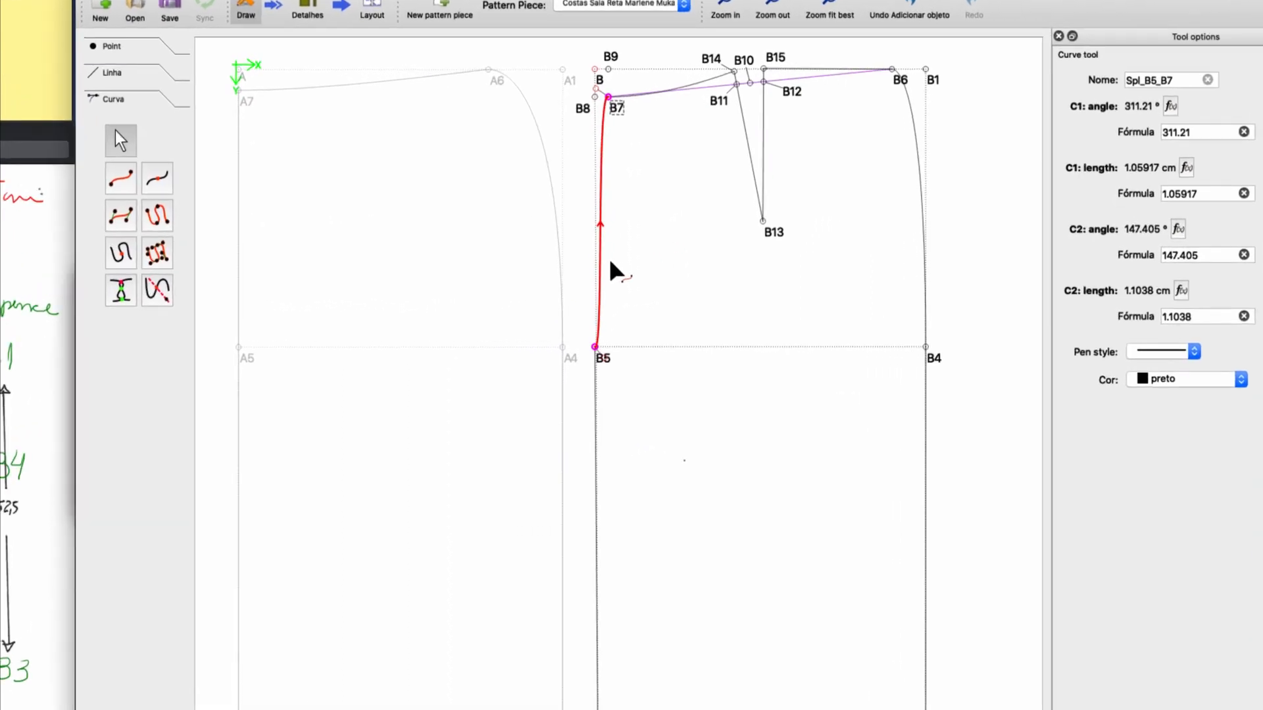
# Lengthen the B5–B7 curve's control handle at B5 to about 14.27 cm and set its C1 angle to 90°.
pyautogui.moveTo(604, 358); pyautogui.dragTo(594, 149)
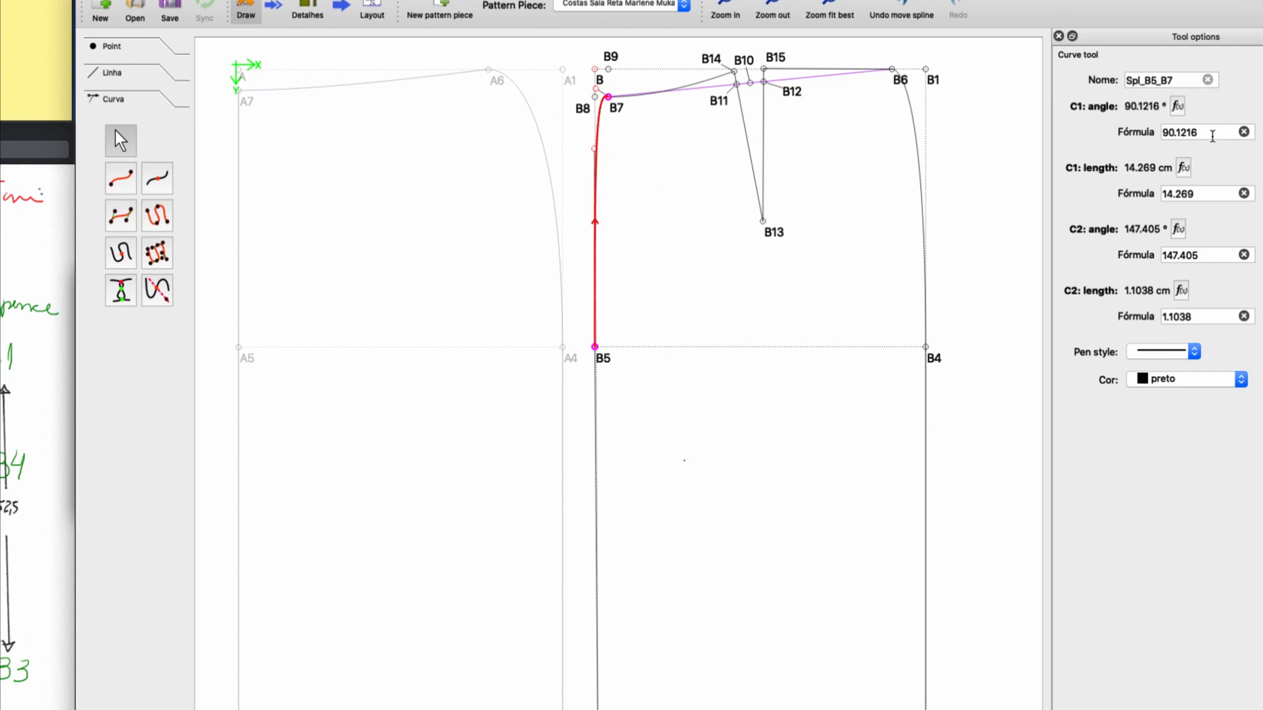
pyautogui.press('BackSpace')
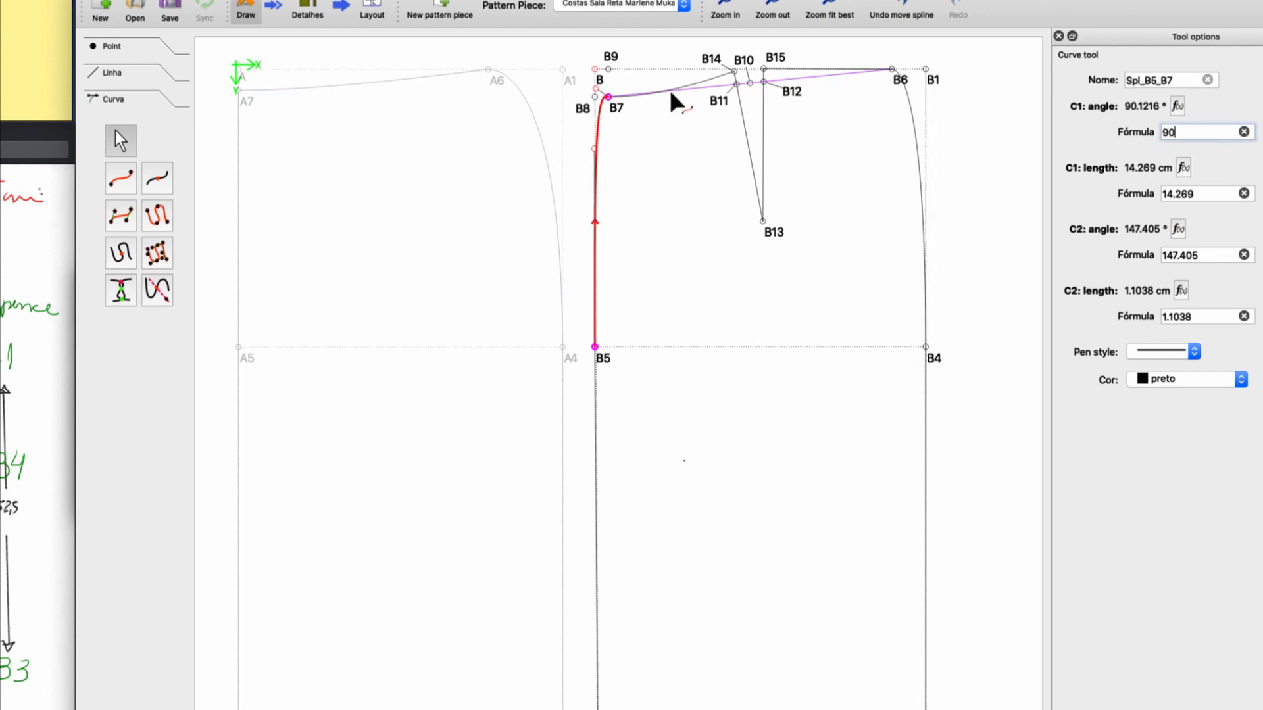
# Shorten the B5–B7 curve's control handle at B7 to about 0.05 cm and set its C2 angle to 180°.
pyautogui.moveTo(598, 91); pyautogui.dragTo(609, 100)
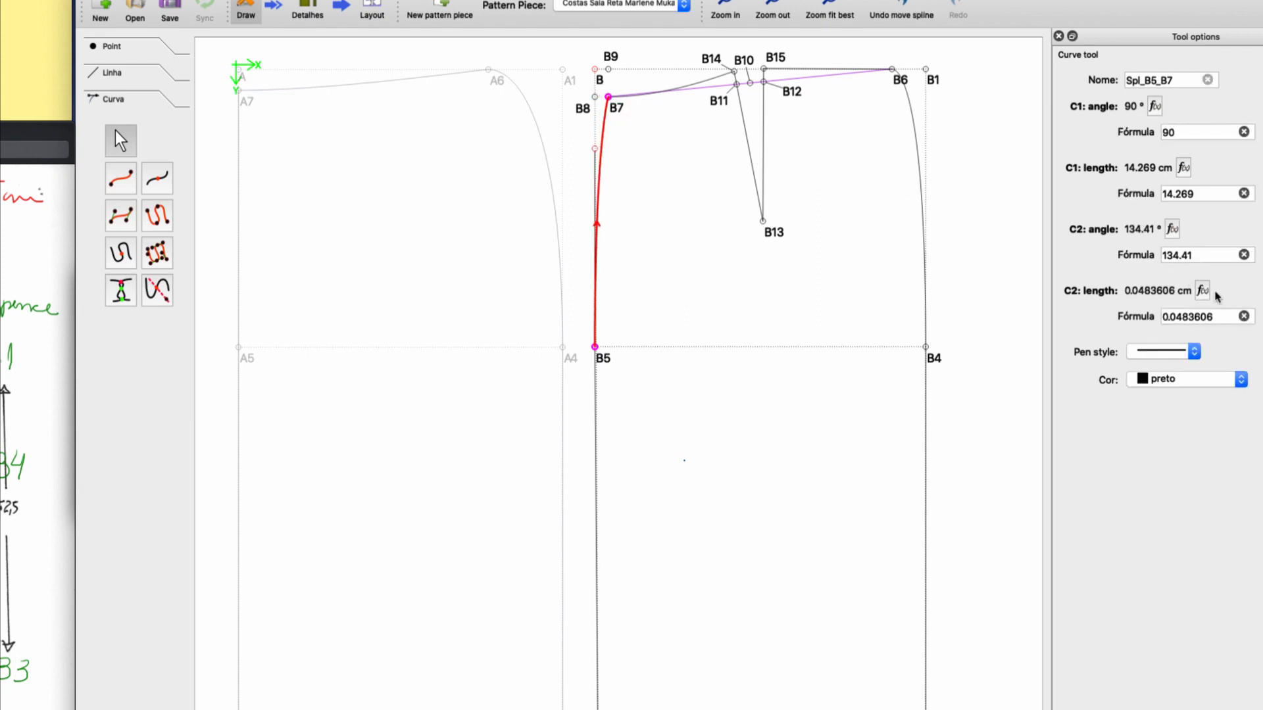
pyautogui.doubleClick(1206, 256)
pyautogui.write('180')
pyautogui.press('Return')
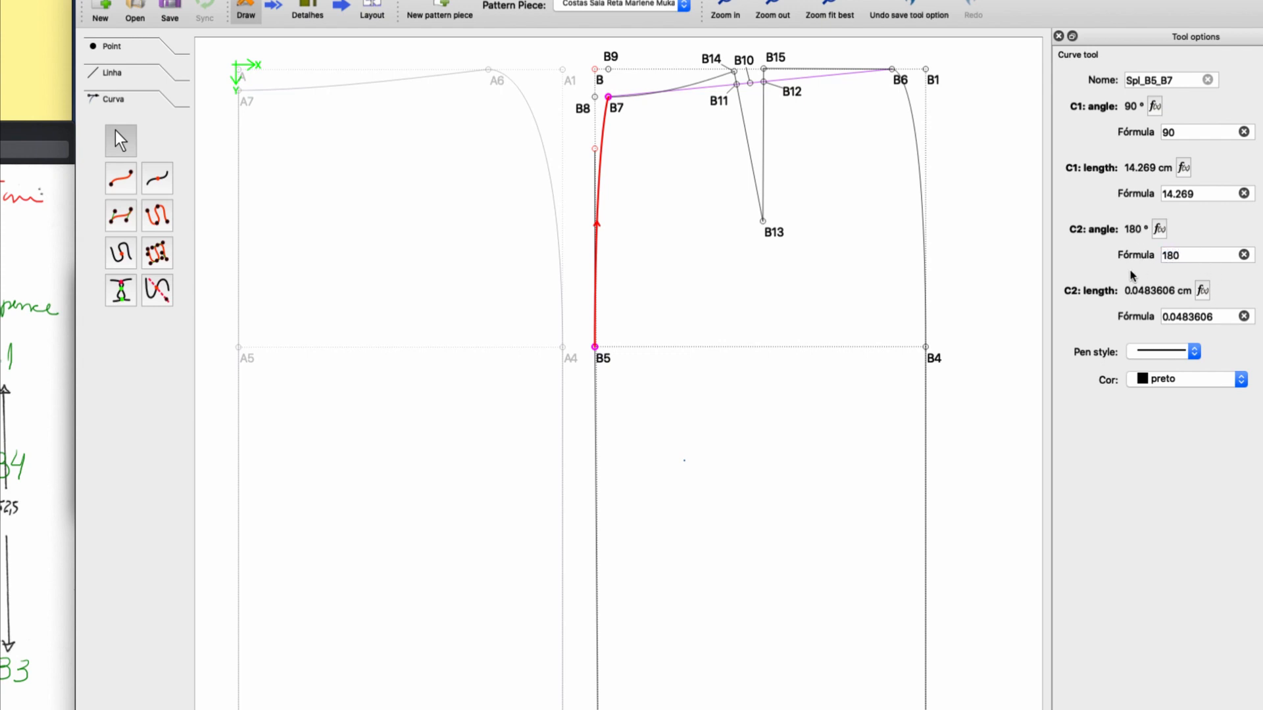
pyautogui.click(676, 242)
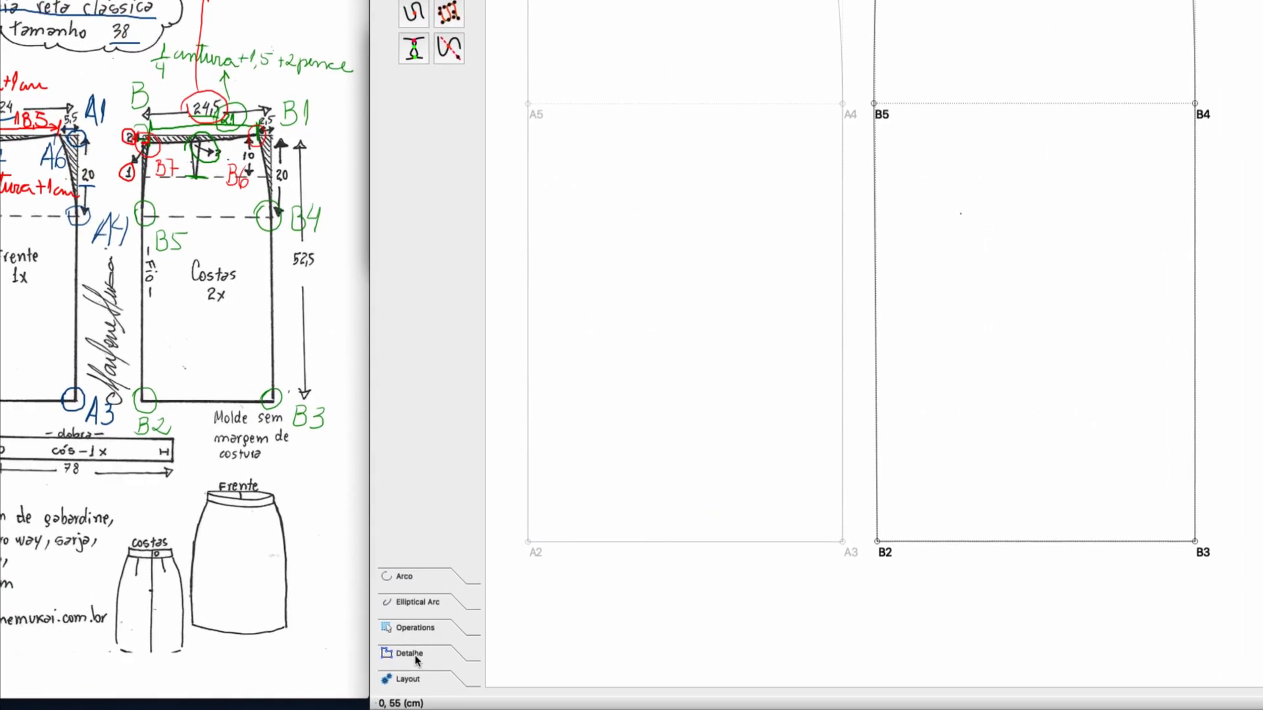
# Start the back piece's detail path clockwise with B6, the B6–B4 curve, B4, B3 and B2 along the side and hem.
pyautogui.click(413, 655)
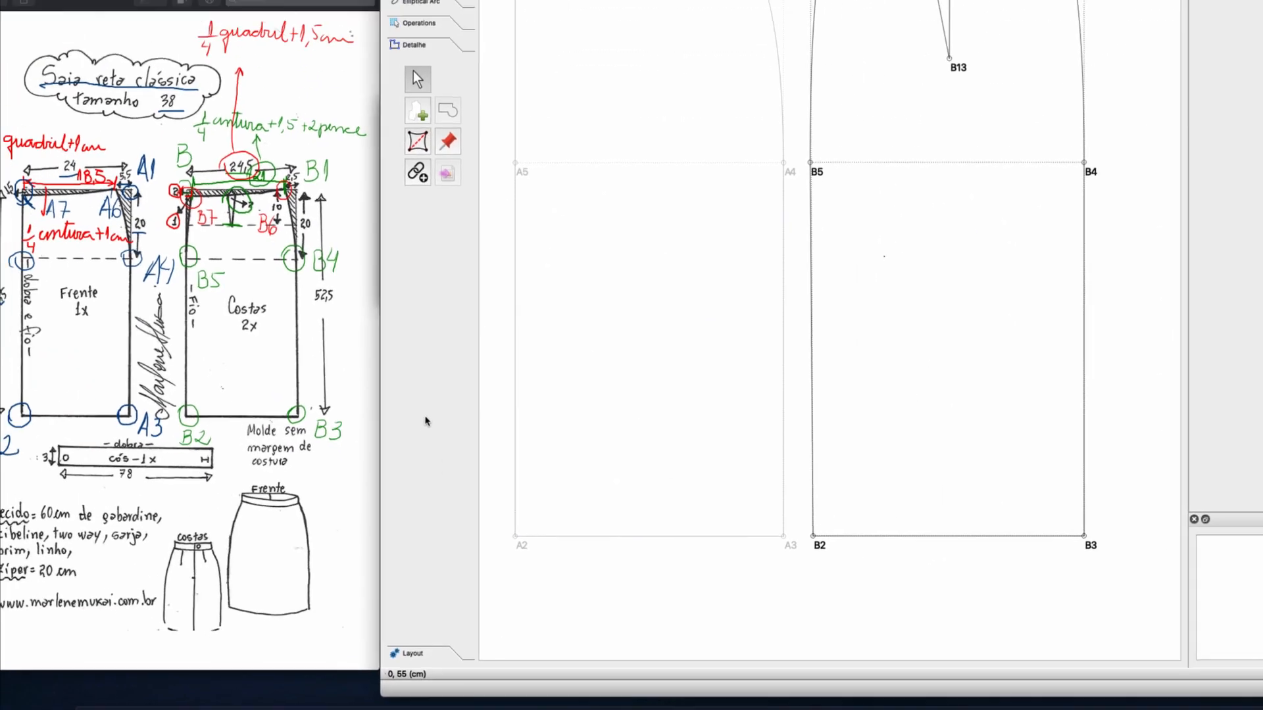
pyautogui.click(416, 0)
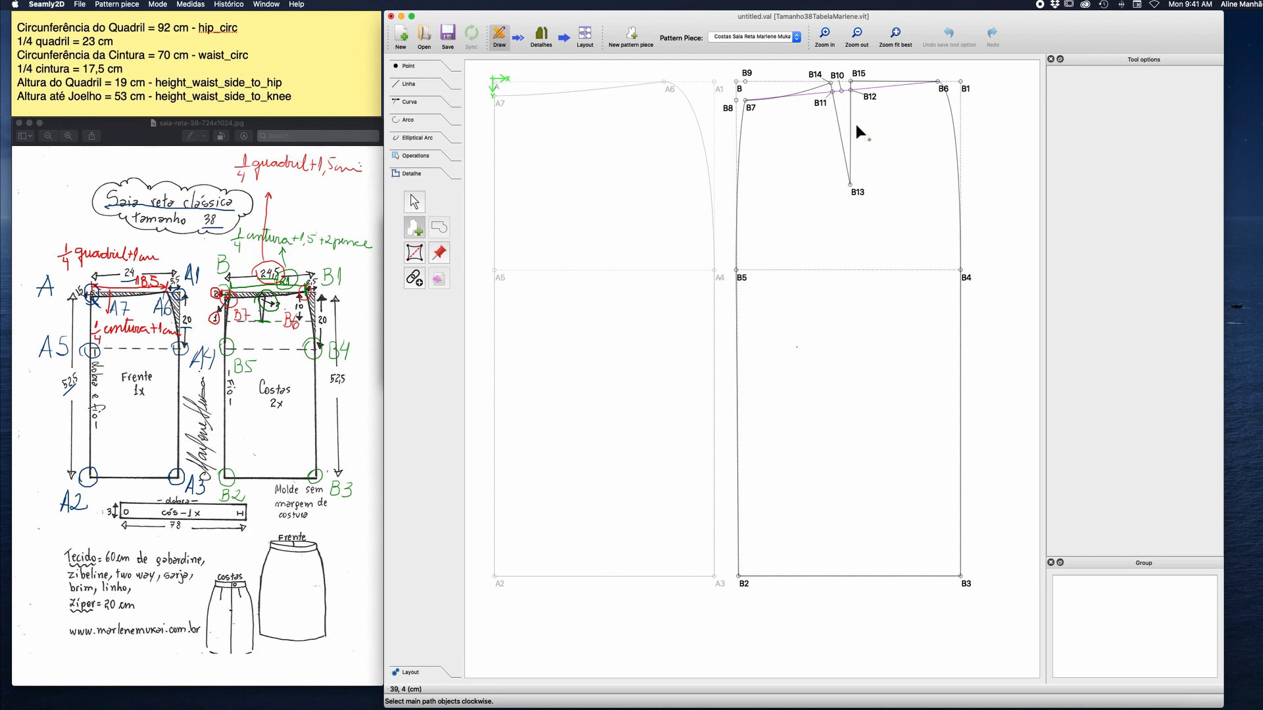
pyautogui.click(940, 89)
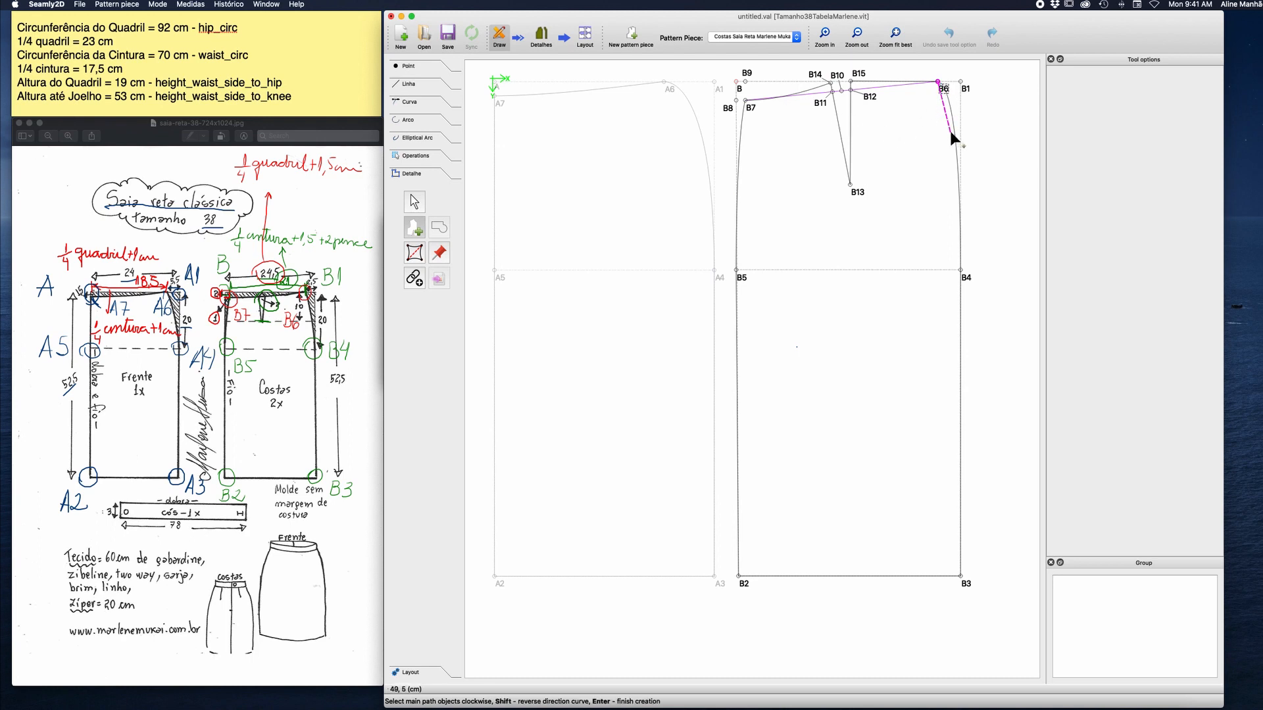
pyautogui.click(952, 135)
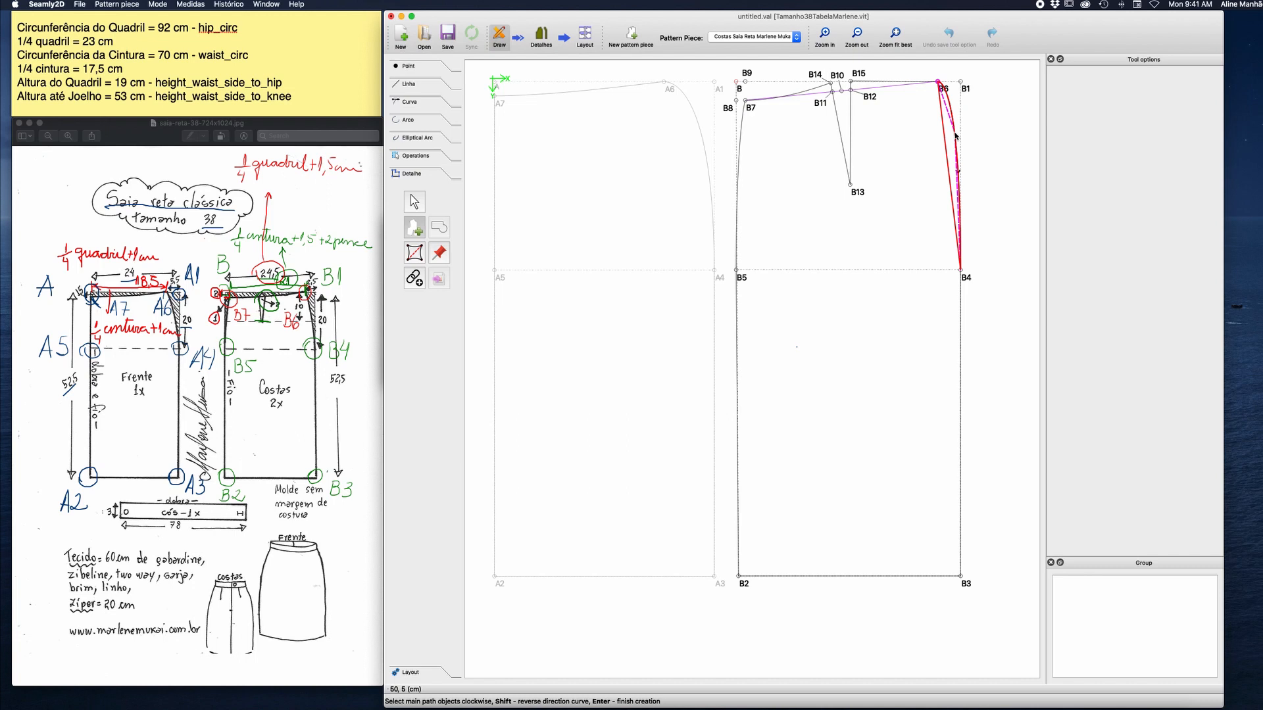
pyautogui.click(961, 269)
pyautogui.click(962, 582)
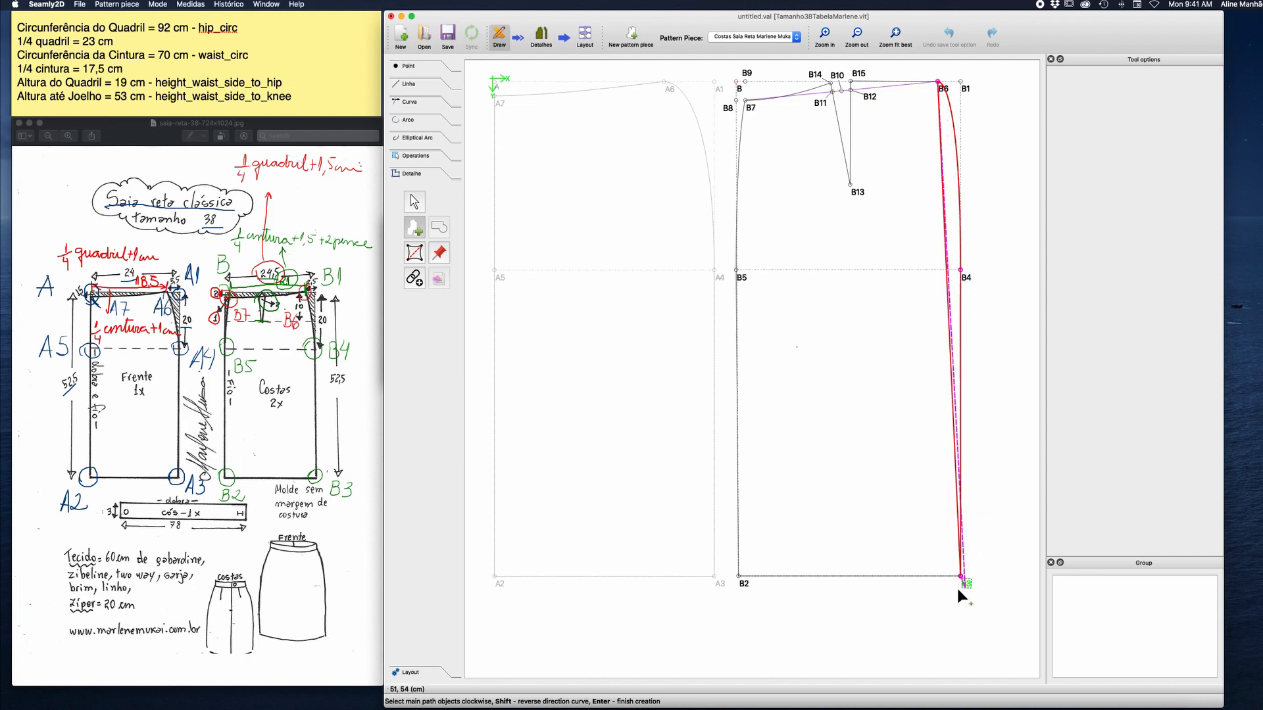
pyautogui.click(741, 579)
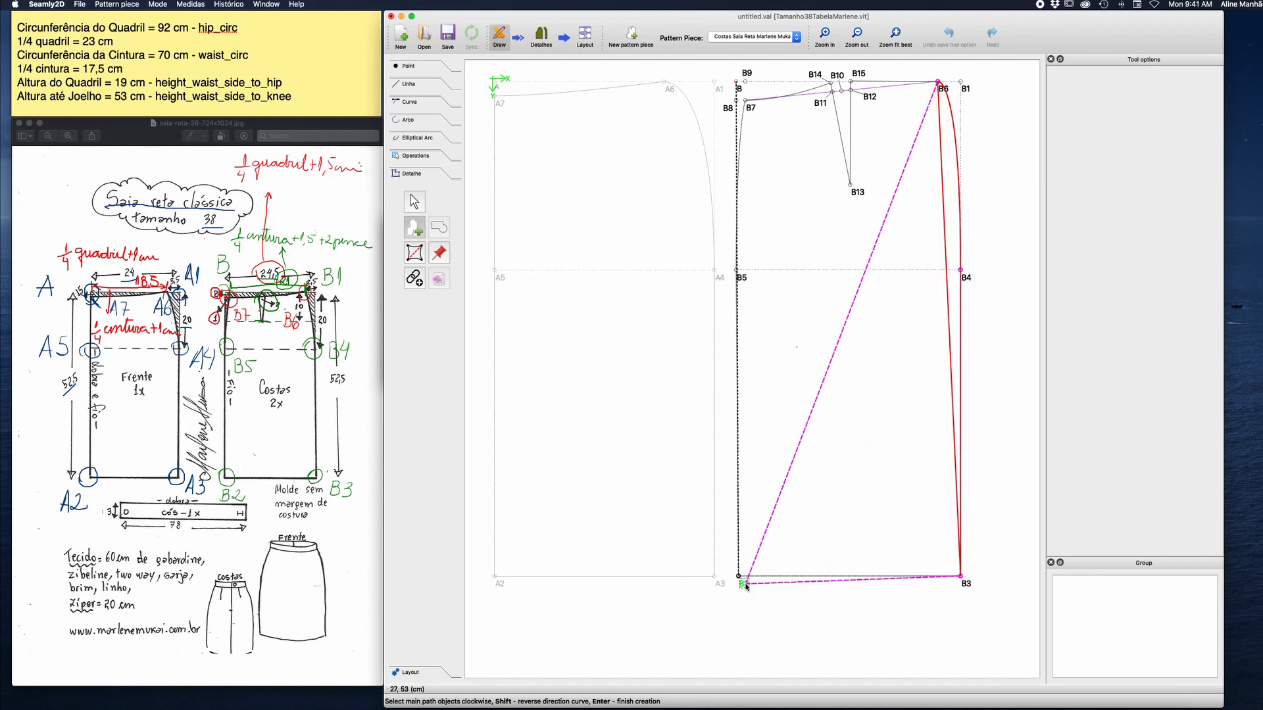
# Finish the detail path through B5, B7, the B5–B7 curve, the B7–B14 curve, B14, B13 and B15.
pyautogui.click(736, 270)
pyautogui.click(747, 112)
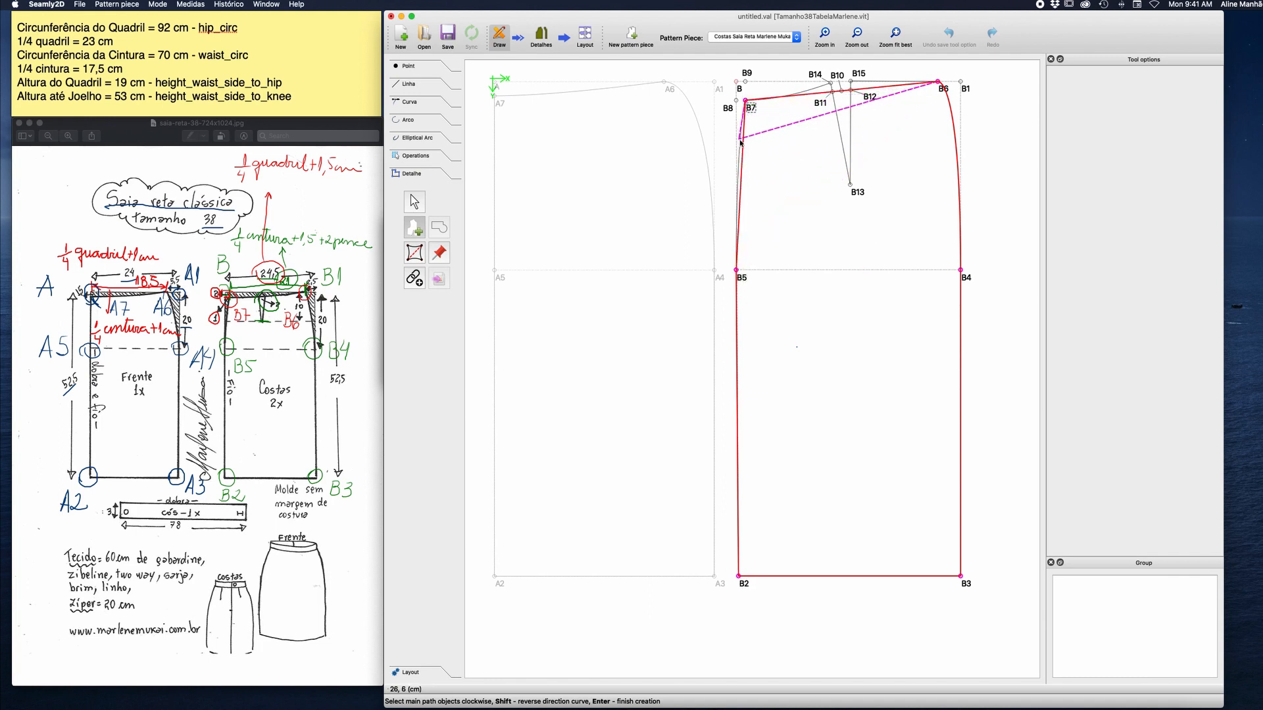
pyautogui.click(740, 141)
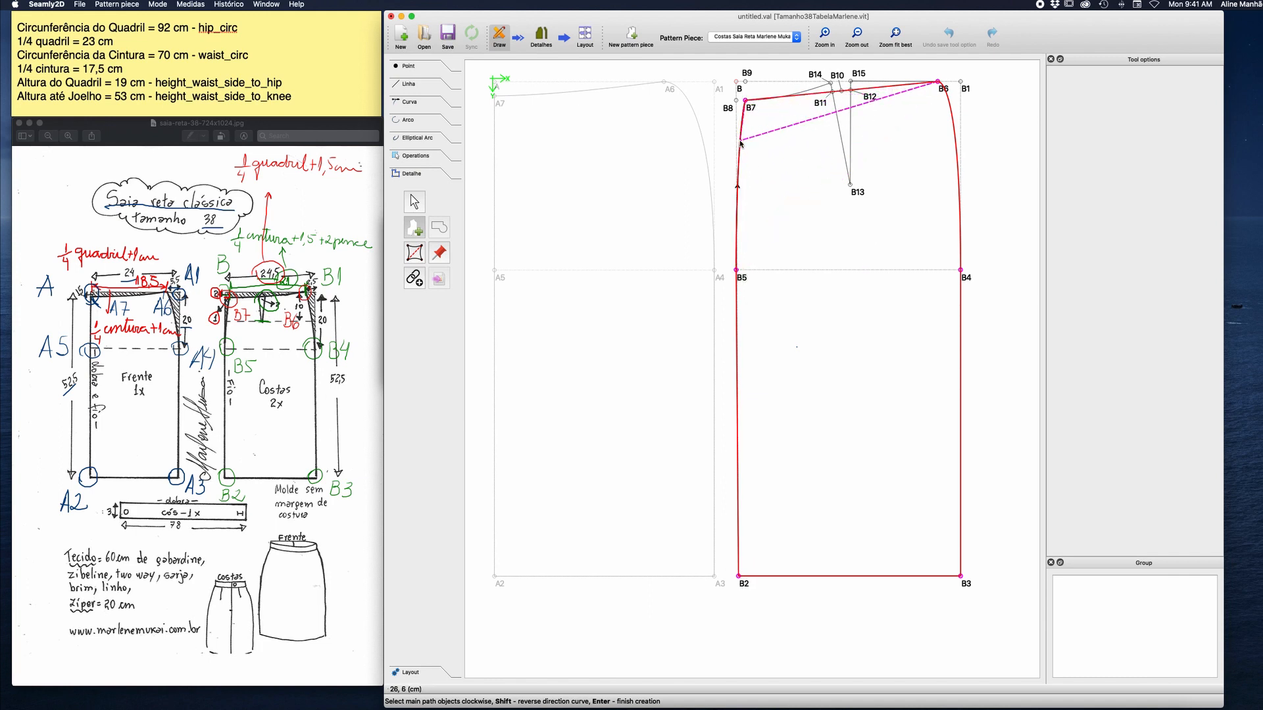
pyautogui.click(804, 93)
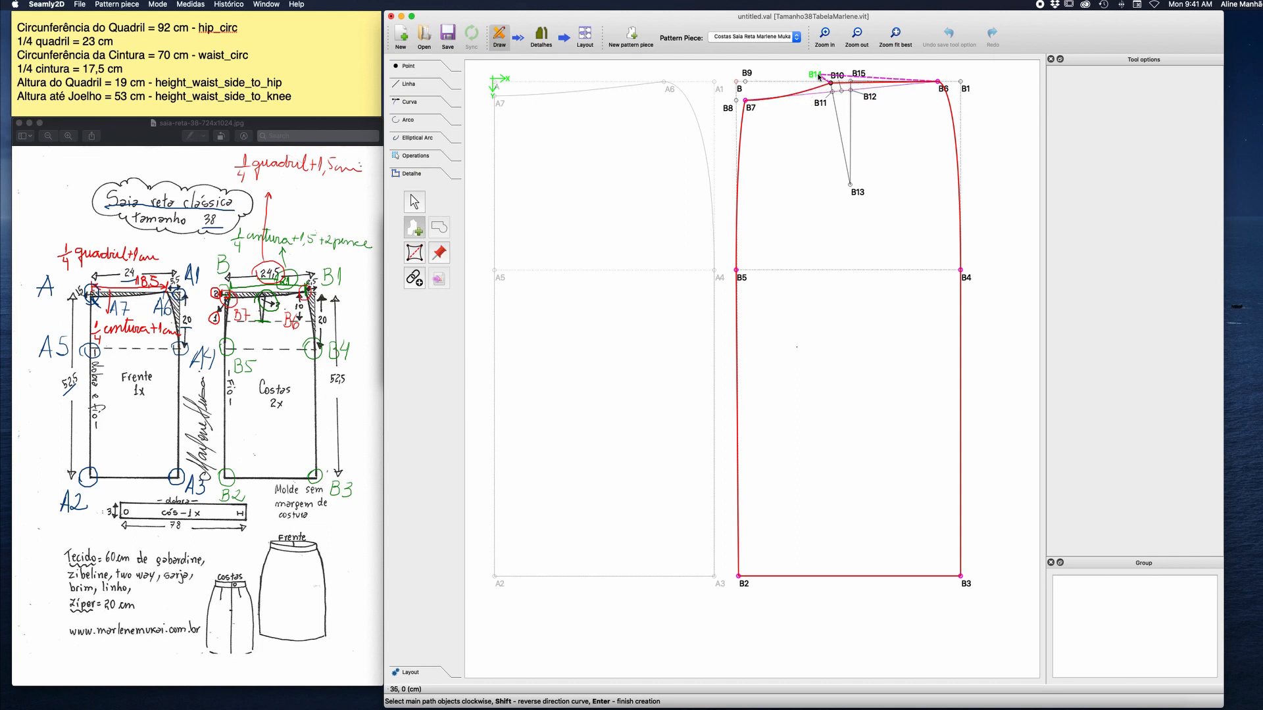
pyautogui.click(830, 83)
pyautogui.click(852, 187)
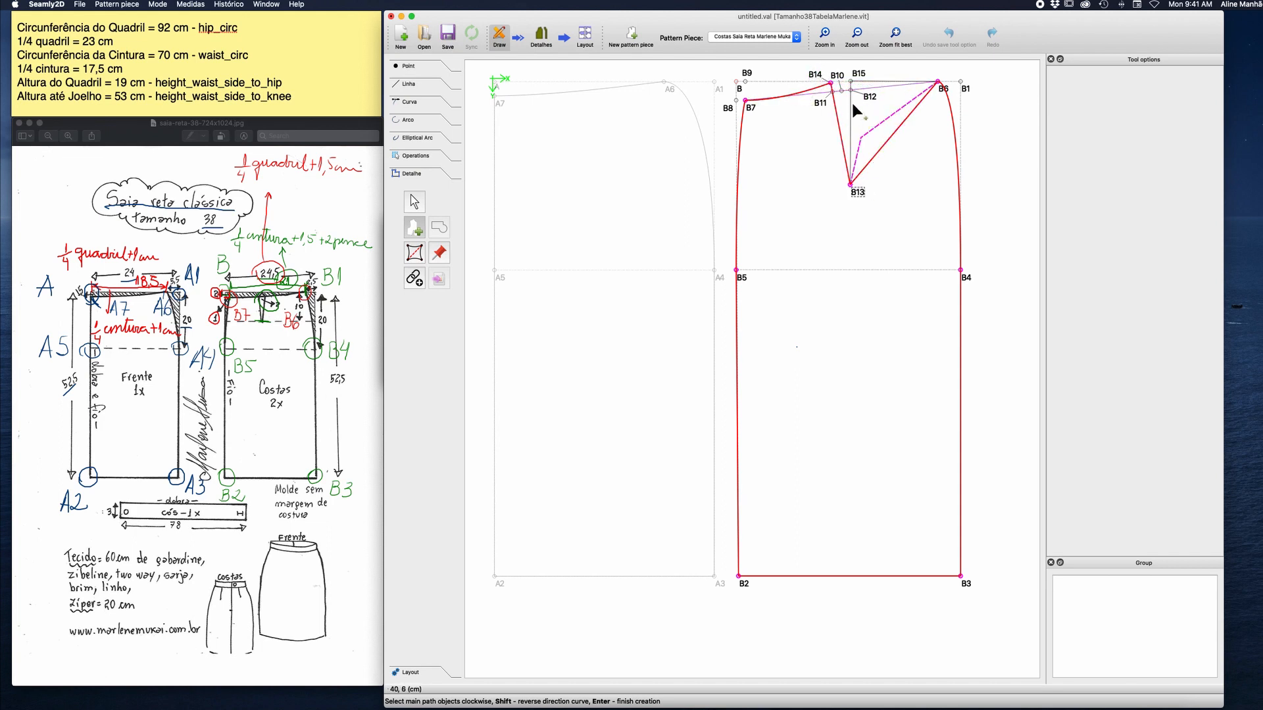
pyautogui.click(855, 77)
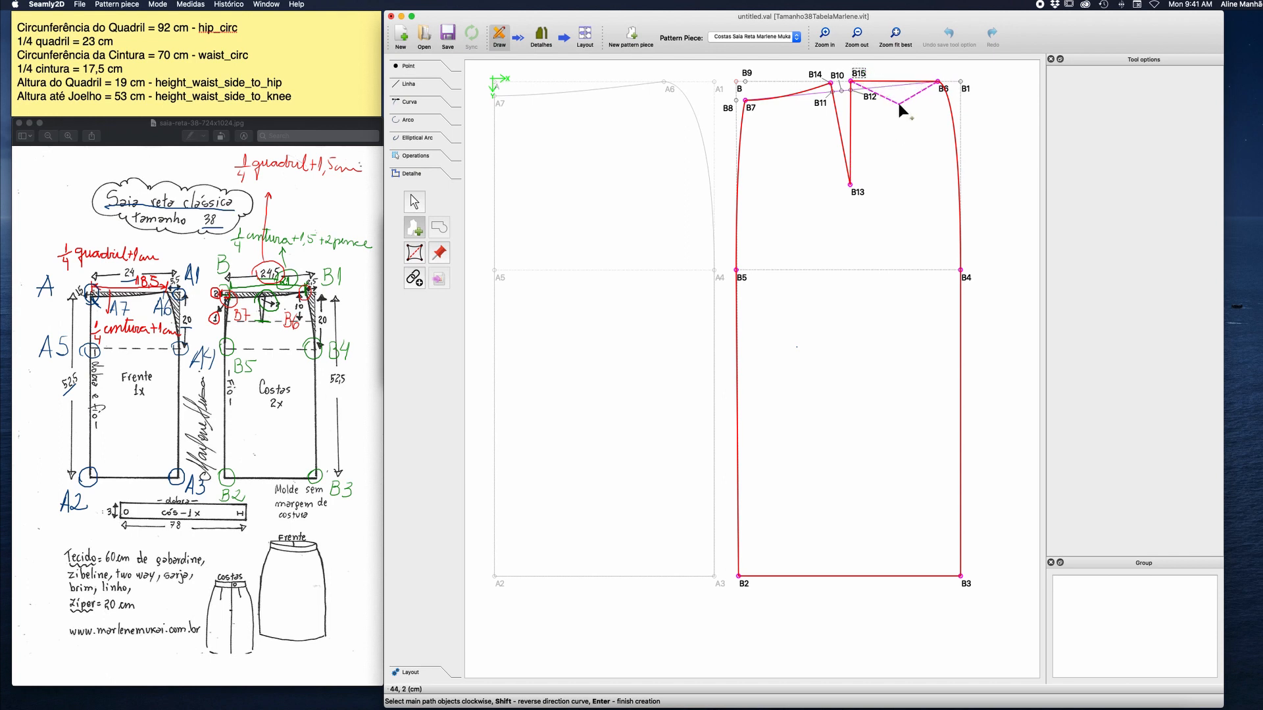
pyautogui.press('Return')
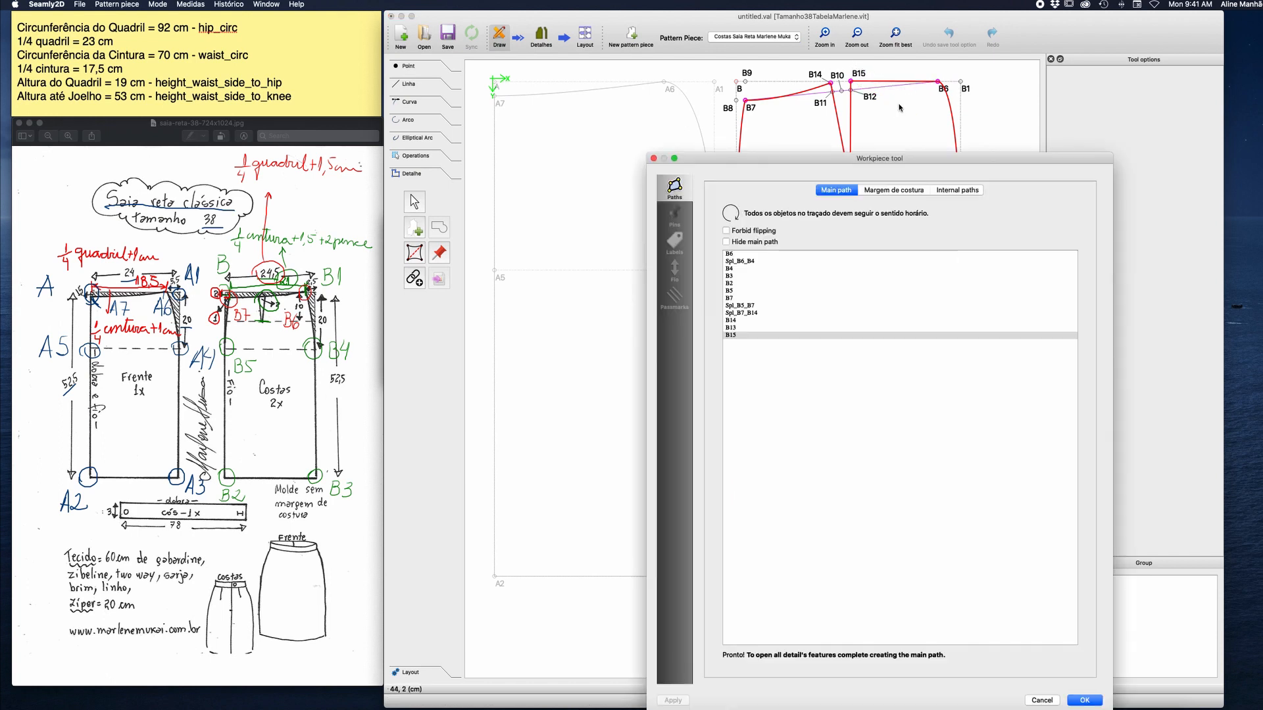
# Move Spl_B5_B7 ahead of B7 in the main path order and create the back detail.
pyautogui.moveTo(888, 161); pyautogui.dragTo(428, 87)
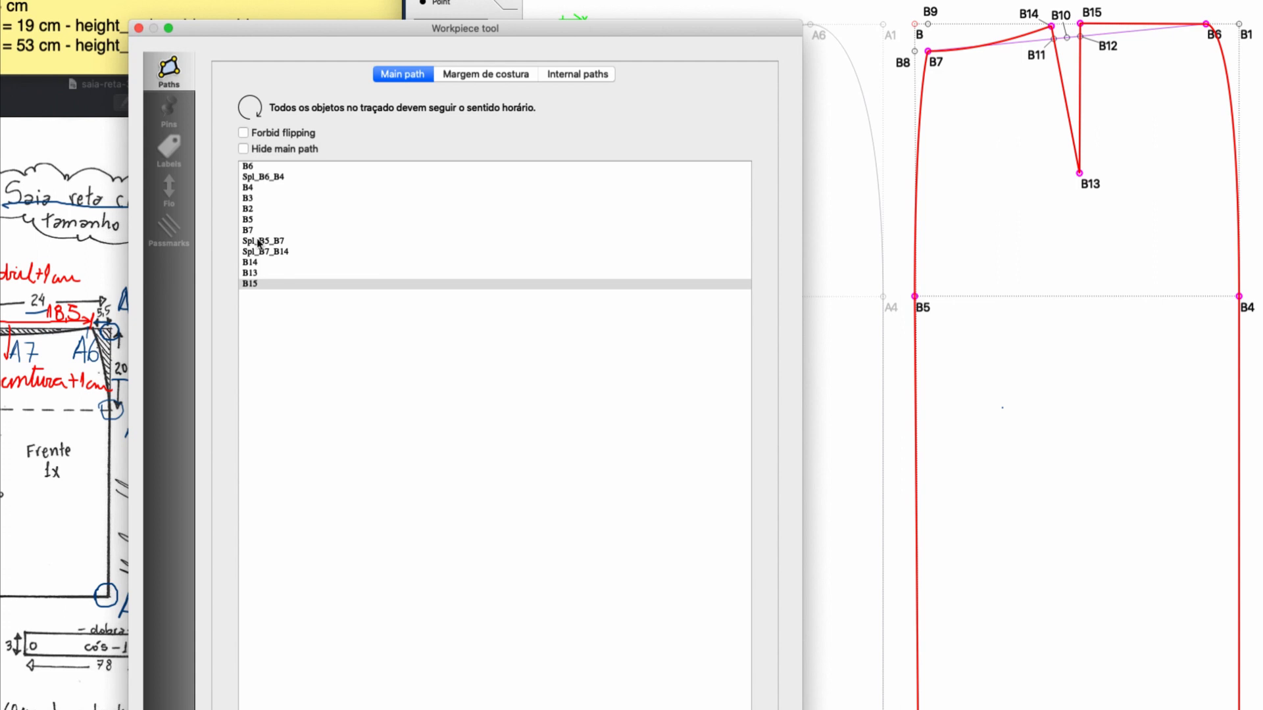
pyautogui.moveTo(260, 242); pyautogui.dragTo(264, 228)
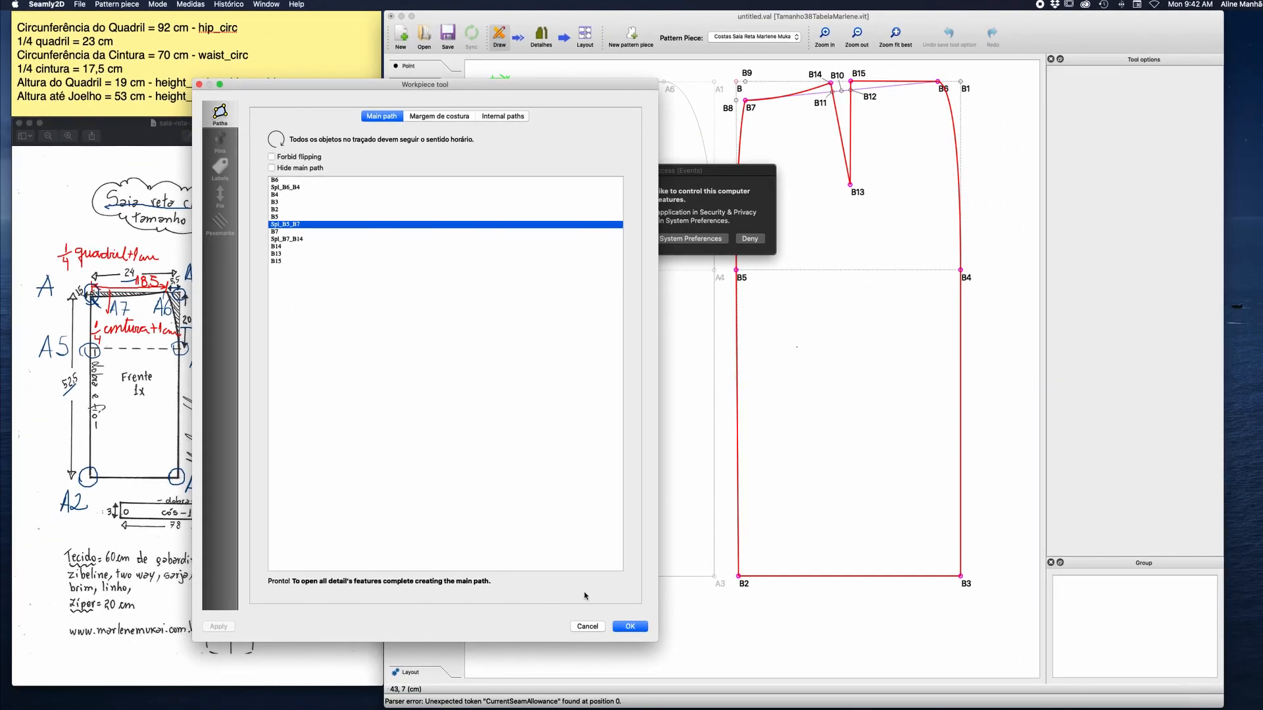
pyautogui.click(641, 627)
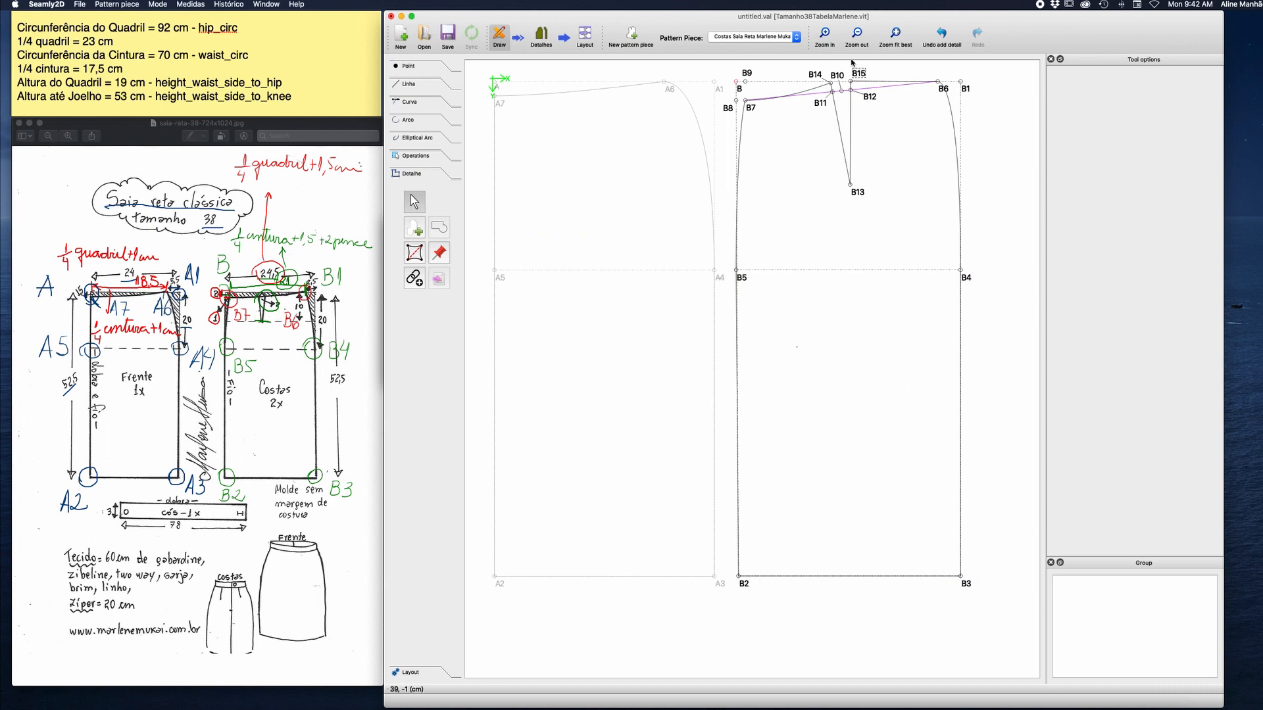
# Enable the seam allowance on the back detail piece with a 1 cm width and apply it.
pyautogui.click(542, 35)
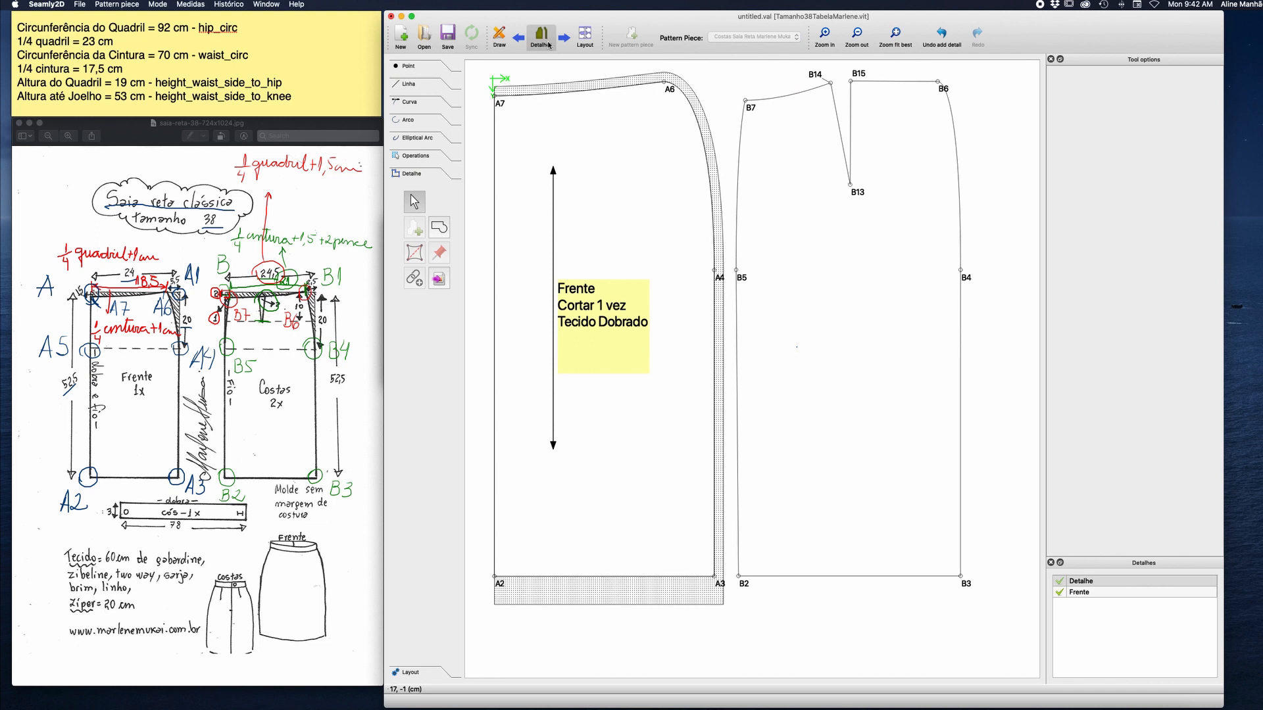
pyautogui.rightClick(857, 190)
pyautogui.click(877, 196)
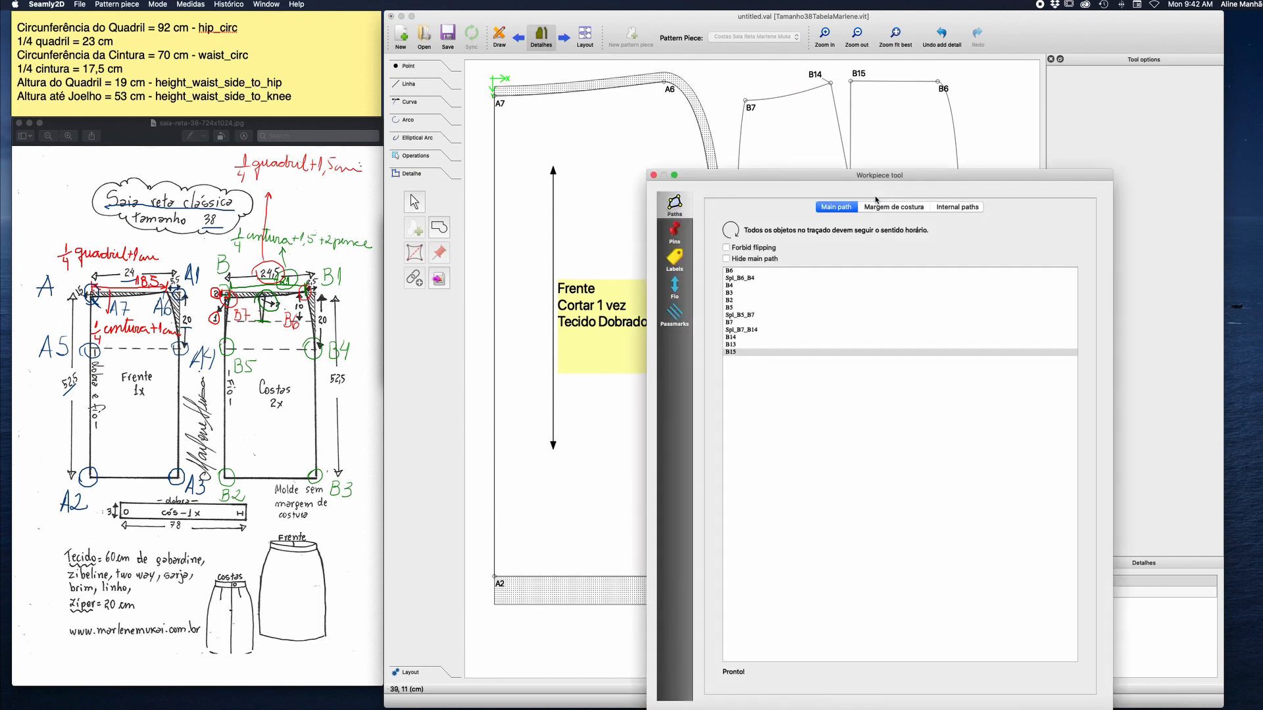
pyautogui.moveTo(876, 182); pyautogui.dragTo(441, 70)
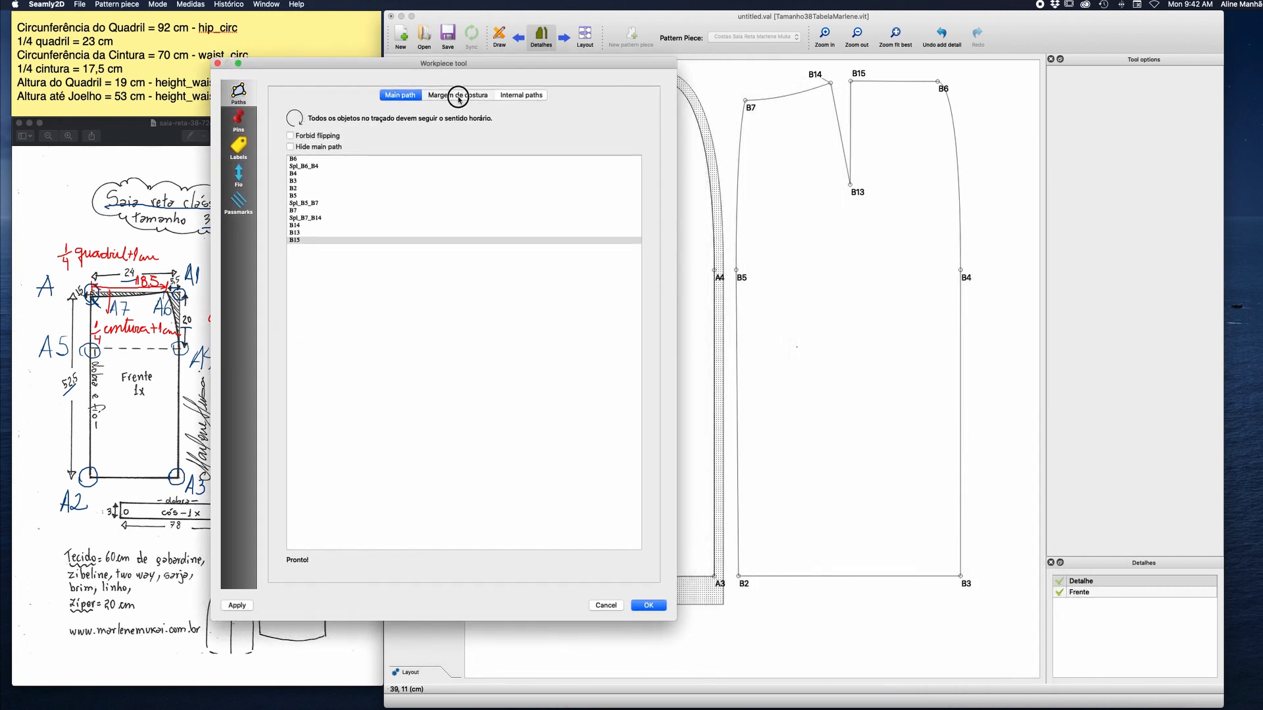
pyautogui.click(454, 96)
pyautogui.click(290, 114)
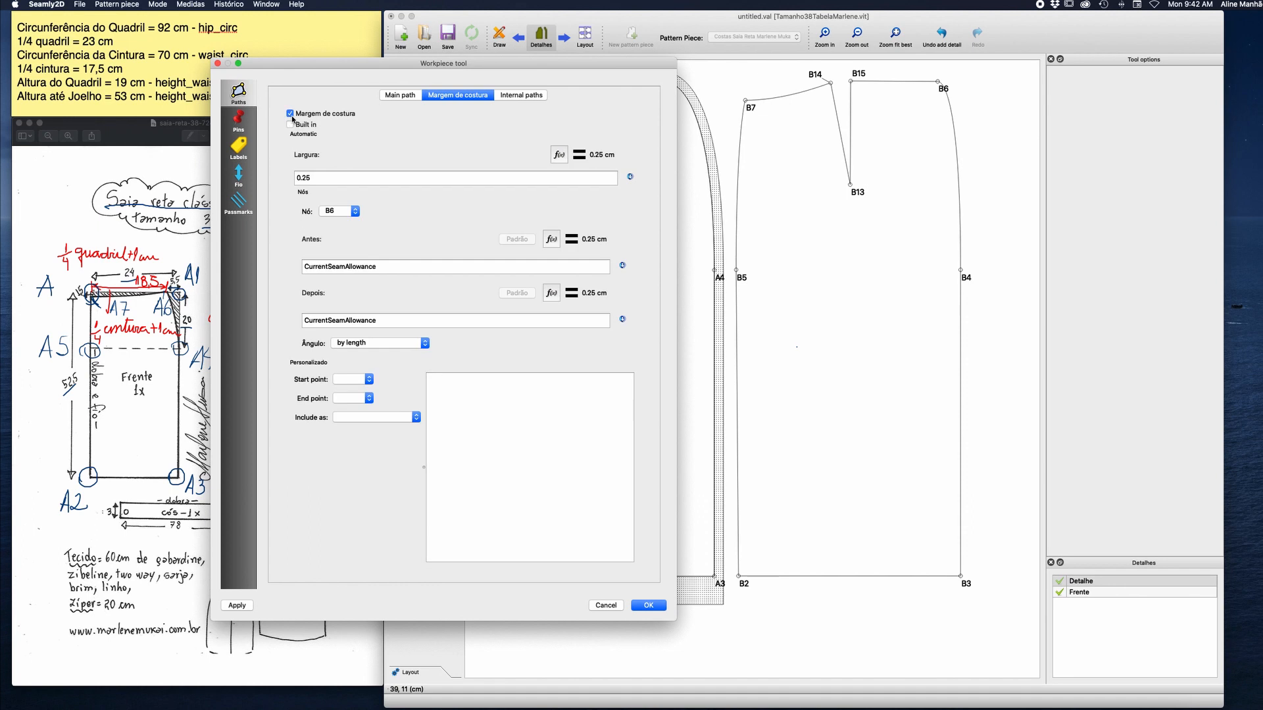
pyautogui.moveTo(314, 177); pyautogui.dragTo(275, 177)
pyautogui.write('1')
pyautogui.click(237, 605)
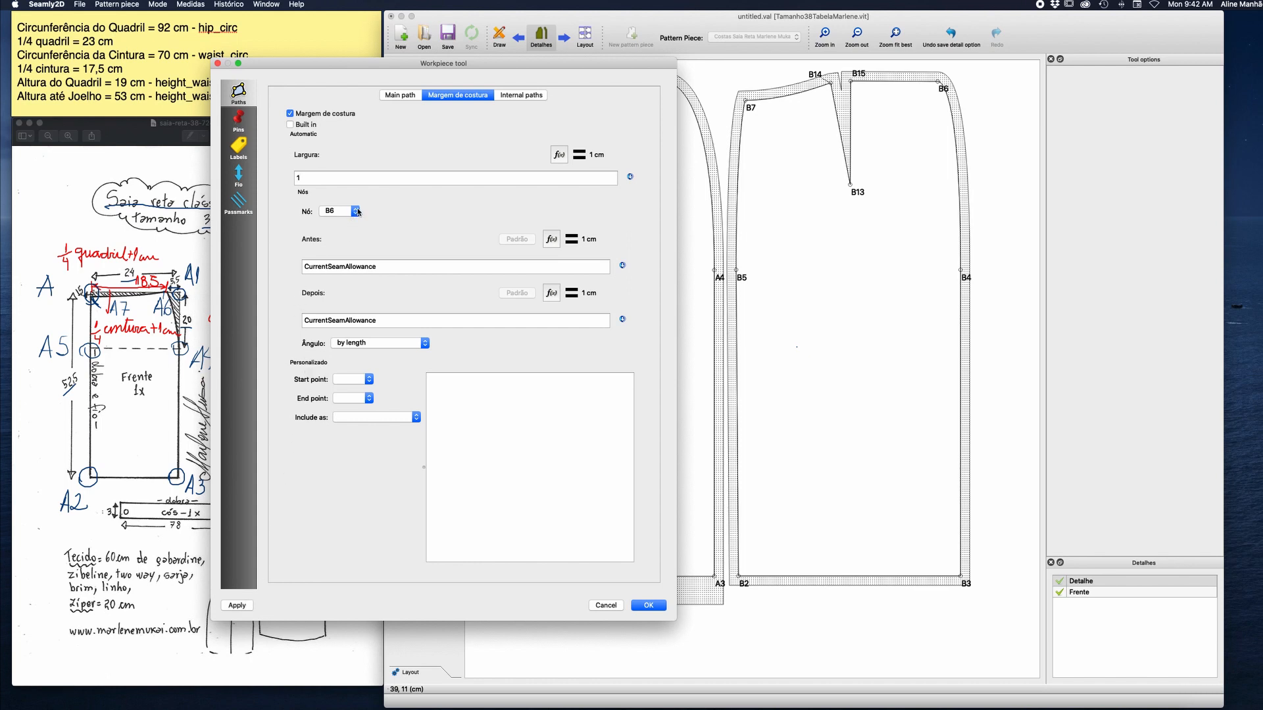
# Set the seam allowance before node B2 to 3 cm.
pyautogui.click(356, 211)
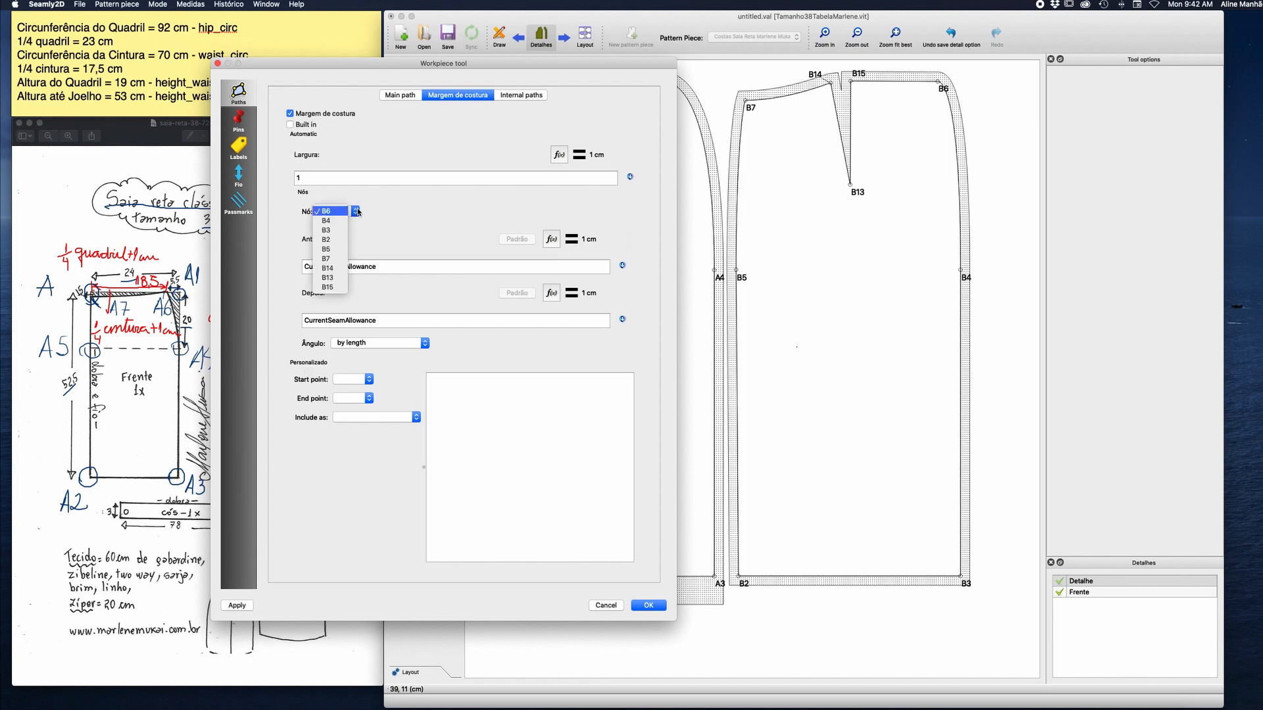
pyautogui.click(332, 240)
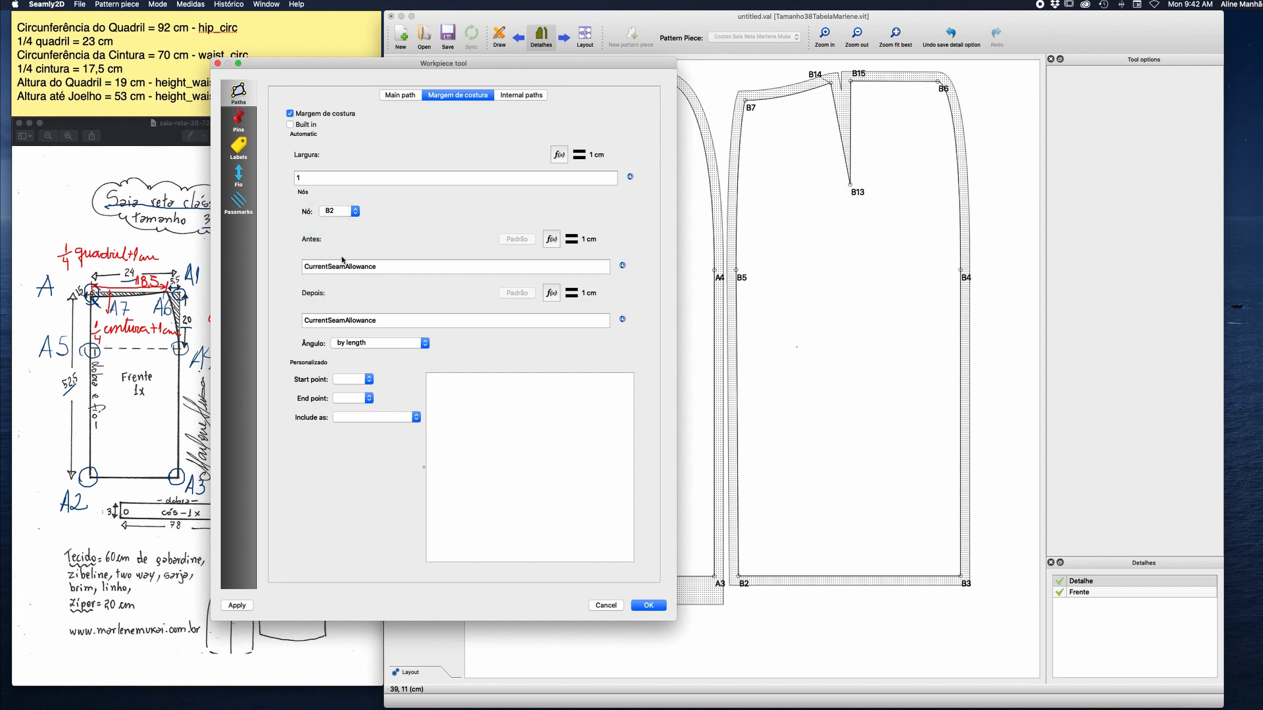
pyautogui.moveTo(376, 266); pyautogui.dragTo(292, 268)
pyautogui.write('3')
# Set the seam allowance after node B3 to 3 cm and apply the hem allowance changes.
pyautogui.click(338, 211)
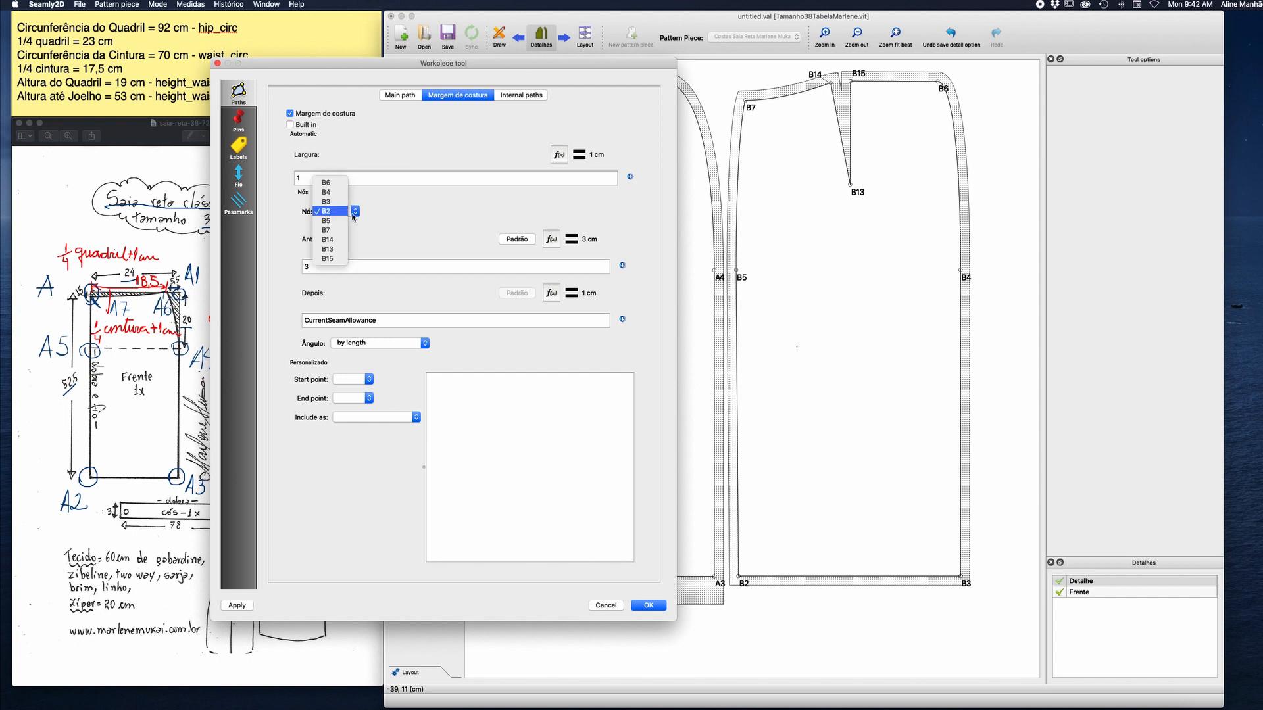
pyautogui.click(327, 202)
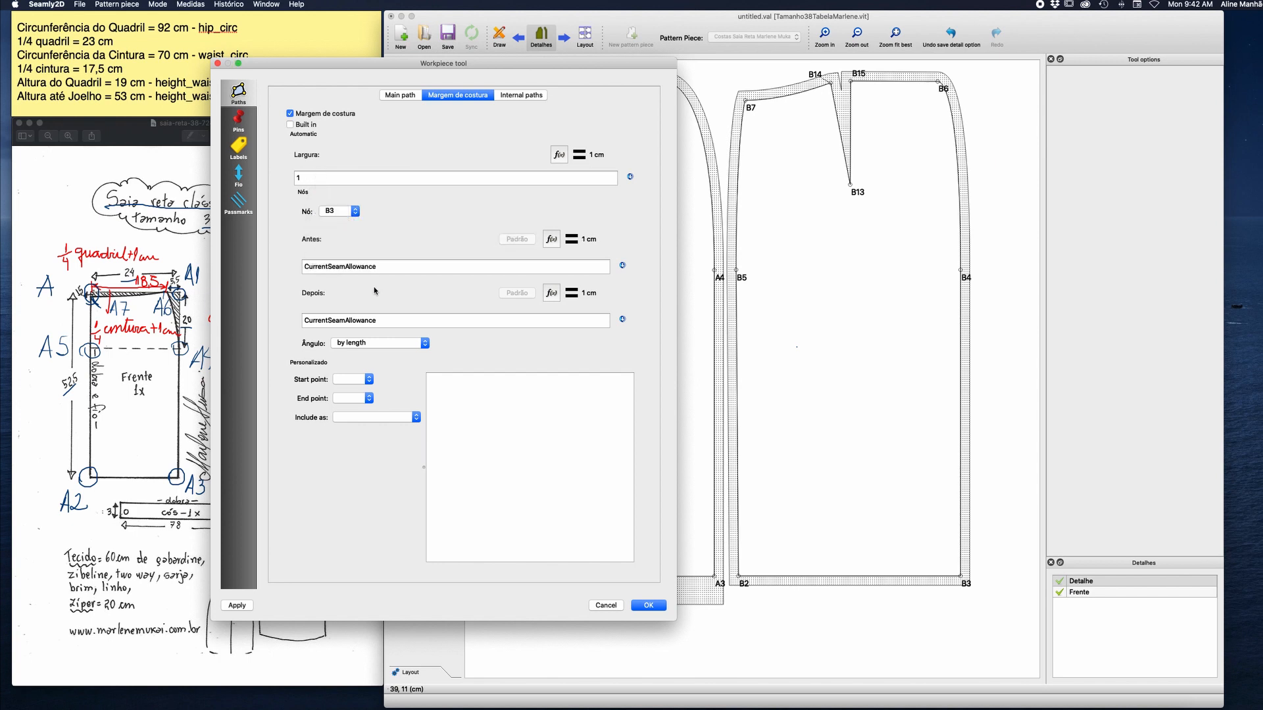
pyautogui.moveTo(385, 320); pyautogui.dragTo(291, 323)
pyautogui.write('3')
pyautogui.click(244, 604)
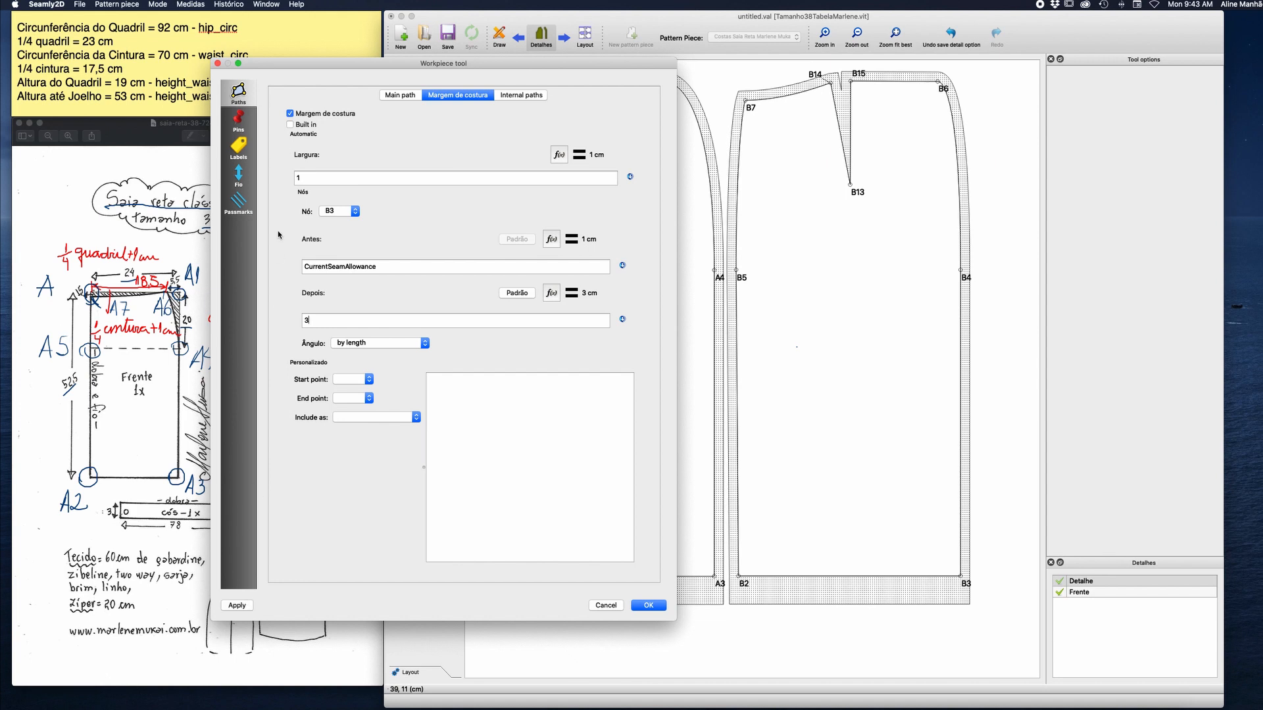
# Set the back detail's grainline length to 3 cm.
pyautogui.click(238, 148)
pyautogui.click(238, 174)
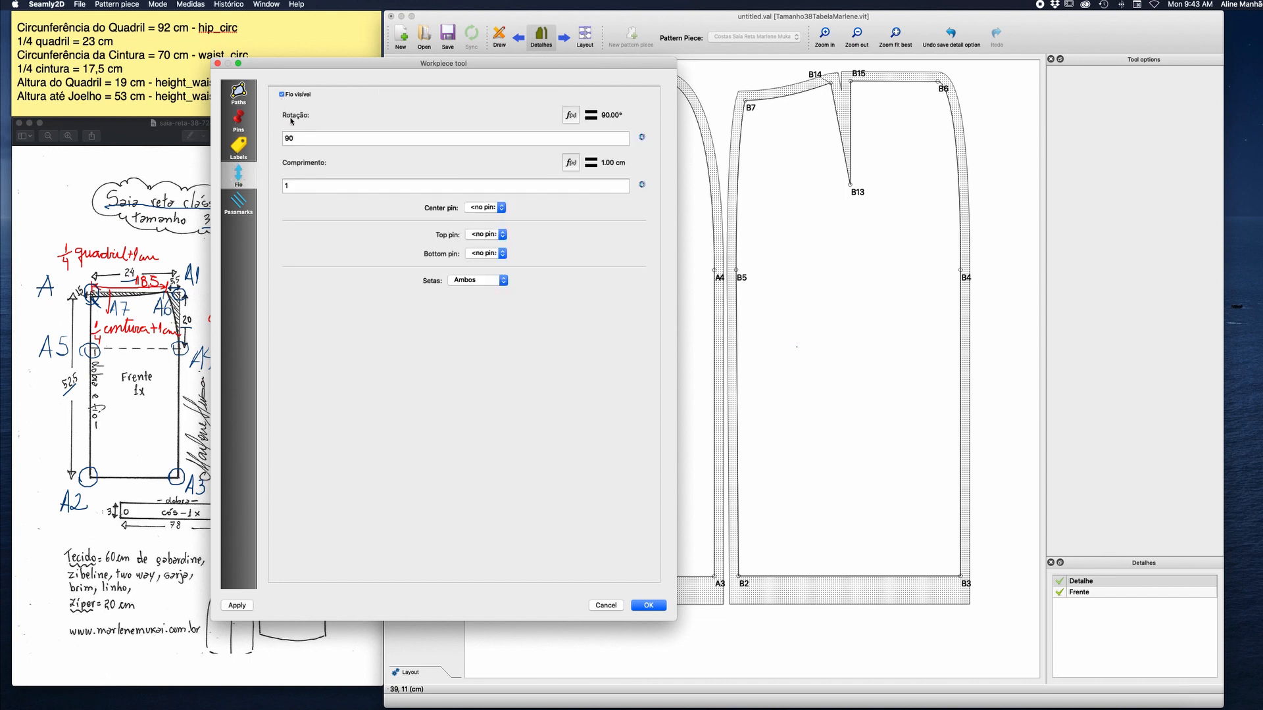
pyautogui.click(303, 184)
pyautogui.press('BackSpace')
pyautogui.write('30')
# Rename the back detail piece as Costas in its label data.
pyautogui.click(239, 145)
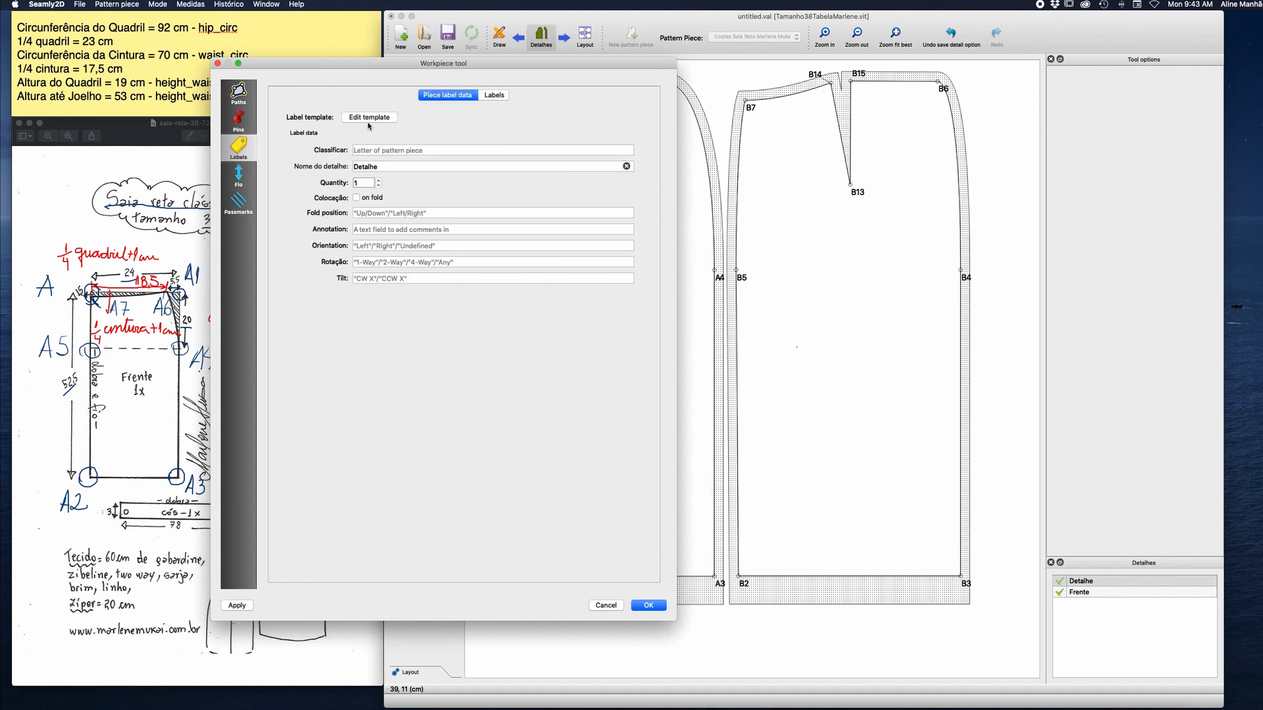
pyautogui.doubleClick(382, 164)
pyautogui.write('Co')
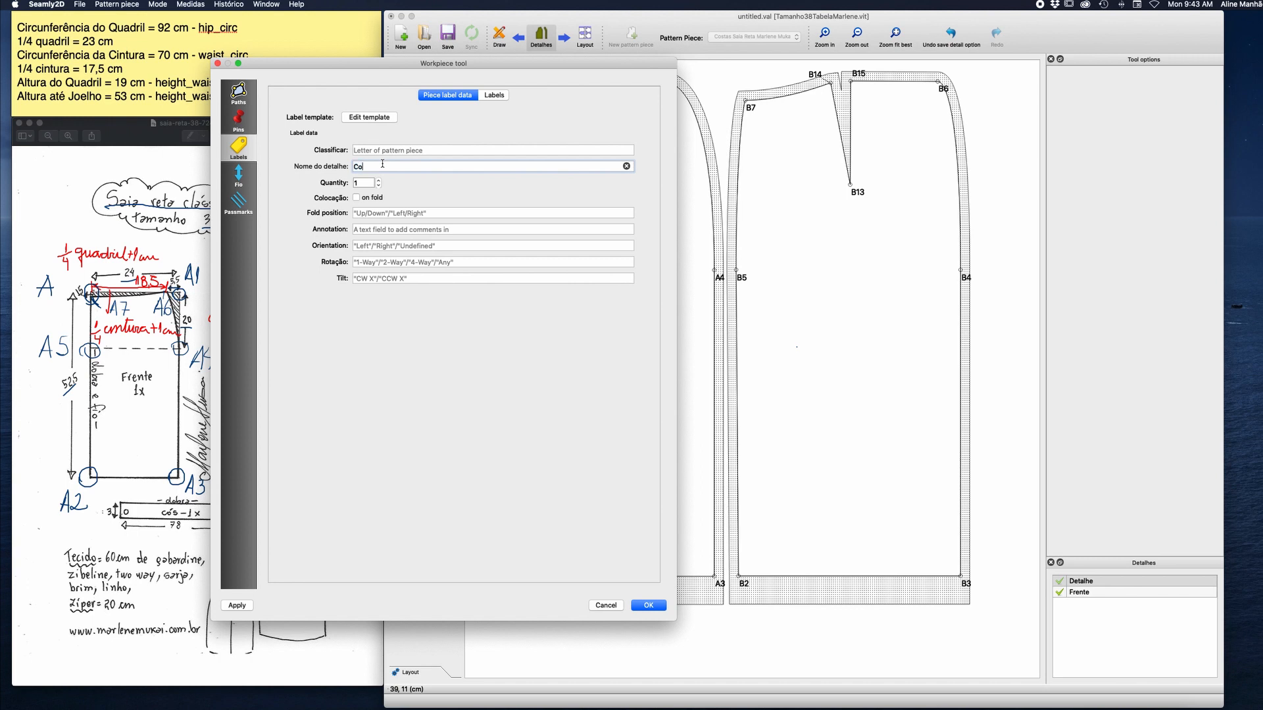
pyautogui.write('stas')
# Add a first line reading "Costas" to the back piece's label template.
pyautogui.click(372, 119)
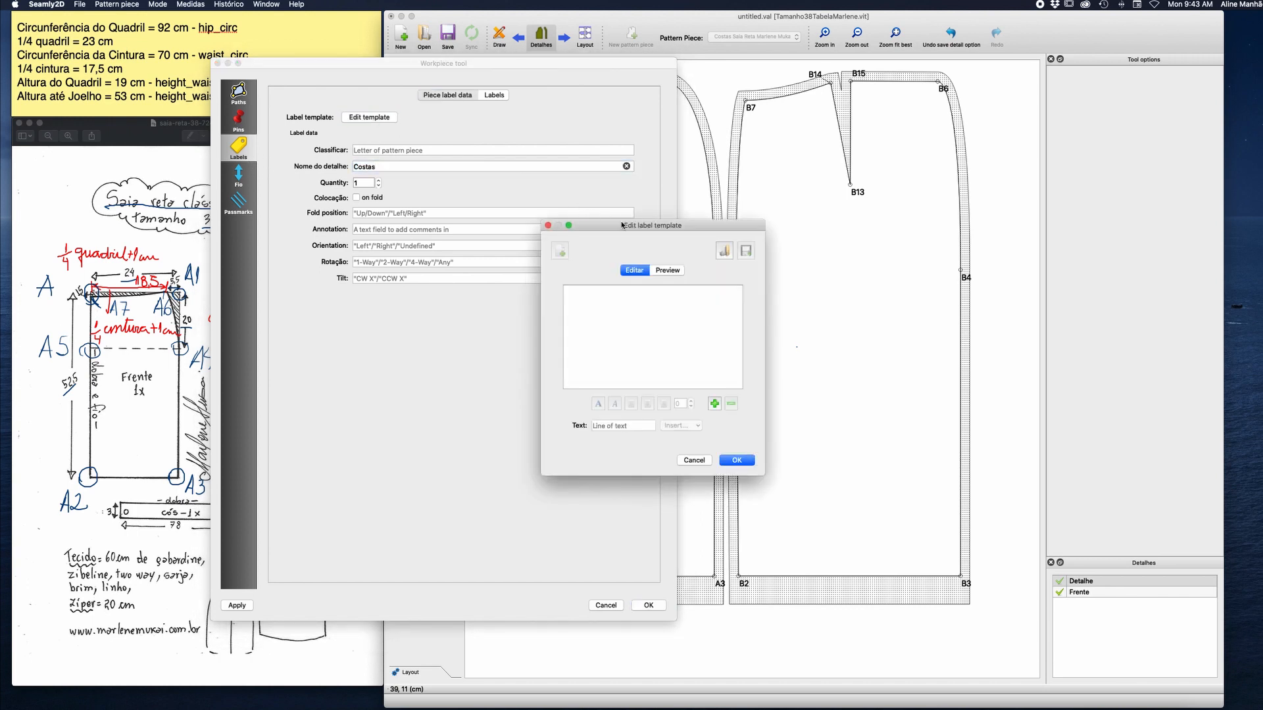
pyautogui.moveTo(630, 229); pyautogui.dragTo(370, 236)
pyautogui.click(454, 409)
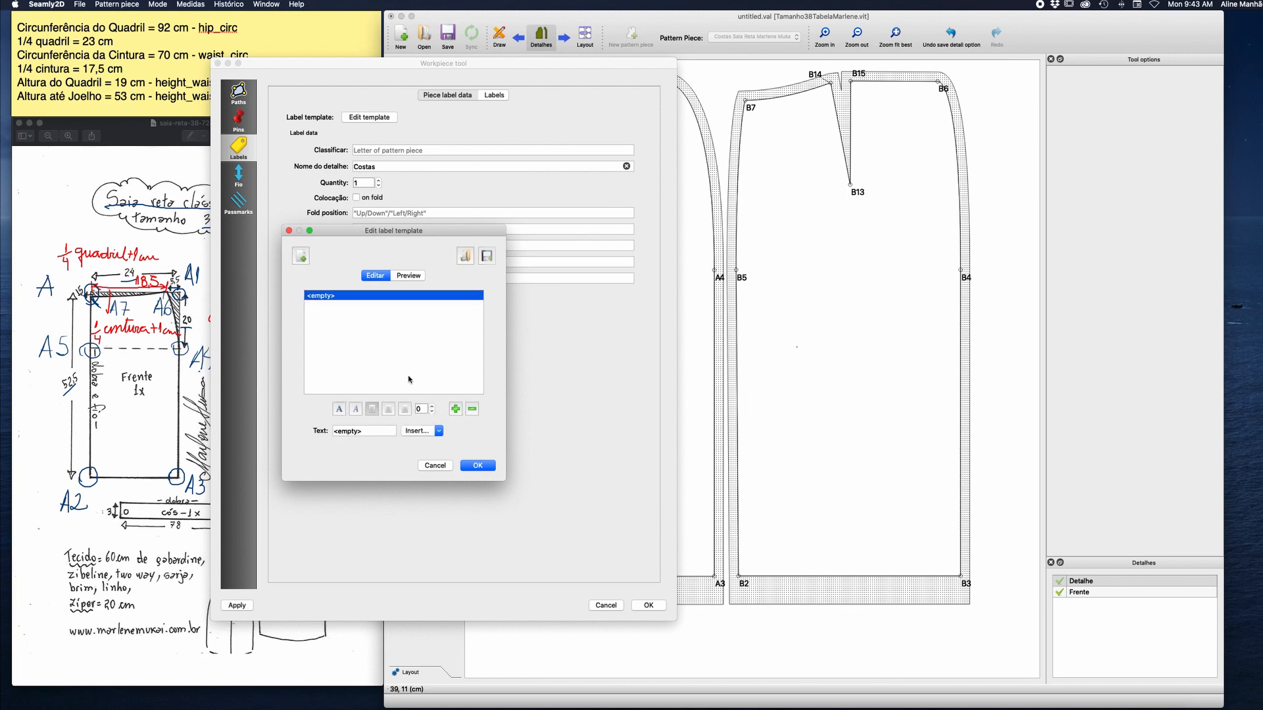
pyautogui.click(361, 432)
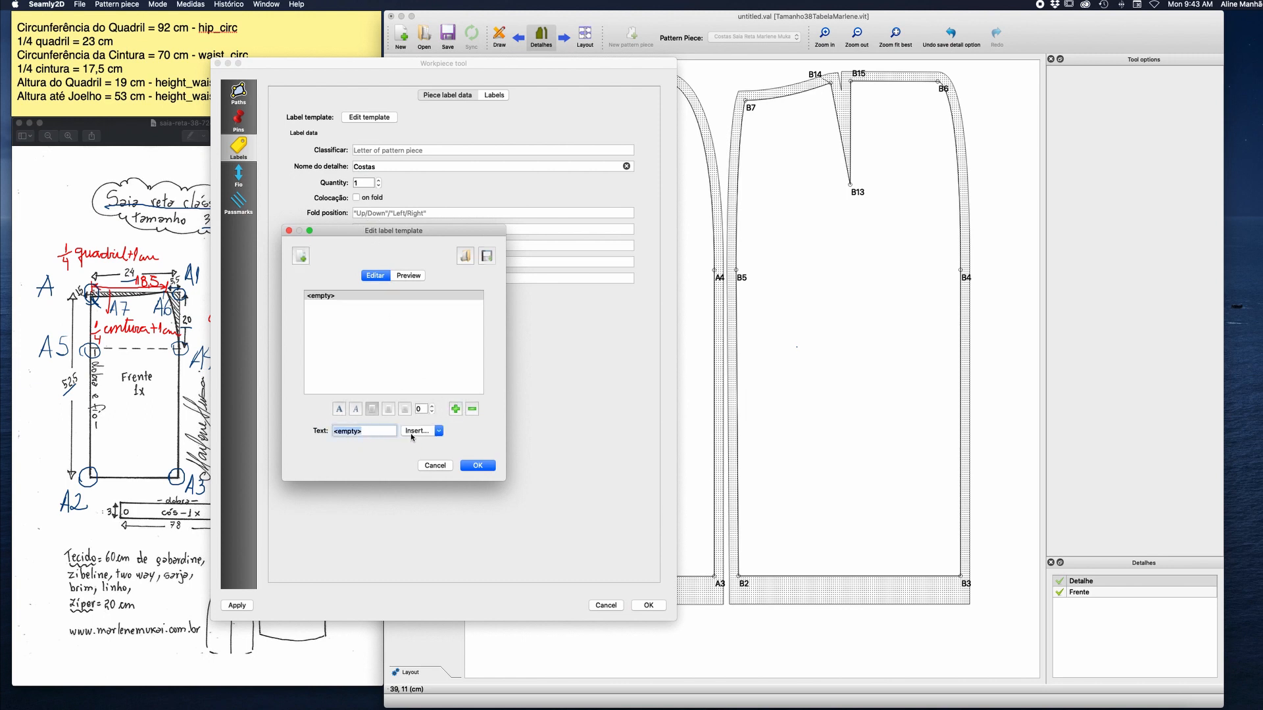
pyautogui.write('Costas')
# Add the label line "Cortar 2 vezes" and a third line with its placeholder cleared, and accept the template.
pyautogui.click(454, 410)
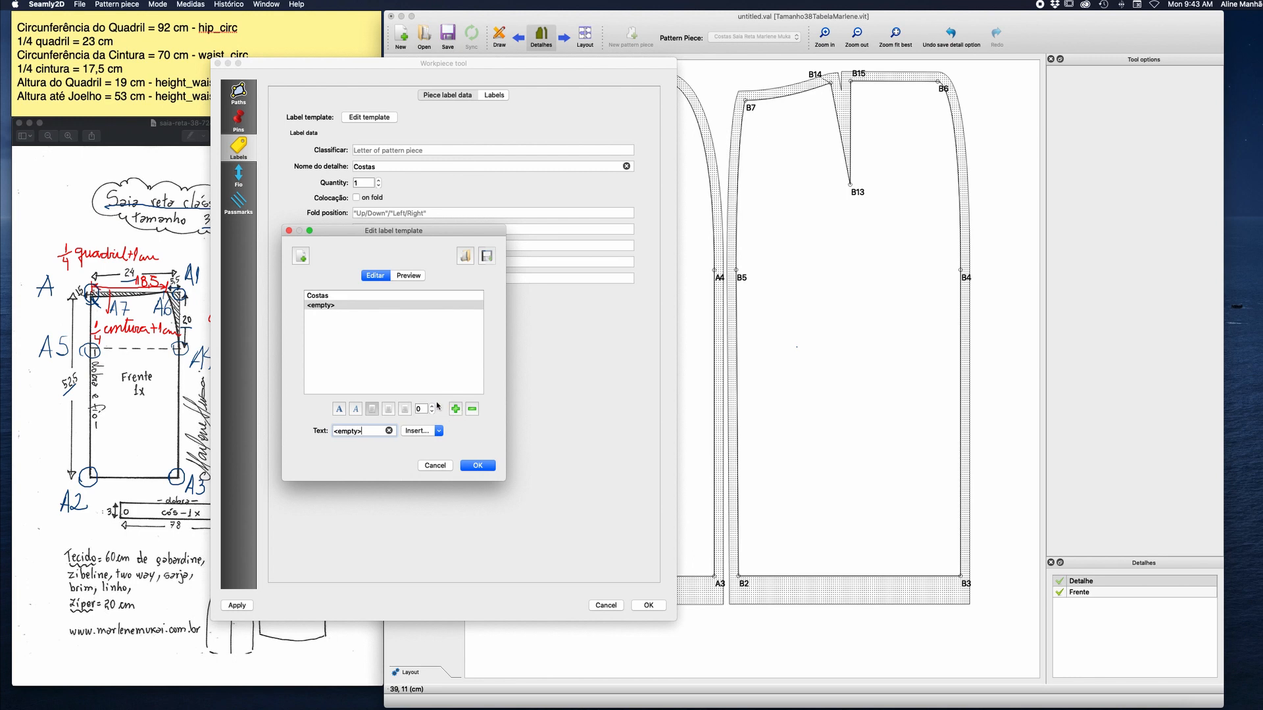
pyautogui.click(370, 431)
pyautogui.write('Cortar 2 vezes')
pyautogui.click(454, 409)
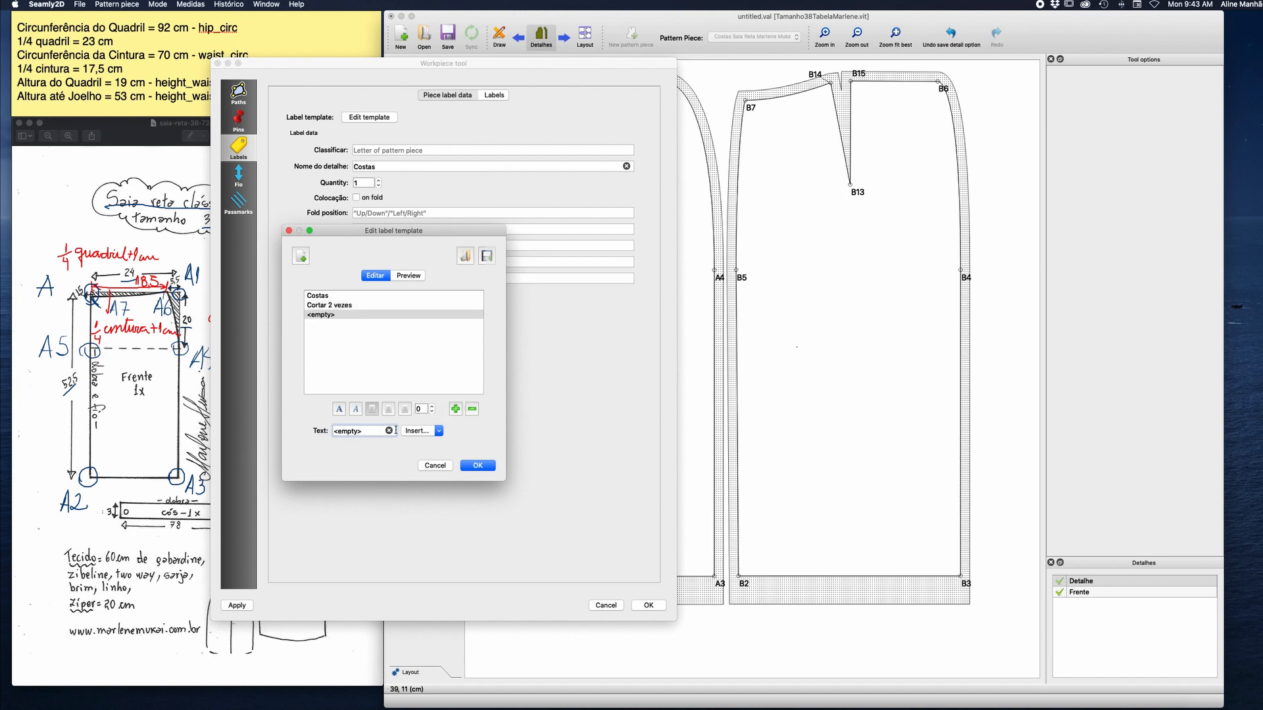
pyautogui.click(369, 432)
pyautogui.press('BackSpace')
pyautogui.click(477, 466)
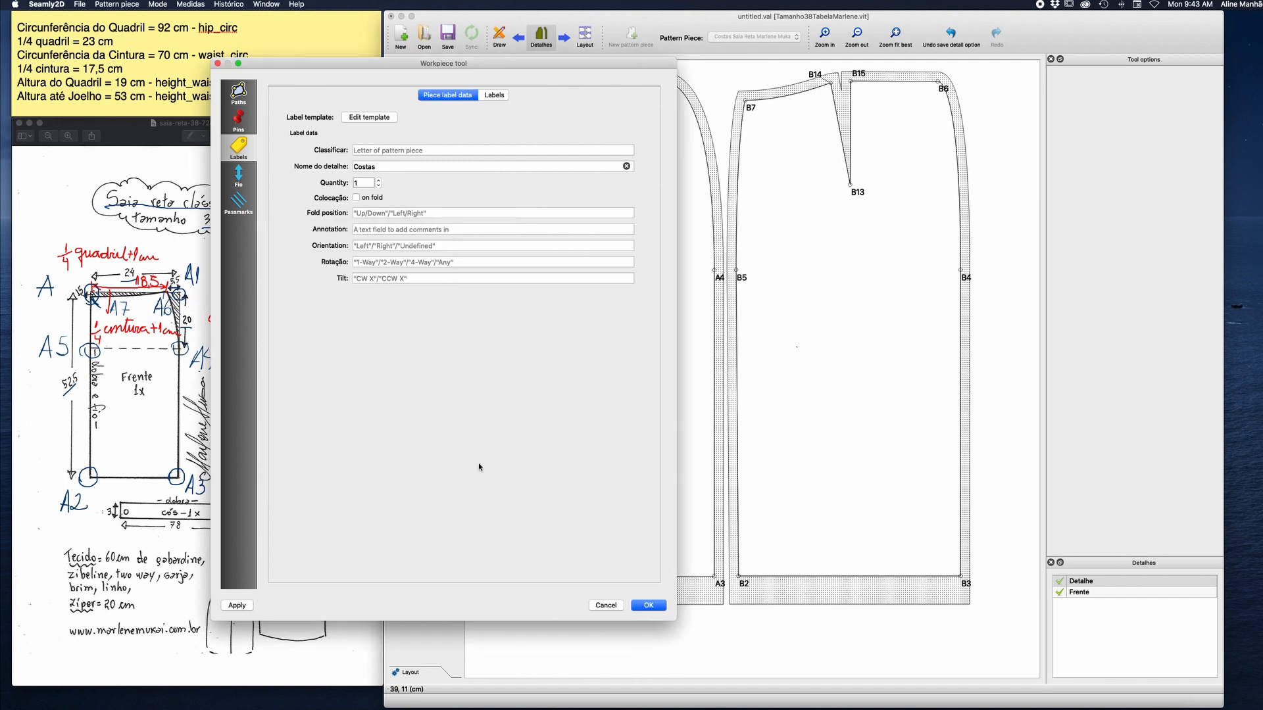
# Make the back piece's detail label visible at 10 cm wide by 10 cm high and accept the piece settings.
pyautogui.click(493, 97)
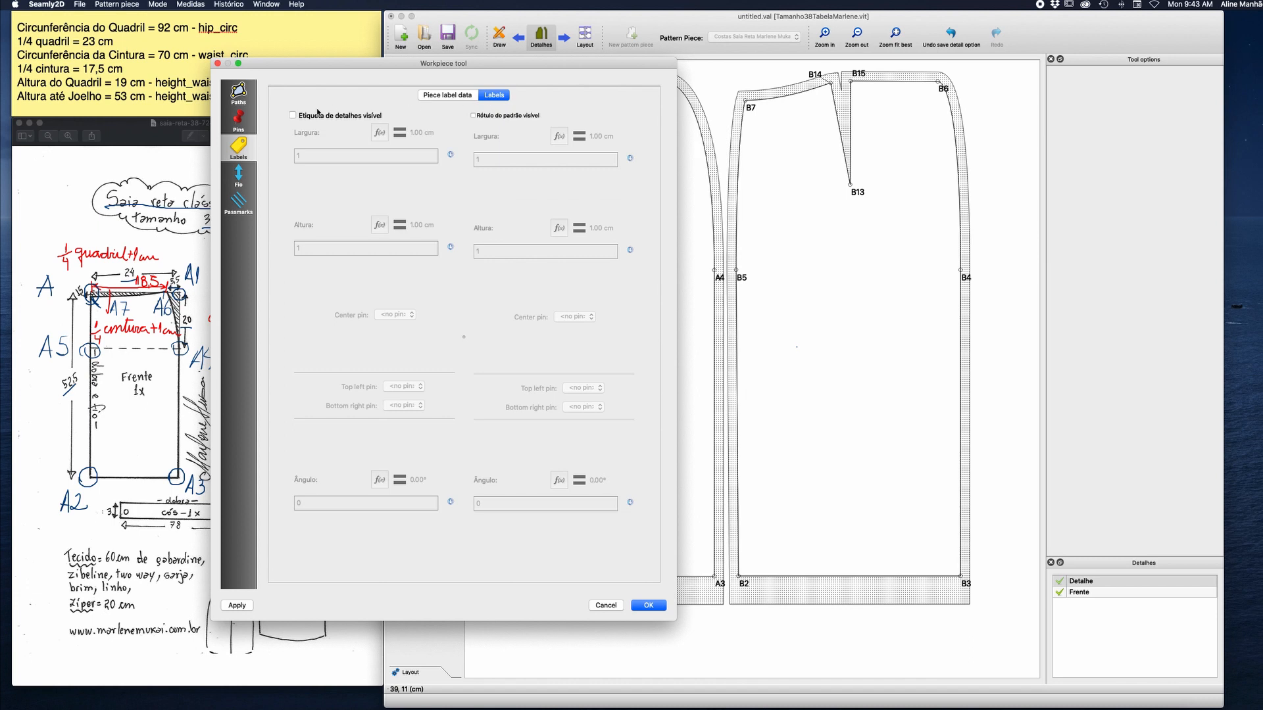
pyautogui.click(293, 116)
pyautogui.click(309, 155)
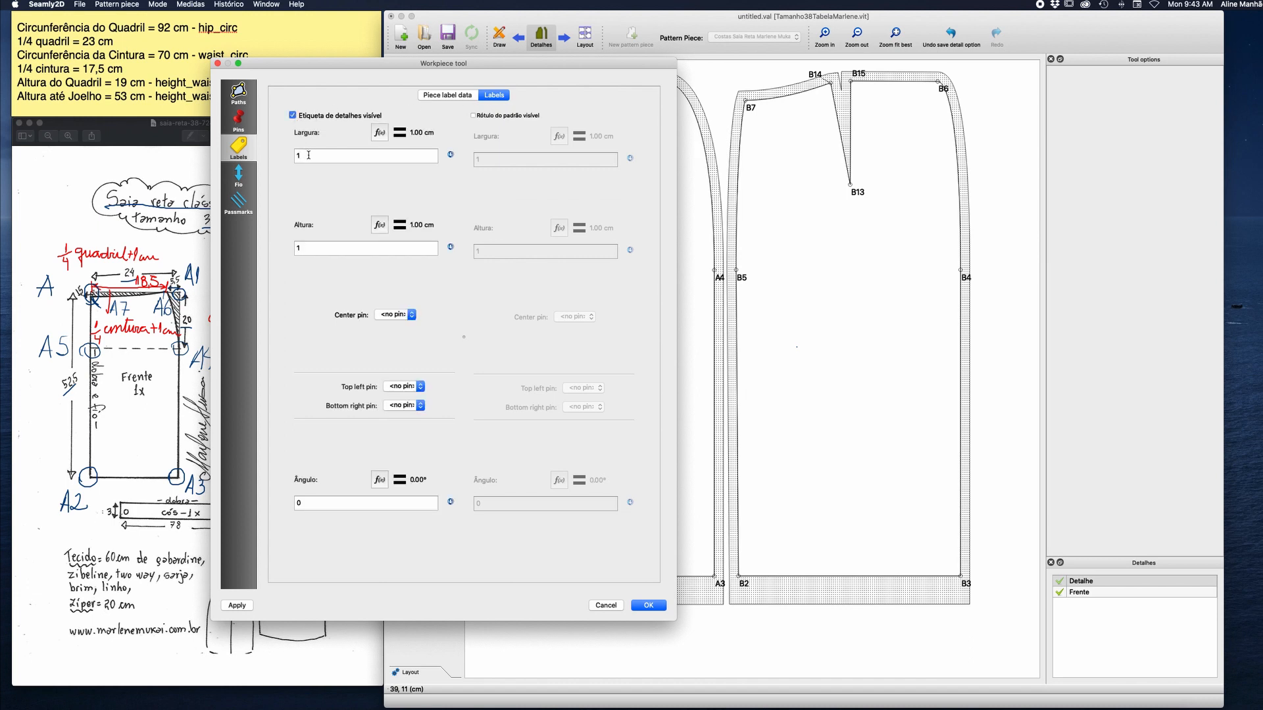
pyautogui.write('0')
pyautogui.click(306, 248)
pyautogui.write('0')
pyautogui.click(648, 605)
# Place the Costas label and the grainline inside the back piece below the dart, with the label beside the grainline.
pyautogui.click(852, 283)
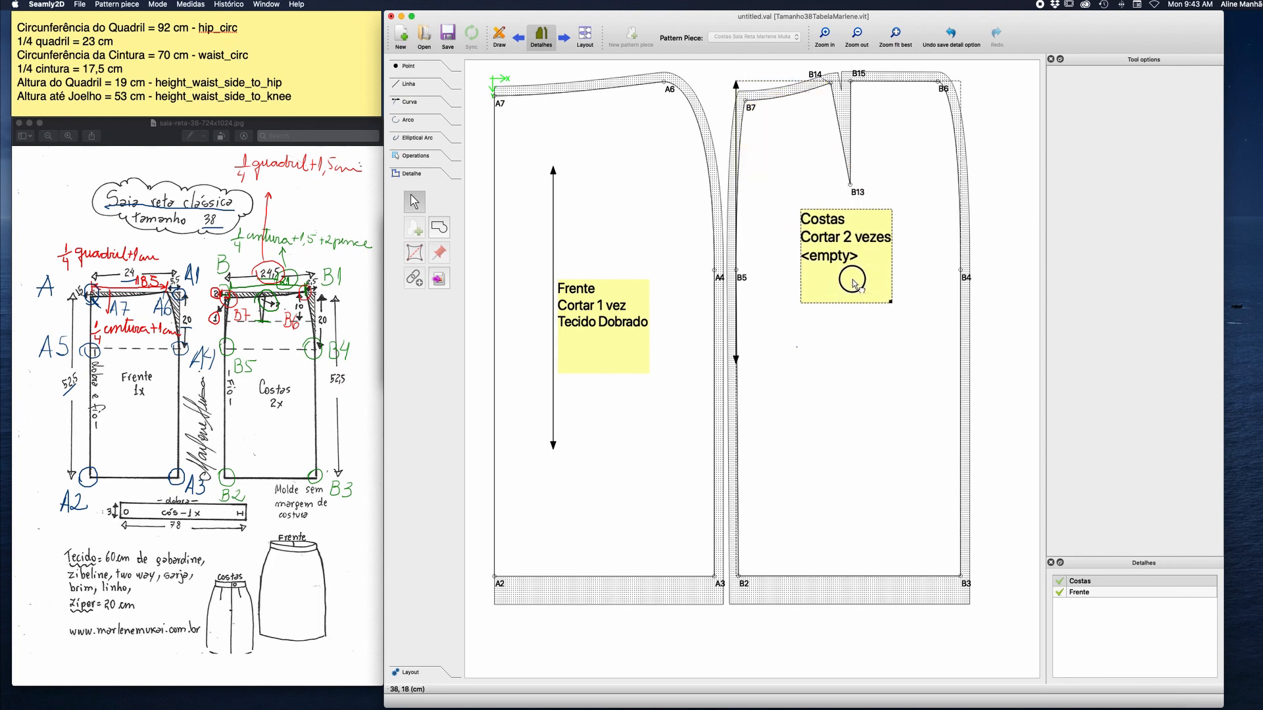
pyautogui.moveTo(852, 283); pyautogui.dragTo(886, 337)
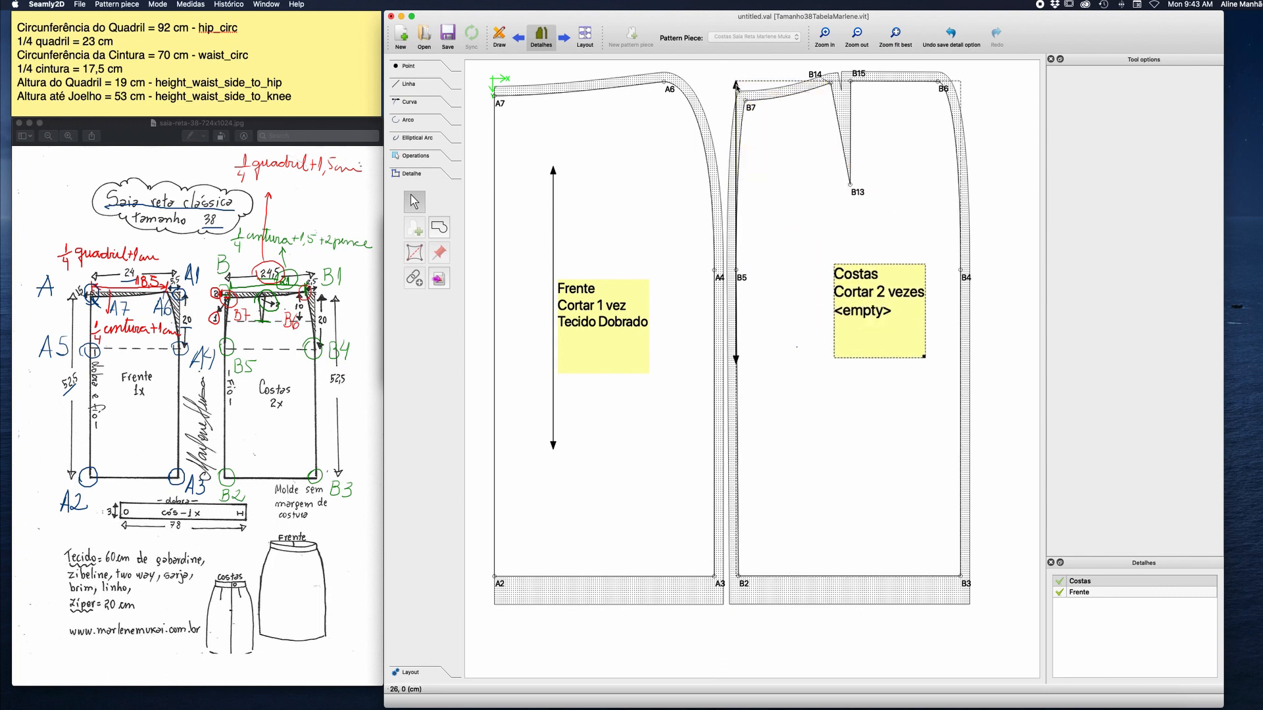
pyautogui.moveTo(736, 85); pyautogui.dragTo(816, 197)
pyautogui.moveTo(869, 294); pyautogui.dragTo(859, 306)
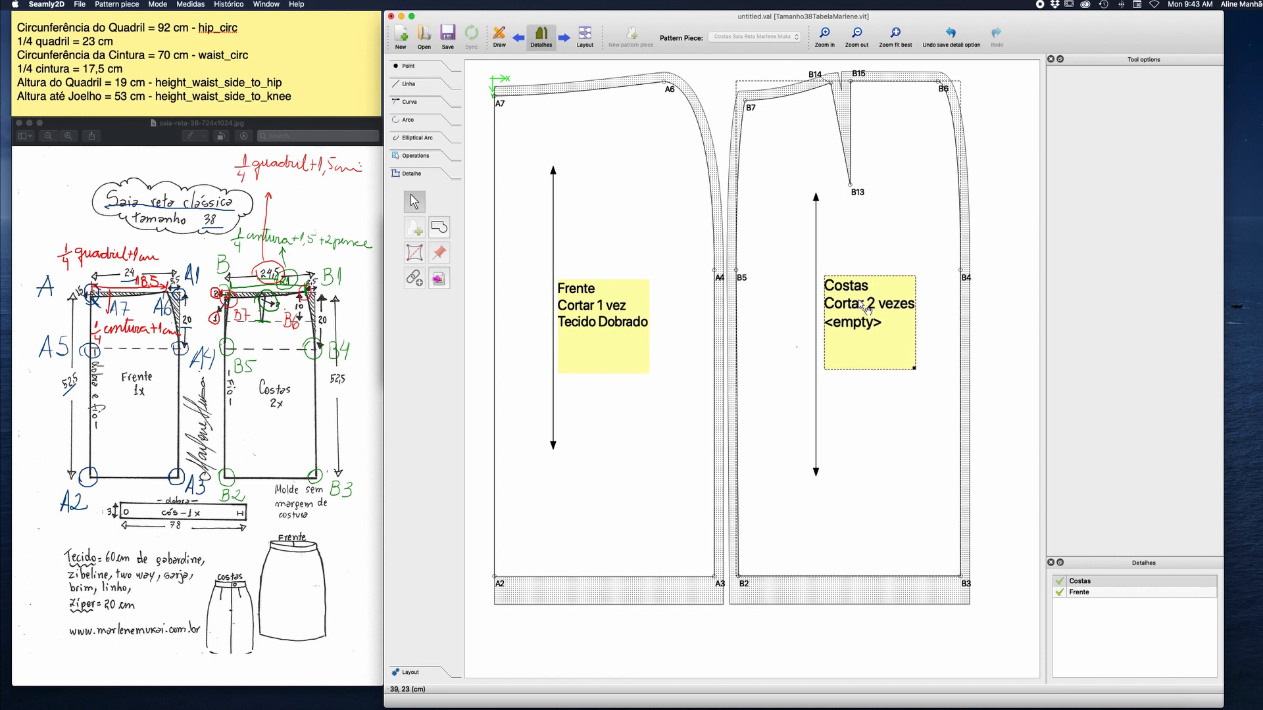
# Remove the empty third line from the back piece's label template and accept the changes.
pyautogui.rightClick(859, 304)
pyautogui.click(885, 307)
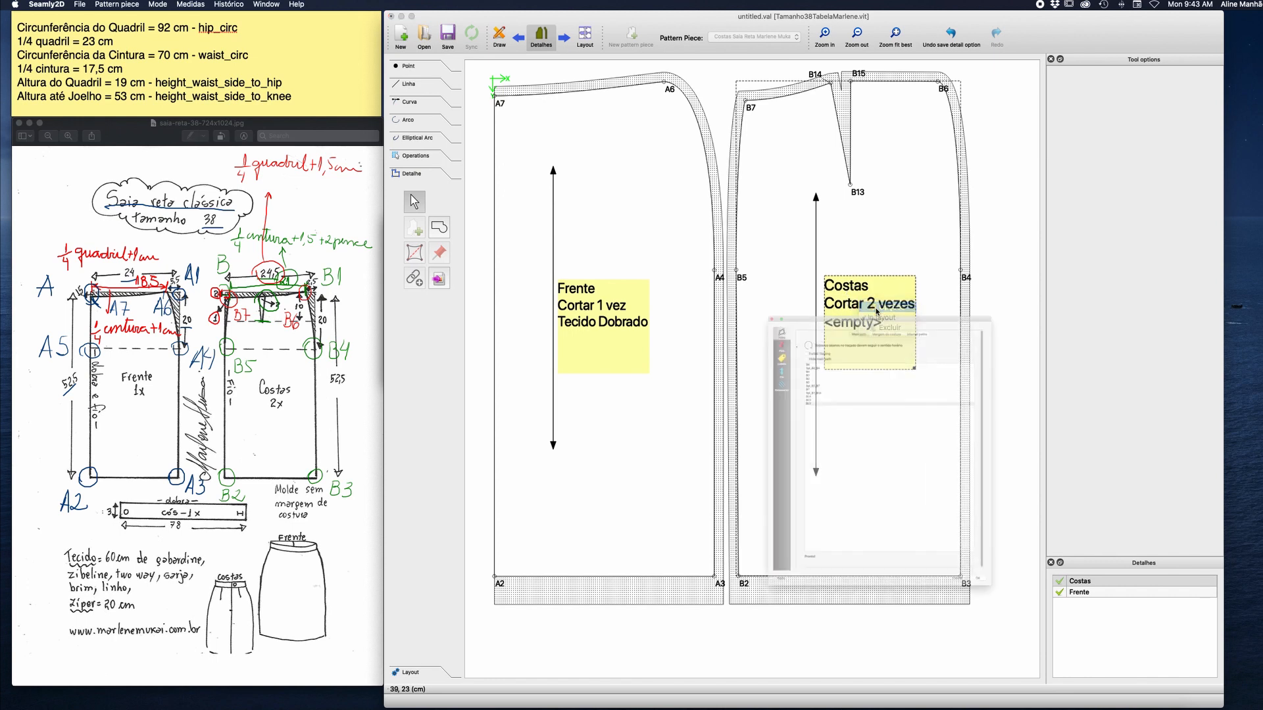
pyautogui.click(675, 258)
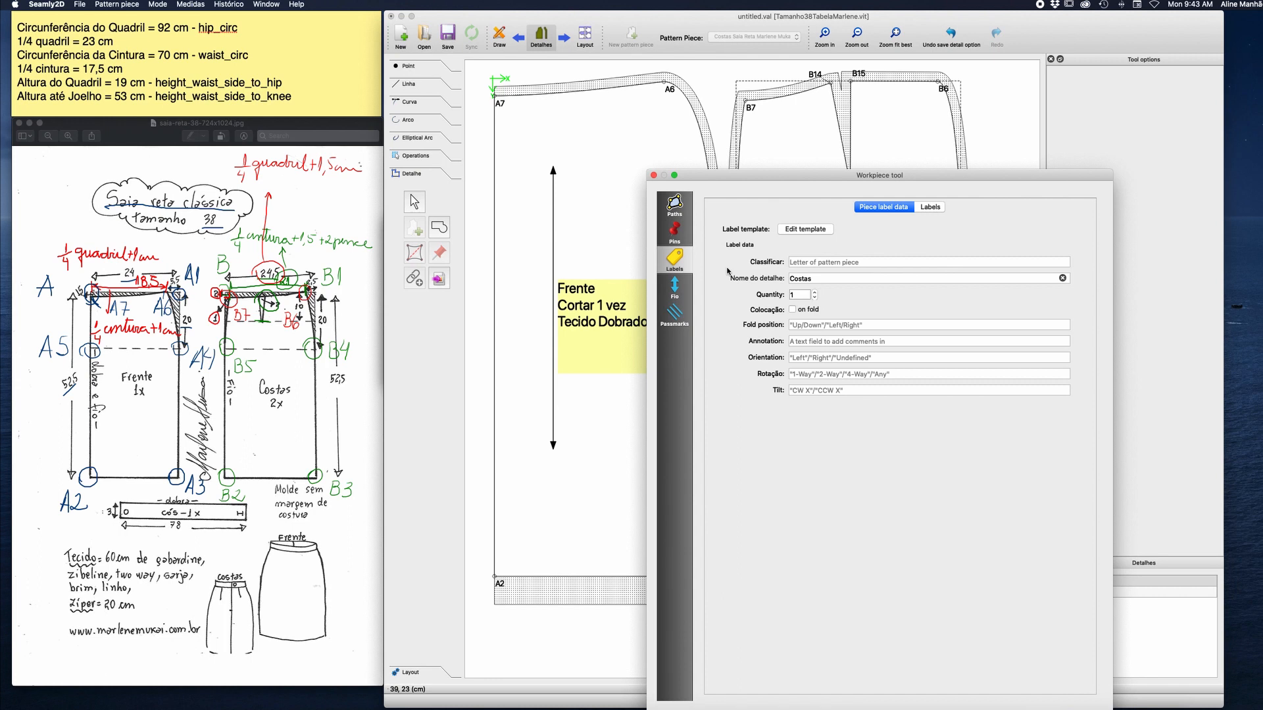
pyautogui.click(803, 230)
pyautogui.click(599, 309)
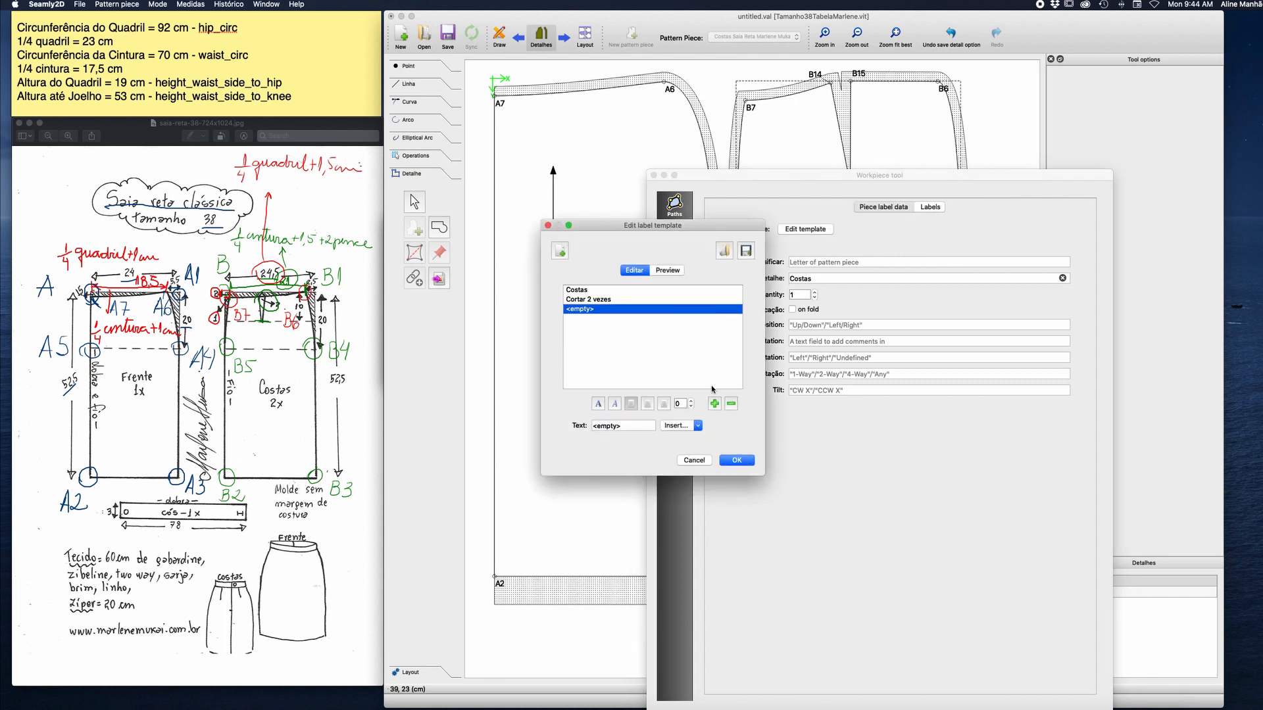
pyautogui.click(730, 404)
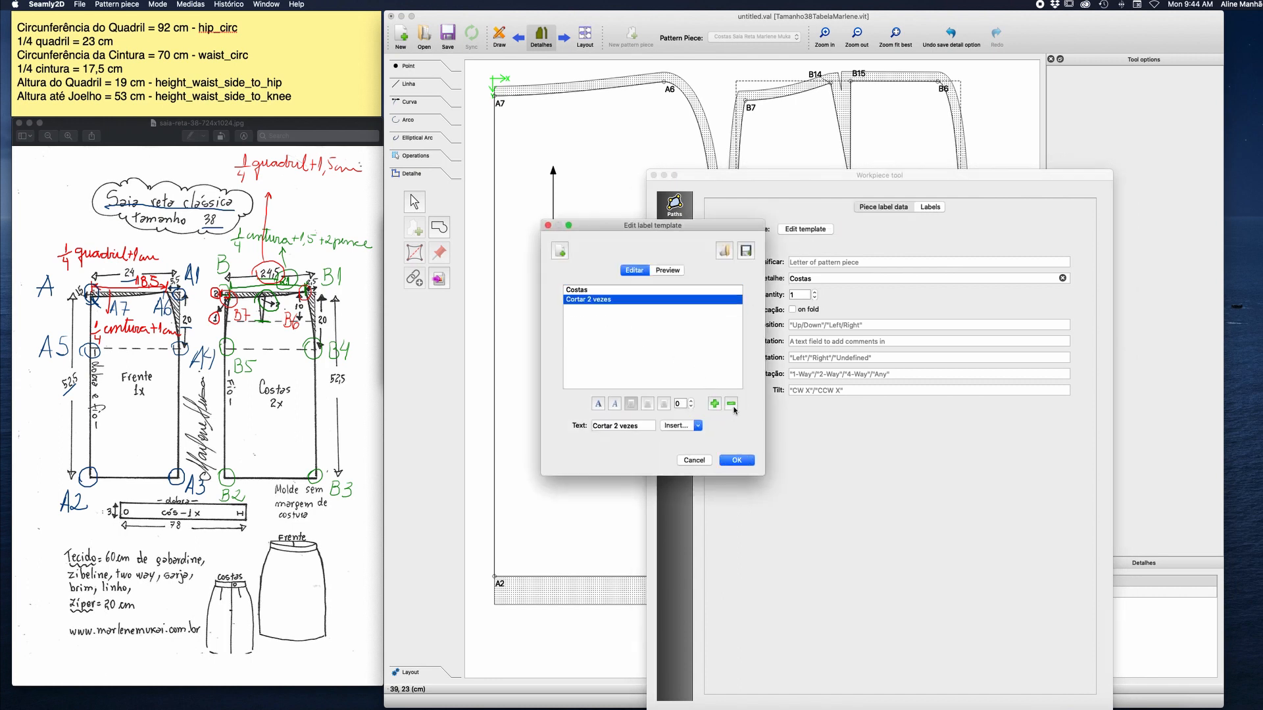
pyautogui.click(737, 460)
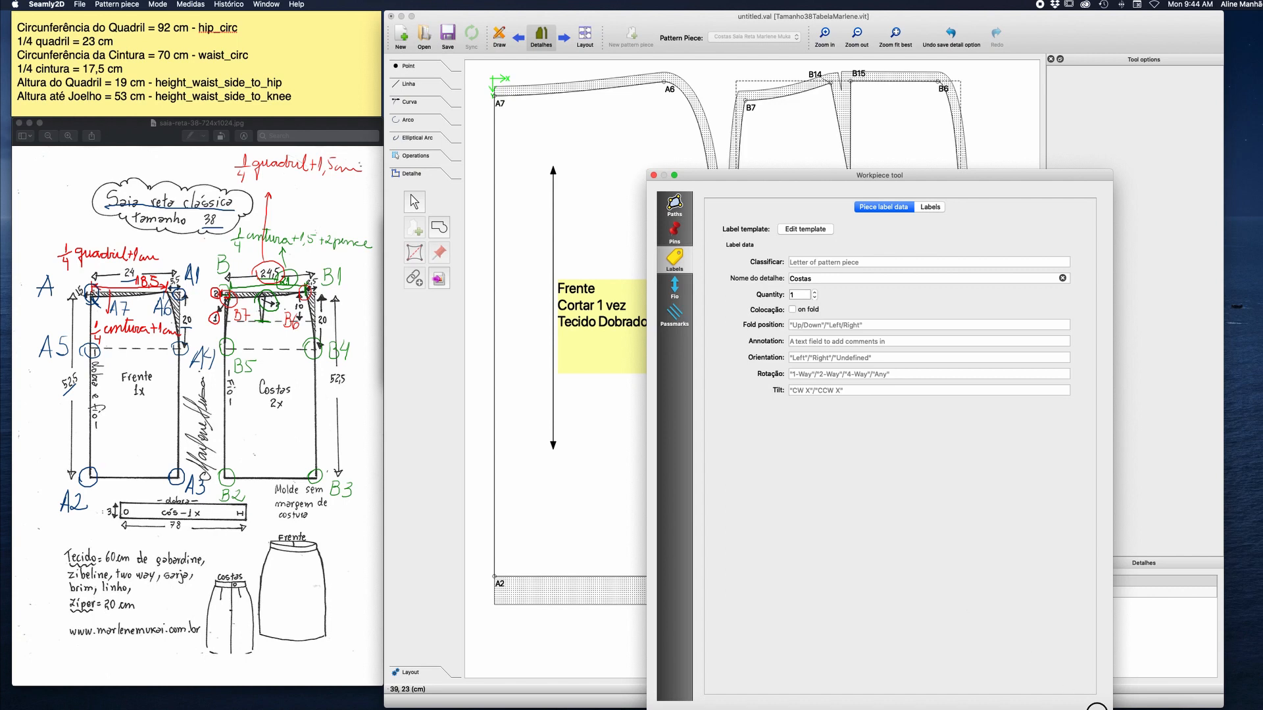
pyautogui.press('Return')
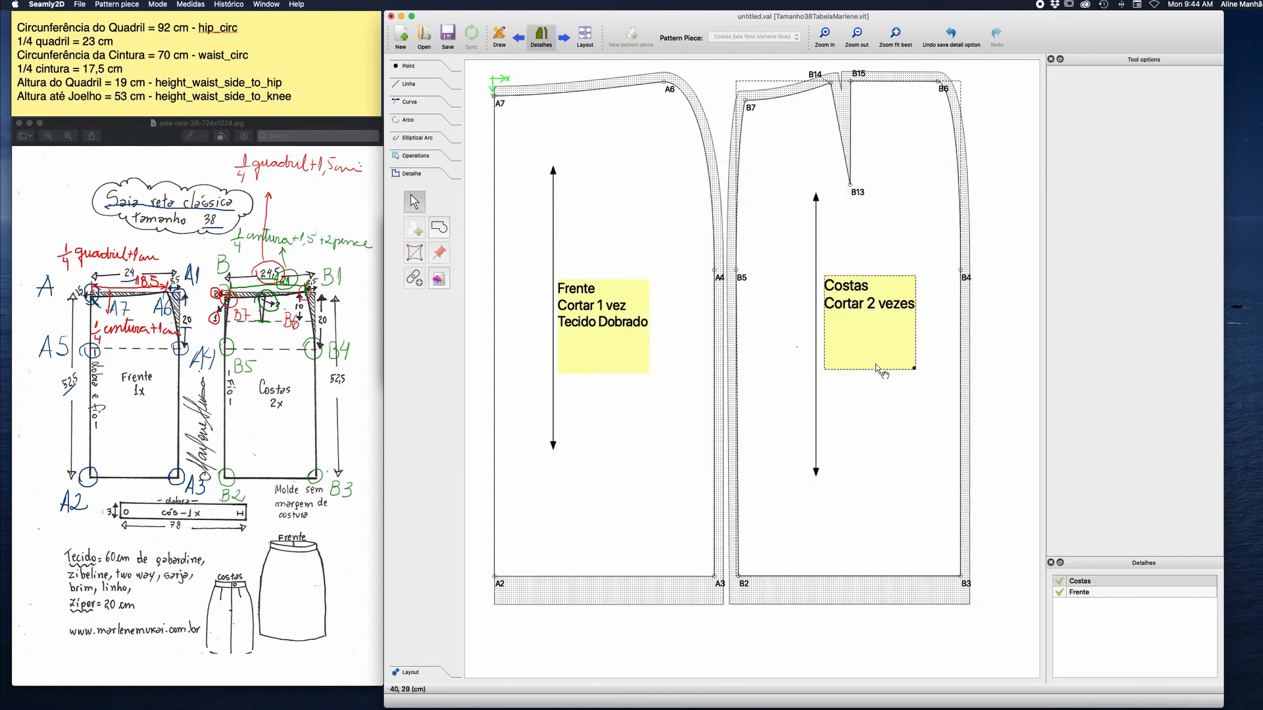
# Shrink the Costas and Frente labels to fit their text and reposition each beside its grainline.
pyautogui.moveTo(914, 368); pyautogui.dragTo(881, 337)
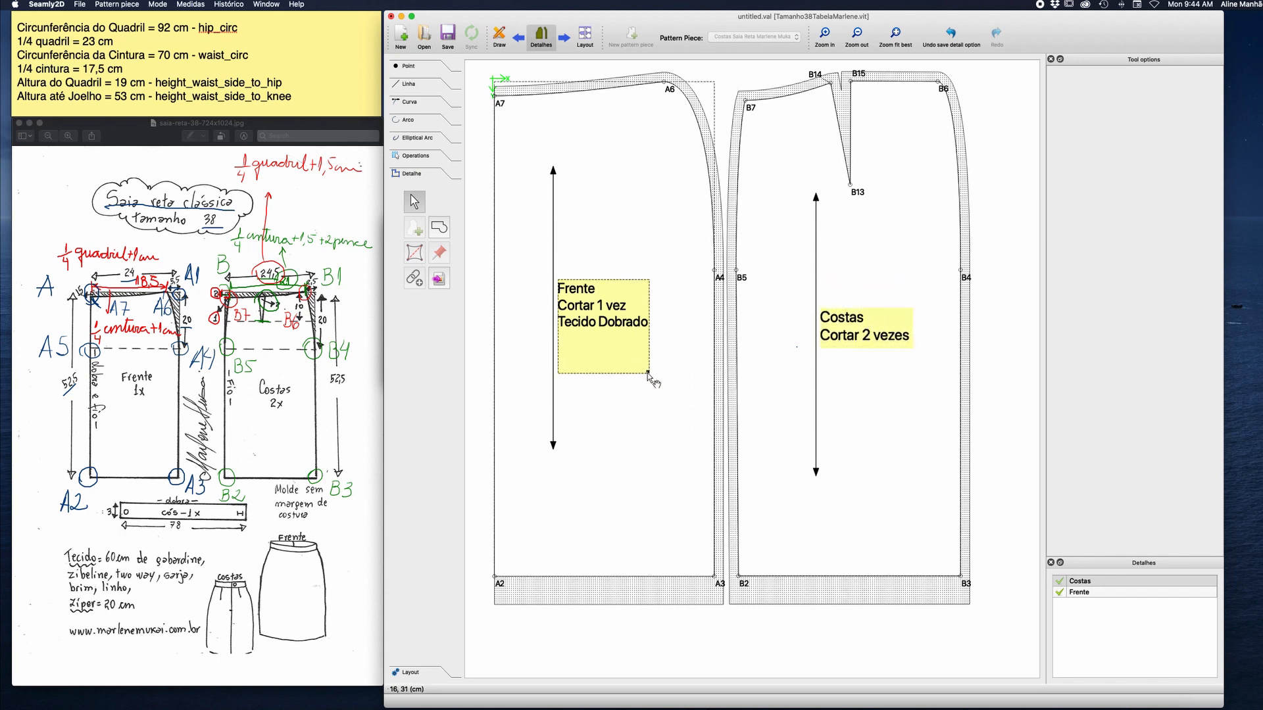
pyautogui.moveTo(647, 373); pyautogui.dragTo(650, 333)
pyautogui.moveTo(623, 320); pyautogui.dragTo(622, 340)
pyautogui.click(660, 388)
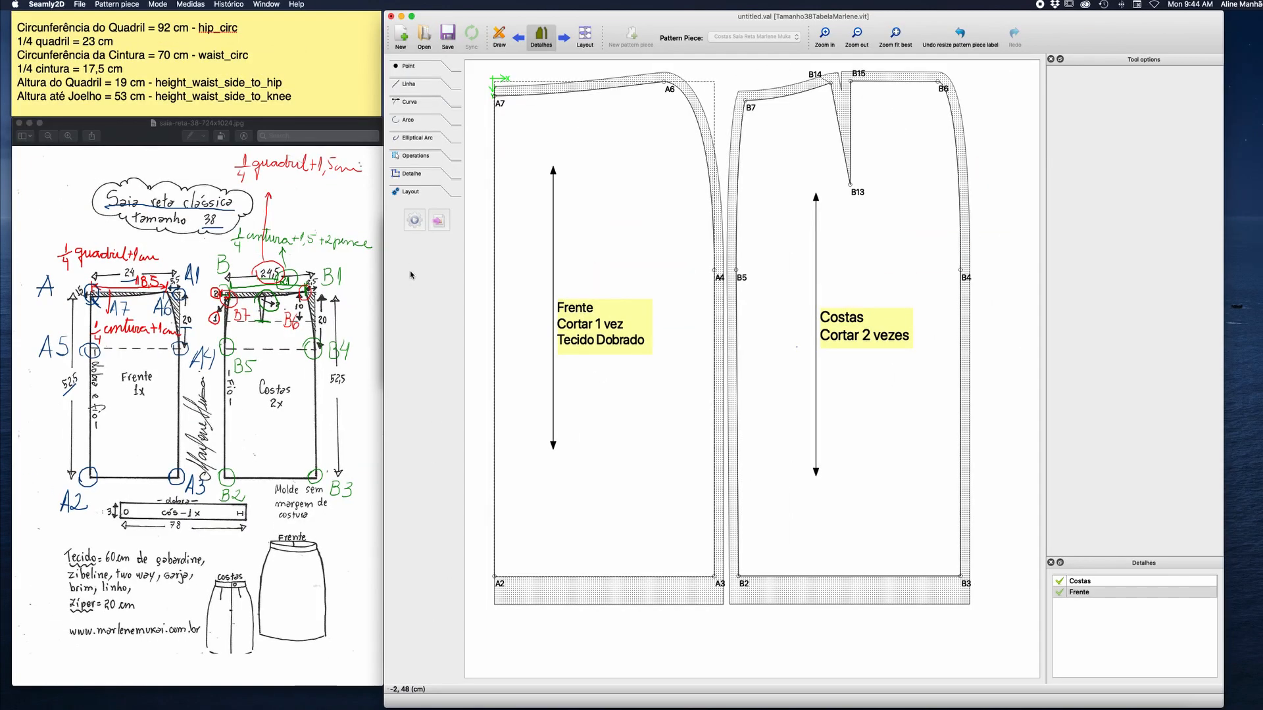
# Generate a layout of both pattern pieces on the A0 (96ppi) paper template.
pyautogui.click(585, 38)
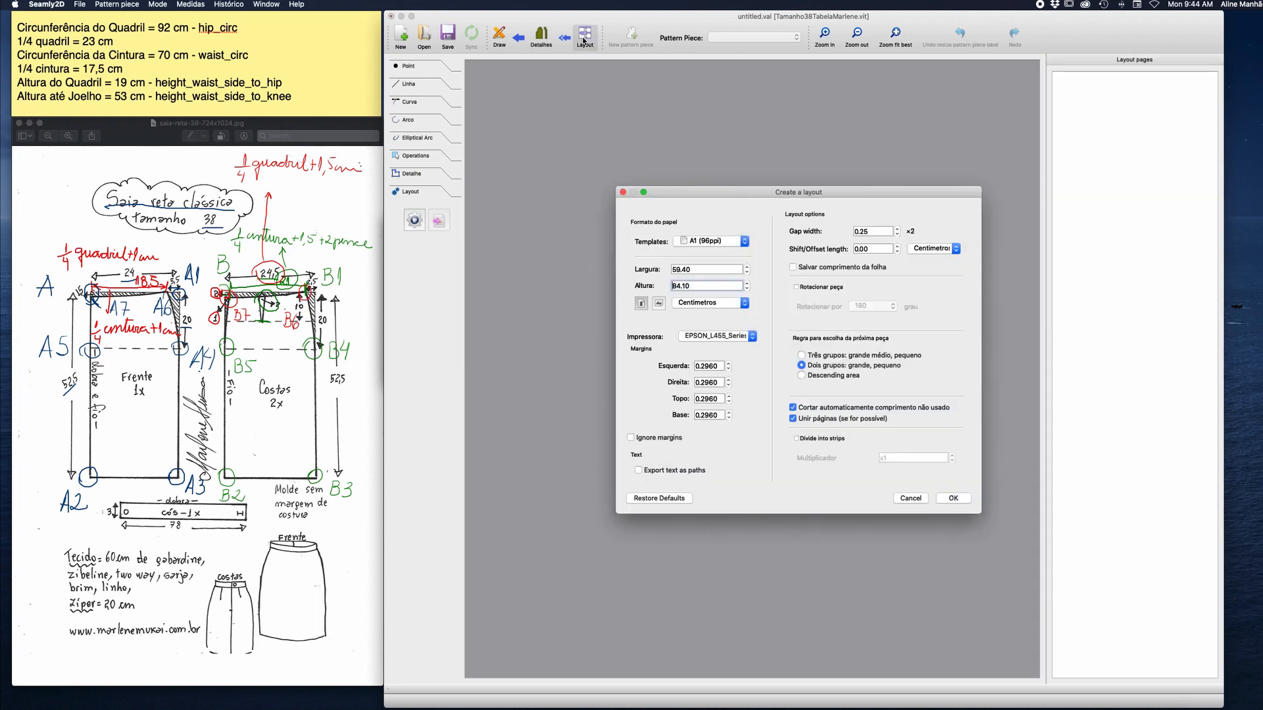
pyautogui.moveTo(733, 191); pyautogui.dragTo(601, 161)
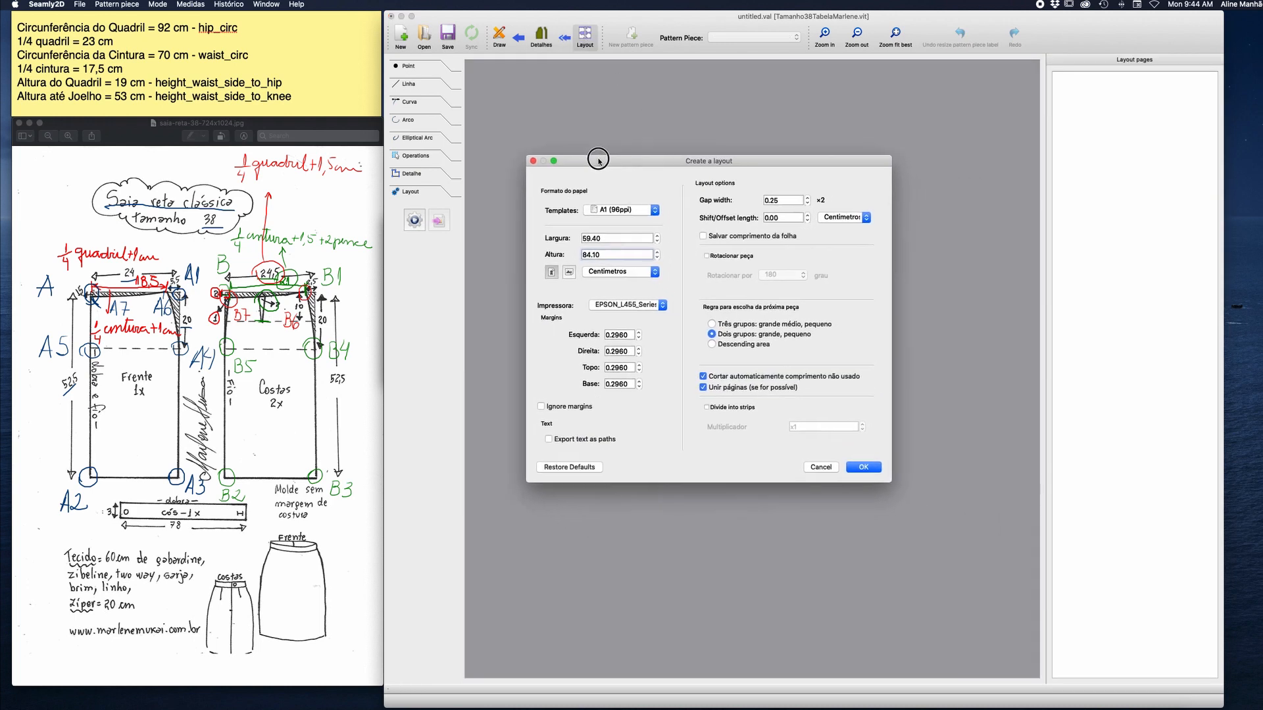
pyautogui.click(647, 206)
pyautogui.click(639, 197)
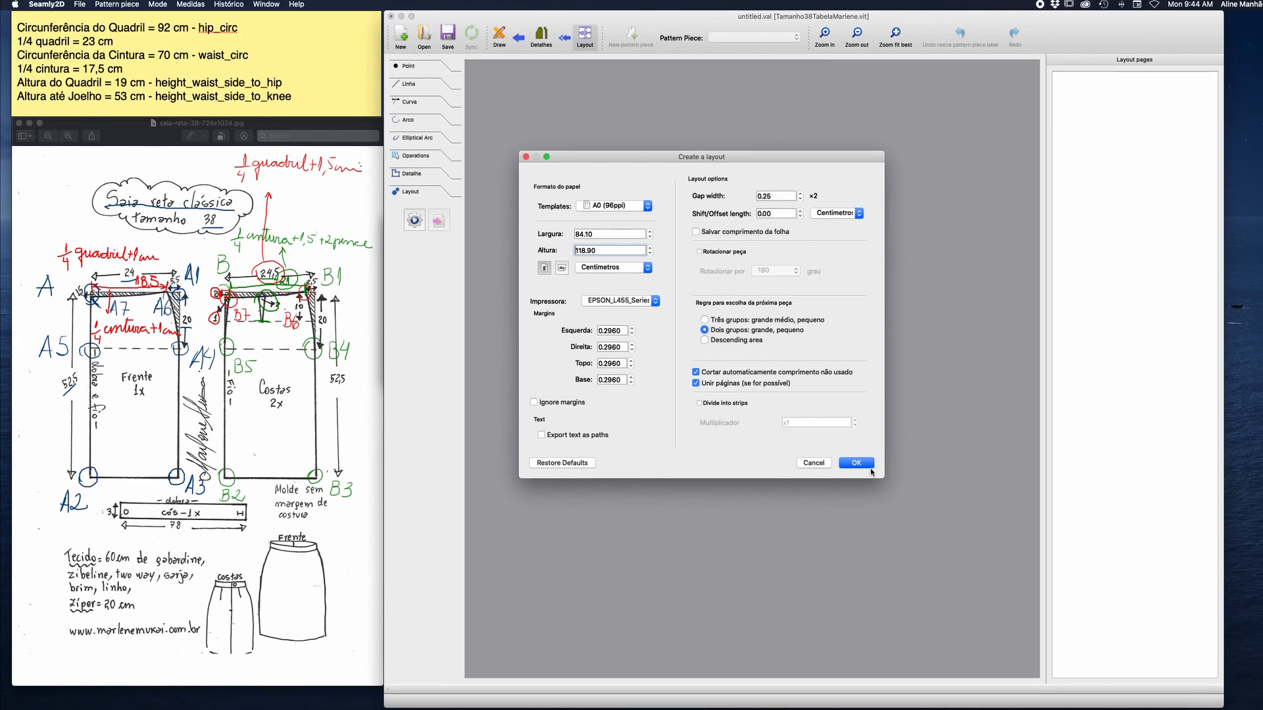
pyautogui.click(914, 534)
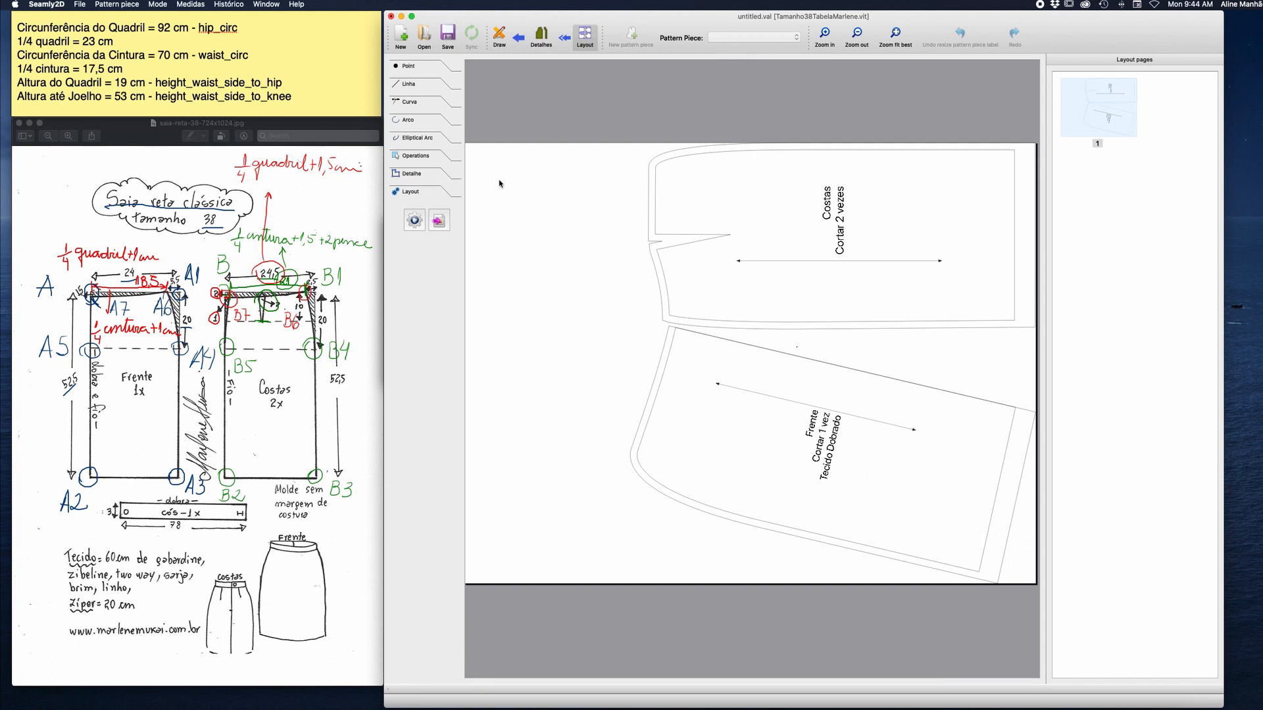
# Regenerate the layout on A1 (96ppi) paper with automatic cropping of unused length and page uniting enabled.
pyautogui.click(414, 222)
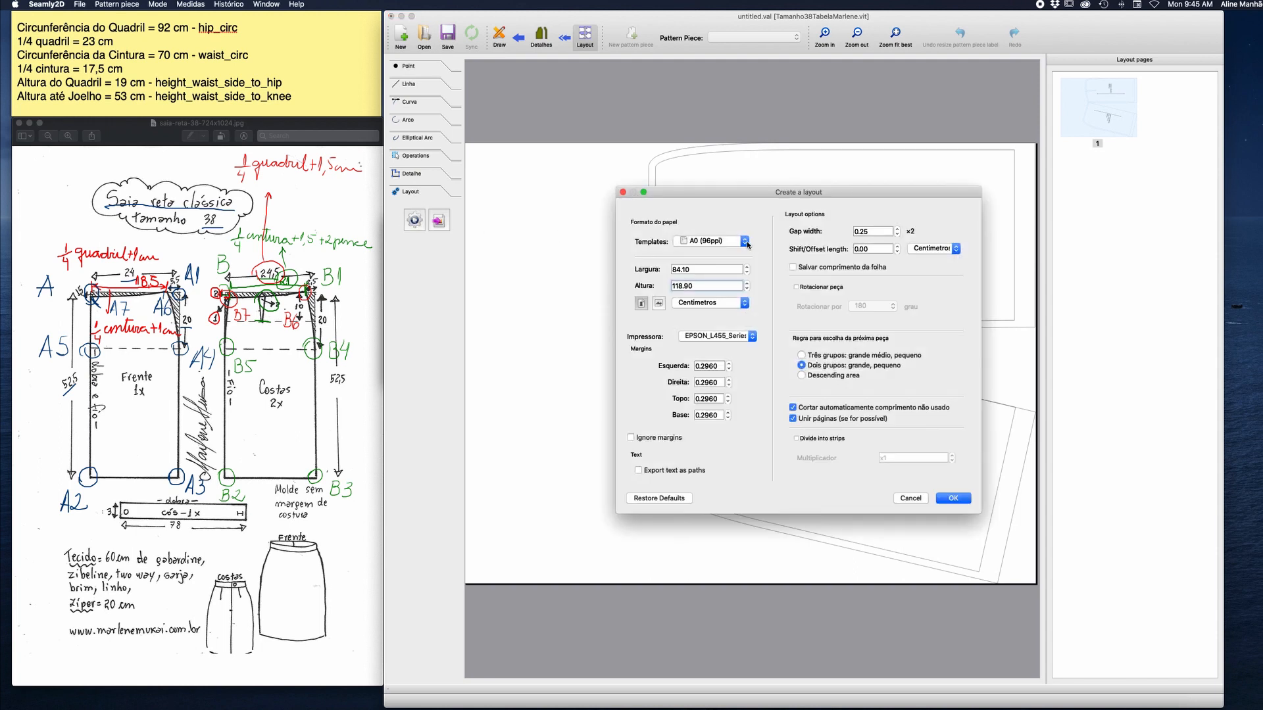
pyautogui.click(745, 242)
pyautogui.click(734, 249)
pyautogui.moveTo(779, 200); pyautogui.dragTo(496, 201)
pyautogui.click(510, 409)
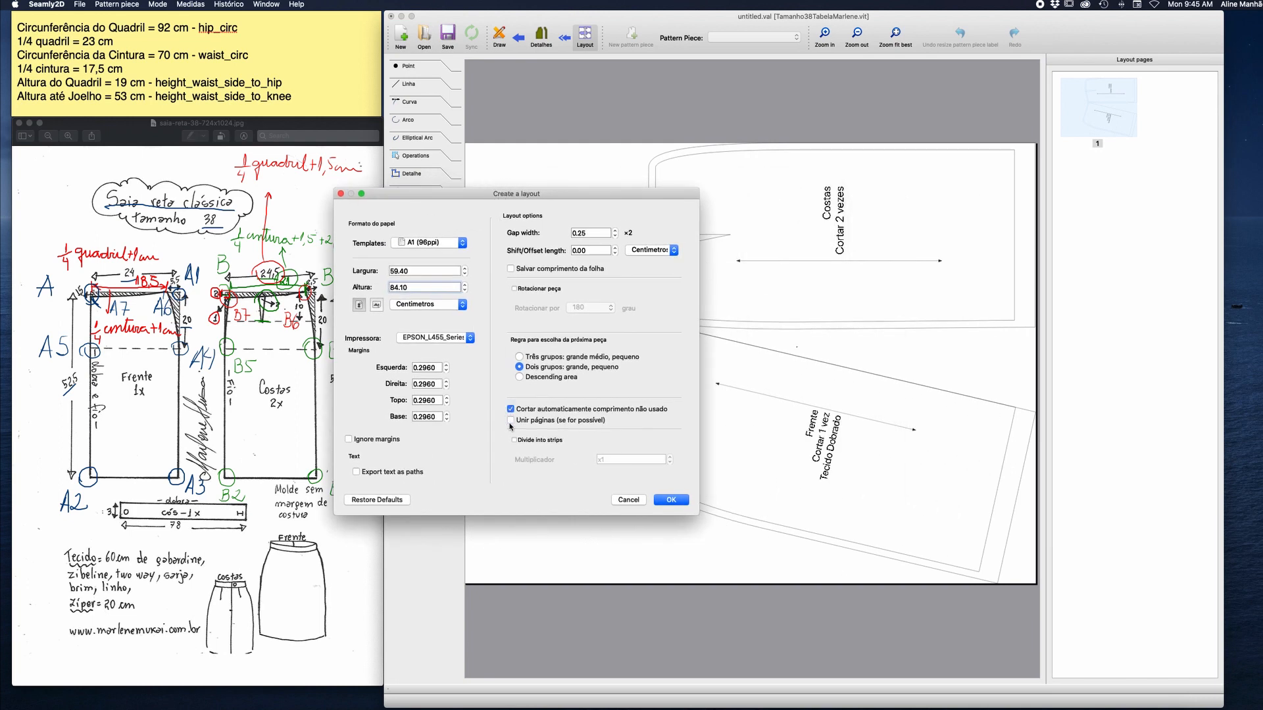
pyautogui.click(510, 421)
pyautogui.click(671, 501)
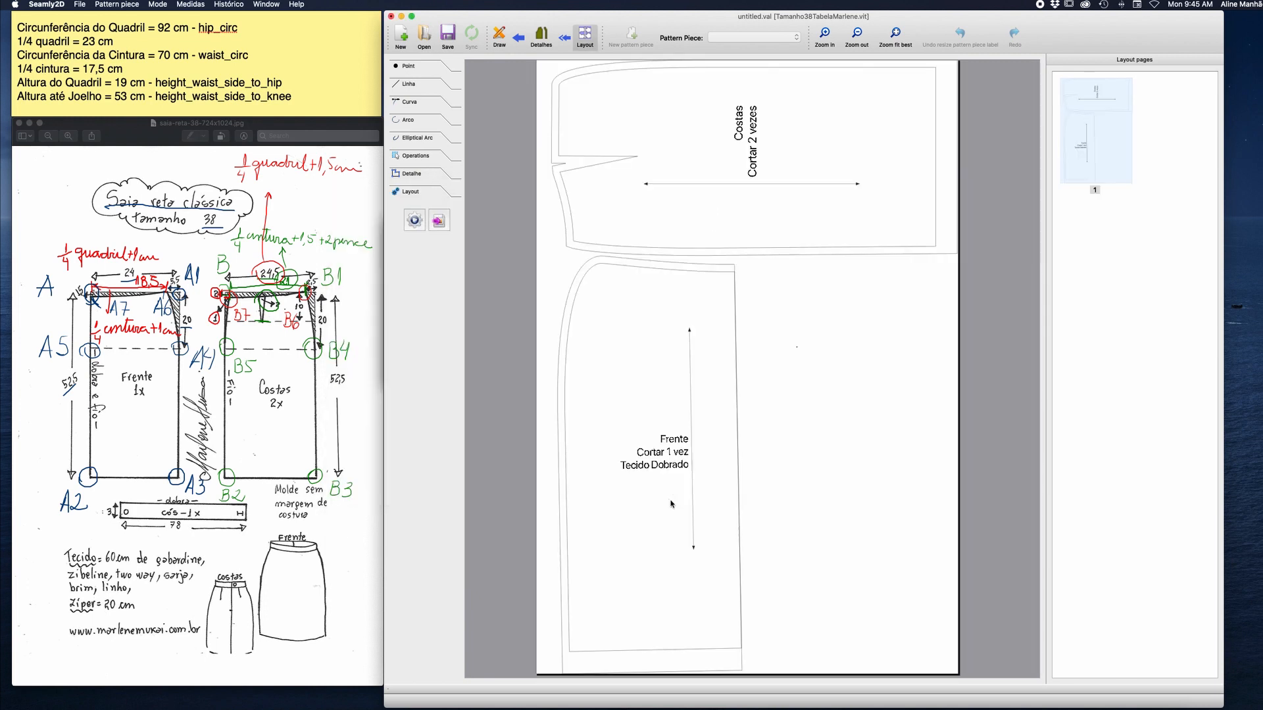
# Enable piece rotation by 180 degrees and regenerate the layout.
pyautogui.click(414, 218)
pyautogui.moveTo(811, 196); pyautogui.dragTo(438, 234)
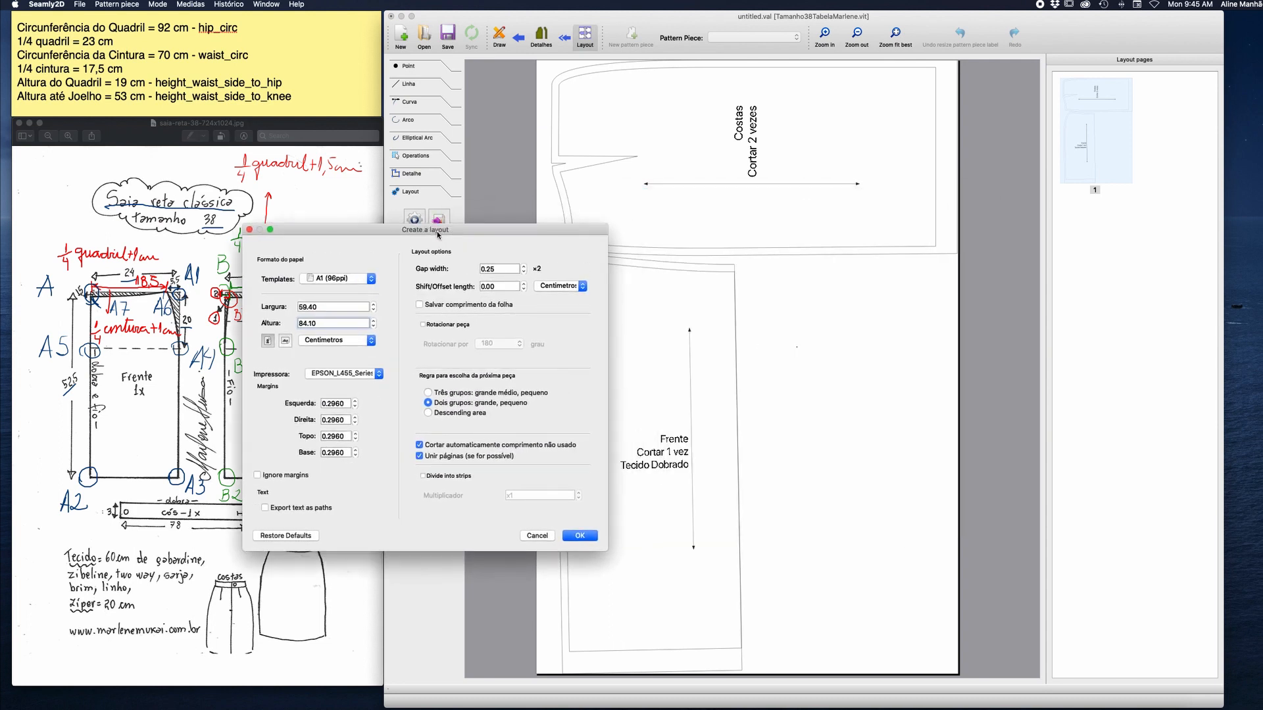
pyautogui.click(423, 324)
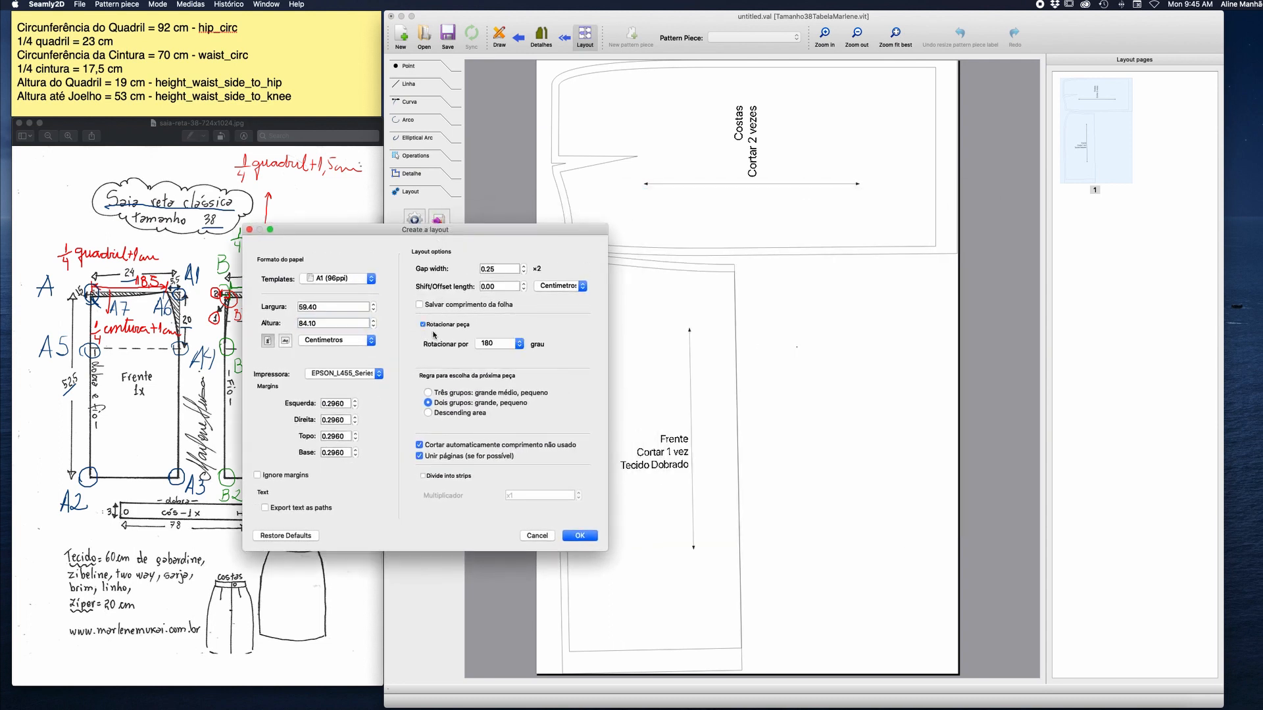
pyautogui.click(577, 535)
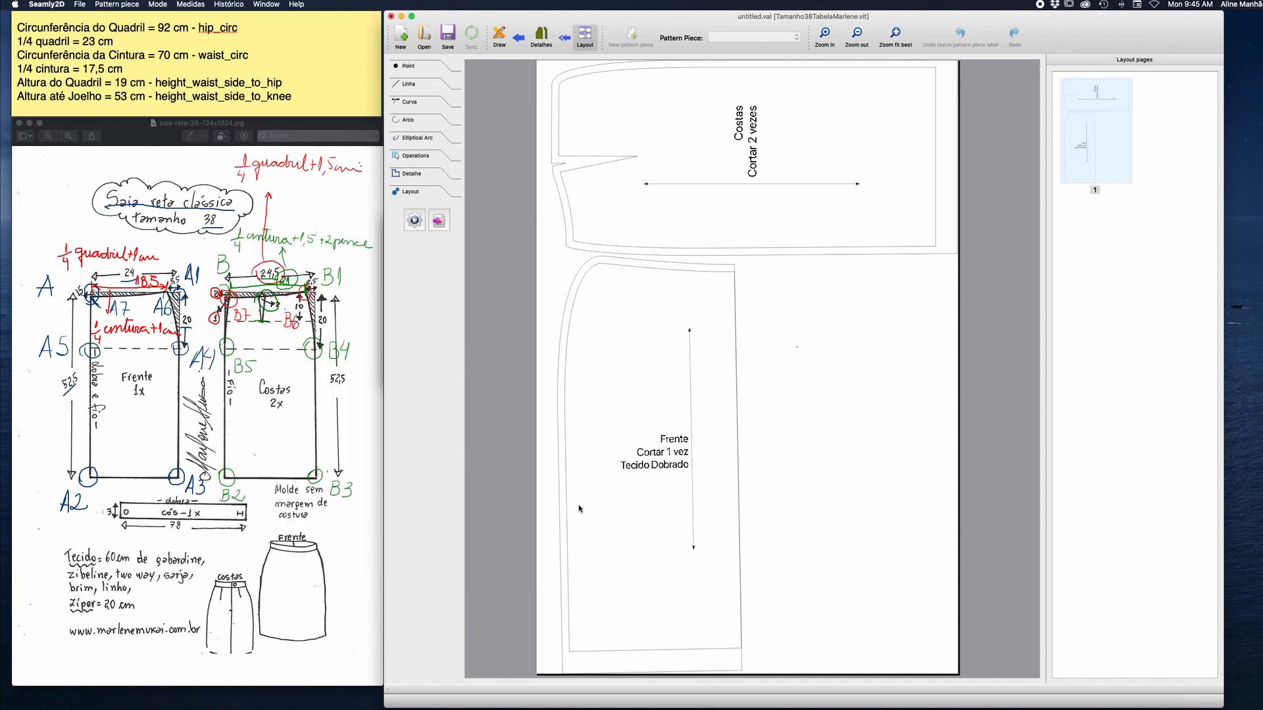
# Set the rule for choosing the next piece to Descending area and regenerate the layout.
pyautogui.click(415, 220)
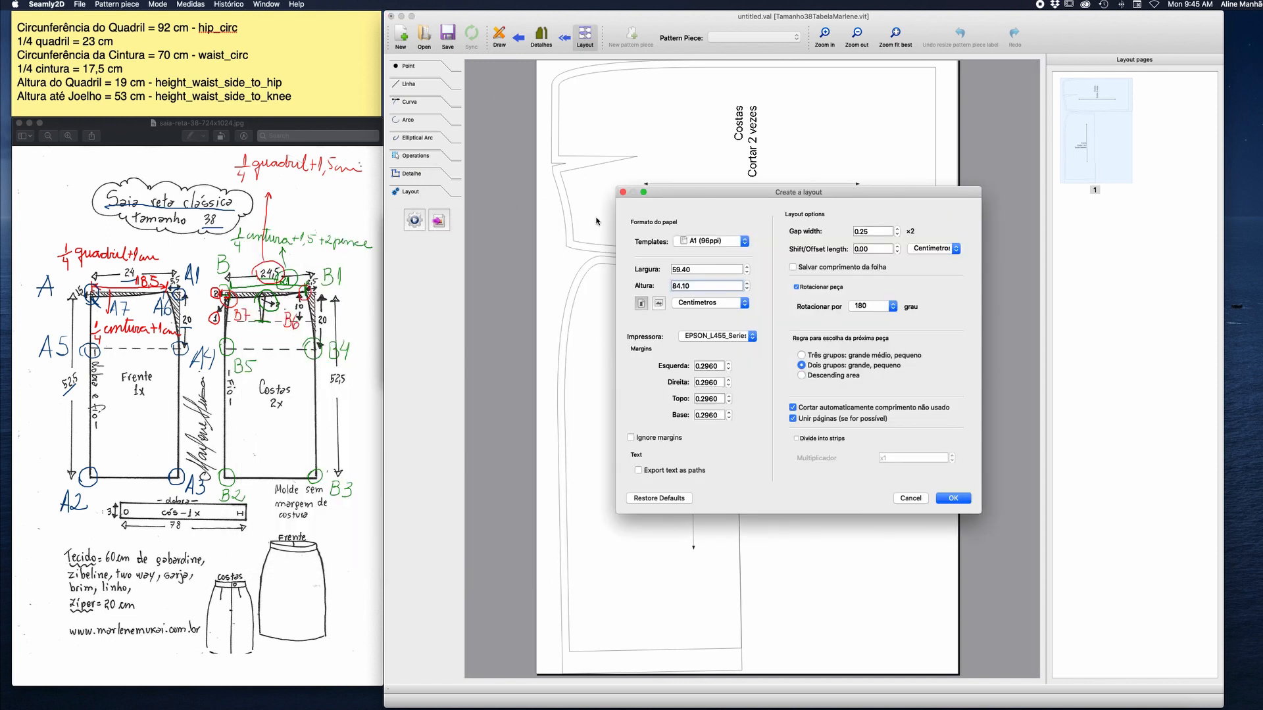
pyautogui.moveTo(830, 190); pyautogui.dragTo(412, 203)
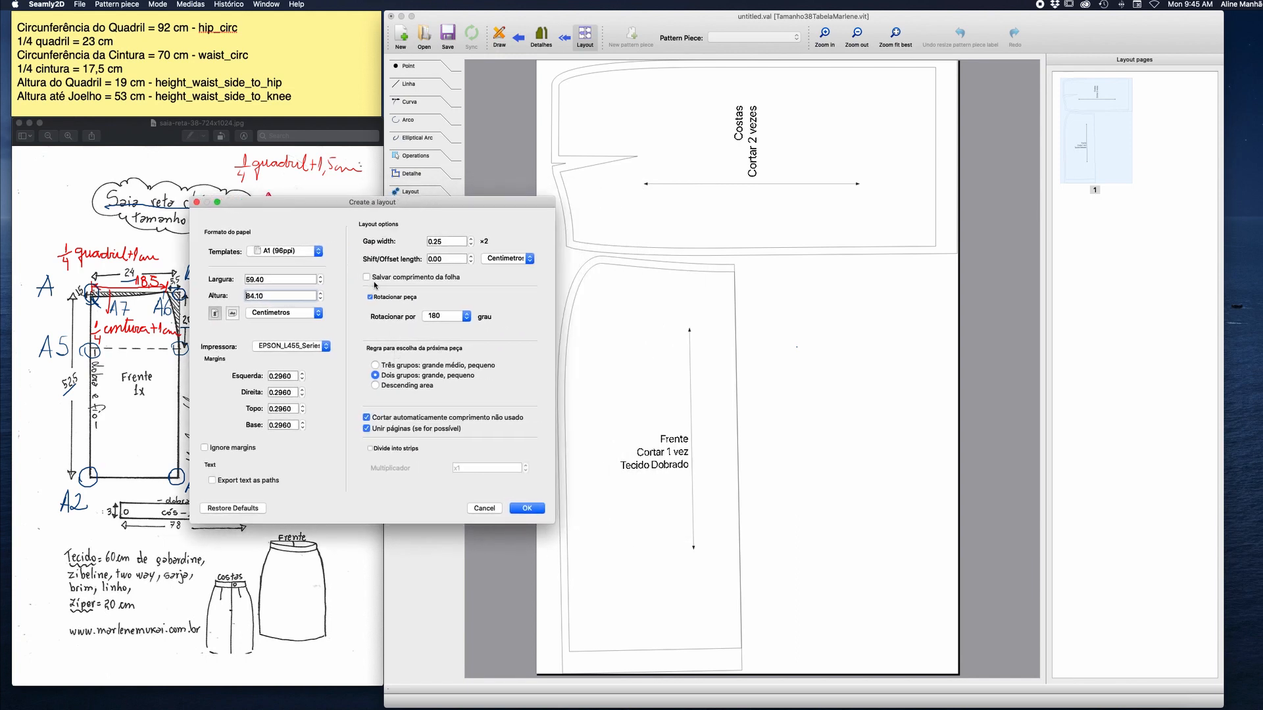
pyautogui.click(376, 366)
pyautogui.click(375, 386)
pyautogui.click(528, 508)
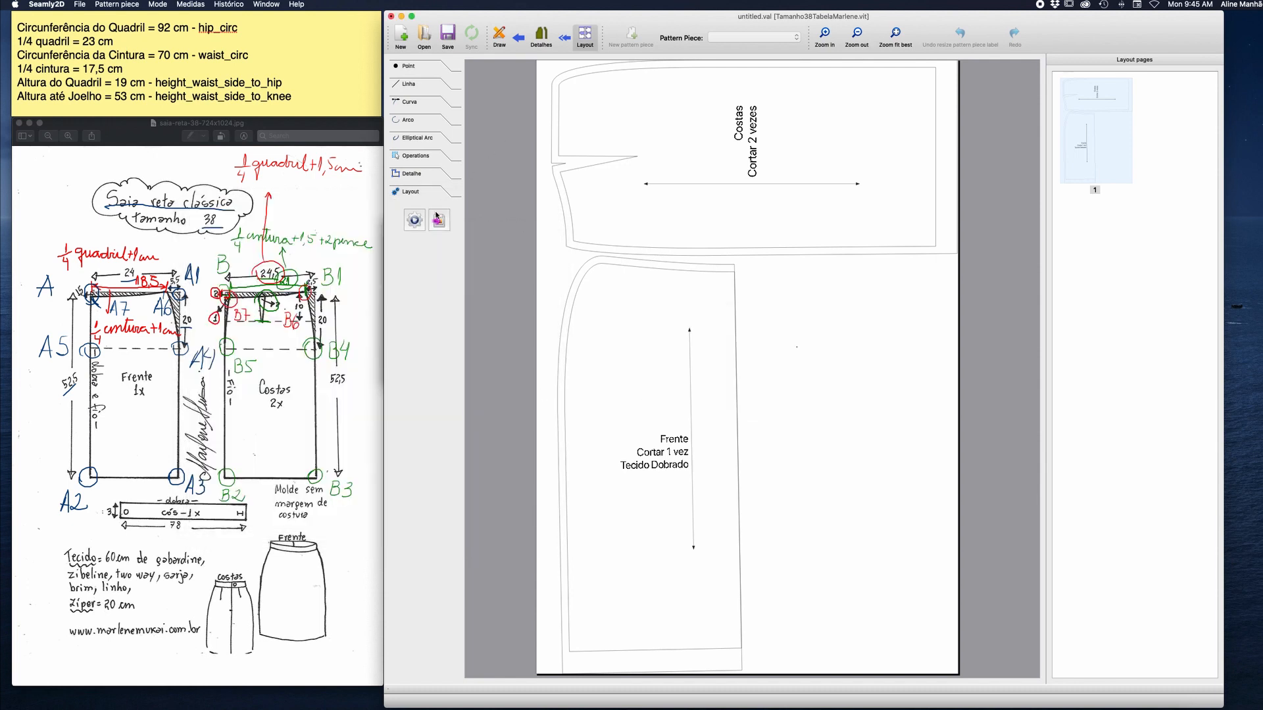
# Regenerate the layout on A2 (96ppi) paper and look over the resulting layout pages.
pyautogui.click(416, 221)
pyautogui.moveTo(763, 184); pyautogui.dragTo(333, 190)
pyautogui.click(313, 238)
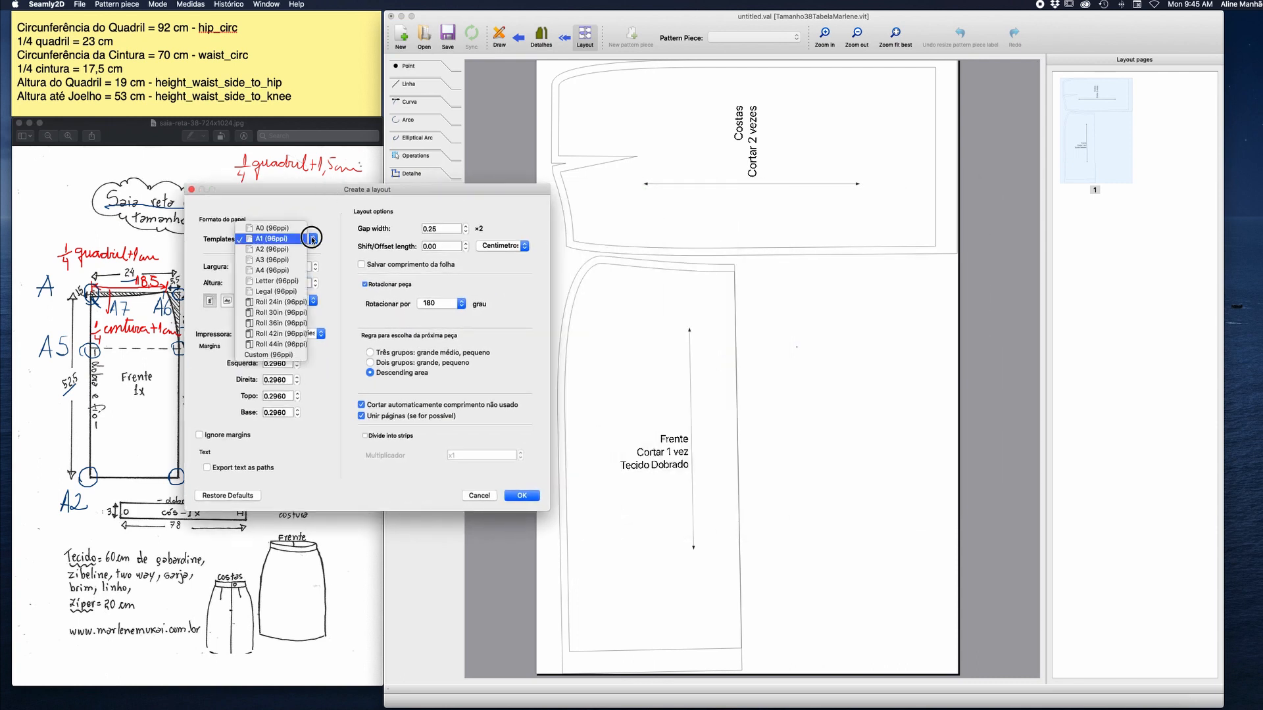
pyautogui.click(276, 250)
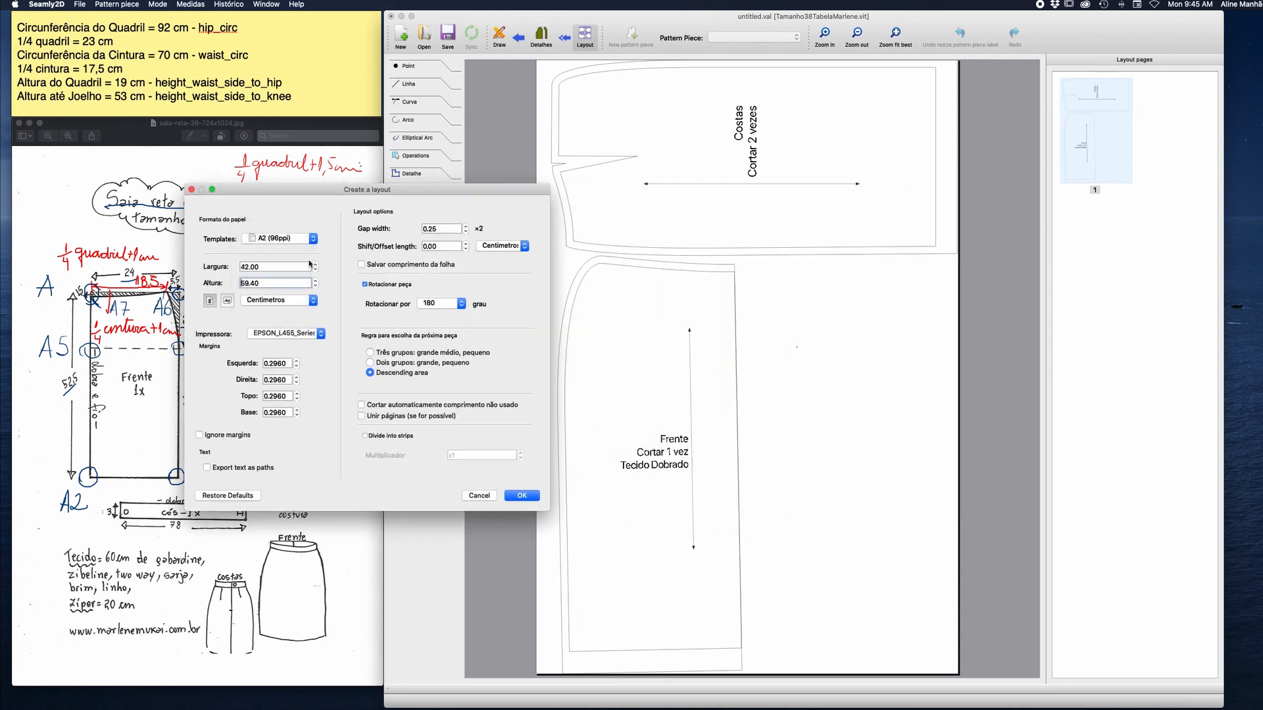
pyautogui.click(526, 494)
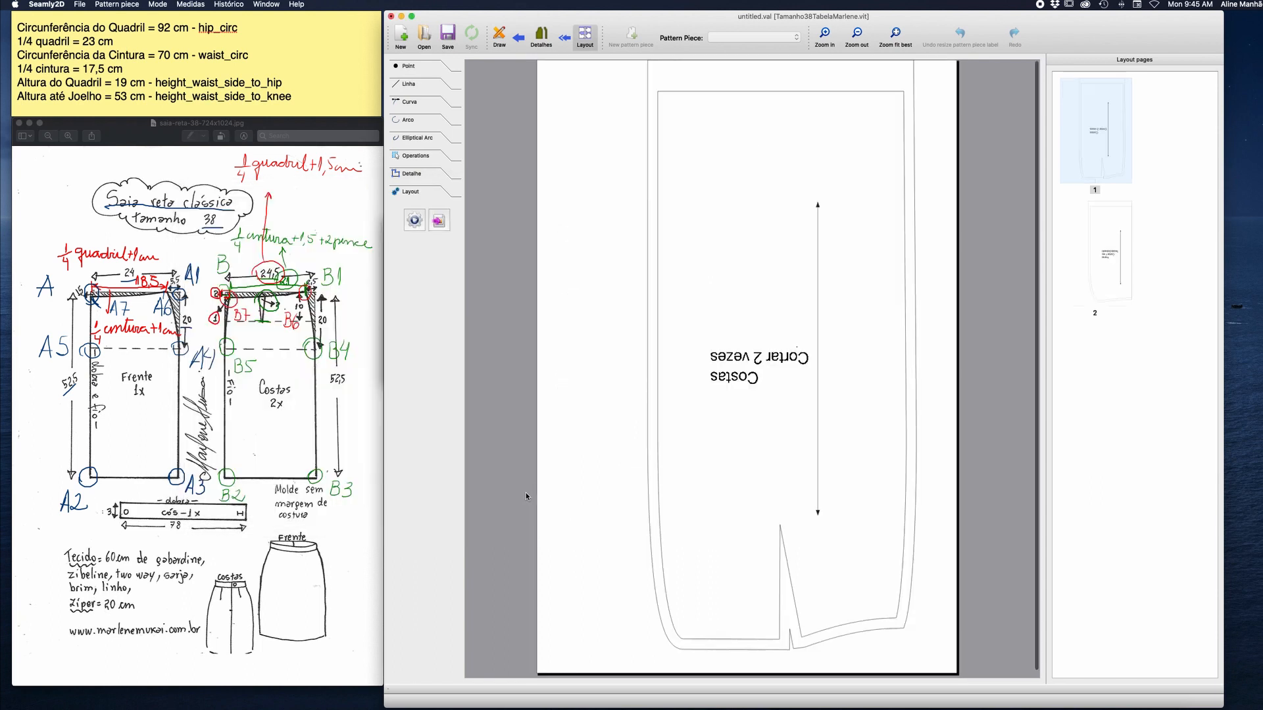
pyautogui.scroll(-1, 532, 470)
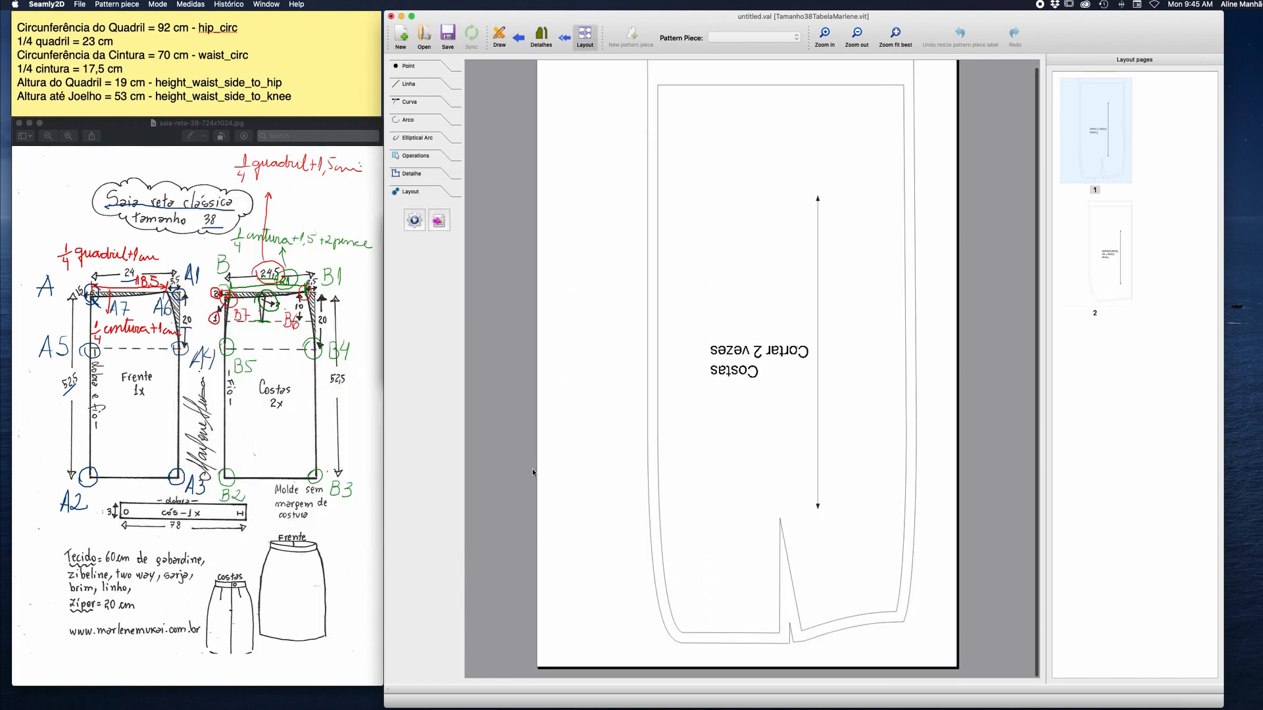
pyautogui.scroll(1, 532, 472)
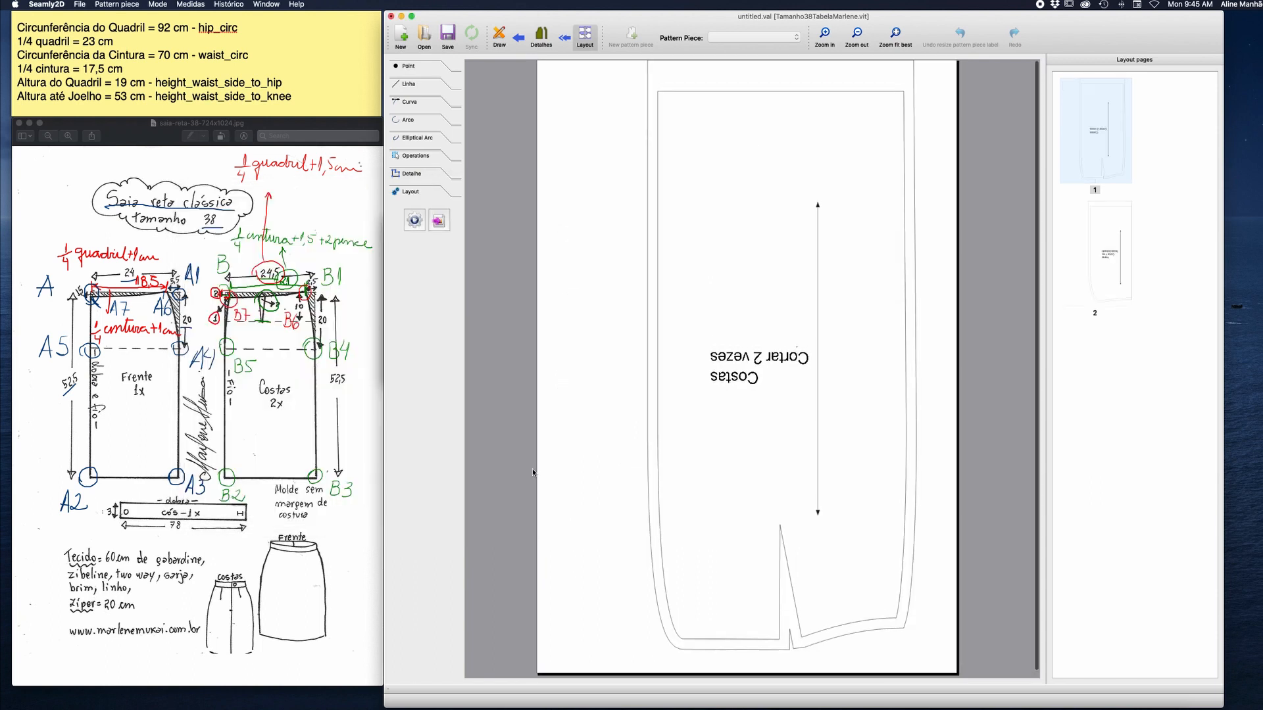
pyautogui.click(1093, 282)
pyautogui.click(1095, 130)
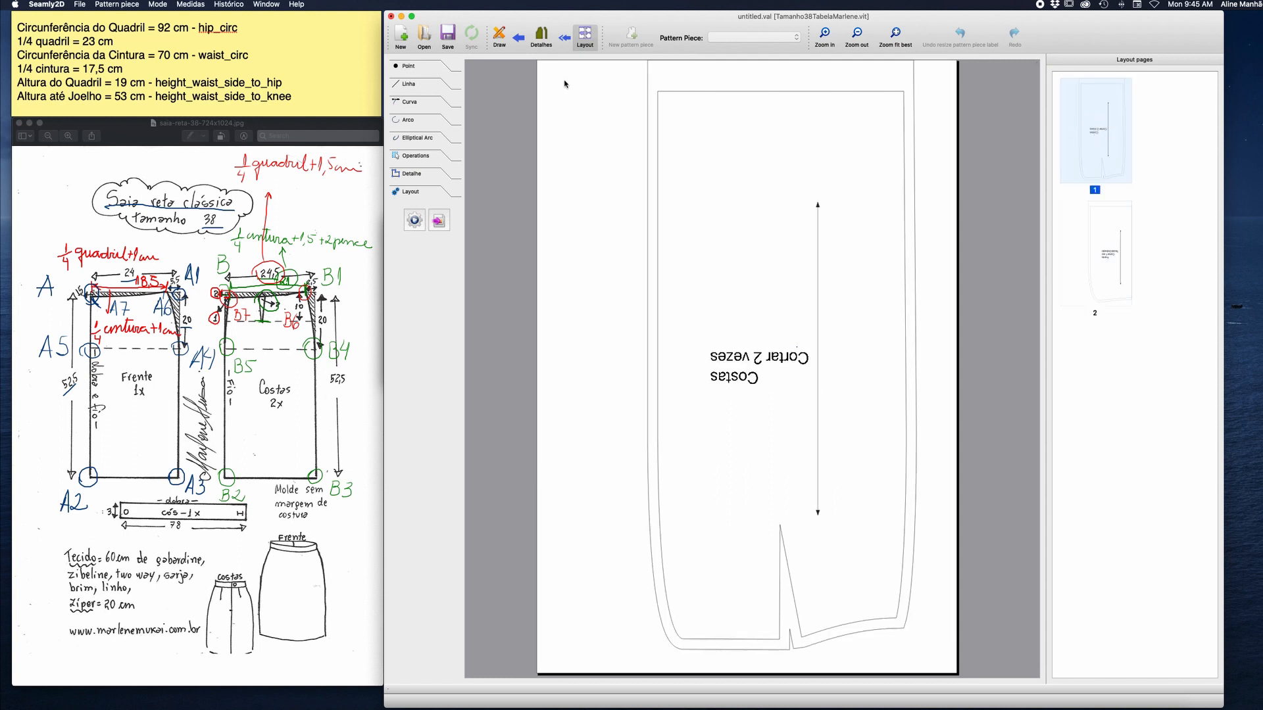
# Try to regenerate the layout on A3 (96ppi) paper.
pyautogui.click(415, 218)
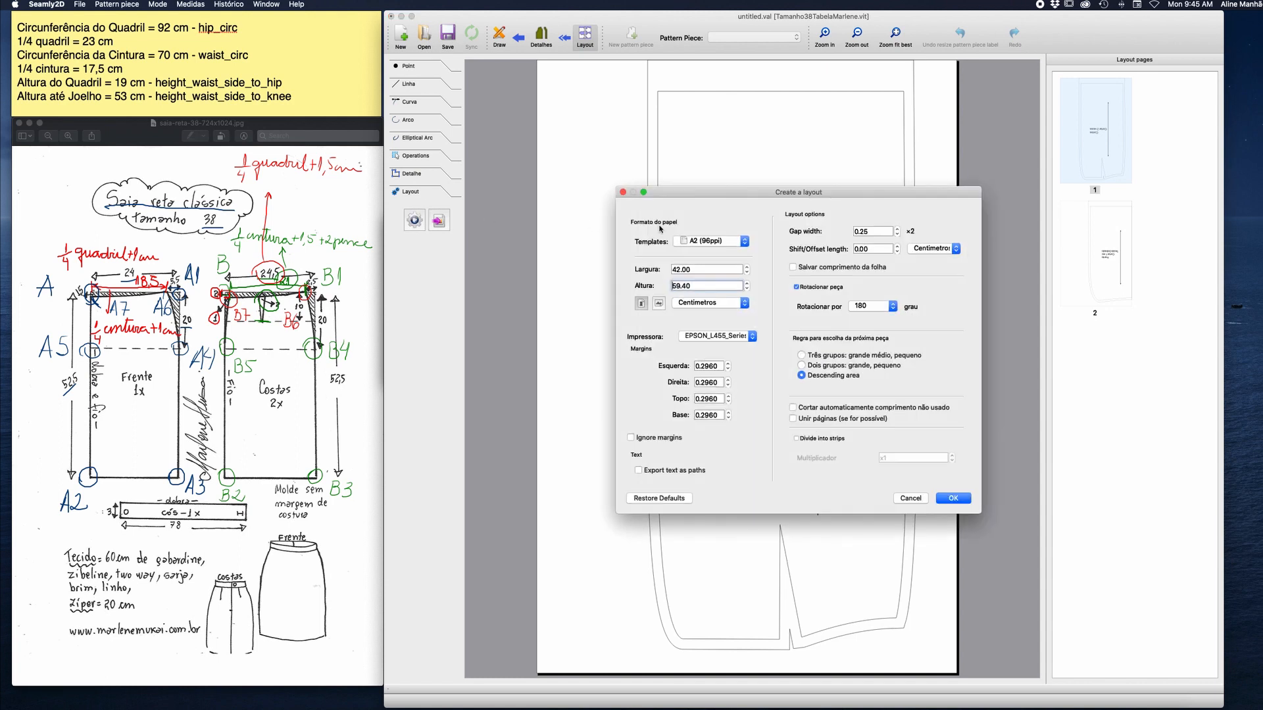
pyautogui.moveTo(724, 192); pyautogui.dragTo(231, 274)
pyautogui.click(255, 320)
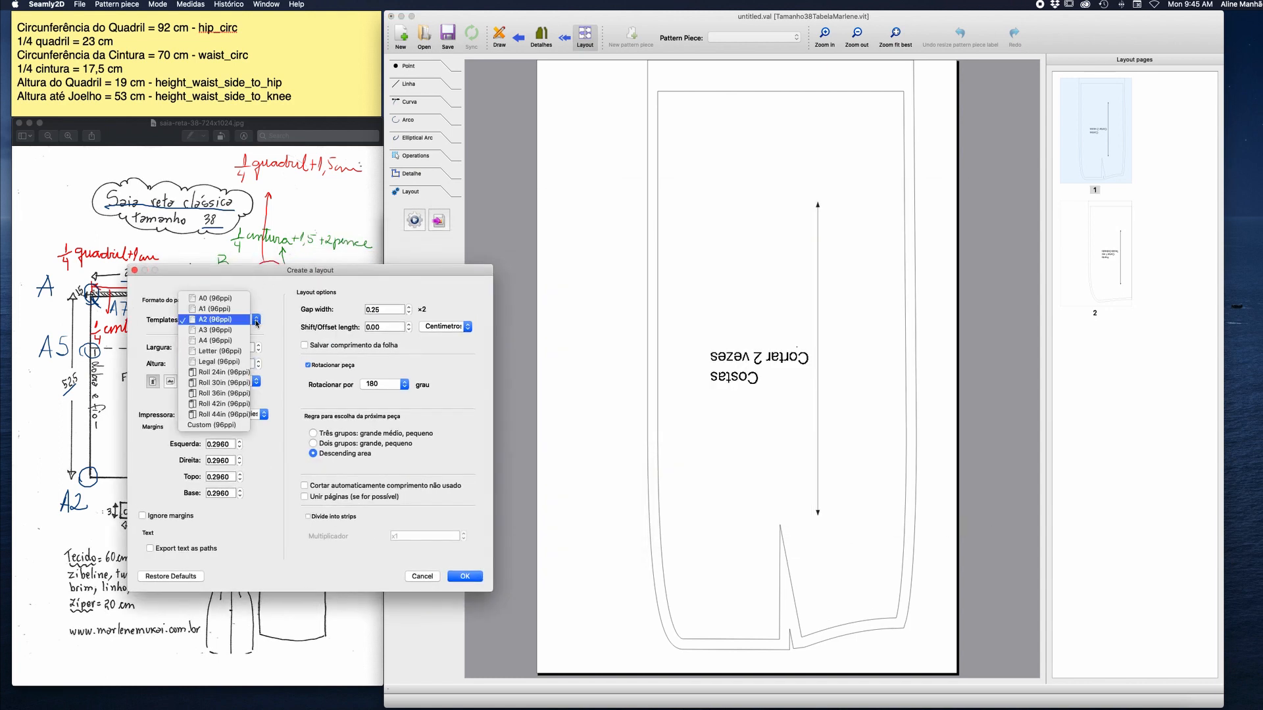
pyautogui.click(243, 334)
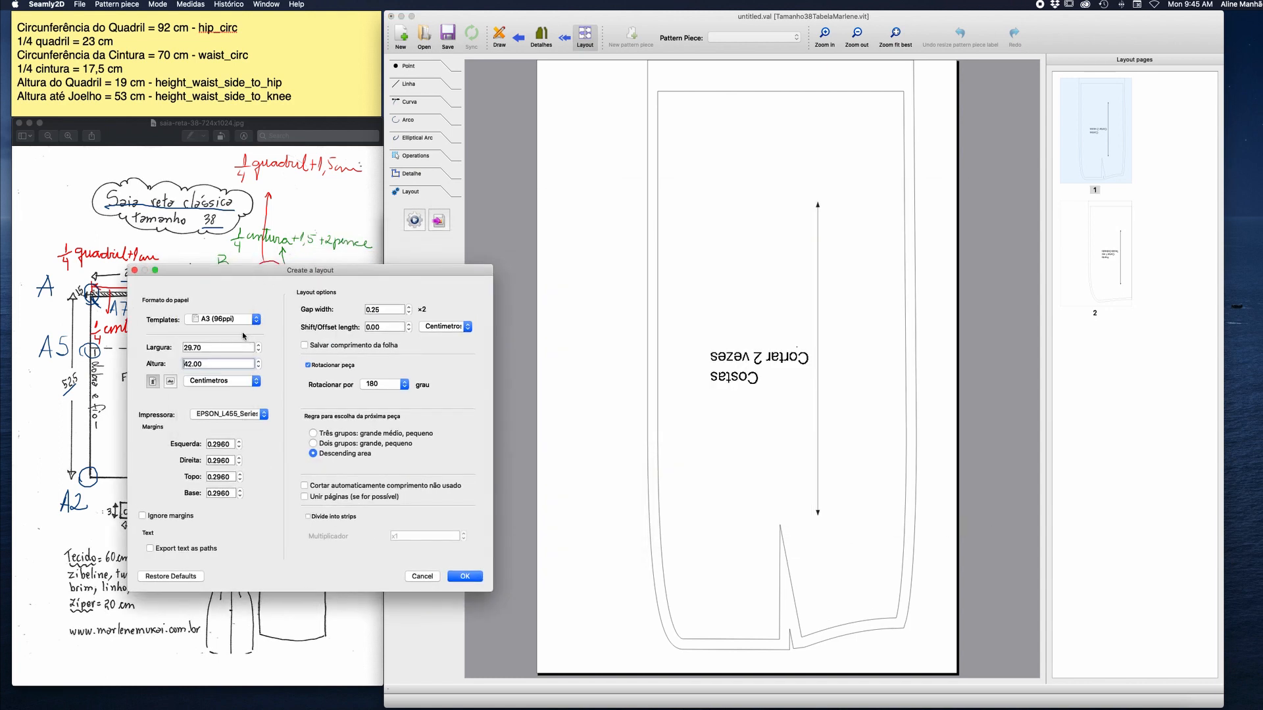
pyautogui.click(478, 578)
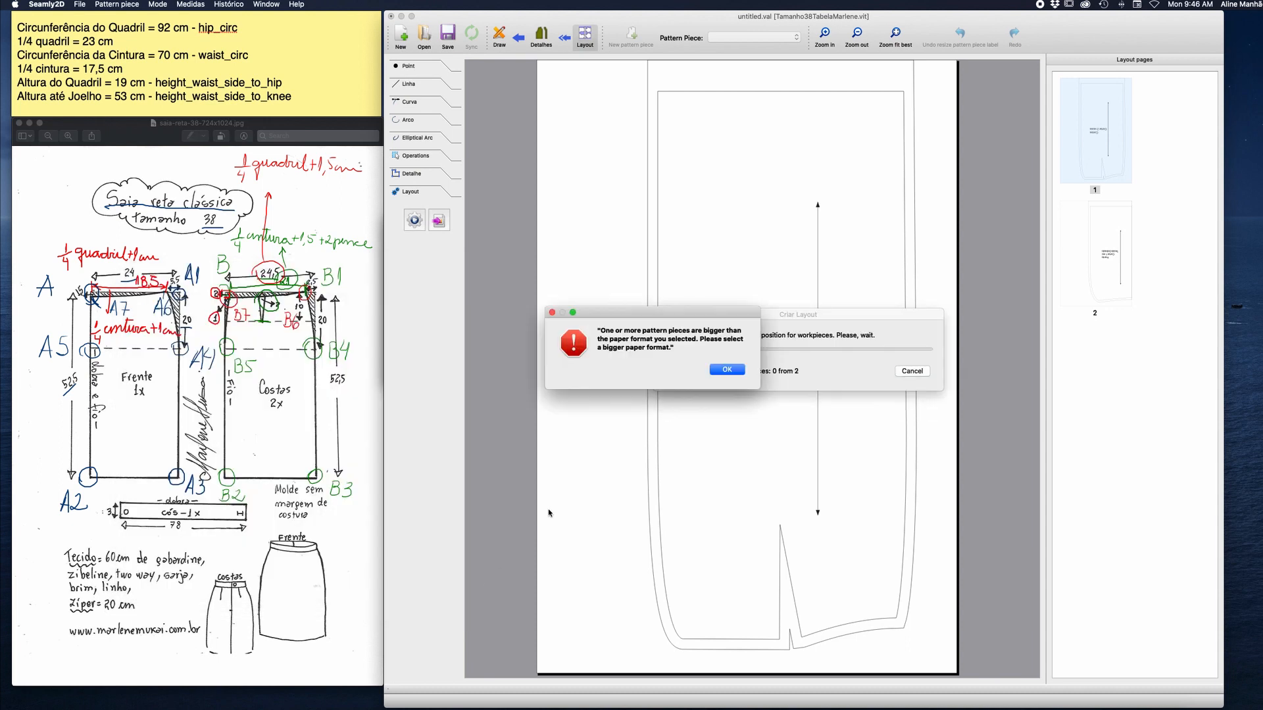
# Regenerate the layout on A2 (96ppi) paper with automatic cropping of unused length and page uniting enabled.
pyautogui.click(727, 370)
pyautogui.click(415, 220)
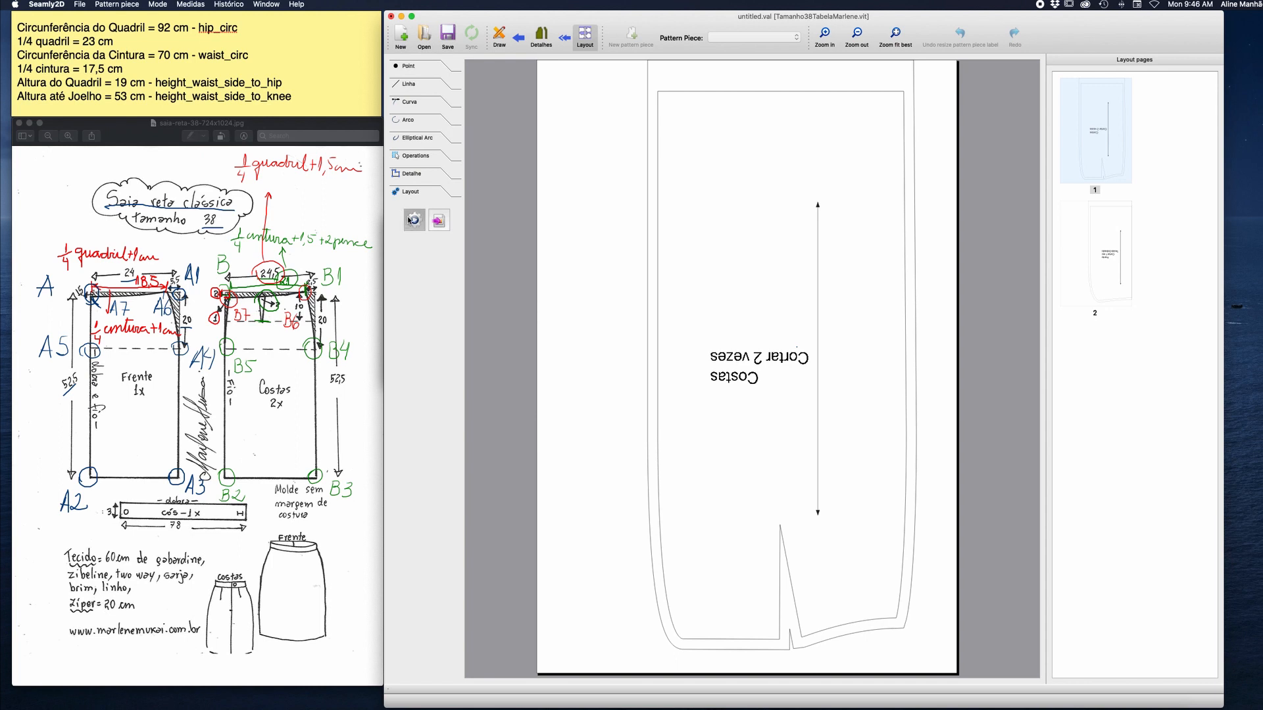
pyautogui.moveTo(710, 203); pyautogui.dragTo(294, 231)
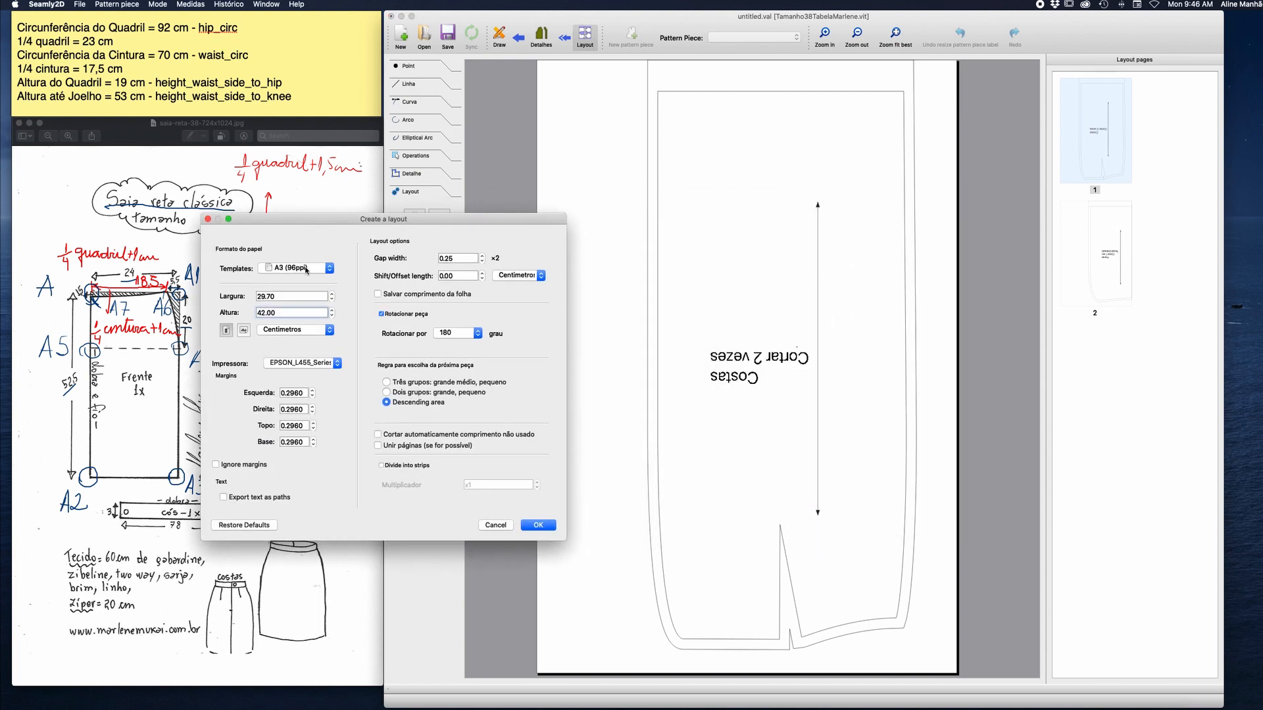
pyautogui.click(324, 268)
pyautogui.click(299, 257)
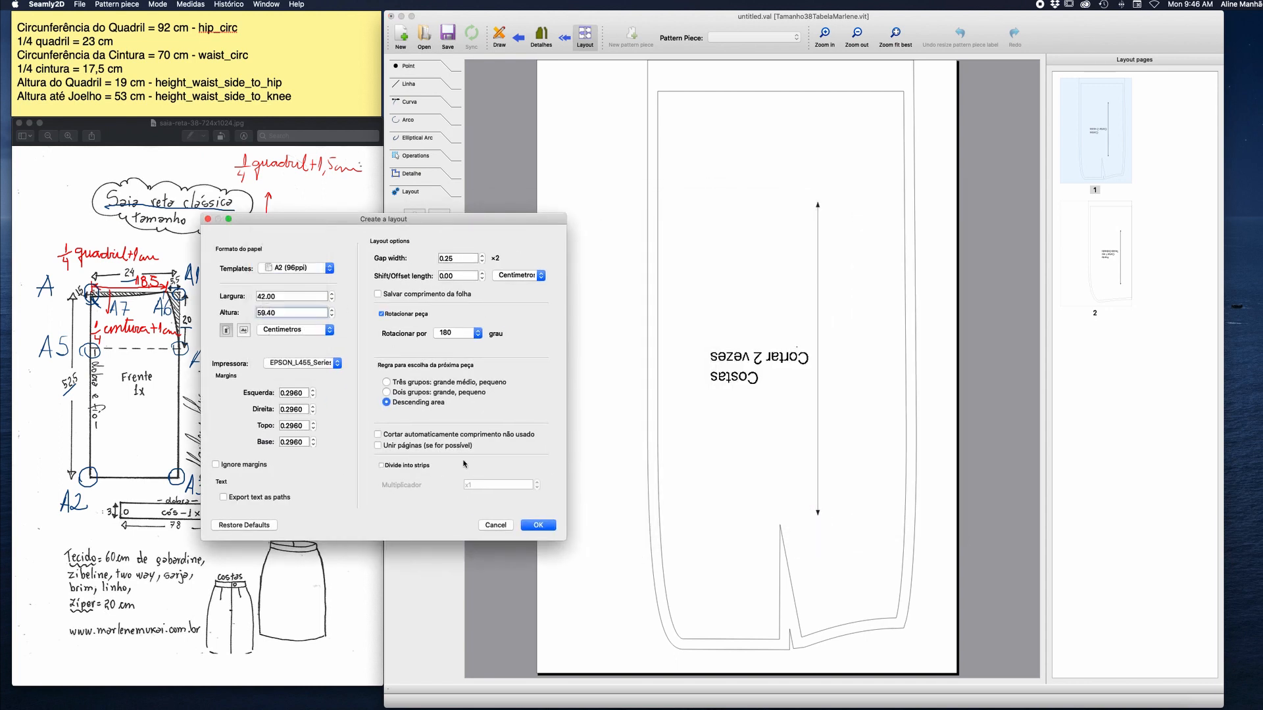
pyautogui.click(378, 434)
pyautogui.click(381, 446)
pyautogui.click(538, 526)
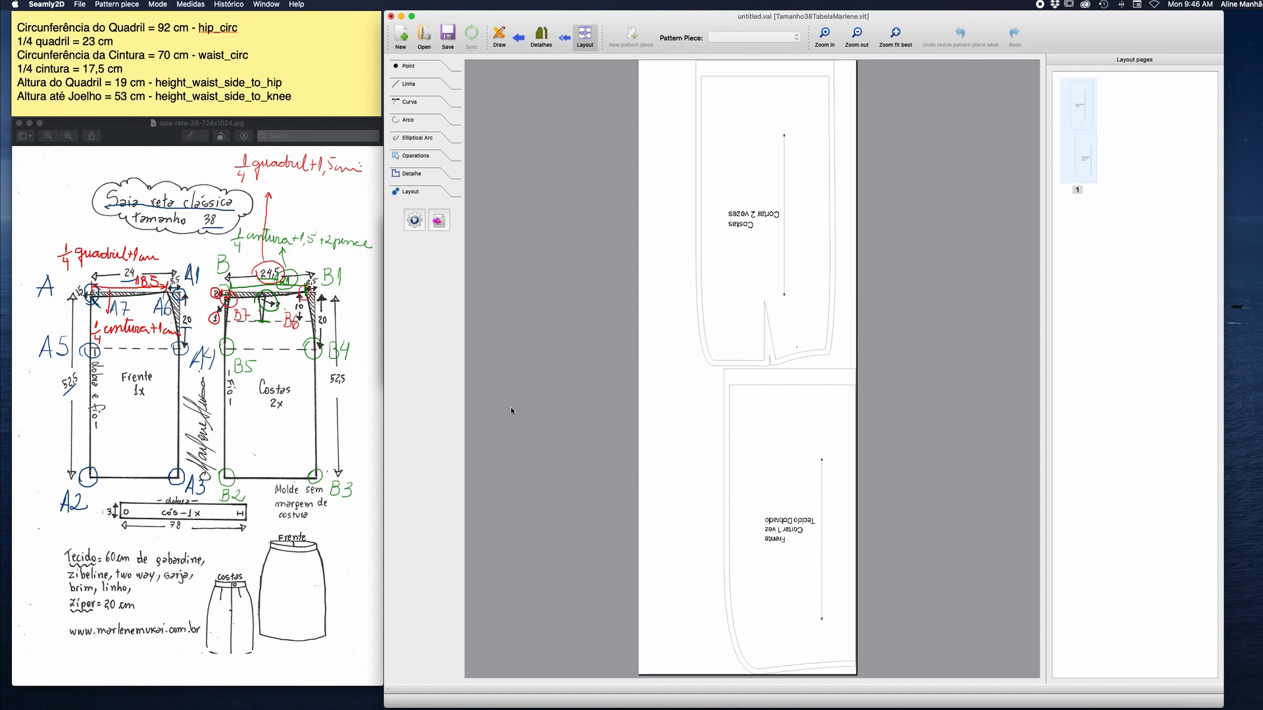
# Set the rule for choosing the next piece to three groups (large, medium, small) and regenerate the layout.
pyautogui.click(417, 228)
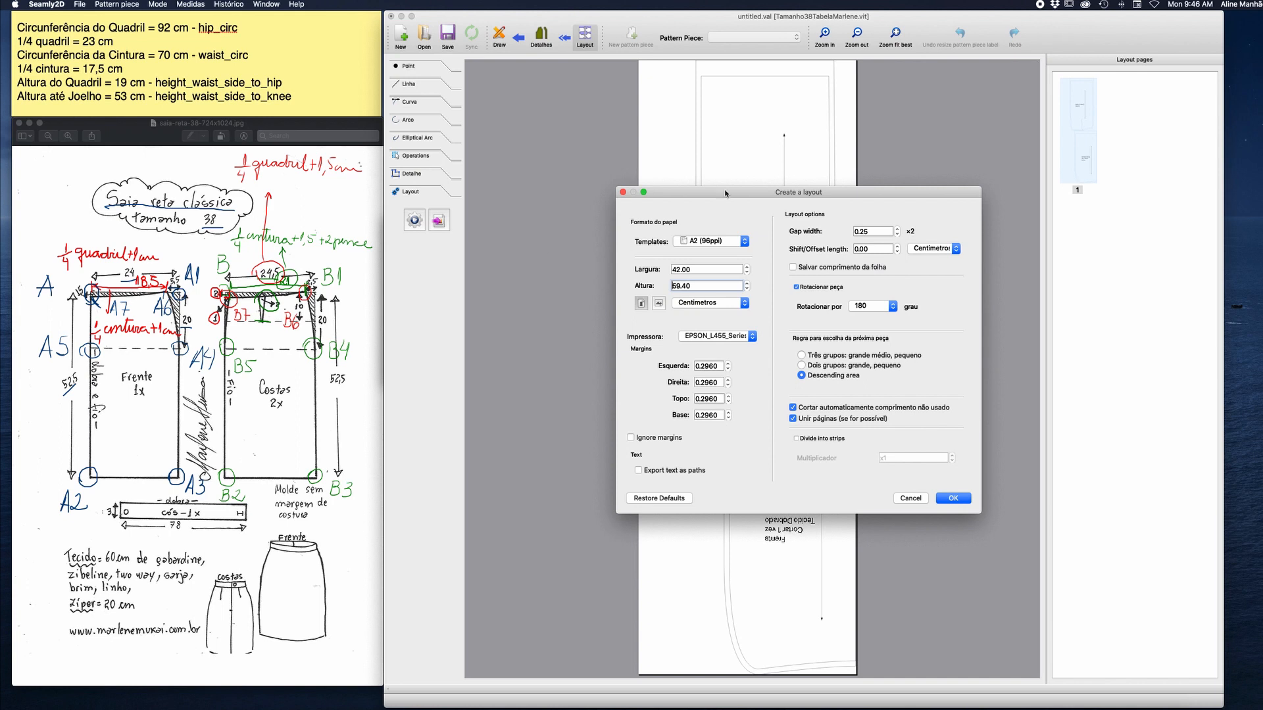
pyautogui.moveTo(753, 199); pyautogui.dragTo(369, 238)
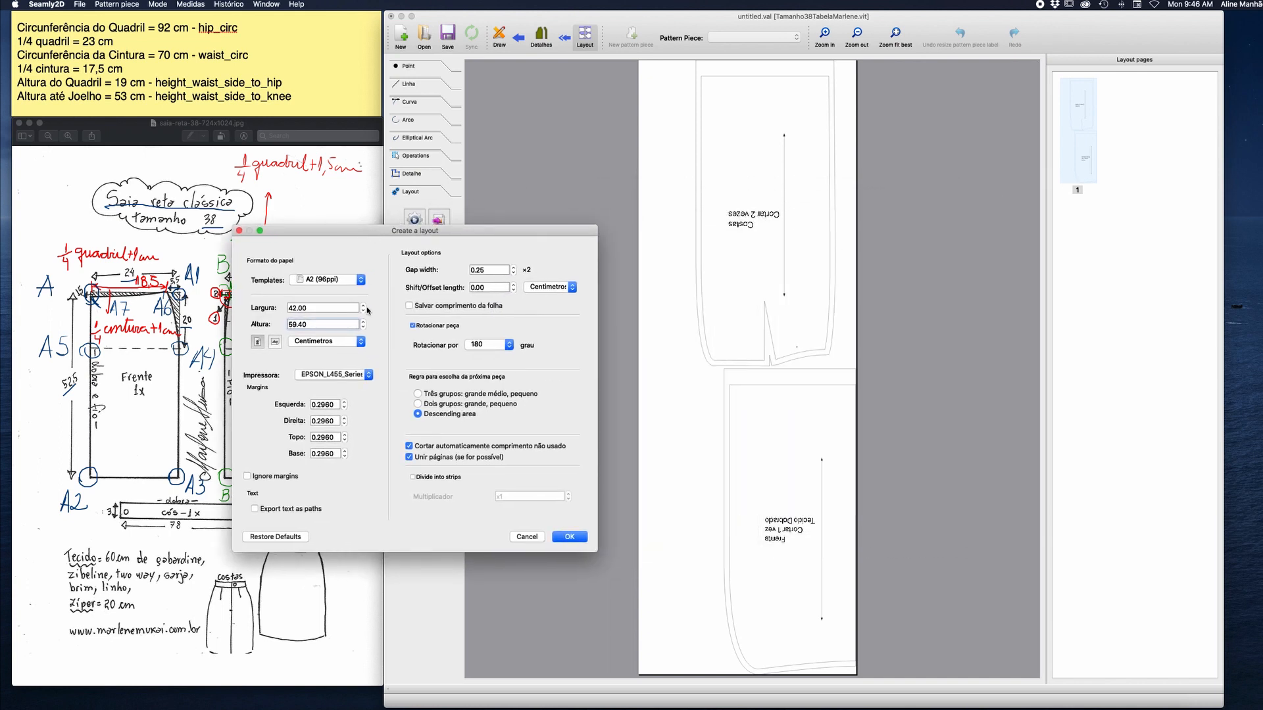
pyautogui.click(417, 393)
pyautogui.click(569, 537)
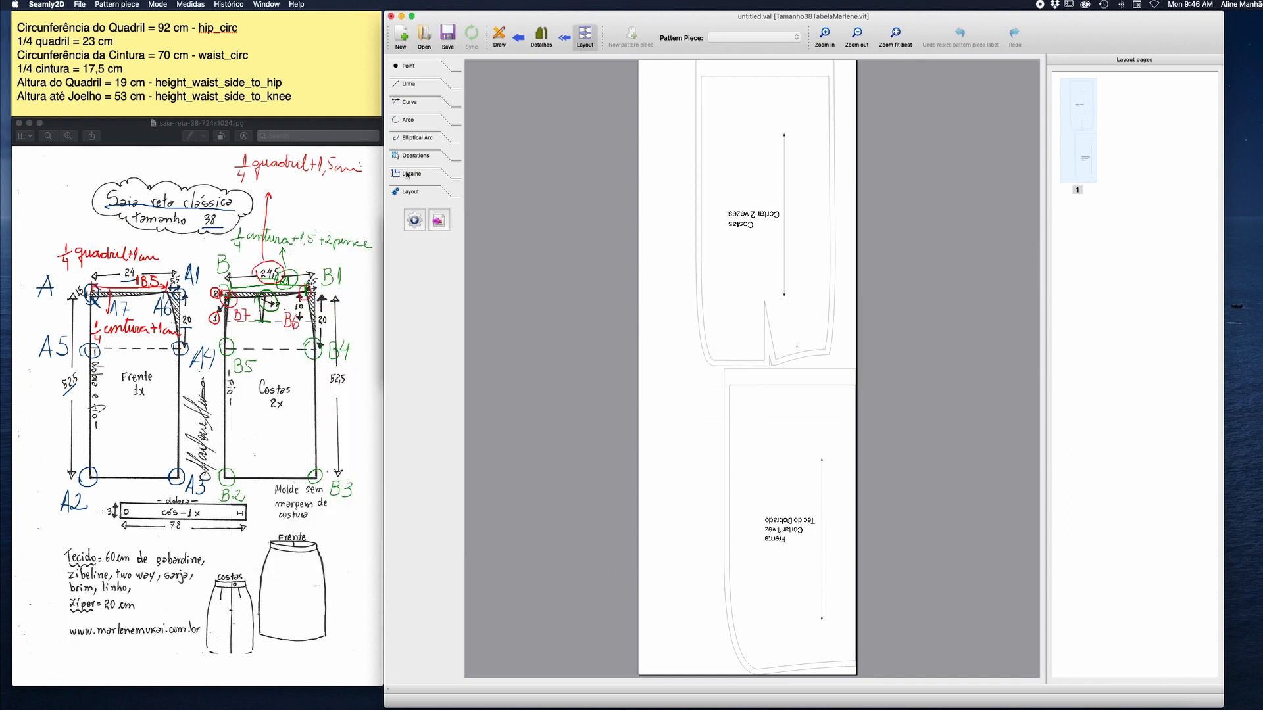
# Enable saving the sheet length (Salvar comprimento da folha) and regenerate the layout.
pyautogui.click(414, 221)
pyautogui.moveTo(705, 194); pyautogui.dragTo(361, 232)
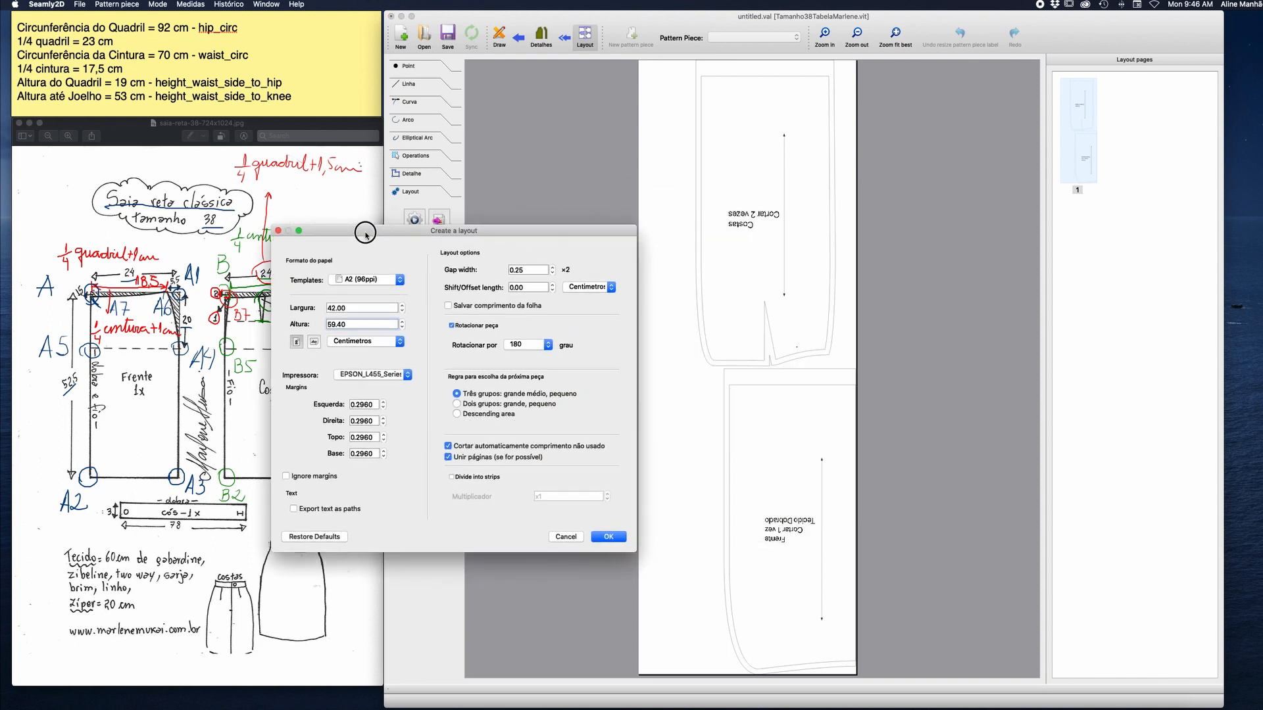
pyautogui.click(448, 305)
pyautogui.click(618, 535)
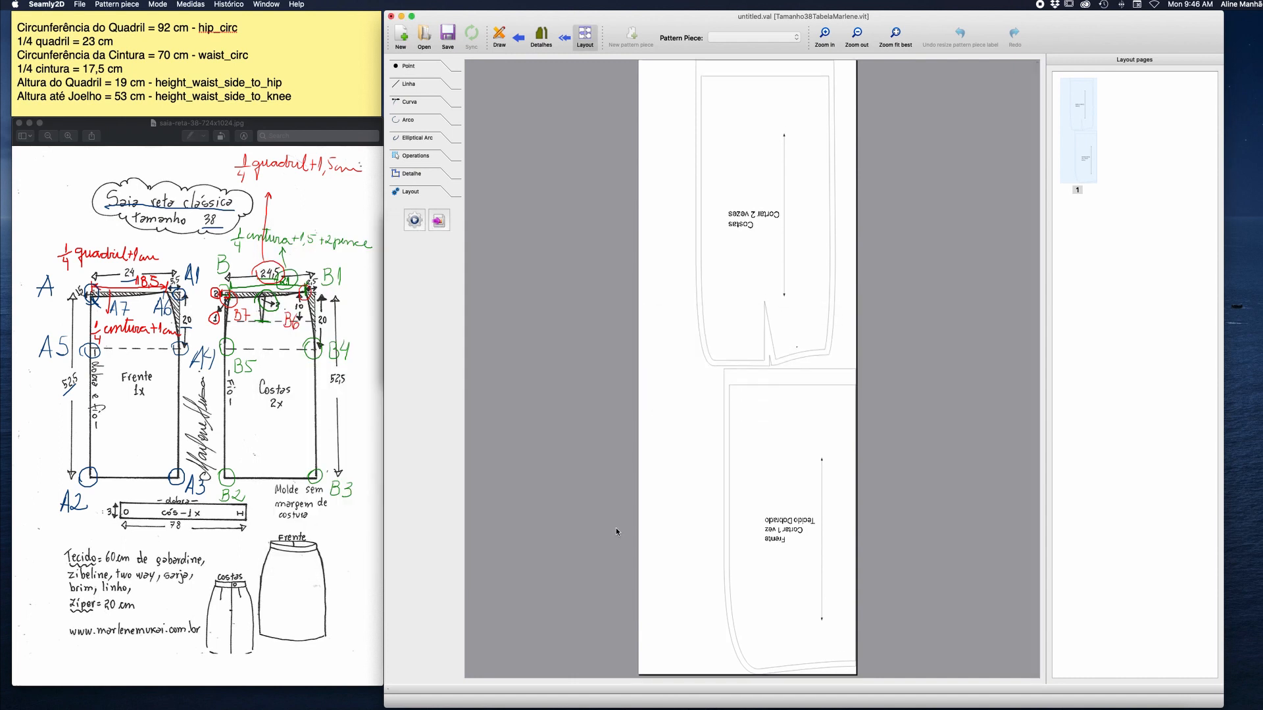
# Save the pattern in the patterns folder under the file name "Saia Reta Marlene Mukai".
pyautogui.click(447, 35)
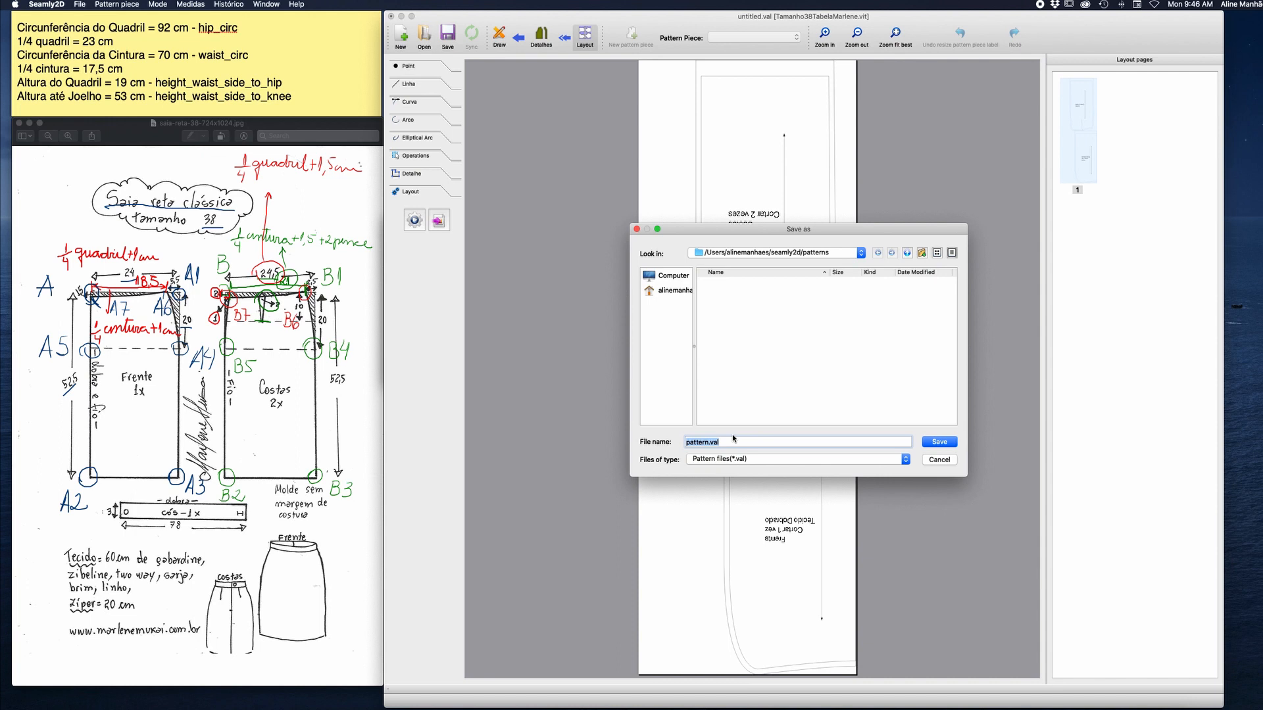
pyautogui.write('Saia Reta m')
pyautogui.press('BackSpace')
pyautogui.write('Marlene Mukai')
pyautogui.click(930, 439)
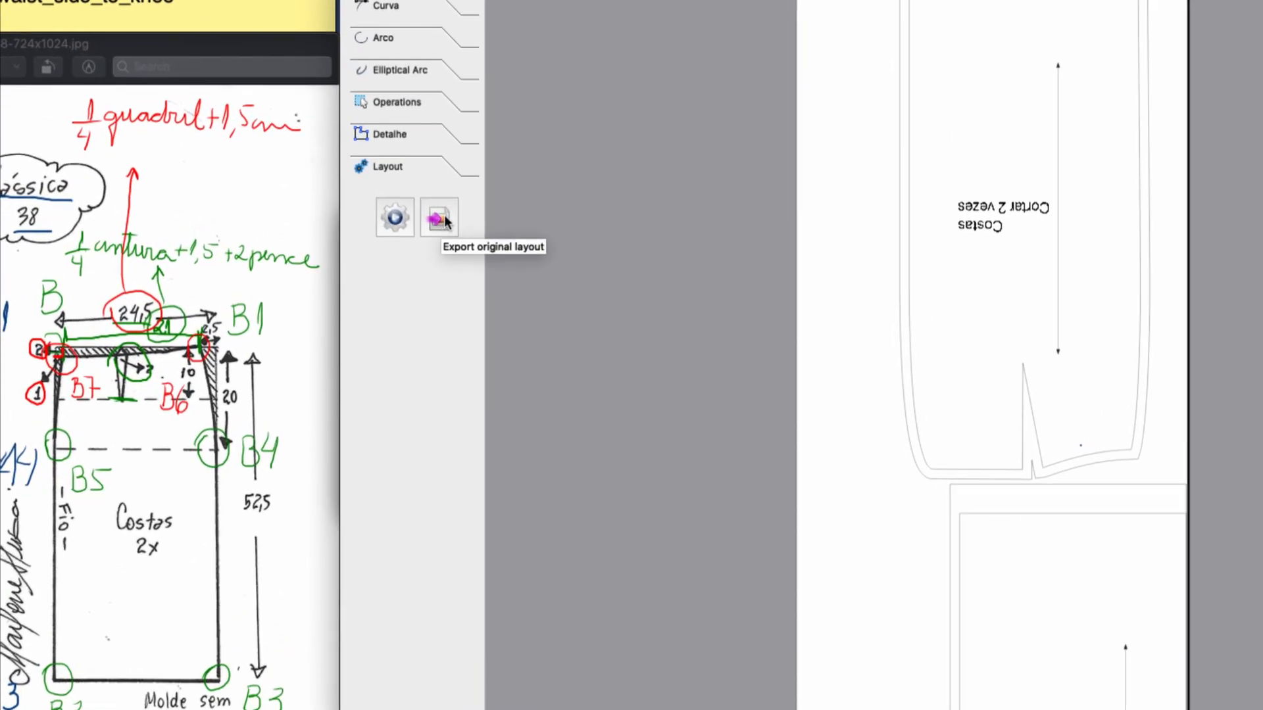
# Export the original layout to the Desktop as a PDF file, continuing past the outdated-layout question.
pyautogui.click(440, 224)
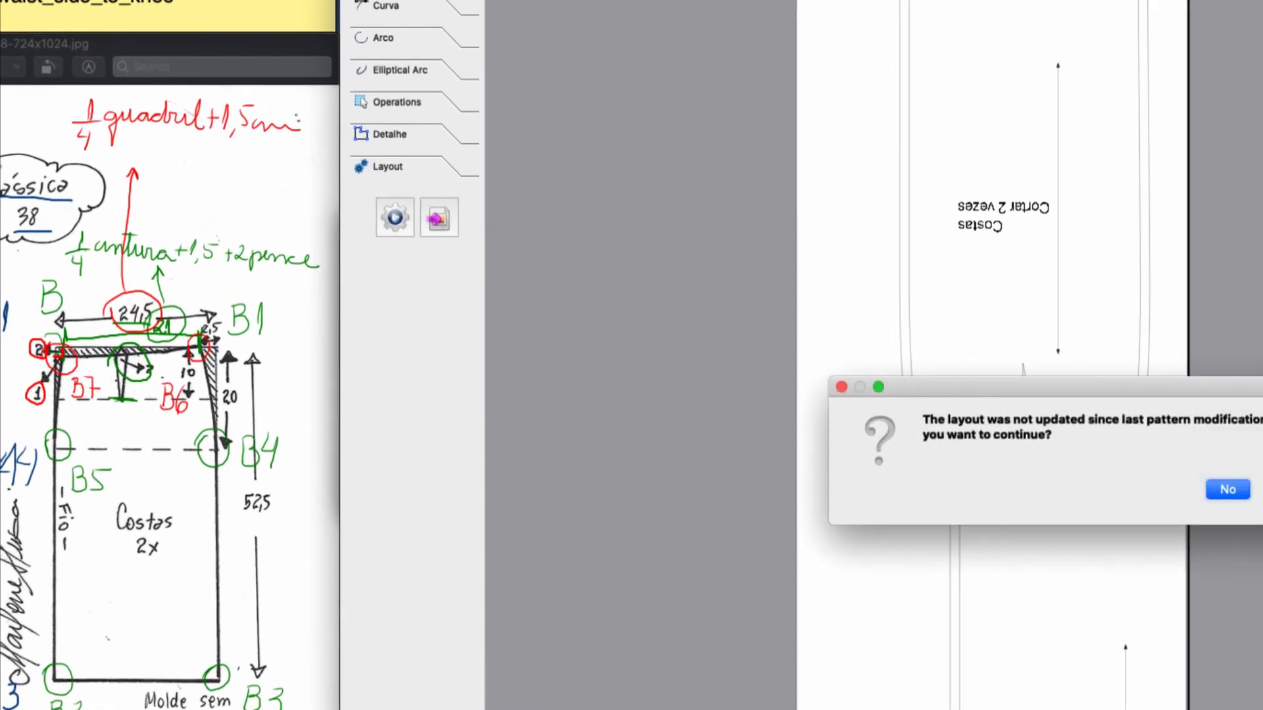
pyautogui.click(1259, 489)
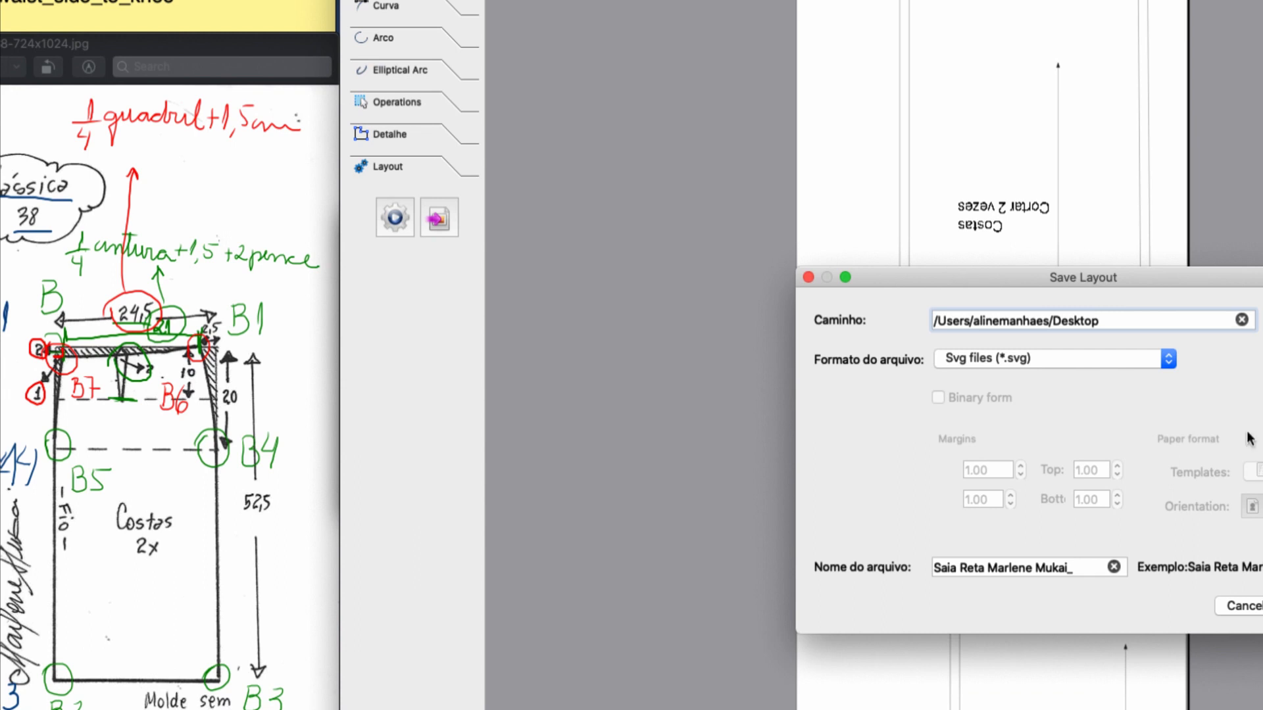
pyautogui.moveTo(1212, 271); pyautogui.dragTo(883, 240)
pyautogui.click(841, 321)
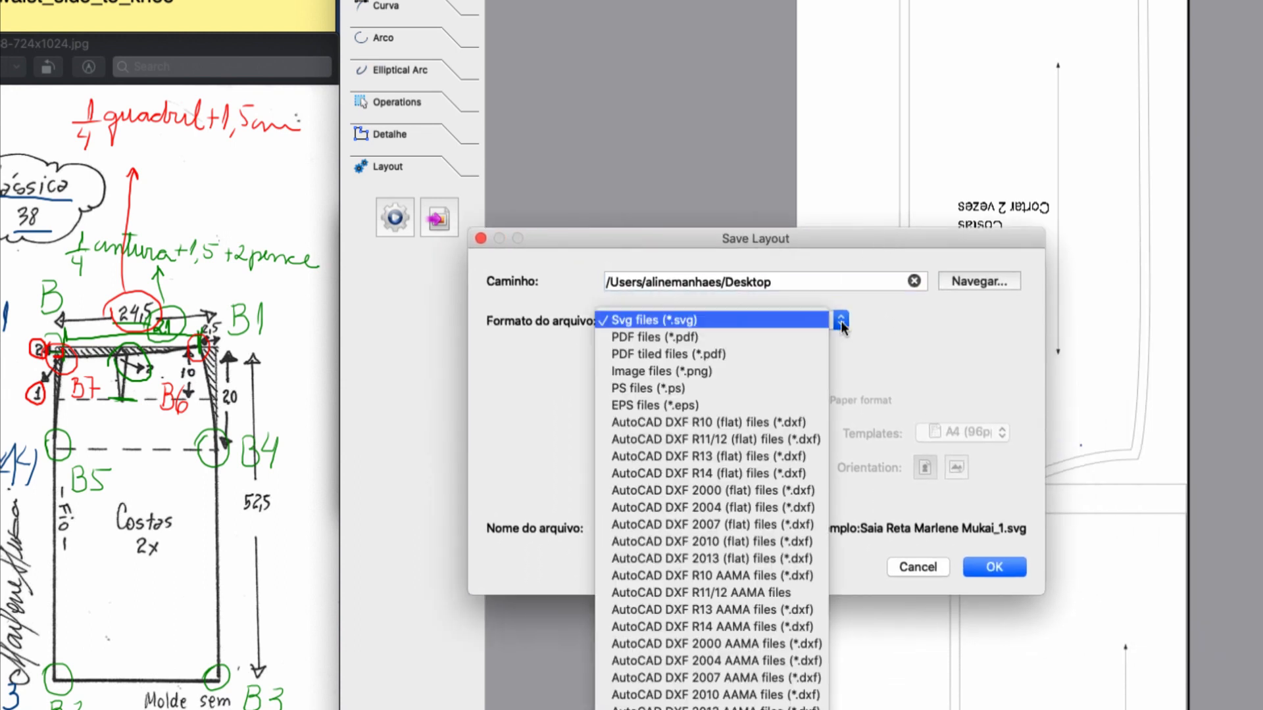
pyautogui.click(778, 339)
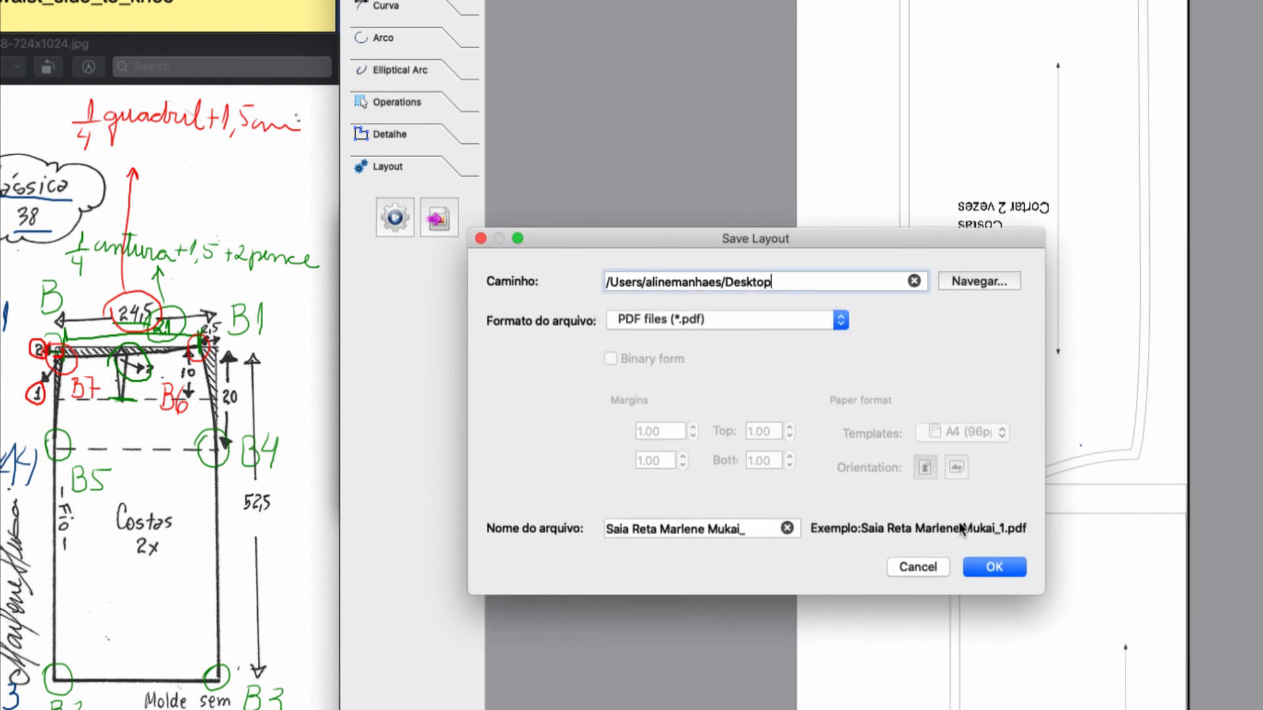
pyautogui.click(993, 566)
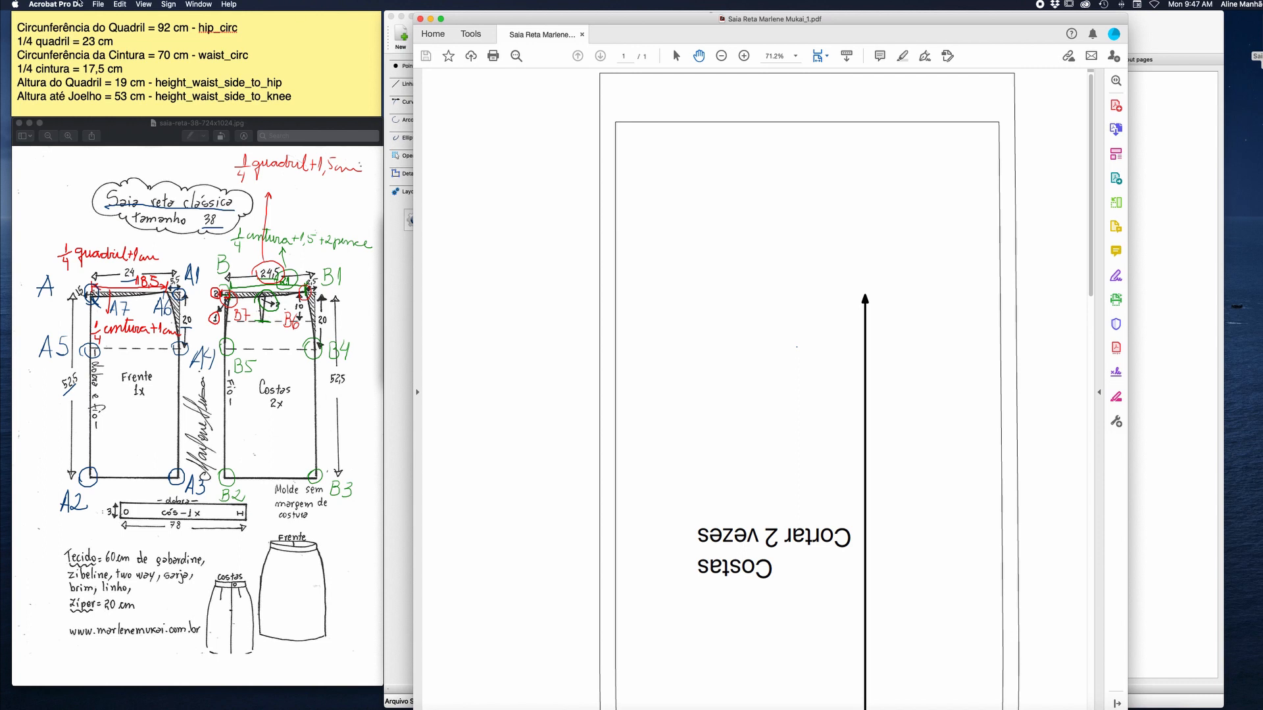
# In Acrobat Pro DC, set up the exported PDF for printing as a tiled poster in portrait orientation.
pyautogui.click(97, 4)
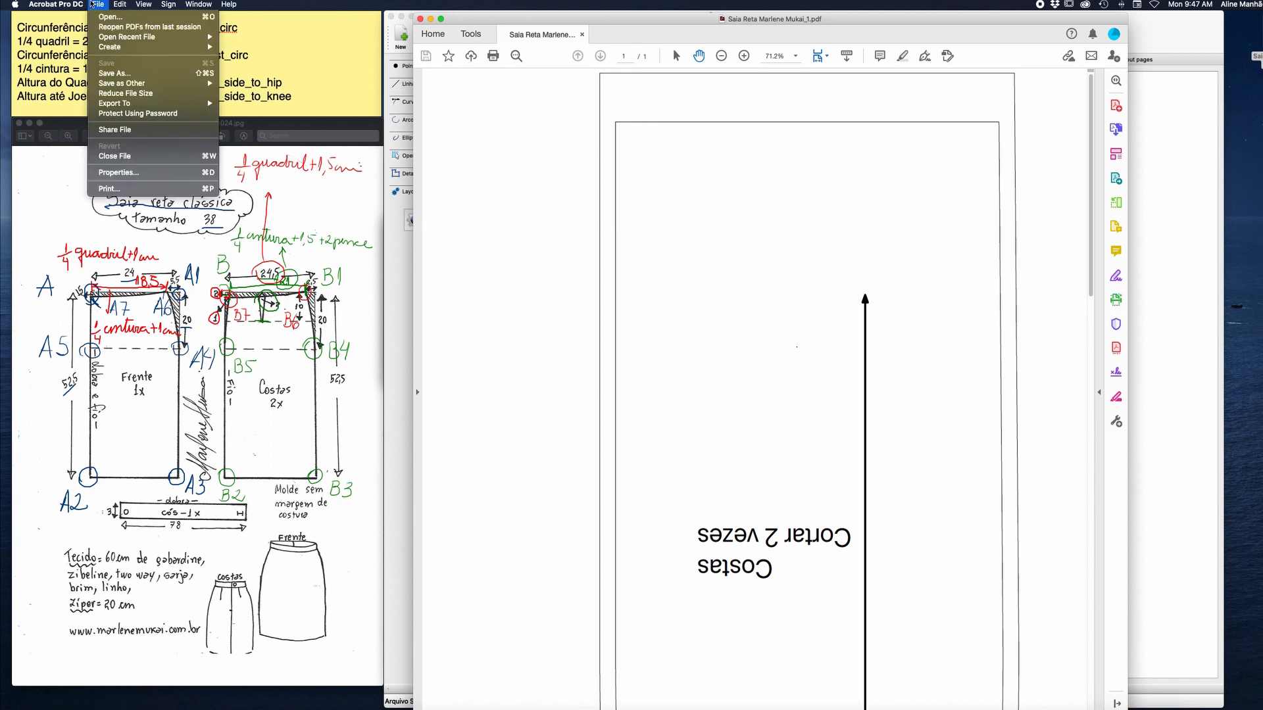
pyautogui.click(144, 188)
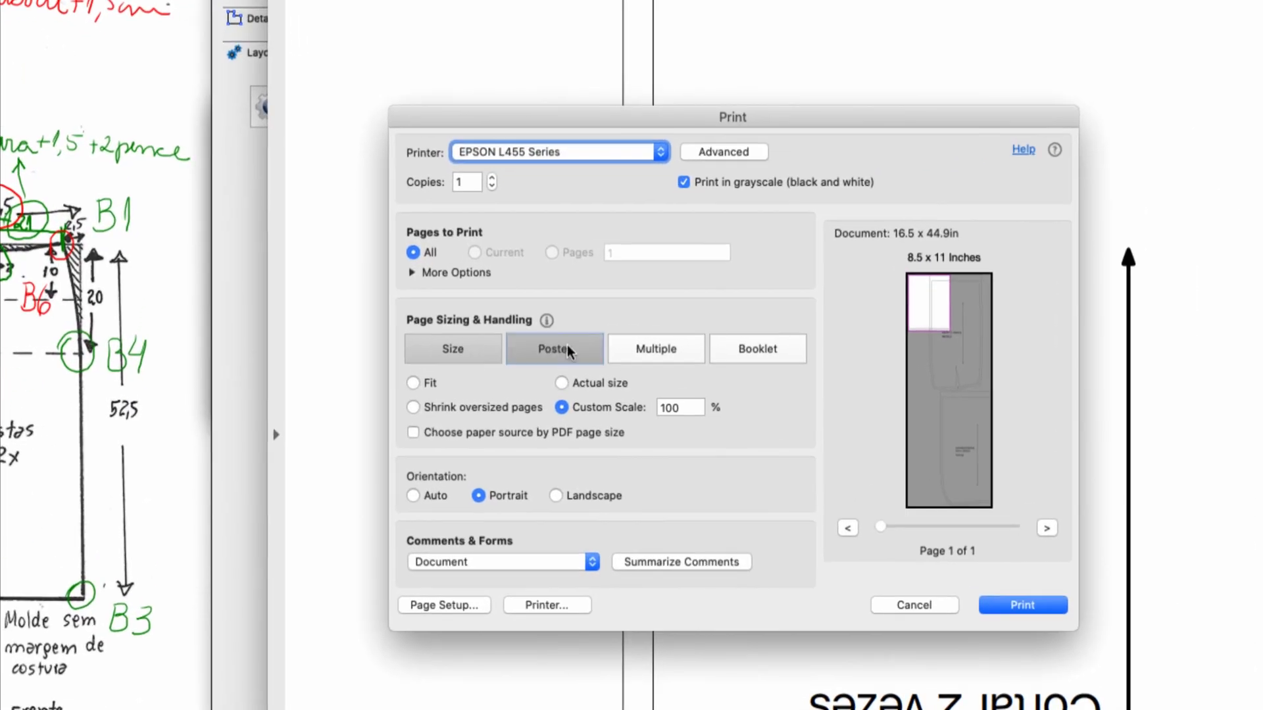
pyautogui.click(571, 346)
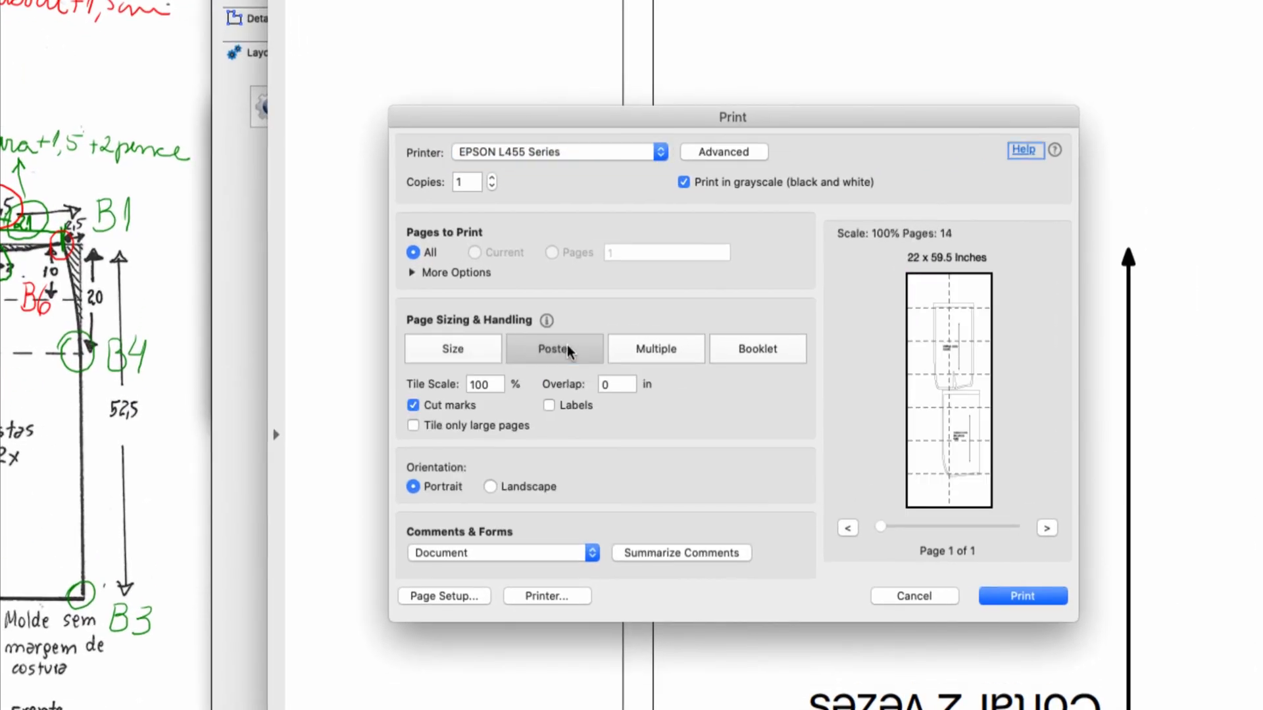
pyautogui.click(493, 486)
pyautogui.click(428, 487)
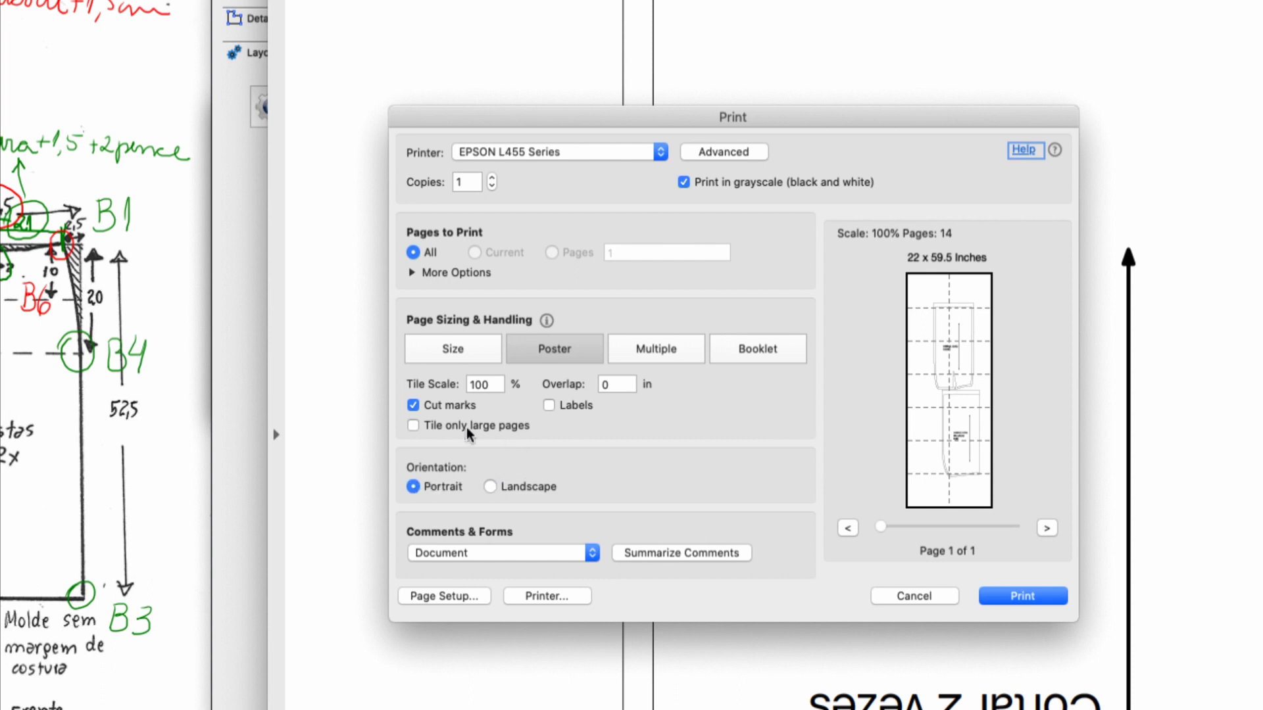